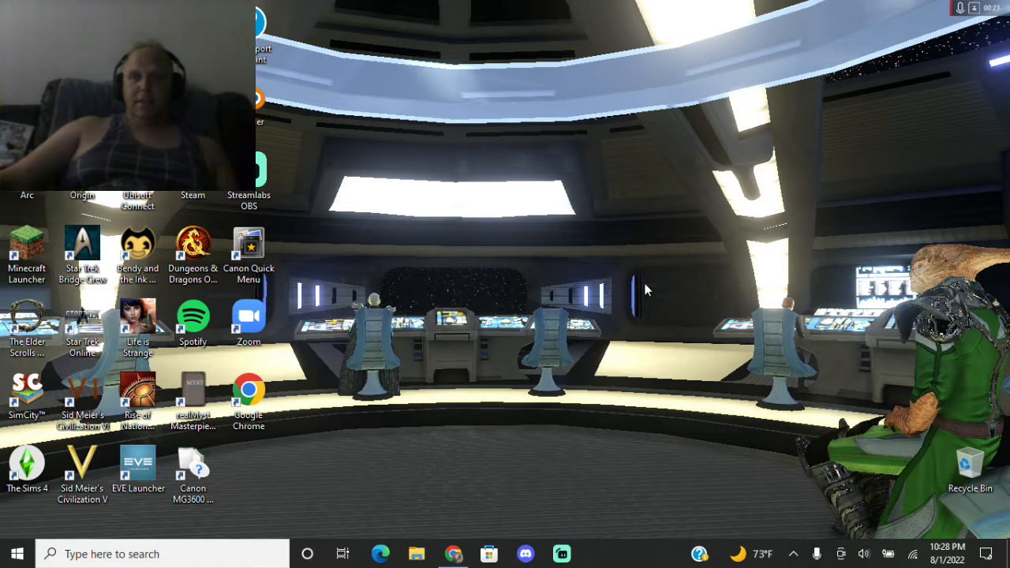
Return to the Ethnicity Estimate in Chrome and open the ethnicity inheritance breakdown from Chromosome painter.
click(454, 553)
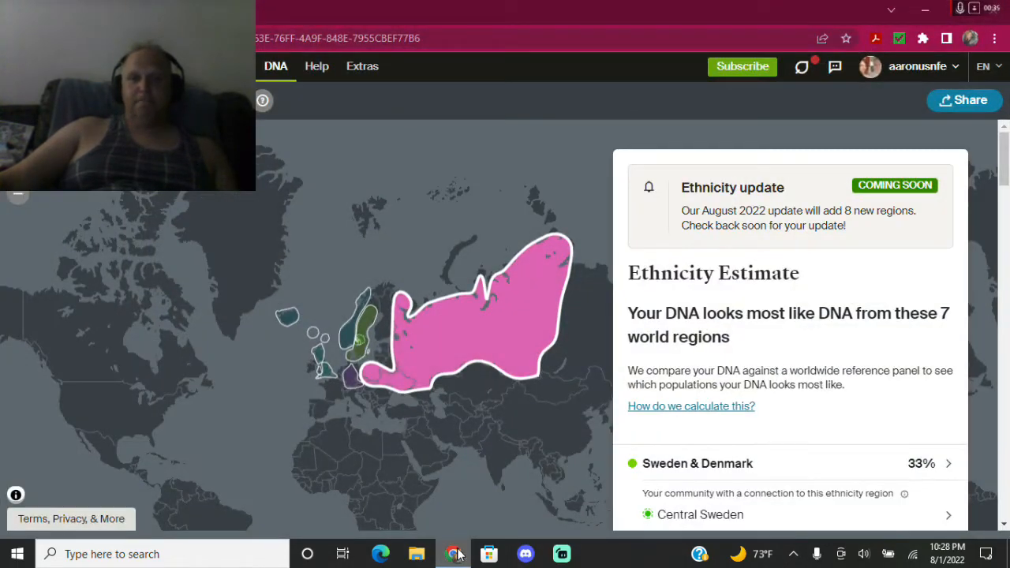
scroll(757, 390, down, 1)
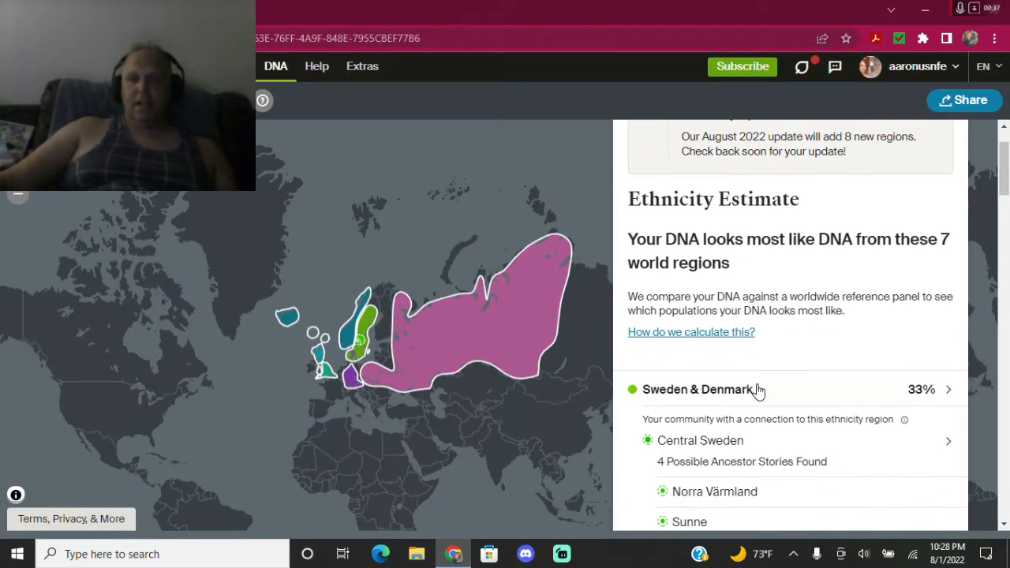
scroll(758, 389, down, 2)
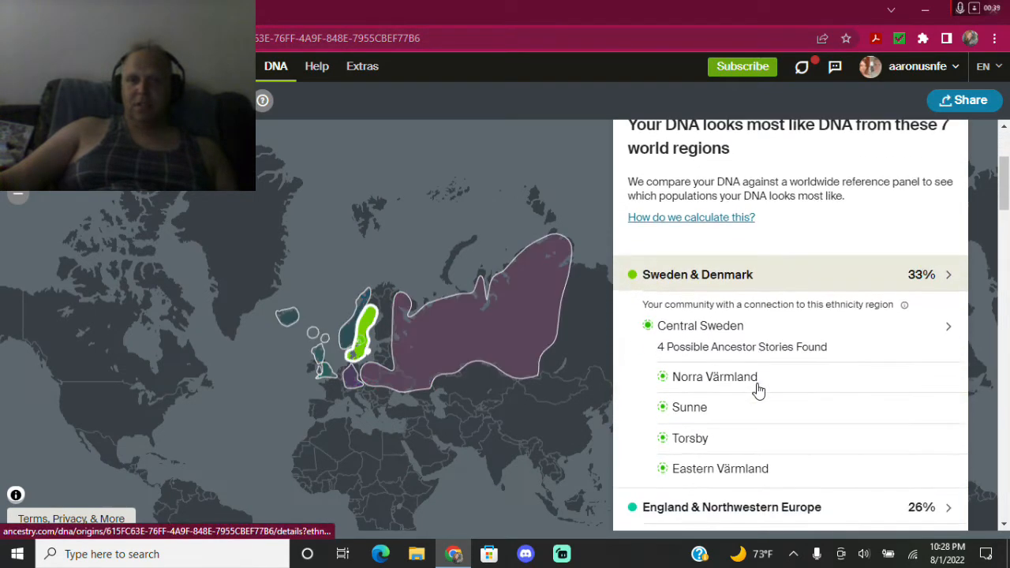
scroll(758, 389, up, 3)
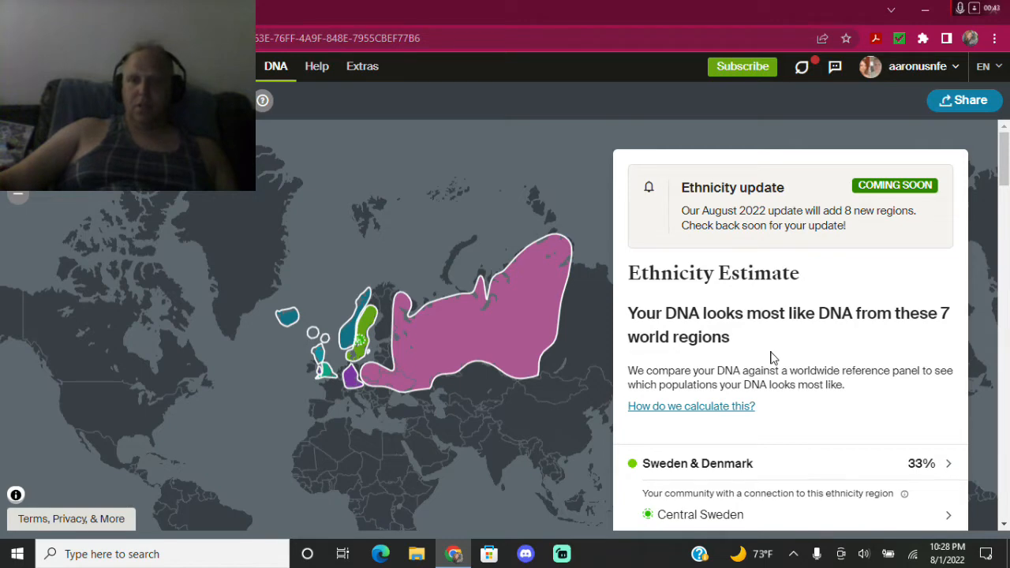
scroll(773, 362, down, 1)
scroll(773, 369, down, 7)
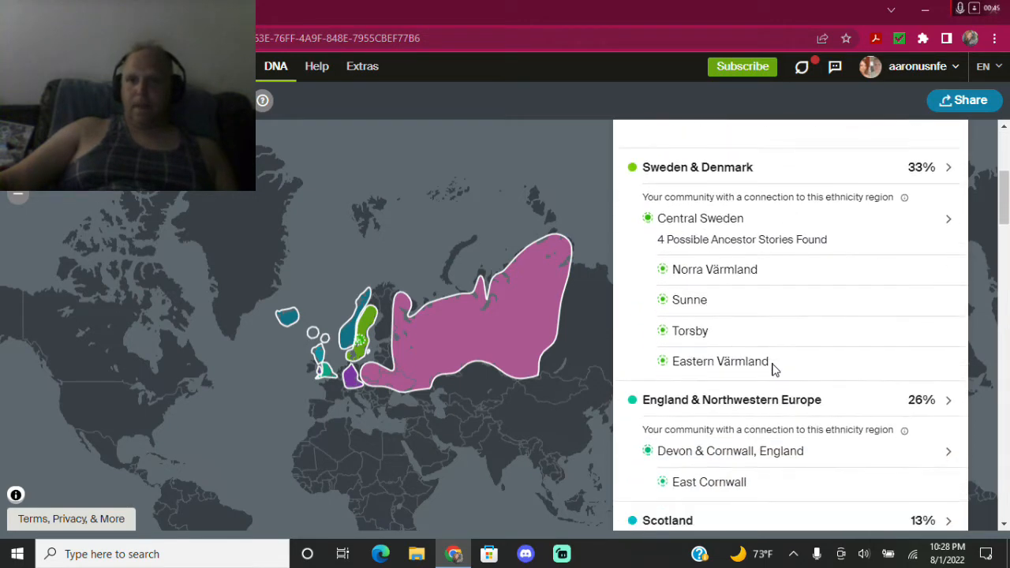
scroll(773, 370, down, 4)
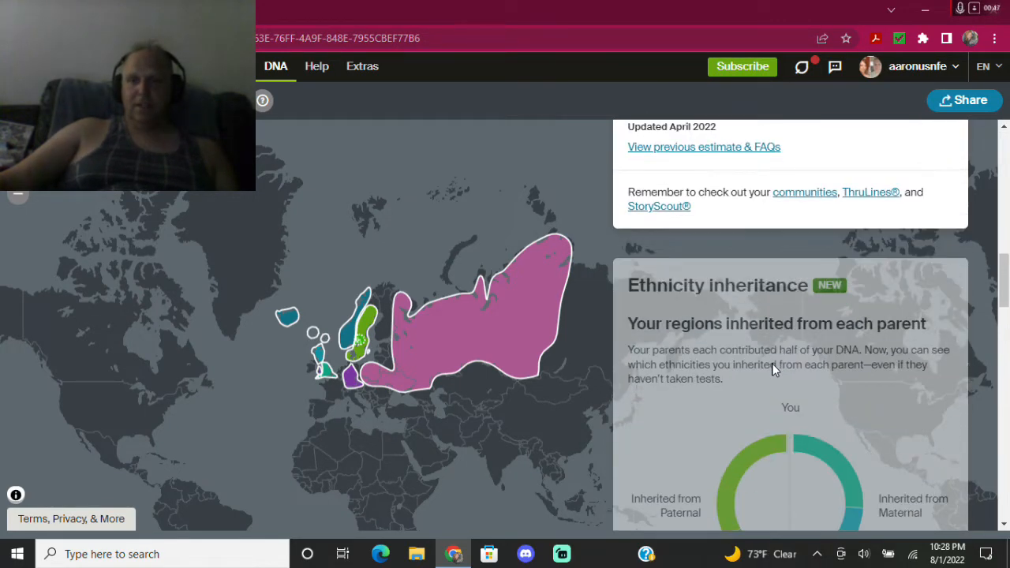
scroll(584, 294, up, 1)
scroll(710, 324, down, 3)
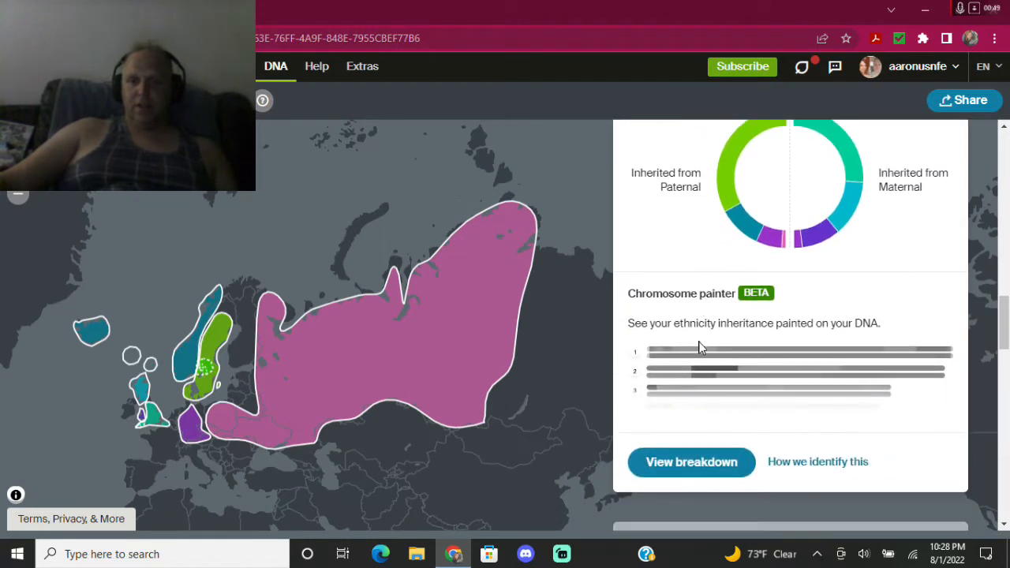
click(705, 465)
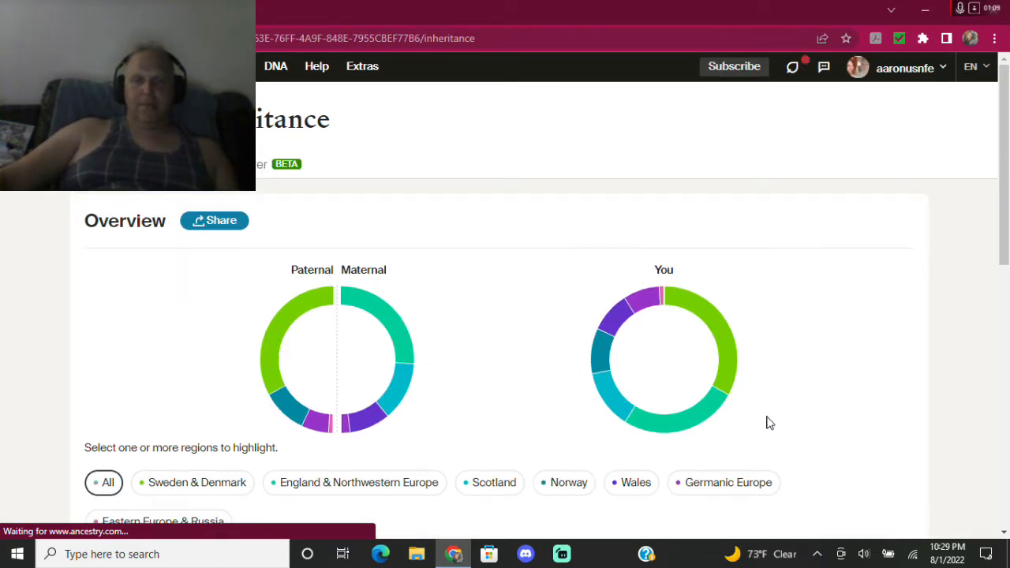
Review the paternal and maternal ethnicity charts and Detailed comparison table, then return to DNA results.
scroll(461, 300, down, 4)
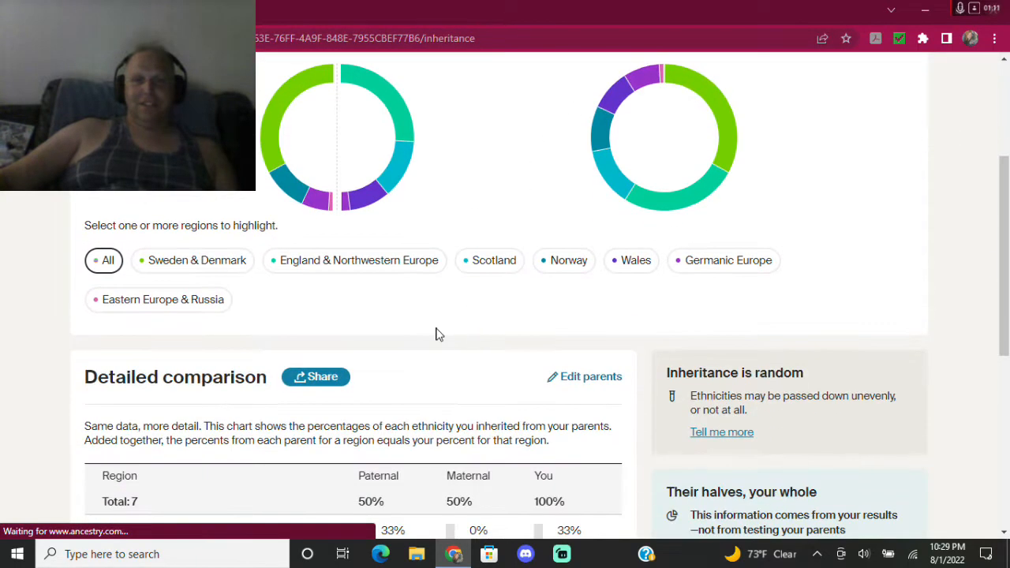
scroll(372, 305, down, 1)
scroll(38, 313, down, 4)
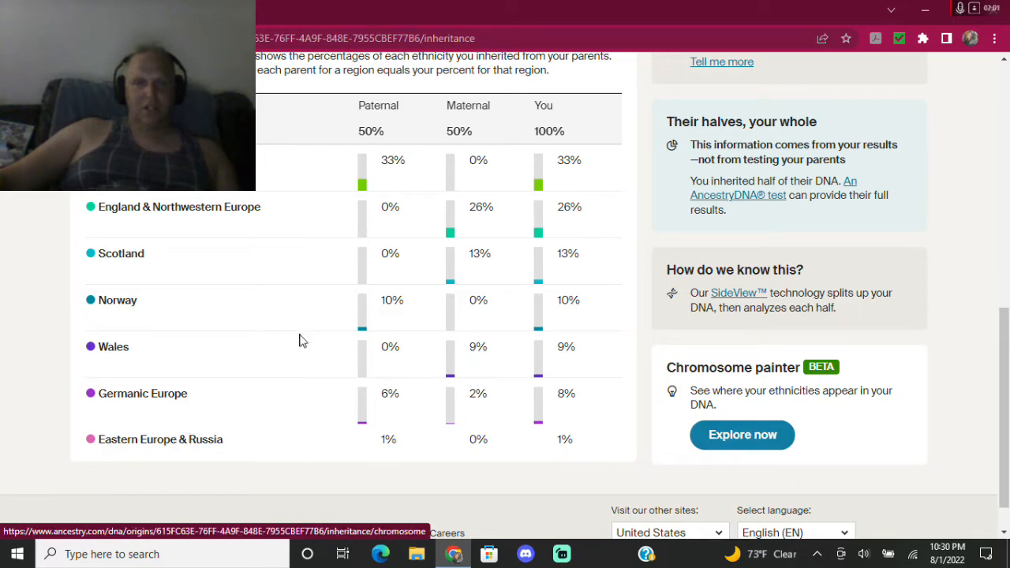
scroll(299, 341, down, 2)
scroll(300, 340, up, 10)
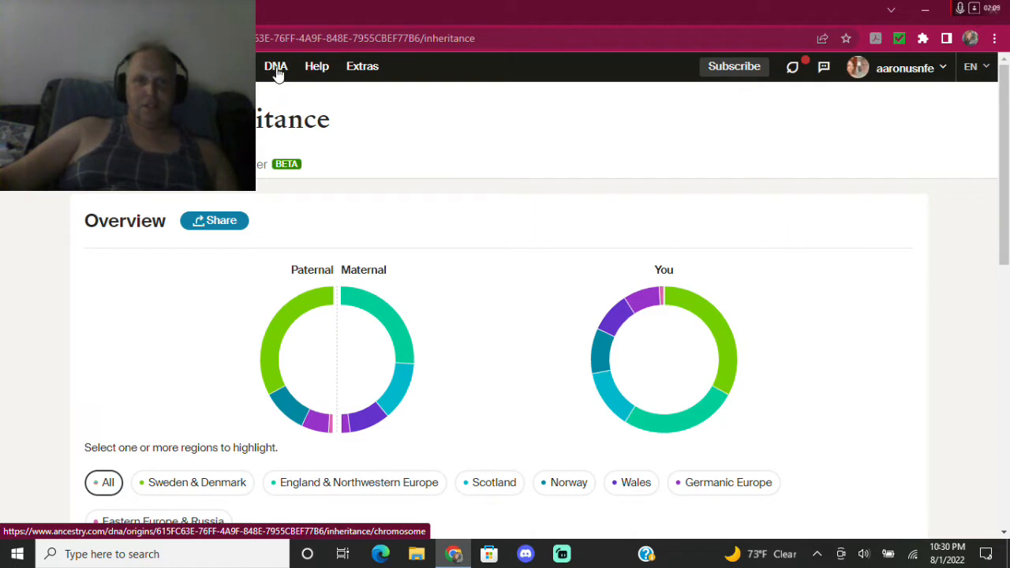
click(499, 172)
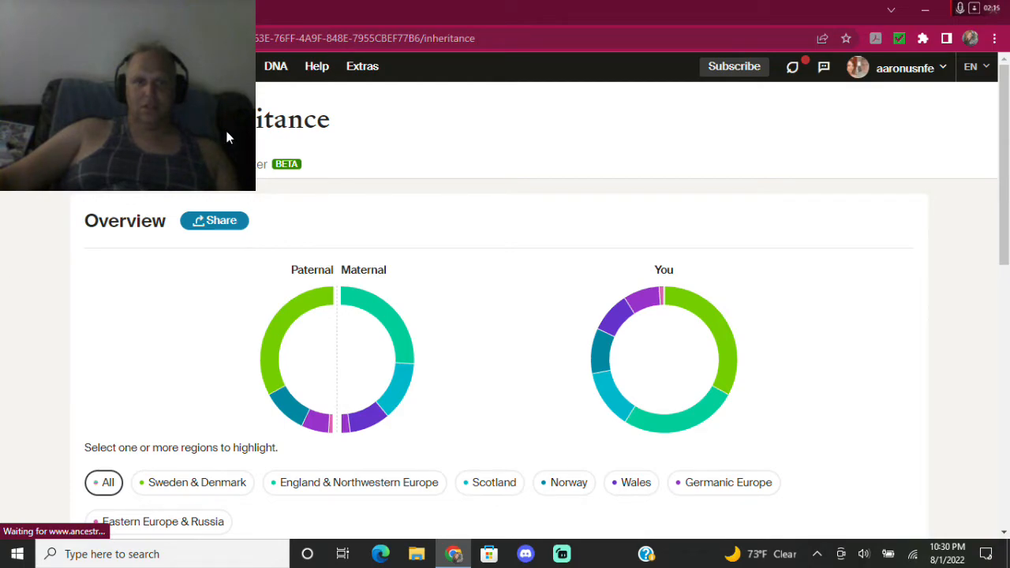
Scroll the inheritance page to the footer and back up while DNA Origins loads.
scroll(726, 263, down, 8)
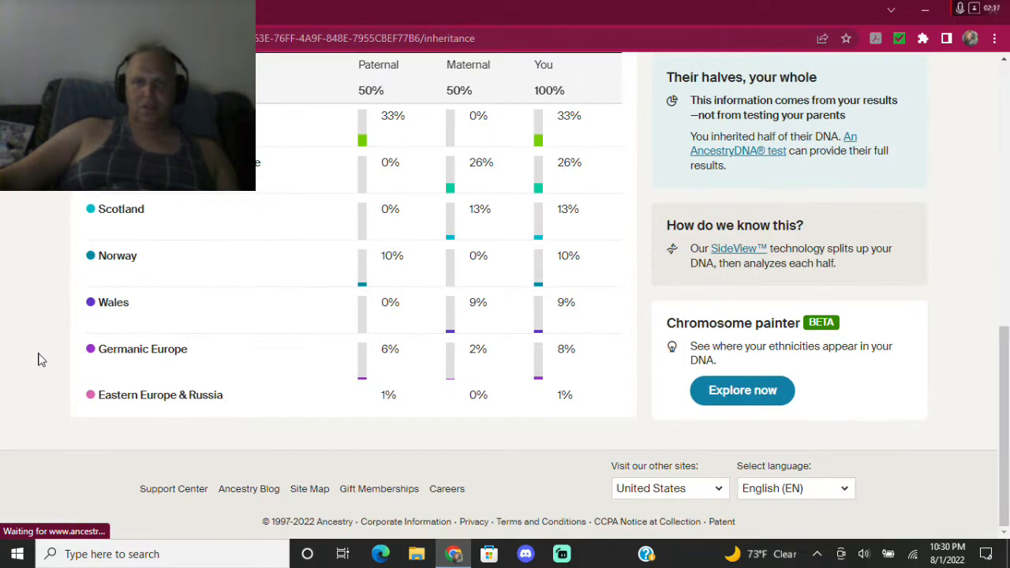
scroll(42, 359, up, 10)
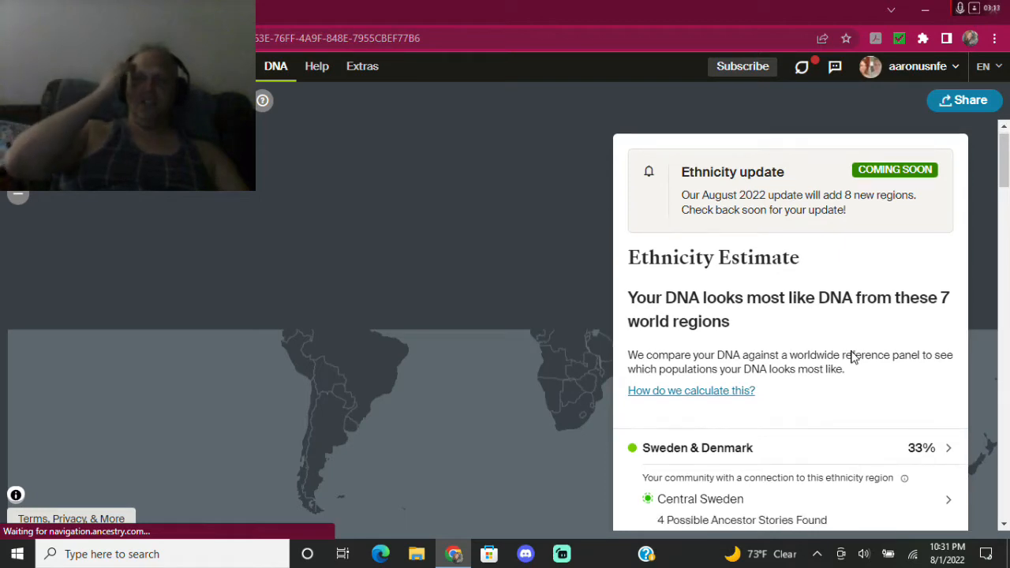
Browse the seven ethnicity regions and try the Chromosome painter BETA badge.
scroll(853, 357, down, 2)
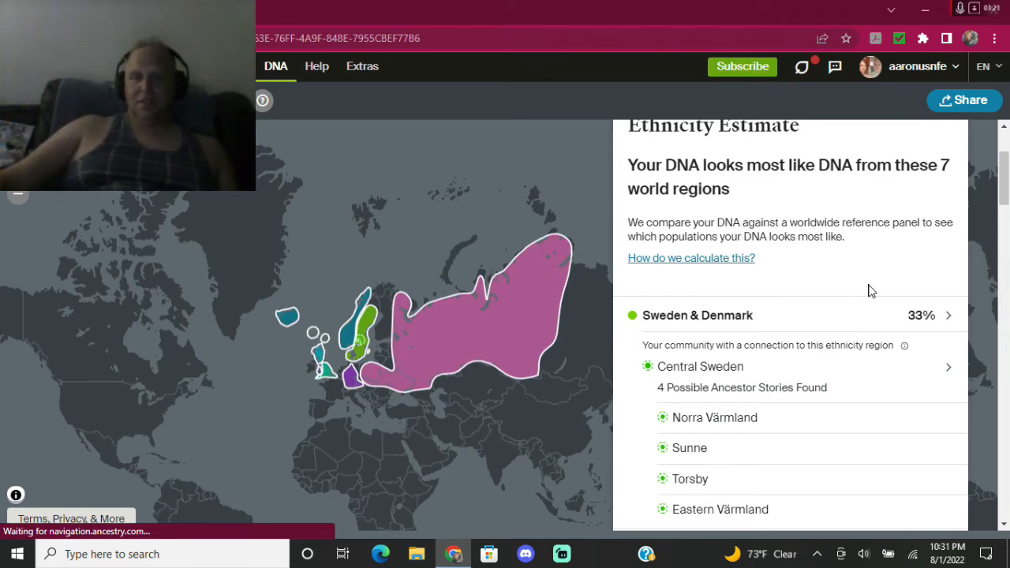
scroll(830, 413, down, 2)
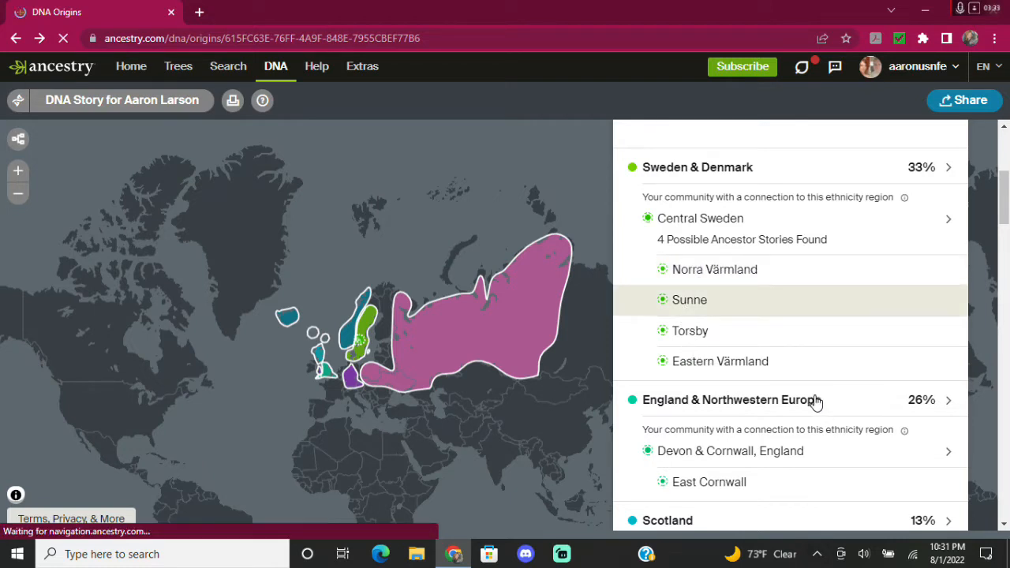
scroll(812, 416, down, 1)
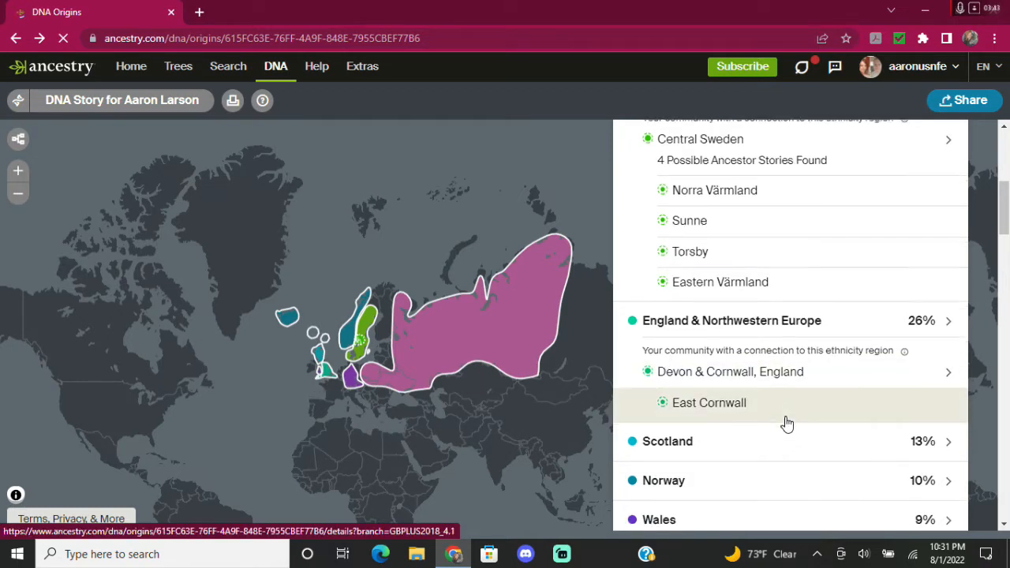
scroll(787, 422, down, 4)
scroll(787, 422, down, 1)
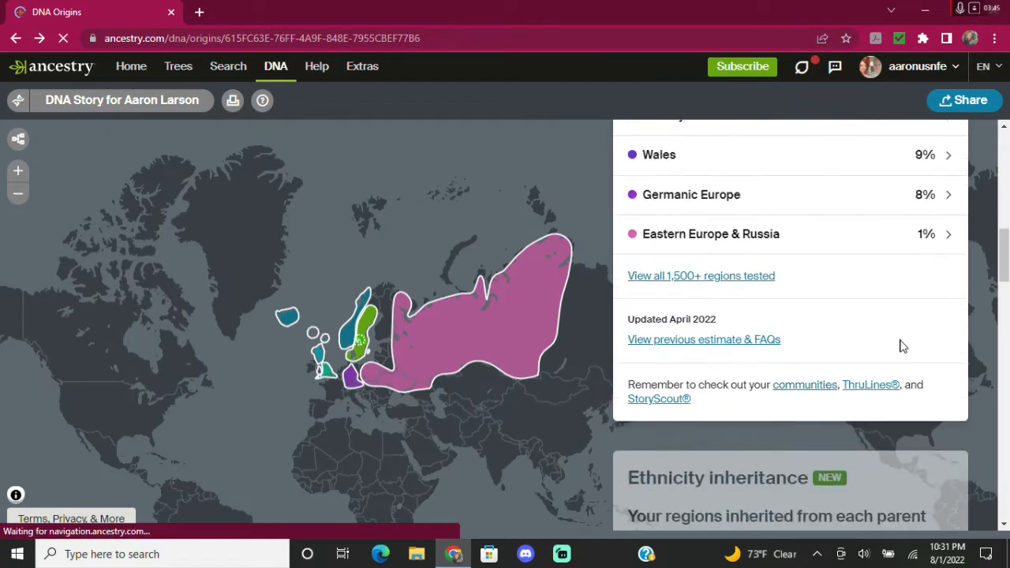
scroll(886, 442, down, 3)
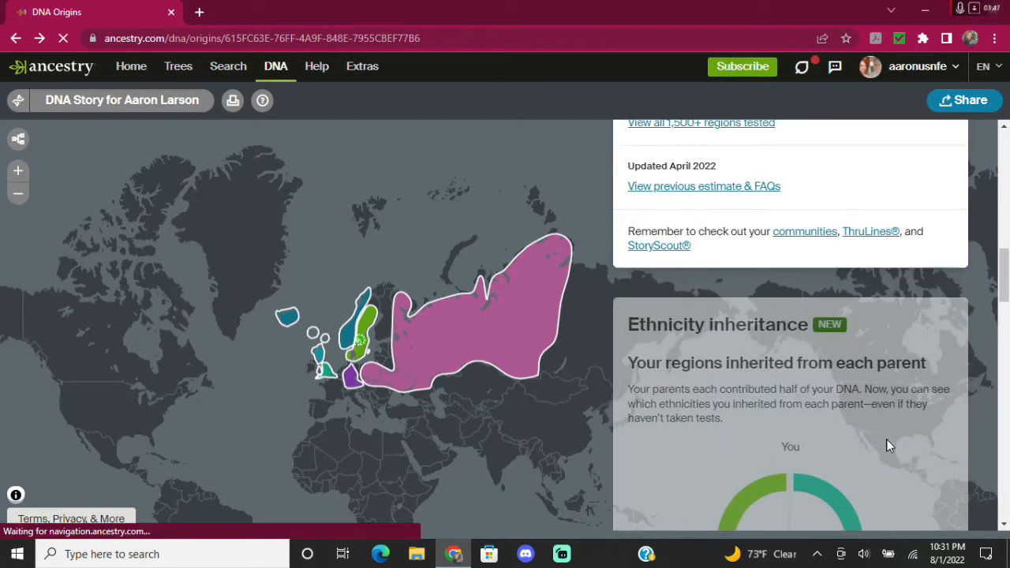
scroll(886, 446, down, 4)
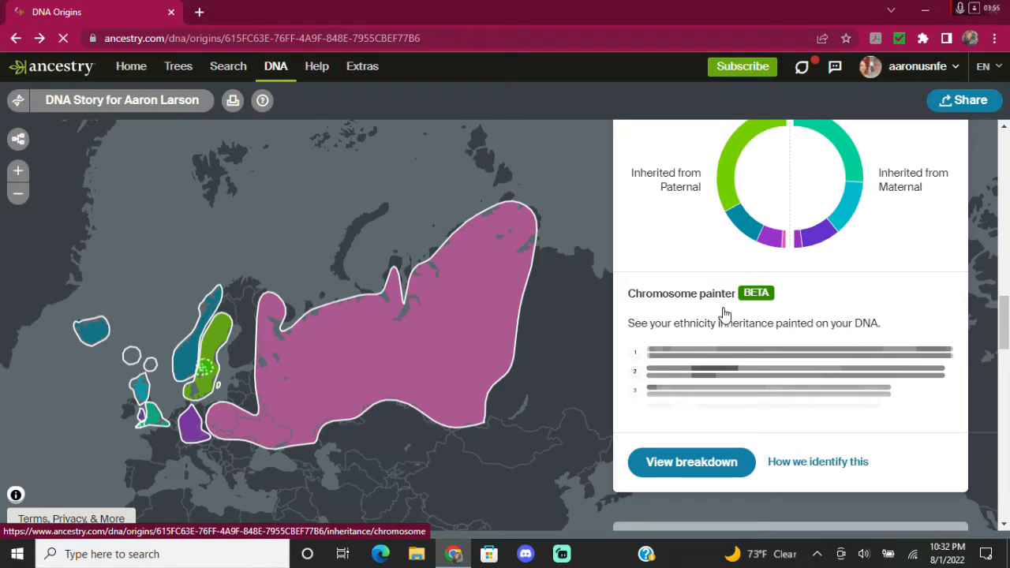
click(757, 297)
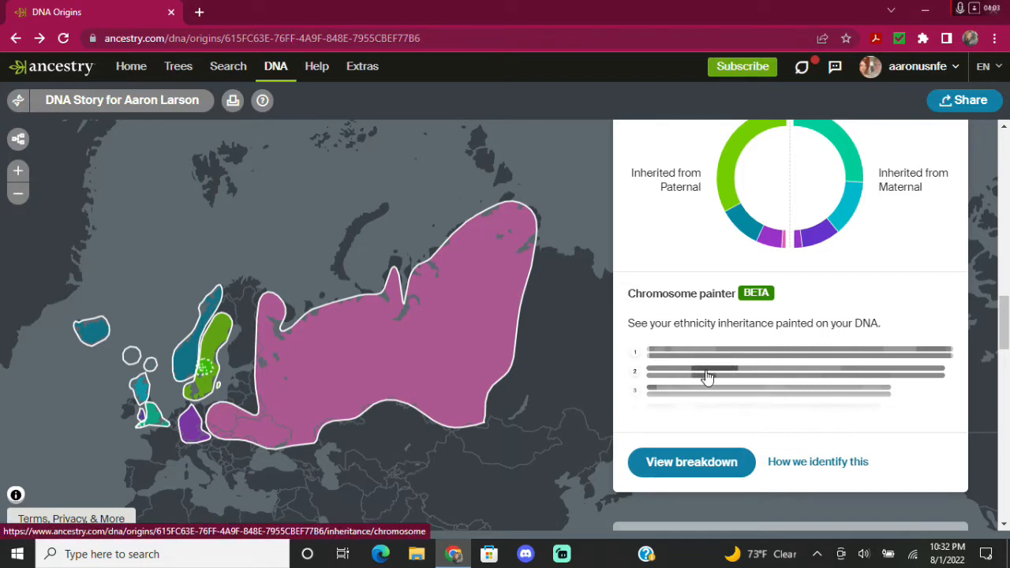
Scroll down to the DNA Communities, including Central Sweden and Kansas & Southern Nebraska Settlers.
scroll(705, 374, down, 4)
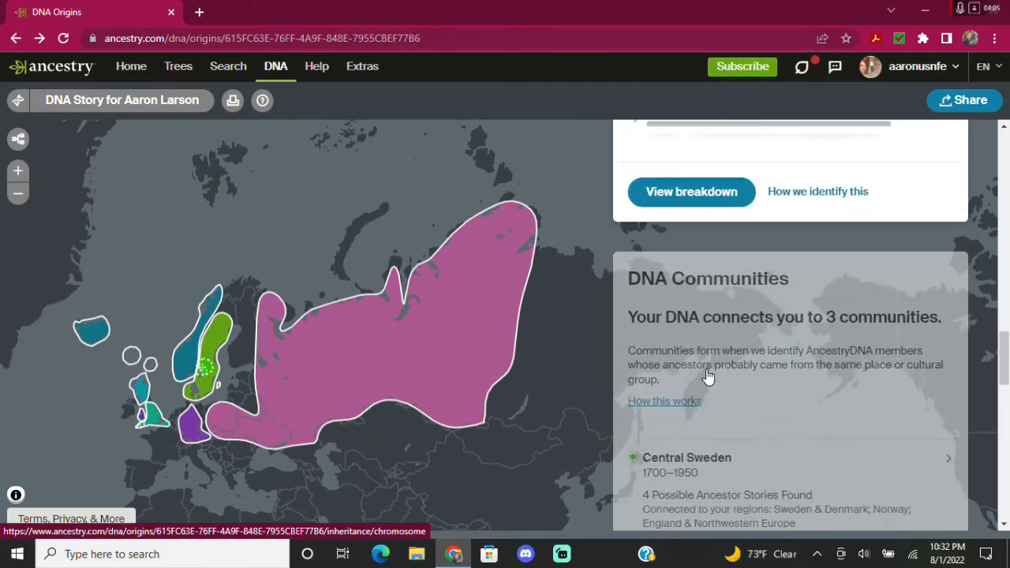
scroll(846, 329, down, 1)
scroll(847, 329, down, 4)
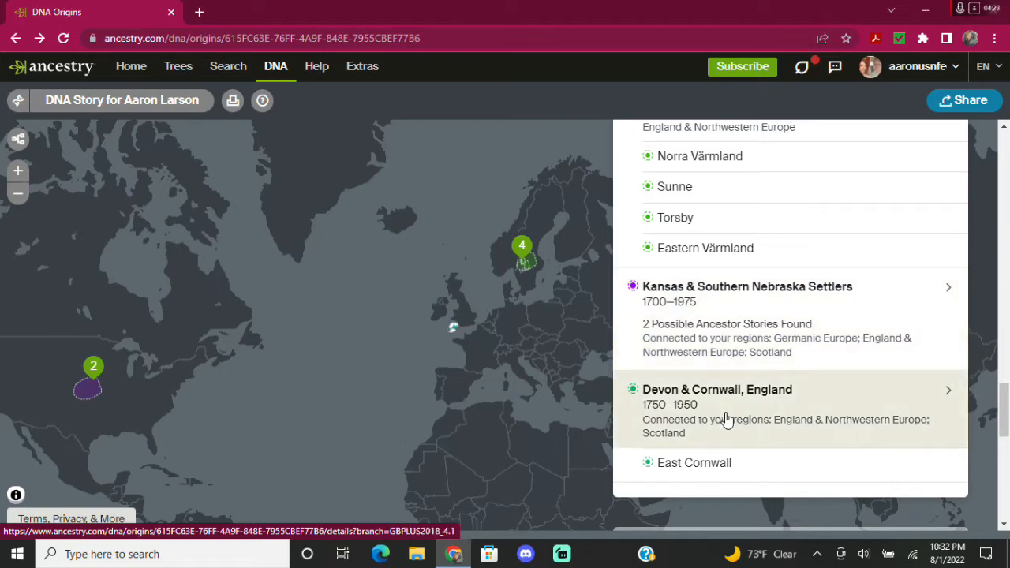
Find the DNA Matches card with 21,976 matches and open the full match list.
scroll(726, 419, down, 3)
scroll(726, 418, down, 1)
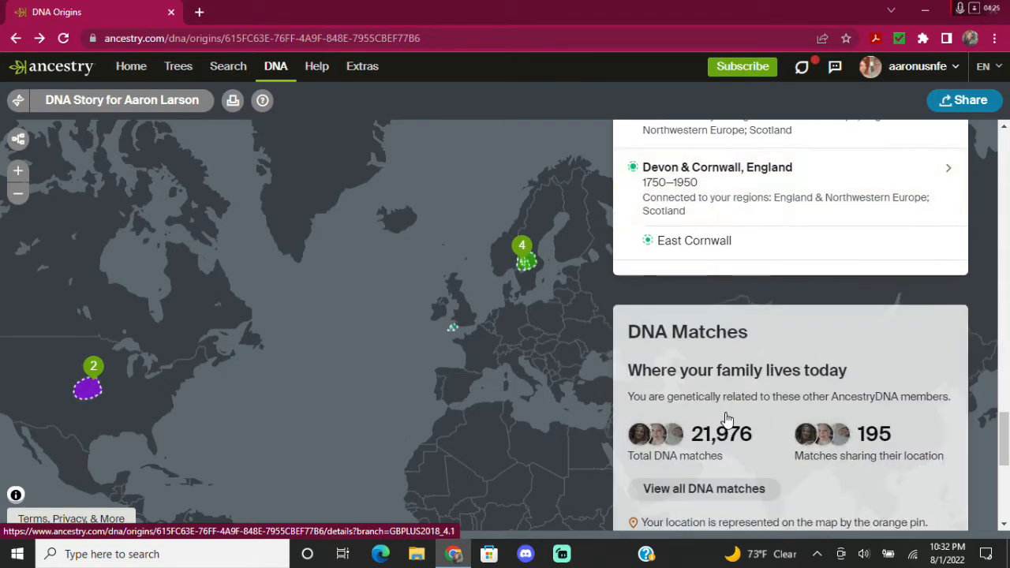
scroll(698, 390, down, 1)
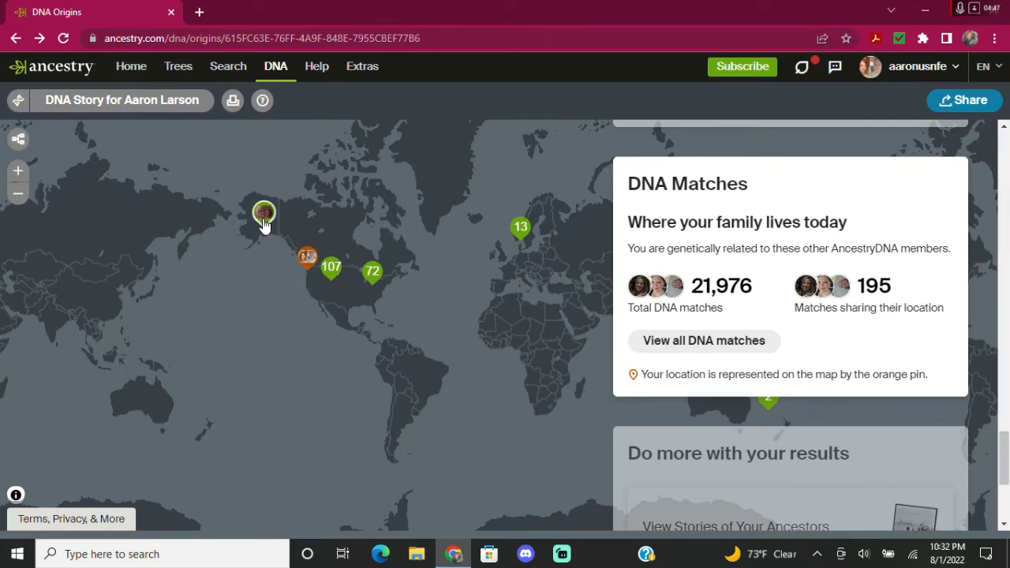
scroll(758, 377, down, 1)
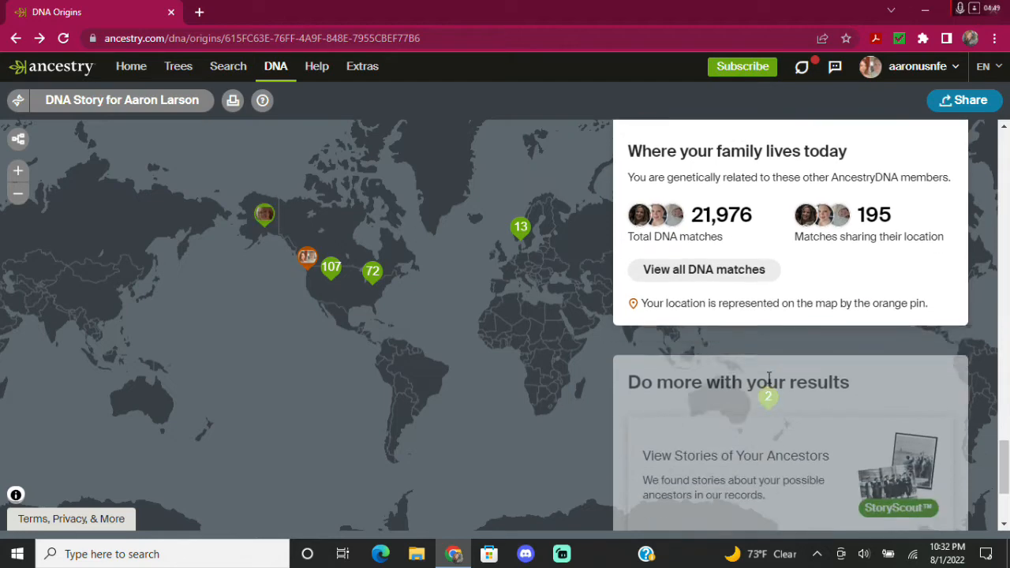
scroll(764, 379, up, 2)
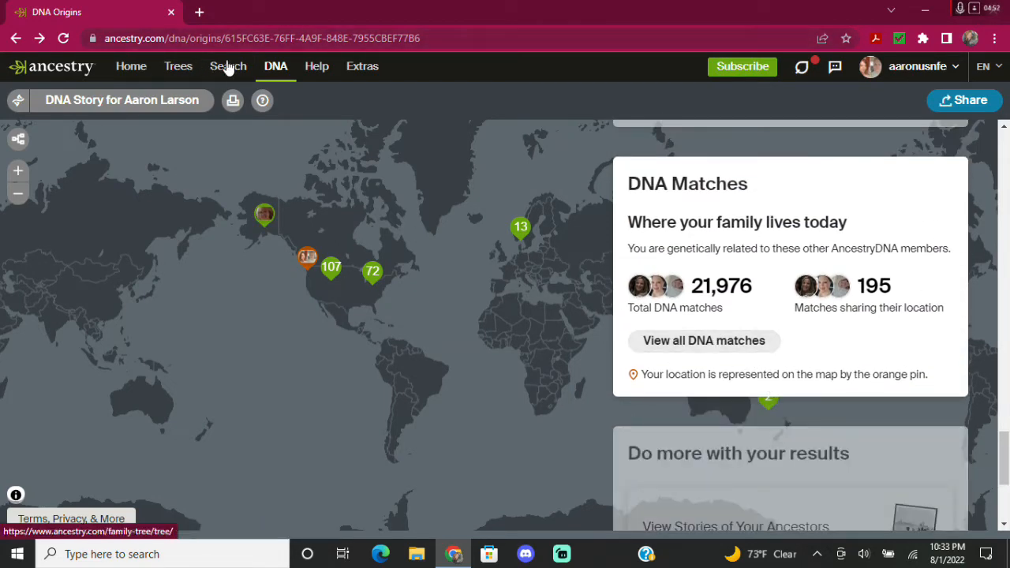
click(693, 341)
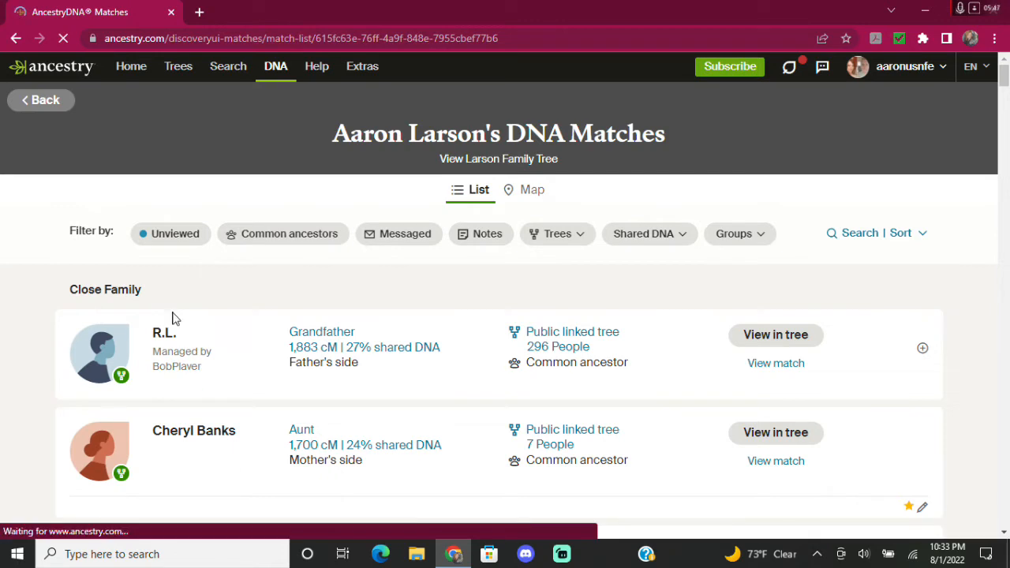
Filter the DNA match list to matches with common ancestors.
click(310, 236)
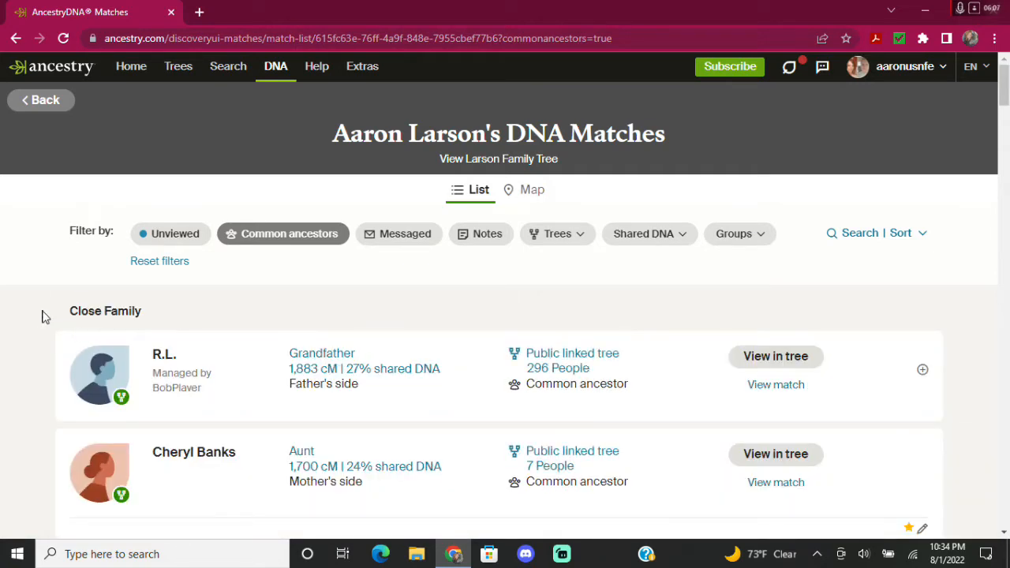
scroll(45, 316, down, 9)
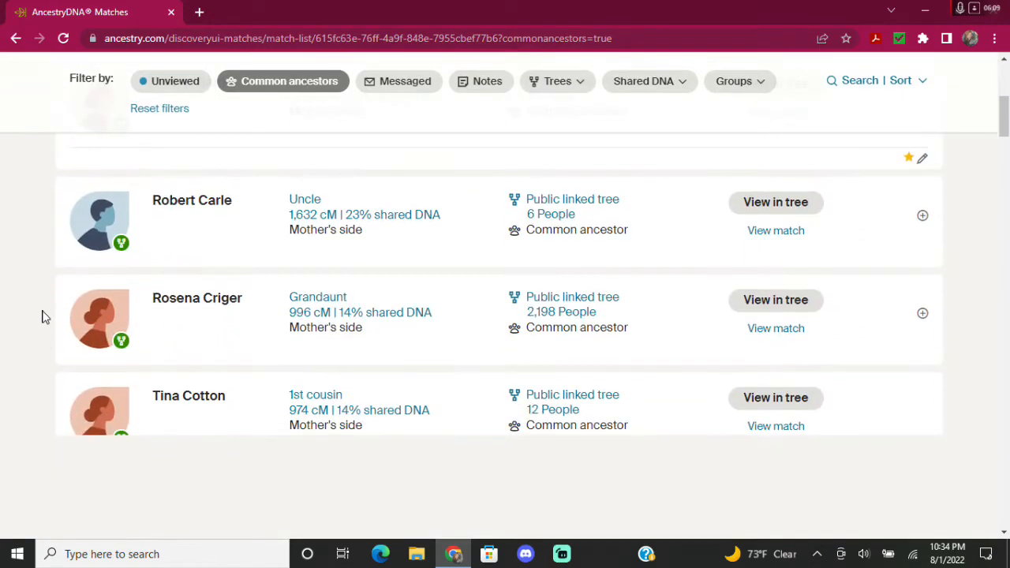
scroll(45, 316, down, 10)
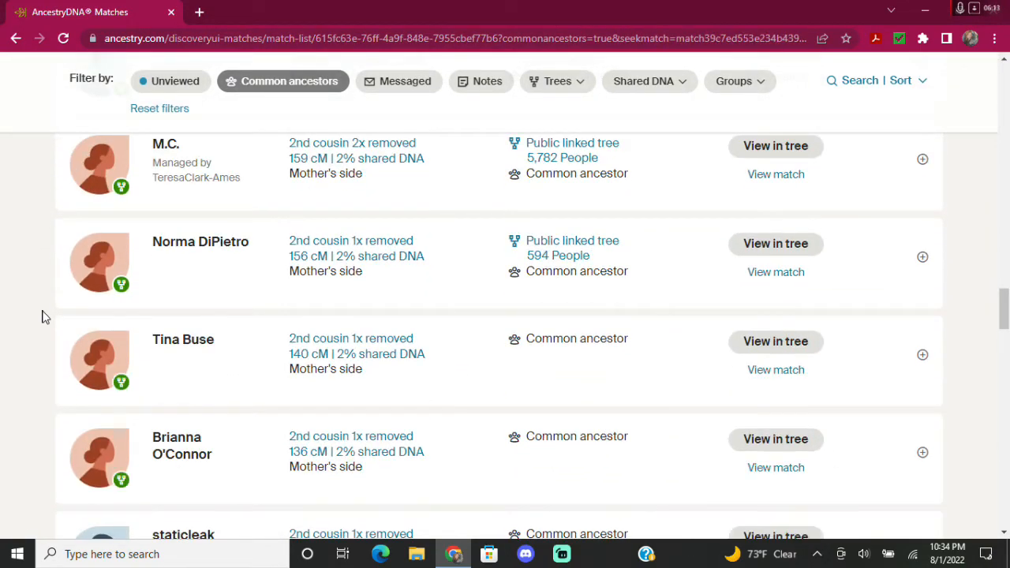
scroll(45, 317, down, 9)
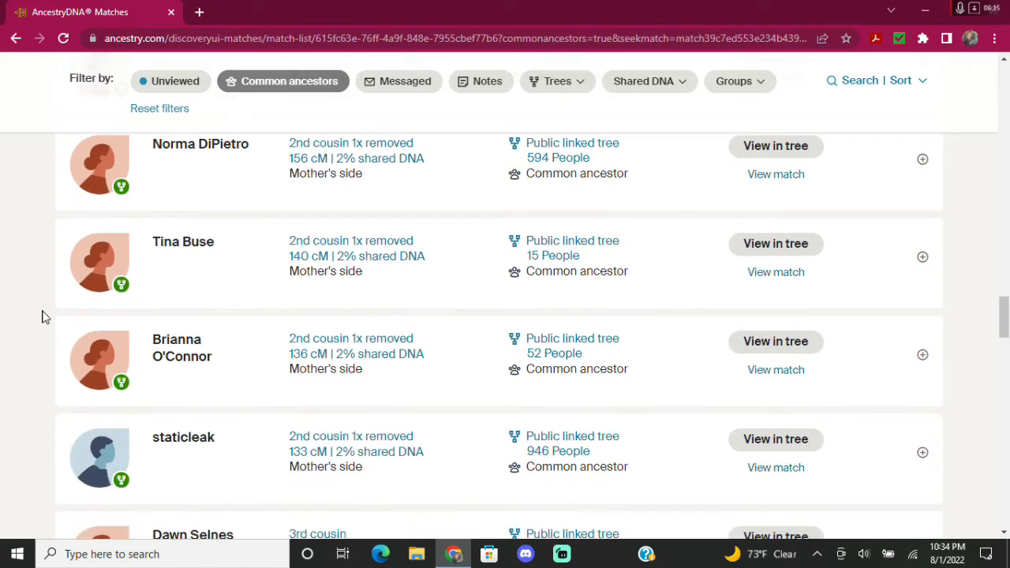
scroll(41, 314, down, 3)
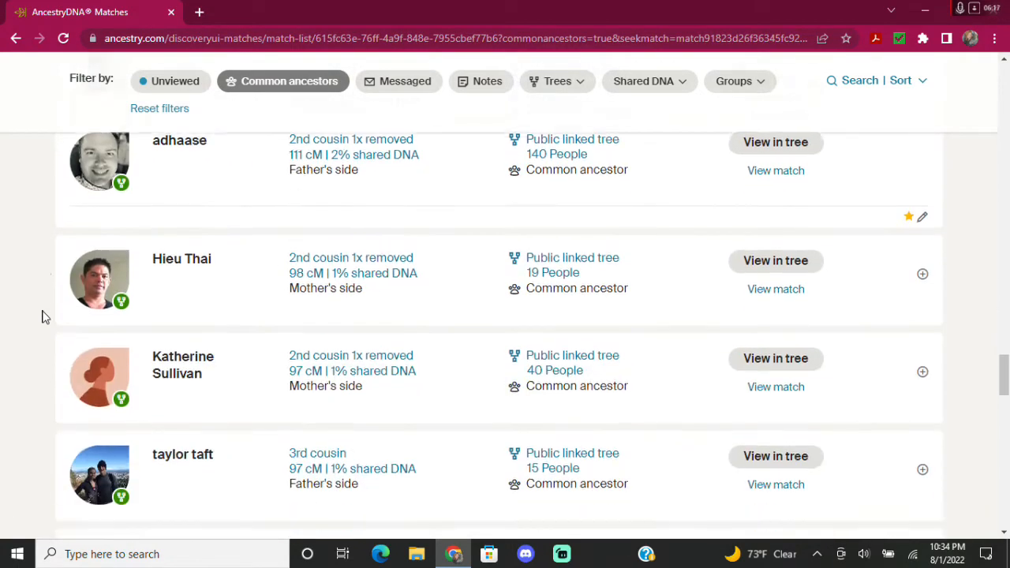
scroll(41, 314, up, 4)
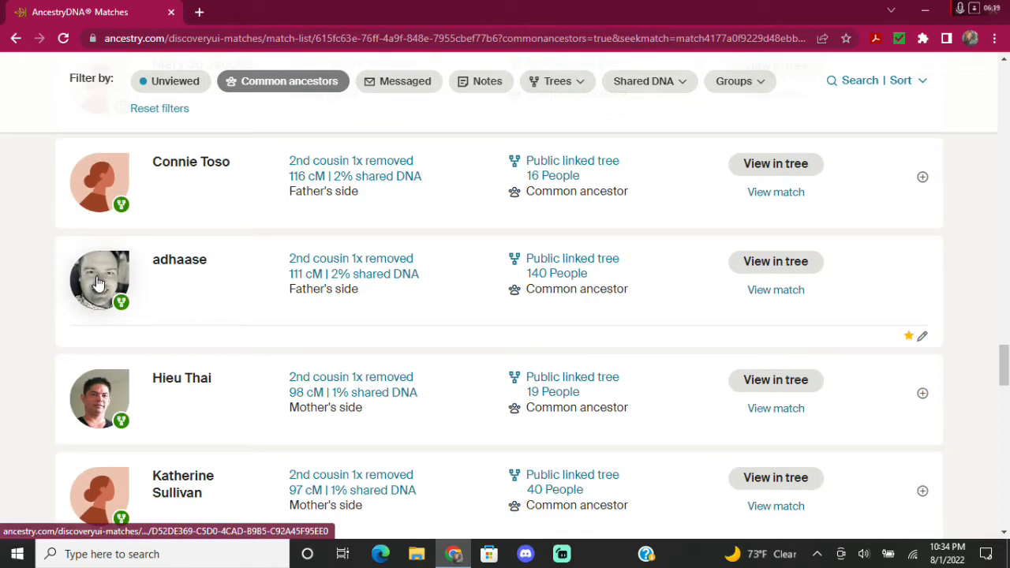
scroll(29, 301, down, 3)
scroll(29, 302, down, 5)
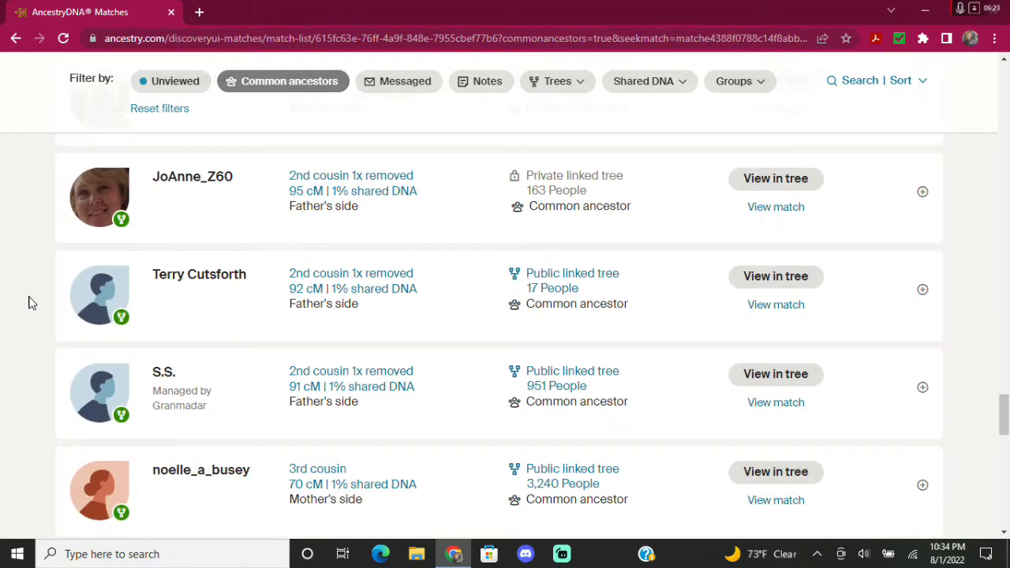
scroll(29, 302, down, 4)
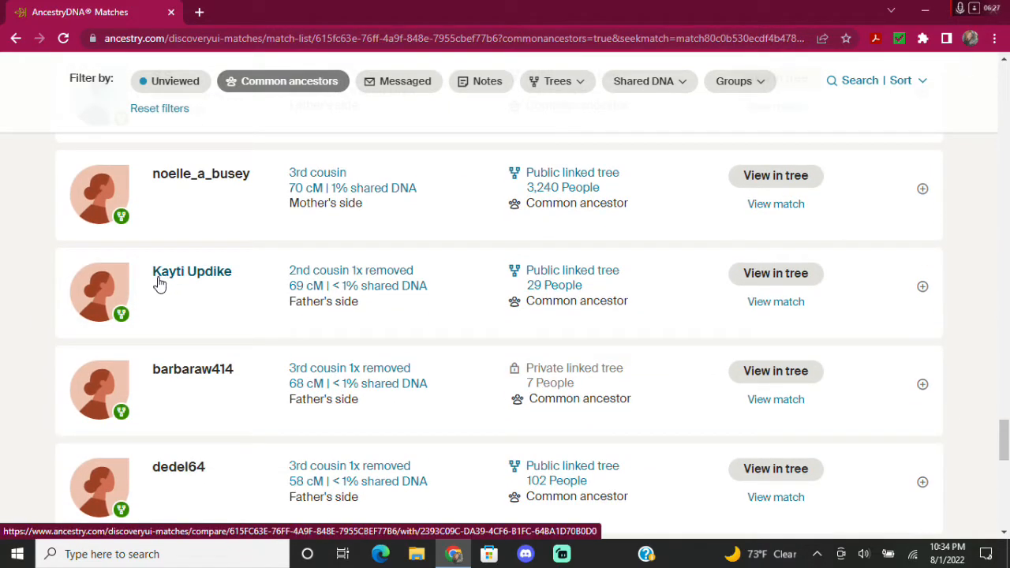
scroll(26, 270, down, 4)
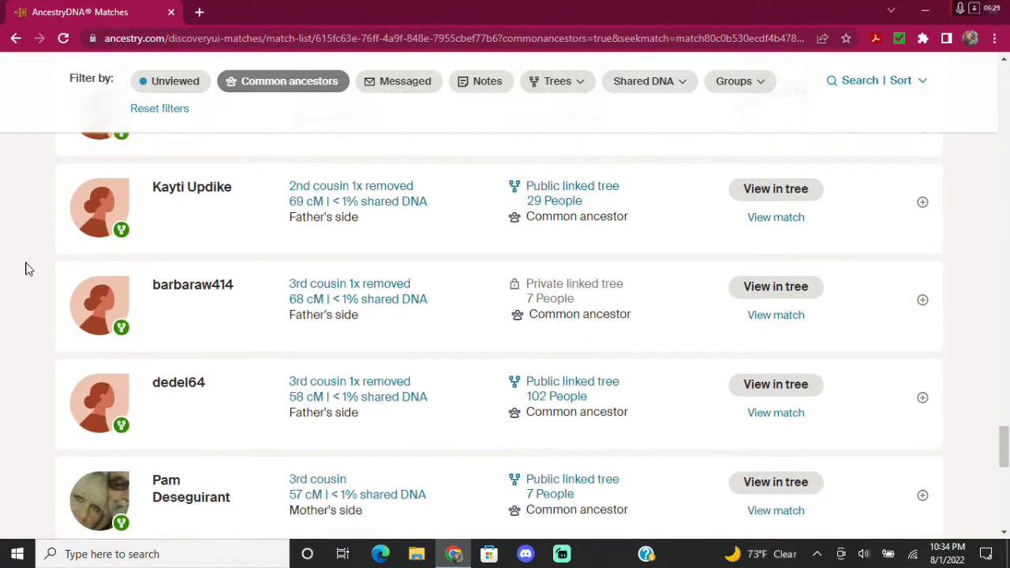
scroll(24, 269, down, 1)
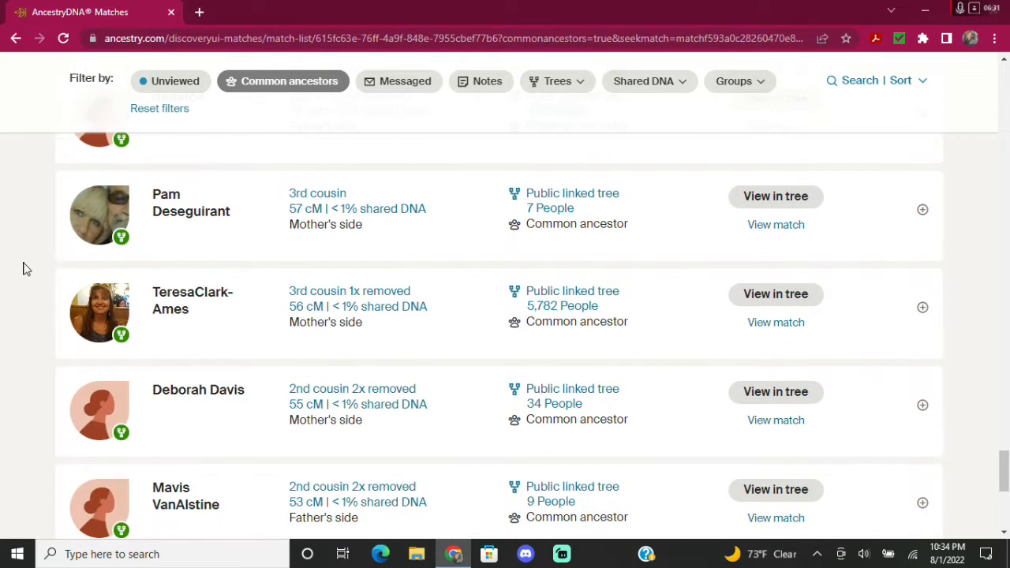
scroll(24, 269, down, 3)
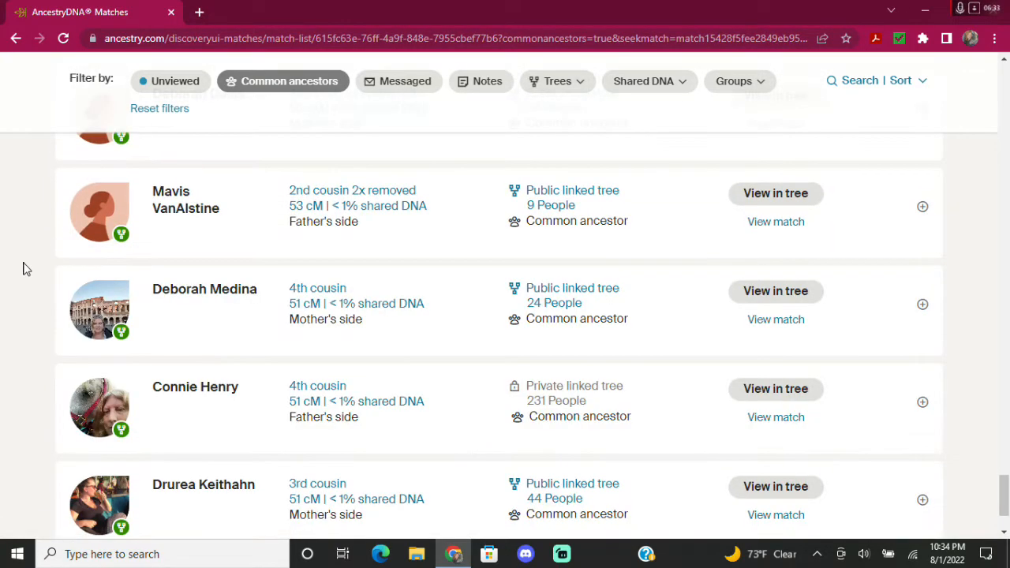
scroll(24, 269, down, 2)
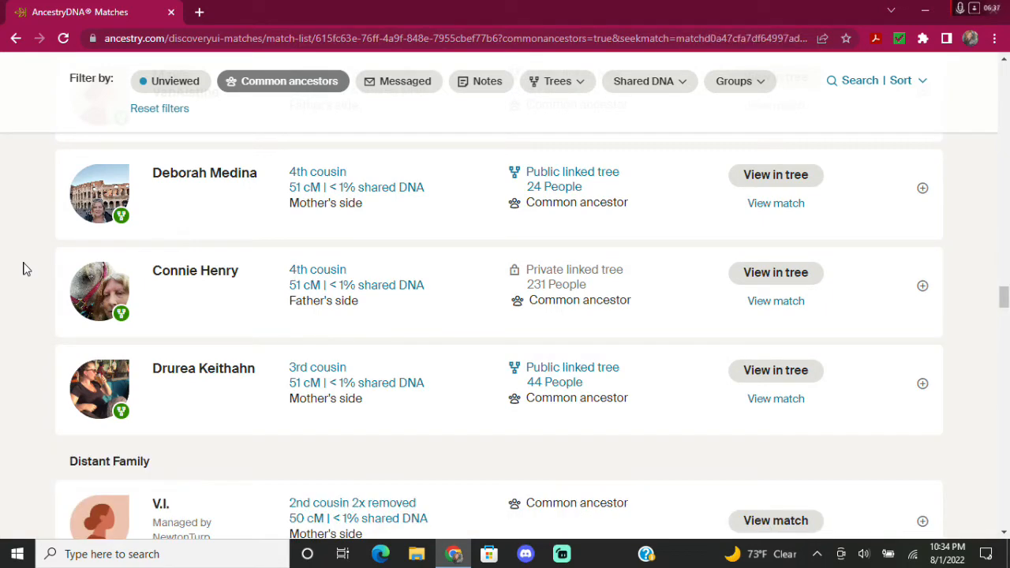
scroll(24, 270, down, 2)
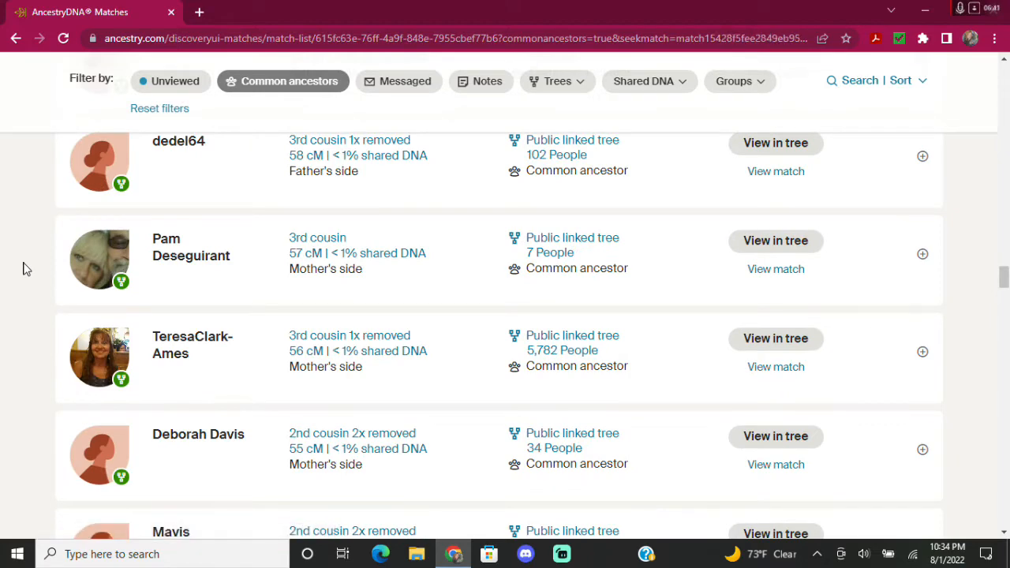
scroll(23, 269, down, 1)
scroll(24, 269, down, 5)
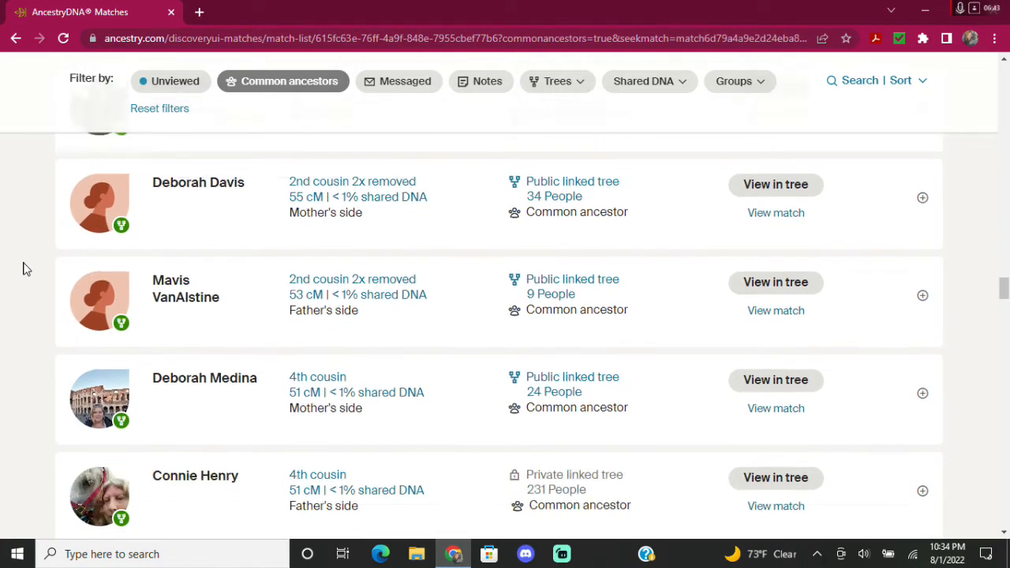
scroll(24, 270, down, 2)
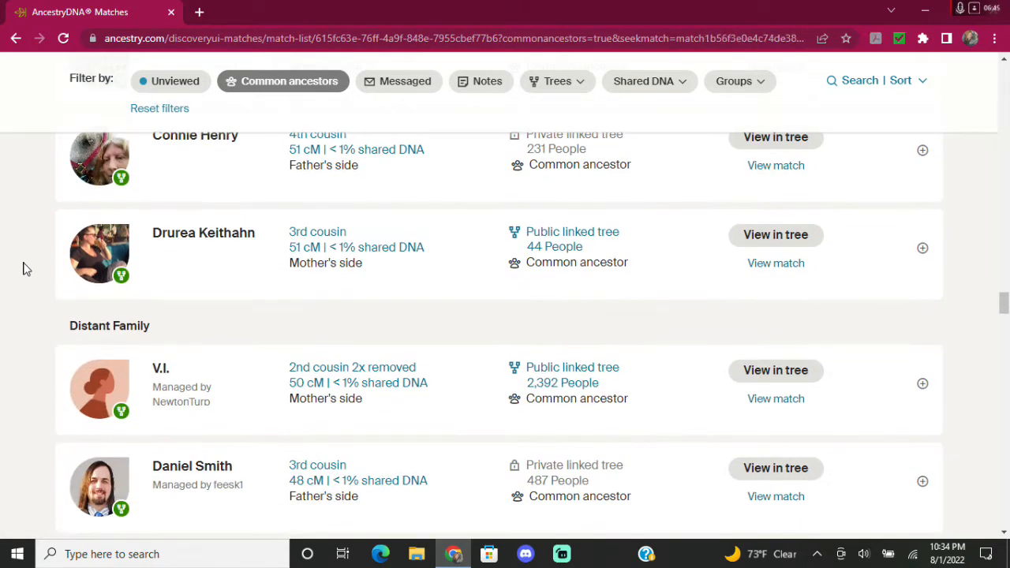
scroll(23, 269, down, 3)
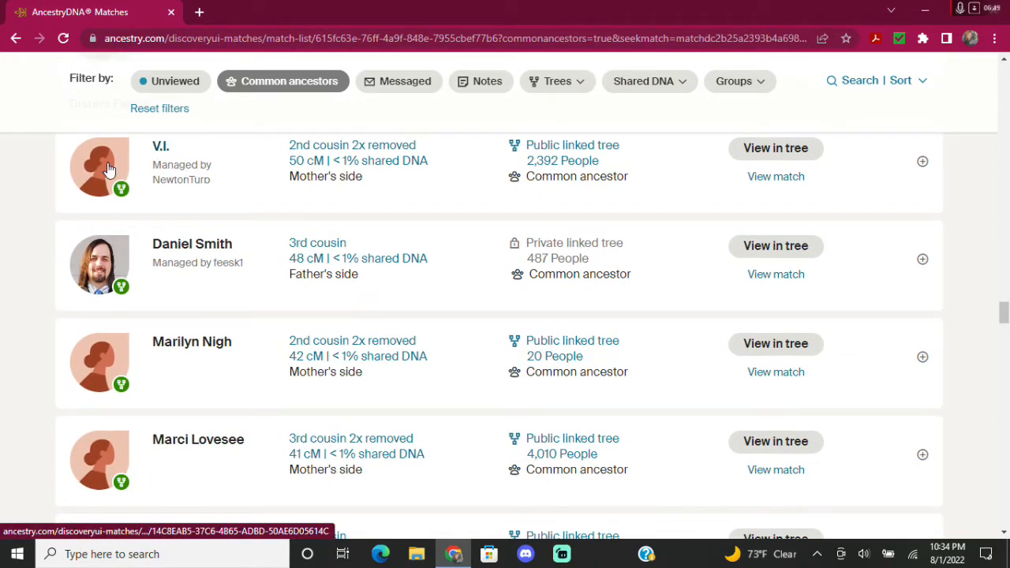
scroll(39, 217, down, 2)
scroll(35, 241, down, 5)
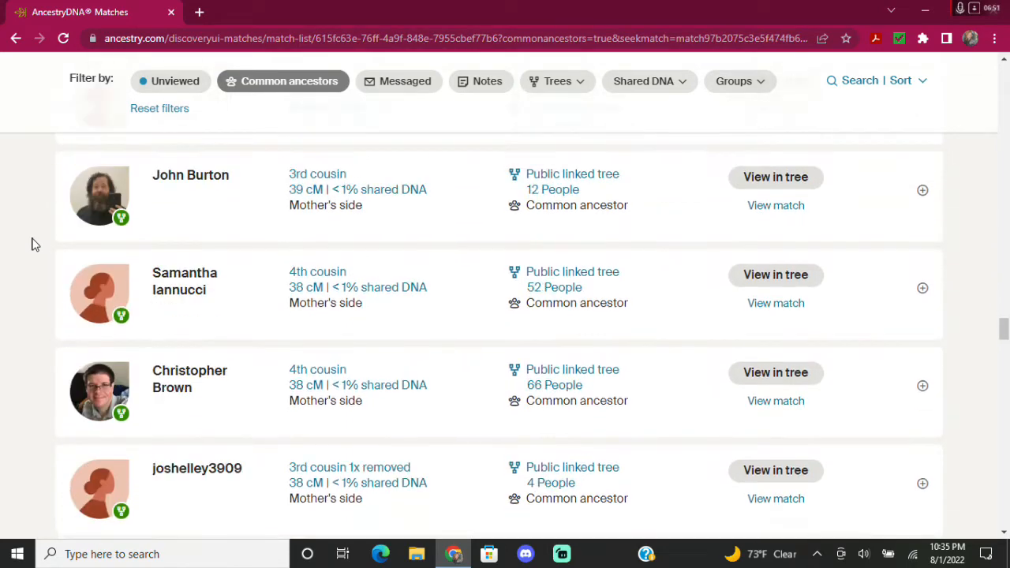
scroll(32, 244, down, 6)
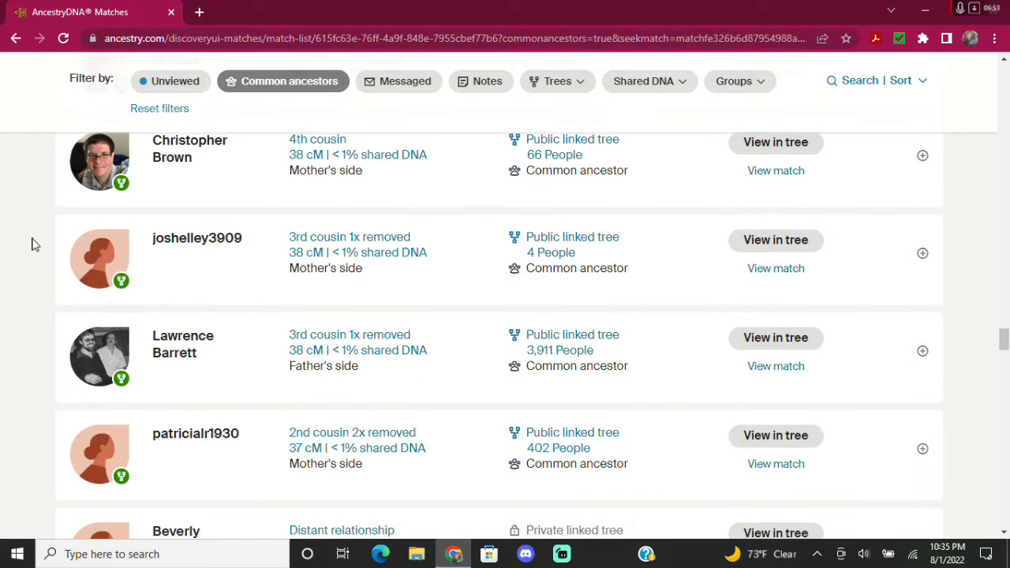
scroll(31, 245, down, 1)
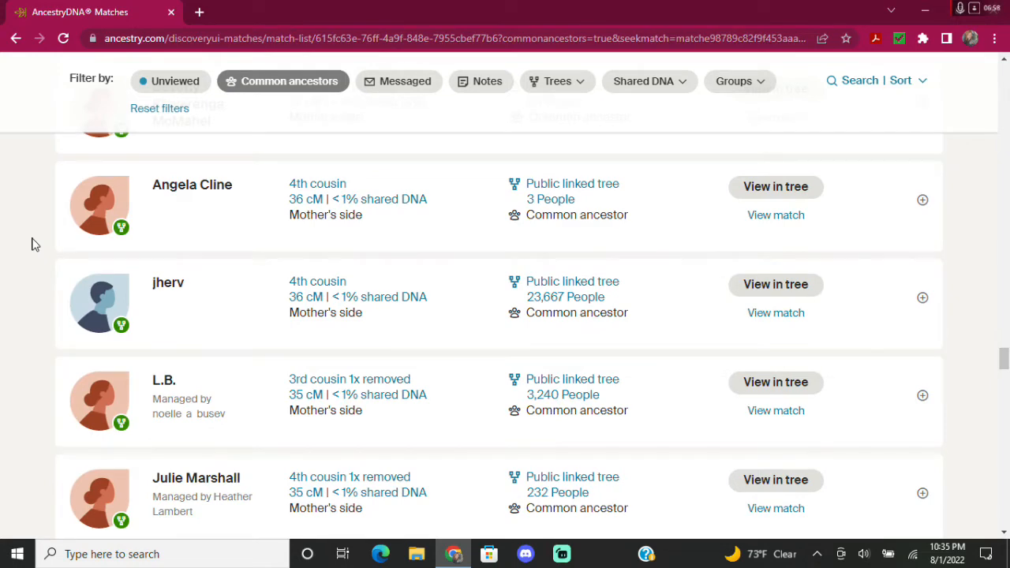
scroll(32, 244, down, 4)
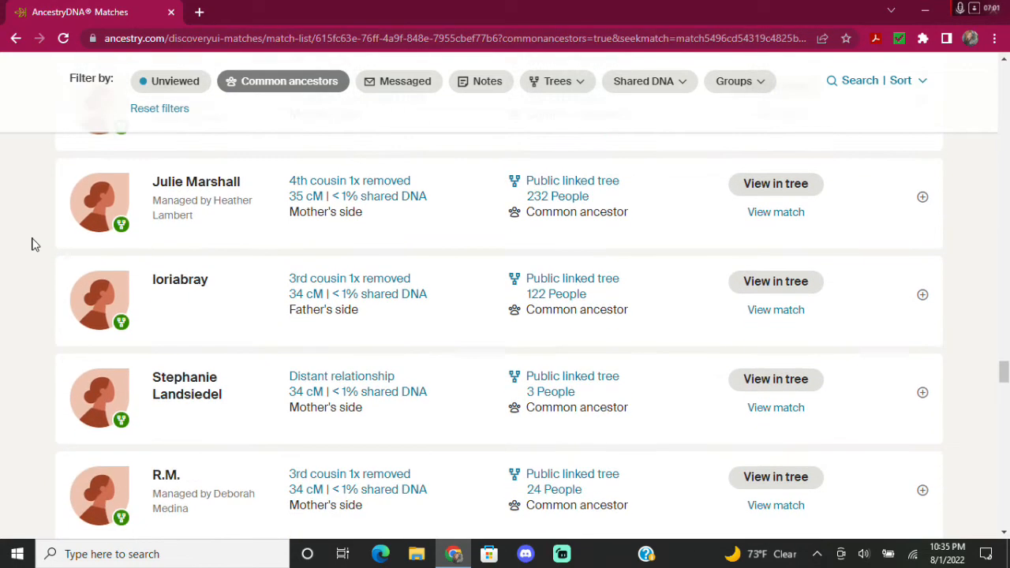
scroll(31, 244, down, 5)
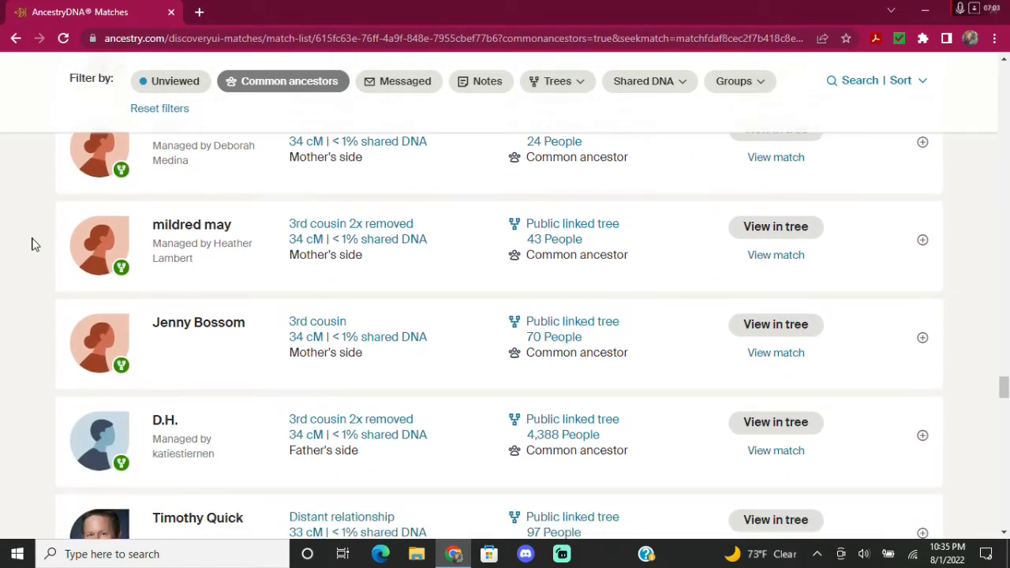
scroll(32, 244, down, 1)
scroll(31, 245, down, 3)
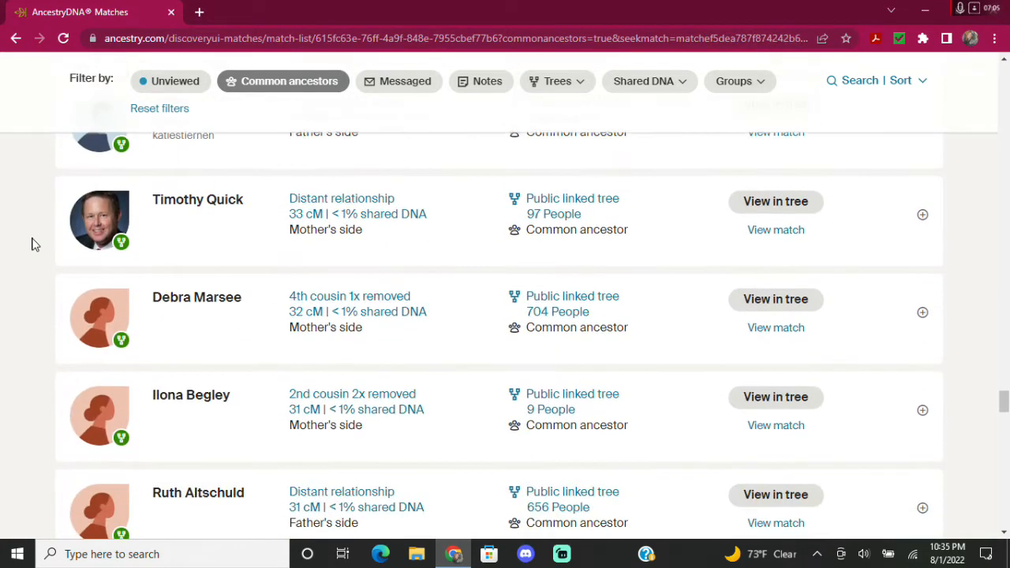
scroll(31, 244, down, 3)
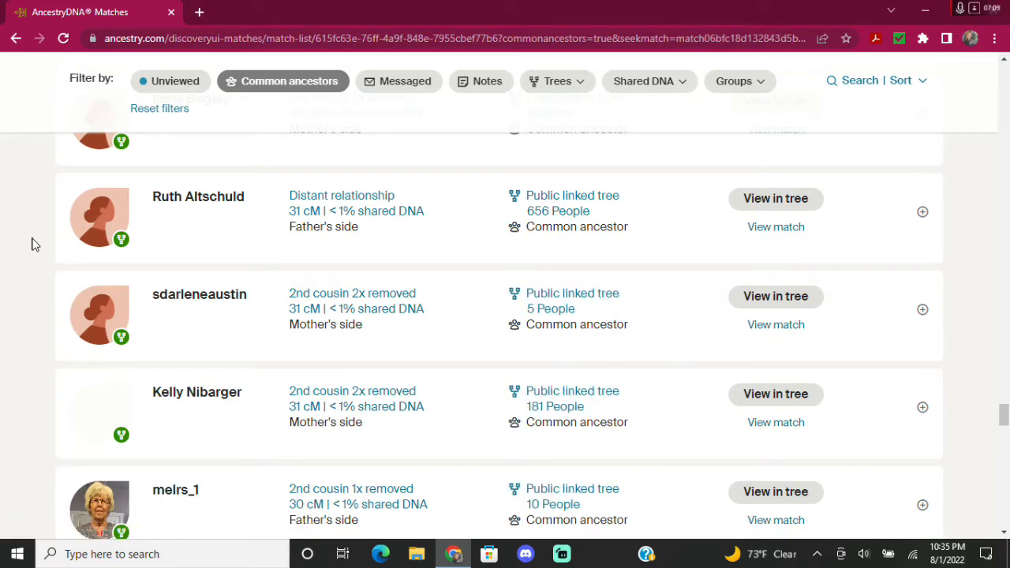
scroll(31, 244, down, 4)
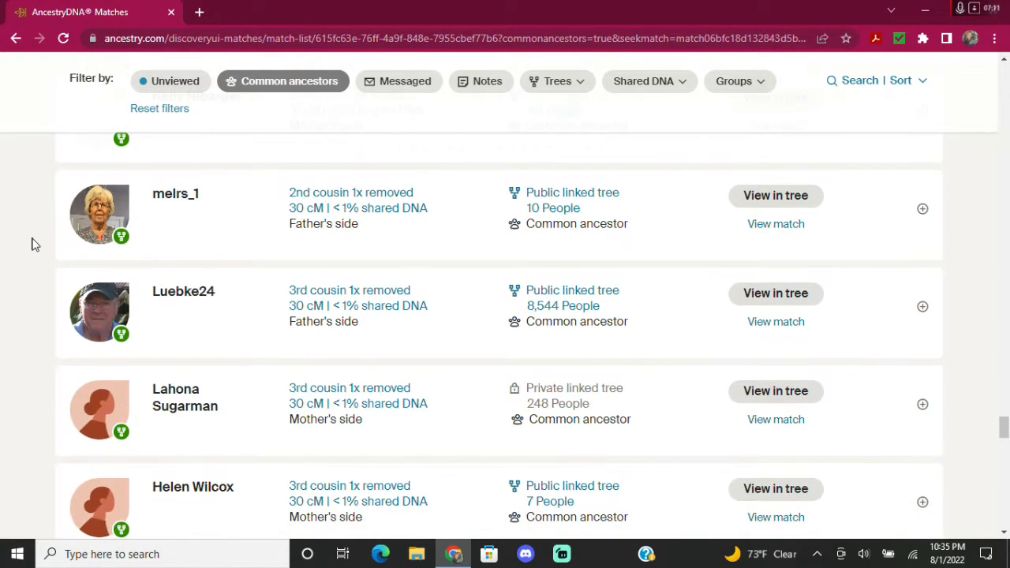
scroll(31, 245, down, 2)
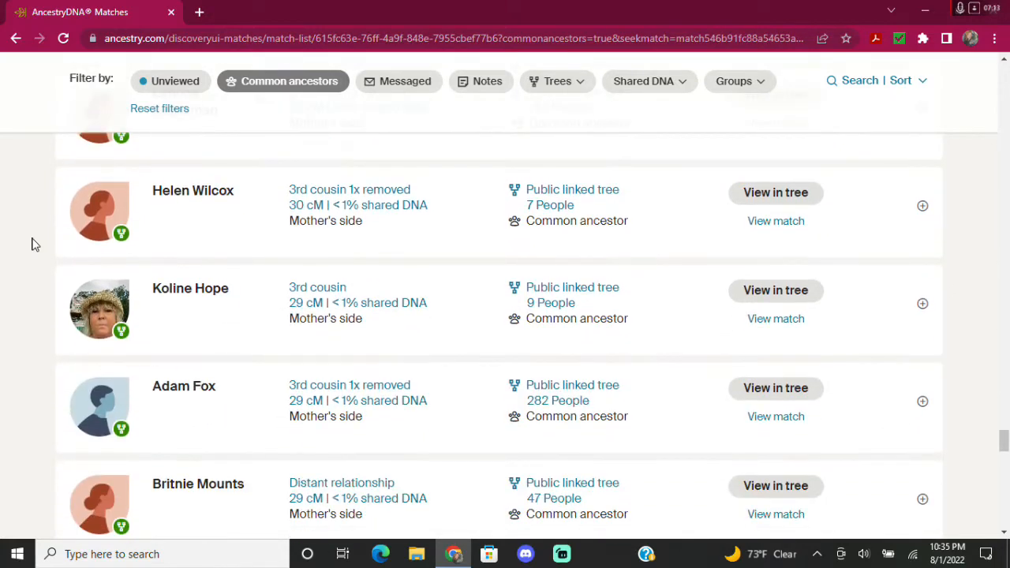
scroll(32, 245, down, 1)
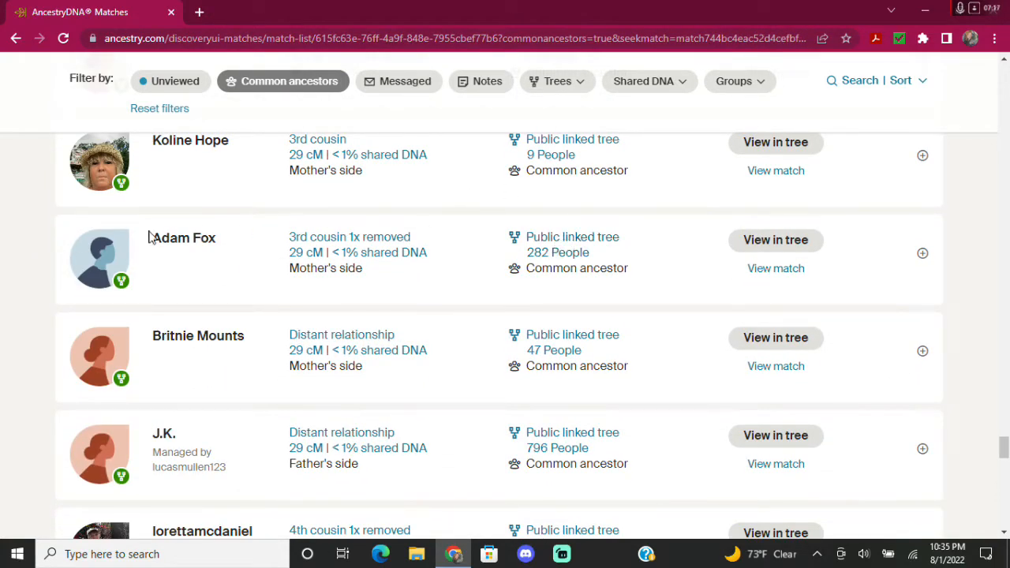
scroll(27, 302, down, 5)
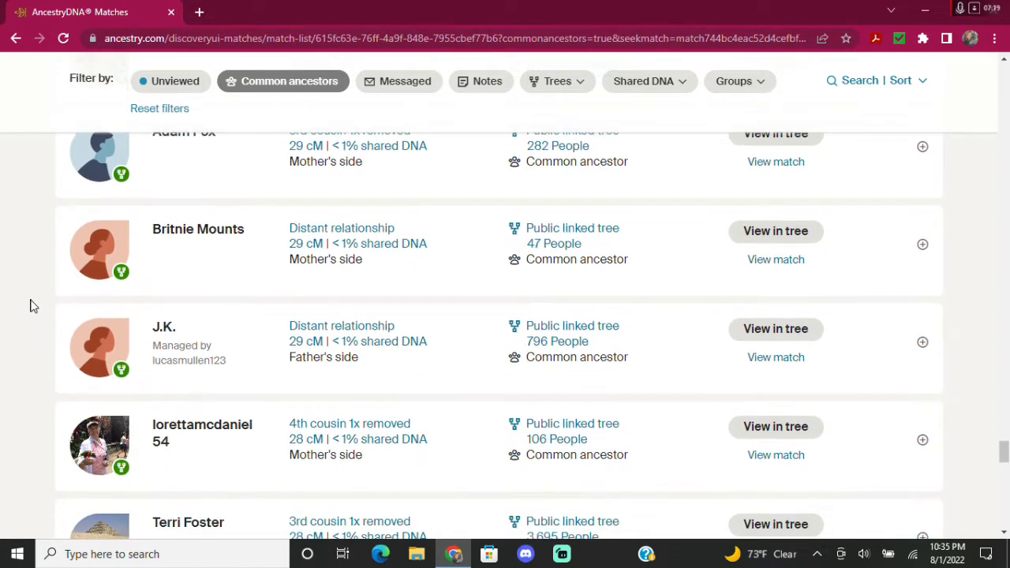
scroll(28, 308, down, 4)
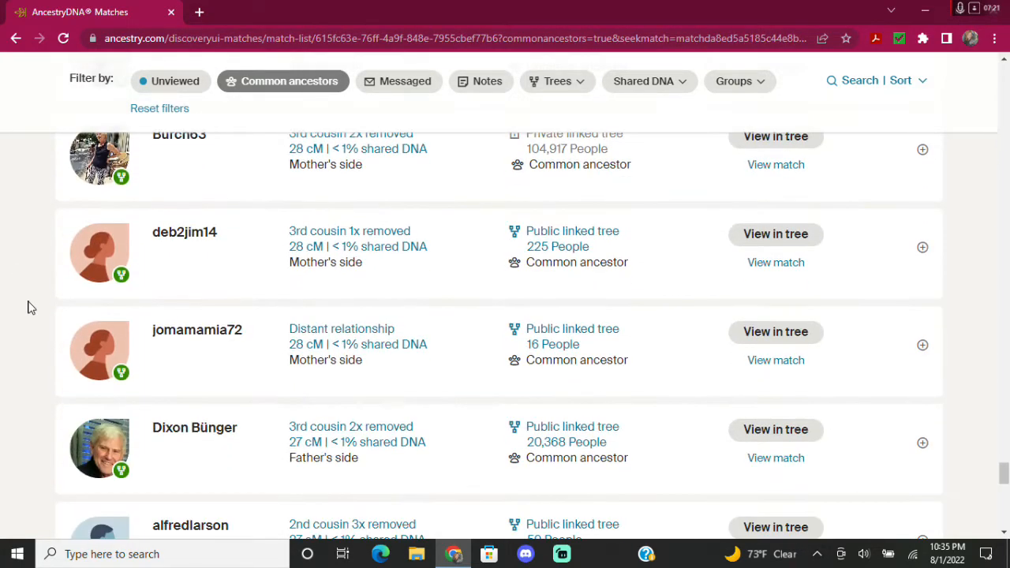
scroll(27, 308, down, 5)
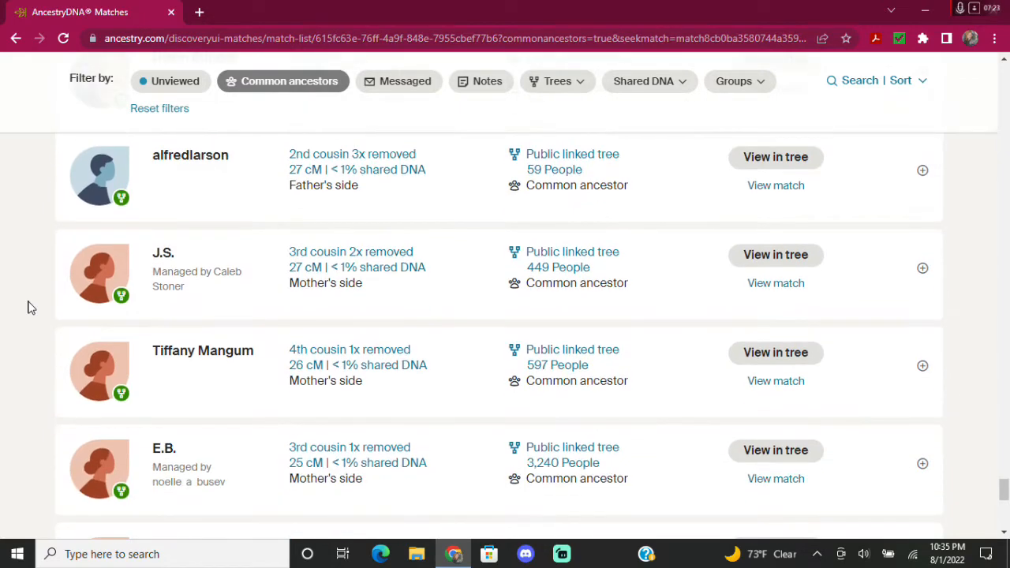
scroll(28, 307, down, 3)
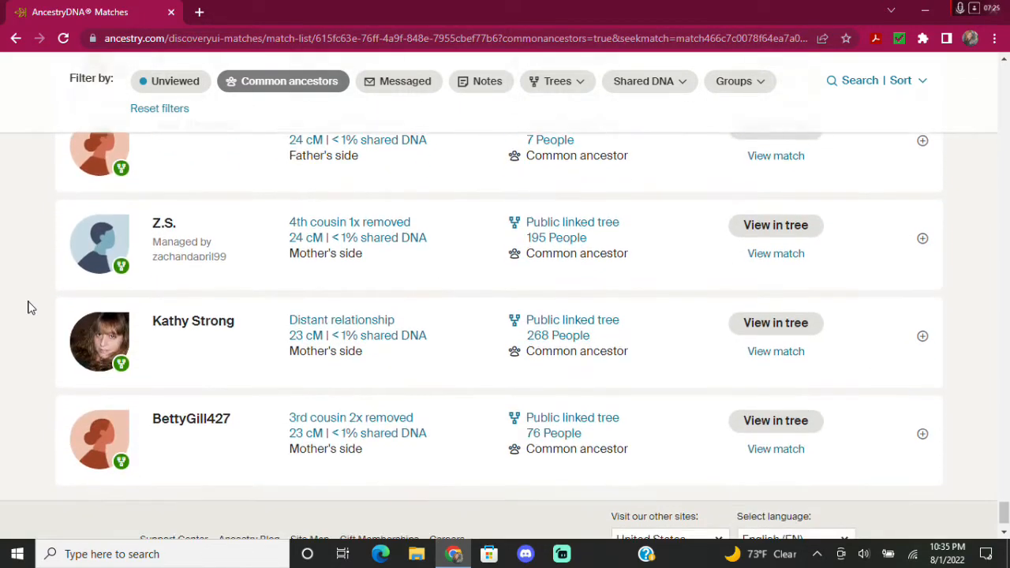
scroll(27, 294, up, 3)
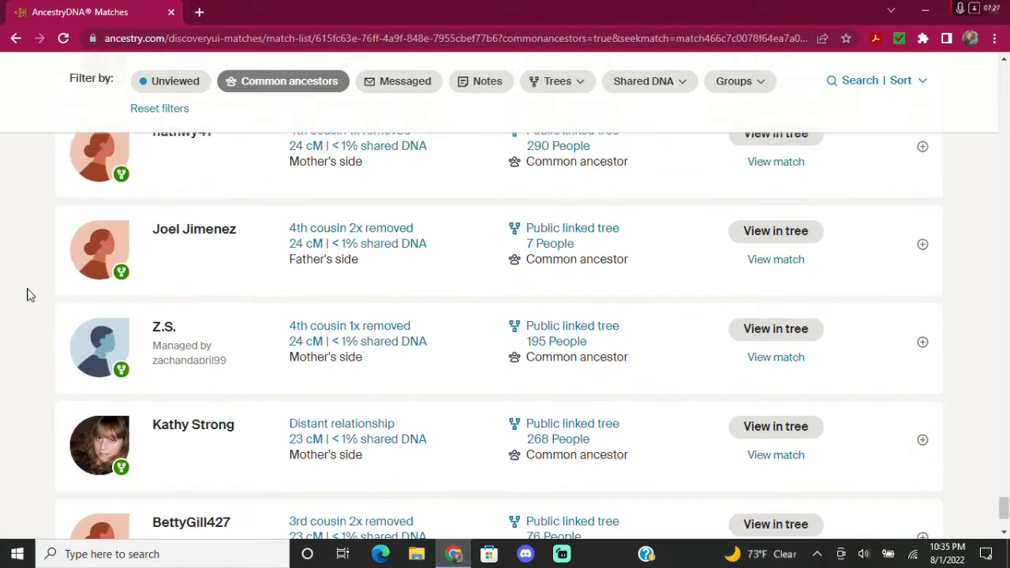
scroll(27, 294, up, 1)
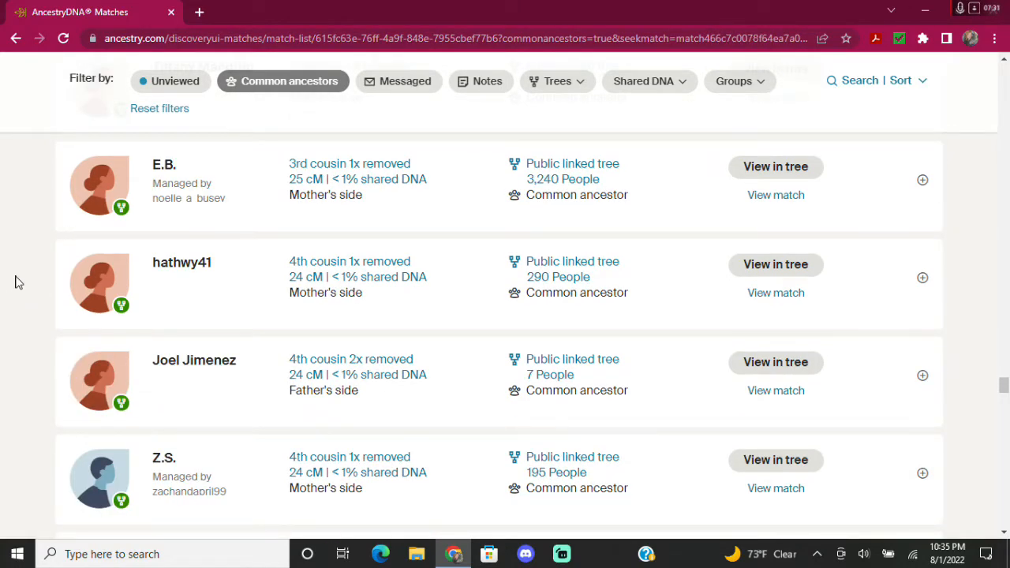
scroll(46, 266, down, 5)
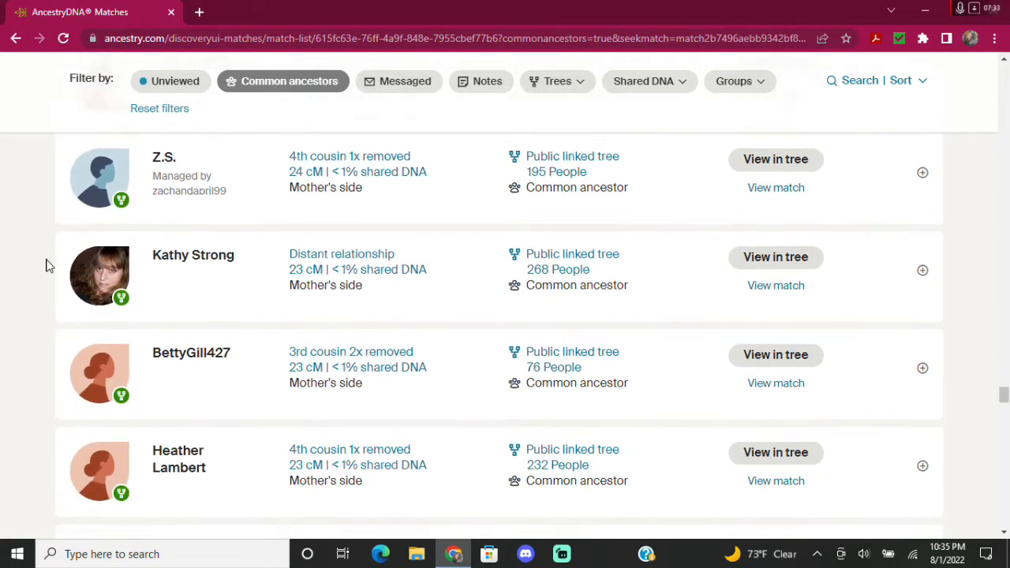
scroll(46, 266, down, 4)
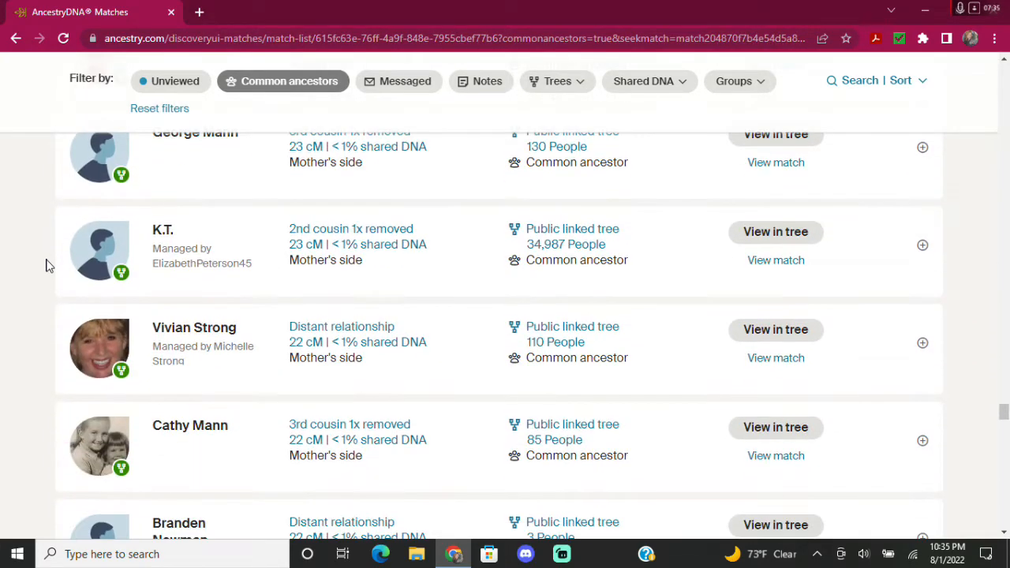
scroll(46, 266, down, 2)
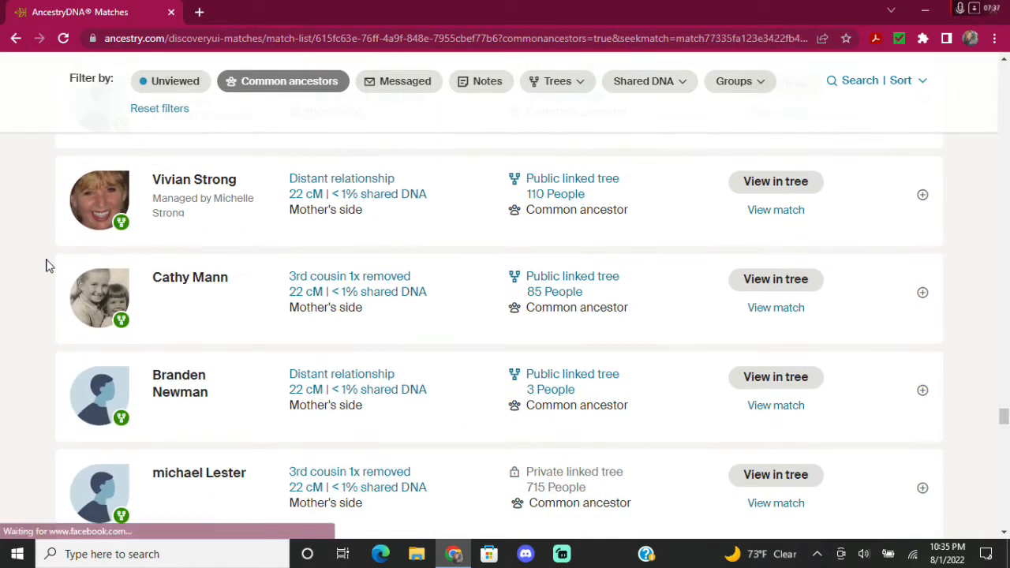
scroll(46, 266, down, 1)
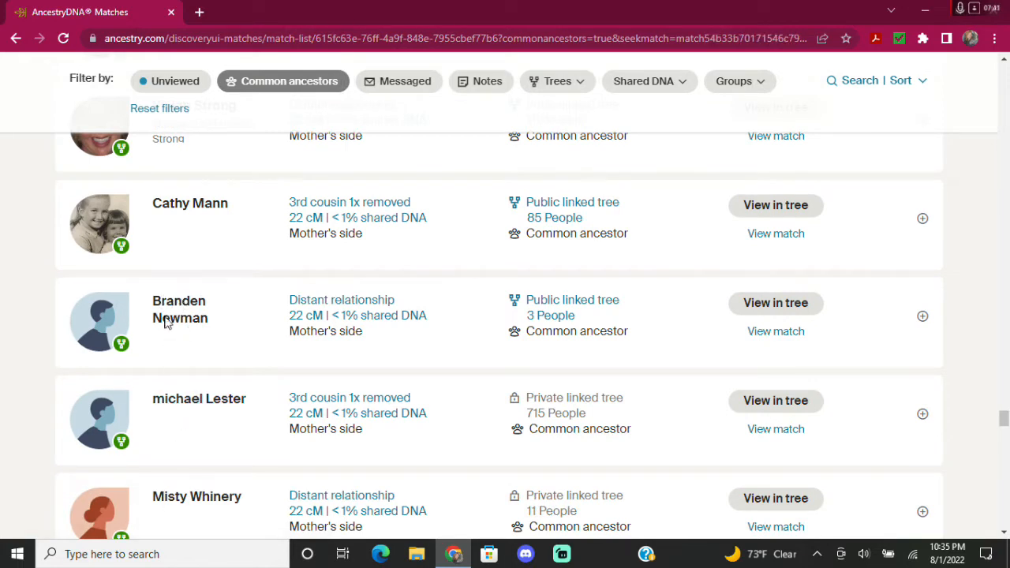
scroll(34, 324, down, 1)
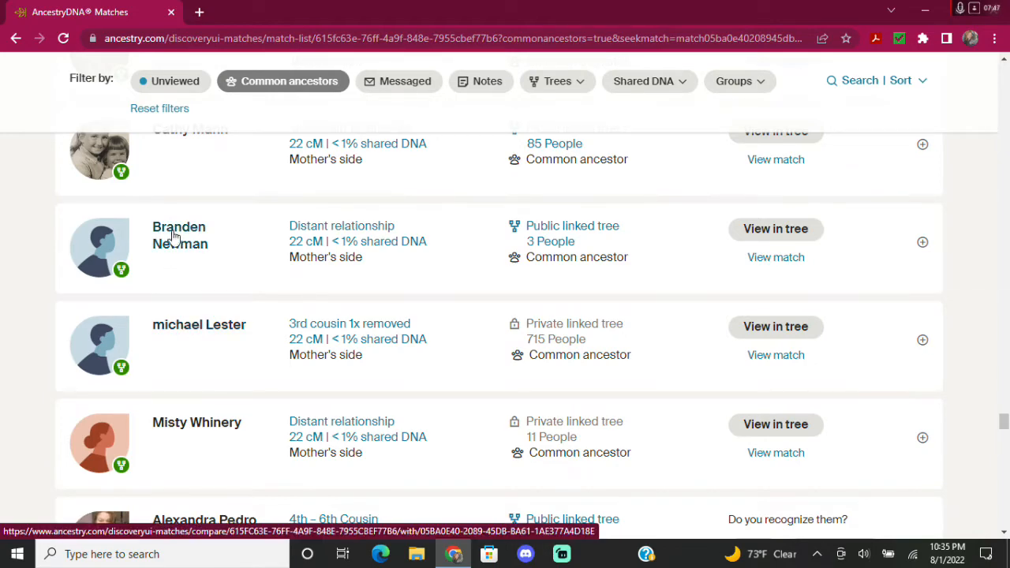
scroll(174, 235, down, 1)
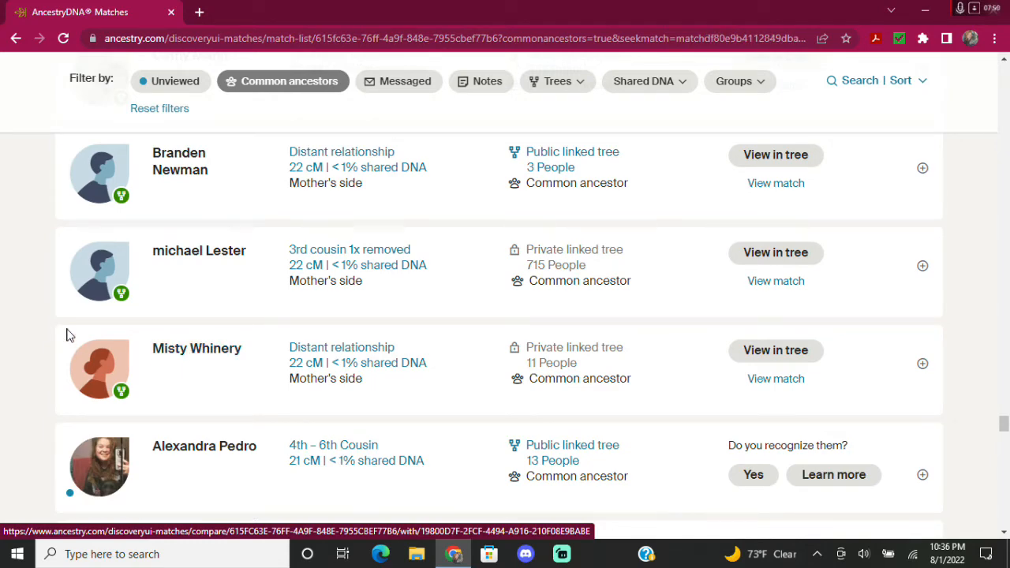
scroll(24, 347, down, 2)
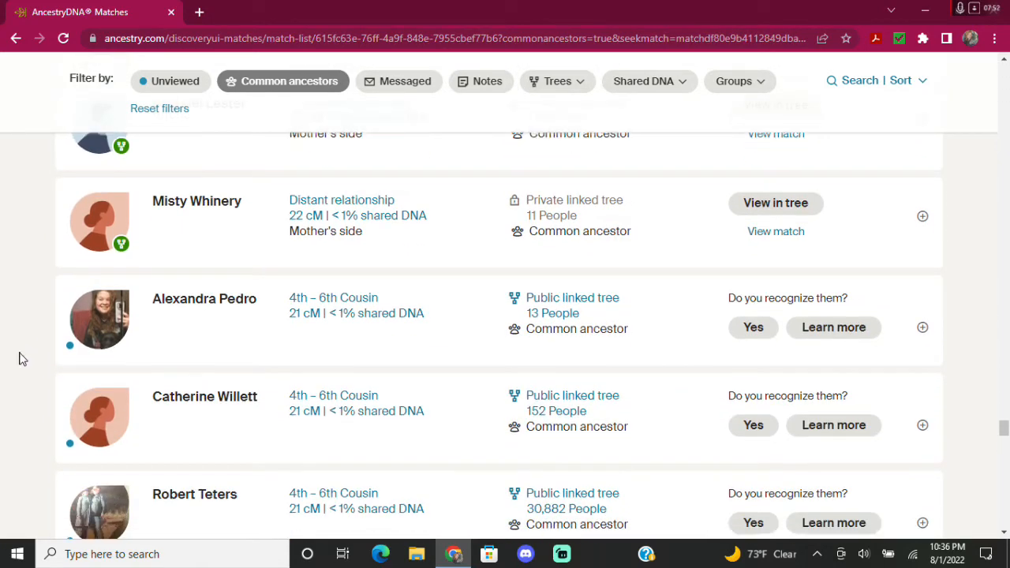
click(196, 305)
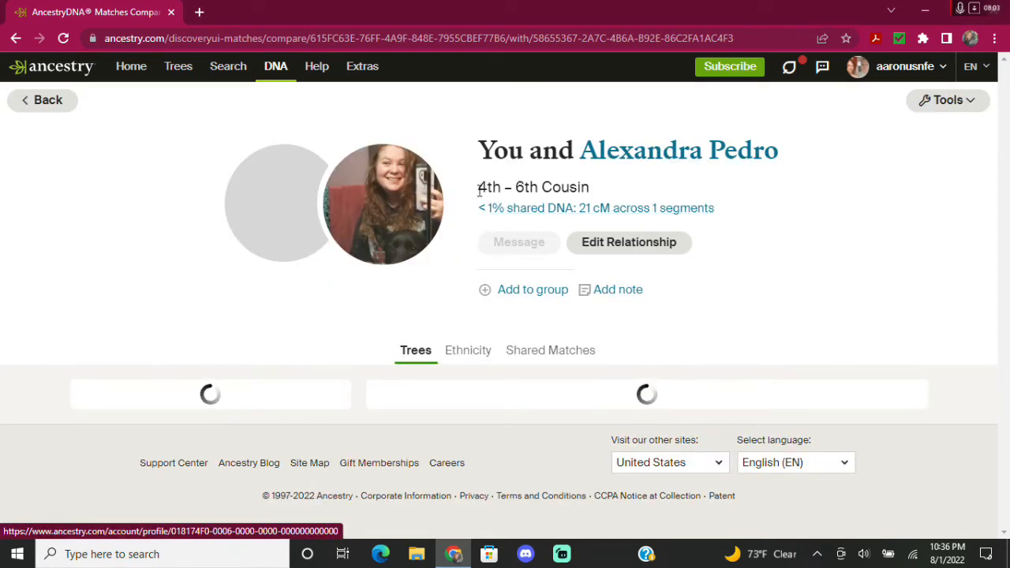
Select the 4th – 6th Cousin estimate and scroll down to Common Ancestors and the linked tree.
drag(488, 187, 574, 188)
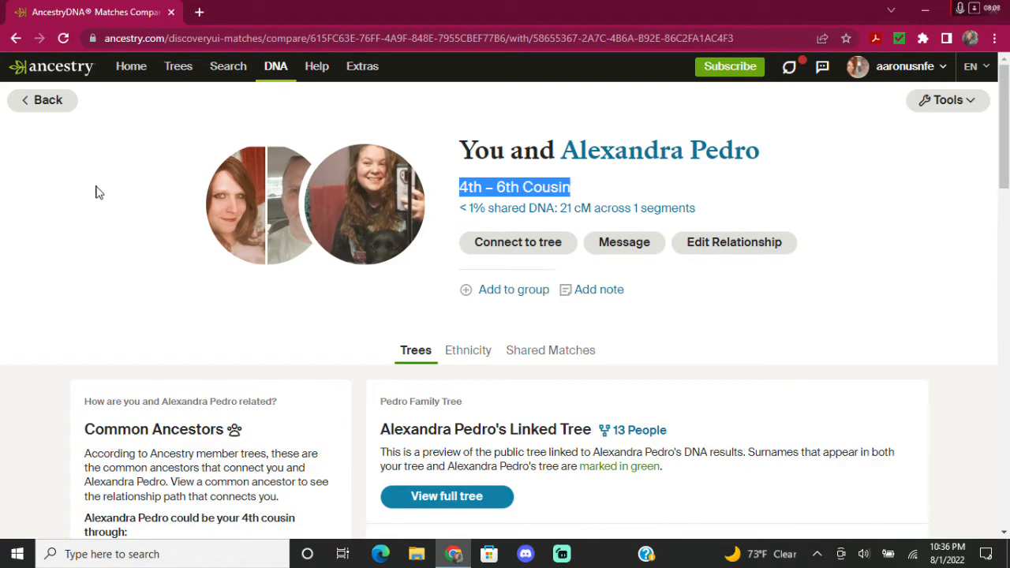
scroll(95, 193, down, 1)
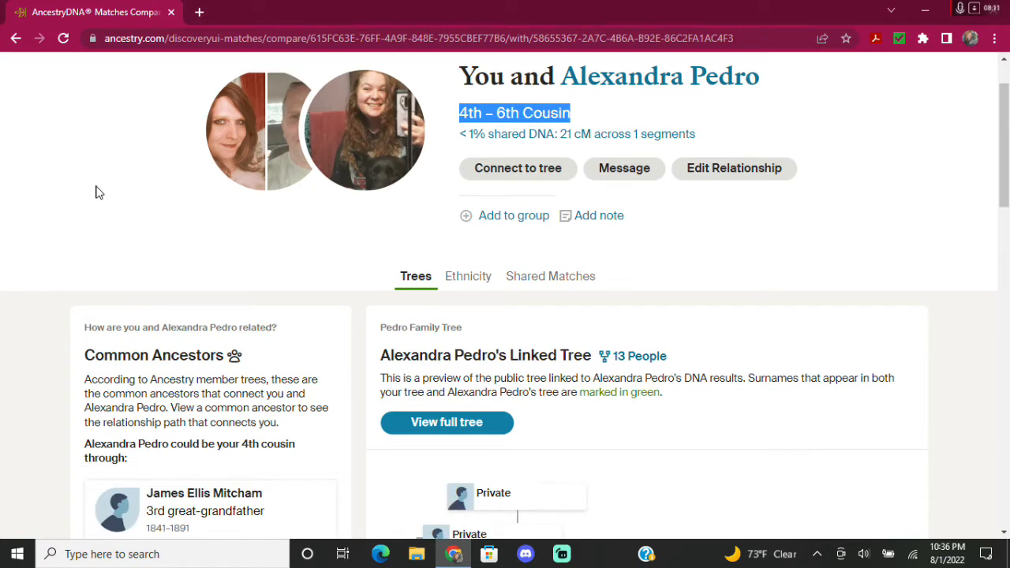
scroll(95, 192, down, 1)
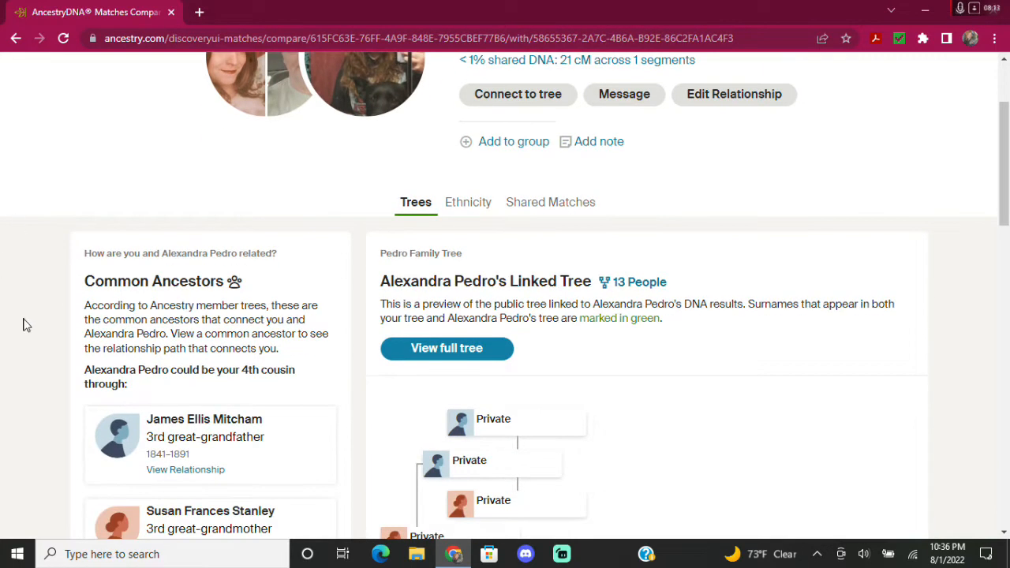
scroll(24, 323, down, 2)
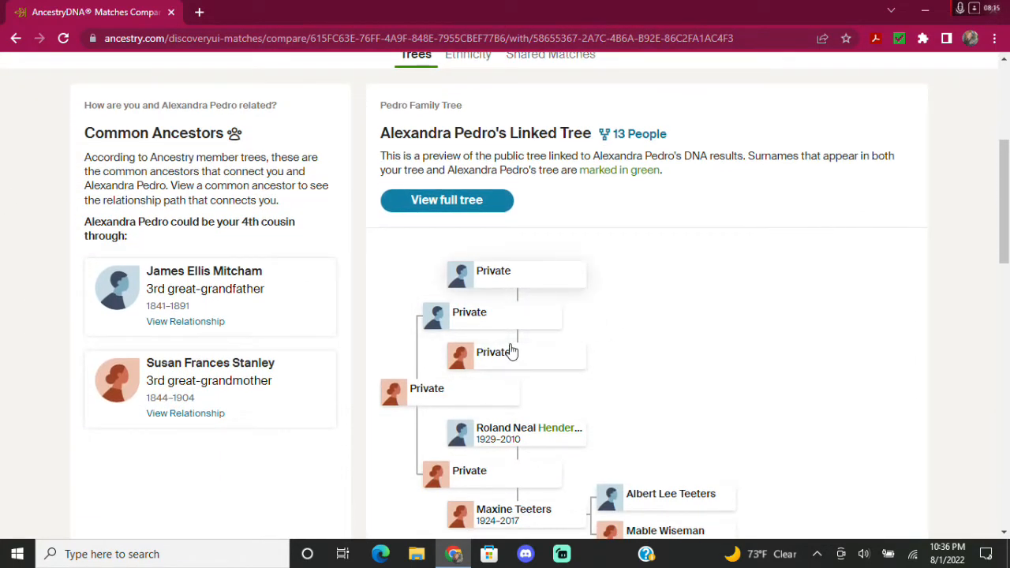
scroll(485, 329, down, 1)
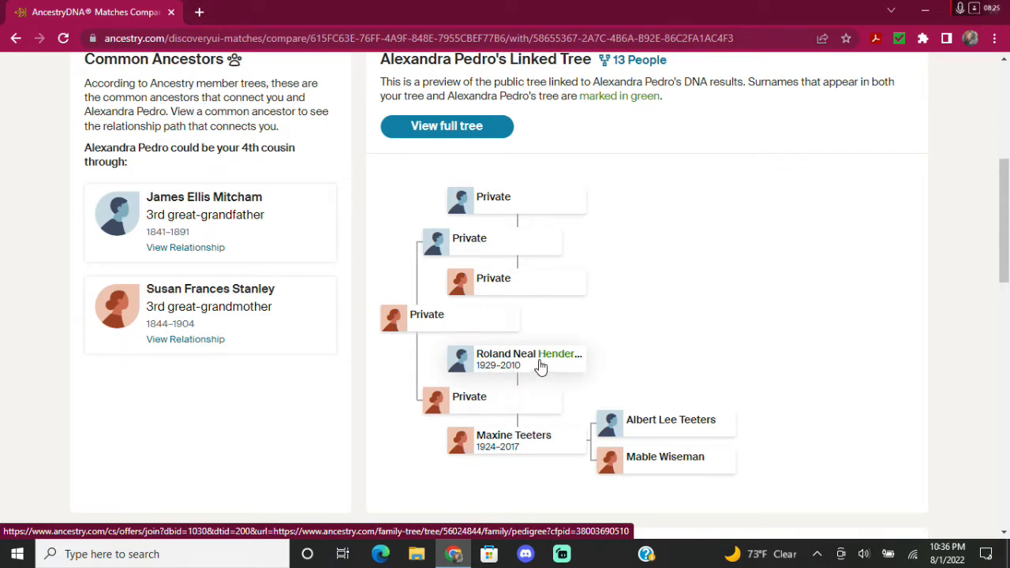
click(205, 207)
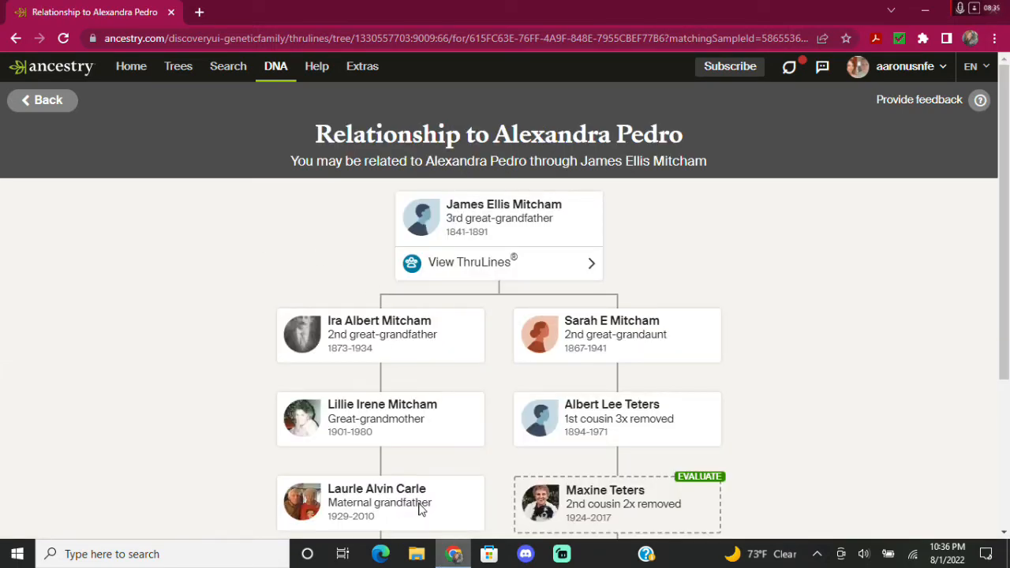
scroll(418, 507, down, 3)
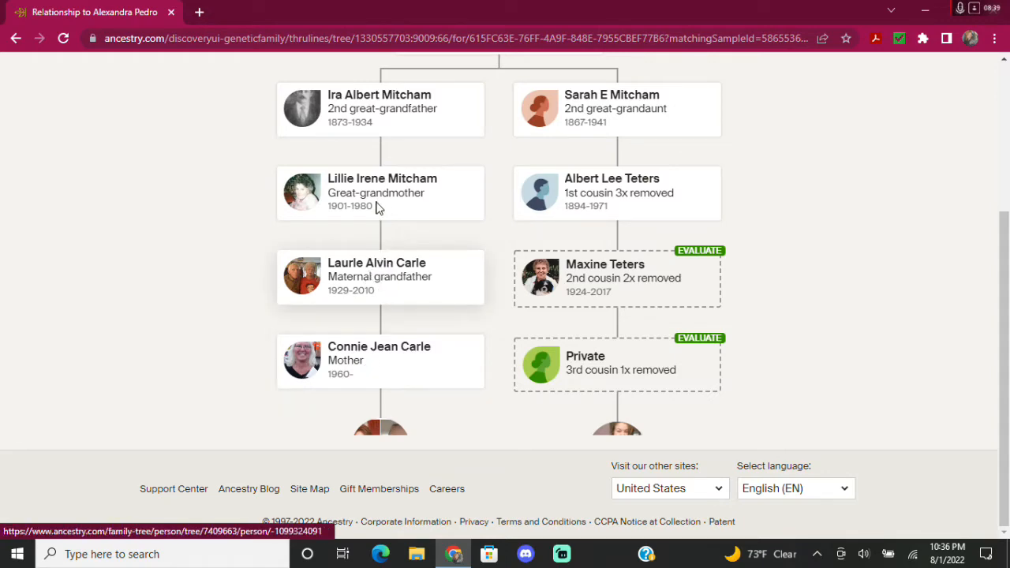
scroll(192, 230, up, 2)
scroll(192, 229, up, 1)
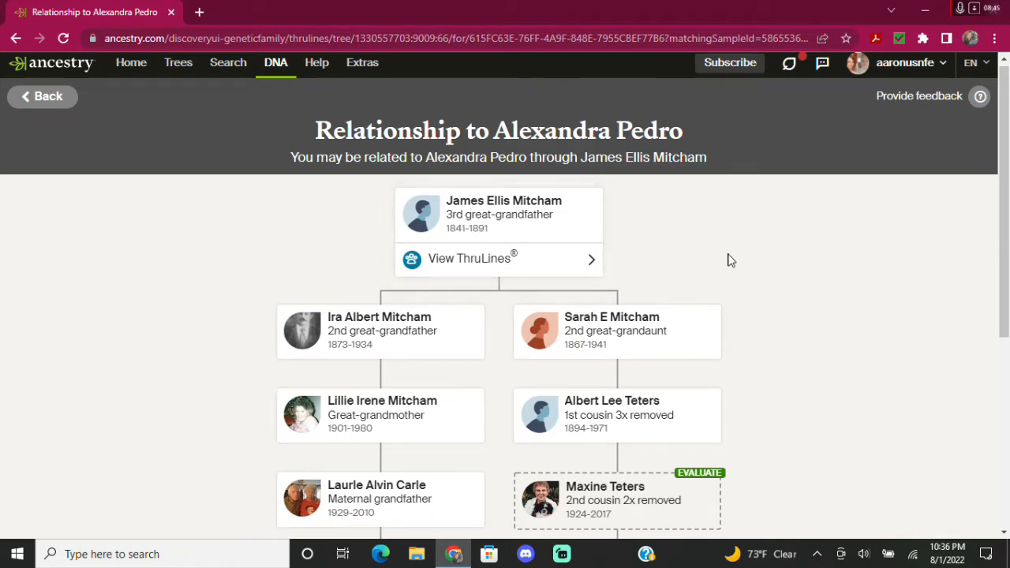
scroll(710, 221, down, 2)
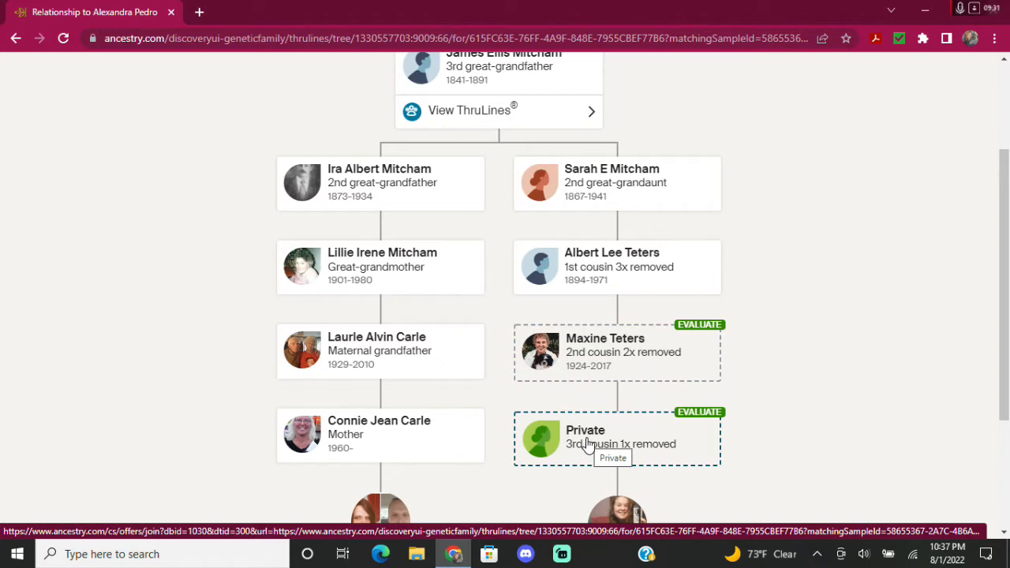
scroll(586, 442, down, 1)
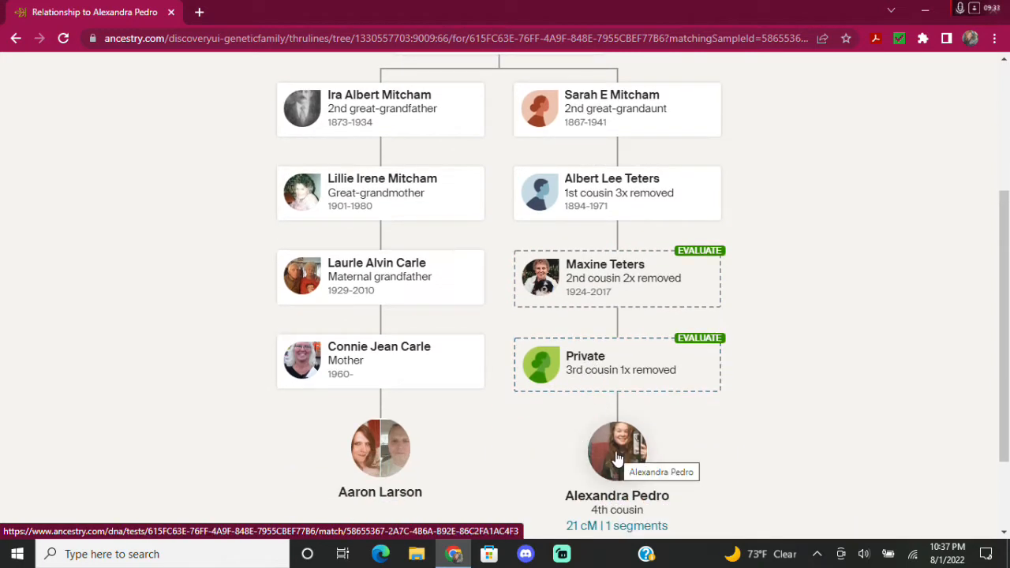
scroll(553, 482, down, 1)
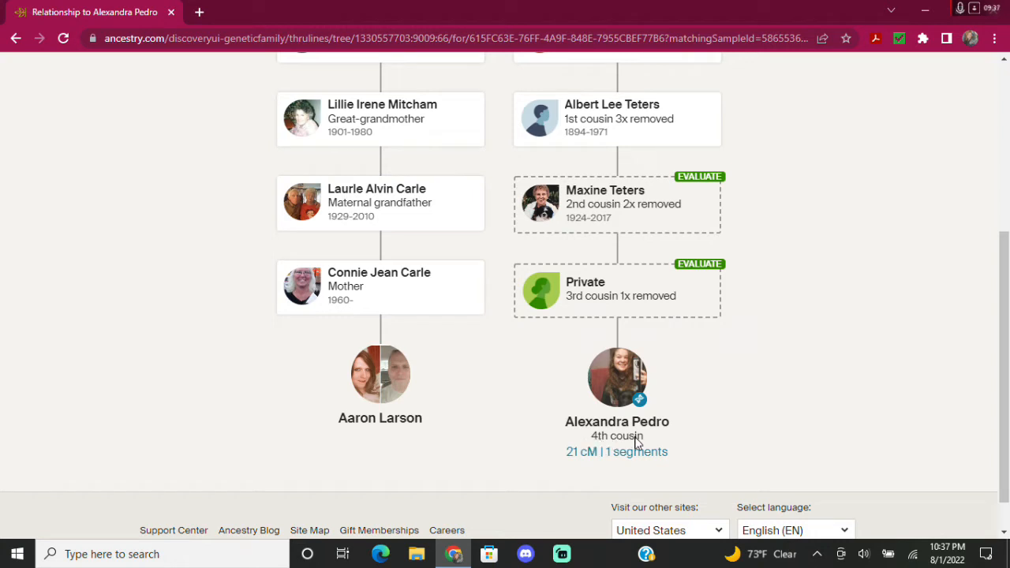
scroll(547, 305, up, 2)
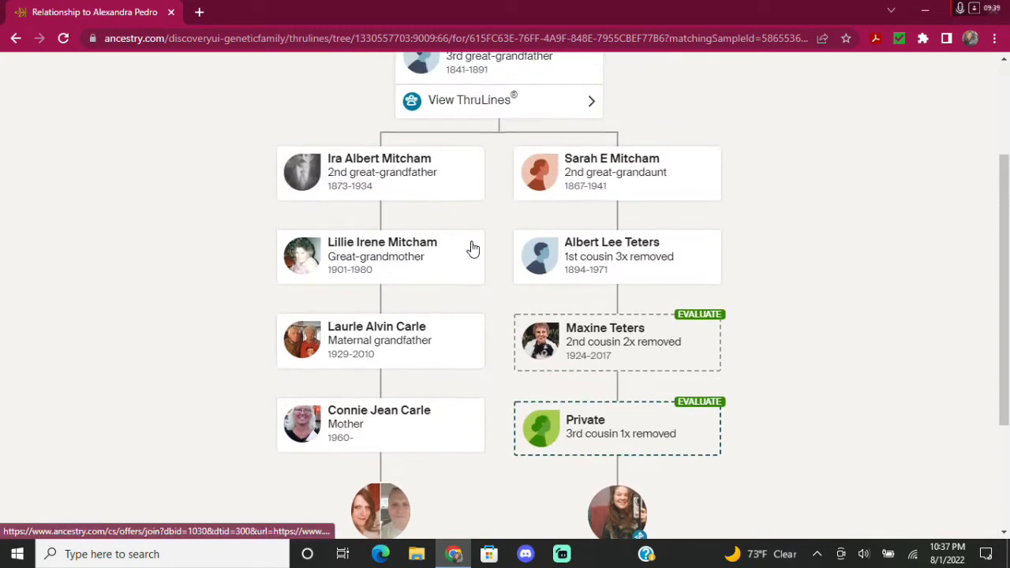
click(200, 15)
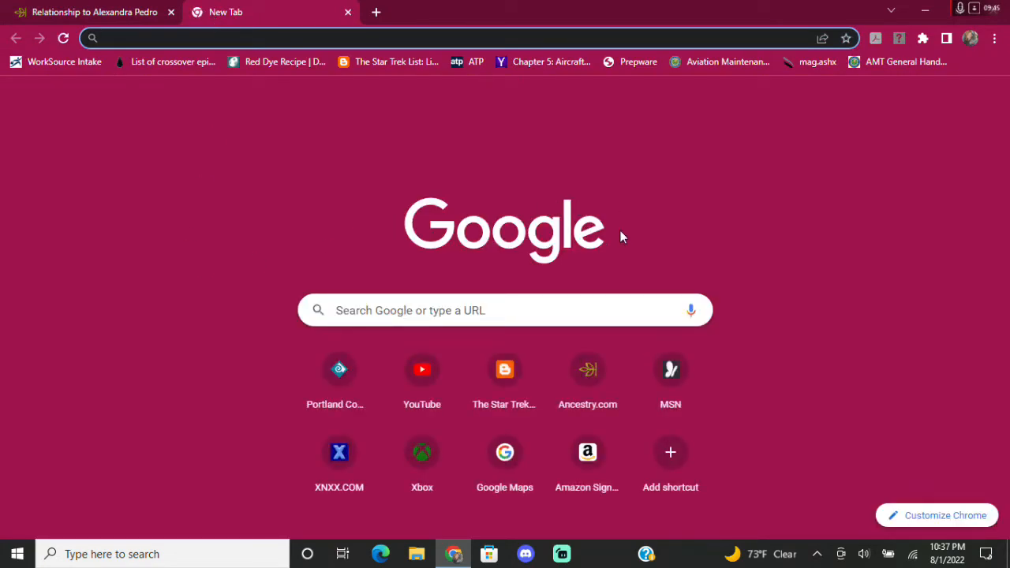
Go to the Ancestry home page and open the Larson Family Tree from Trees.
click(590, 375)
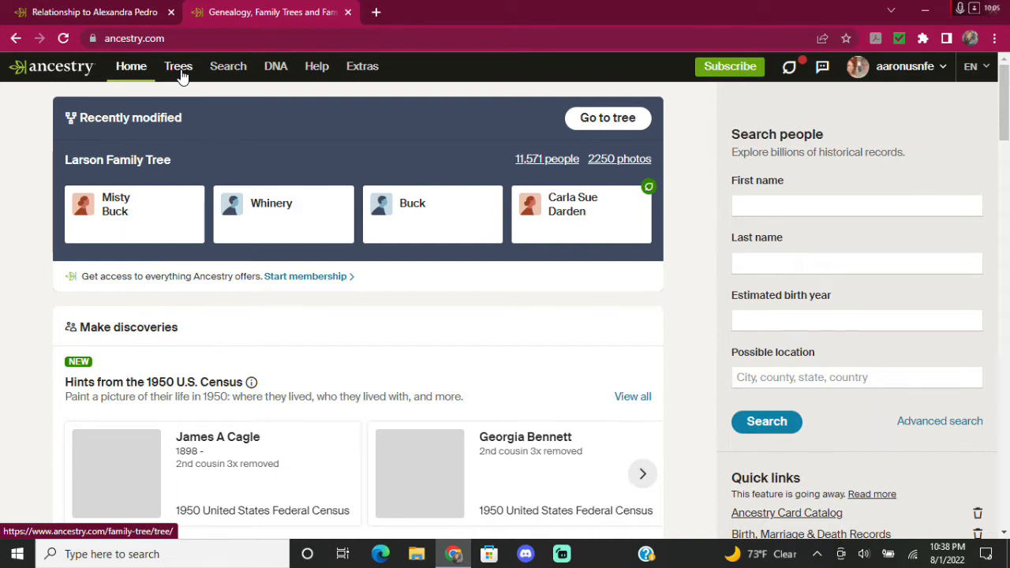
click(181, 75)
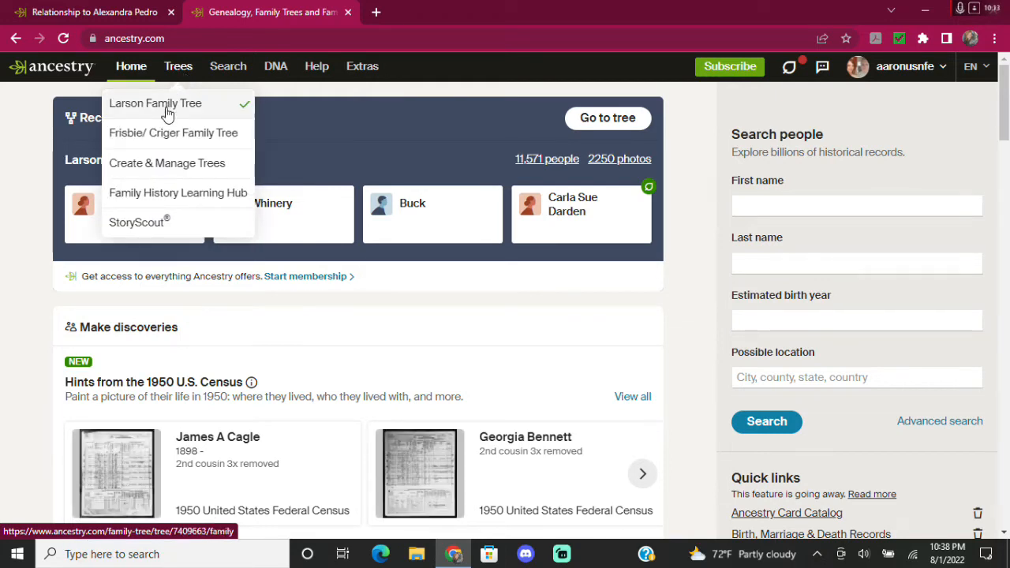
click(167, 115)
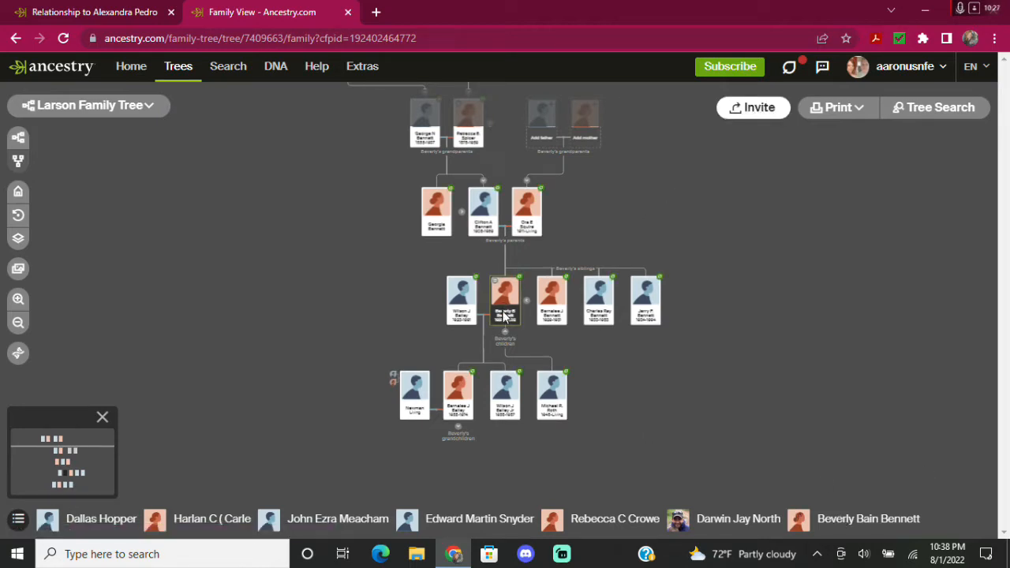
click(925, 120)
click(57, 13)
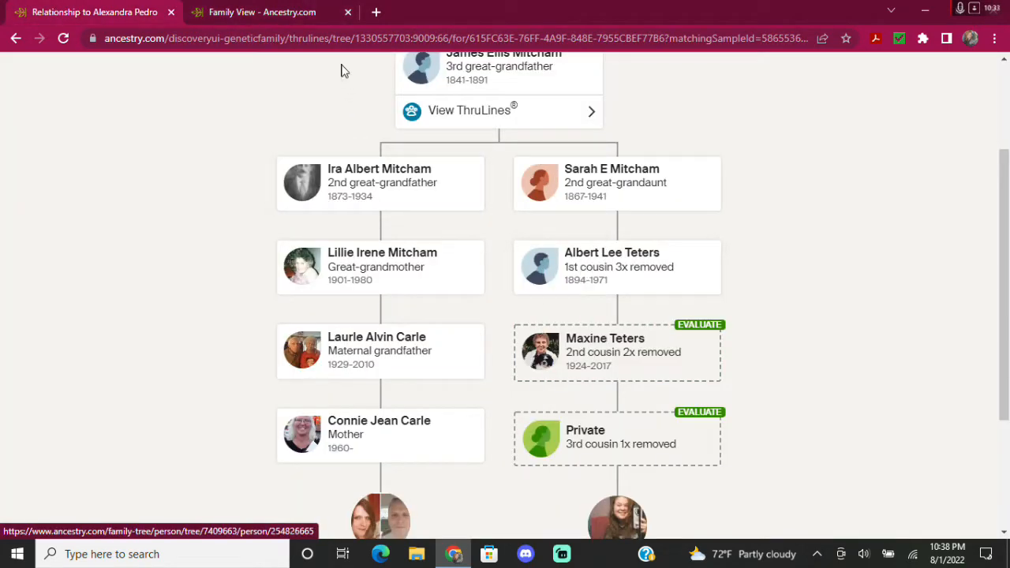
click(266, 12)
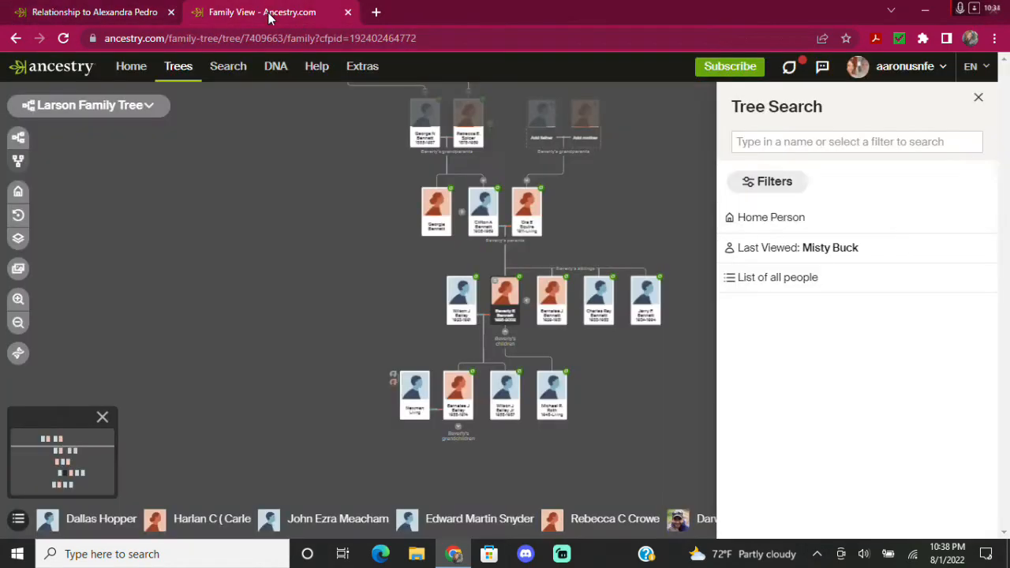
click(775, 140)
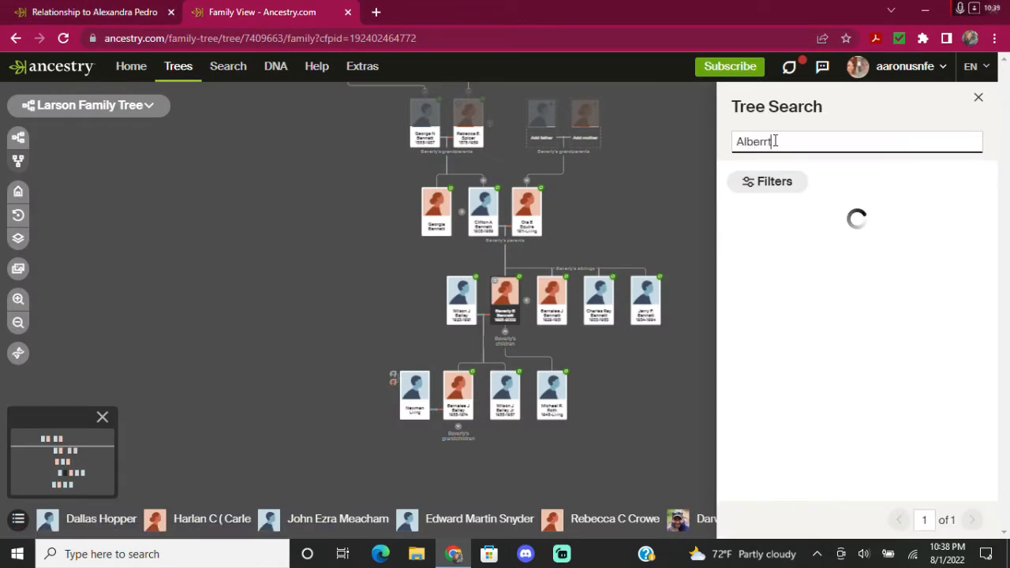
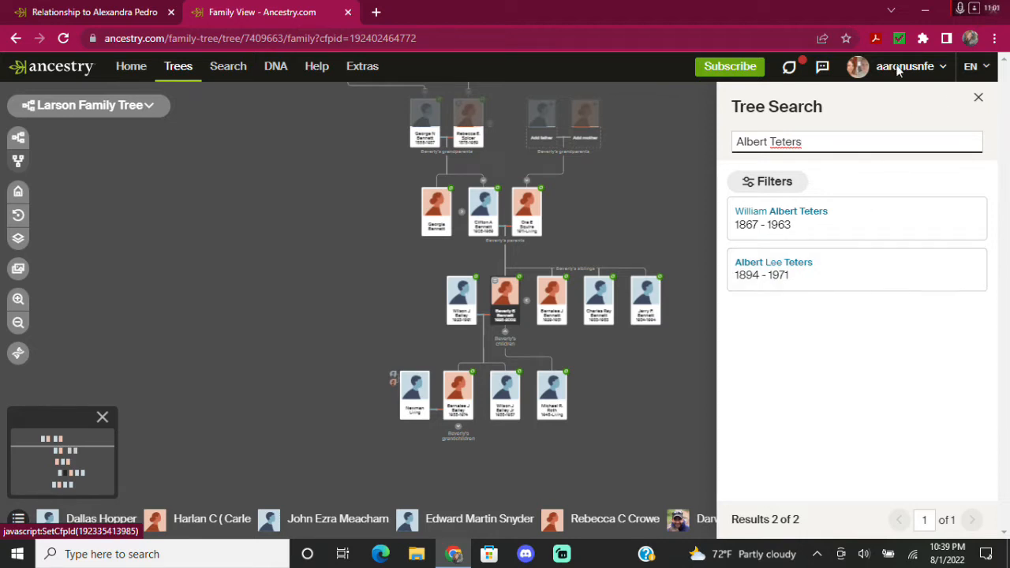
click(764, 269)
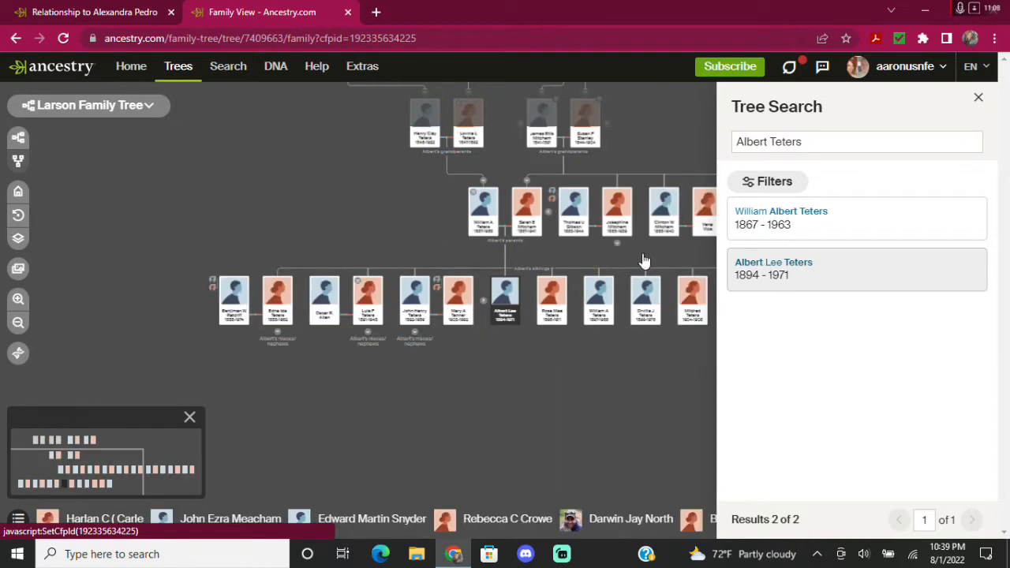
click(505, 296)
Open the cousin's full profile and briefly show his additional parent relationships.
click(555, 403)
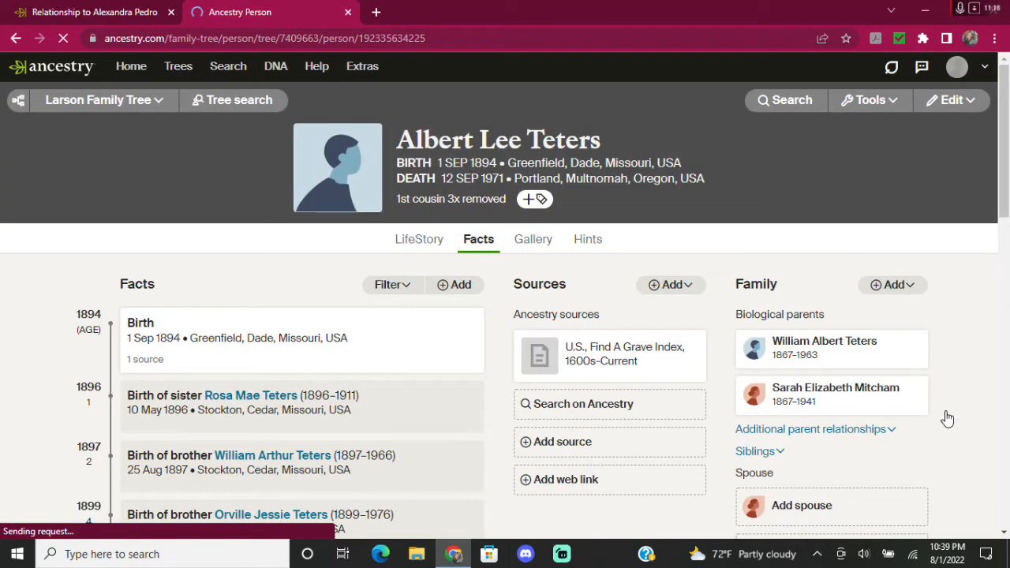
scroll(988, 408, down, 1)
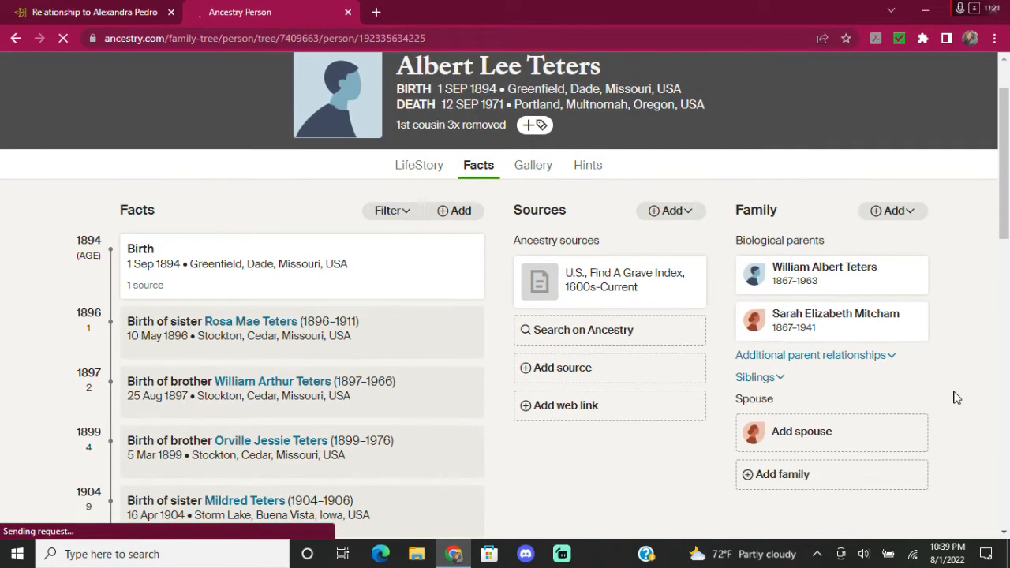
click(893, 359)
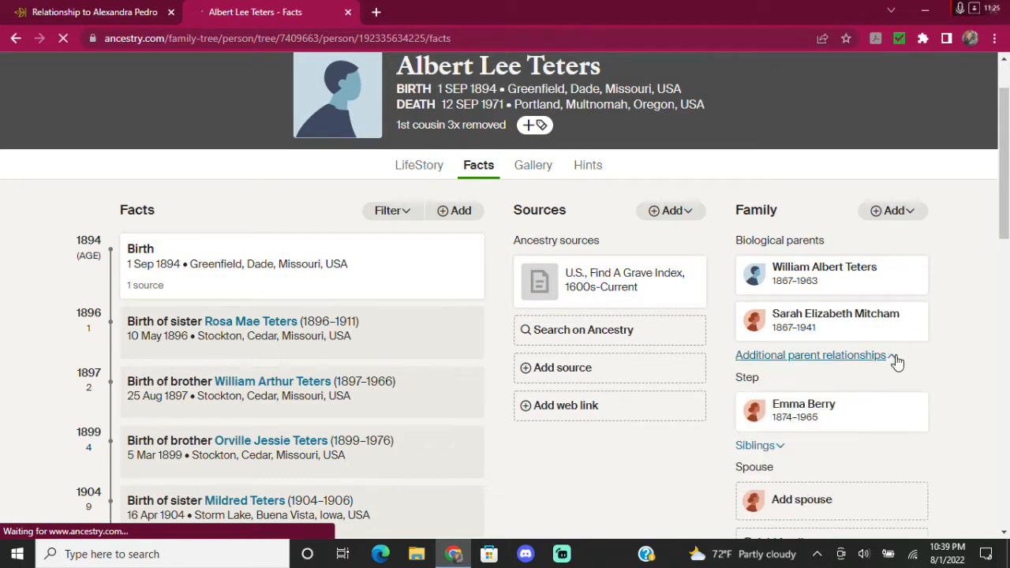
click(895, 359)
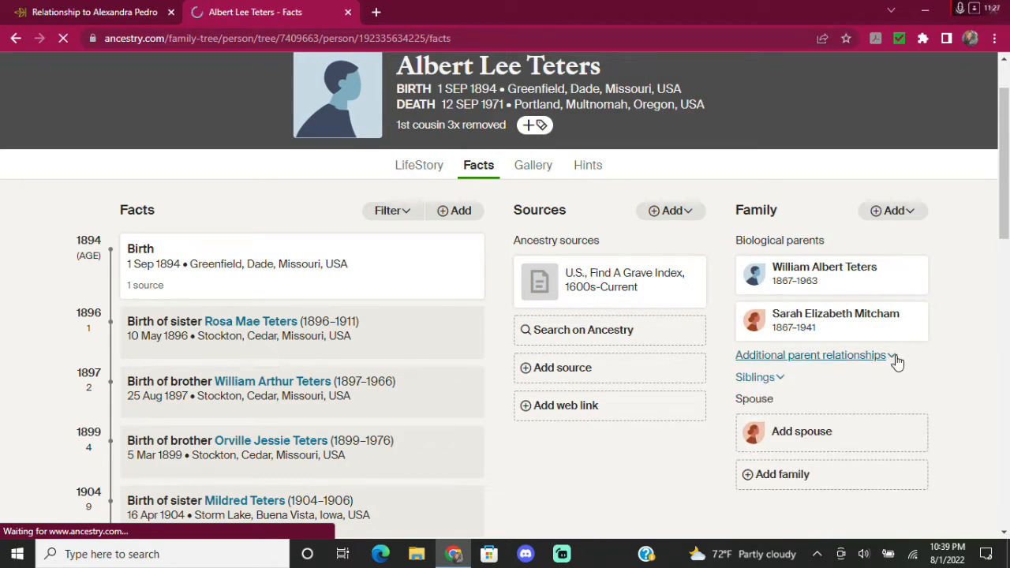
Expand and collapse his siblings list, then return to the top of the Facts page.
click(757, 377)
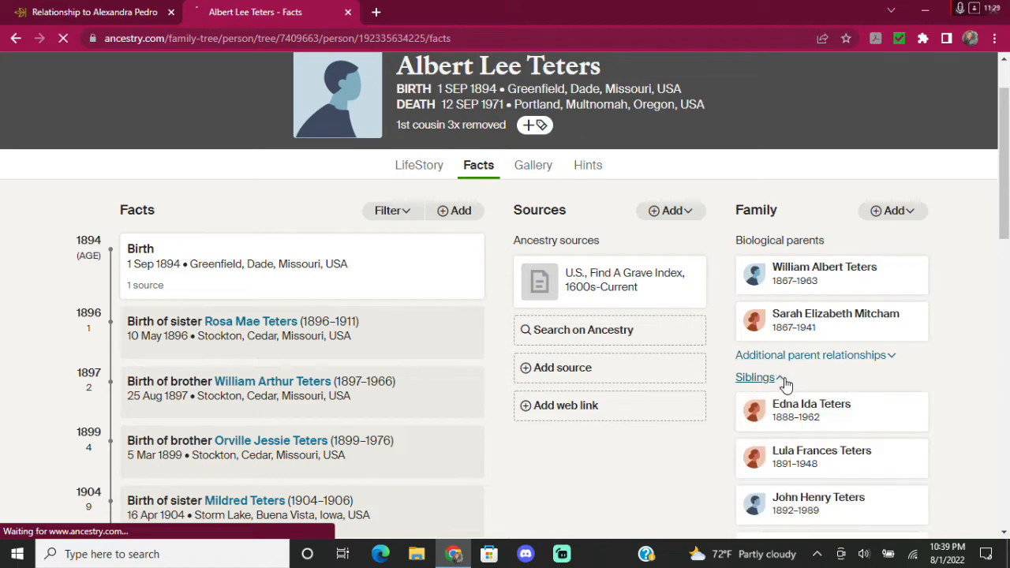
scroll(952, 385, down, 3)
scroll(951, 387, down, 2)
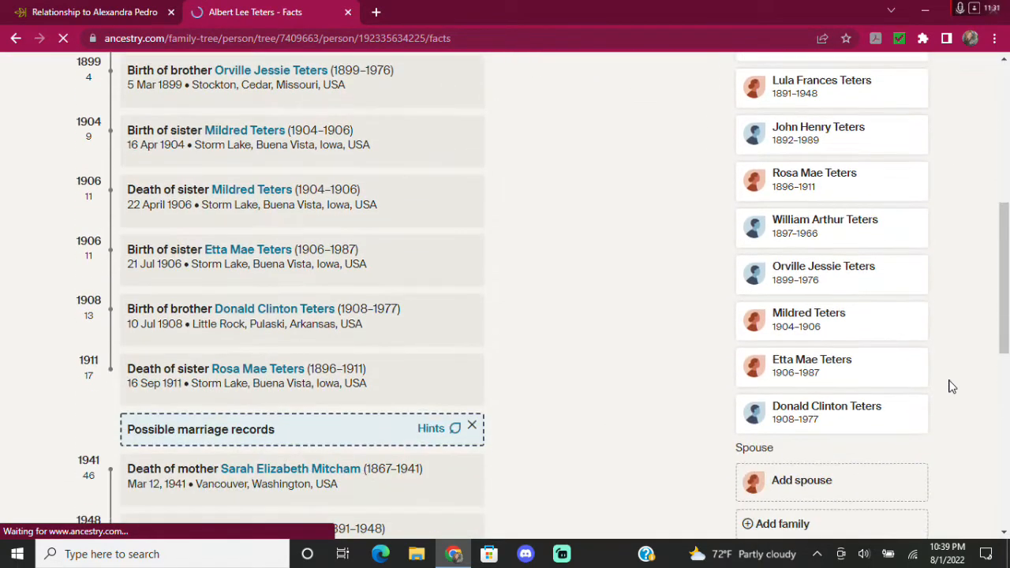
scroll(952, 387, up, 4)
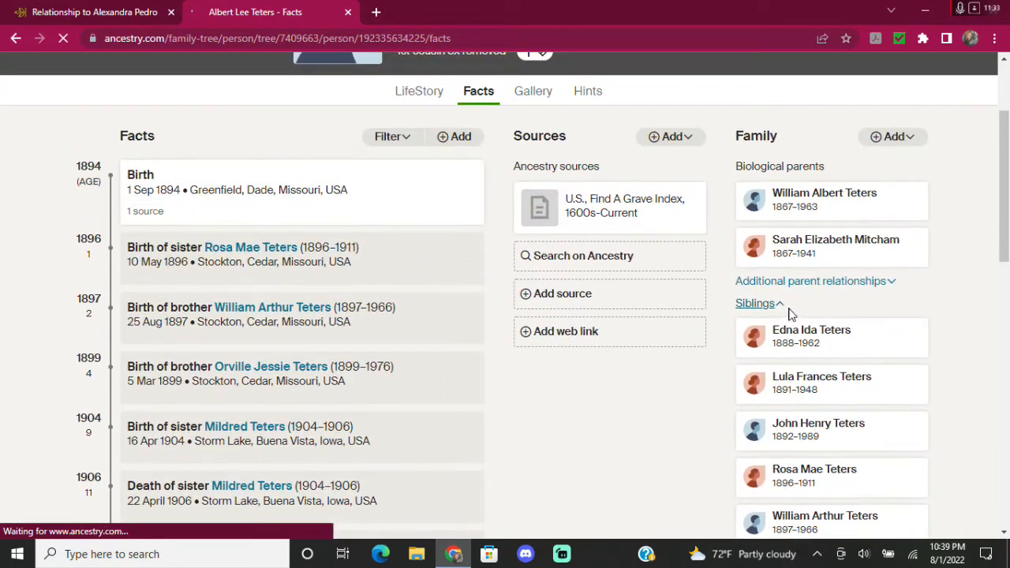
click(779, 310)
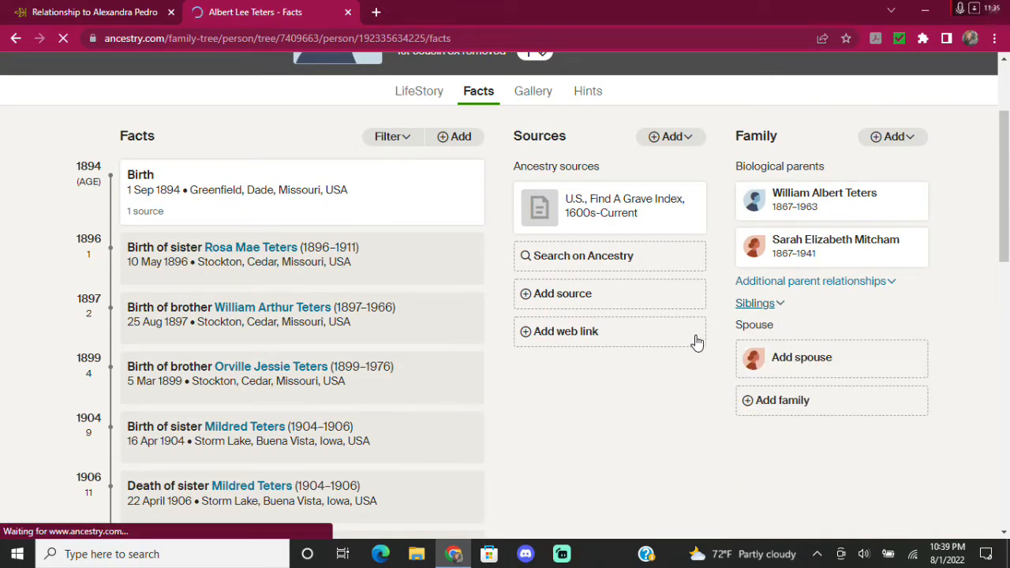
scroll(718, 366, up, 2)
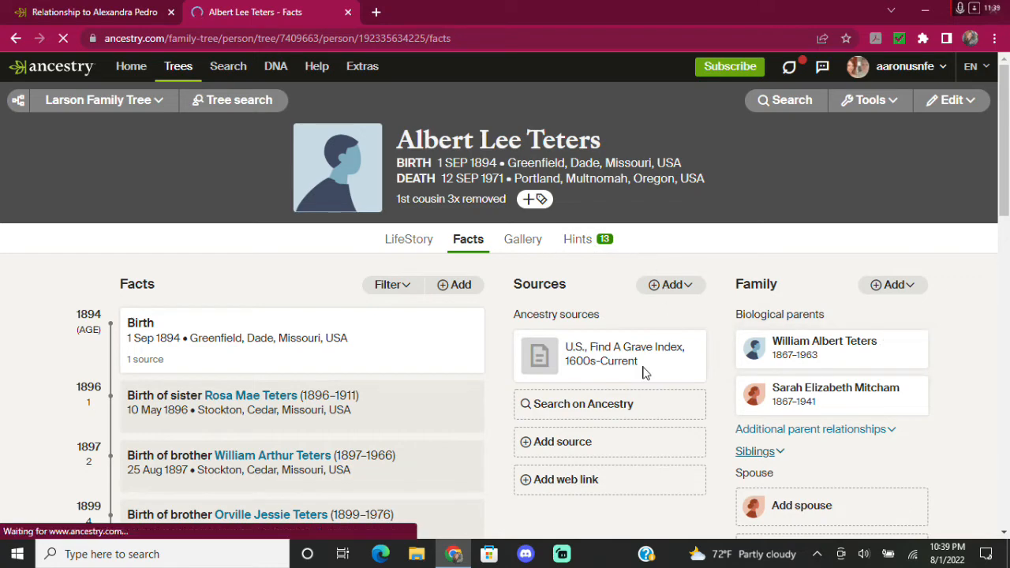
scroll(669, 456, down, 1)
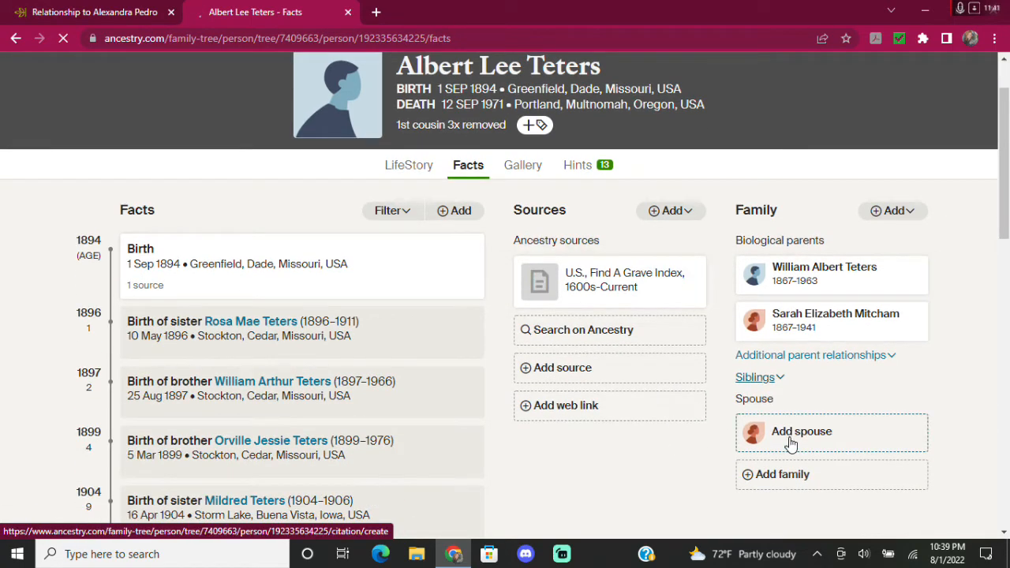
mouse_move(631, 285)
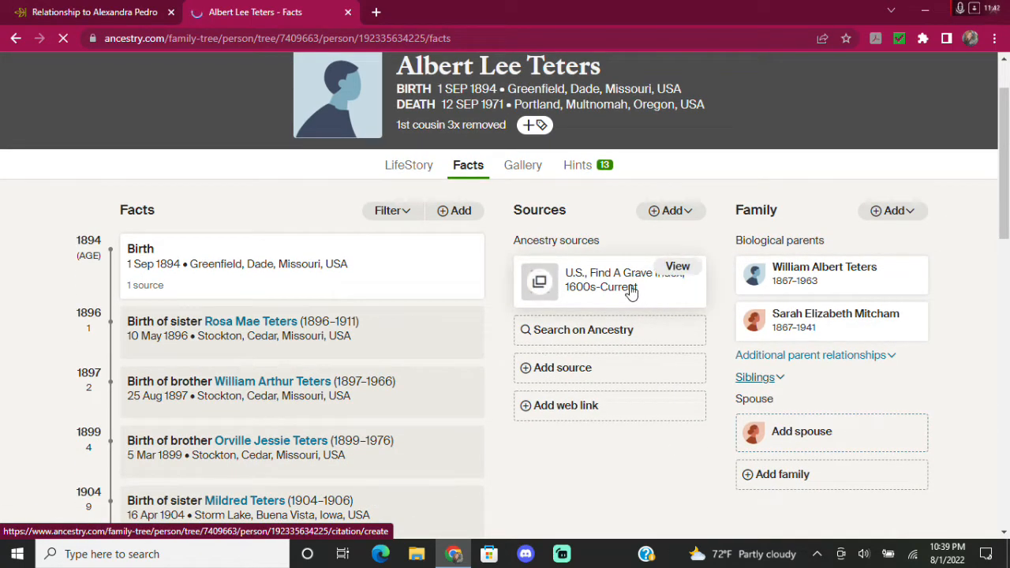
View the Find A Grave Index citation and highlight the spouse's name, then close it.
click(678, 270)
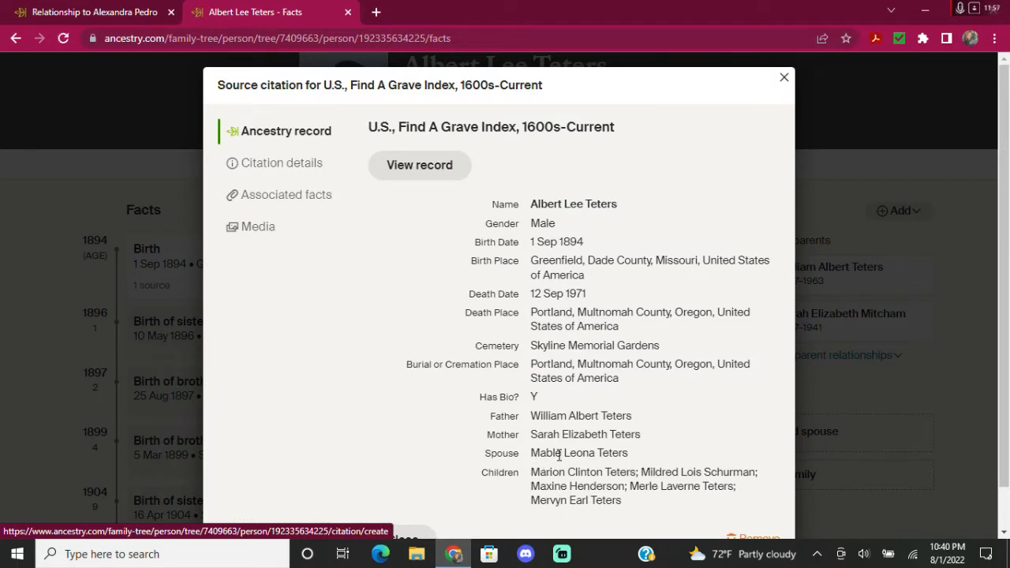
drag(532, 448, 629, 447)
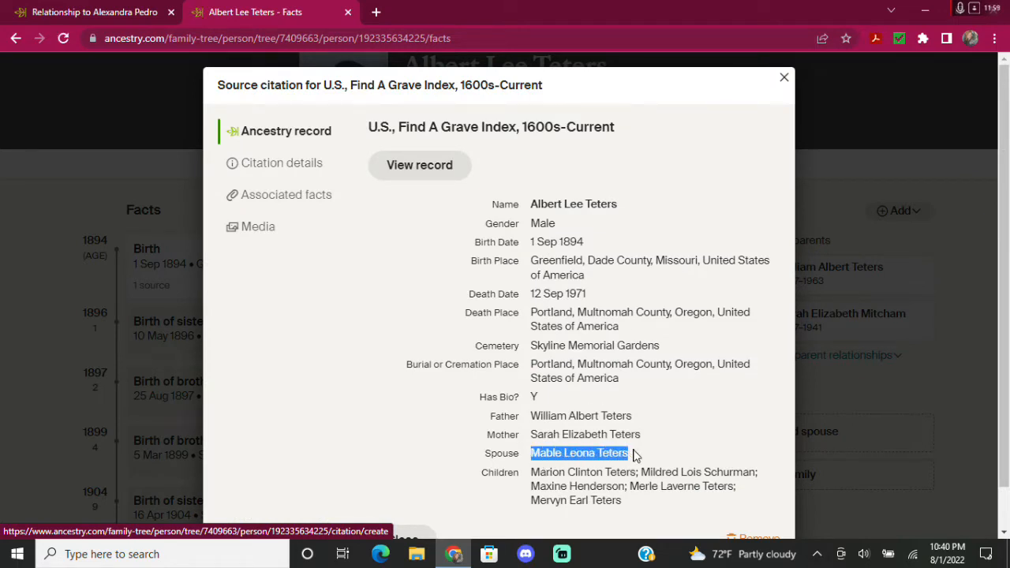
click(786, 79)
Add a spouse for him using only her first name and save.
click(814, 433)
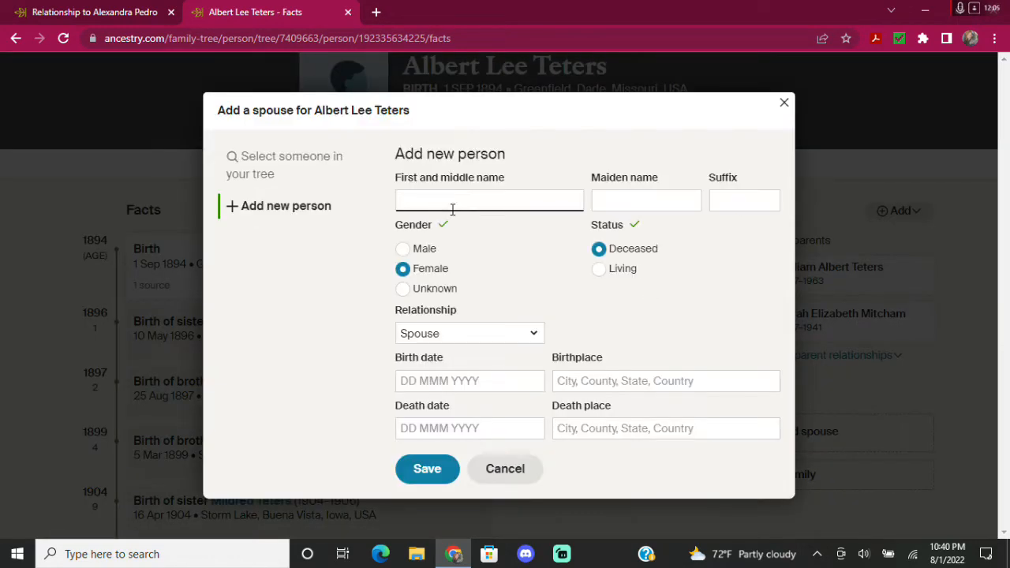
text(Mable)
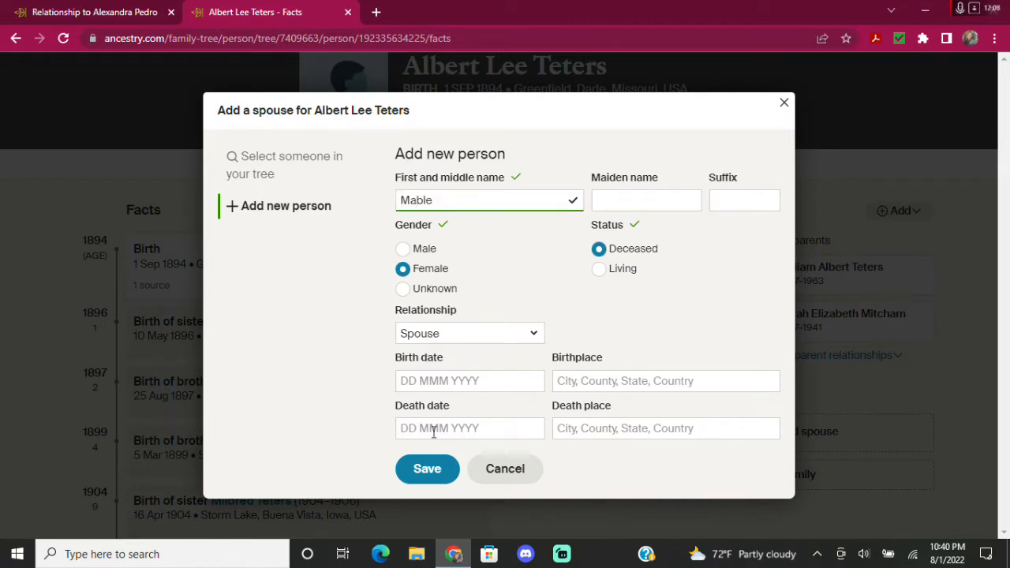
click(427, 472)
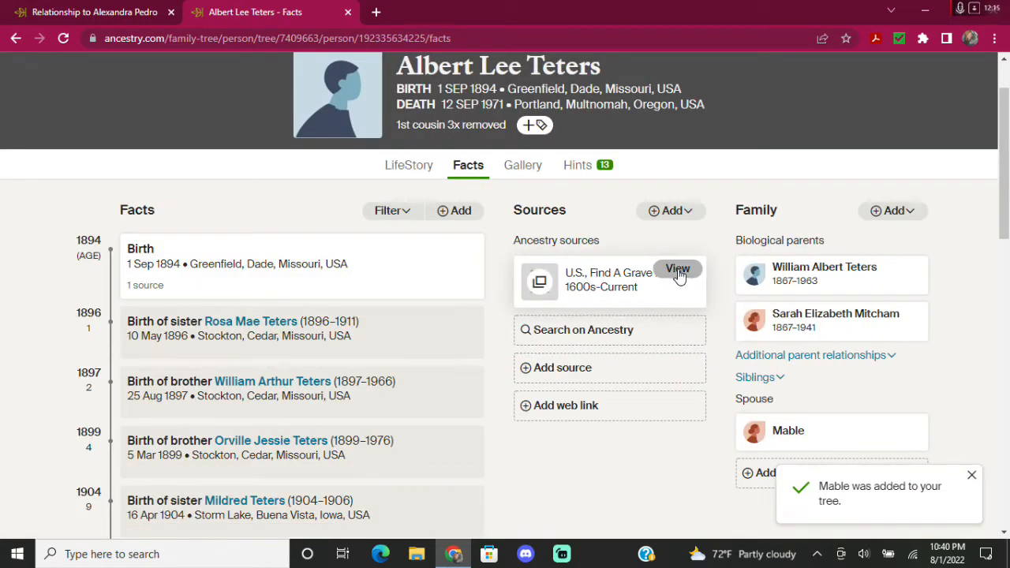
Recheck the Find A Grave citation, then add the spouse's middle name and save.
click(676, 268)
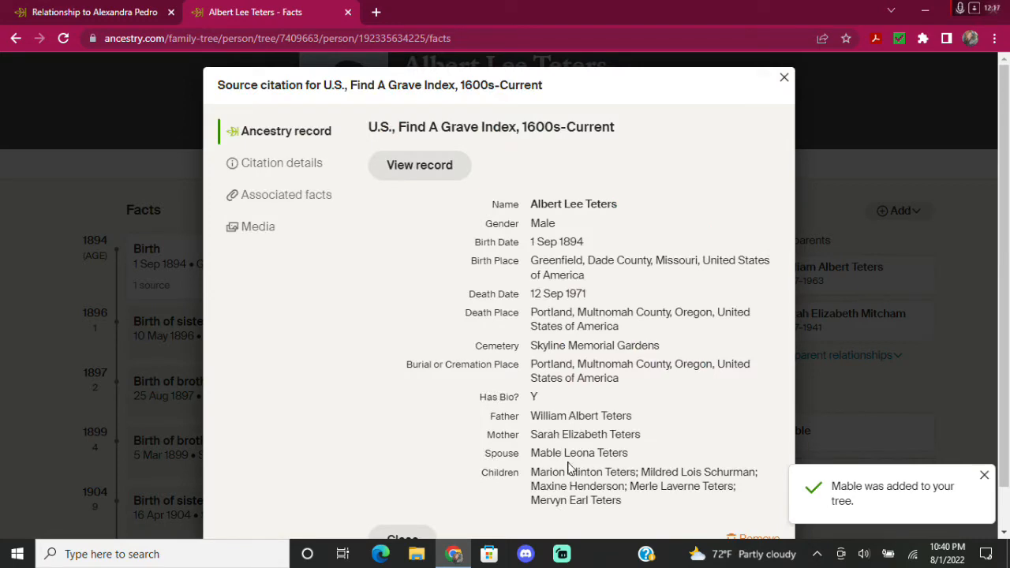
click(826, 193)
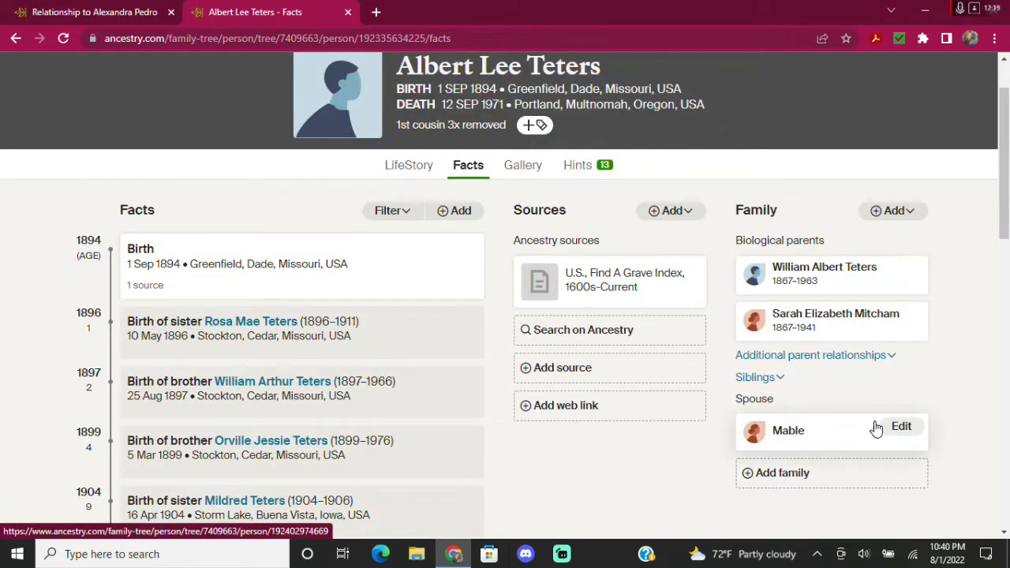
click(899, 430)
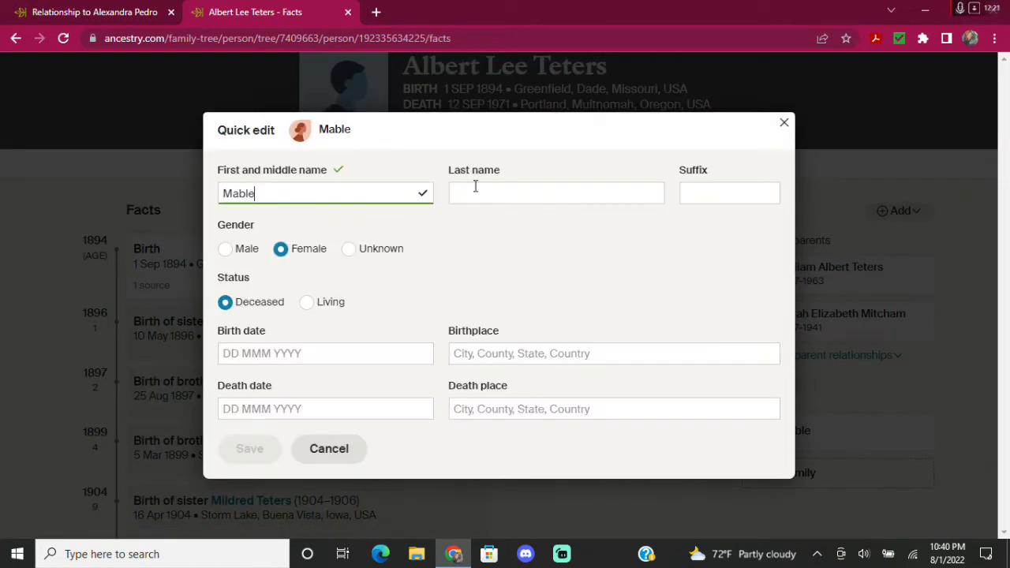
click(491, 191)
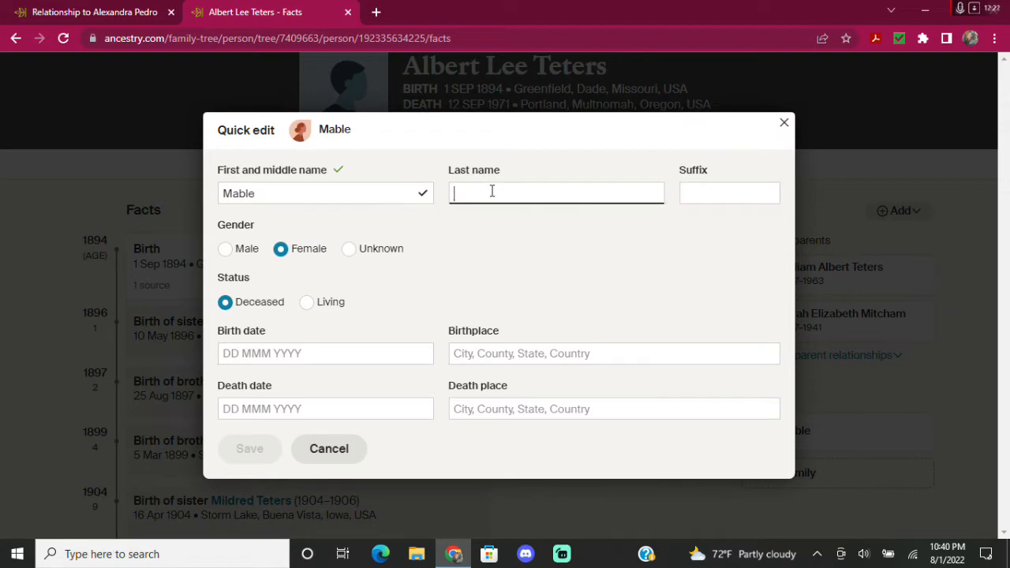
click(277, 186)
text(Leona)
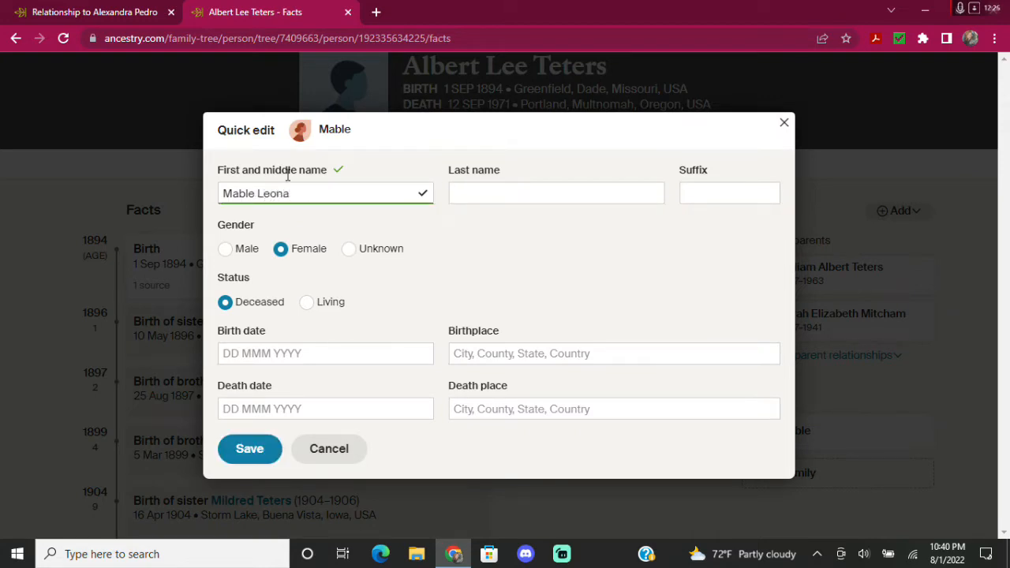
click(243, 462)
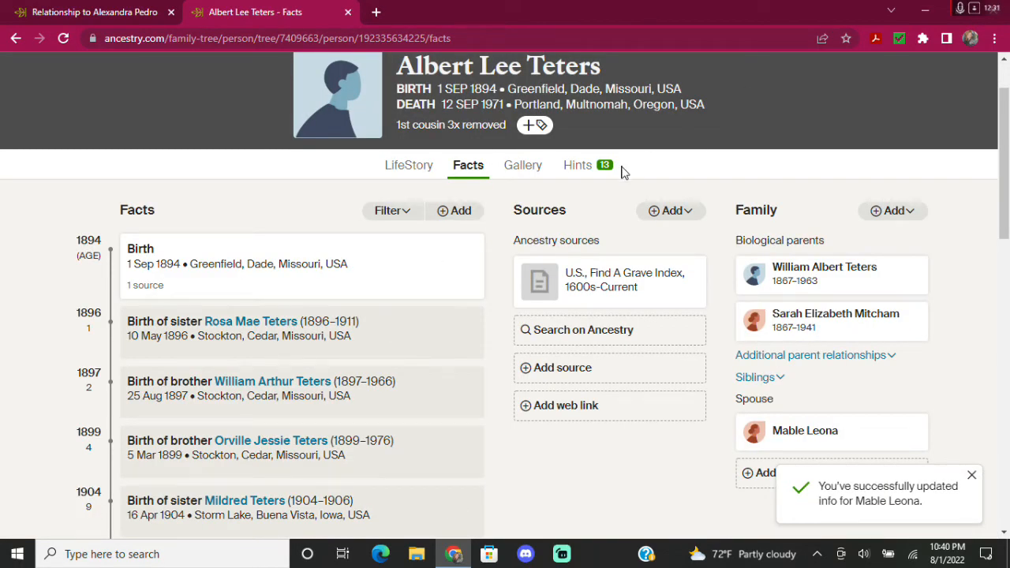
mouse_move(640, 276)
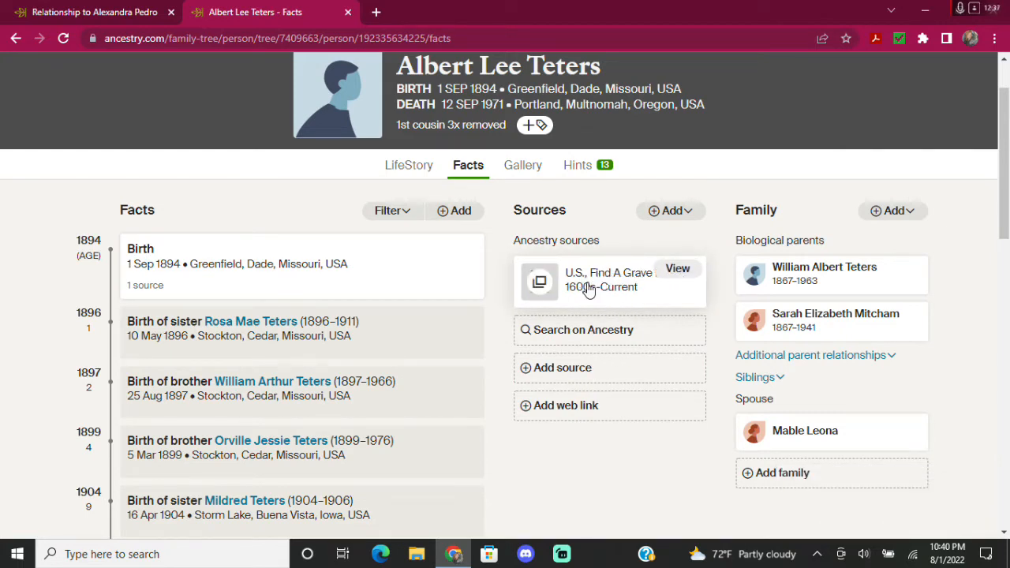
click(576, 167)
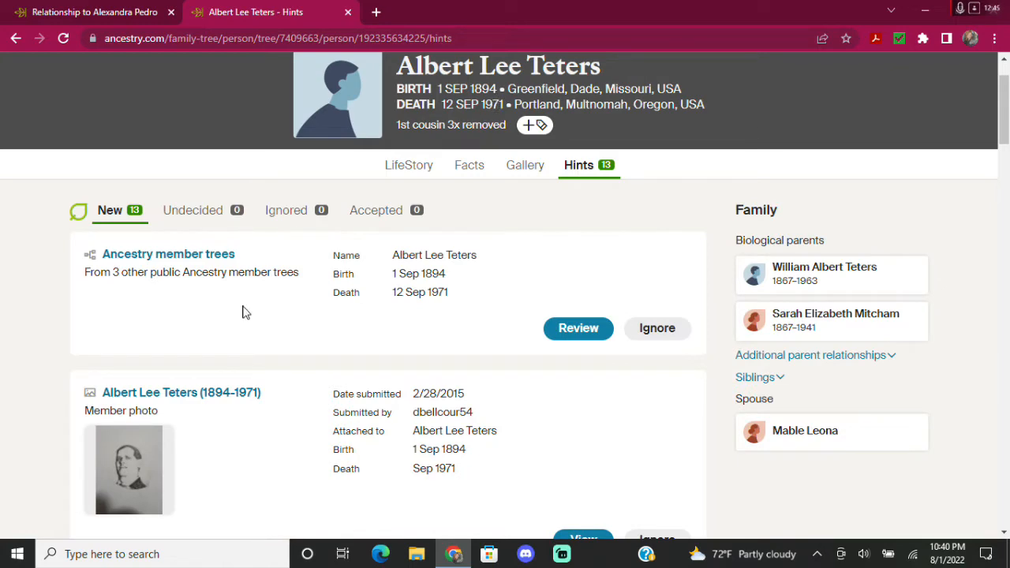
scroll(243, 311, down, 3)
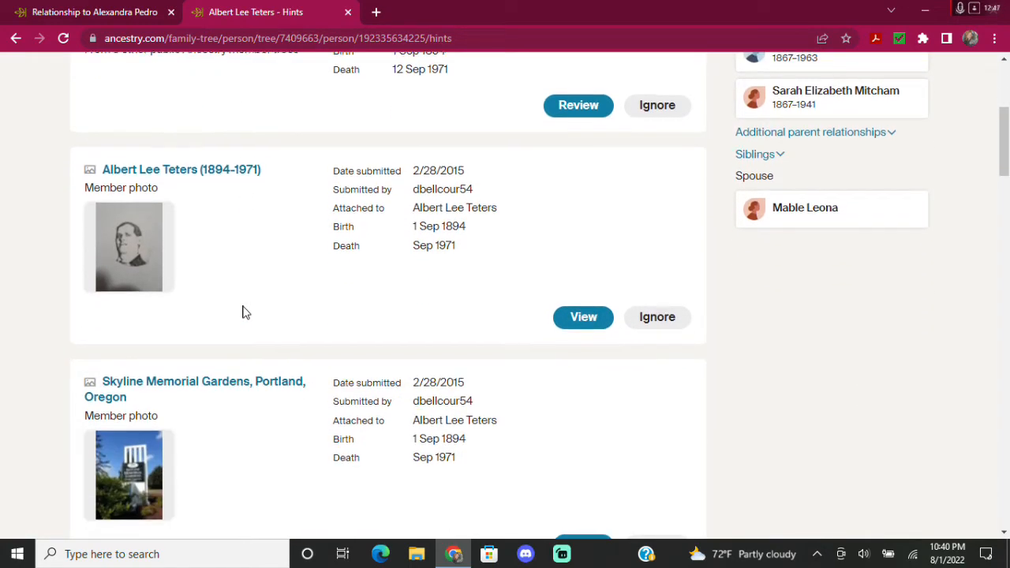
scroll(242, 311, down, 3)
scroll(243, 312, down, 1)
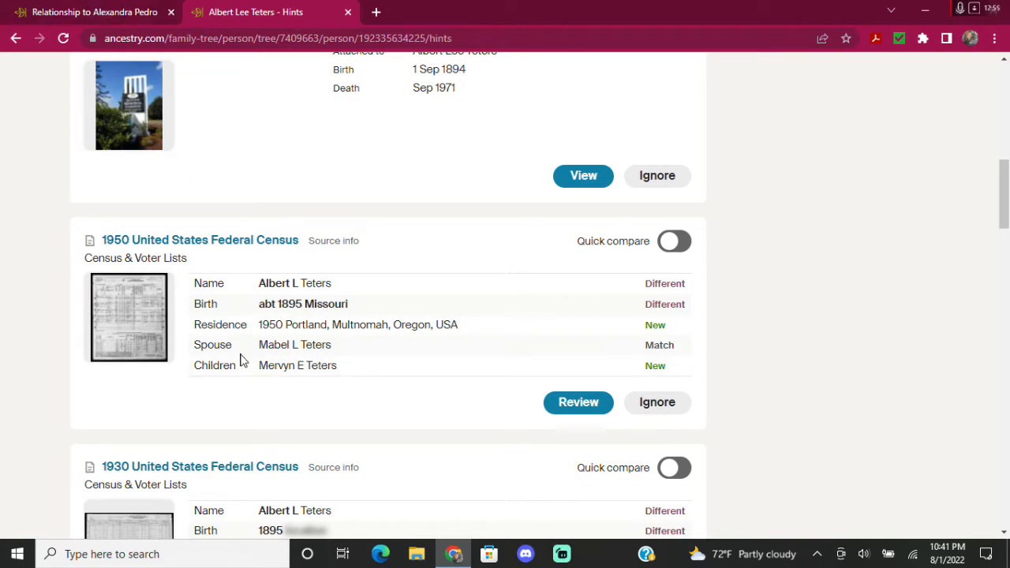
click(93, 13)
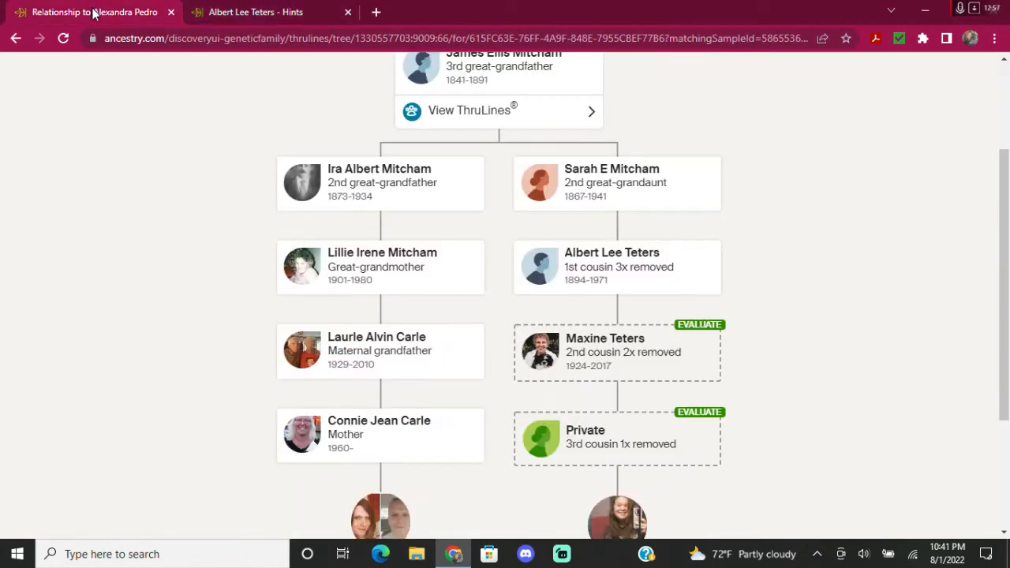
click(234, 13)
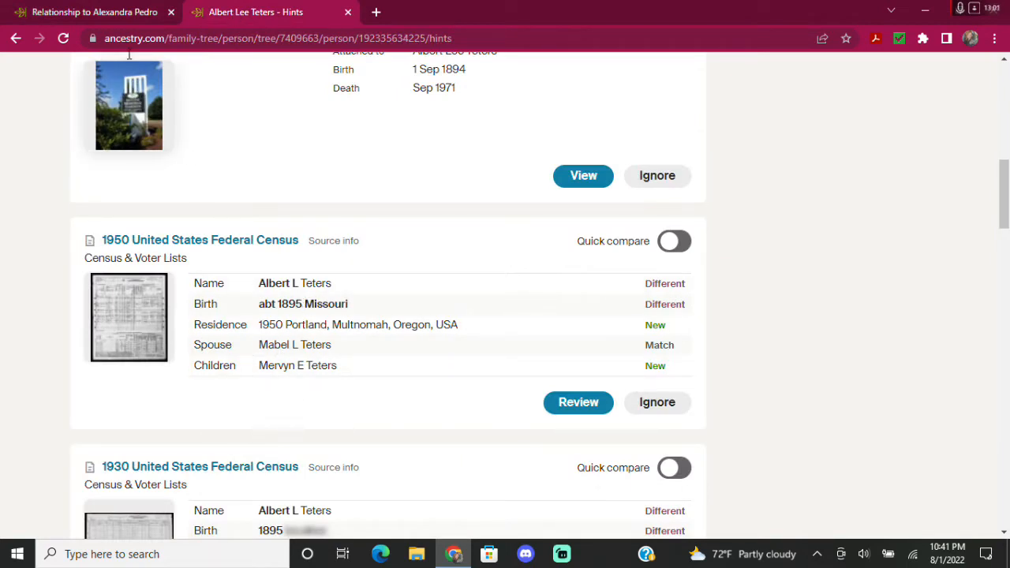
click(107, 14)
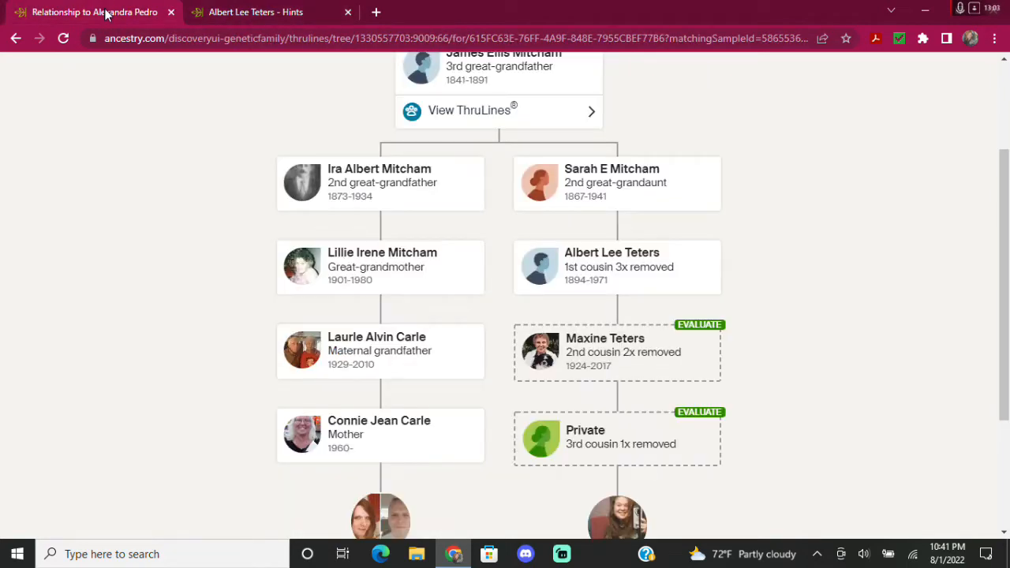
click(281, 15)
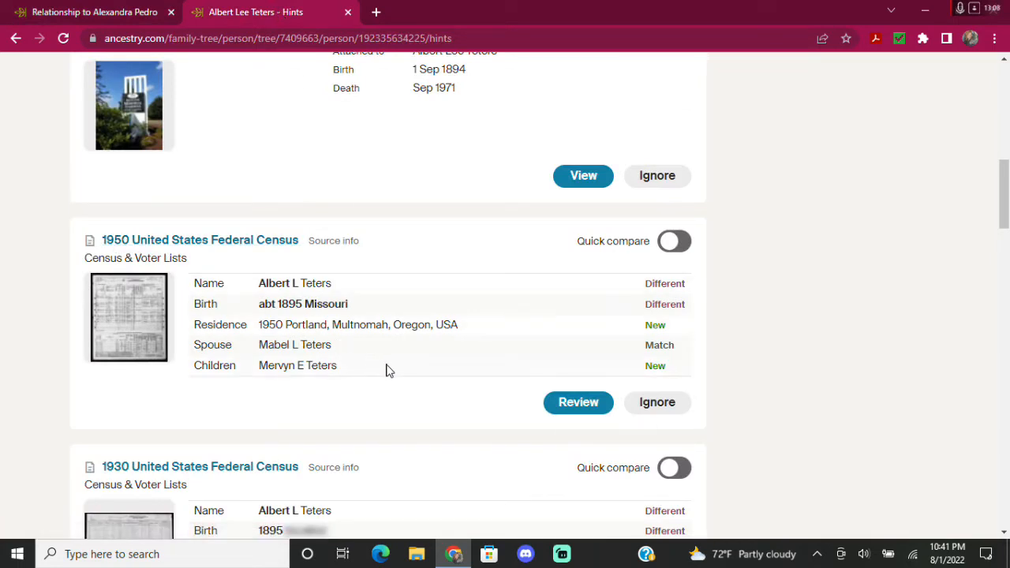
scroll(387, 371, down, 5)
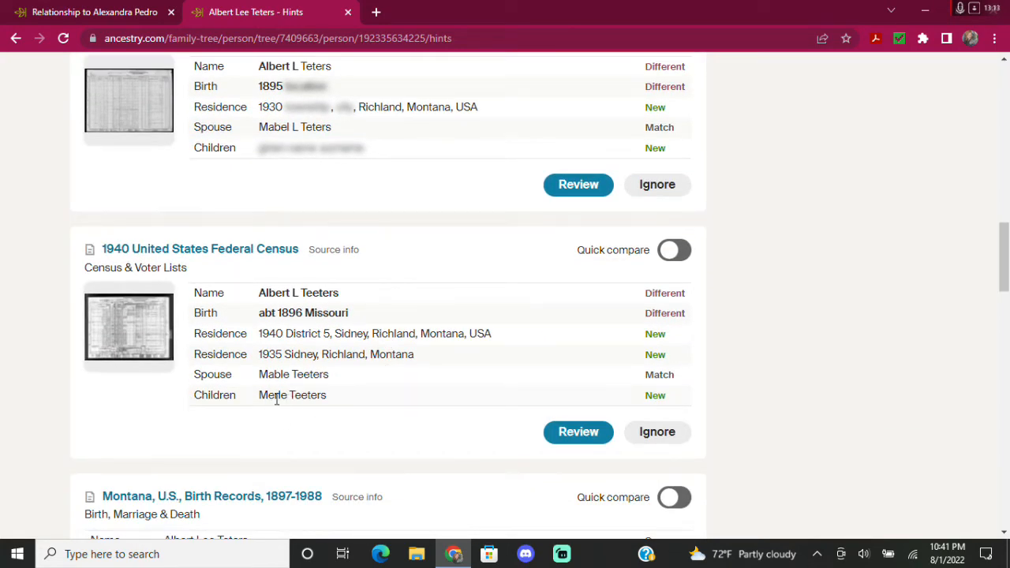
scroll(286, 396, up, 8)
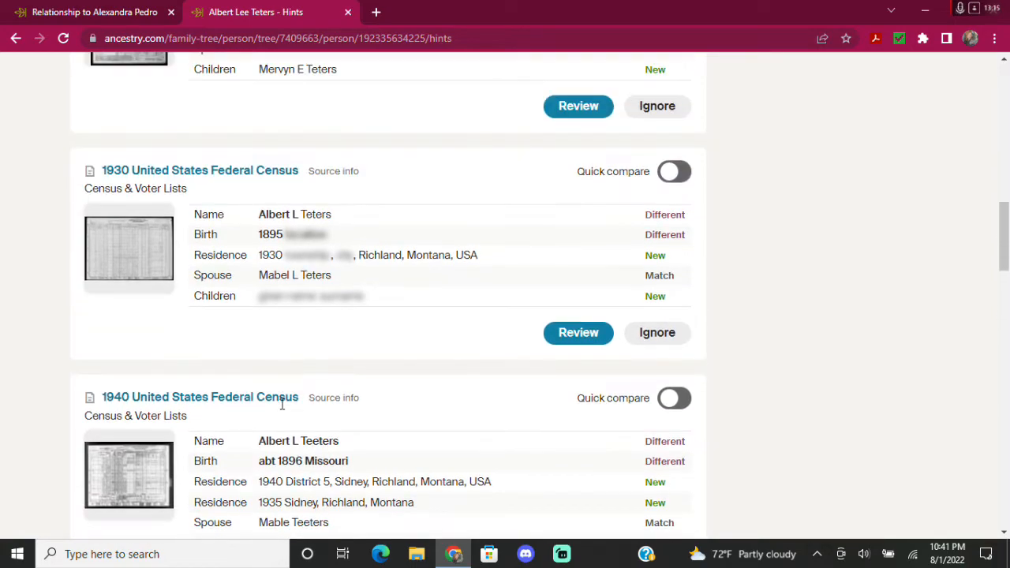
scroll(282, 404, up, 8)
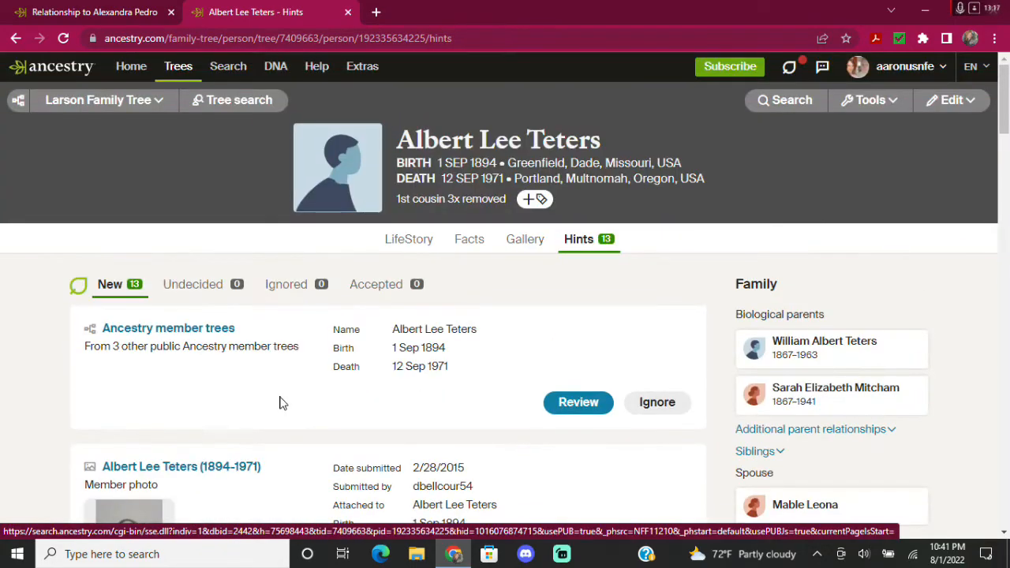
scroll(282, 402, down, 10)
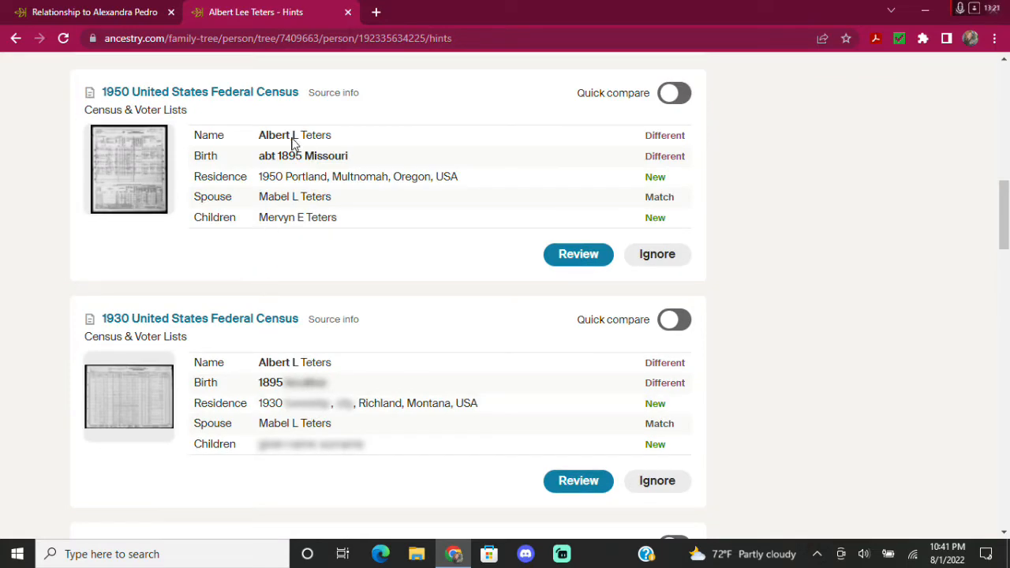
scroll(316, 130, down, 6)
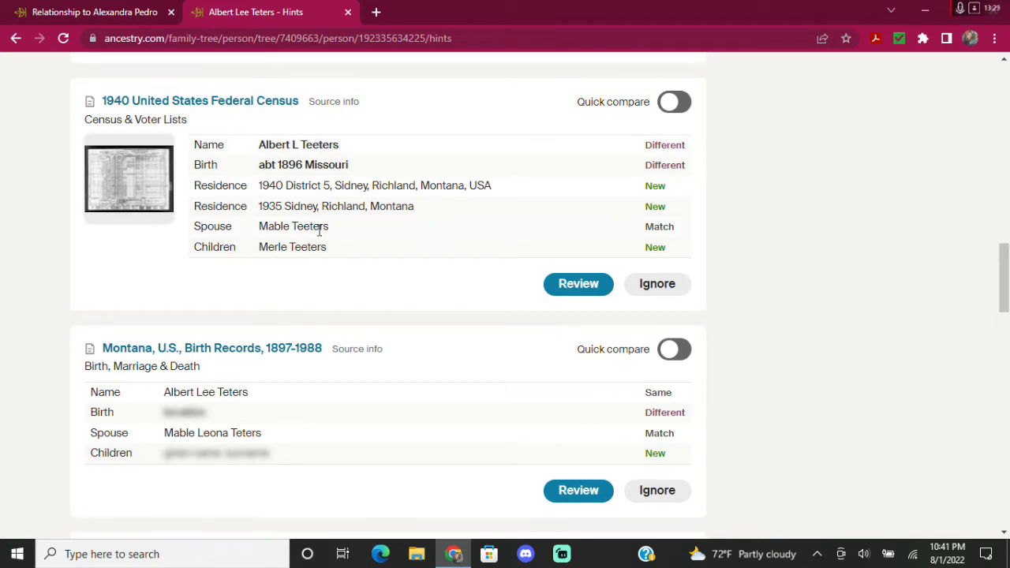
scroll(276, 369, down, 1)
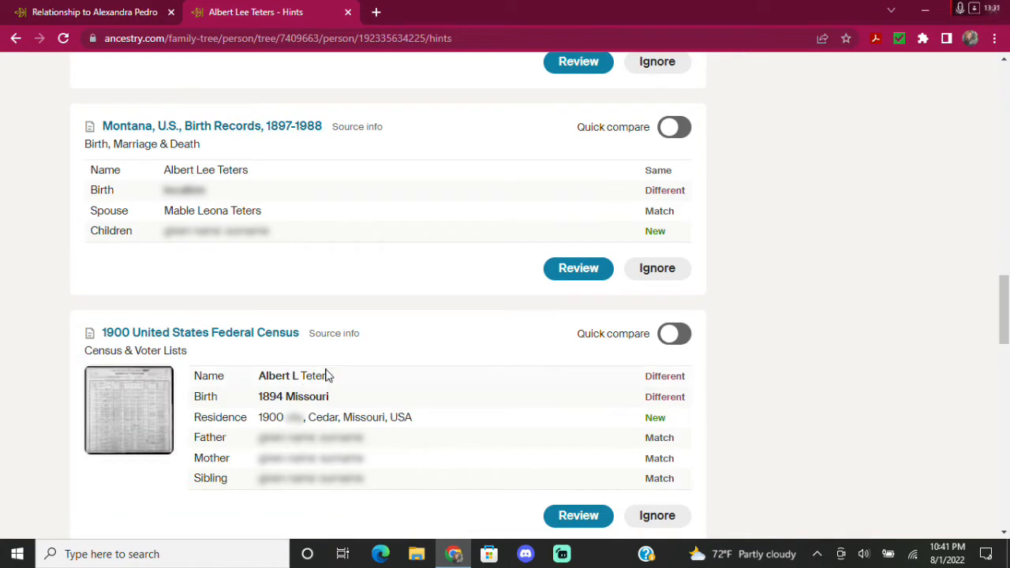
scroll(326, 383, down, 7)
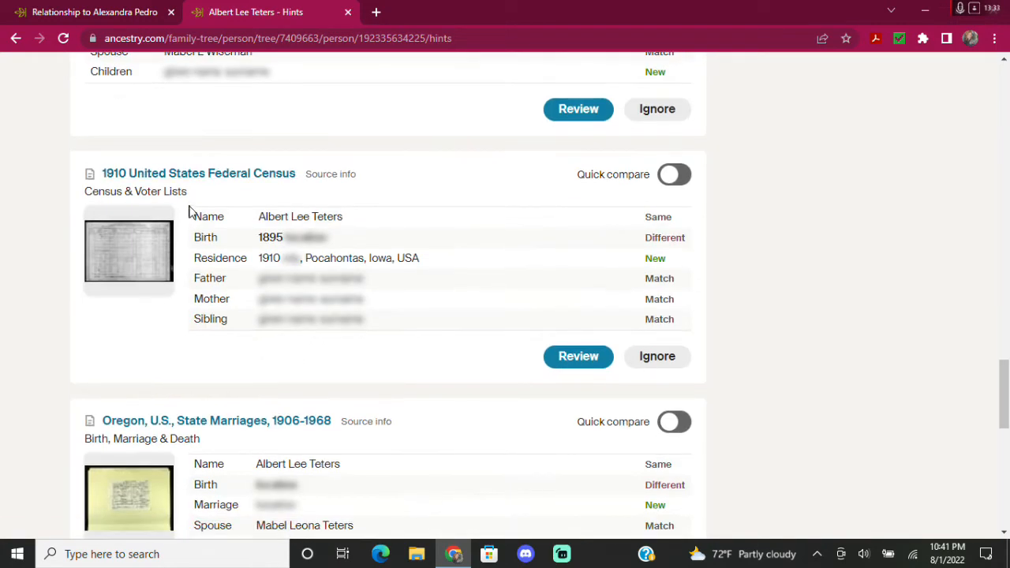
scroll(189, 210, up, 1)
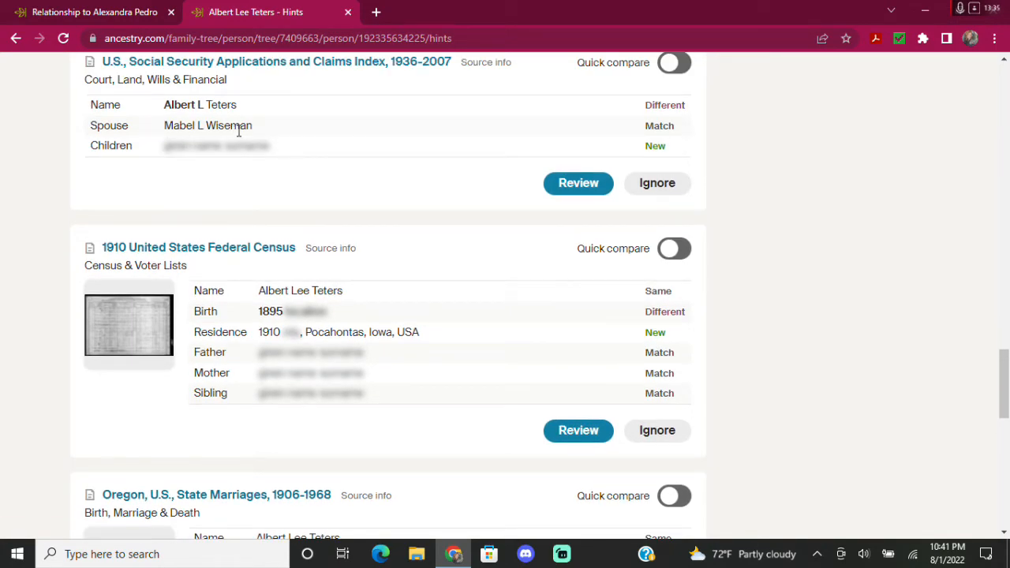
scroll(221, 221, up, 2)
scroll(552, 264, up, 20)
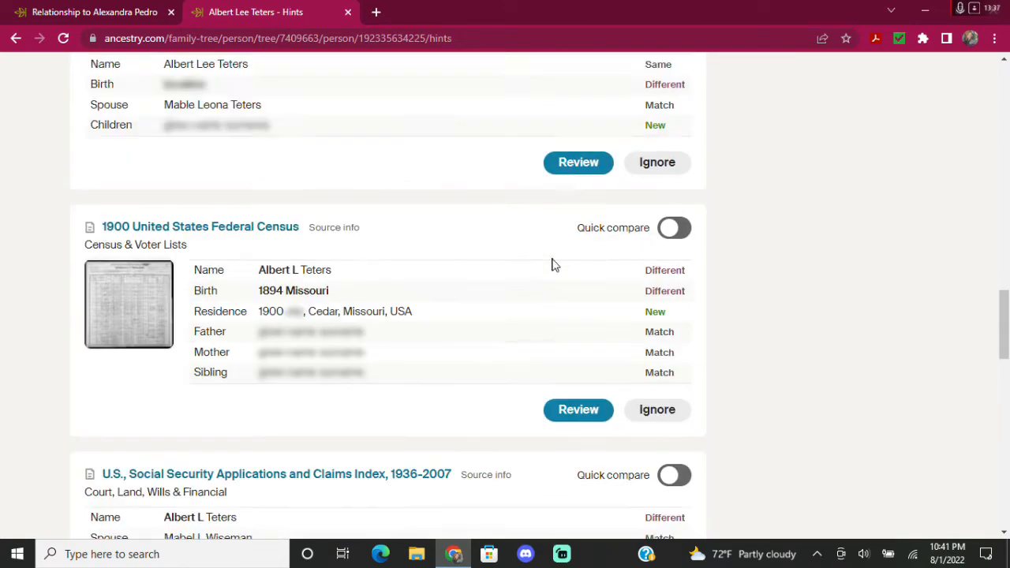
scroll(841, 252, up, 2)
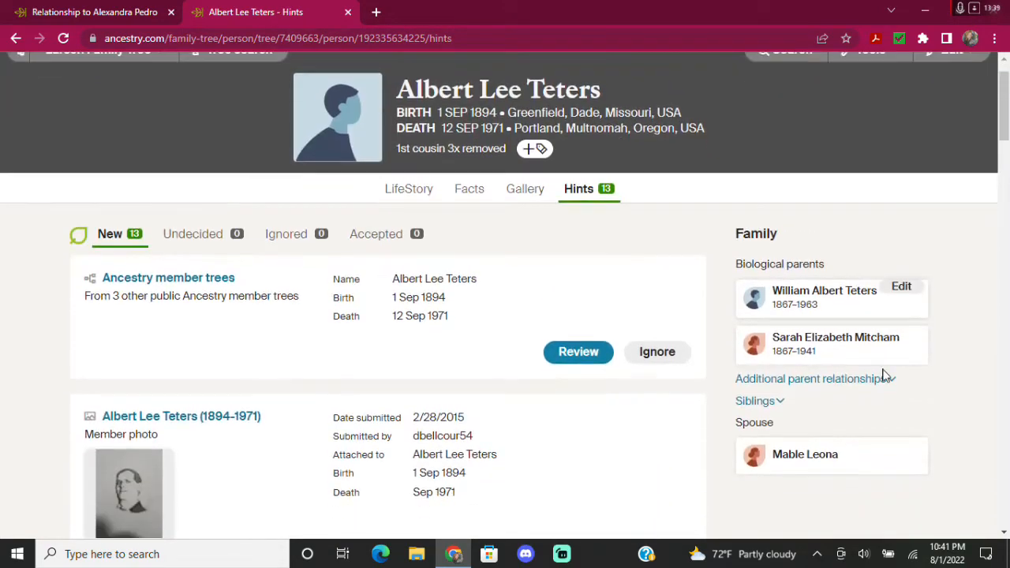
scroll(883, 332, down, 1)
Edit the spouse to add her maiden surname as the last name and save.
click(901, 355)
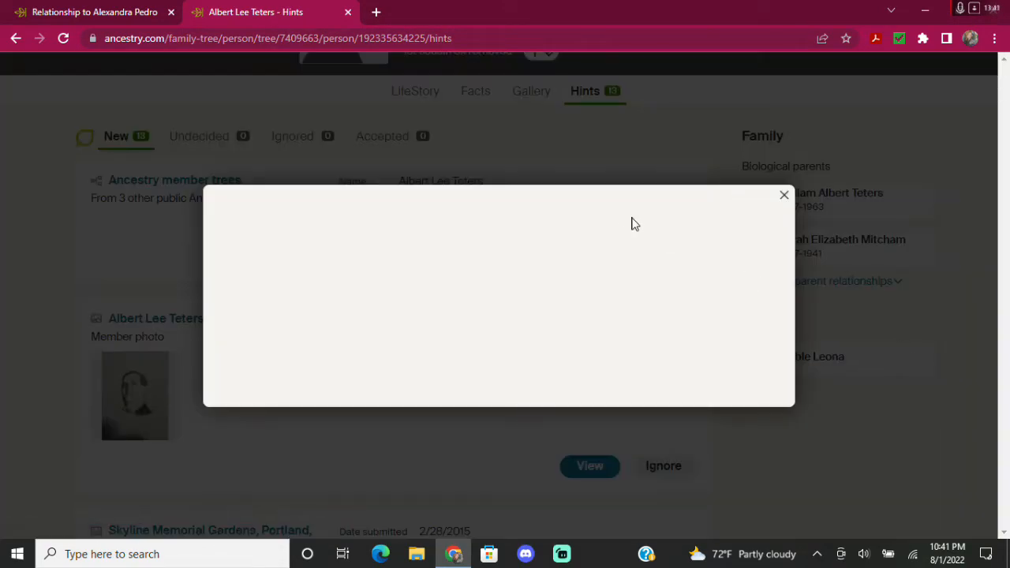
click(544, 192)
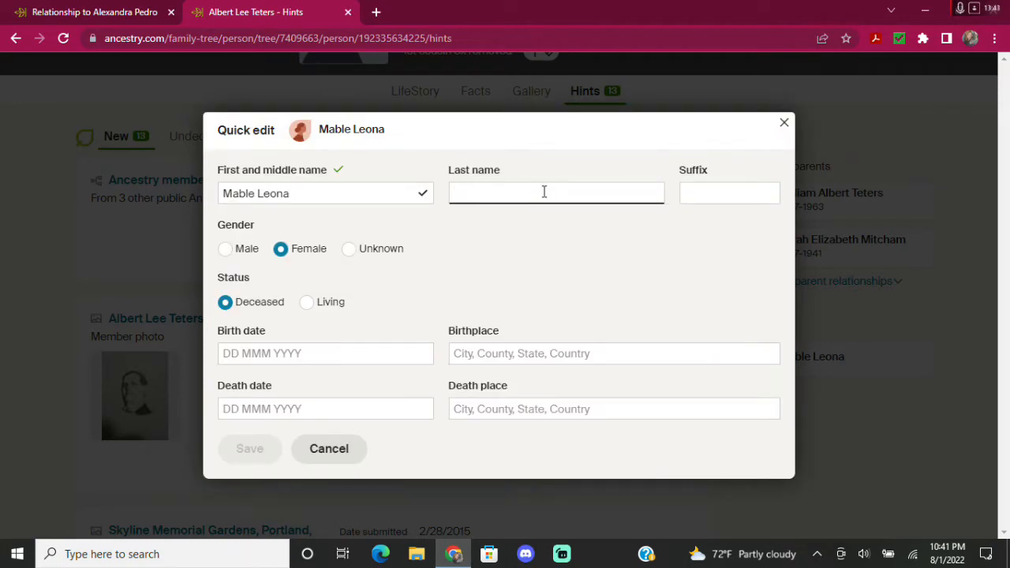
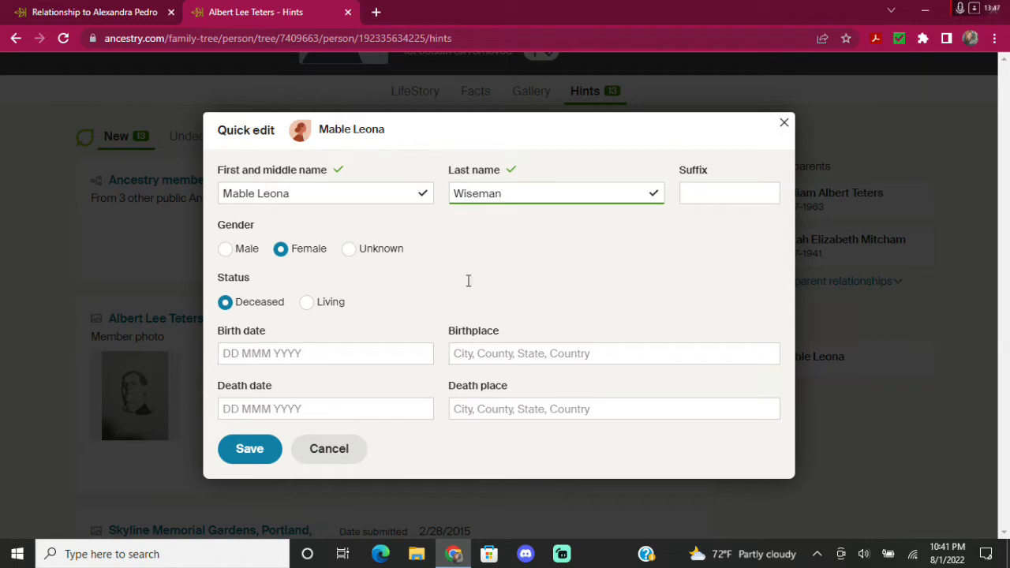
click(252, 449)
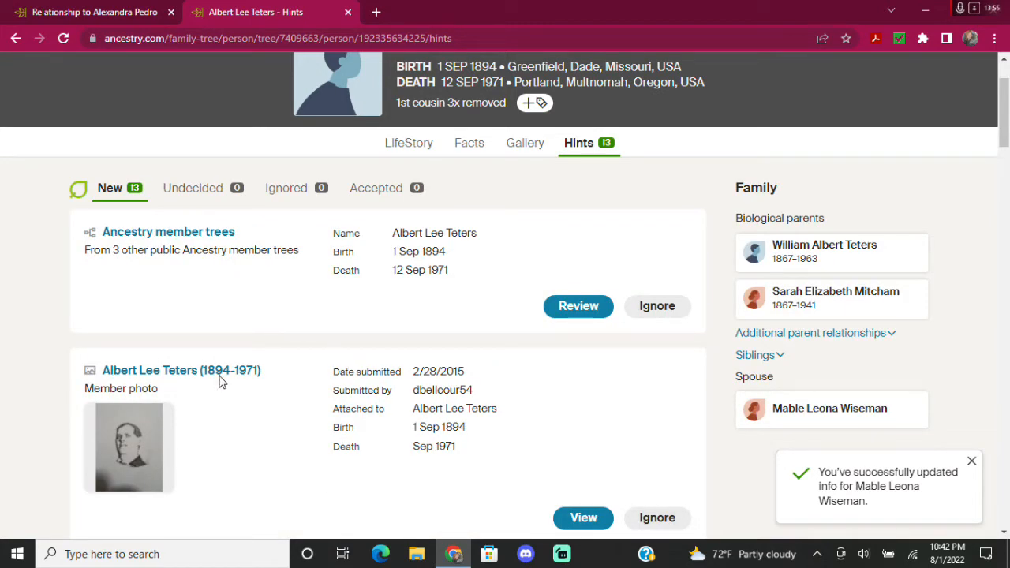
scroll(273, 402, down, 2)
scroll(269, 407, down, 5)
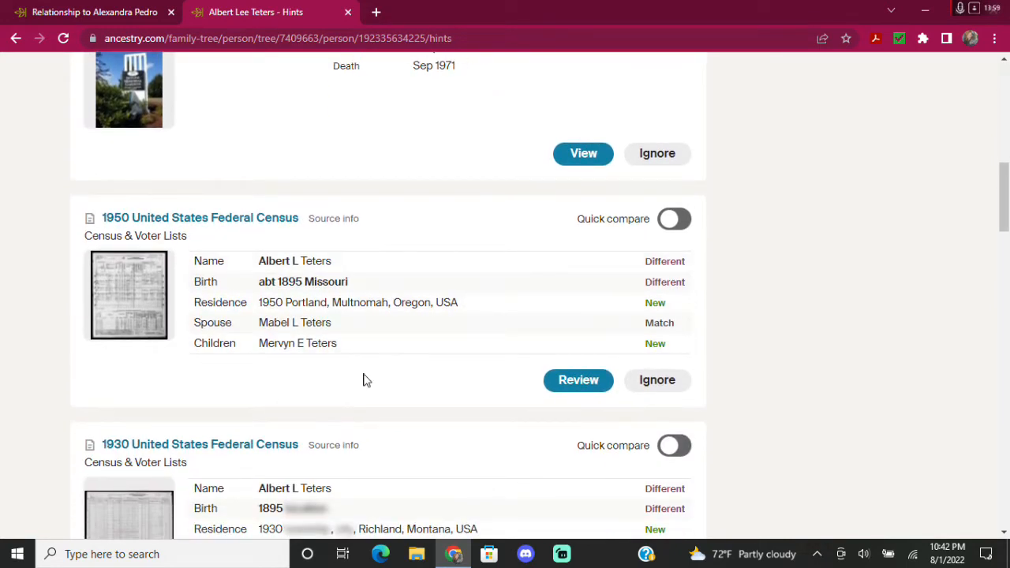
Review the 1950 United States Federal Census hint, comparing it with the ThruLines relationship tree.
click(579, 382)
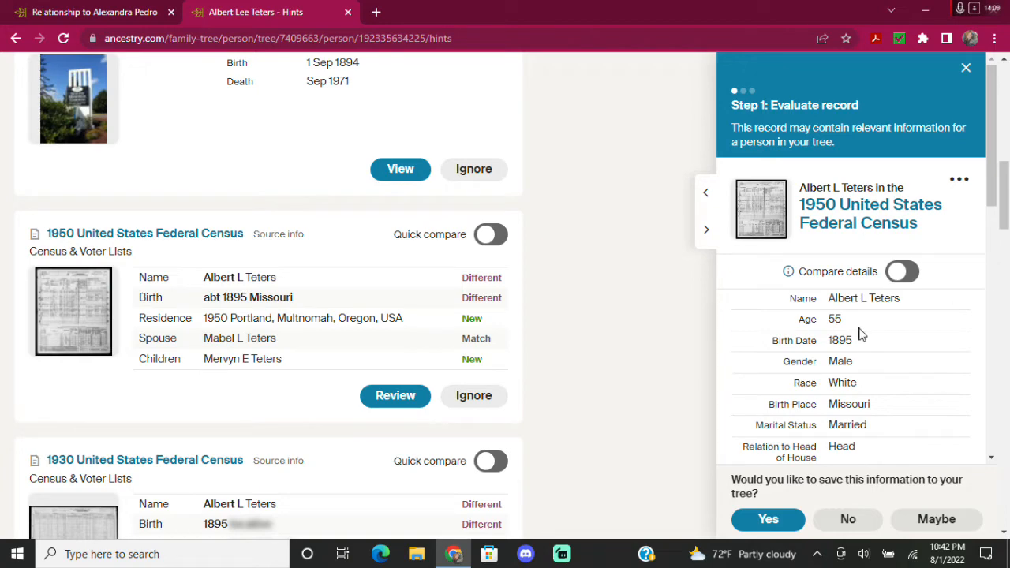
scroll(864, 308, down, 5)
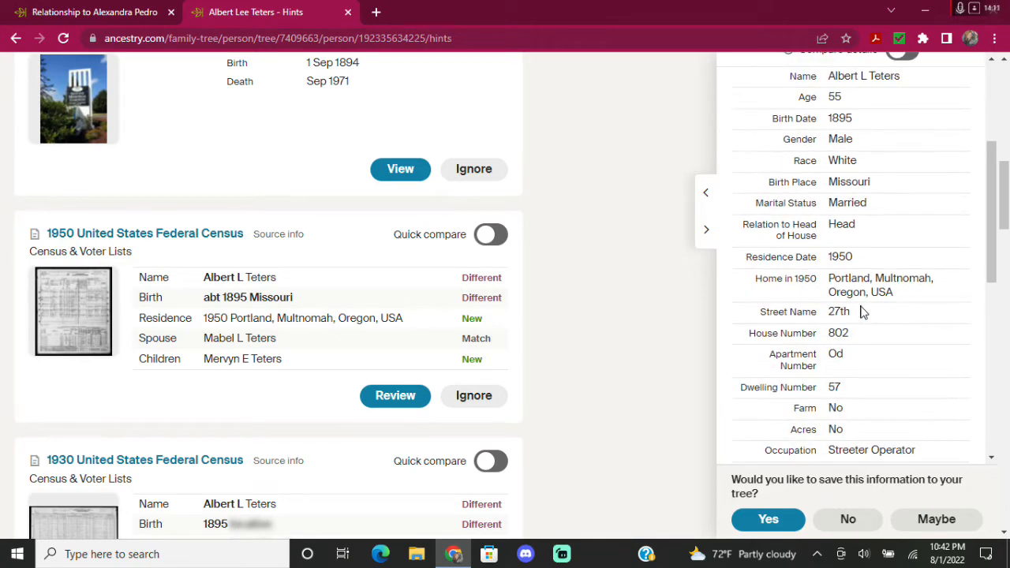
scroll(785, 359, down, 1)
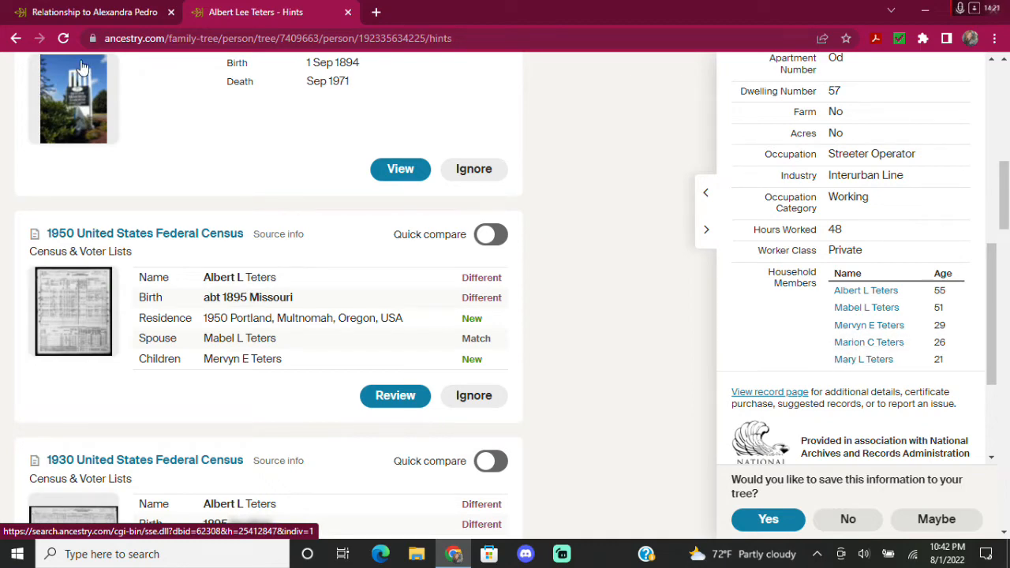
click(63, 13)
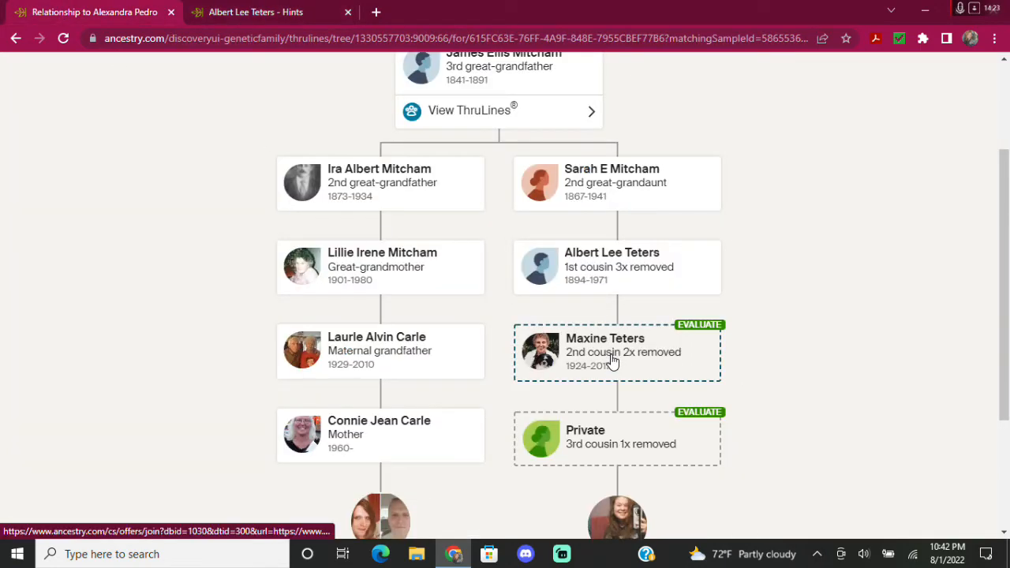
click(220, 14)
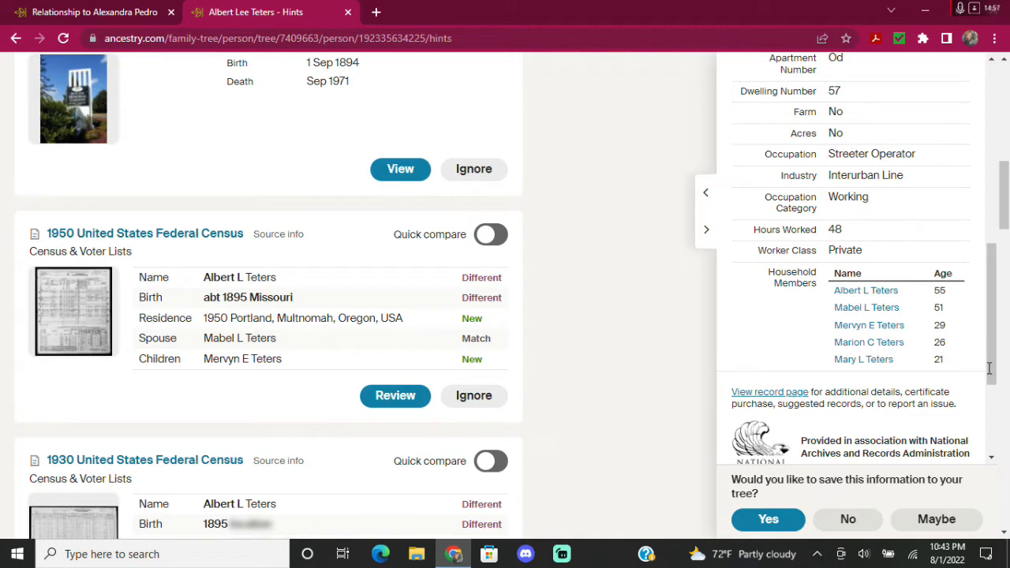
click(52, 14)
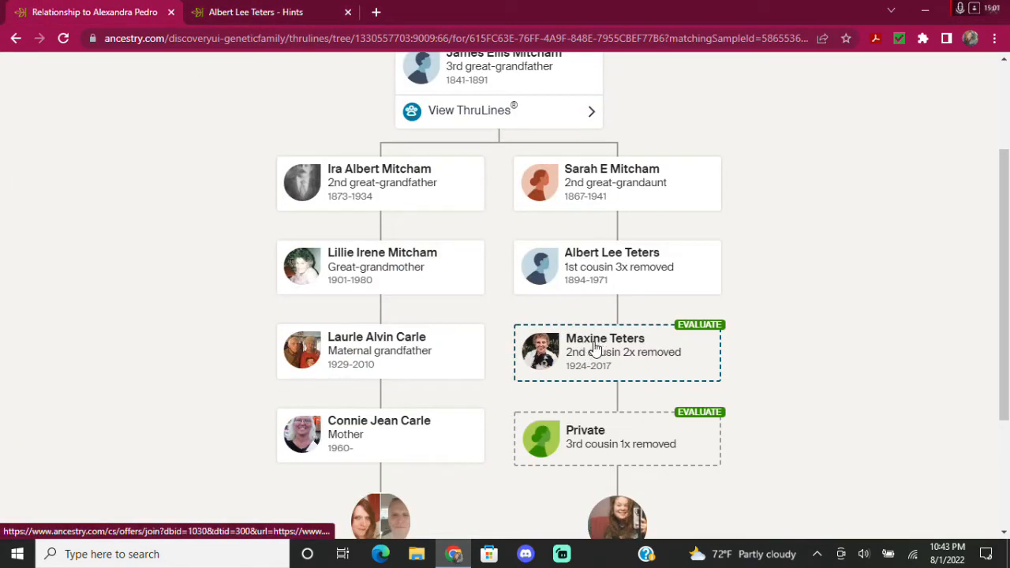
Inspect the daughter's evidence panel with 5 relationship records and 37 member trees, then close it.
click(699, 331)
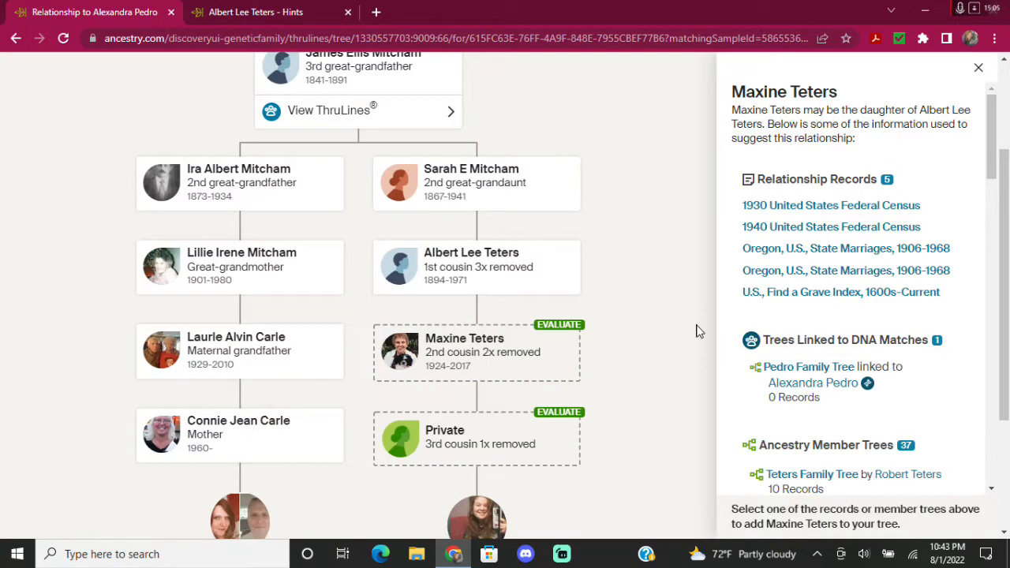
scroll(794, 315, down, 1)
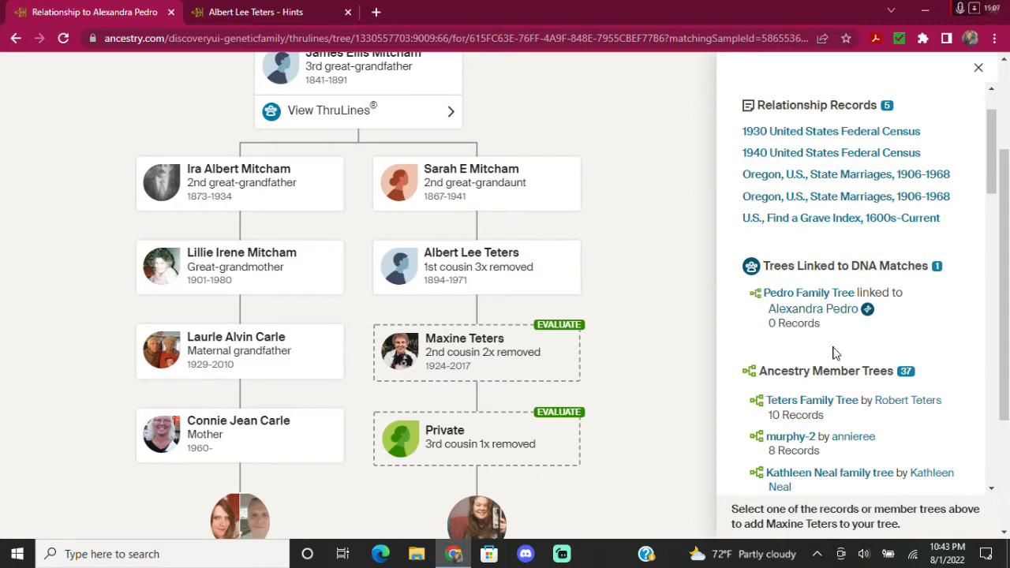
scroll(816, 347, down, 3)
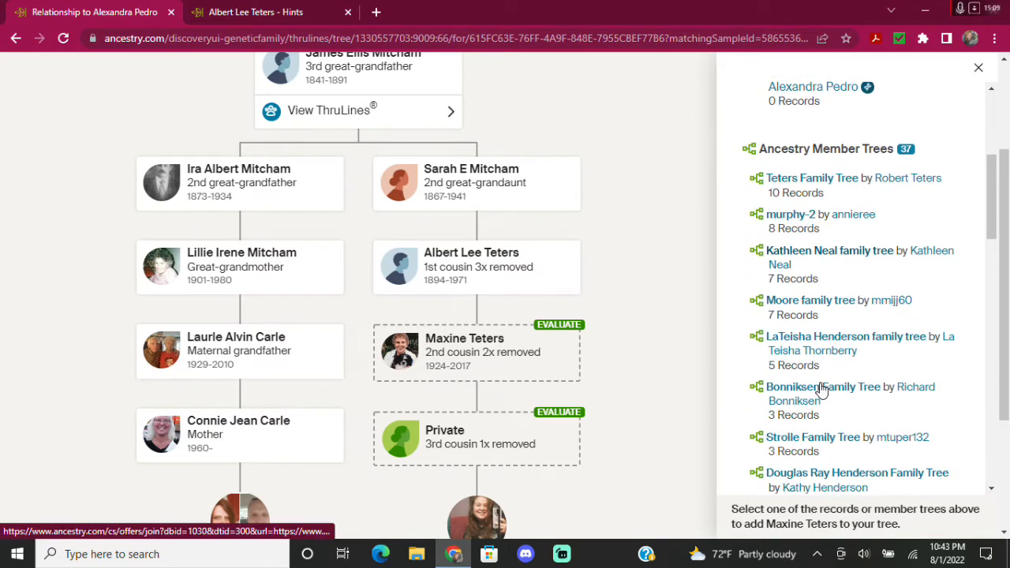
scroll(821, 388, down, 2)
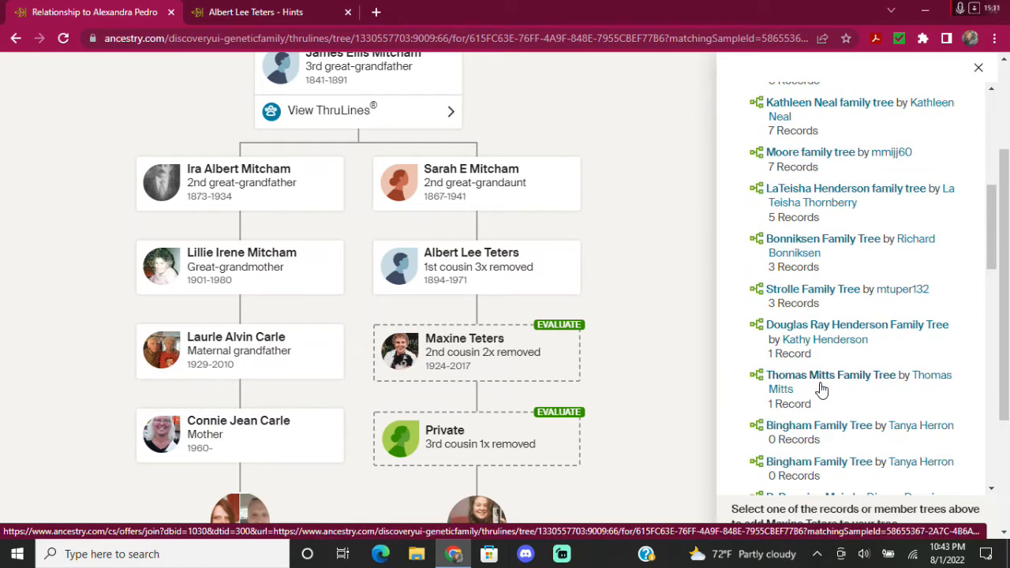
scroll(828, 433, down, 2)
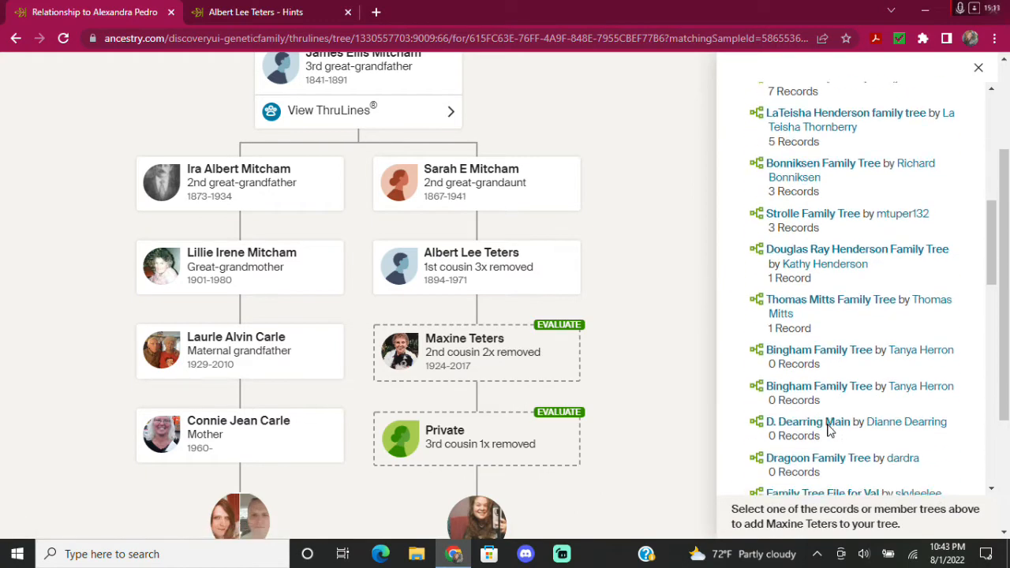
scroll(827, 433, down, 4)
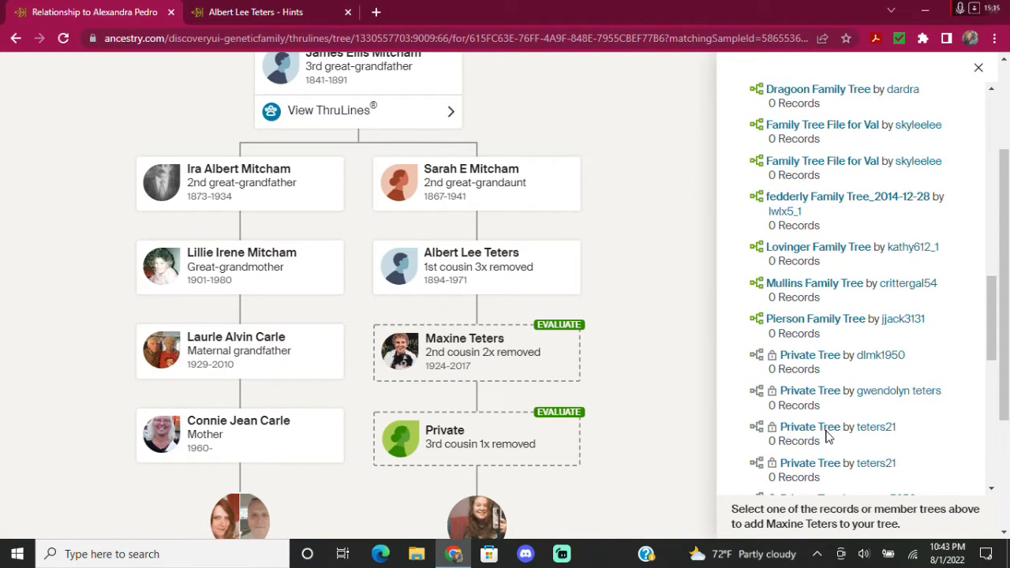
scroll(827, 439, up, 4)
scroll(827, 438, up, 10)
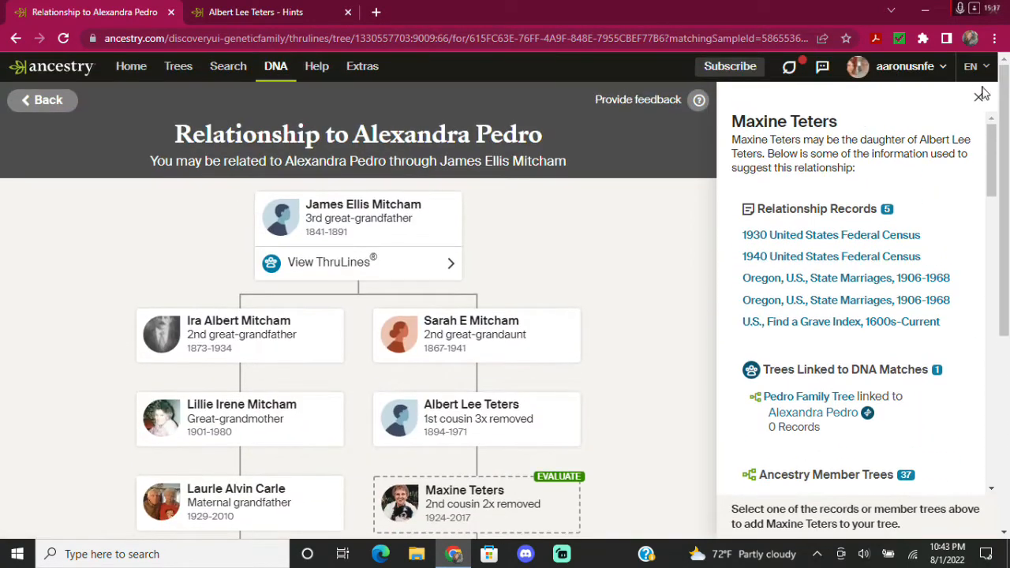
click(978, 101)
scroll(692, 318, down, 2)
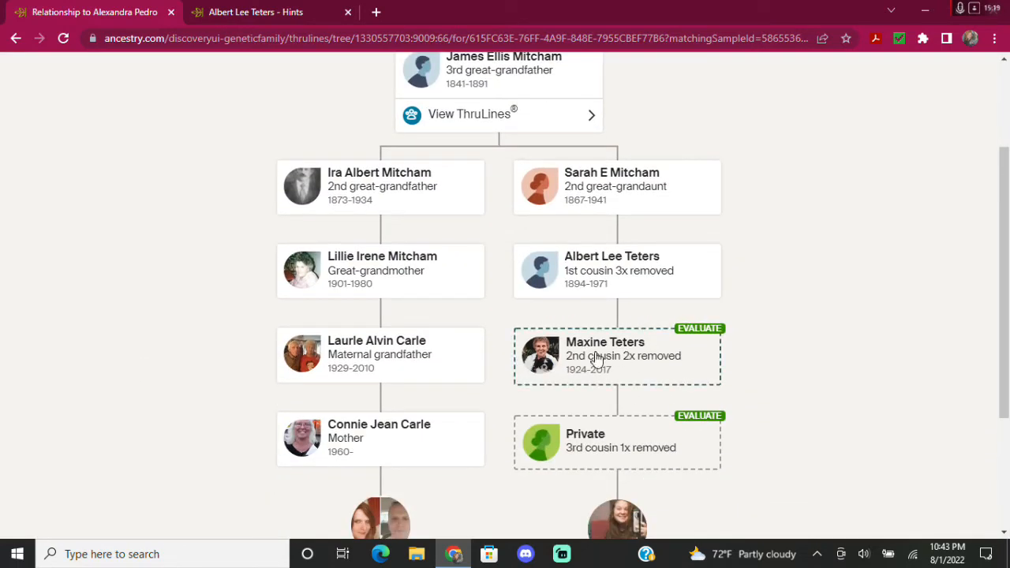
Accept the 1950 census hint, keeping the 1950 Portland, Multnomah, Oregon residence fact.
click(241, 11)
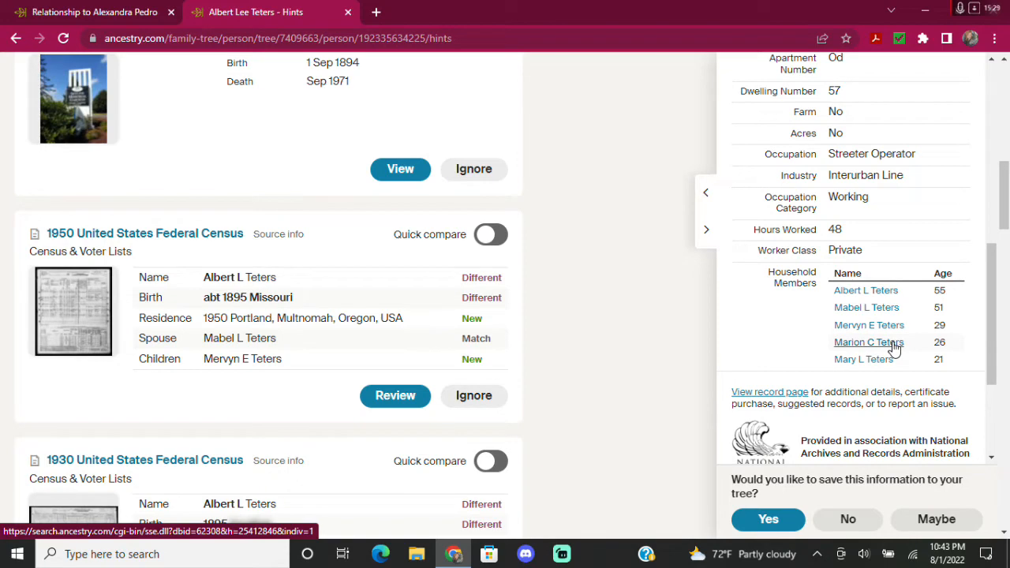
scroll(894, 348, down, 1)
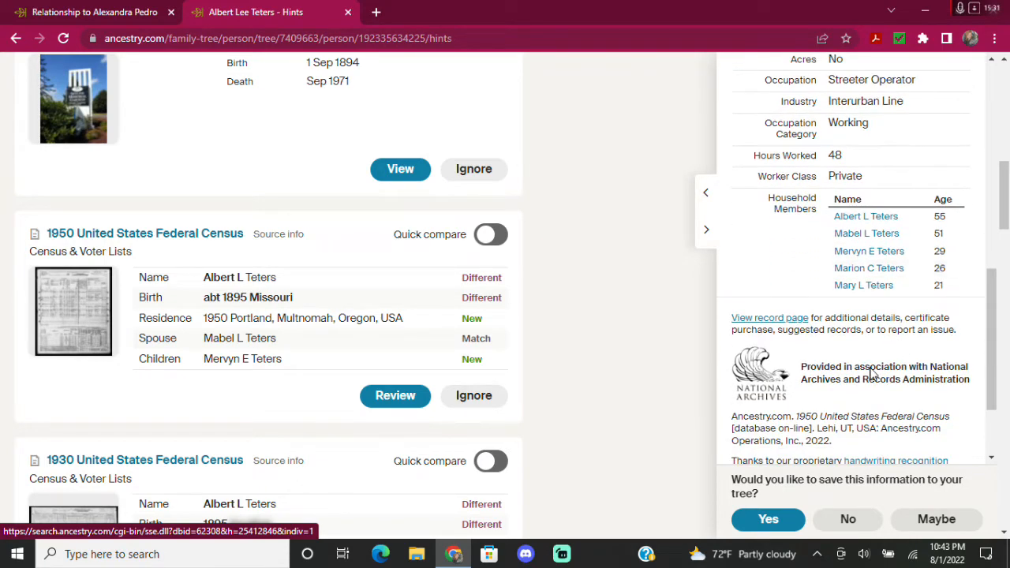
click(768, 520)
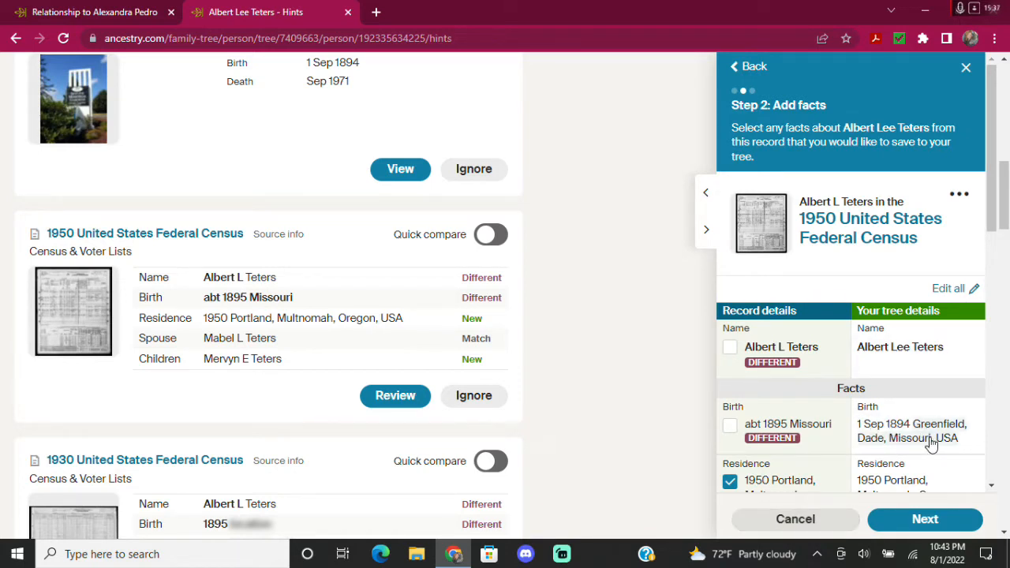
scroll(931, 439, down, 1)
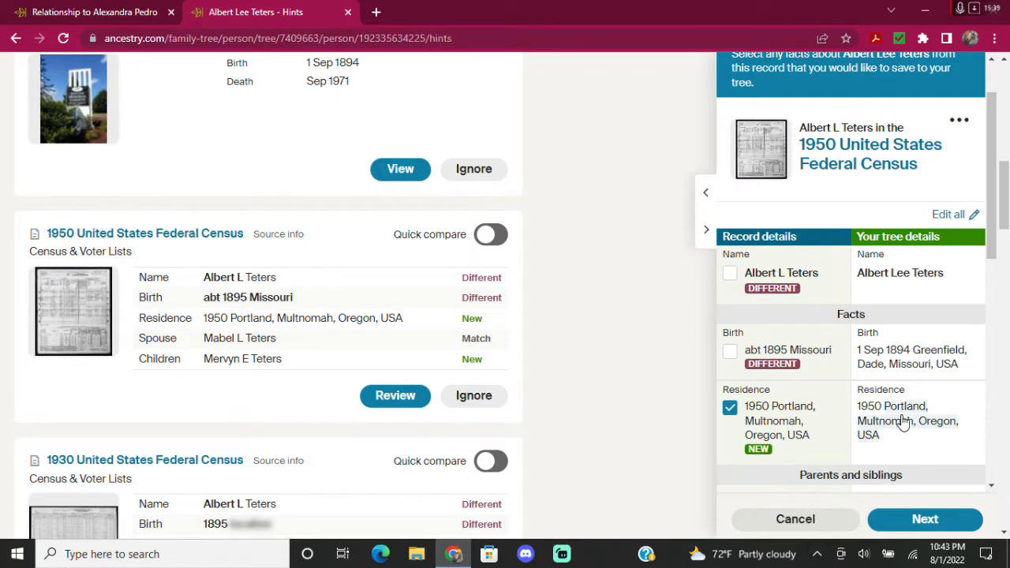
scroll(908, 341, down, 4)
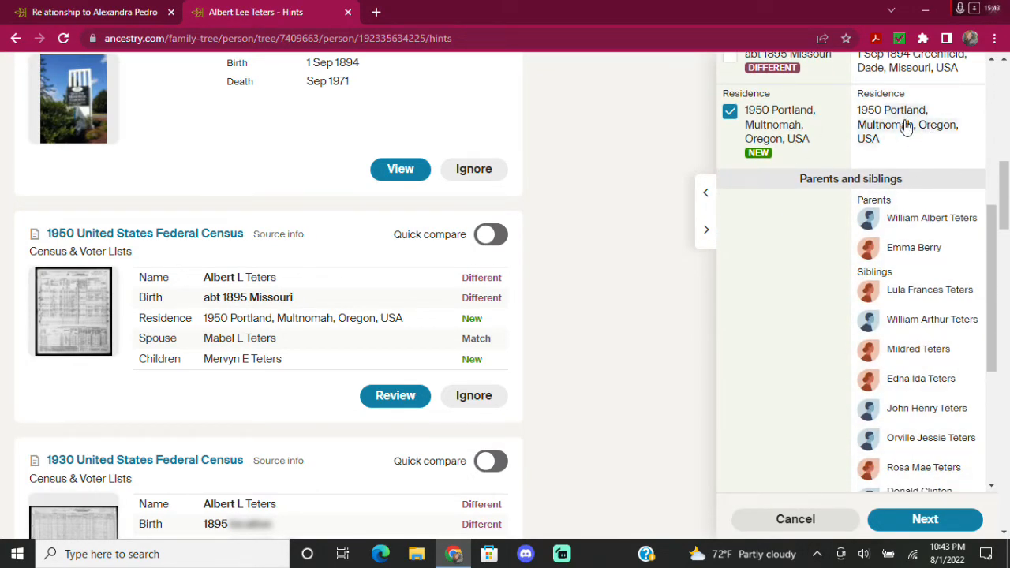
scroll(902, 261, down, 4)
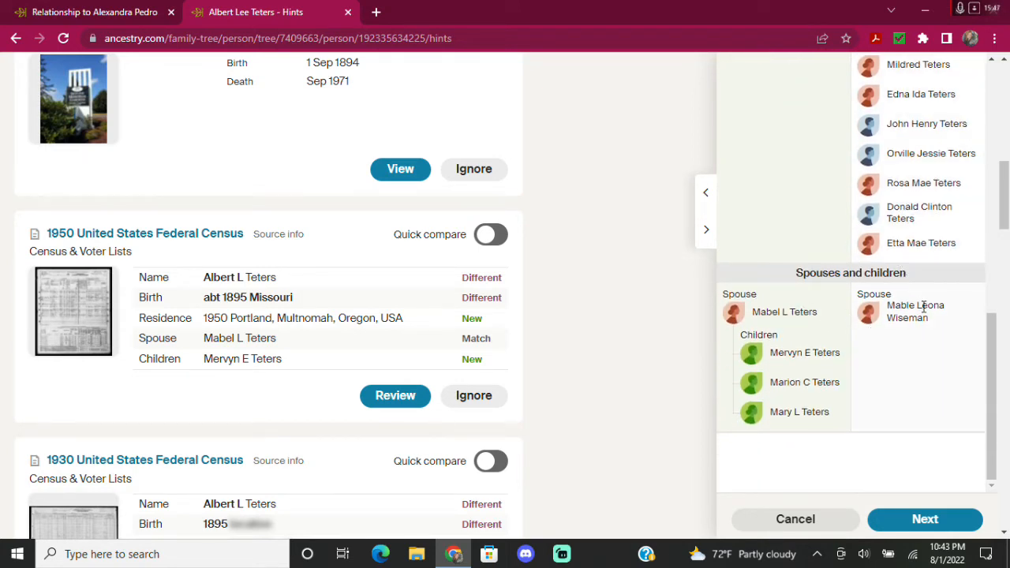
click(933, 521)
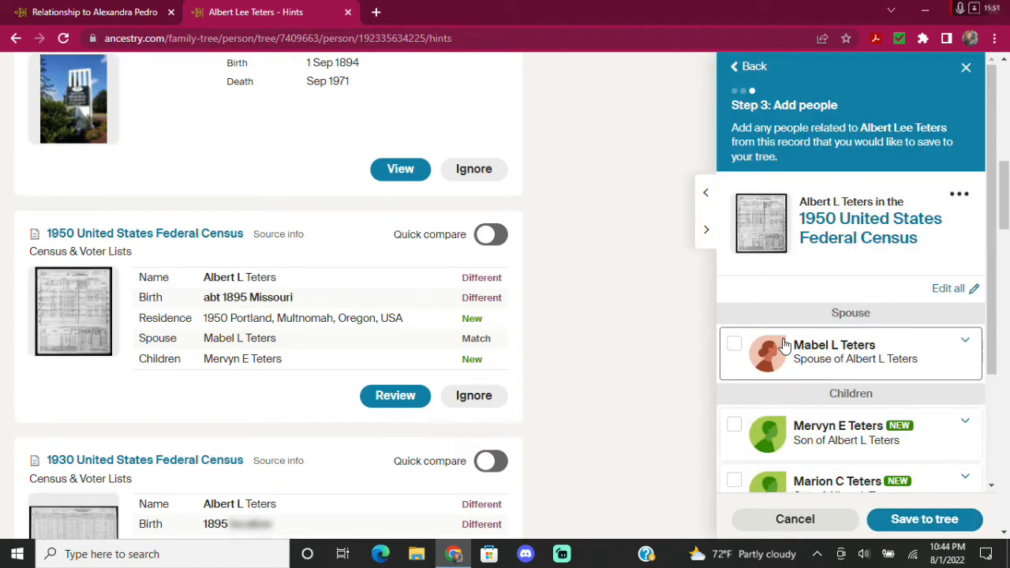
Include the spouse and set her birth to 1899 in Missouri, USA.
click(734, 348)
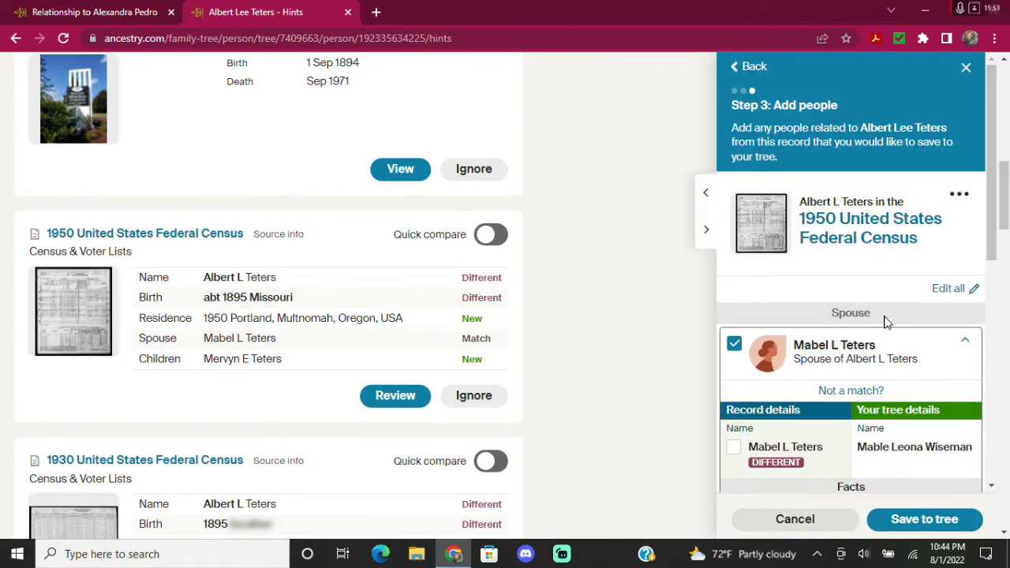
scroll(876, 339, down, 1)
scroll(876, 382, down, 1)
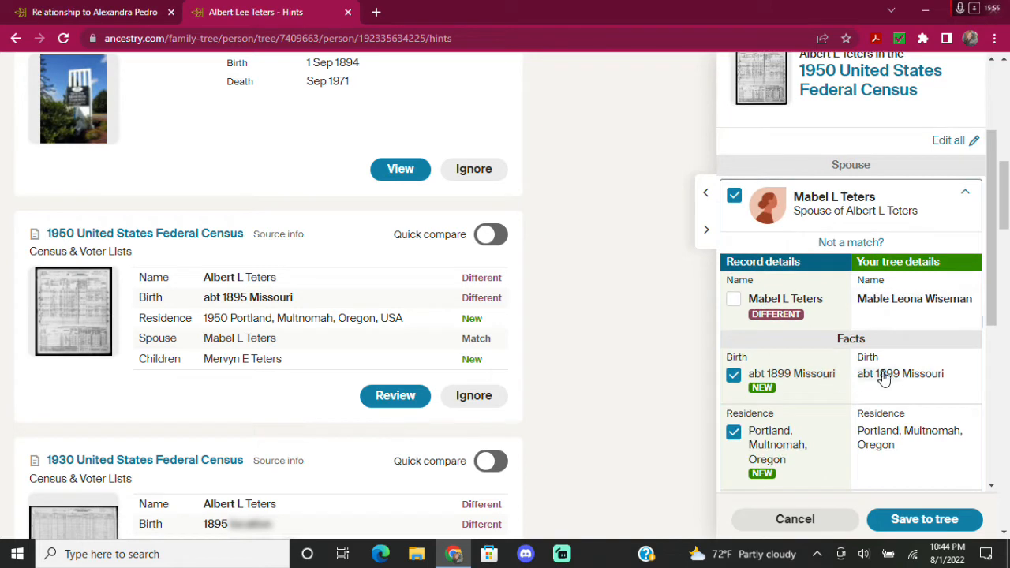
click(885, 379)
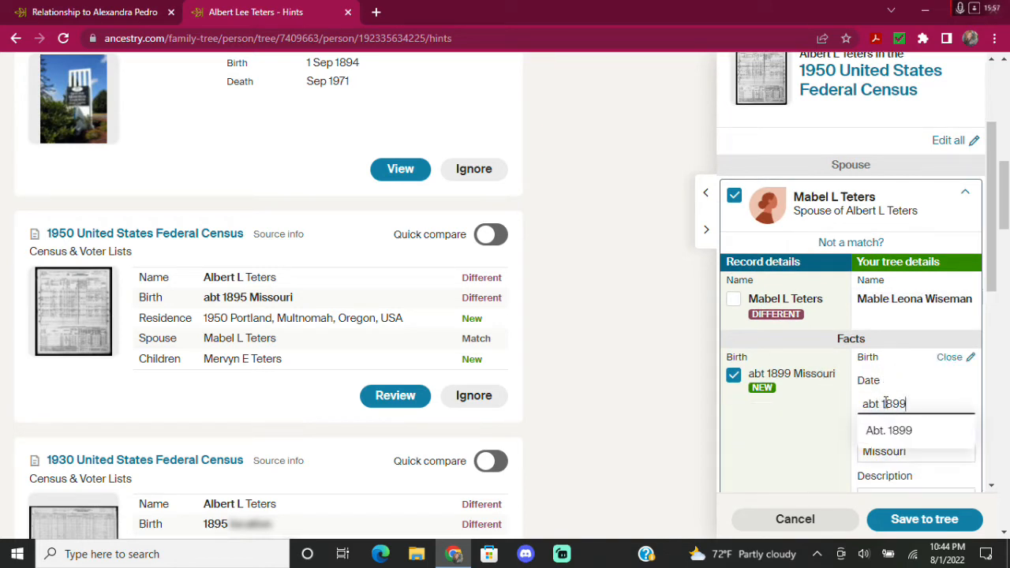
key(BackSpace)
key(BackSpace)
key(BackSpace)
key(BackSpace)
click(825, 435)
click(934, 447)
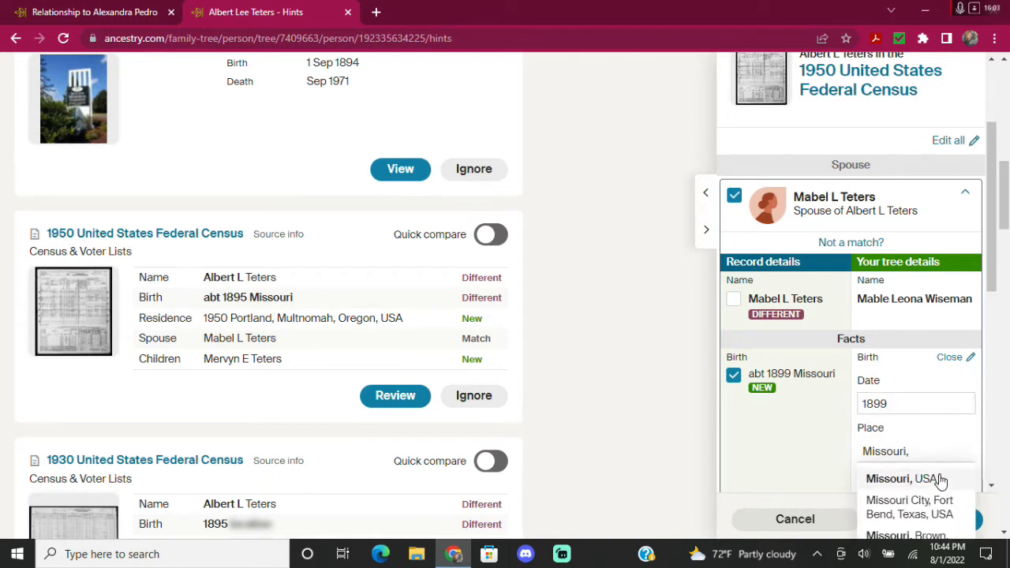
click(935, 478)
Set the spouse's residence place to Portland, Multnomah, Oregon, USA.
scroll(789, 426, down, 1)
scroll(794, 410, down, 1)
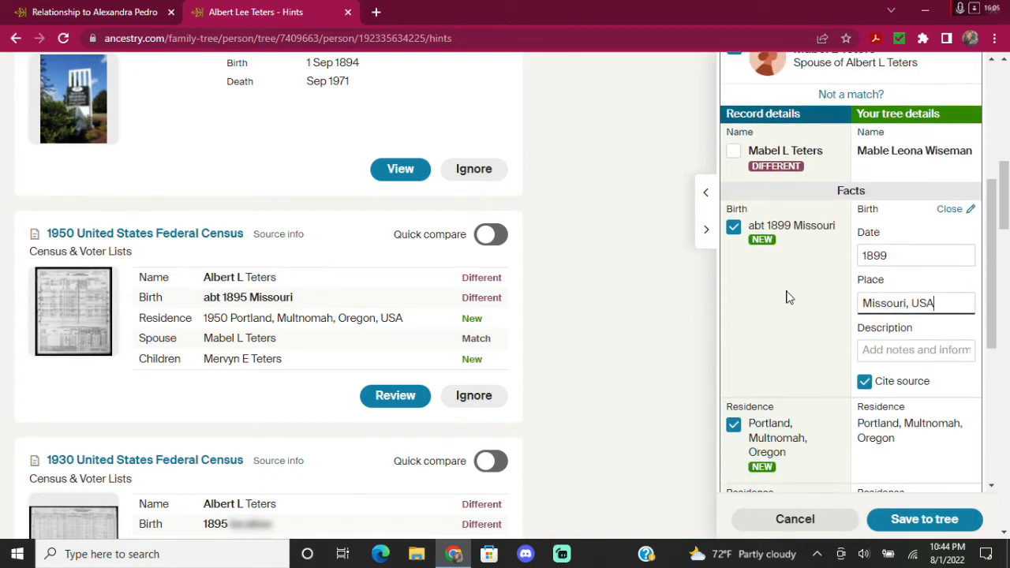
scroll(779, 313, down, 1)
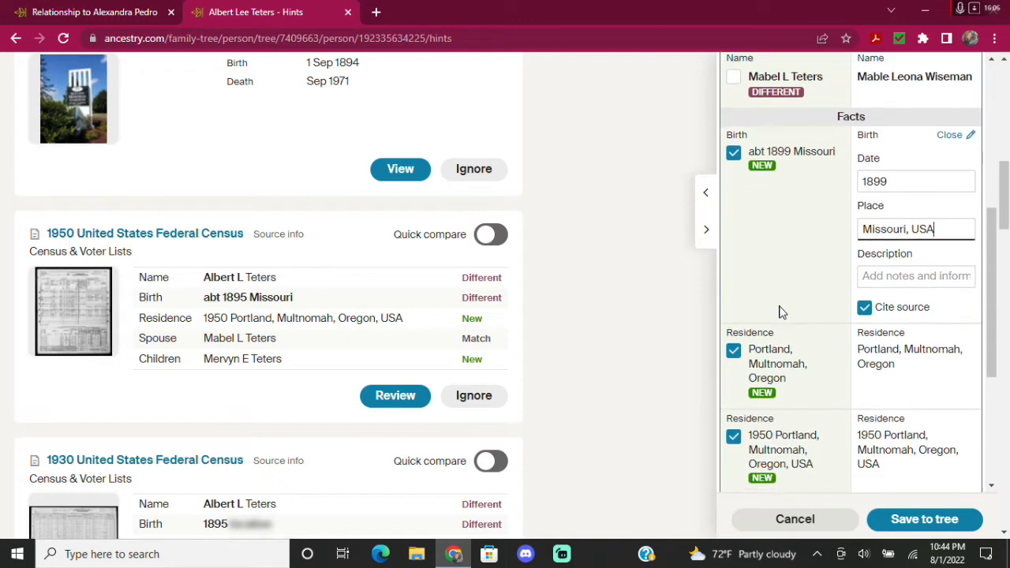
click(891, 365)
click(890, 473)
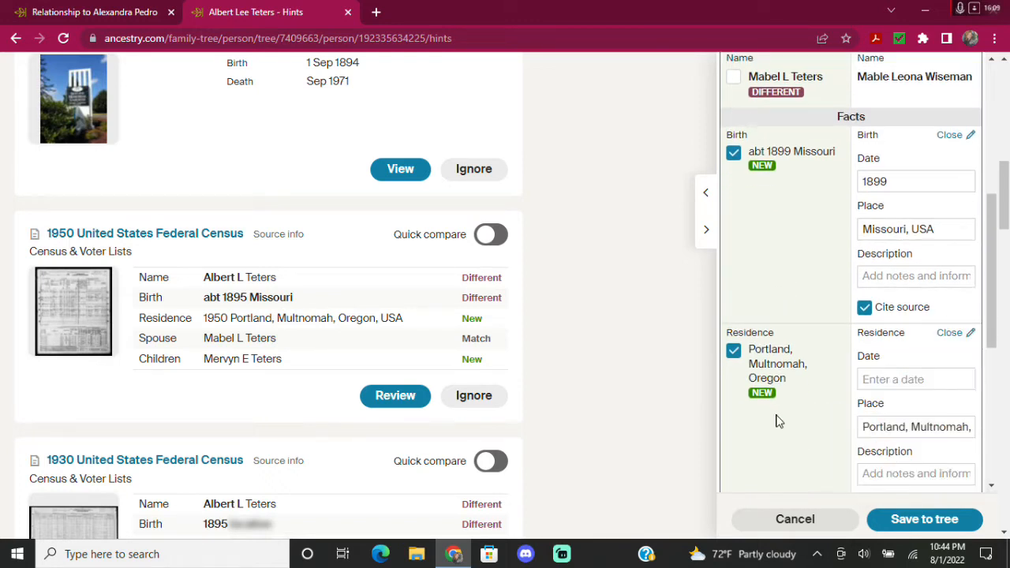
scroll(777, 421, down, 1)
scroll(777, 420, down, 1)
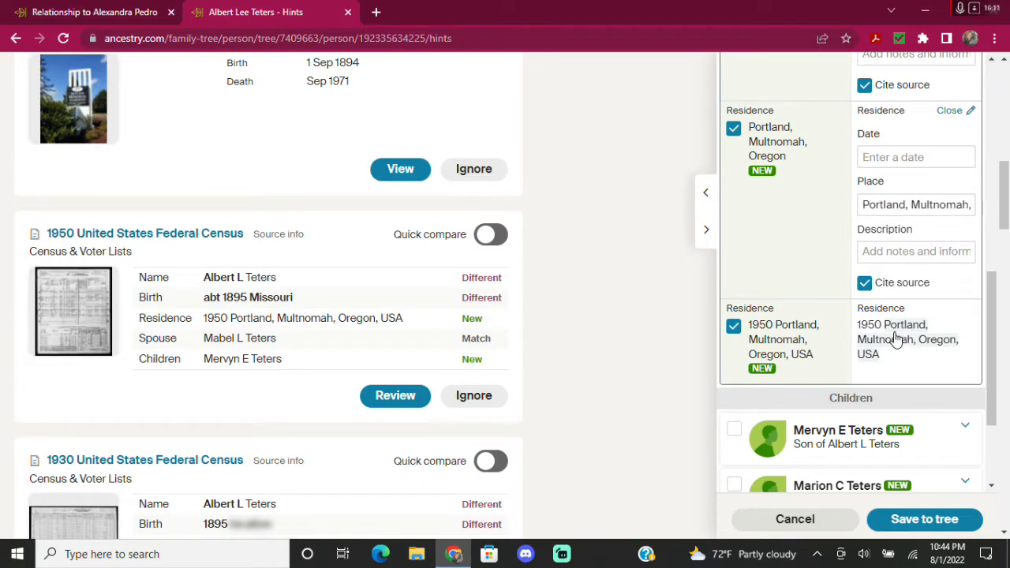
scroll(781, 339, down, 2)
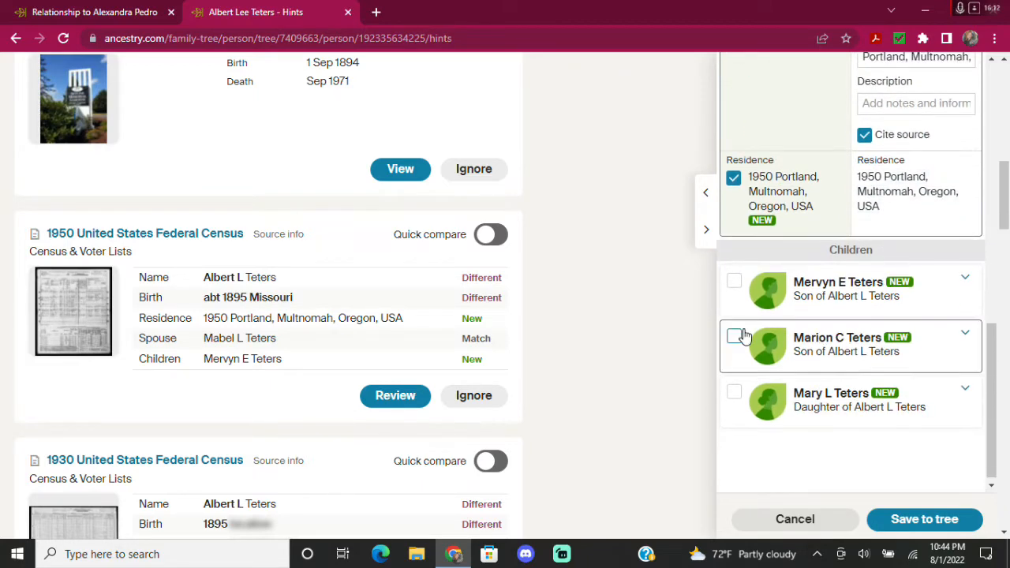
Include the first son, dropping the 'abt' from his birth year and setting Colorado, USA.
click(735, 284)
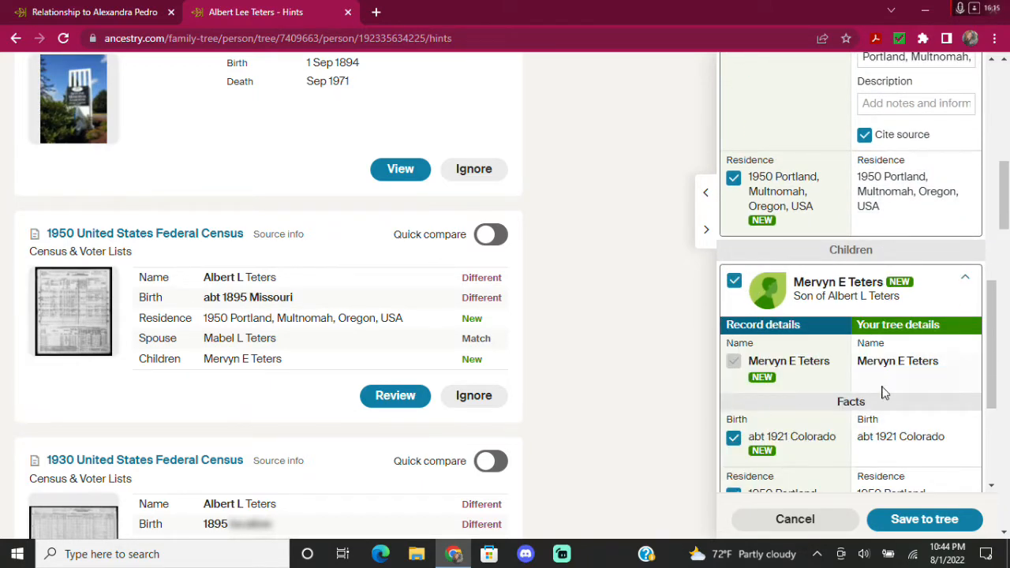
scroll(886, 383, down, 2)
click(885, 288)
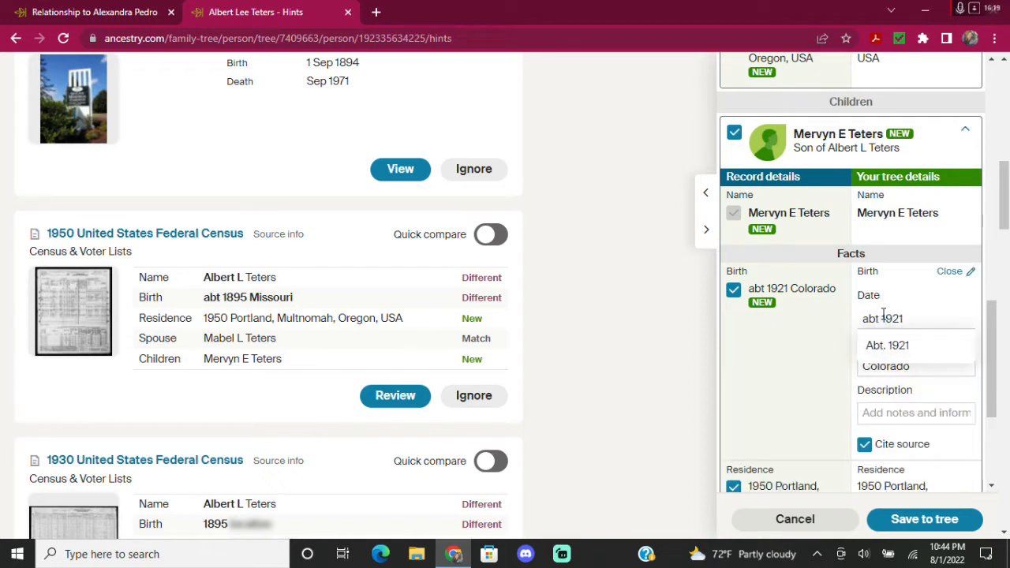
key(BackSpace)
key(BackSpace)
key(BackSpace)
key(BackSpace)
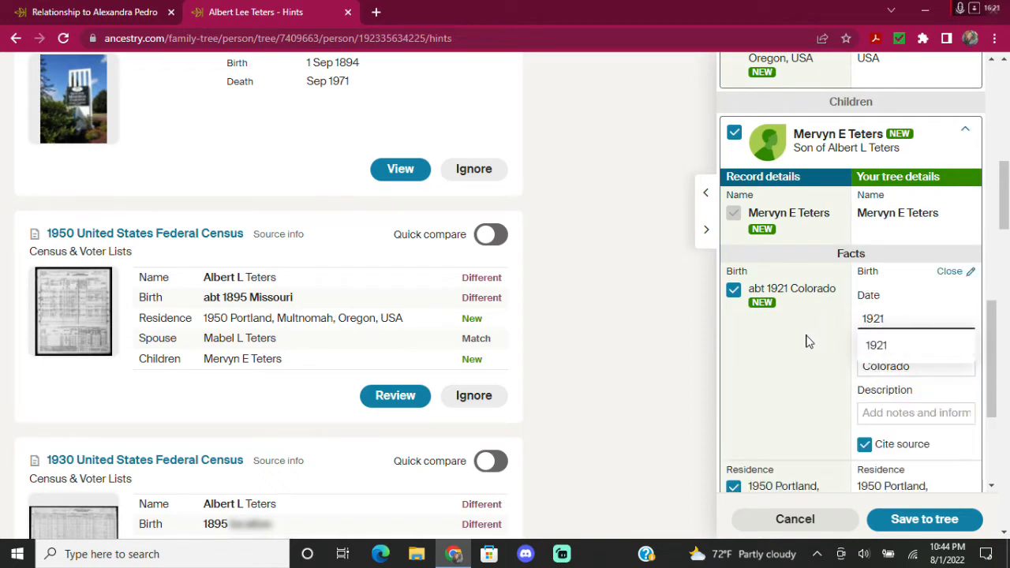
click(807, 338)
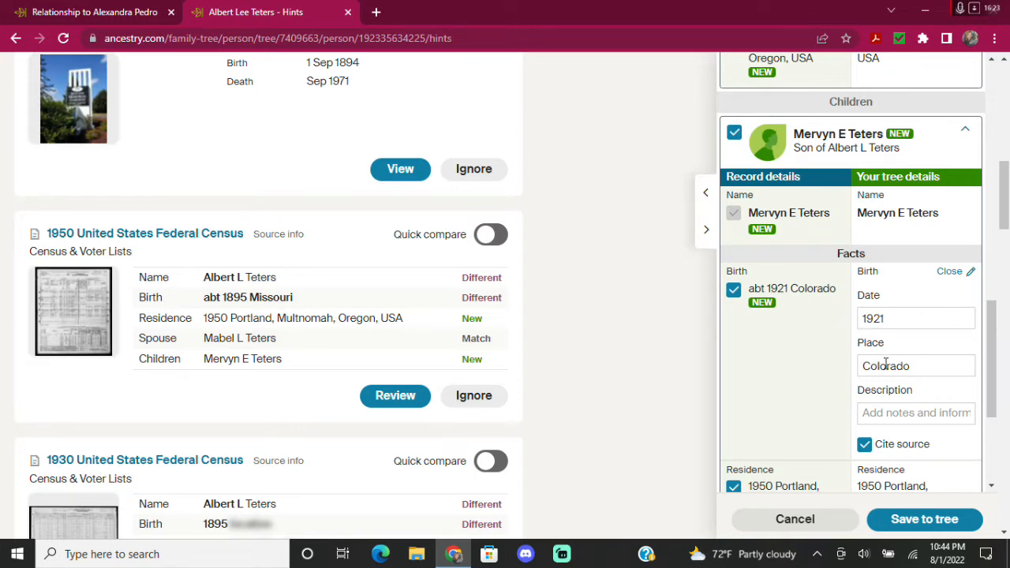
click(915, 365)
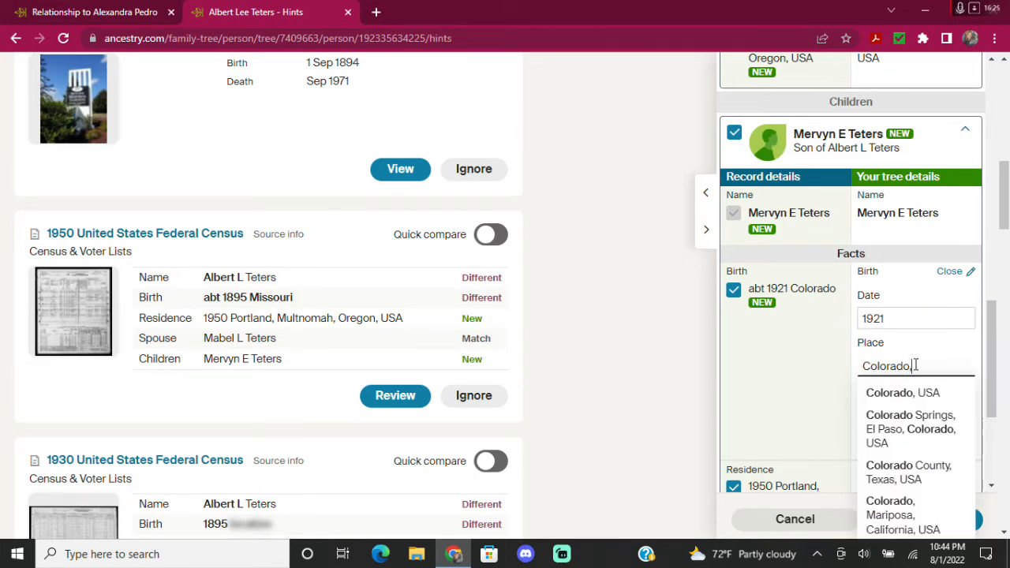
click(931, 393)
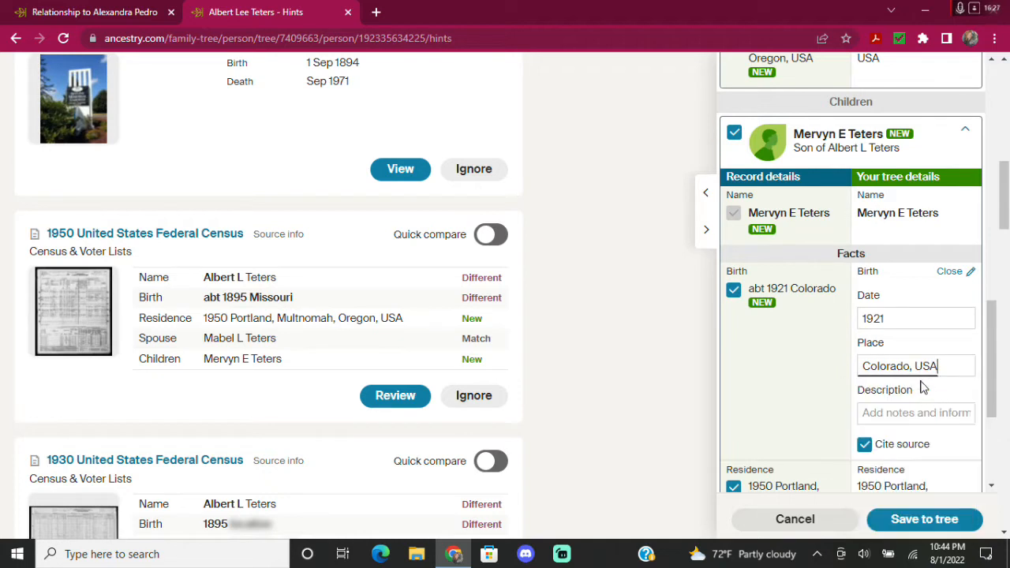
scroll(800, 361, down, 1)
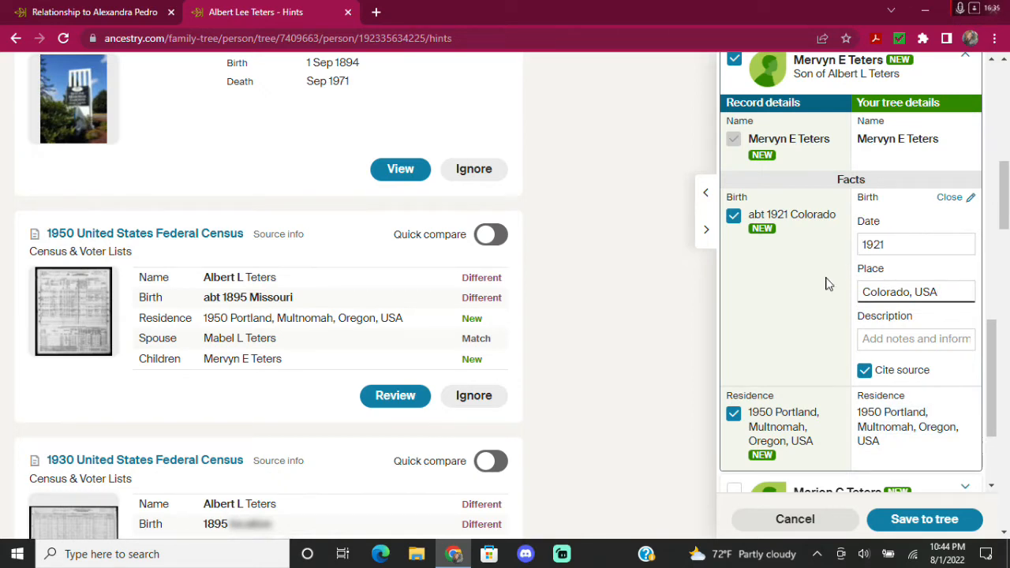
scroll(828, 296, down, 2)
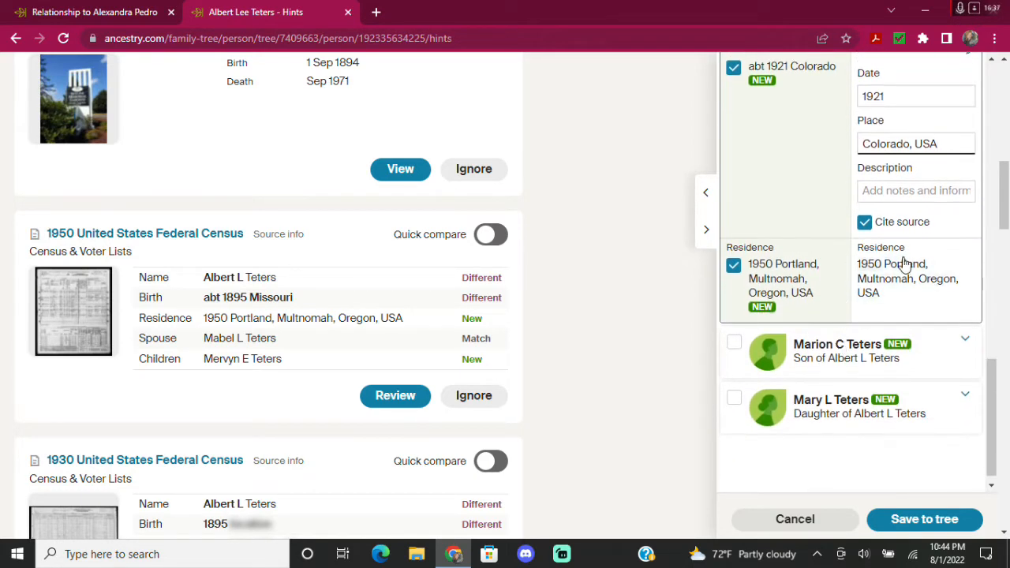
Include the second son with birth set to 1924, Colorado, USA.
click(736, 348)
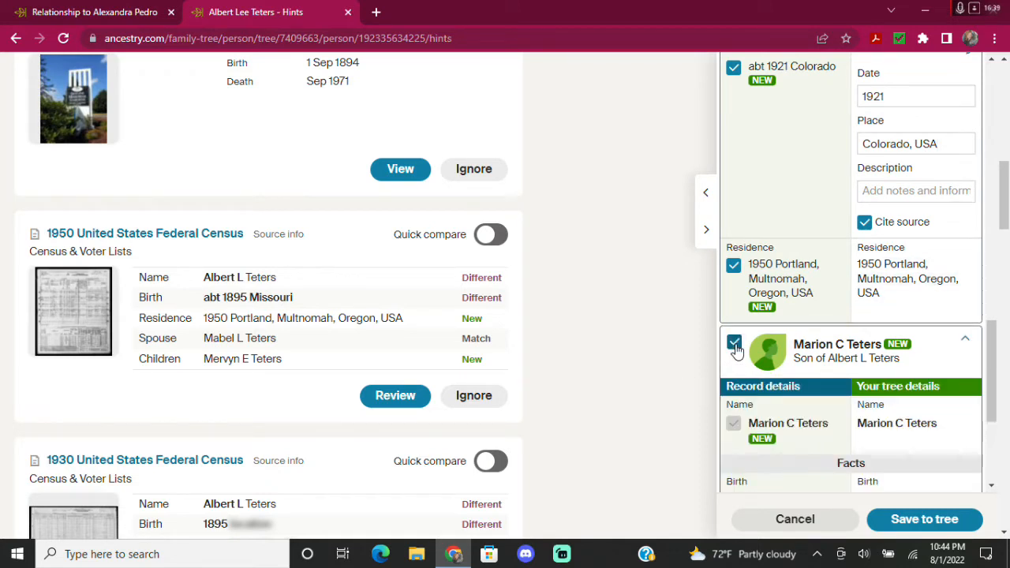
scroll(805, 337, down, 1)
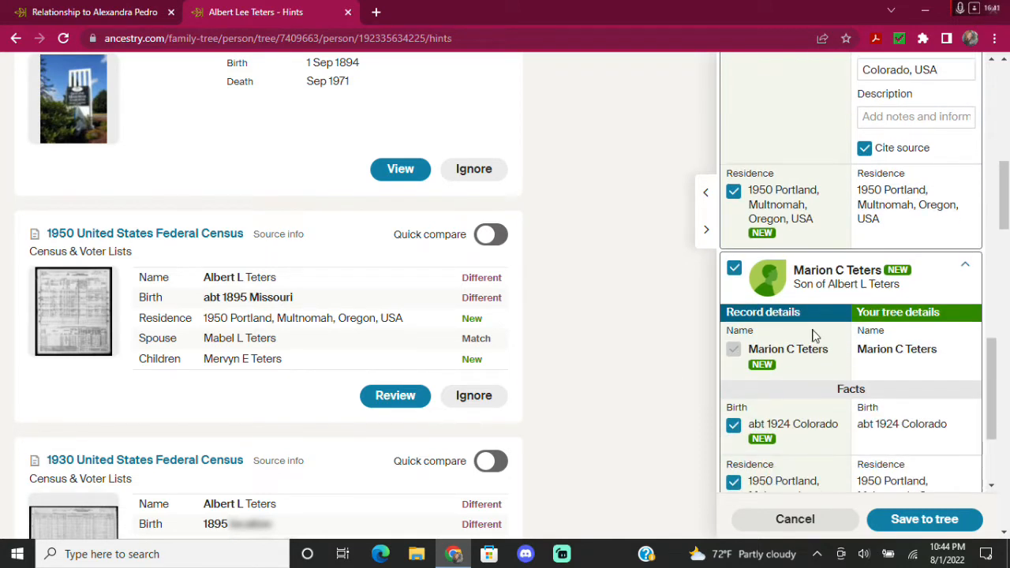
click(881, 426)
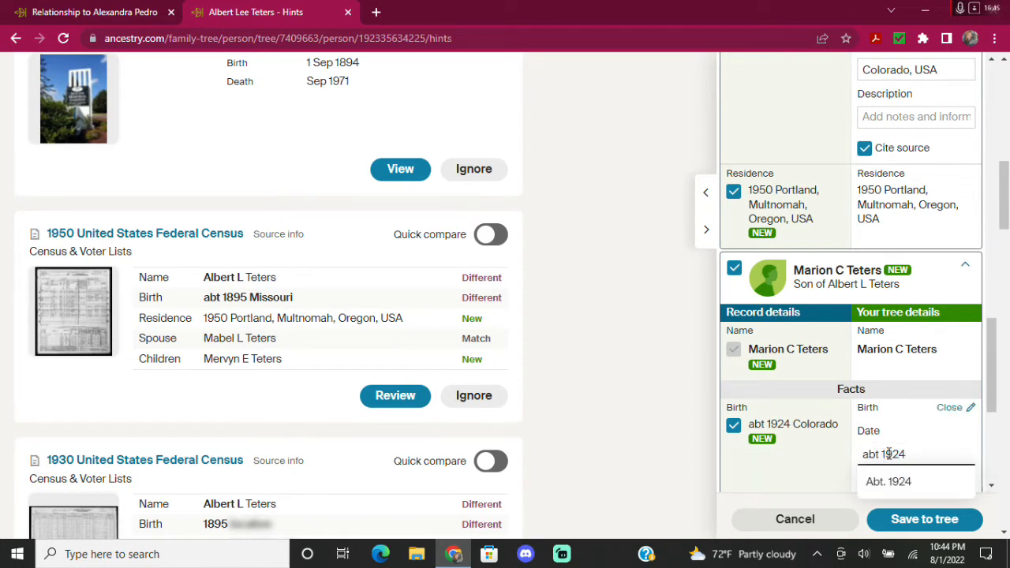
key(BackSpace)
key(BackSpace)
key(BackSpace)
key(BackSpace)
click(799, 468)
scroll(817, 452, down, 1)
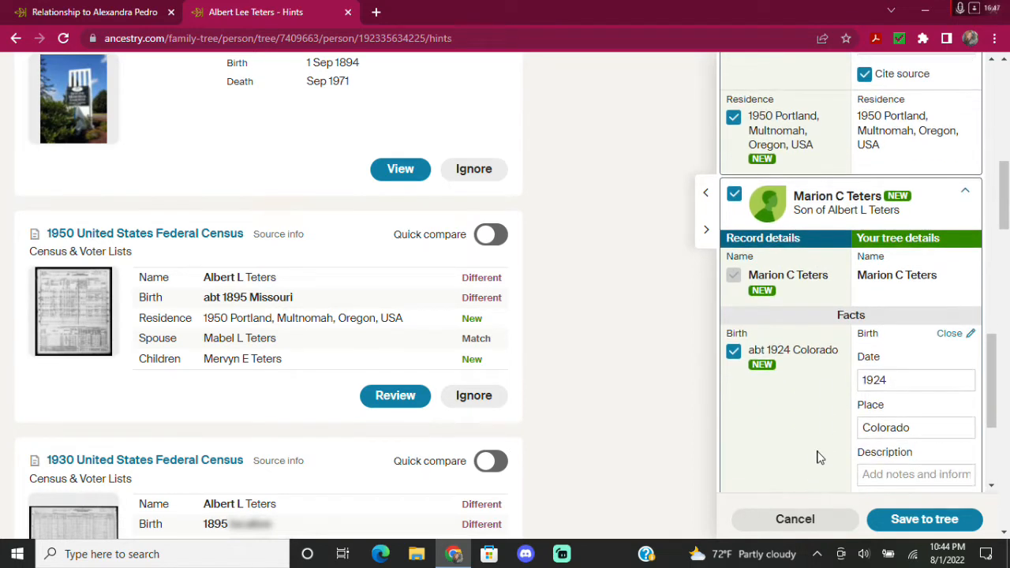
click(929, 427)
click(858, 455)
scroll(797, 414, down, 2)
scroll(799, 303, down, 1)
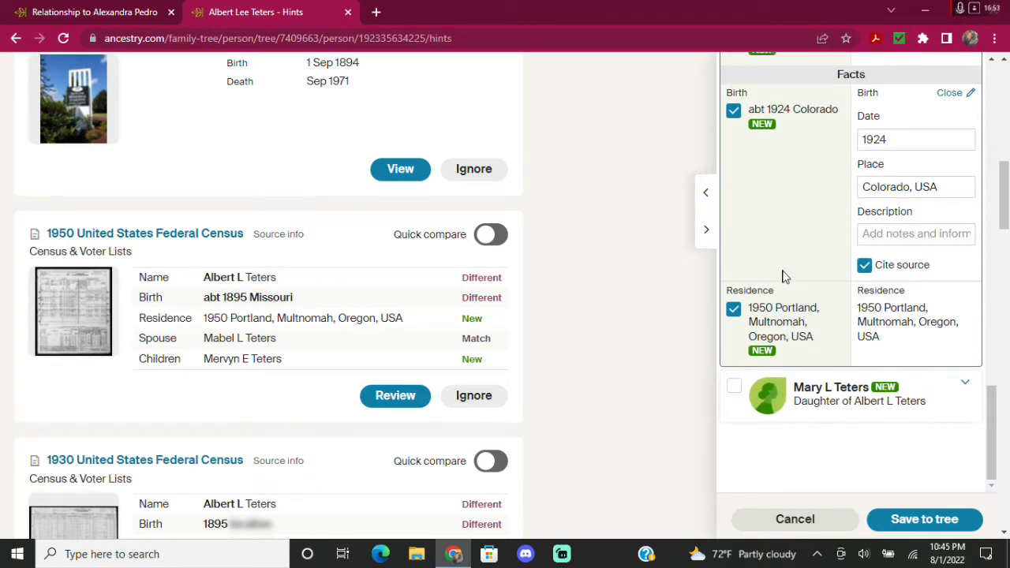
Include the daughter in the save and cross-check the ThruLines relationship tree.
click(734, 388)
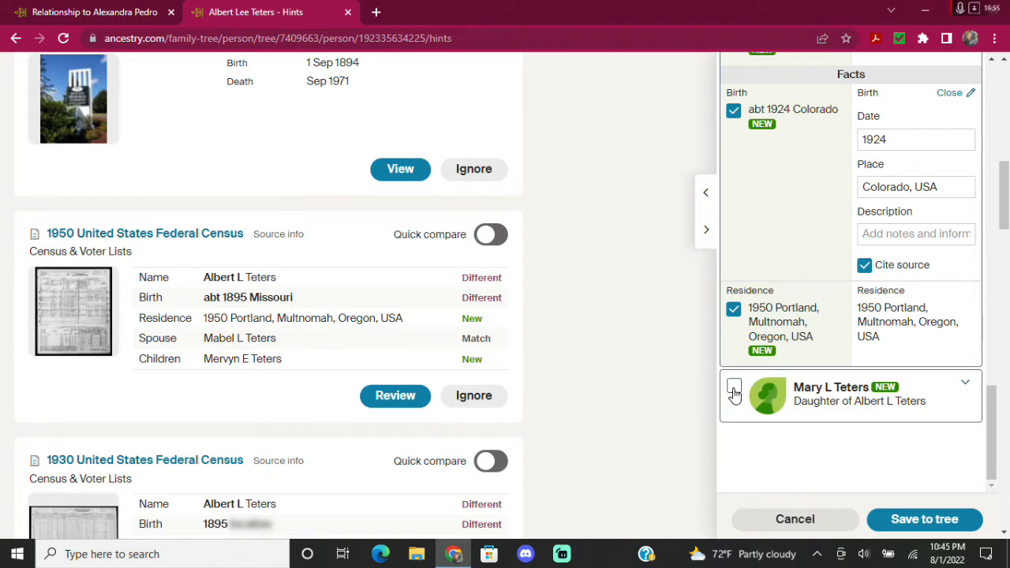
scroll(813, 387, down, 1)
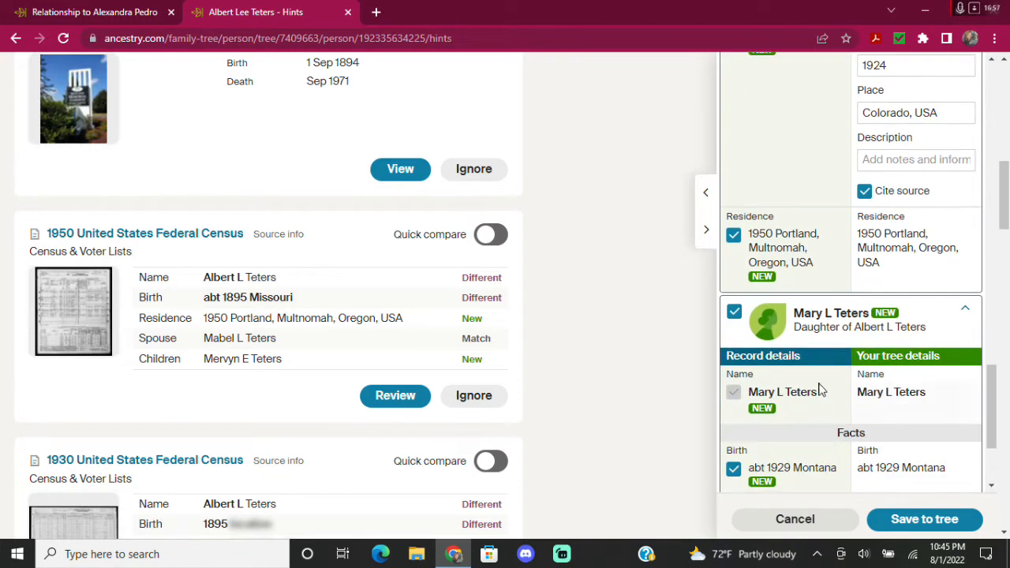
scroll(835, 374, up, 1)
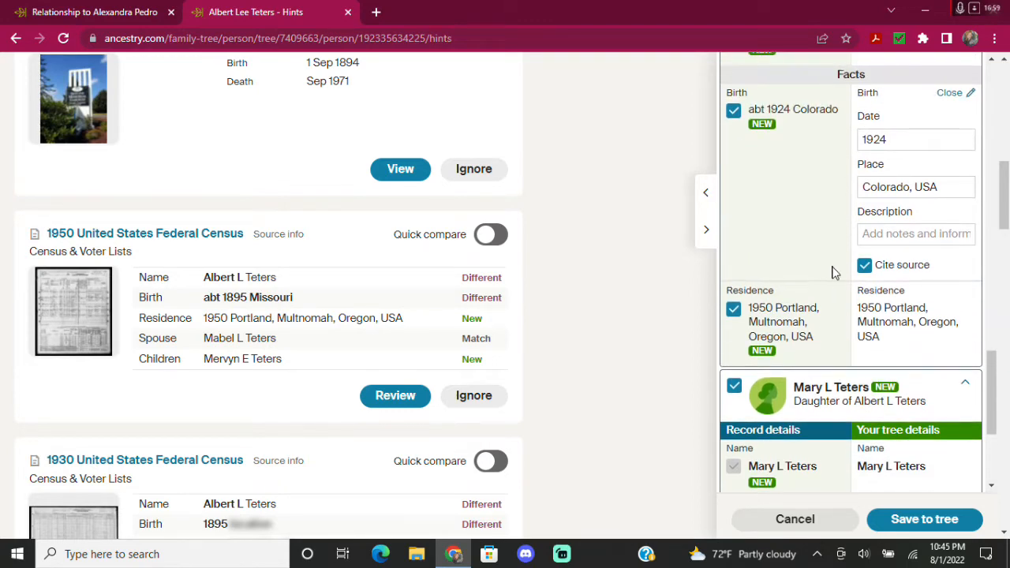
scroll(841, 266, up, 2)
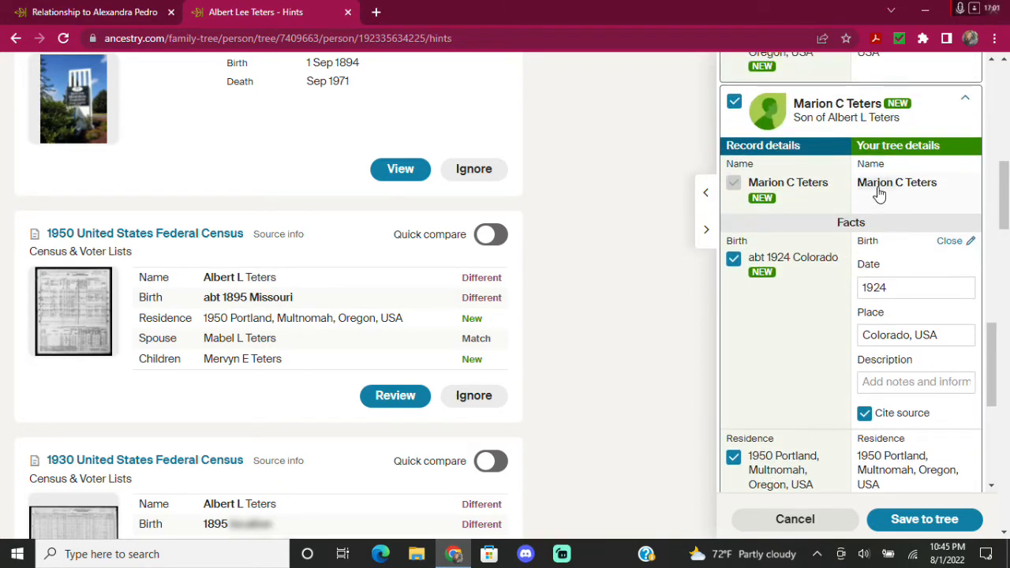
click(110, 11)
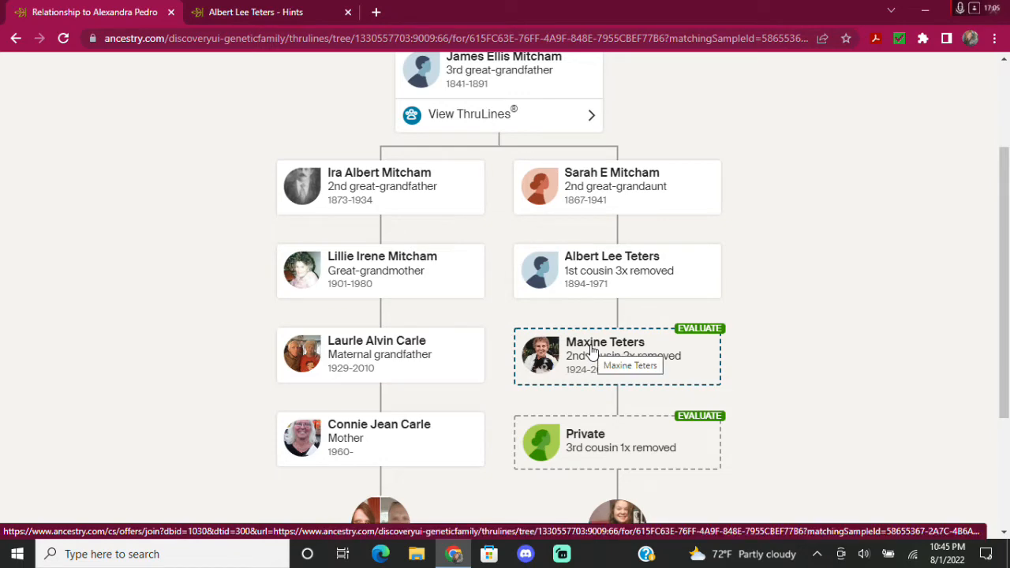
click(249, 13)
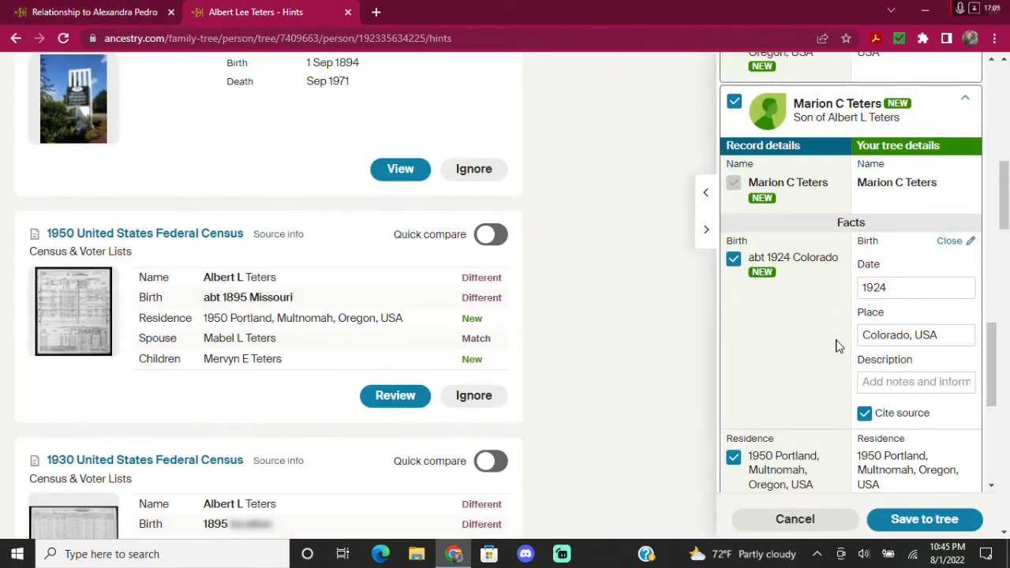
Change the daughter's birth date to plain 1929, dropping the 'abt' qualifier.
scroll(836, 347, down, 4)
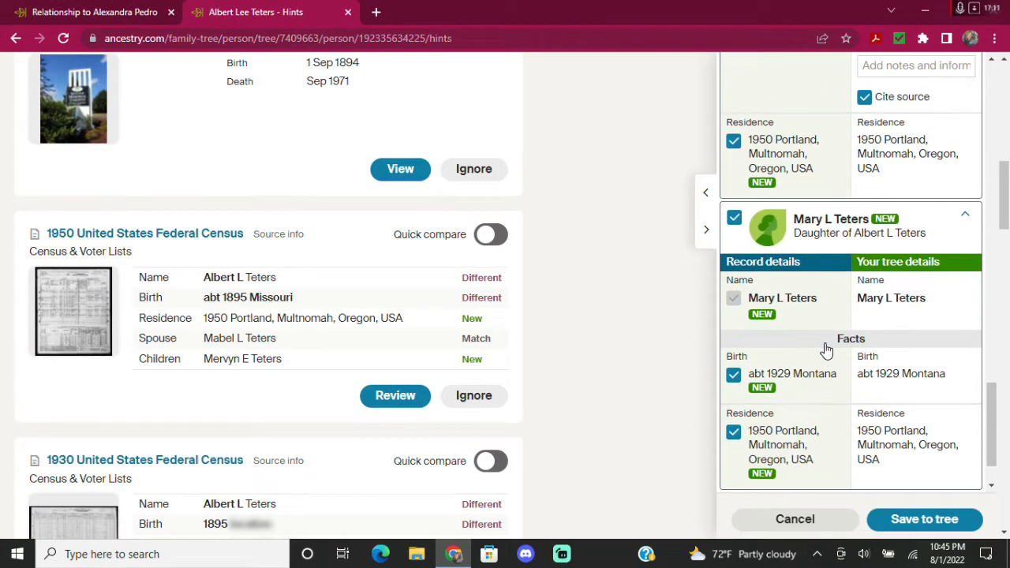
scroll(826, 350, down, 1)
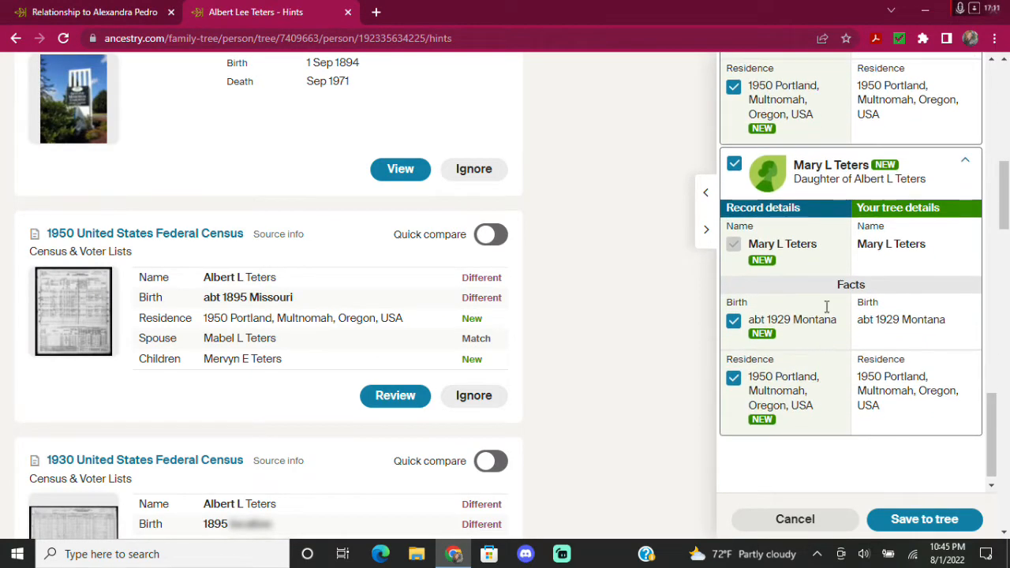
click(887, 319)
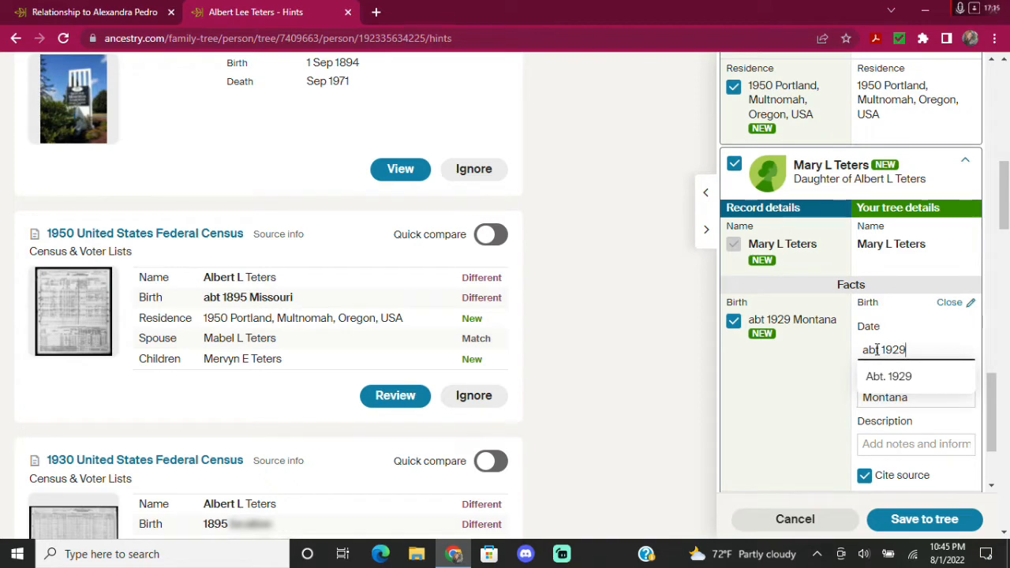
key(BackSpace)
key(BackSpace)
key(BackSpace)
key(BackSpace)
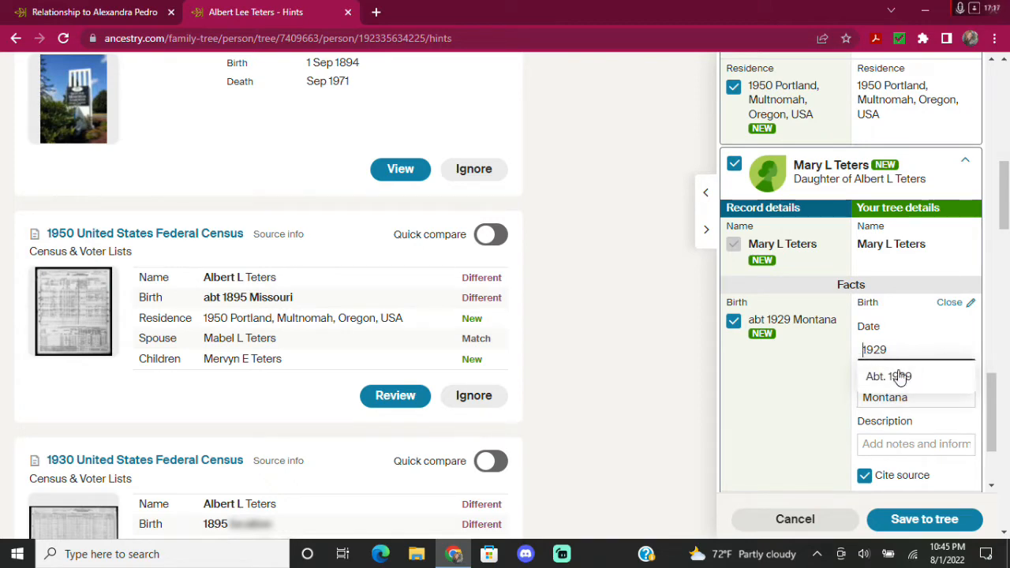
click(776, 385)
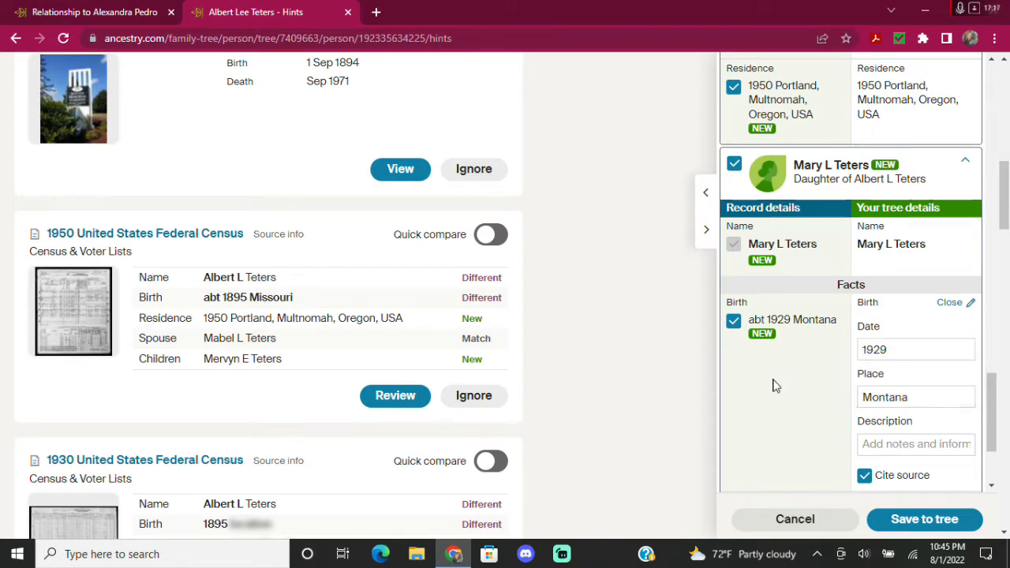
click(101, 13)
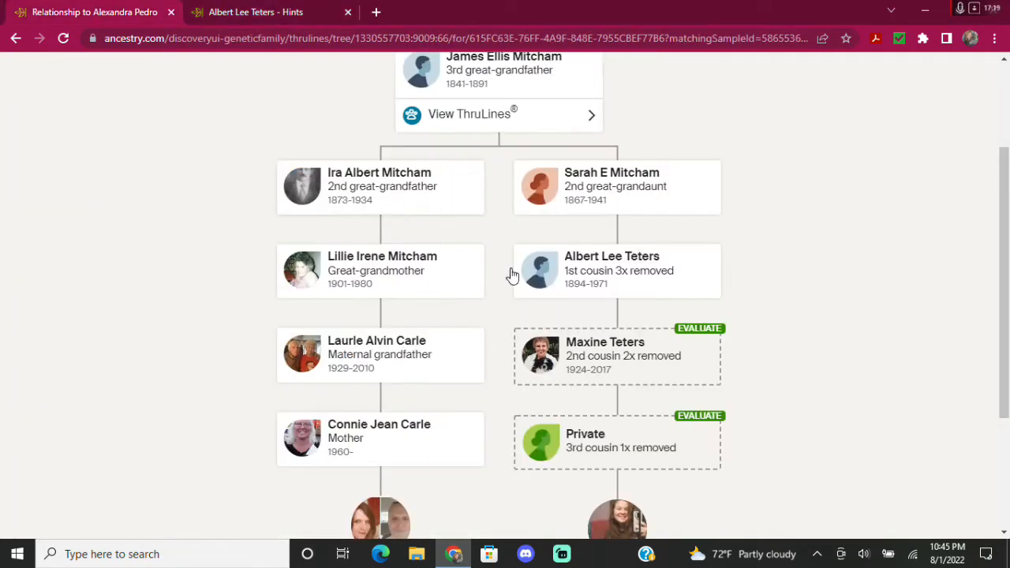
click(245, 9)
Set the daughter's birthplace to Montana, USA.
scroll(828, 261, up, 5)
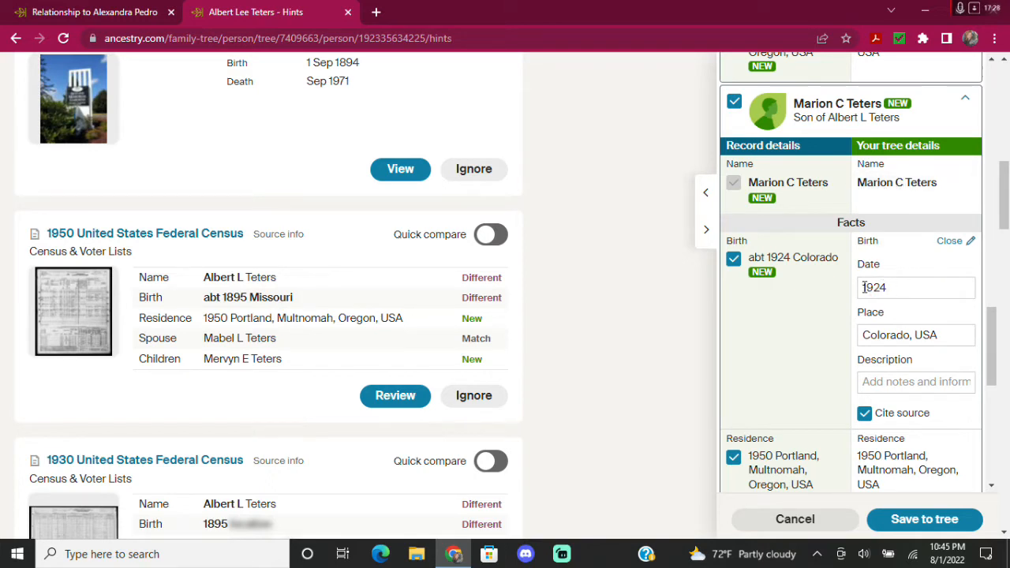
scroll(899, 346, down, 3)
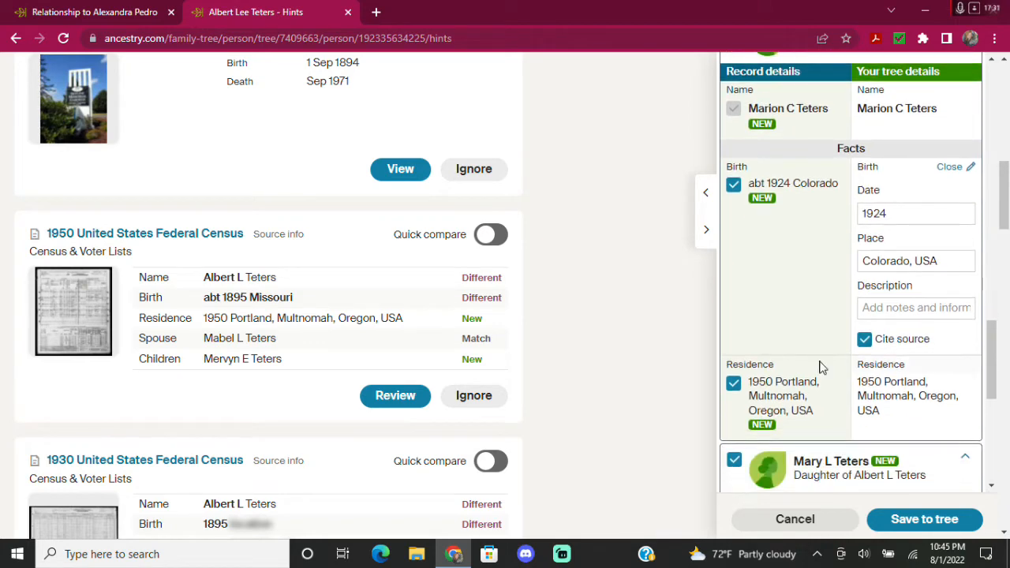
scroll(845, 313, down, 3)
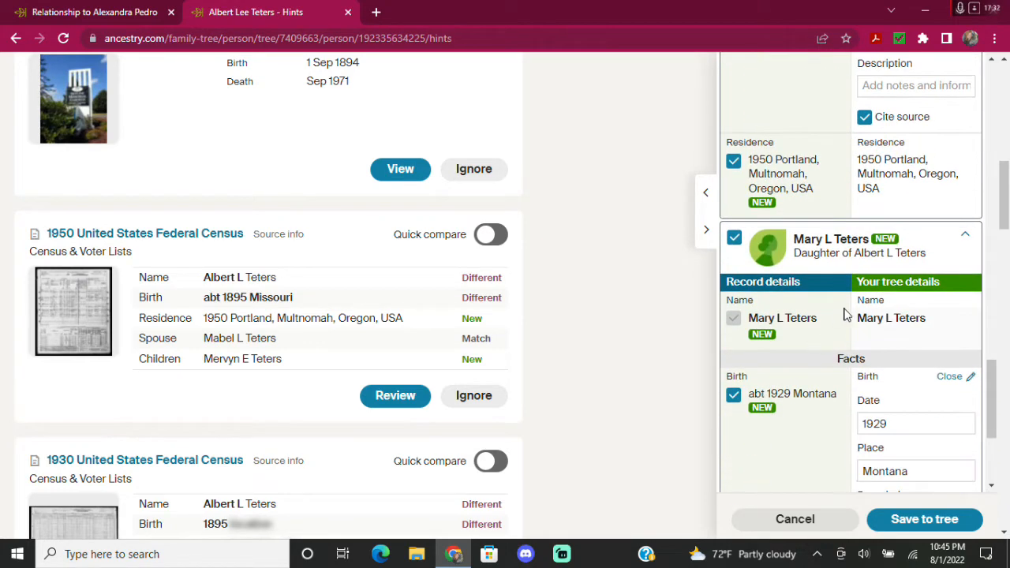
click(938, 322)
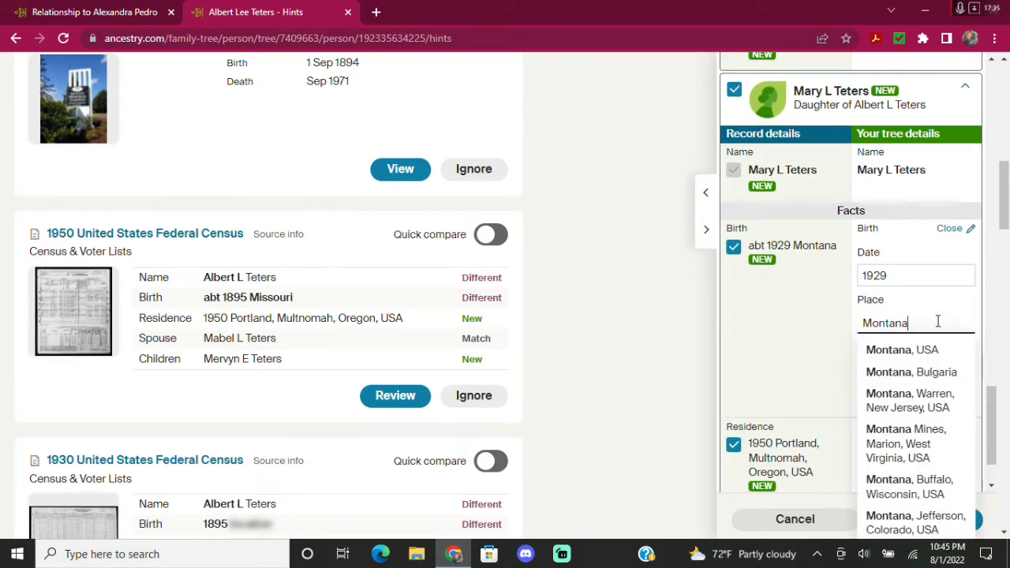
click(918, 350)
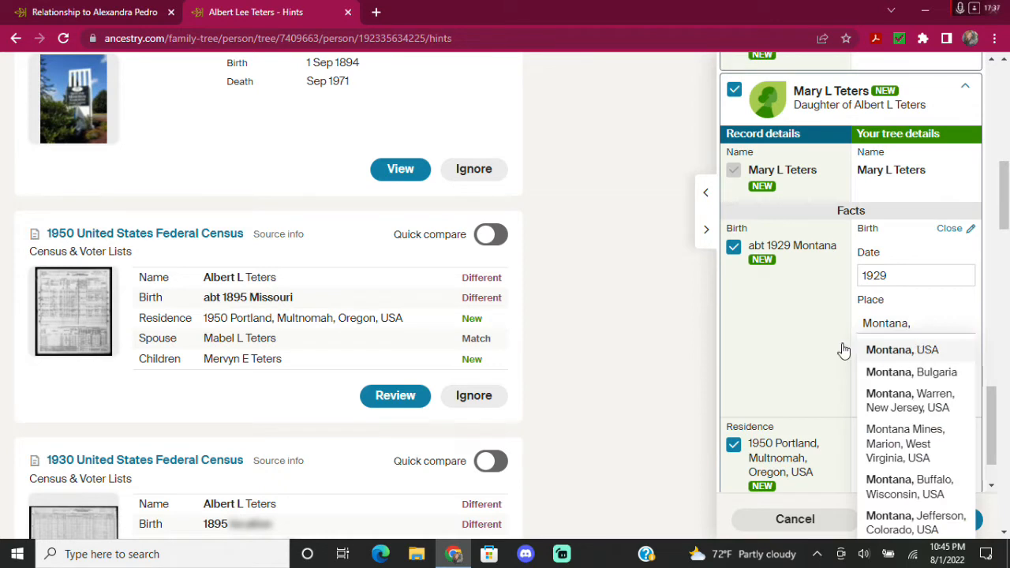
scroll(787, 329, down, 2)
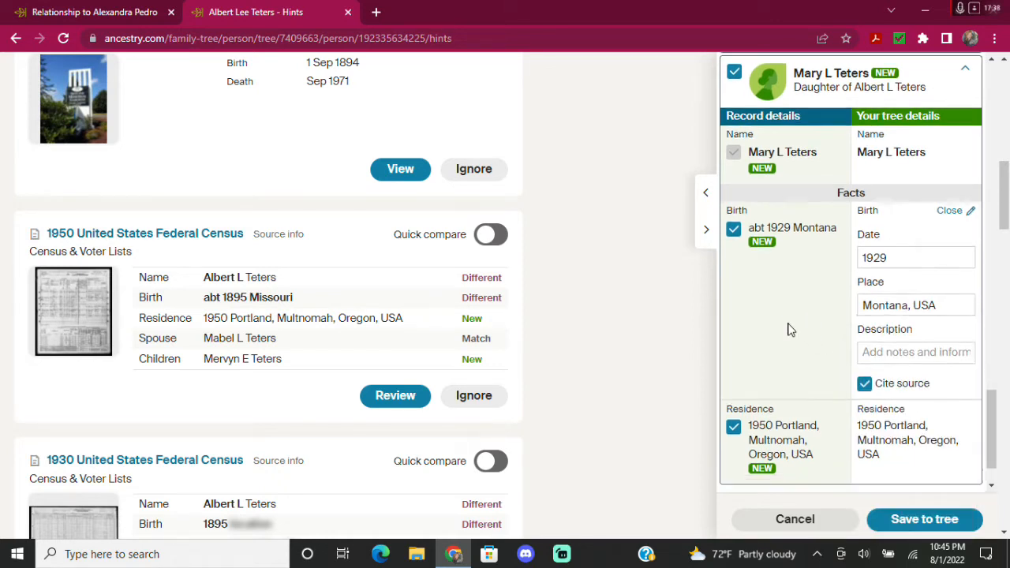
click(954, 515)
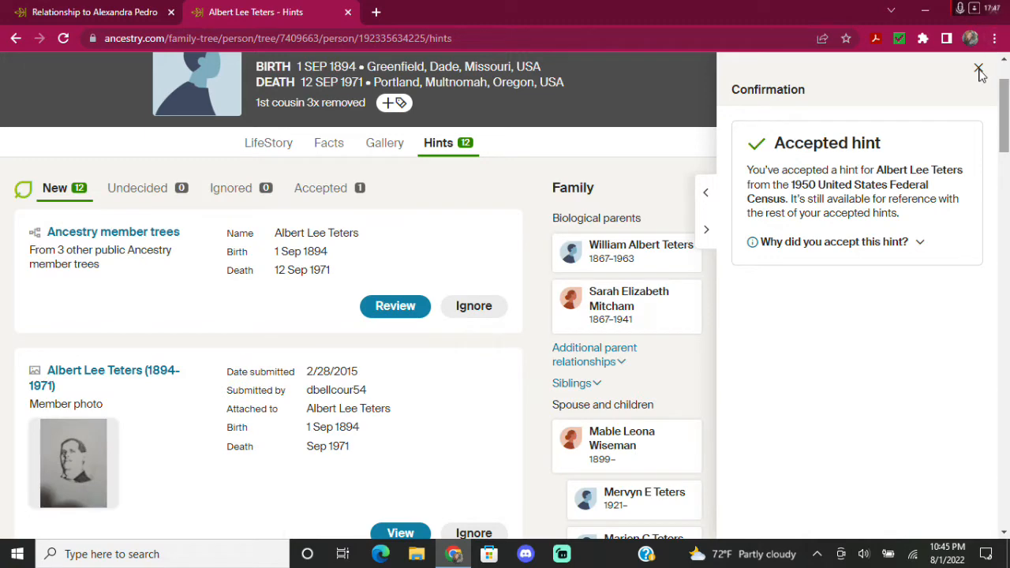
click(979, 68)
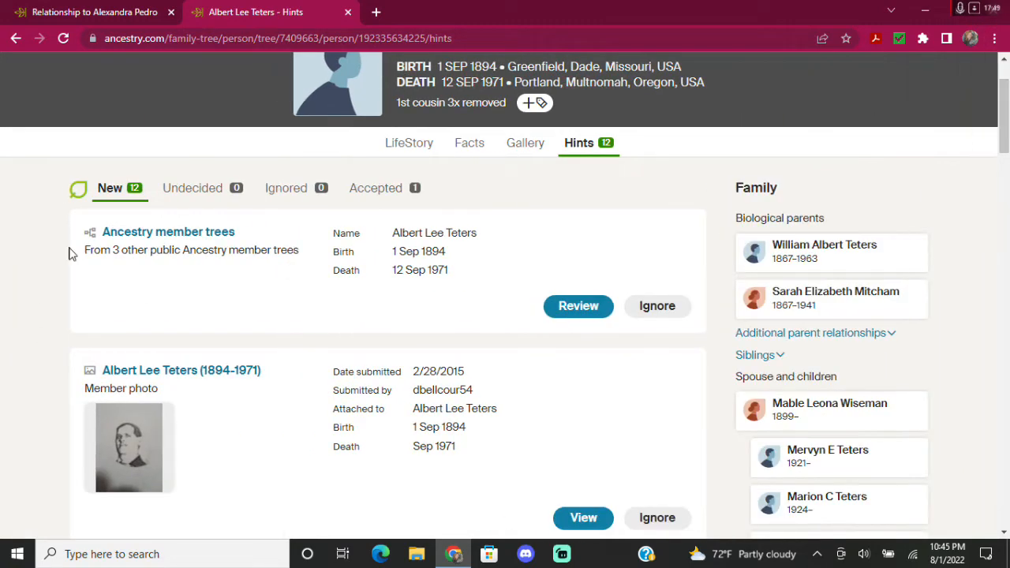
click(95, 20)
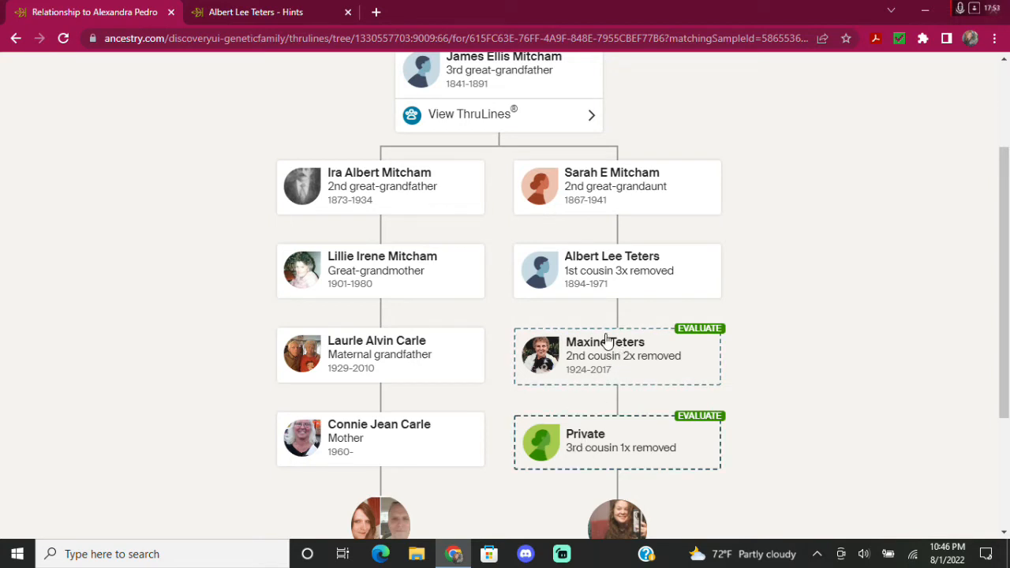
scroll(581, 455, down, 1)
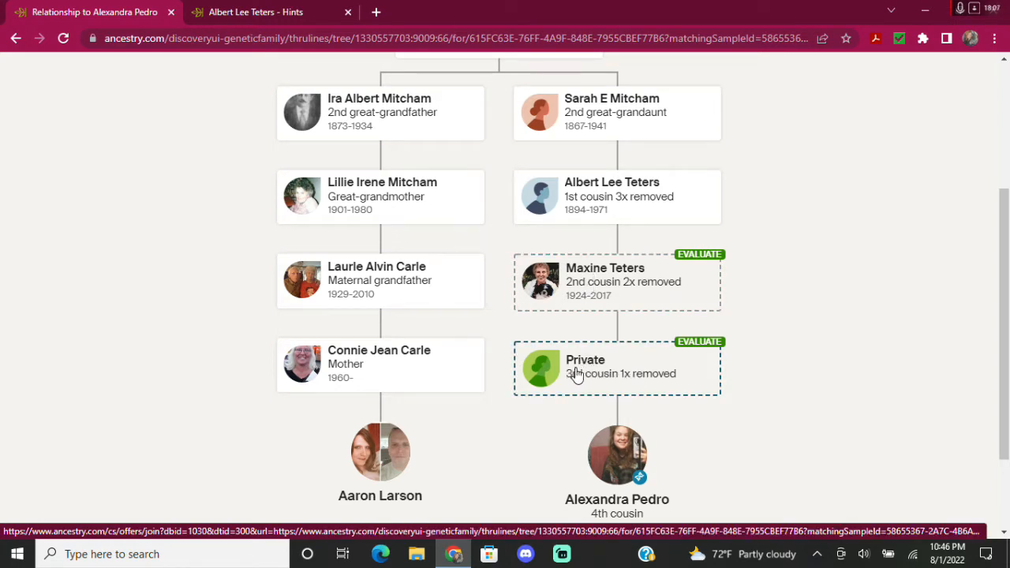
click(256, 14)
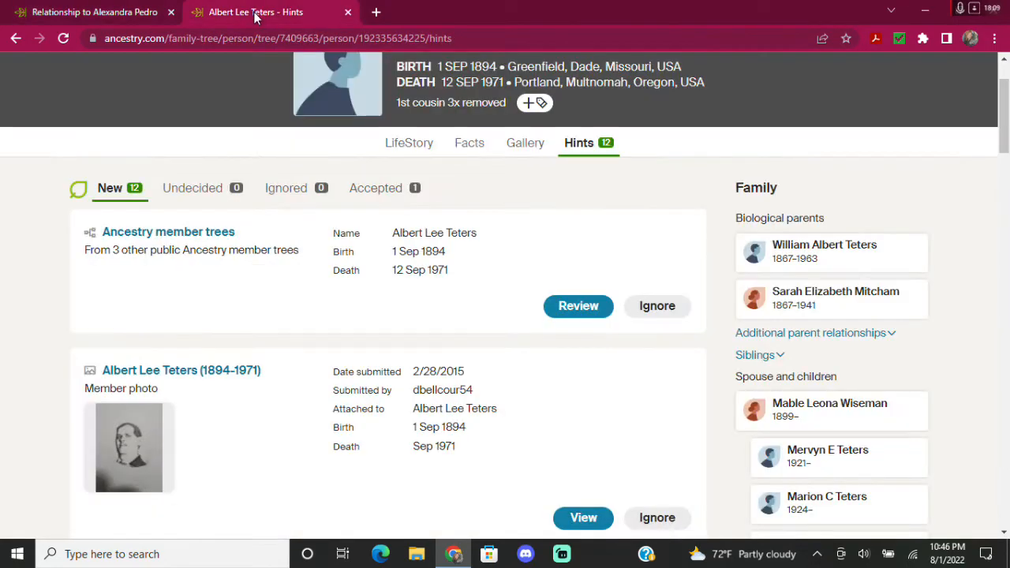
click(91, 13)
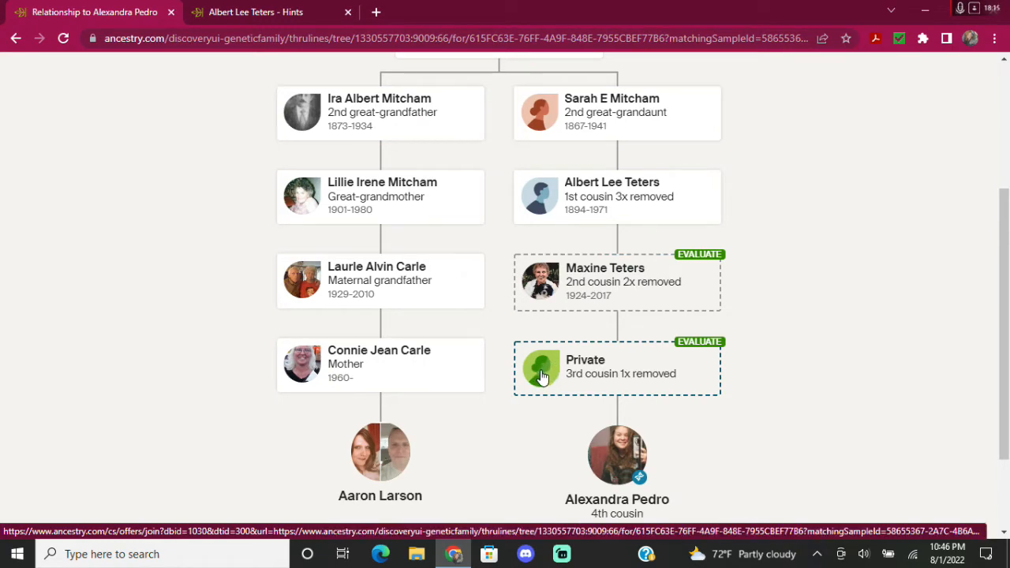
click(260, 14)
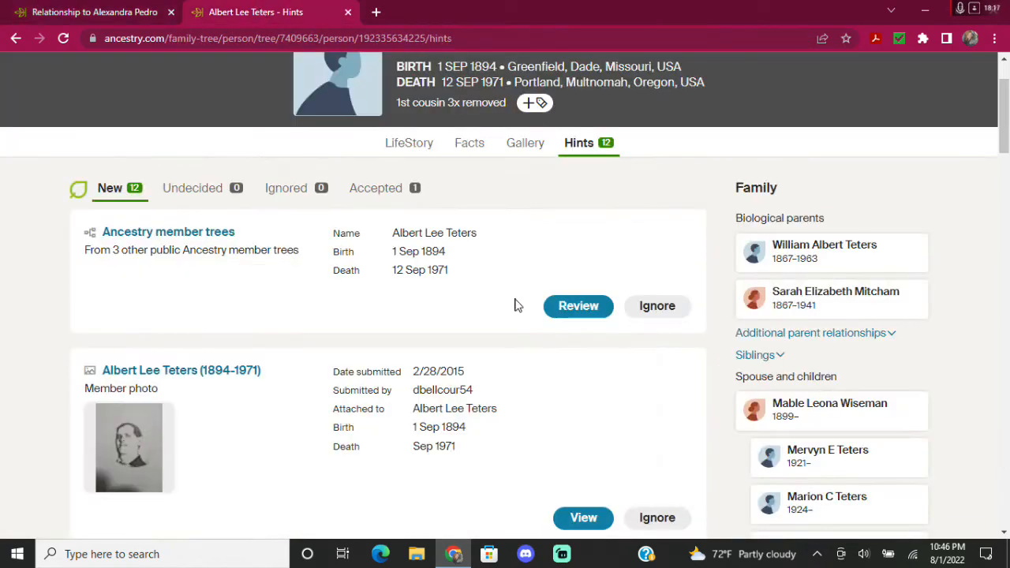
Find the 1940 United States Federal Census hint and open it for review.
scroll(505, 302, down, 1)
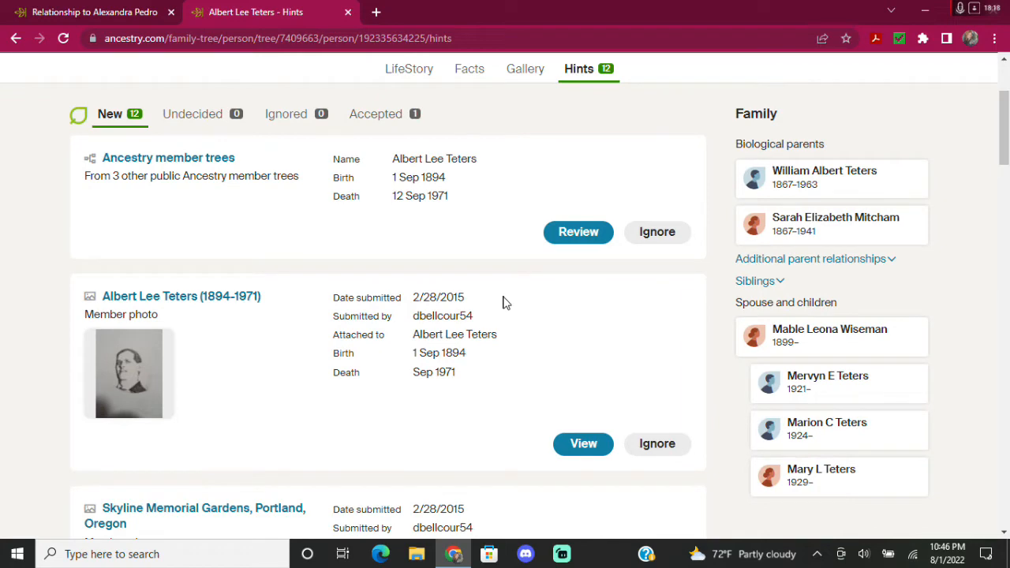
scroll(505, 302, down, 2)
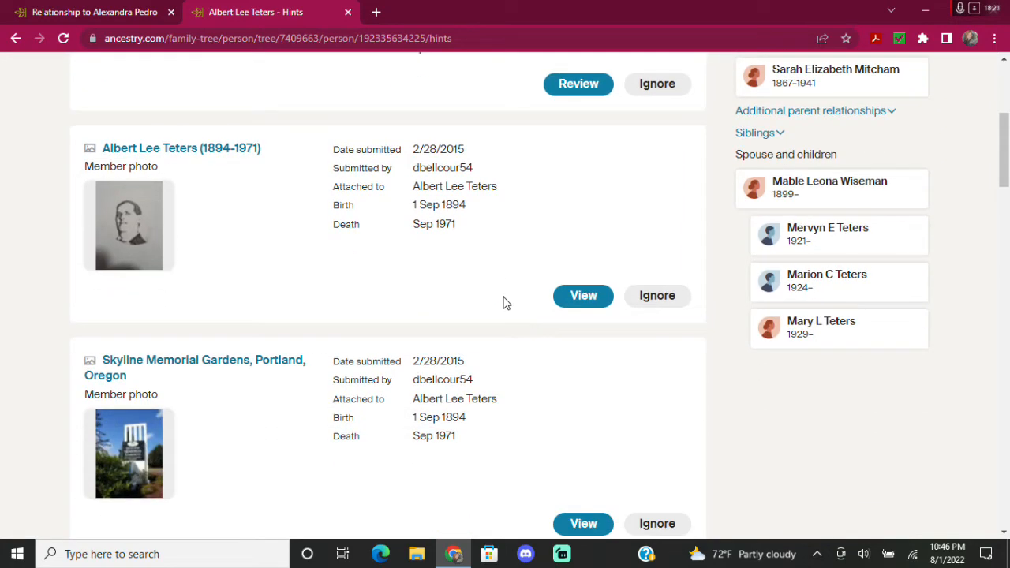
scroll(503, 302, down, 12)
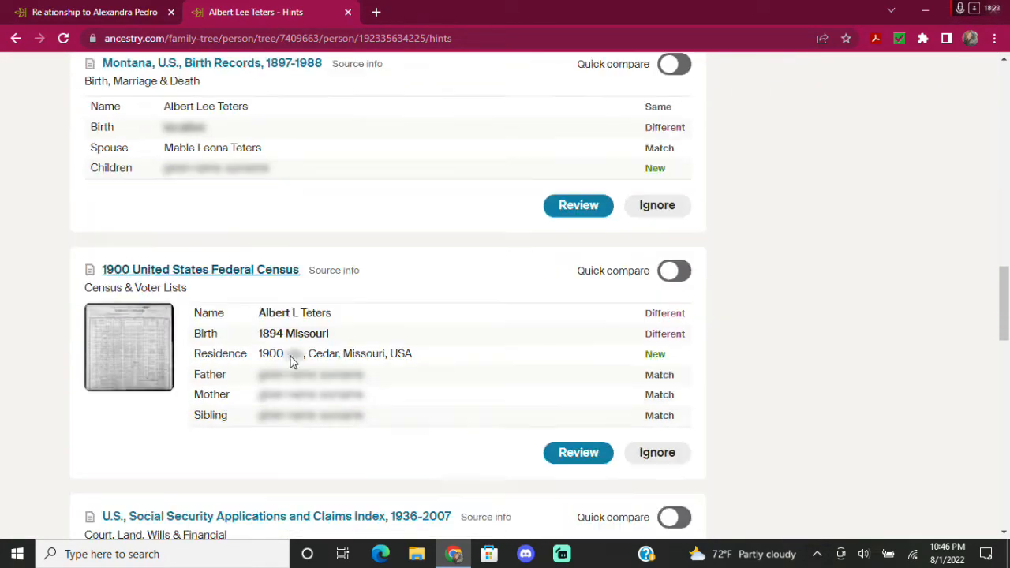
scroll(292, 361, down, 13)
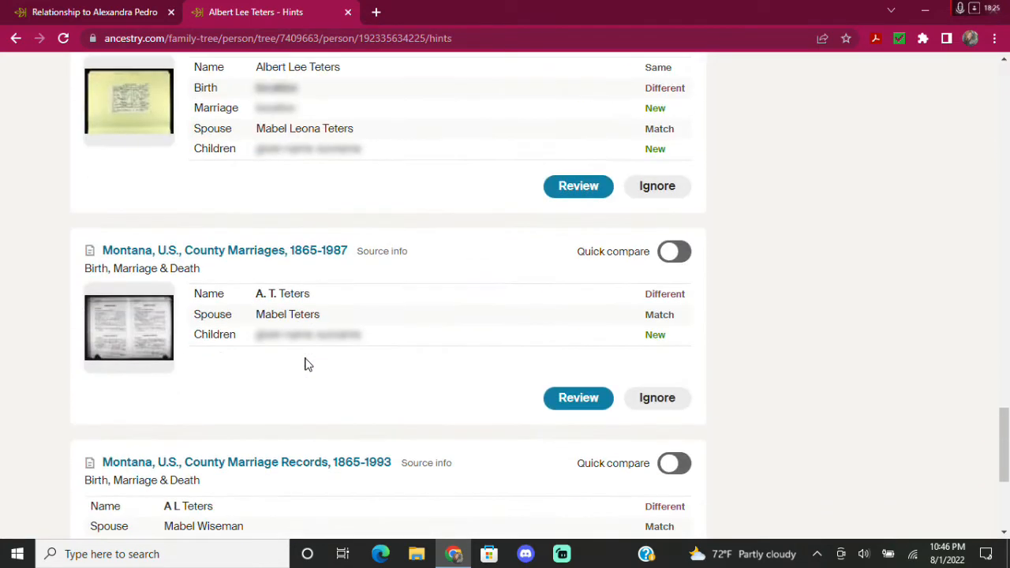
scroll(308, 365, down, 4)
scroll(308, 364, up, 3)
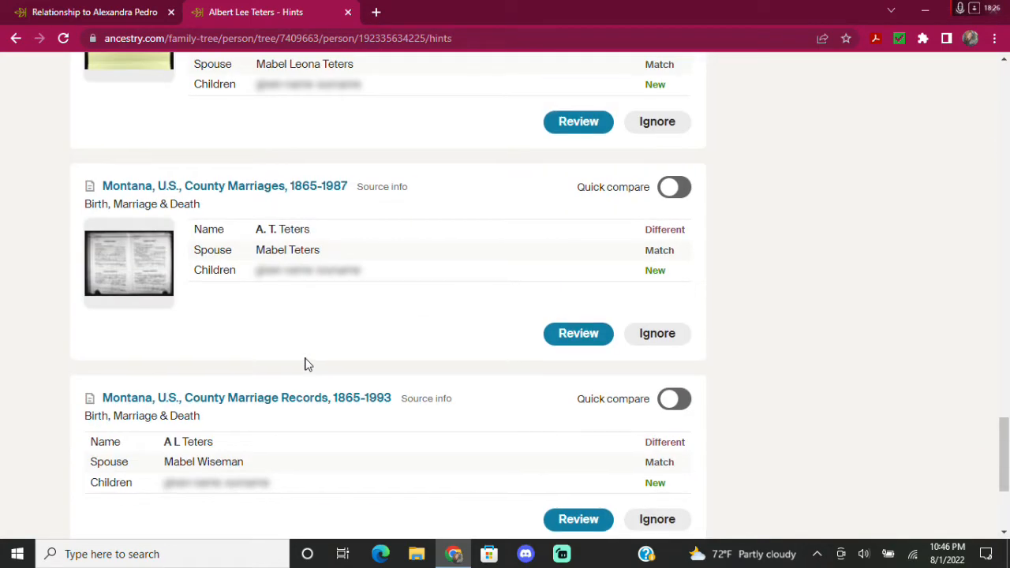
scroll(308, 365, up, 6)
scroll(308, 364, up, 8)
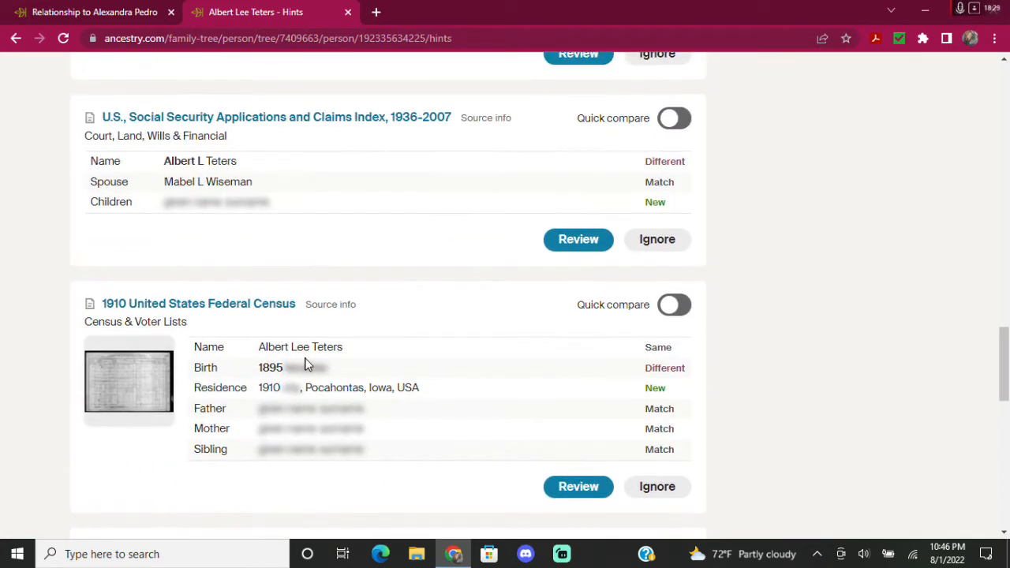
scroll(308, 364, up, 3)
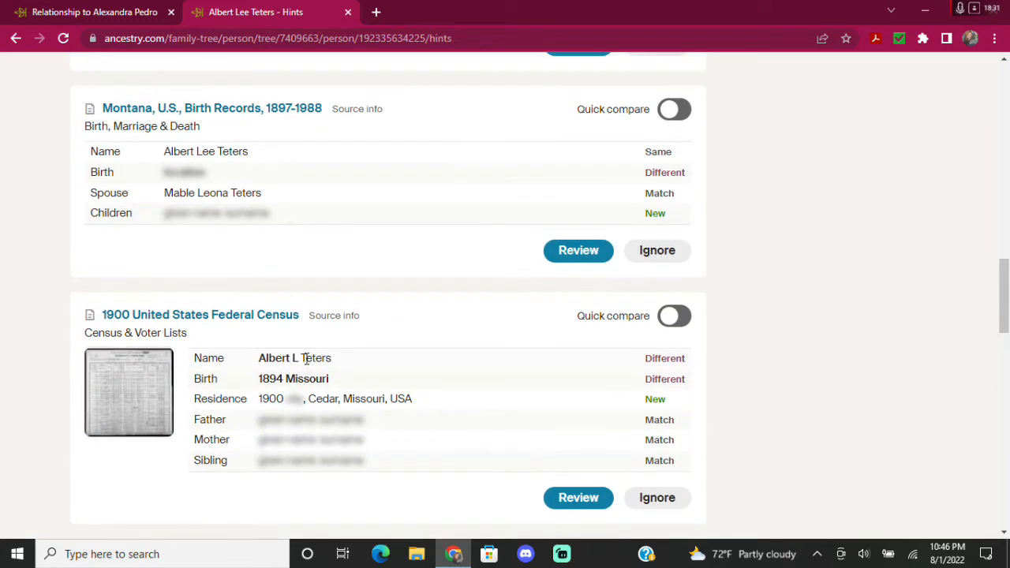
scroll(308, 365, up, 1)
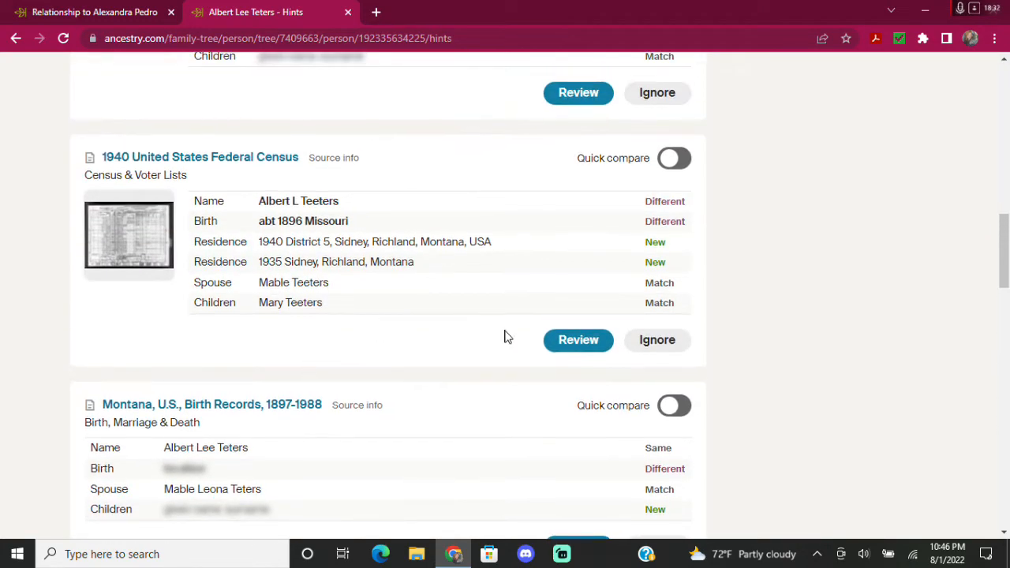
click(582, 347)
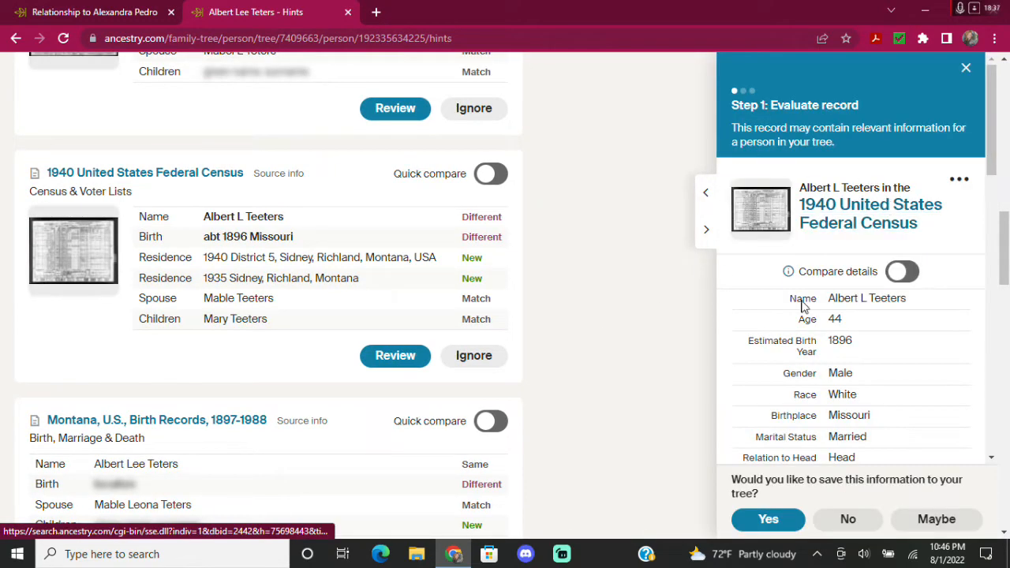
Look through the 1940 census record details and its nine-member household.
scroll(863, 394, down, 3)
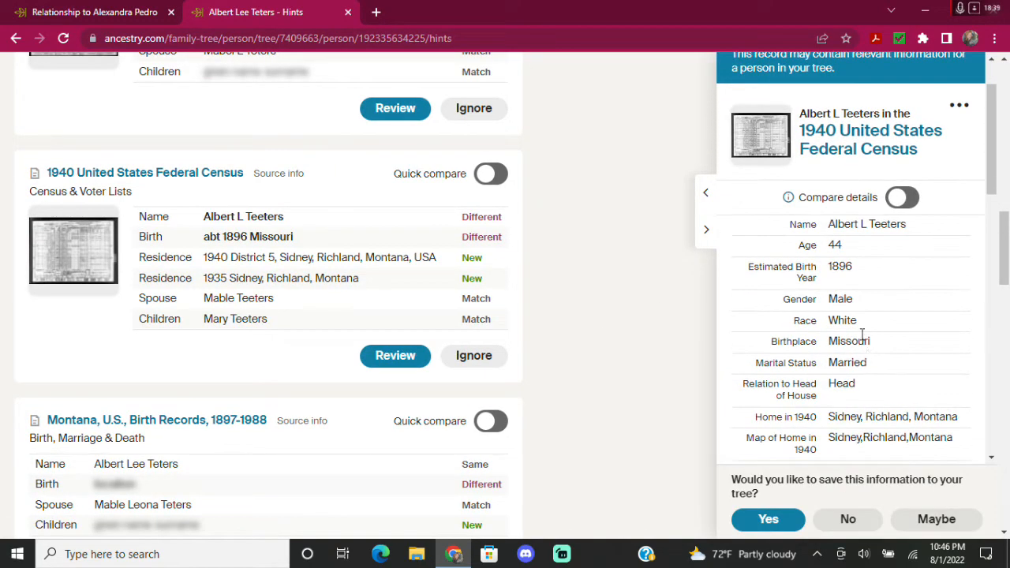
scroll(838, 229, down, 8)
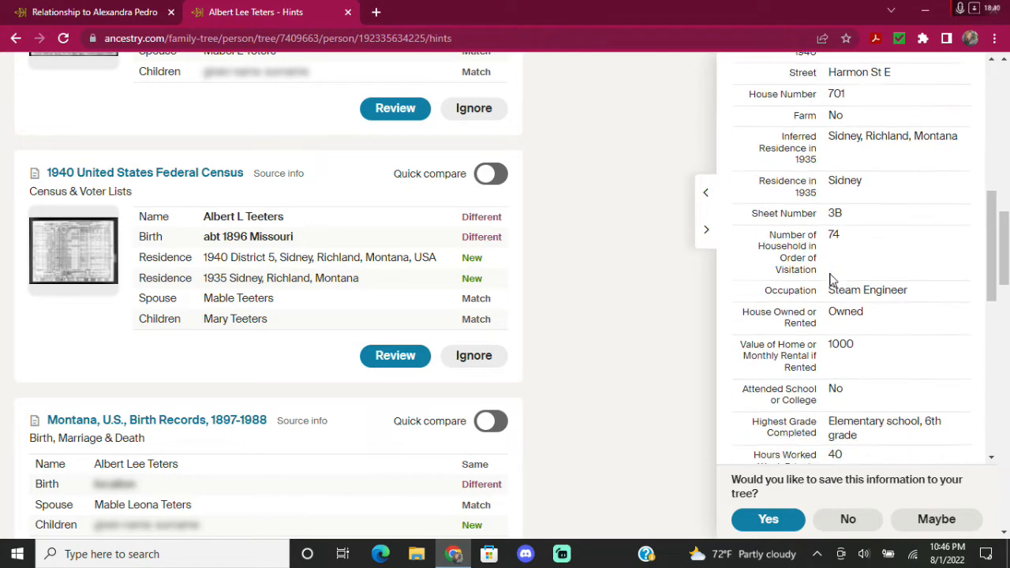
scroll(813, 284, down, 1)
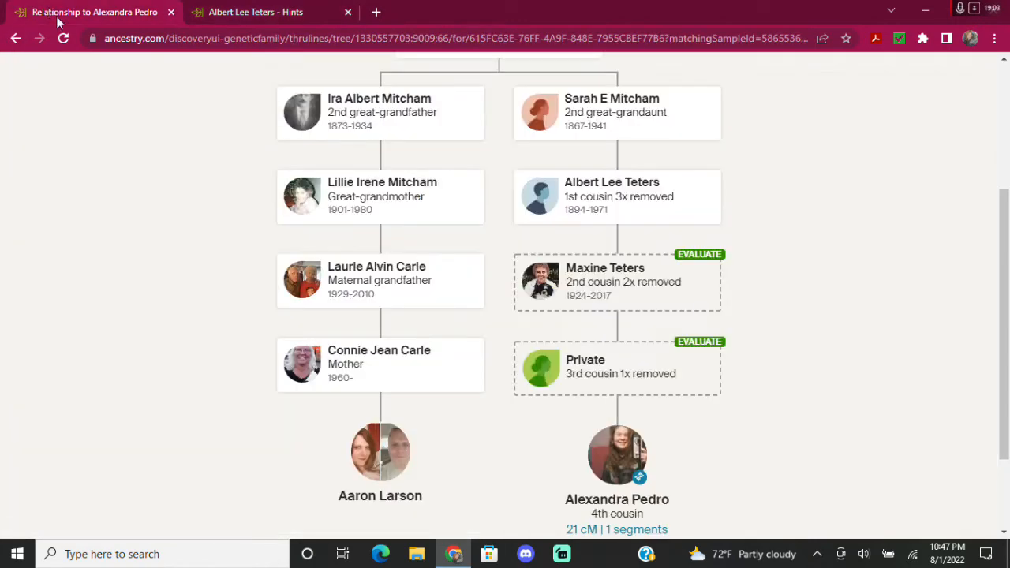
click(55, 14)
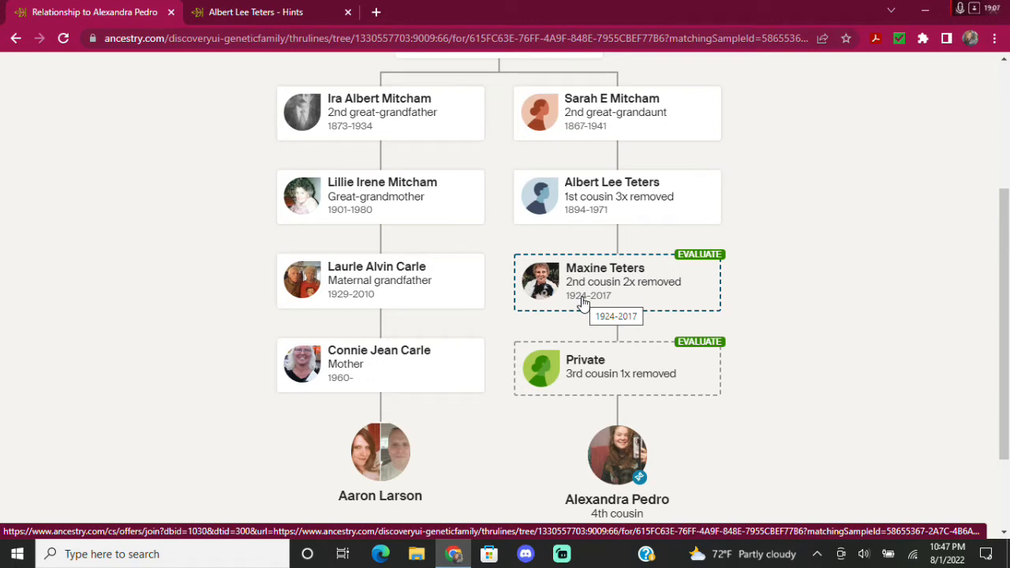
click(281, 13)
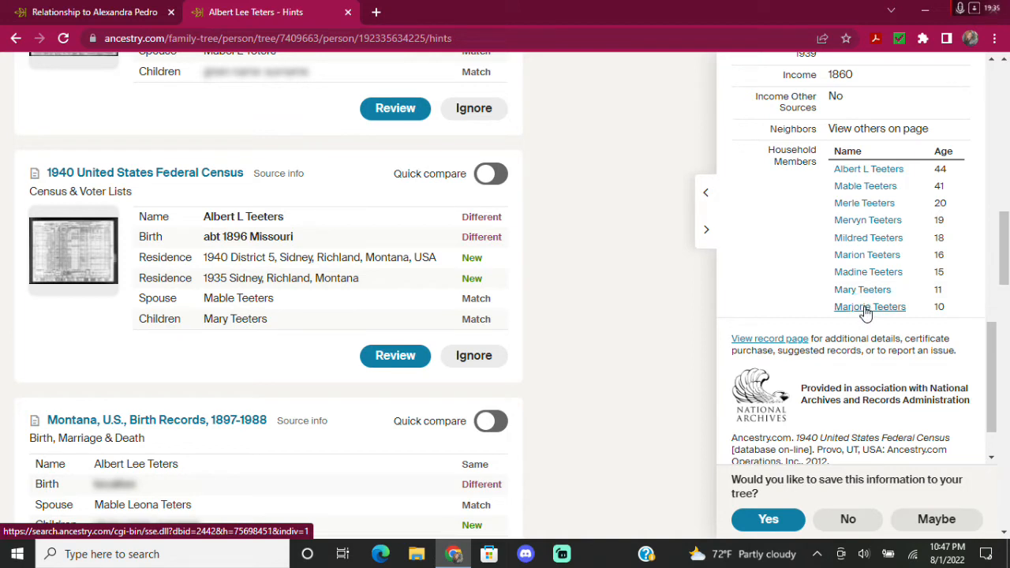
scroll(794, 265, down, 2)
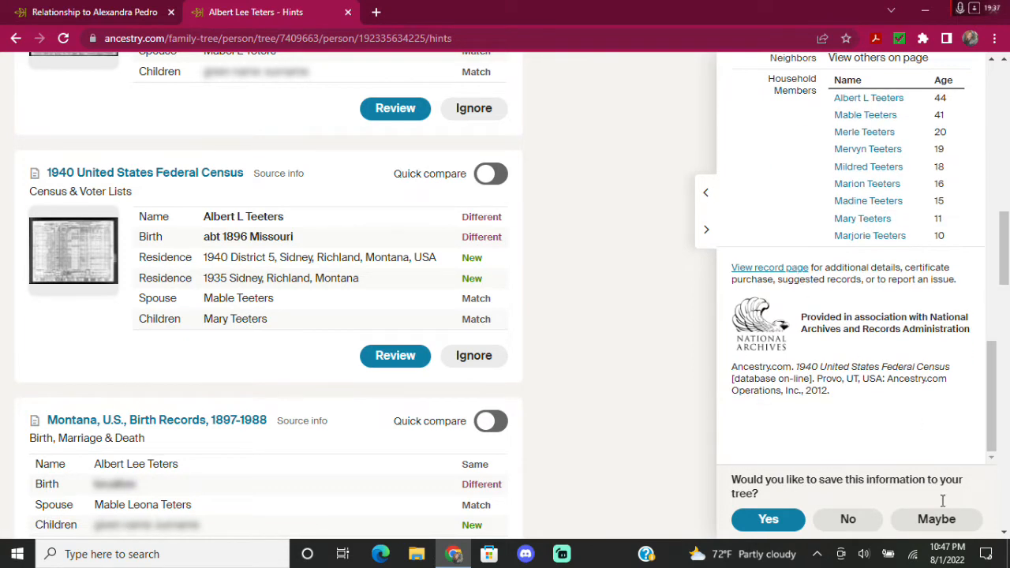
Agree to save the 1940 census information and open the tree's existing birth fact.
click(769, 522)
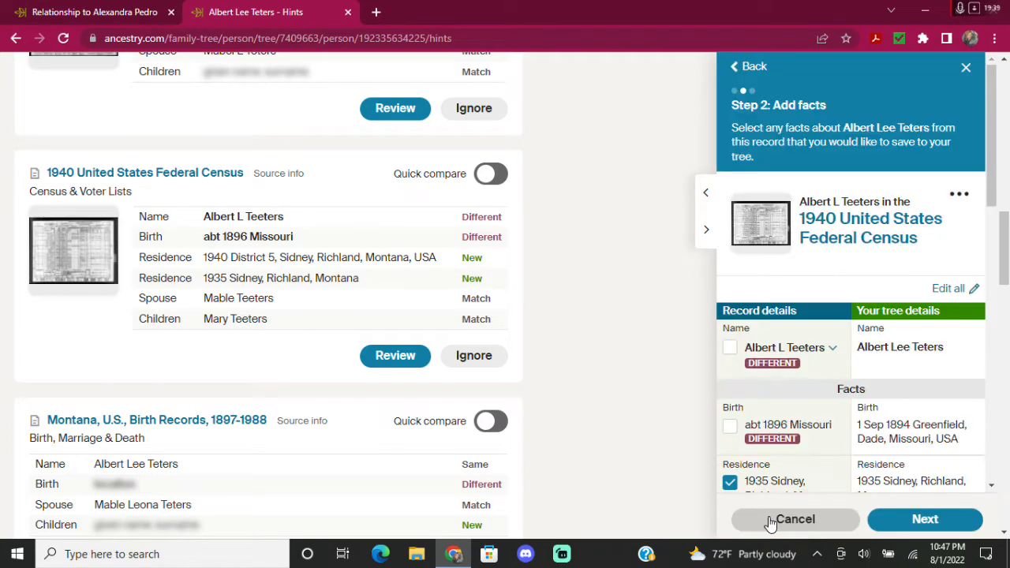
scroll(860, 293, down, 1)
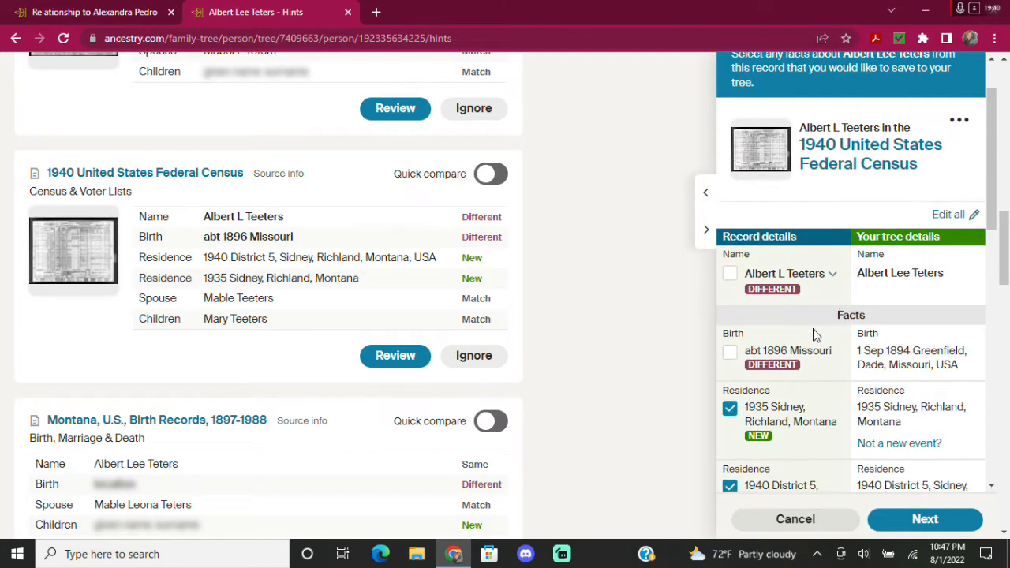
click(887, 356)
click(798, 423)
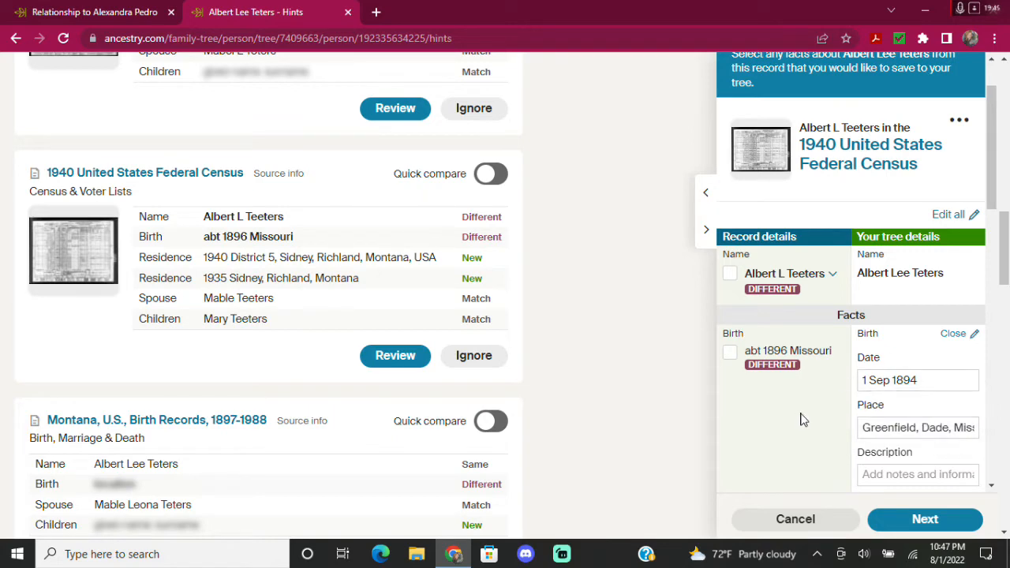
scroll(800, 420, down, 3)
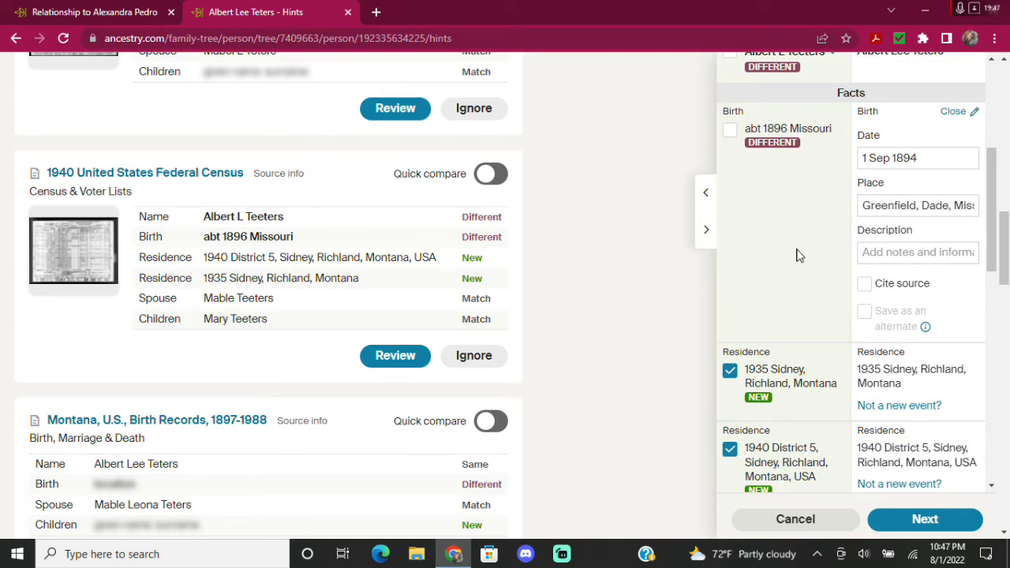
scroll(799, 255, down, 1)
Set the 1935 residence place to 'Sidney, Richland, Montana, USA', then scroll to Spouses and children.
click(898, 314)
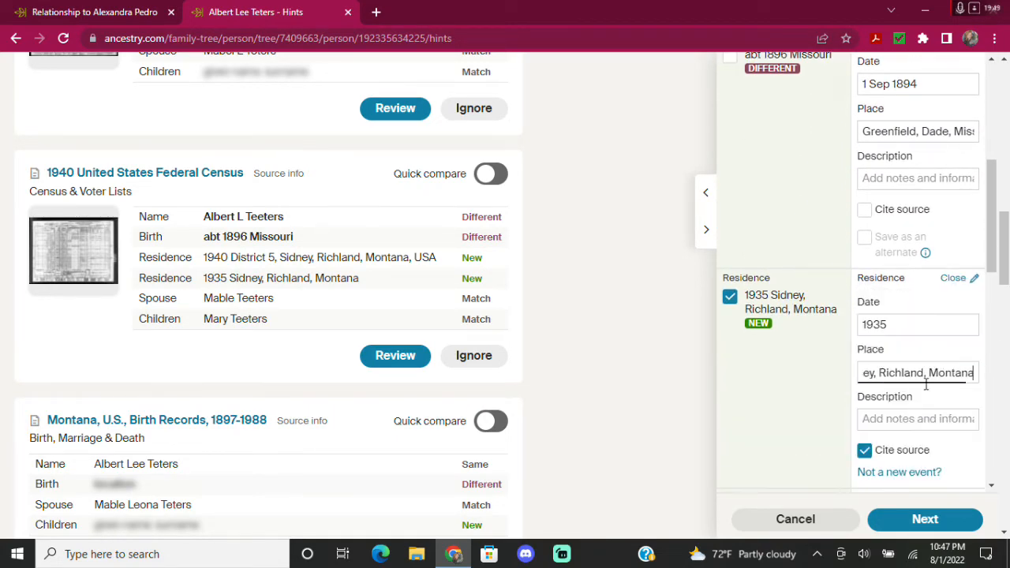
click(913, 410)
scroll(779, 361, down, 1)
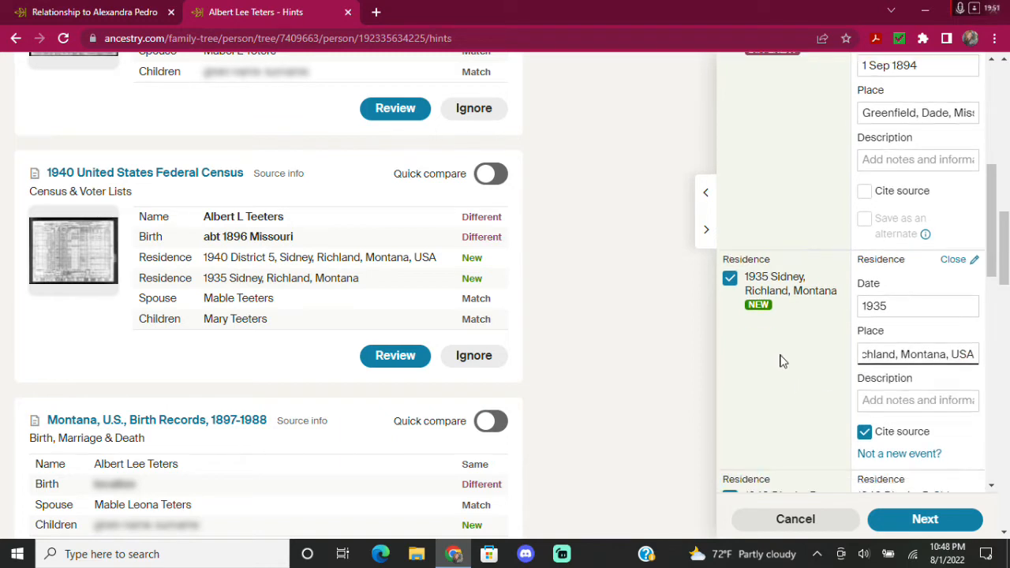
scroll(782, 361, up, 1)
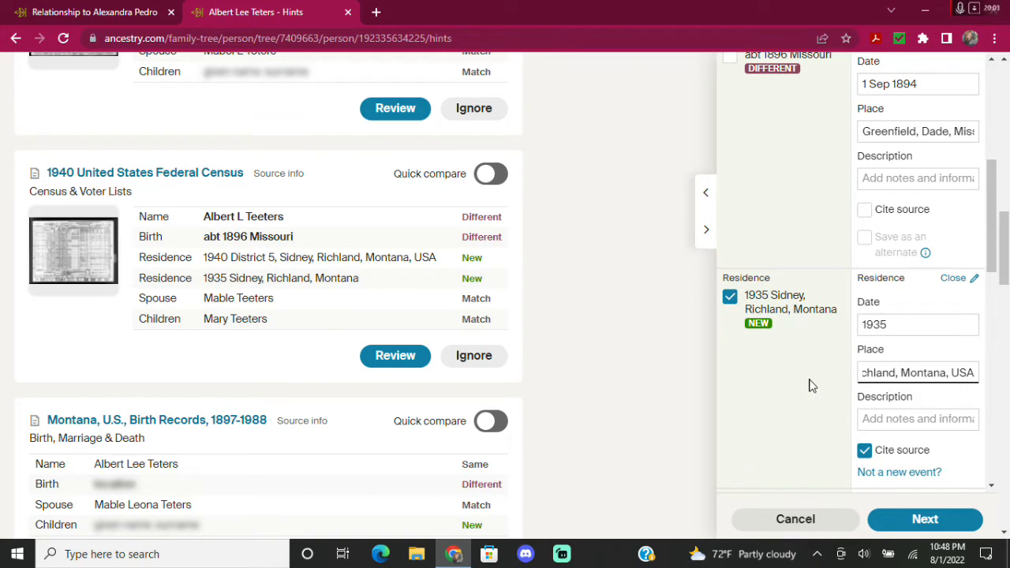
scroll(842, 382, down, 2)
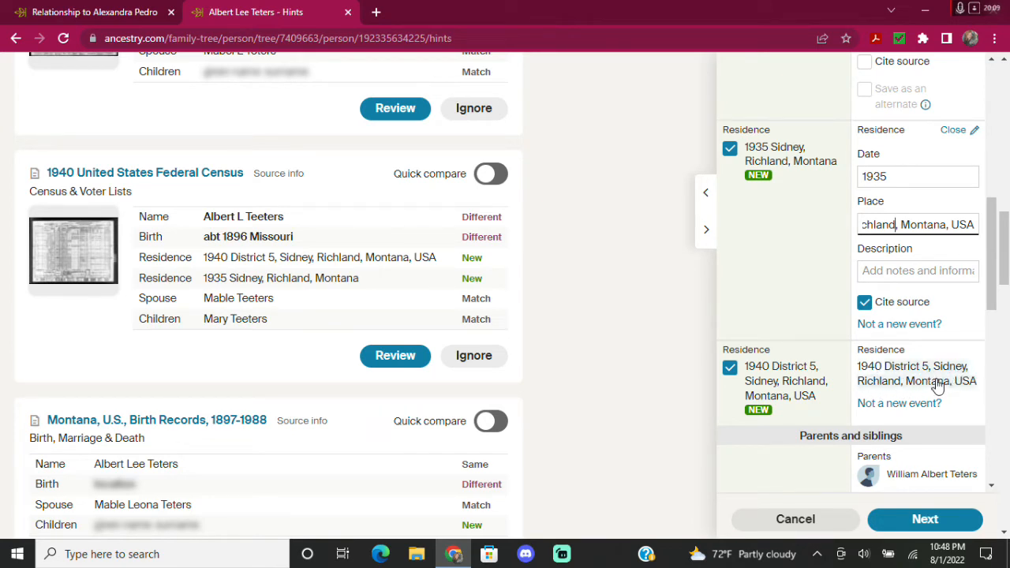
scroll(931, 388, down, 1)
scroll(931, 388, down, 1)
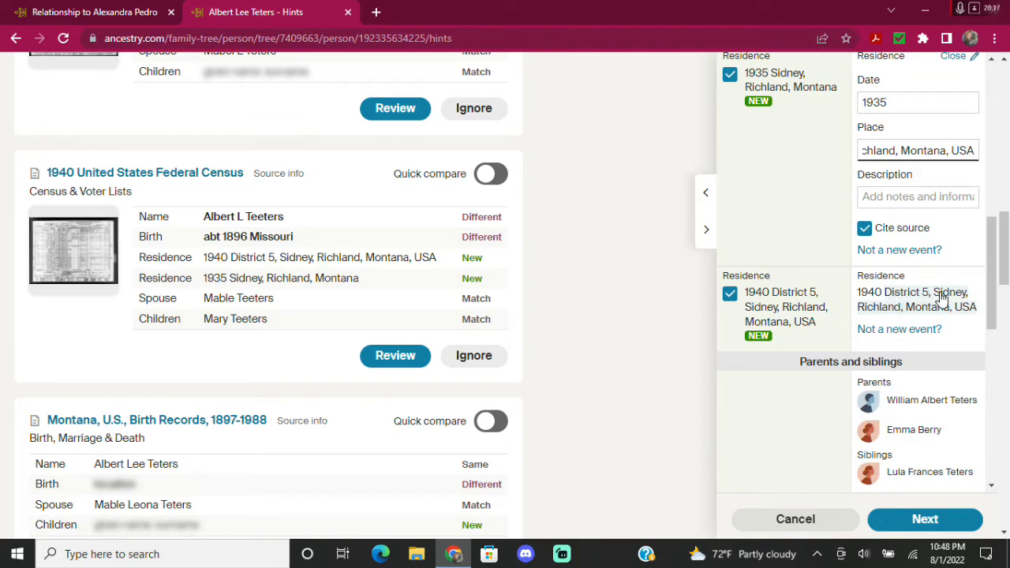
scroll(808, 352, down, 2)
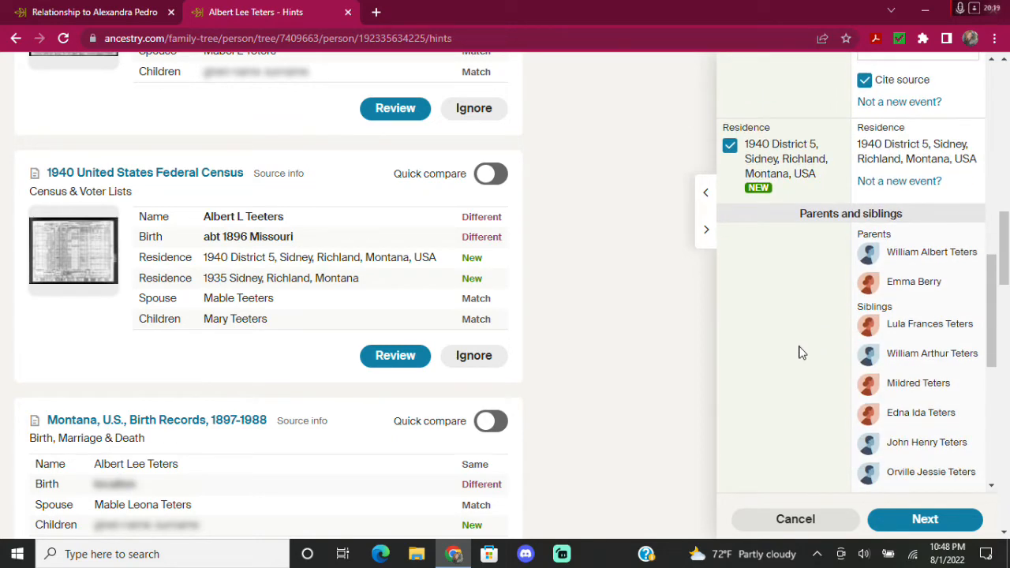
scroll(800, 353, down, 5)
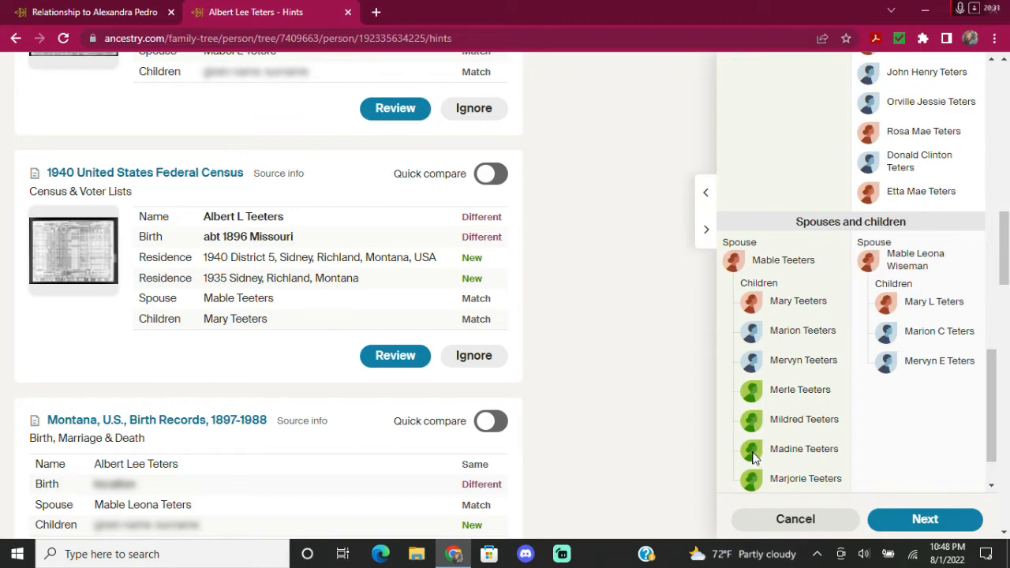
Move past the household list to the screen for adding Albert's spouse and children.
scroll(797, 433, down, 3)
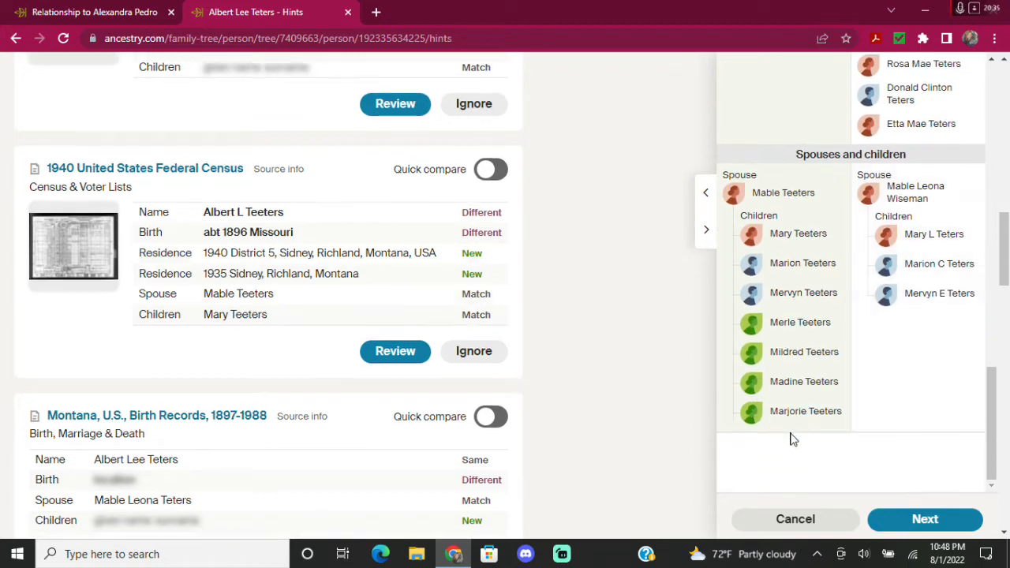
click(925, 519)
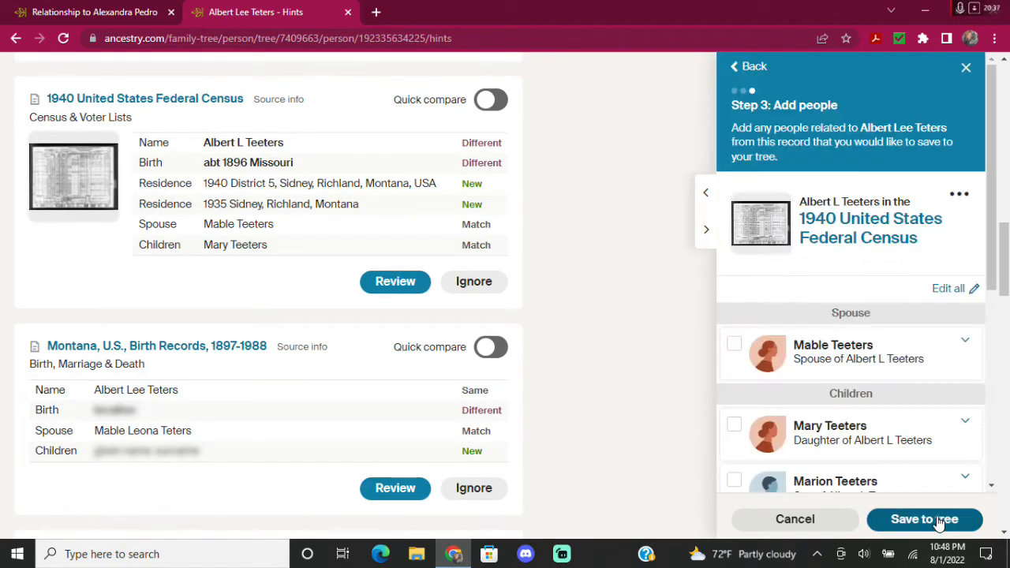
click(734, 348)
scroll(924, 327, down, 2)
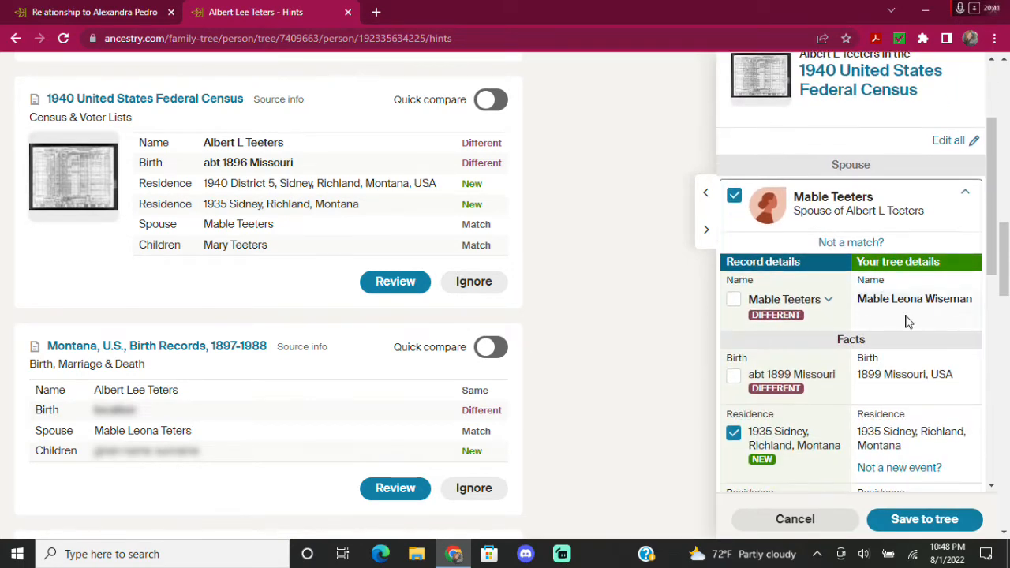
scroll(931, 377, down, 1)
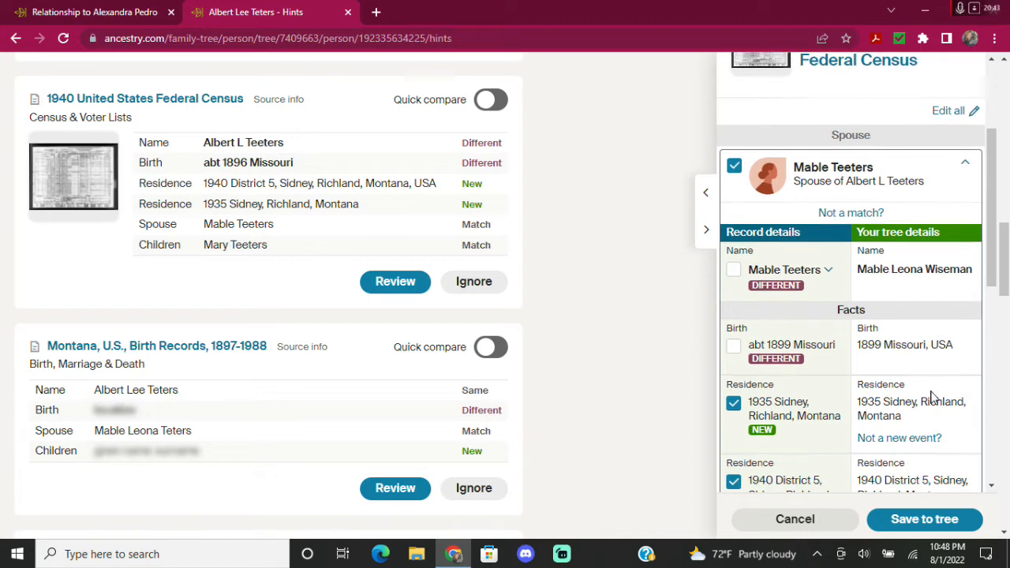
click(896, 377)
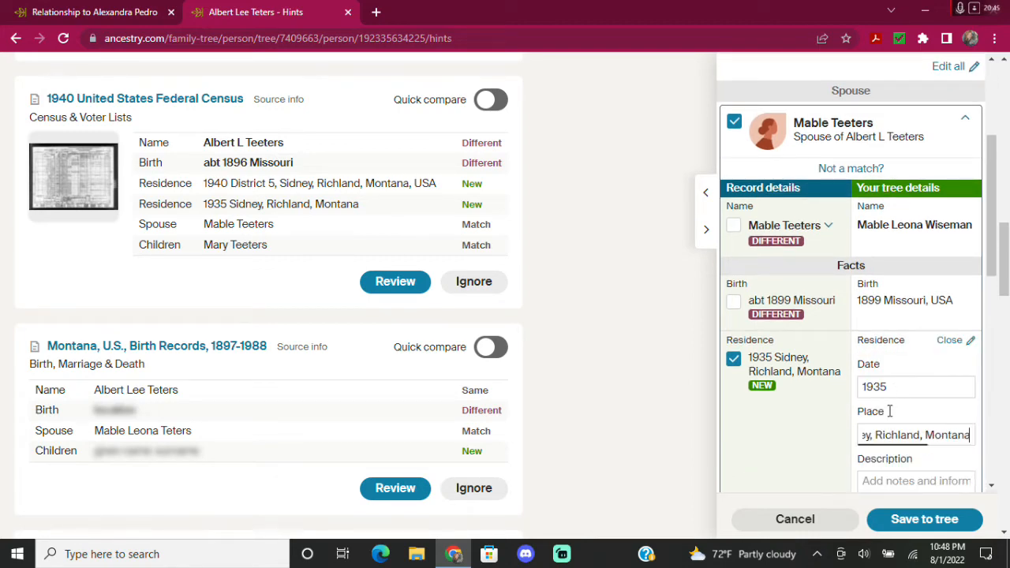
click(897, 469)
scroll(864, 394, down, 2)
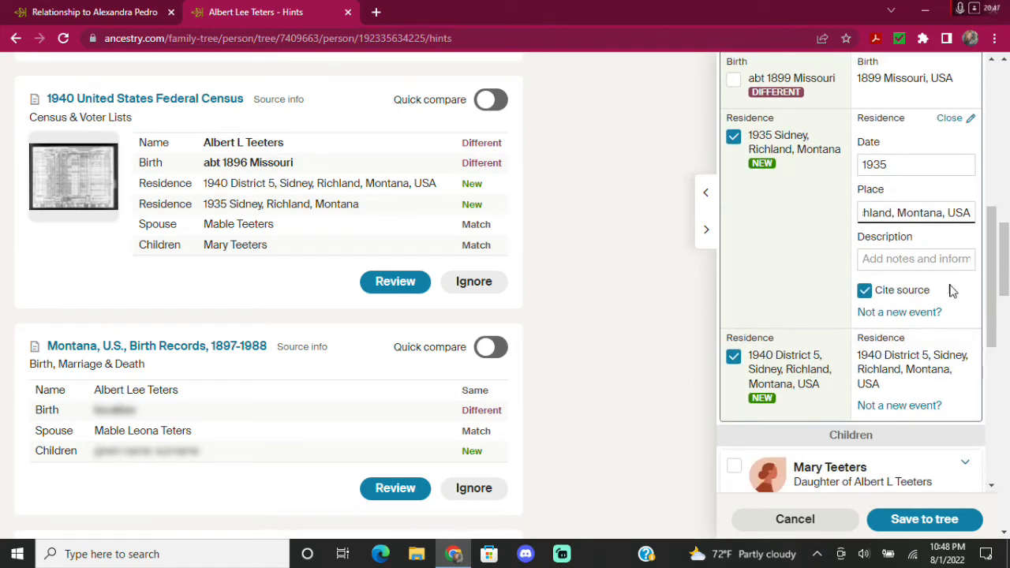
scroll(852, 402, down, 3)
click(735, 246)
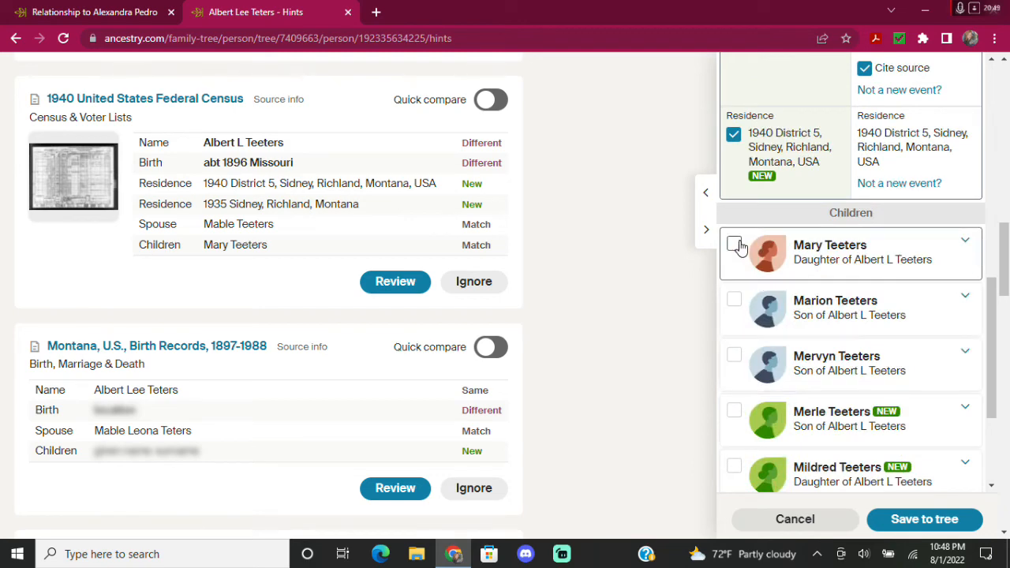
scroll(972, 257, down, 1)
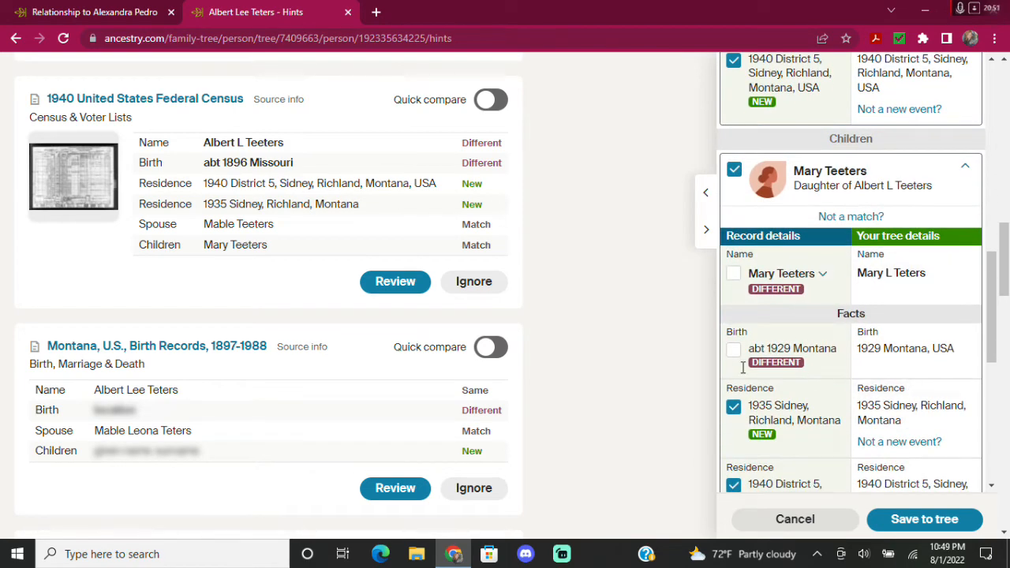
scroll(884, 351, down, 1)
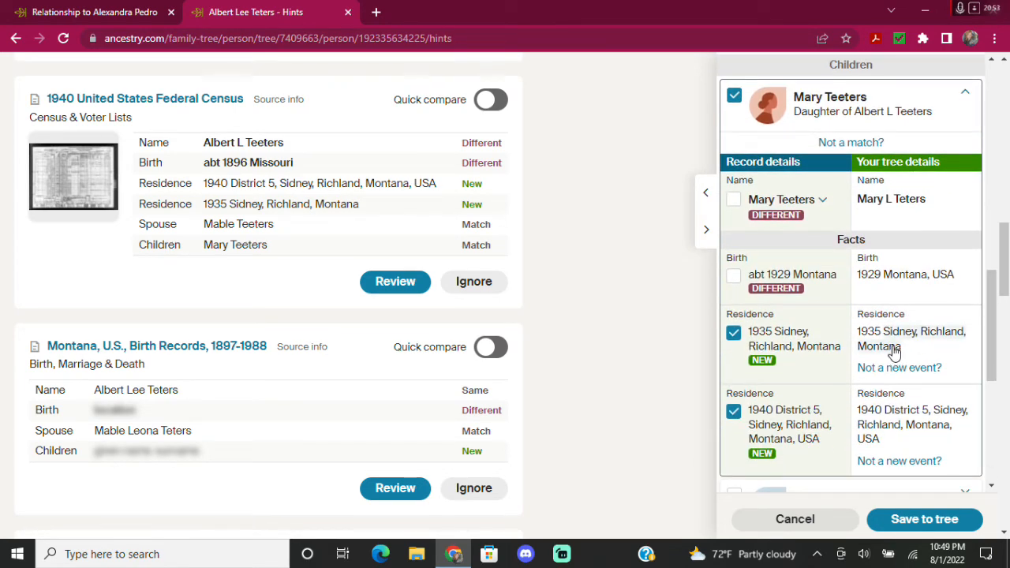
click(894, 353)
click(867, 410)
click(896, 442)
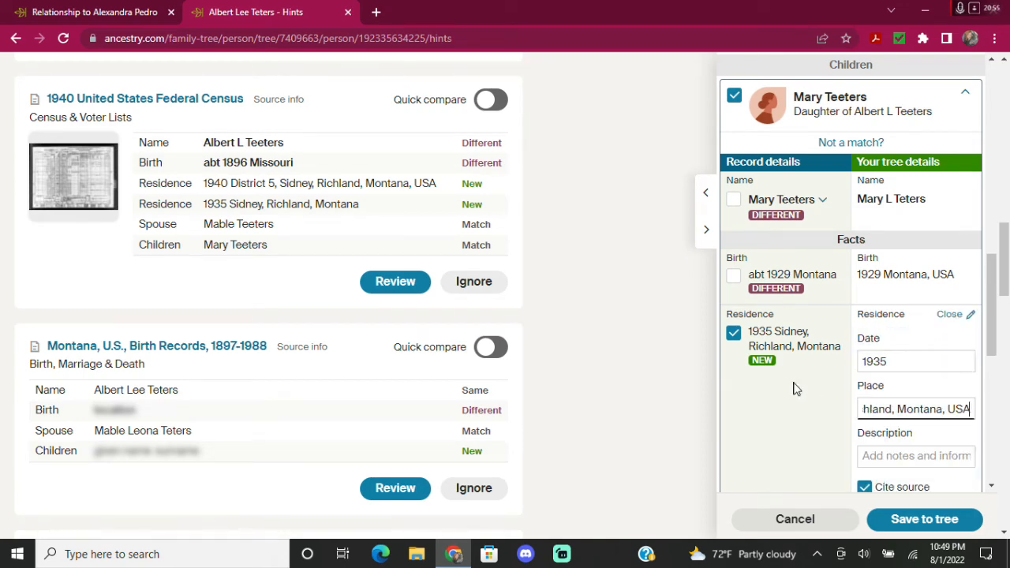
scroll(795, 388, down, 6)
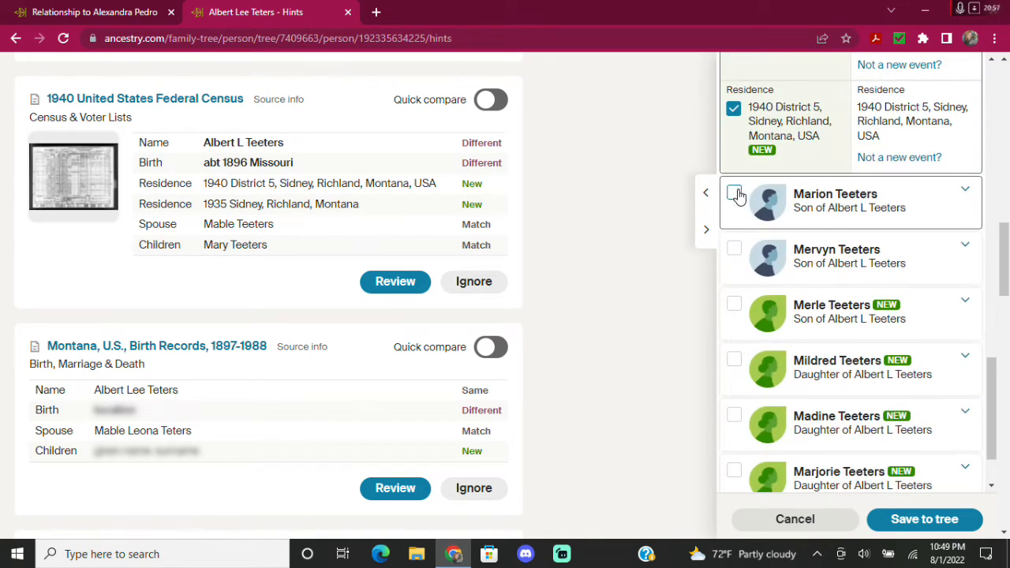
click(734, 196)
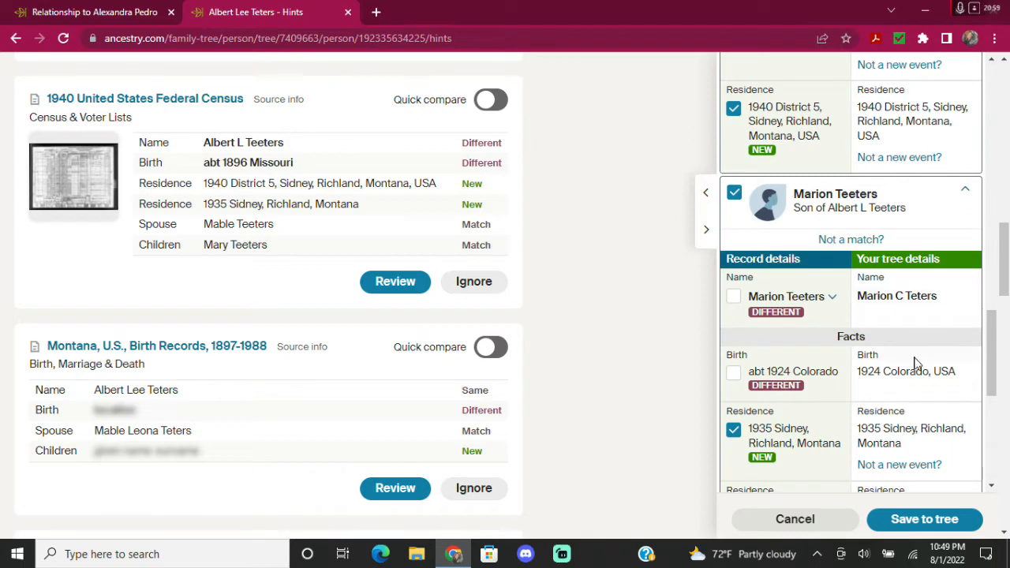
scroll(913, 365, down, 1)
click(893, 378)
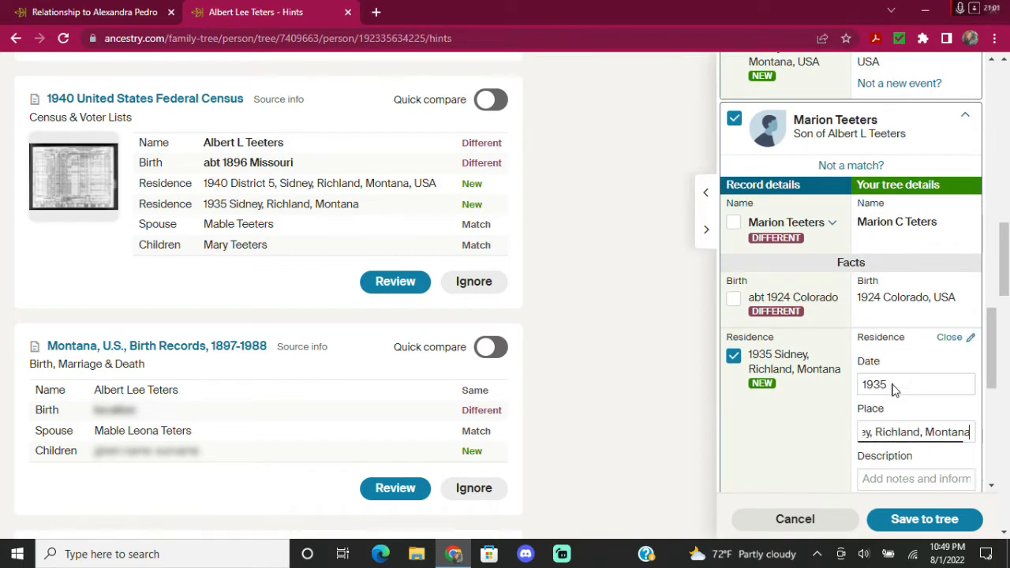
click(889, 466)
scroll(920, 338, down, 2)
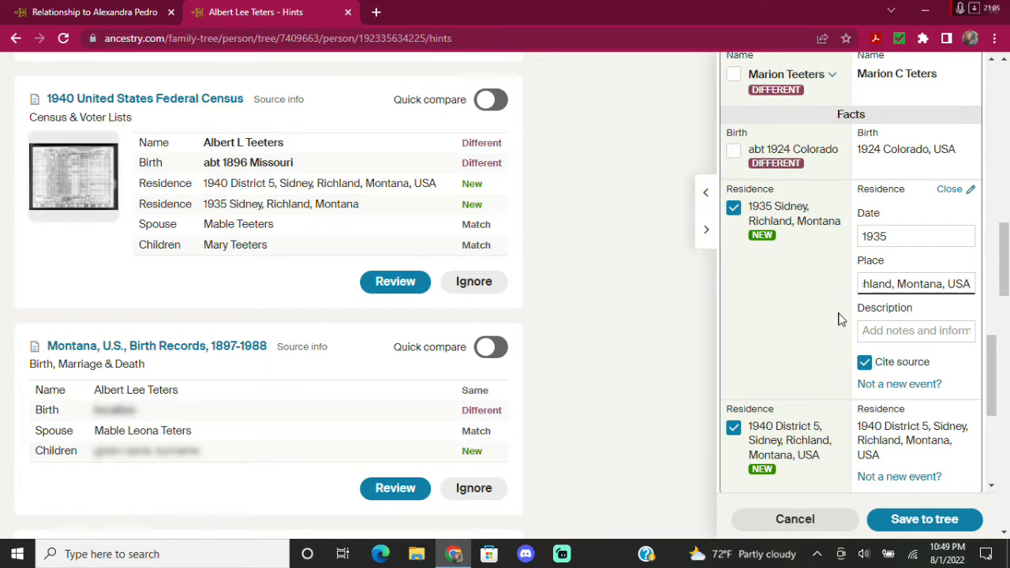
scroll(841, 319, down, 2)
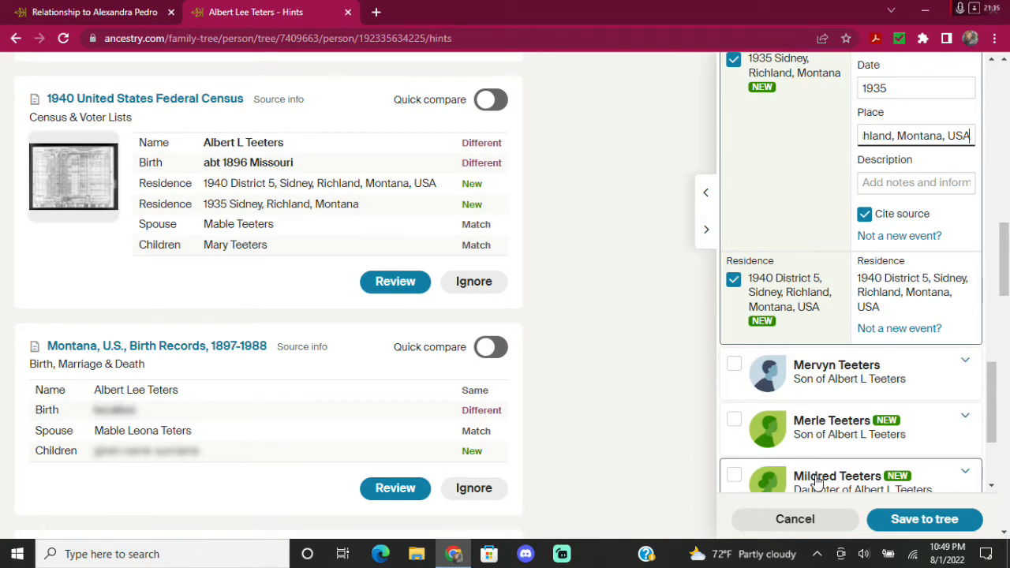
click(734, 368)
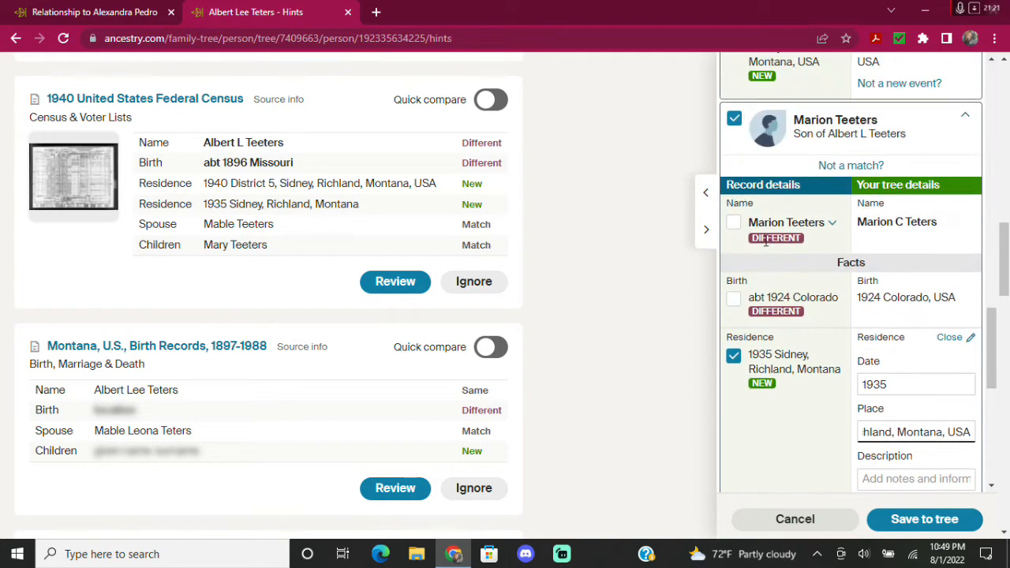
scroll(771, 142, down, 3)
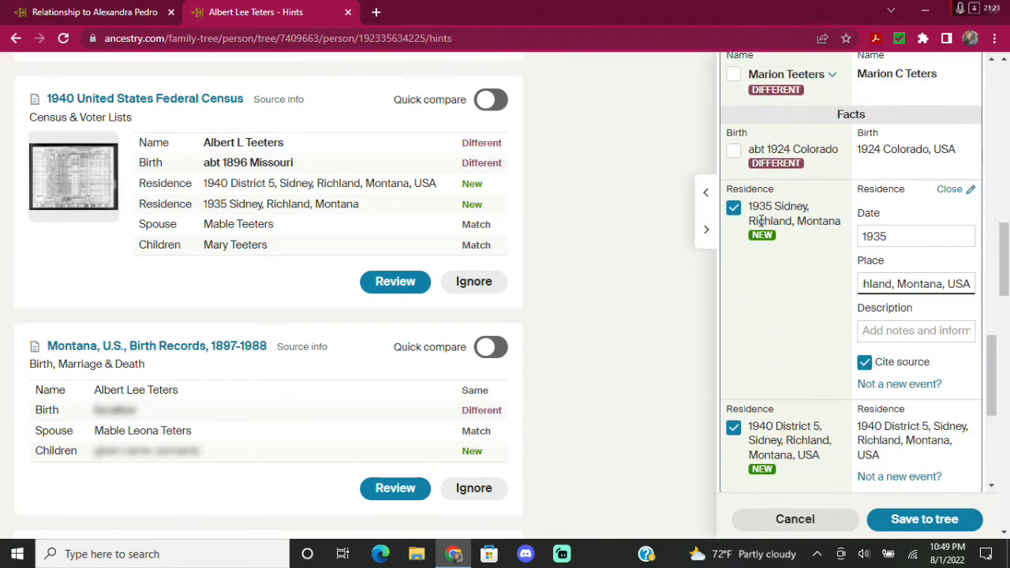
scroll(762, 244, down, 2)
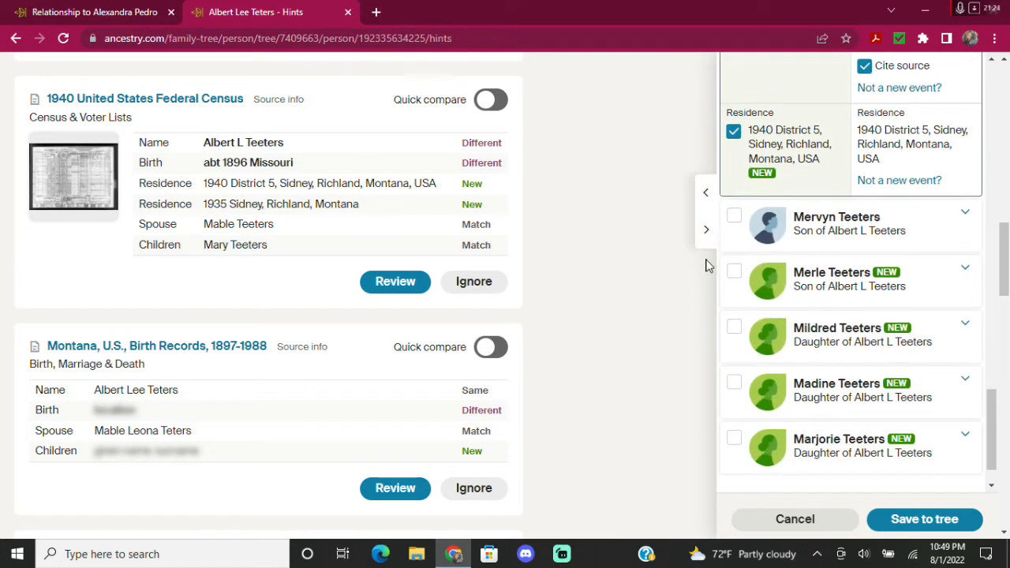
click(734, 221)
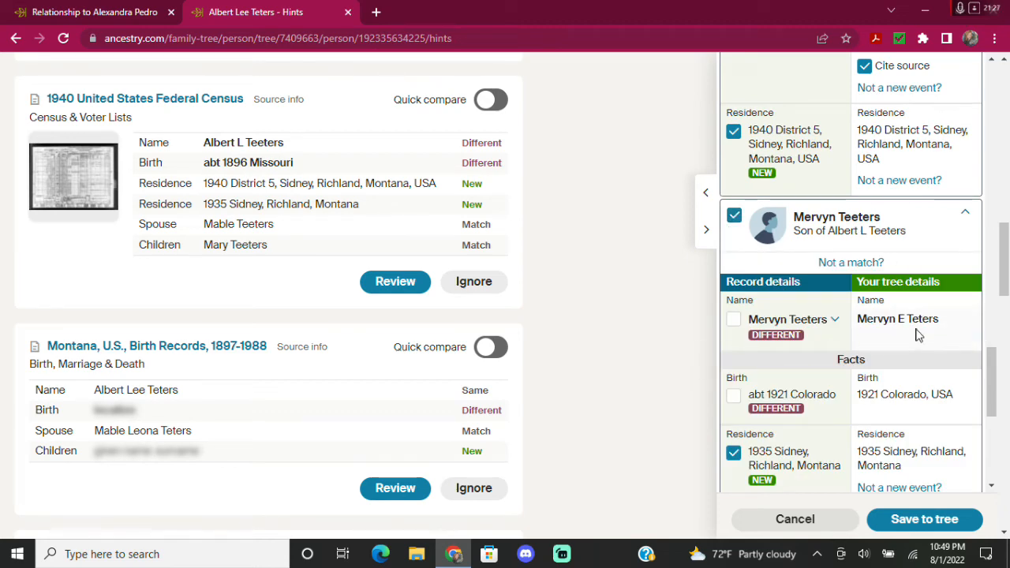
scroll(852, 403, down, 1)
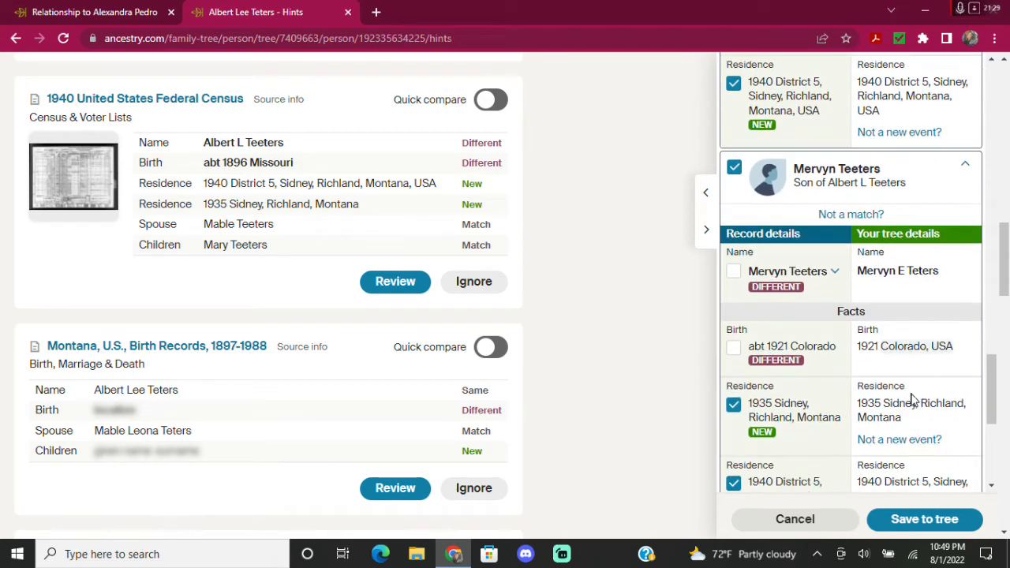
click(899, 395)
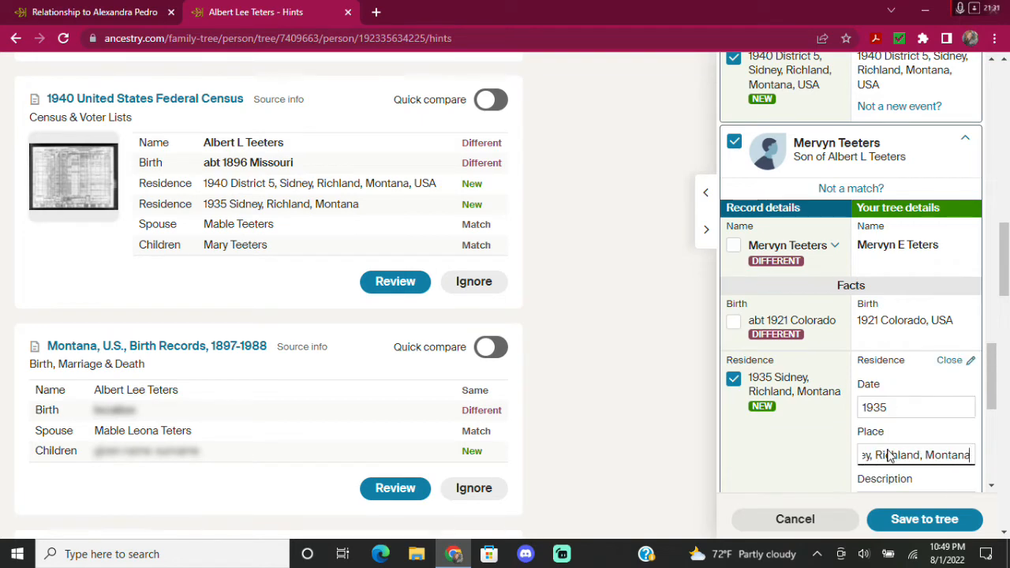
click(899, 489)
scroll(805, 394, down, 3)
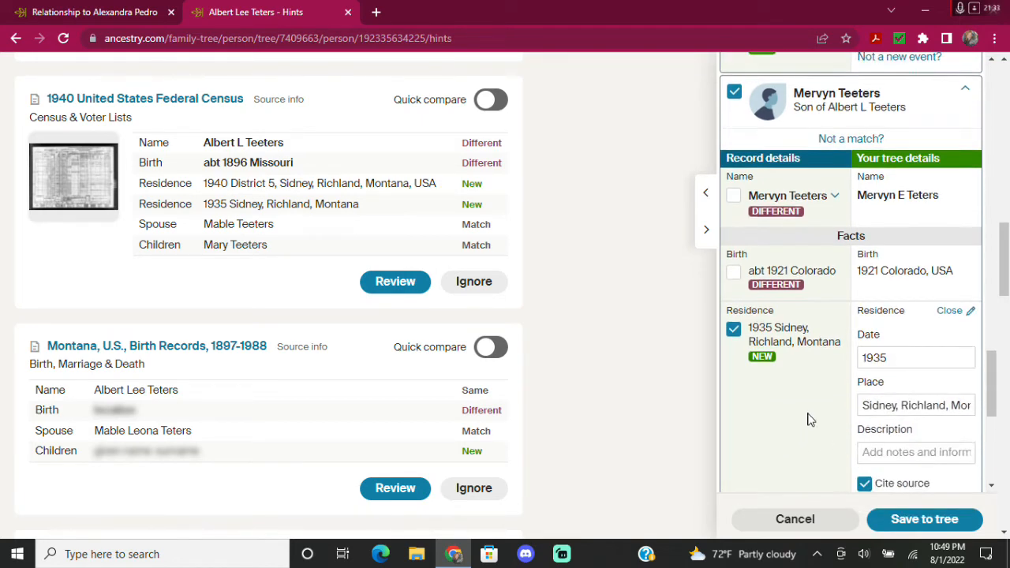
scroll(805, 330, down, 2)
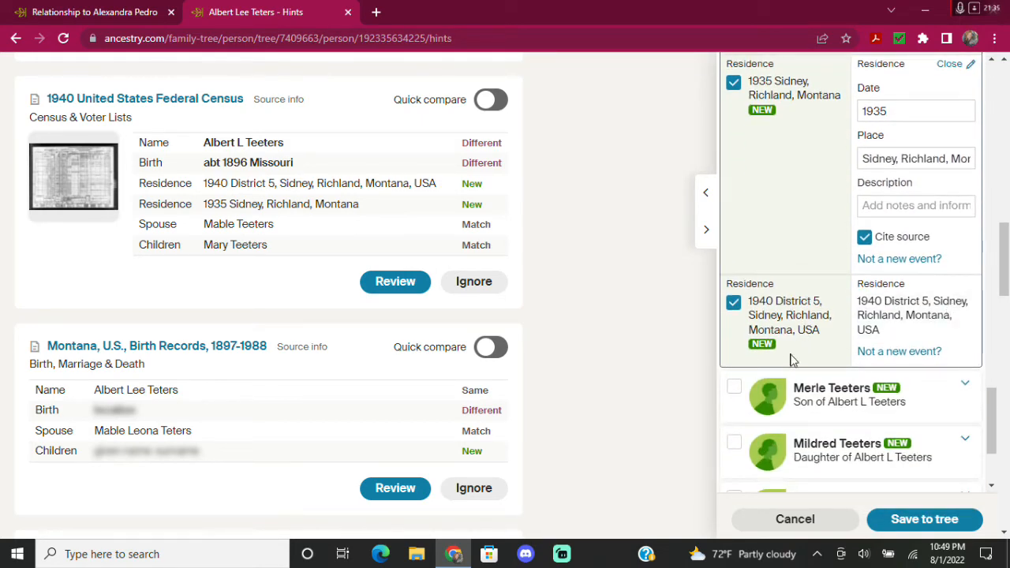
click(735, 390)
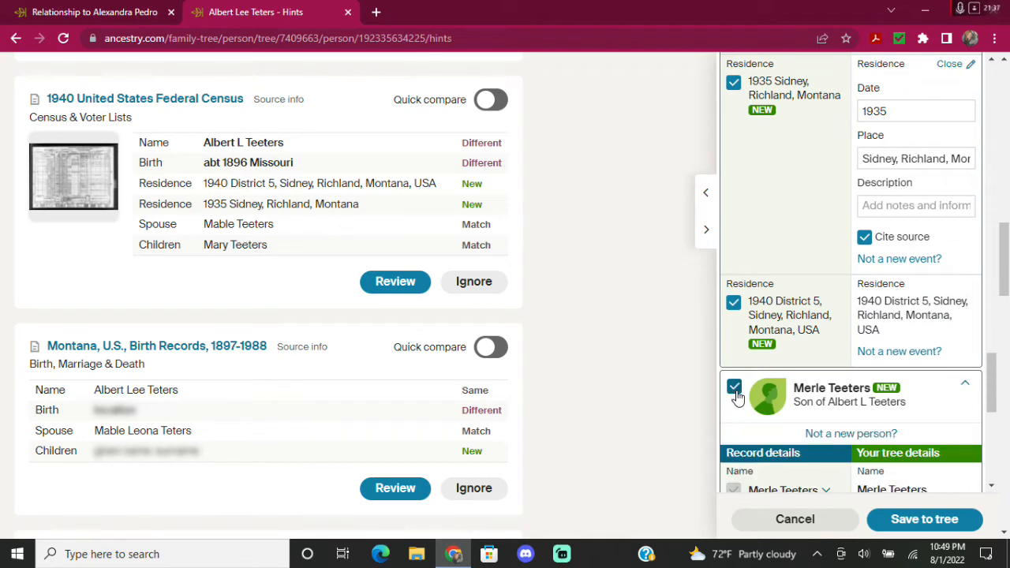
Set Merle's 1935 residence place to the standardized Sidney, Richland, Montana, USA.
scroll(840, 341, down, 2)
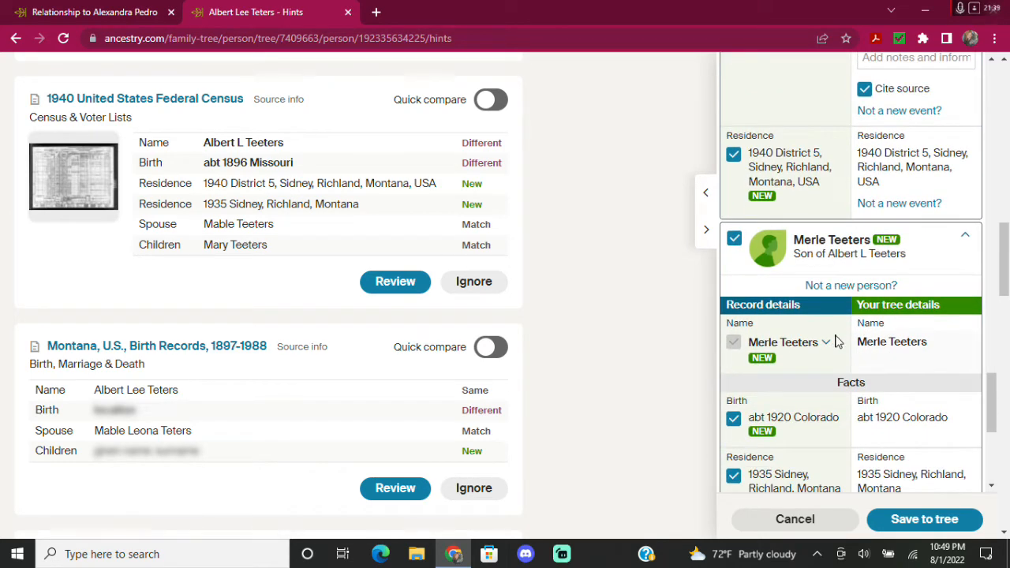
scroll(836, 341, up, 4)
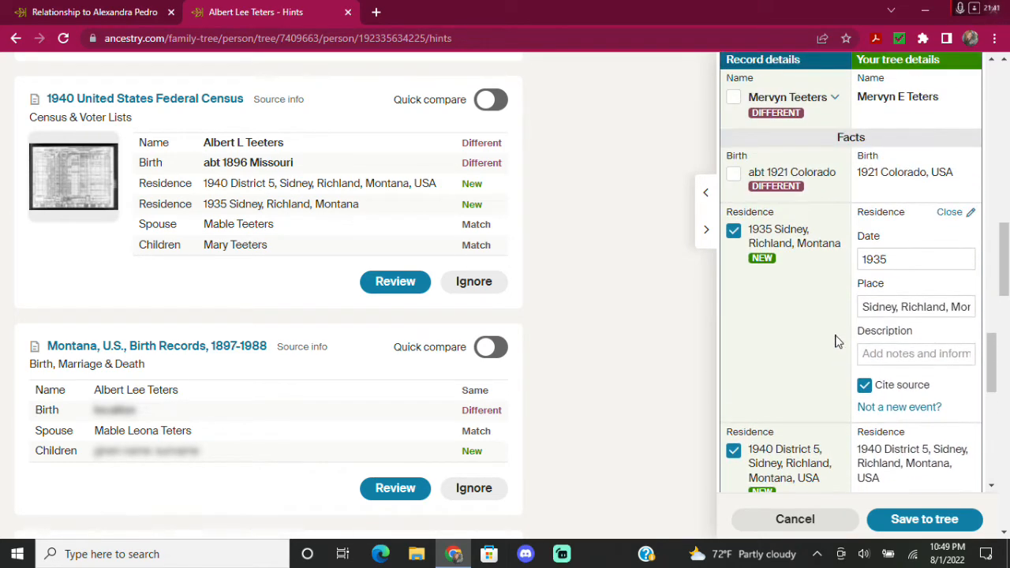
scroll(838, 340, up, 5)
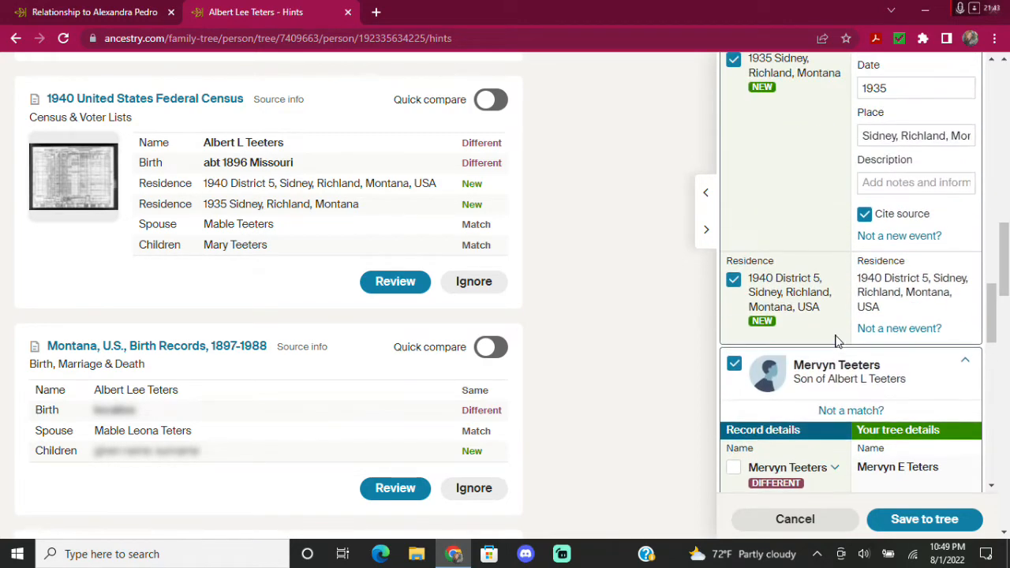
scroll(838, 341, down, 10)
scroll(838, 340, up, 5)
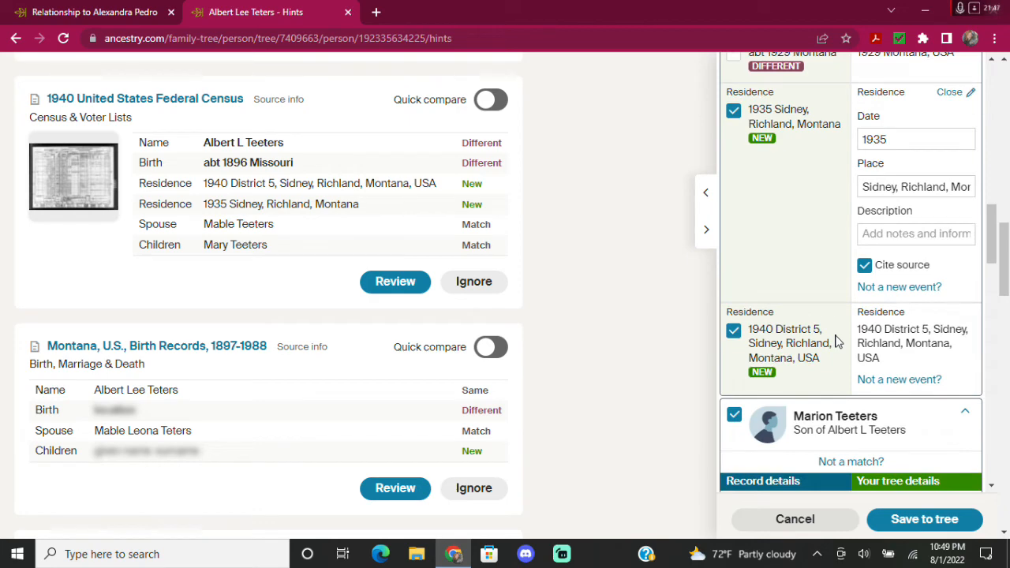
scroll(837, 341, up, 3)
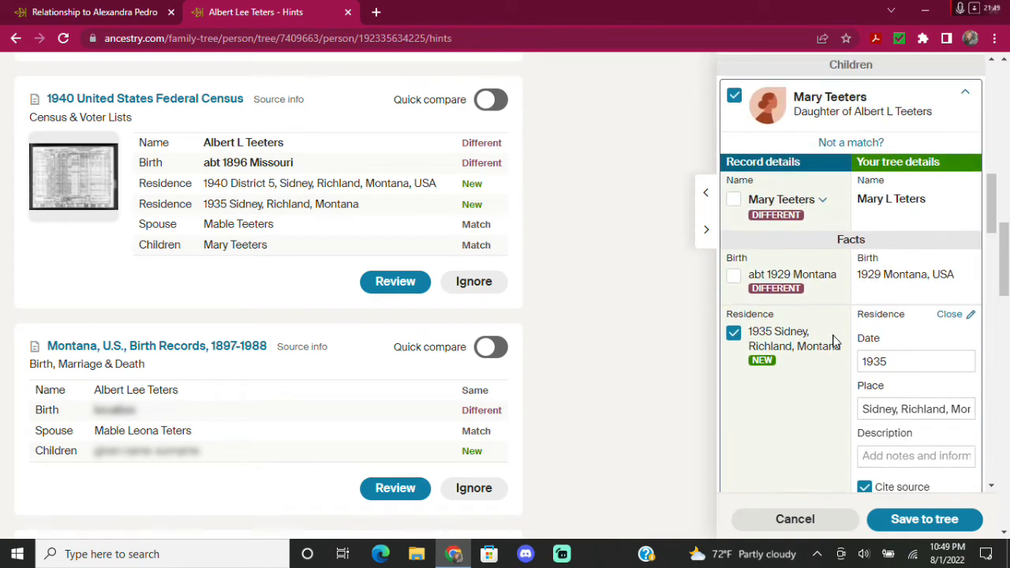
scroll(835, 341, up, 6)
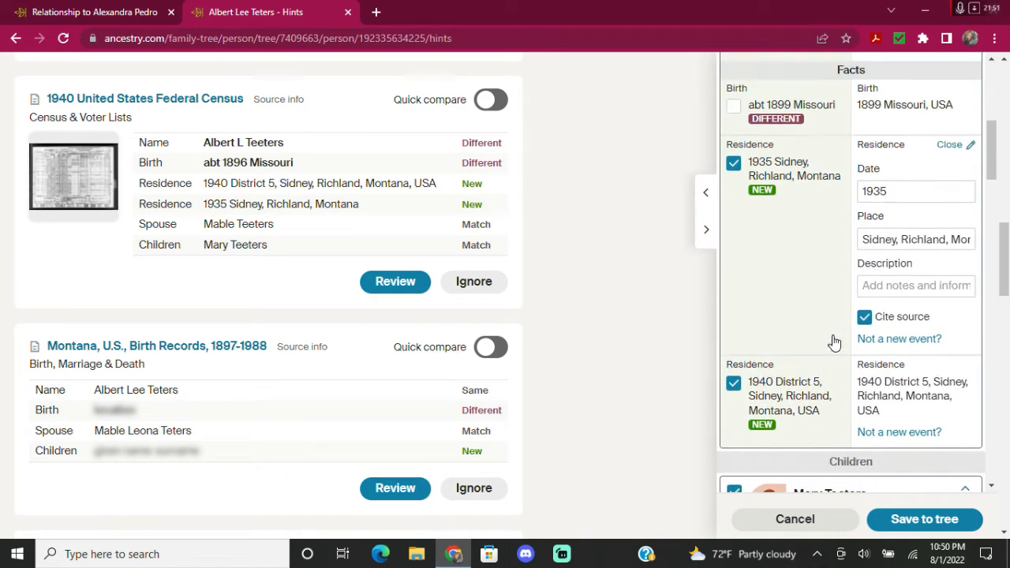
scroll(835, 341, down, 9)
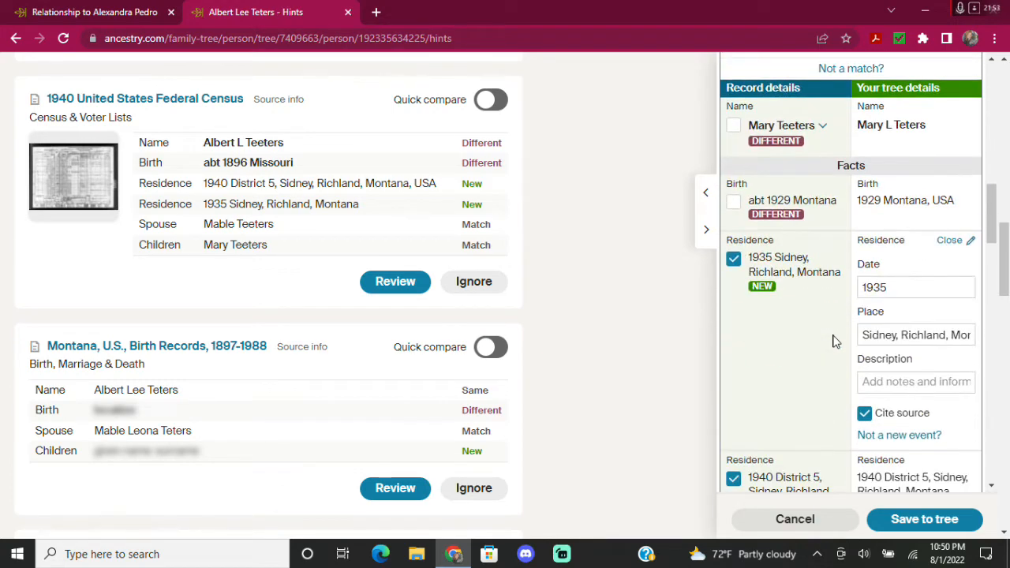
scroll(834, 341, down, 5)
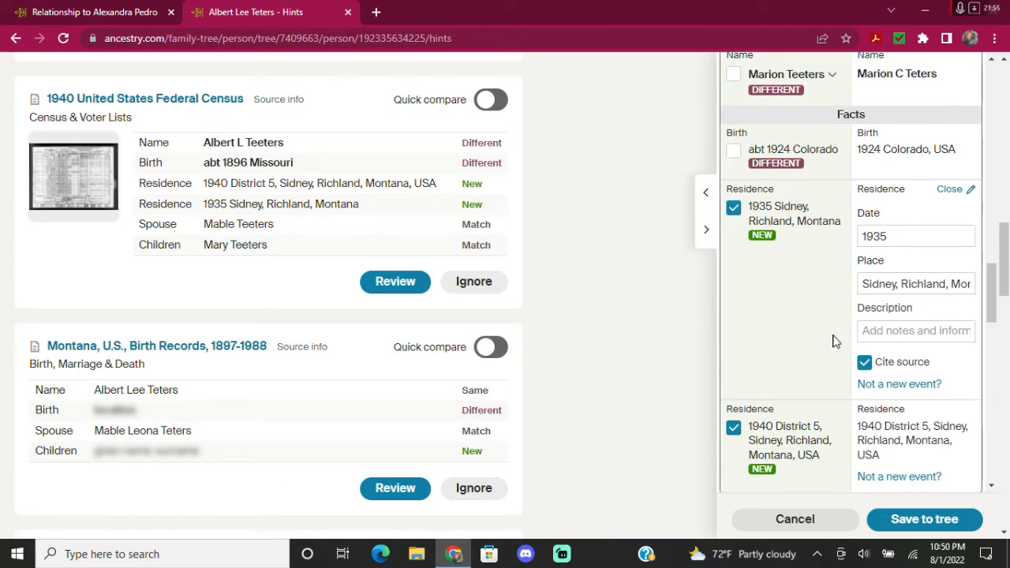
scroll(835, 341, down, 6)
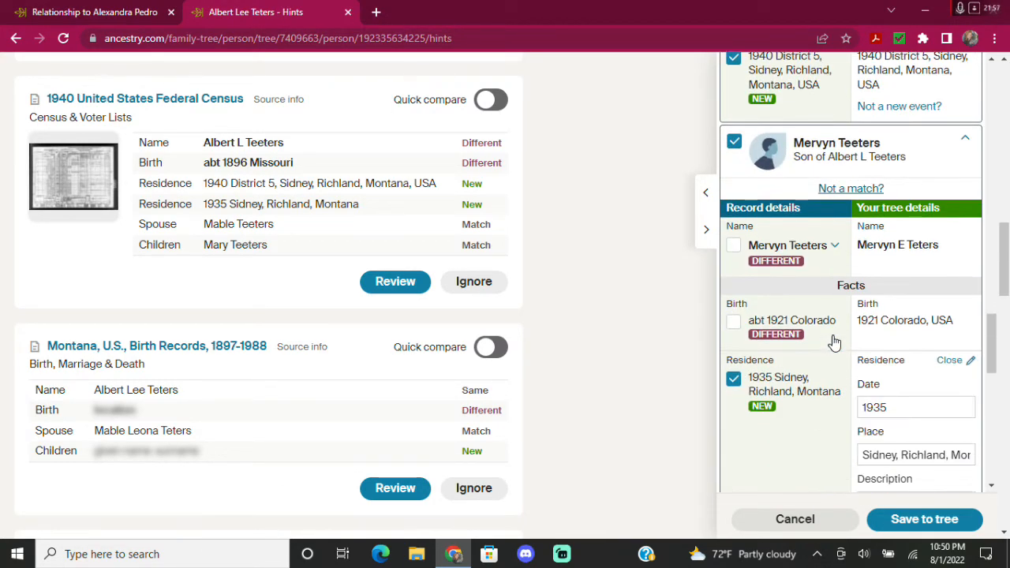
scroll(835, 341, down, 5)
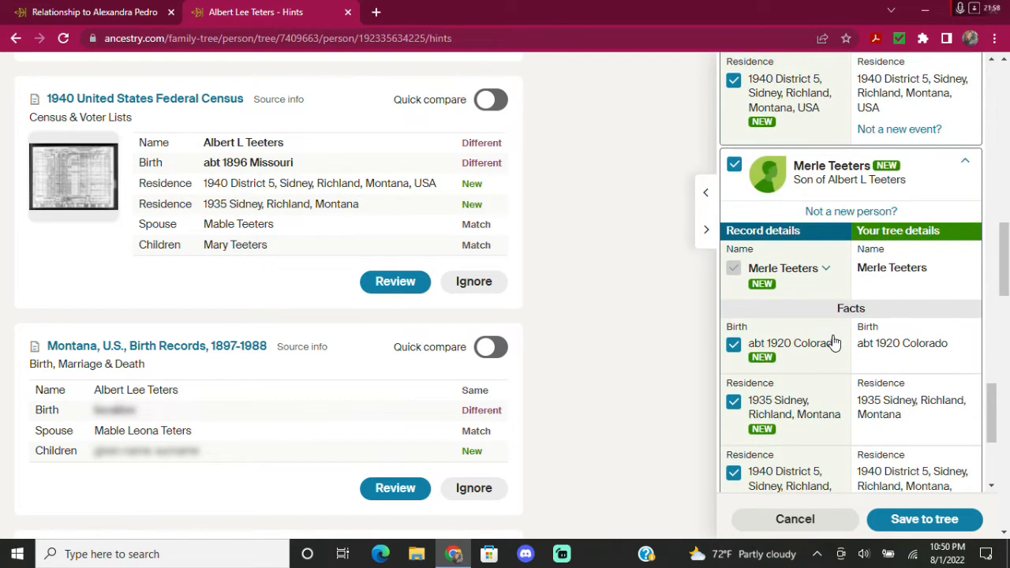
scroll(829, 292, down, 1)
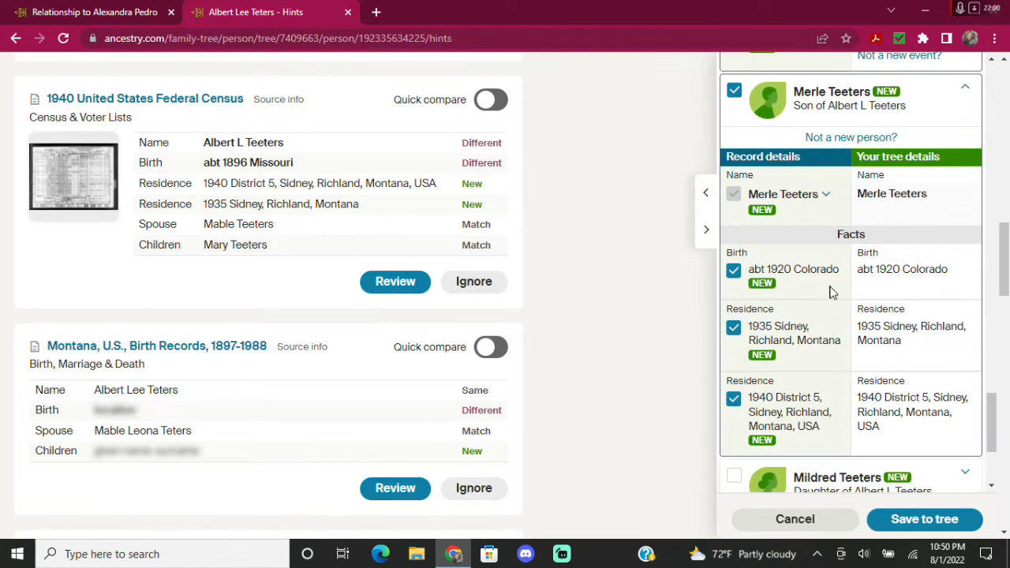
click(895, 350)
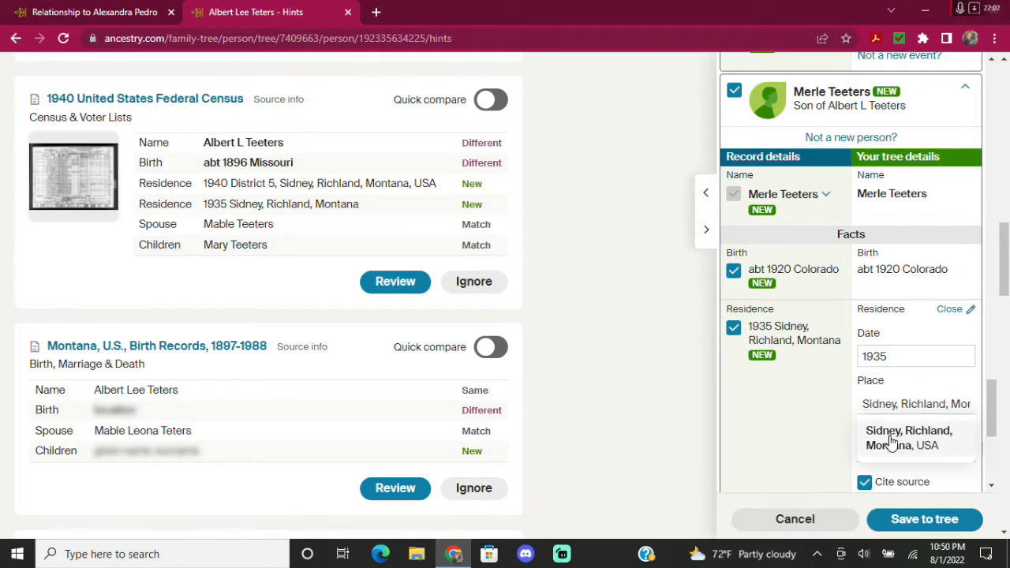
click(890, 443)
Set Merle's birth place to Colorado, USA and confirm his residence place.
click(935, 273)
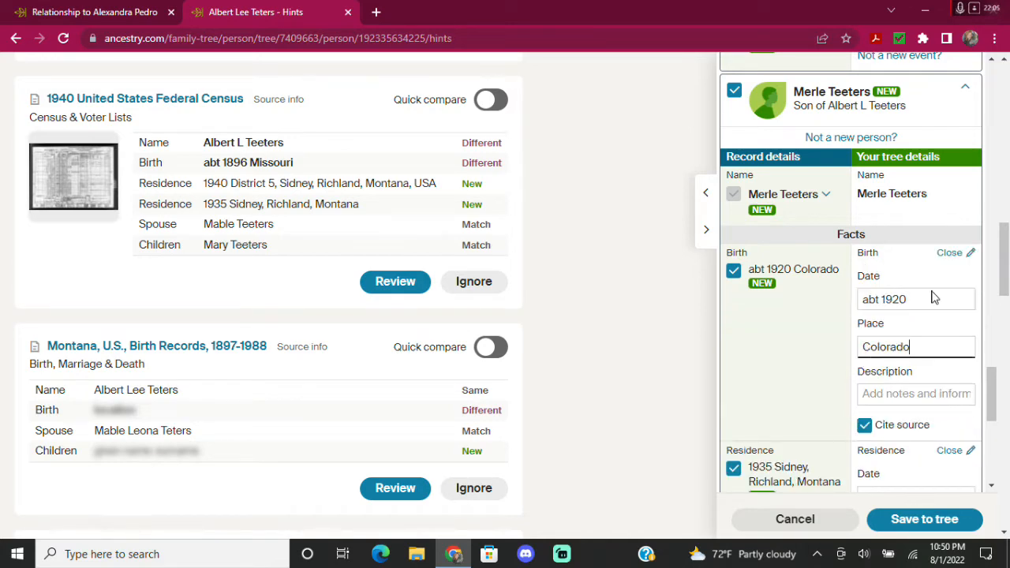
click(908, 375)
scroll(799, 348, down, 1)
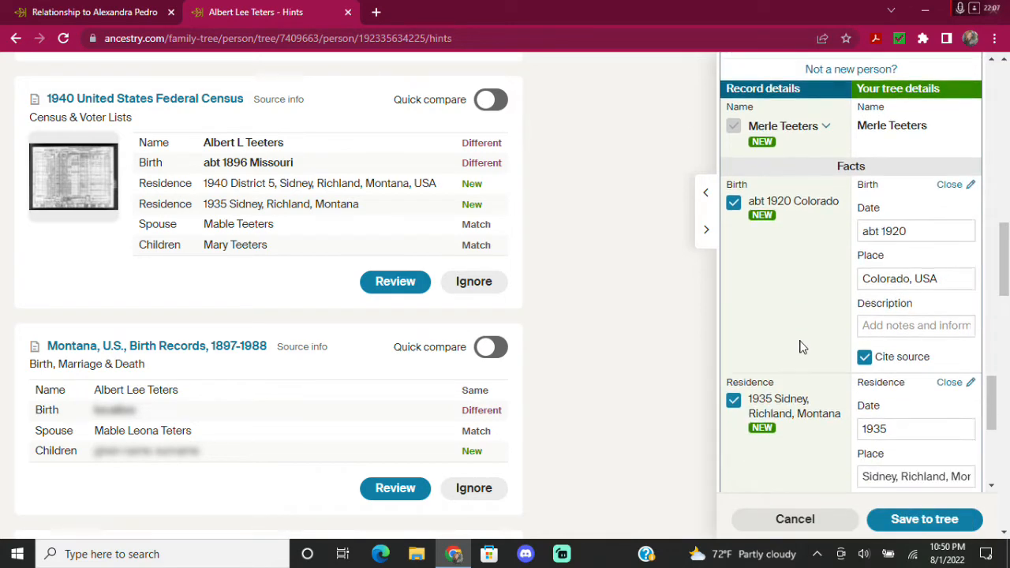
scroll(799, 348, down, 2)
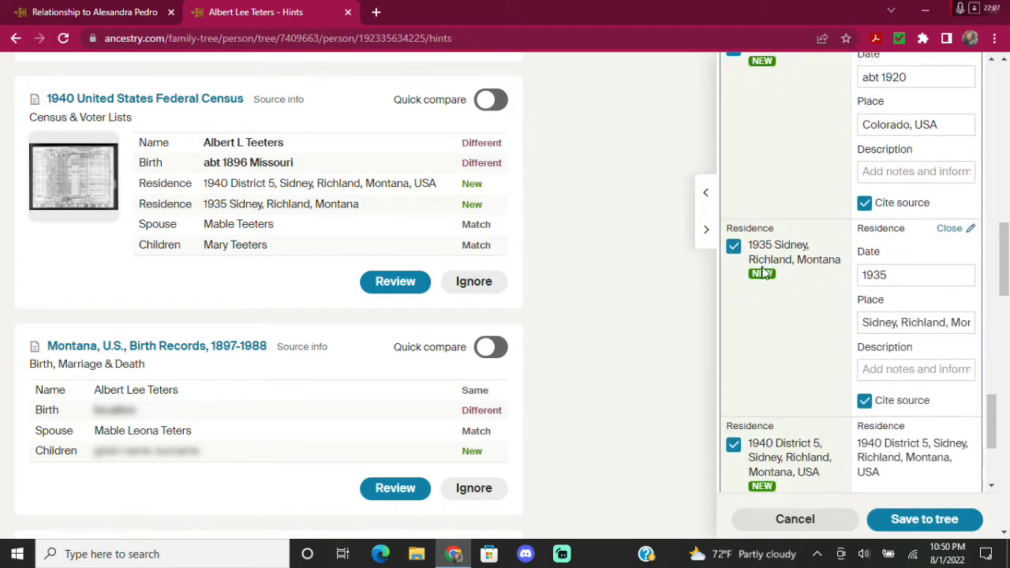
click(924, 316)
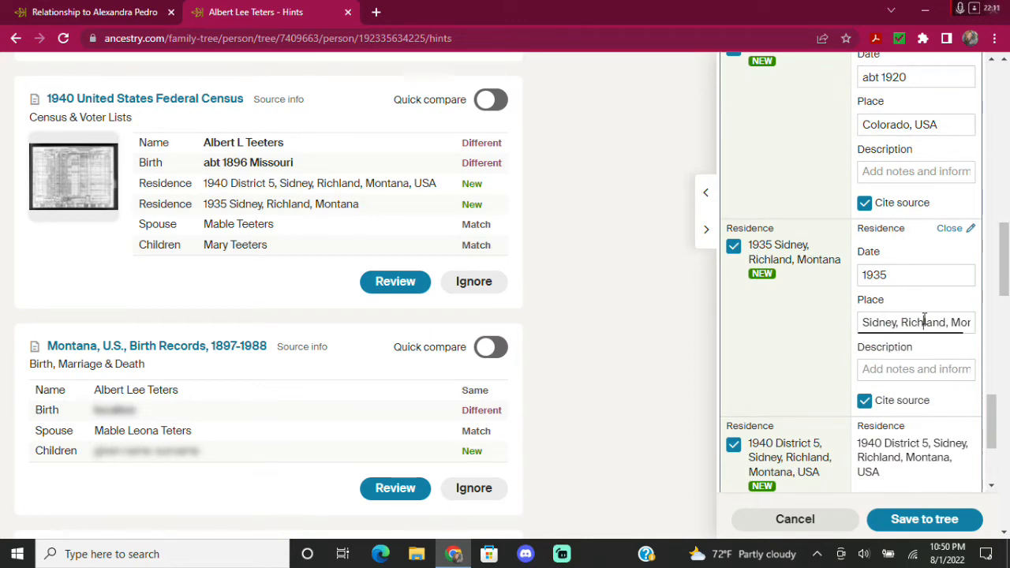
scroll(799, 355, down, 3)
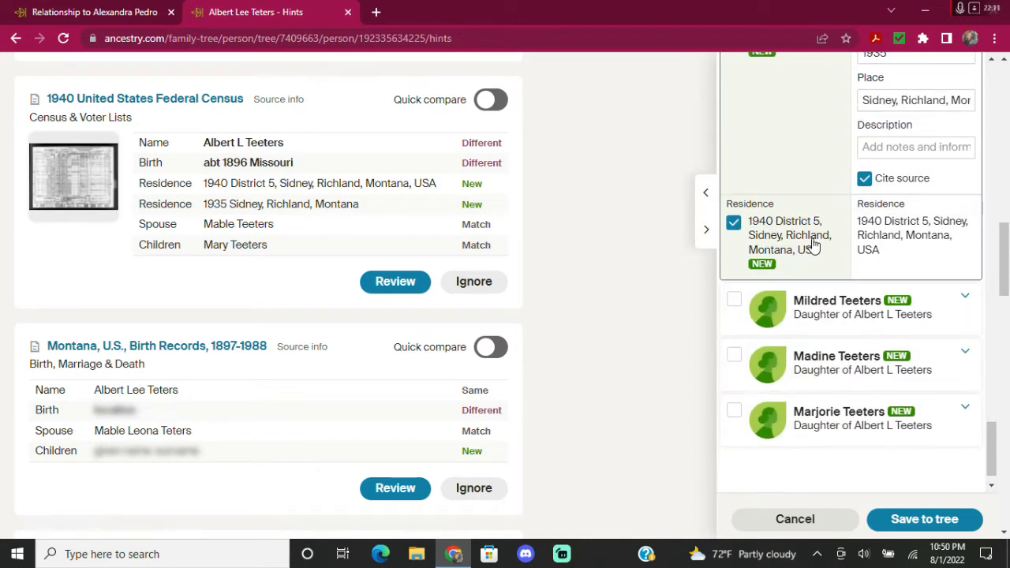
click(733, 302)
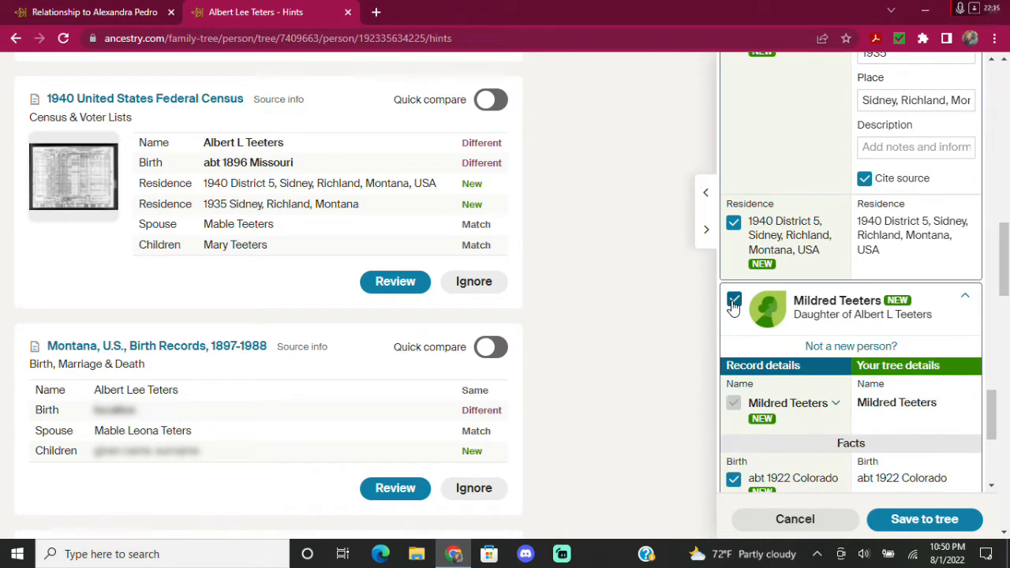
scroll(789, 308, down, 2)
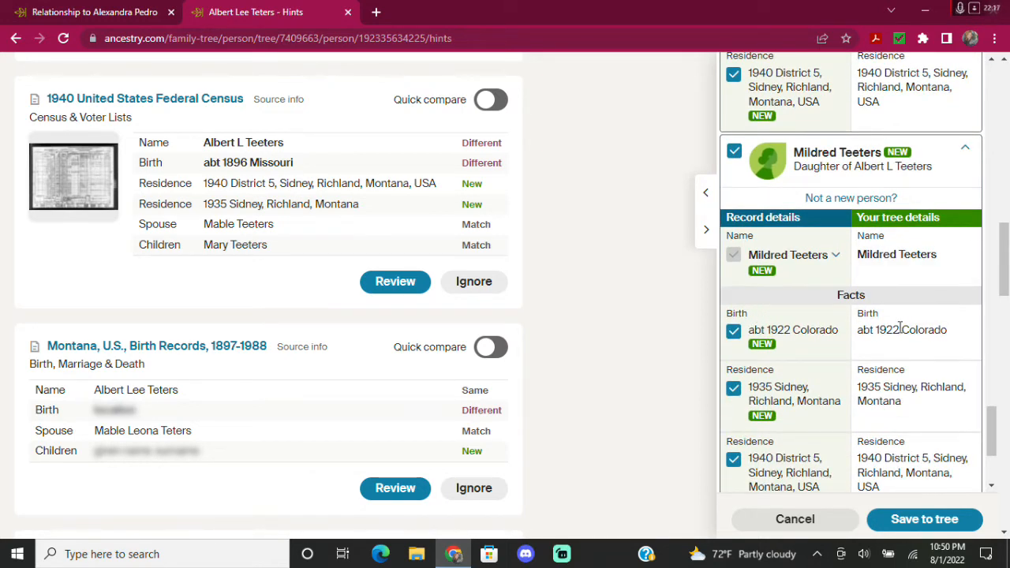
scroll(893, 272, up, 3)
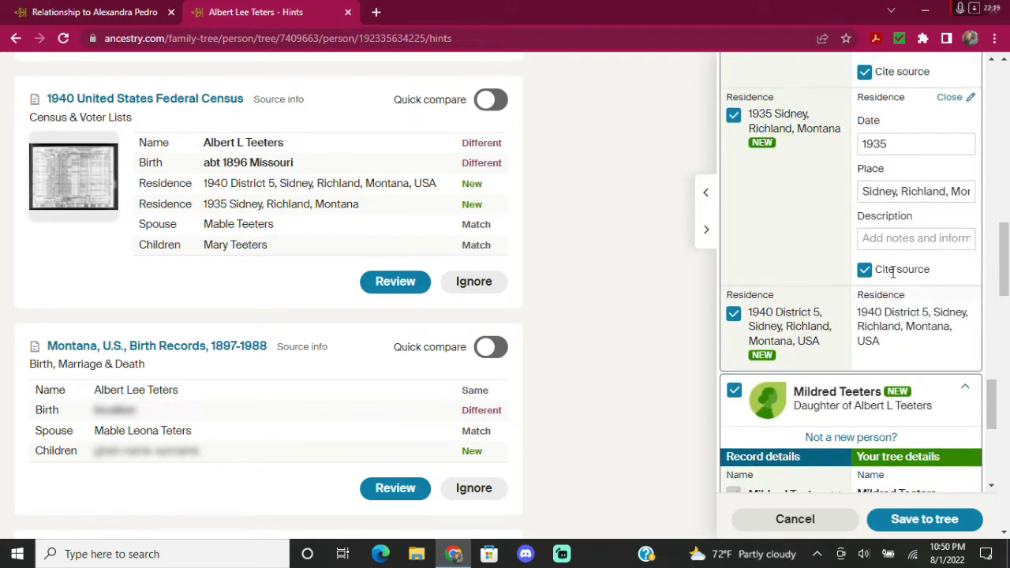
scroll(892, 271, up, 6)
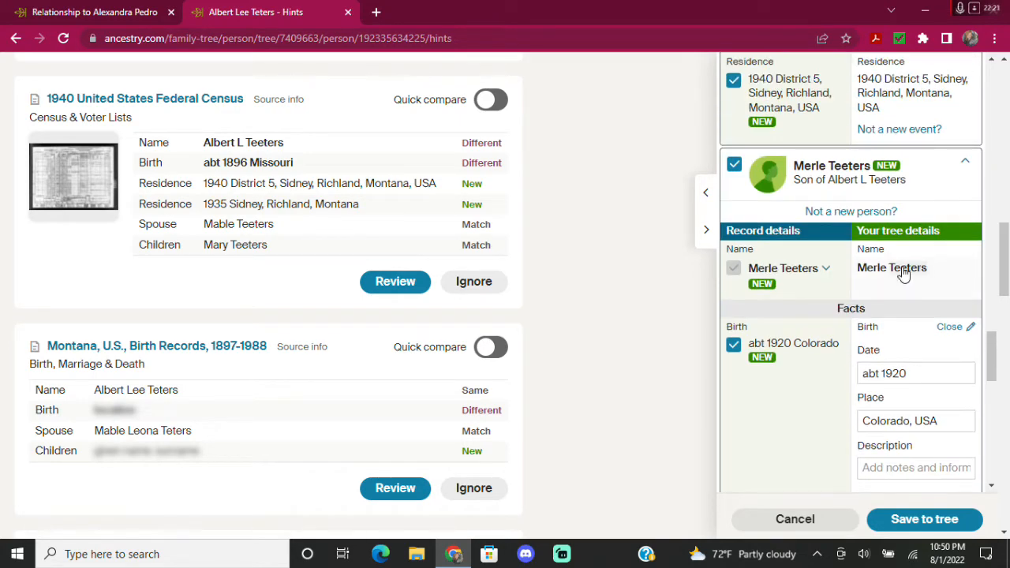
click(904, 272)
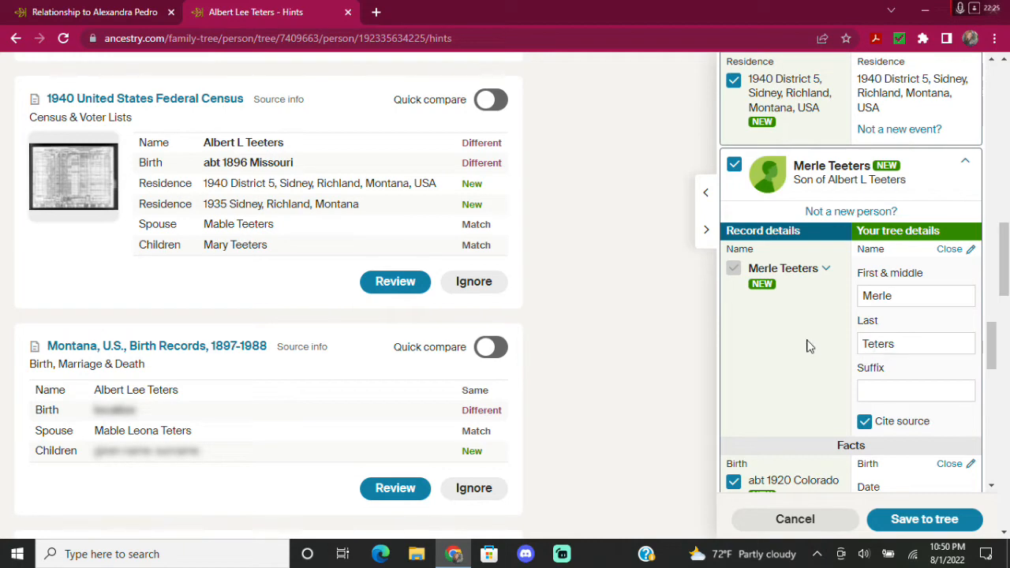
scroll(807, 342, up, 4)
scroll(789, 308, up, 2)
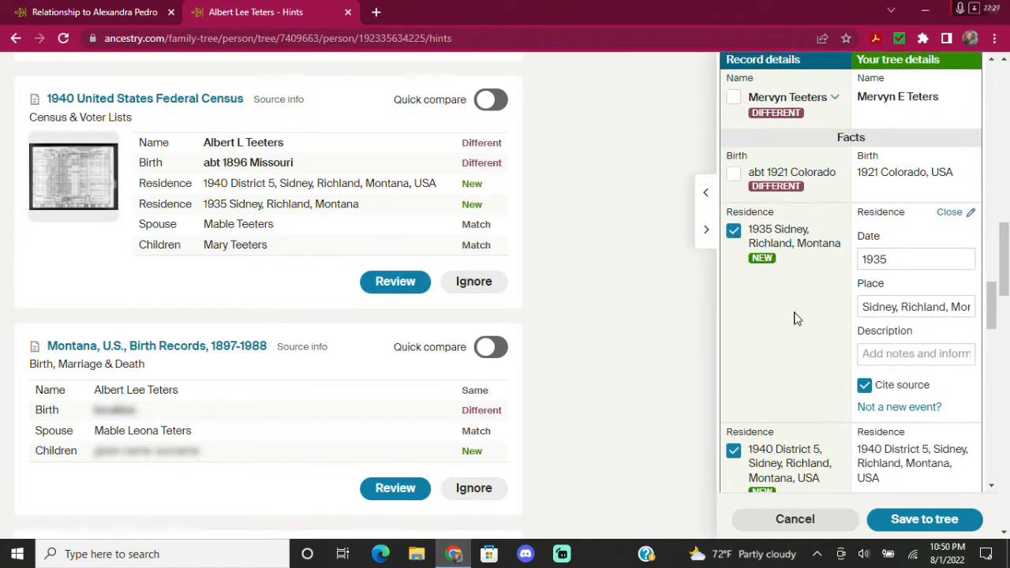
scroll(797, 354, down, 8)
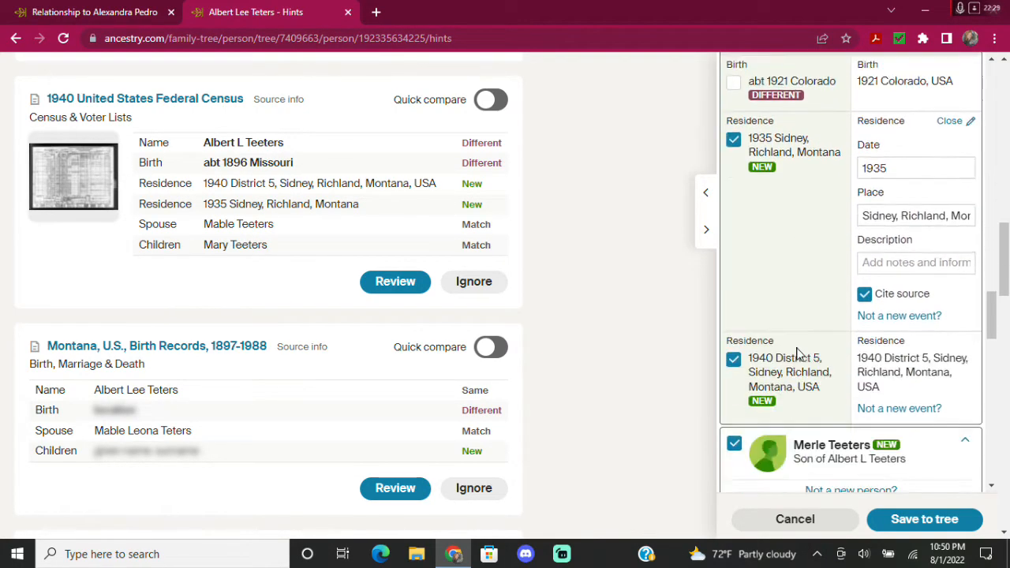
scroll(797, 354, down, 4)
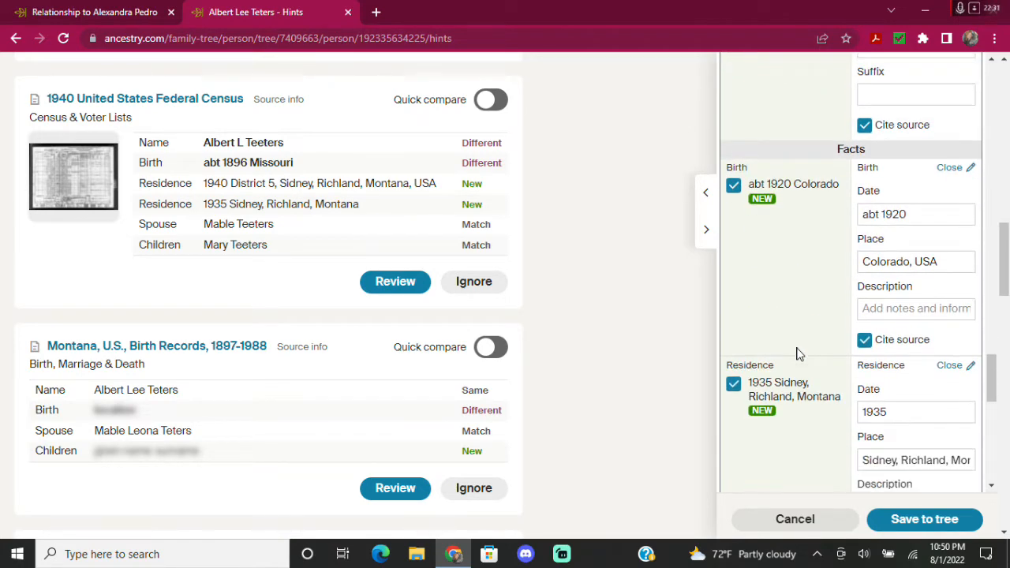
scroll(797, 355, up, 4)
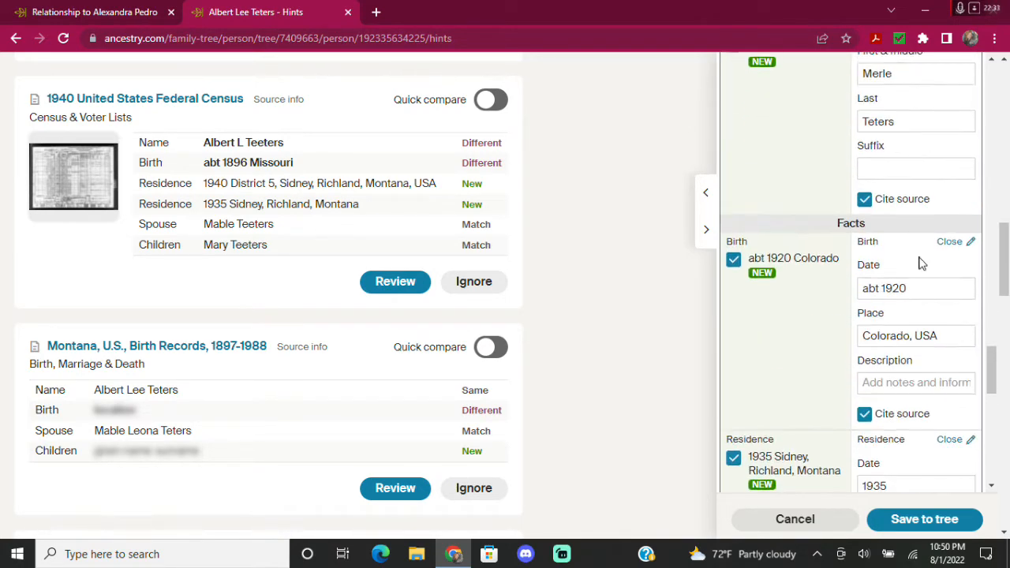
Change Merle's birth date to 1920 and review his 1935 residence place.
click(885, 288)
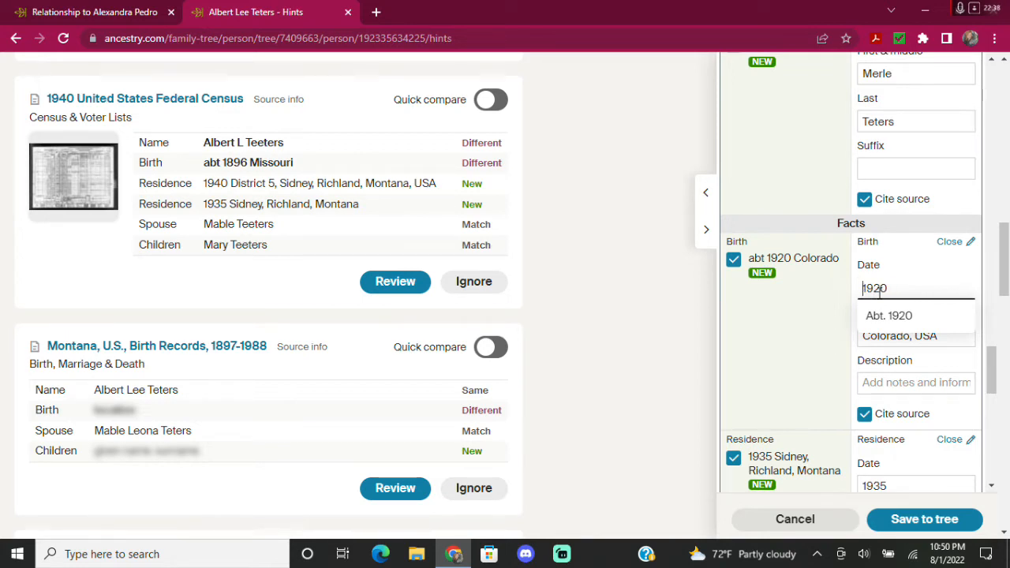
scroll(810, 309, up, 3)
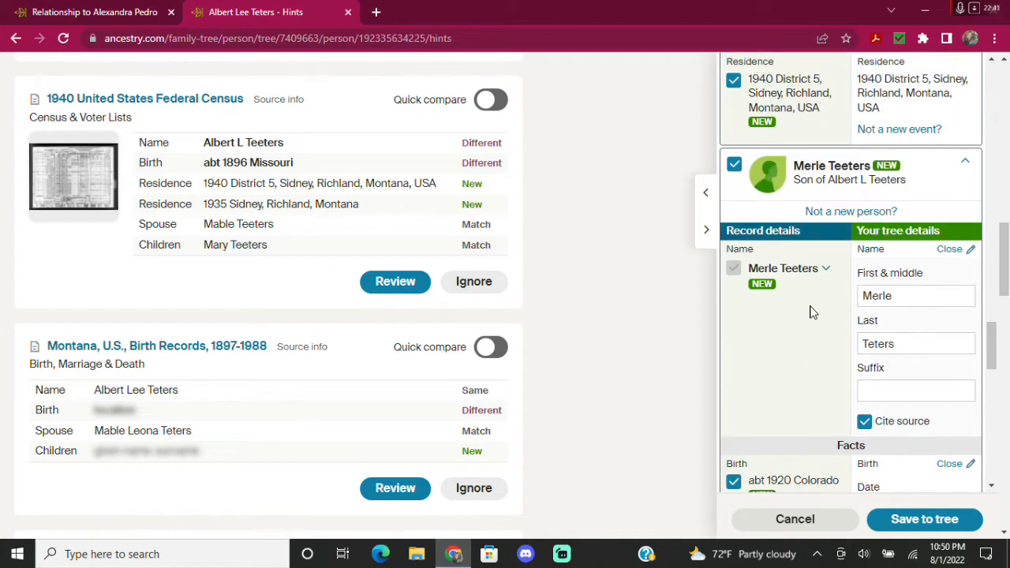
scroll(813, 312, up, 8)
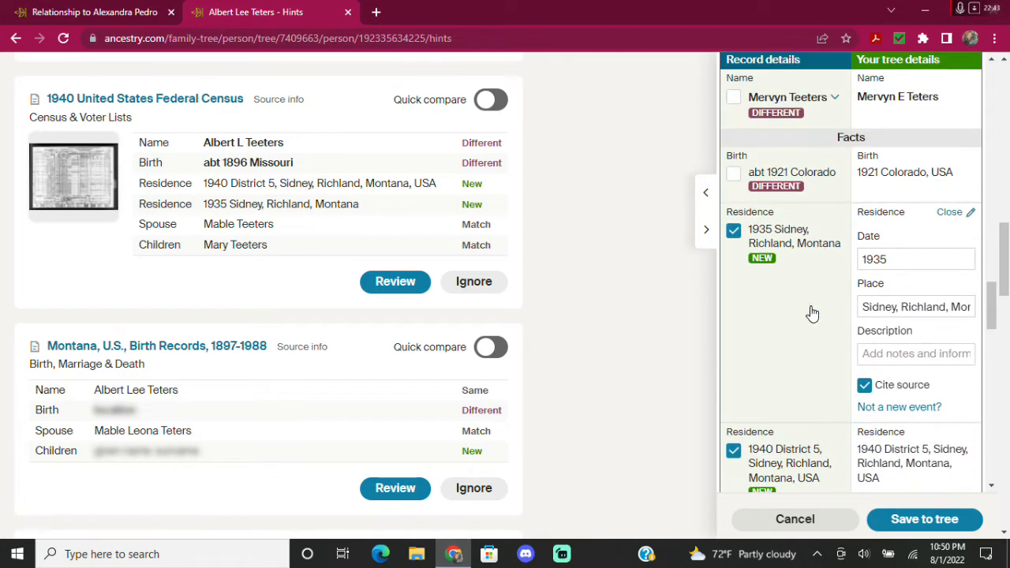
scroll(811, 312, down, 5)
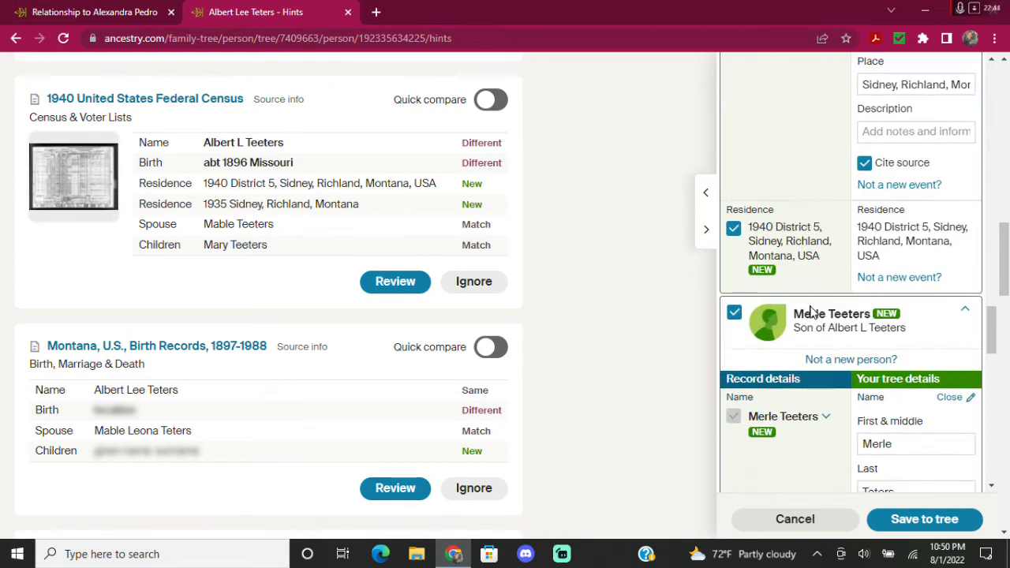
scroll(811, 312, up, 7)
scroll(811, 312, up, 1)
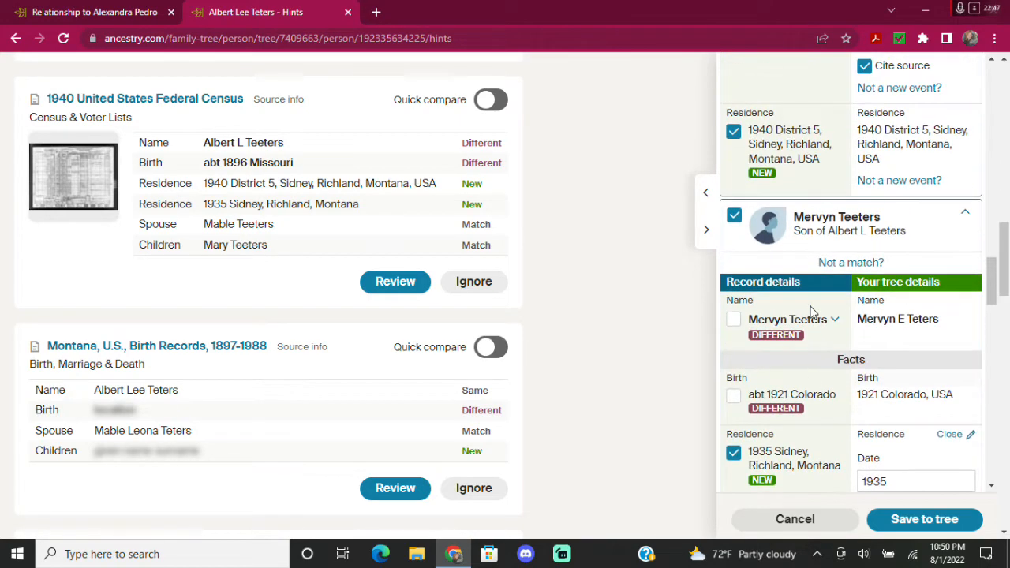
scroll(811, 311, down, 8)
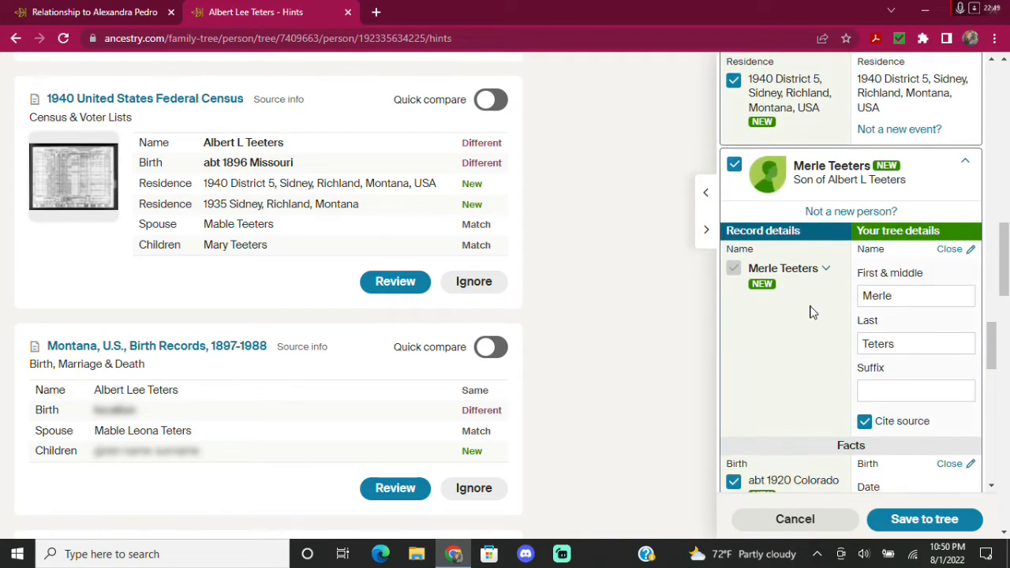
scroll(811, 312, down, 2)
scroll(821, 252, down, 1)
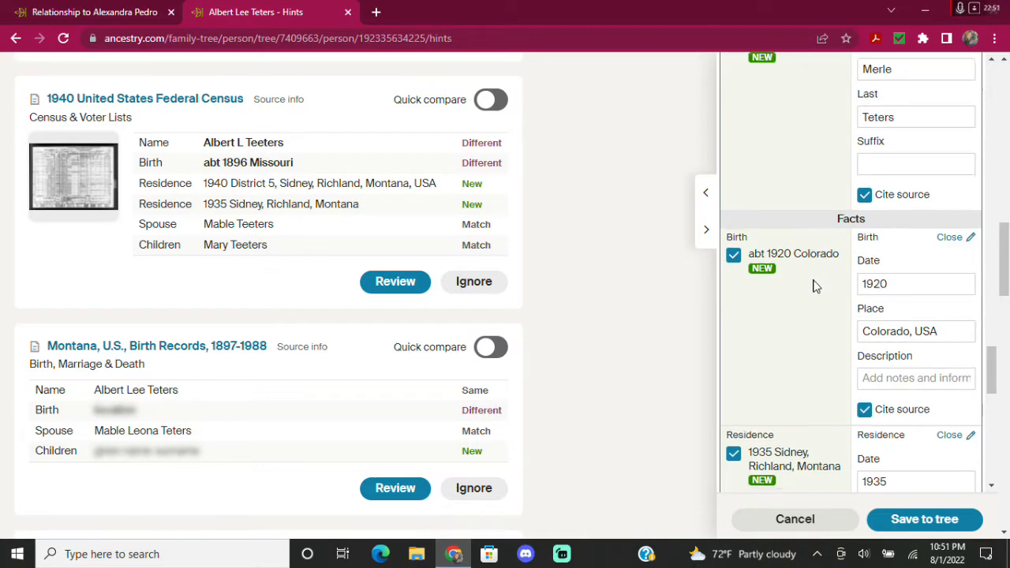
scroll(811, 276, down, 3)
scroll(868, 285, down, 1)
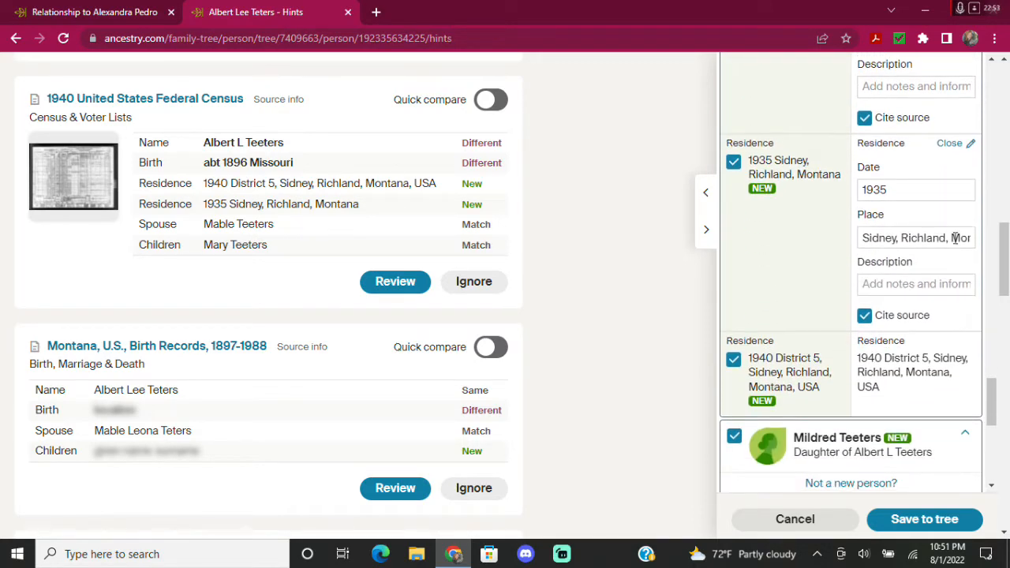
click(940, 237)
click(820, 262)
scroll(820, 263, down, 2)
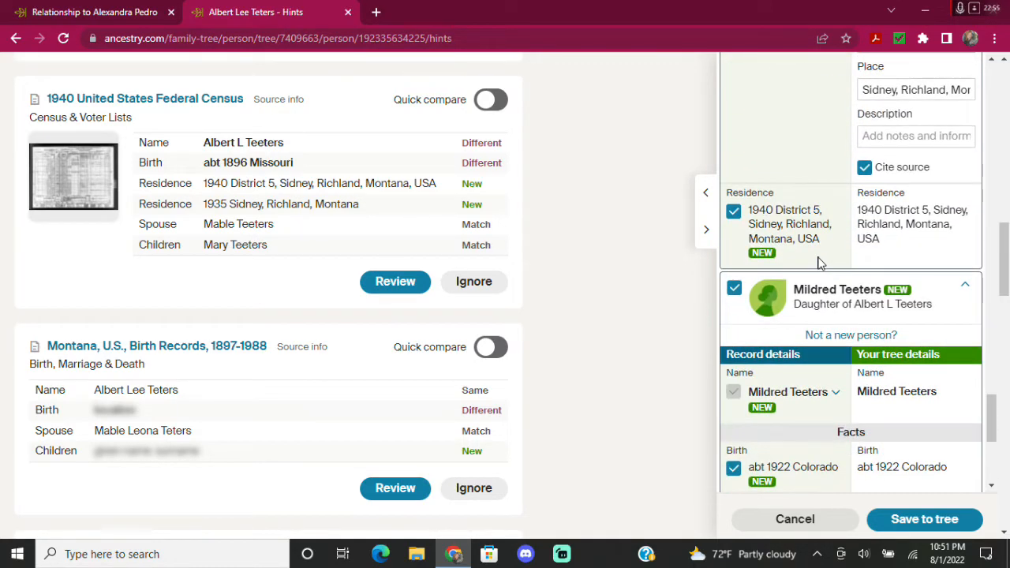
scroll(868, 254, down, 2)
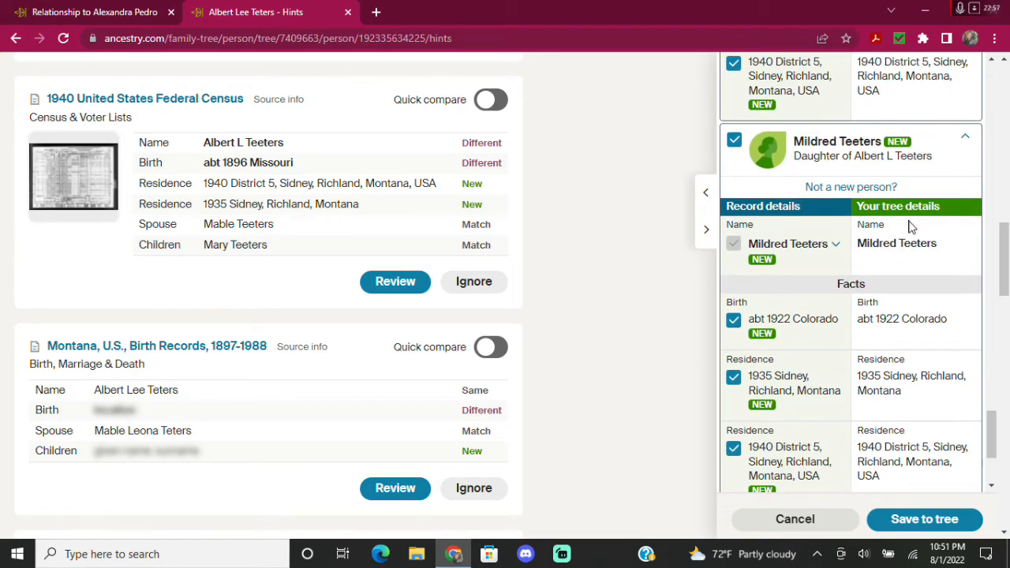
click(909, 262)
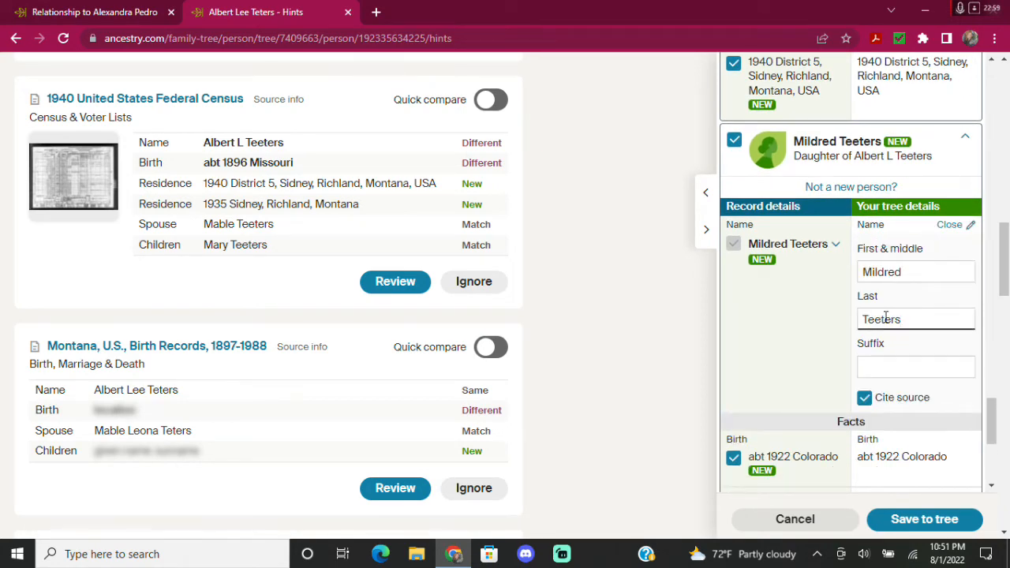
click(797, 316)
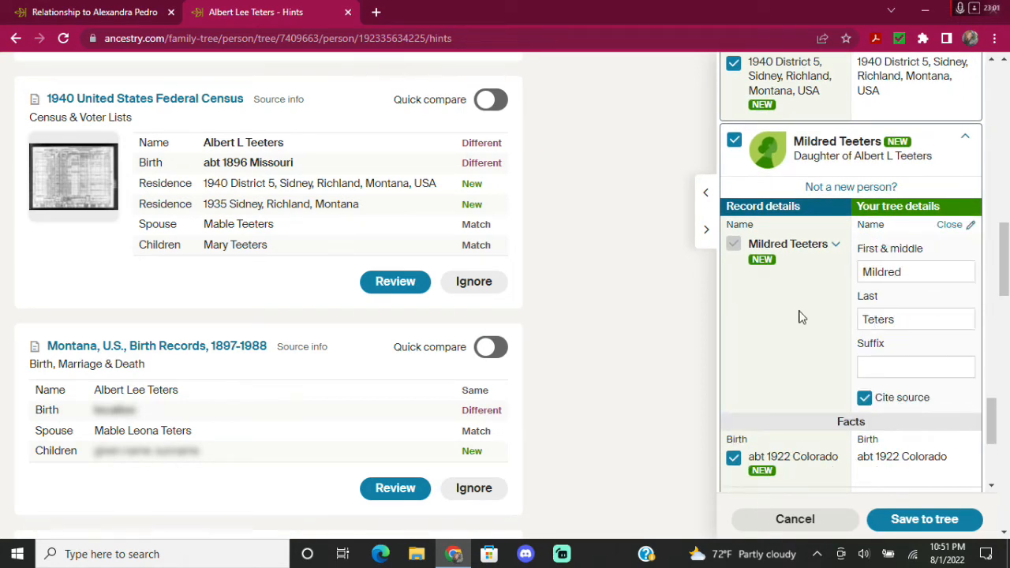
scroll(798, 315, down, 1)
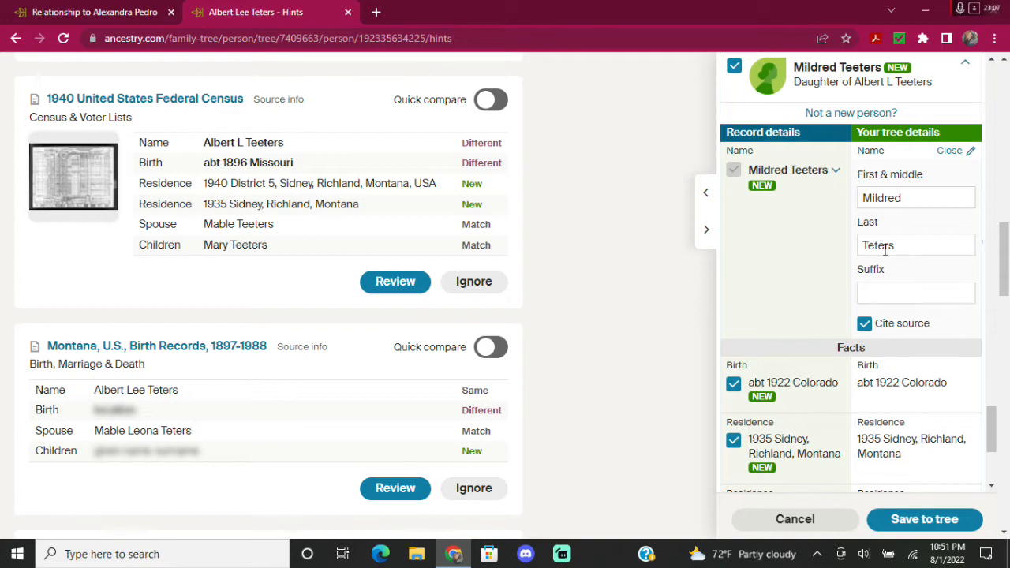
scroll(807, 287, down, 1)
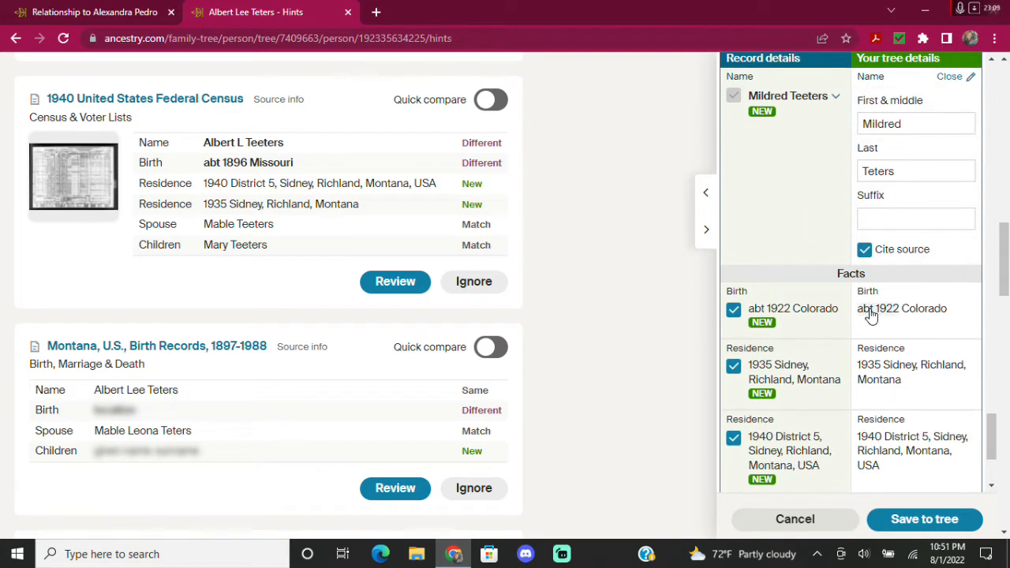
Set Mildred's birth to 1922, dropping 'abt', with place Colorado, USA.
click(877, 310)
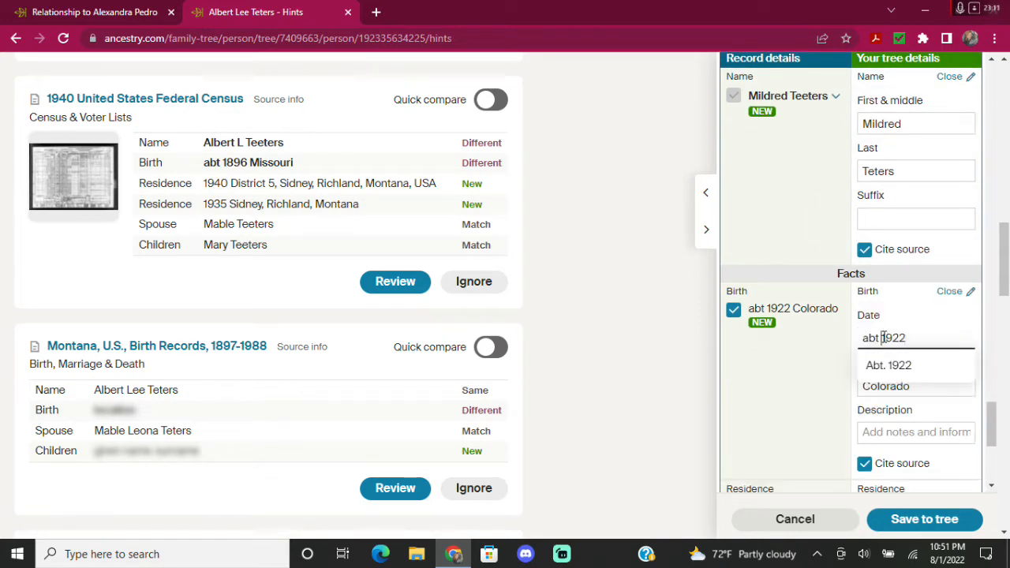
key(BackSpace)
key(BackSpace)
key(BackSpace)
key(BackSpace)
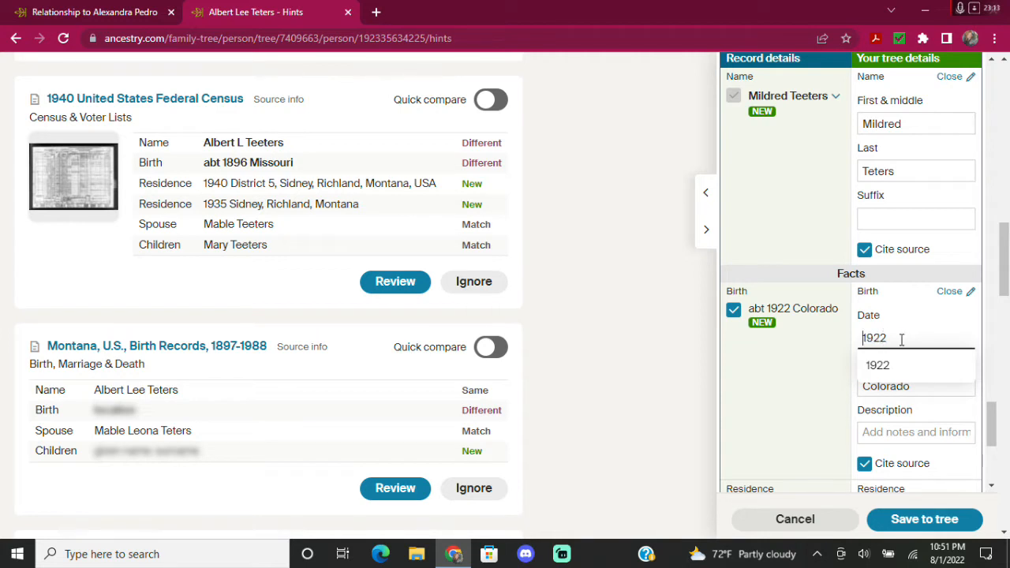
click(797, 379)
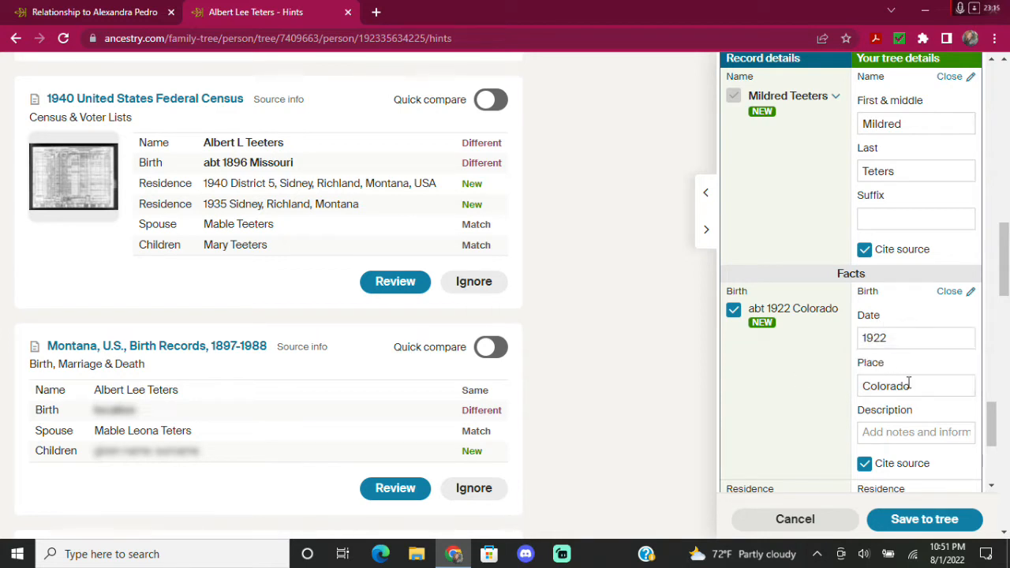
click(932, 386)
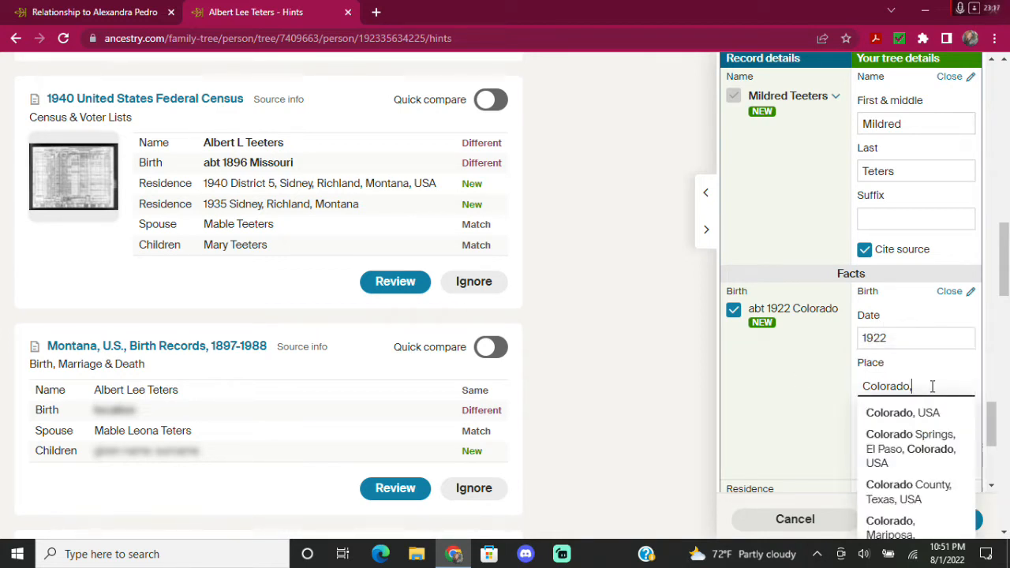
text(,)
click(923, 412)
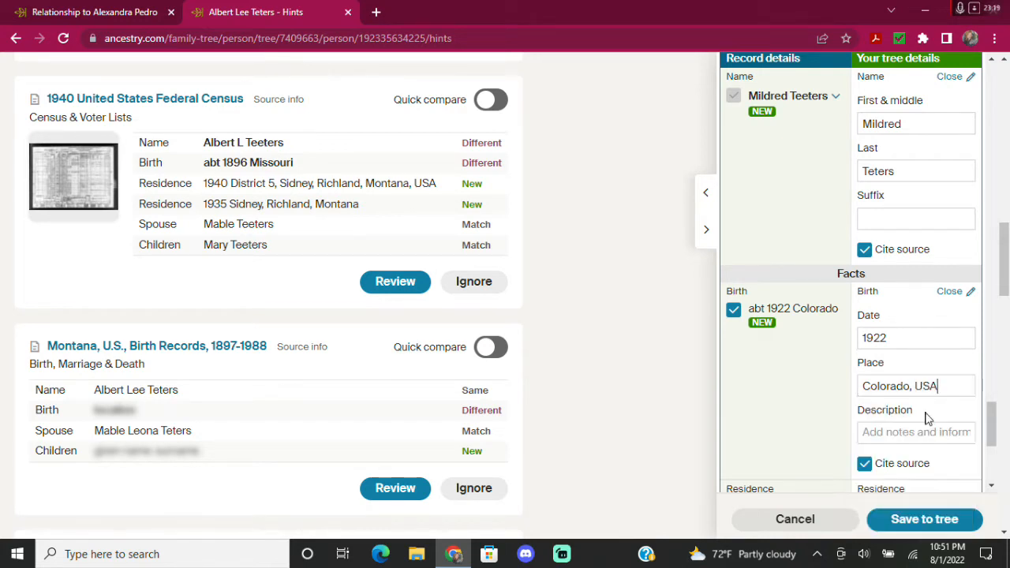
click(781, 392)
Set Mildred's 1935 residence place to Sidney, Richland, Montana, USA.
scroll(782, 395, down, 3)
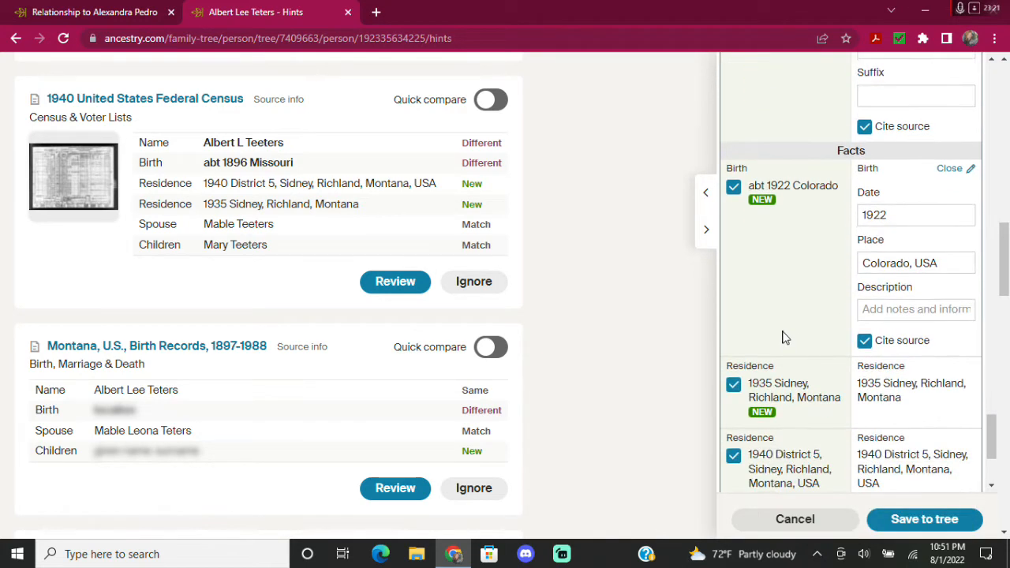
click(902, 304)
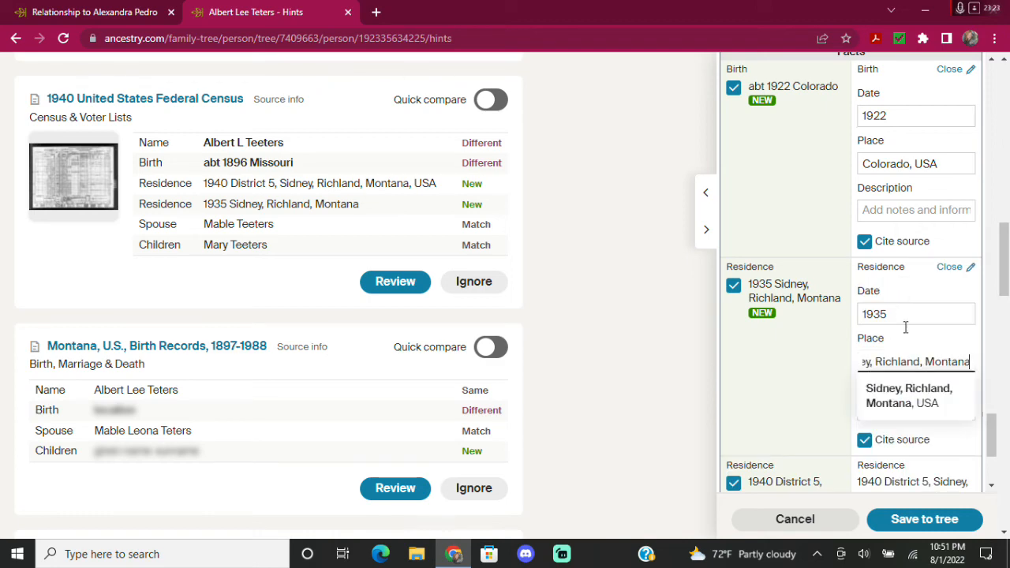
click(885, 403)
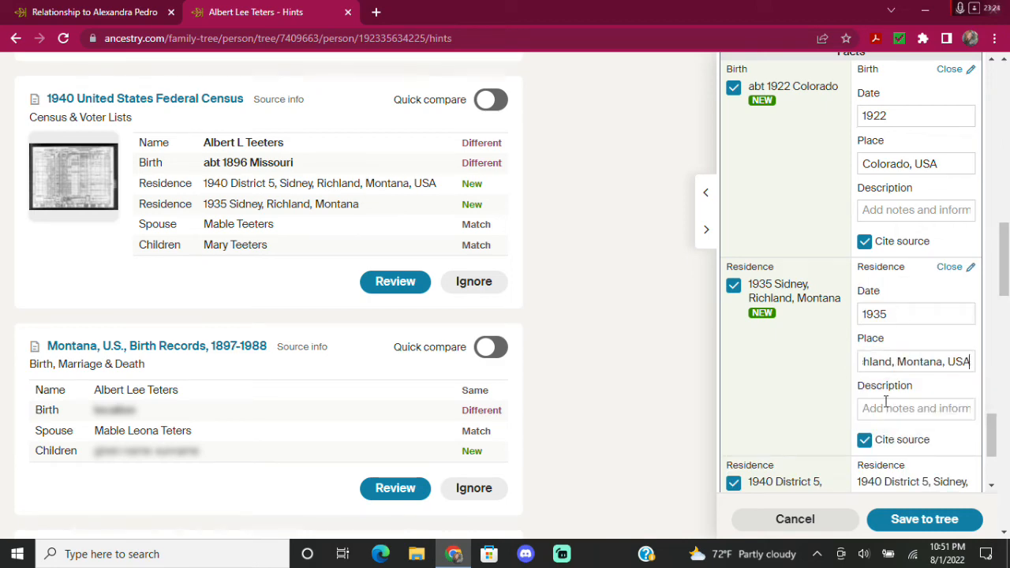
click(786, 388)
scroll(780, 371, down, 3)
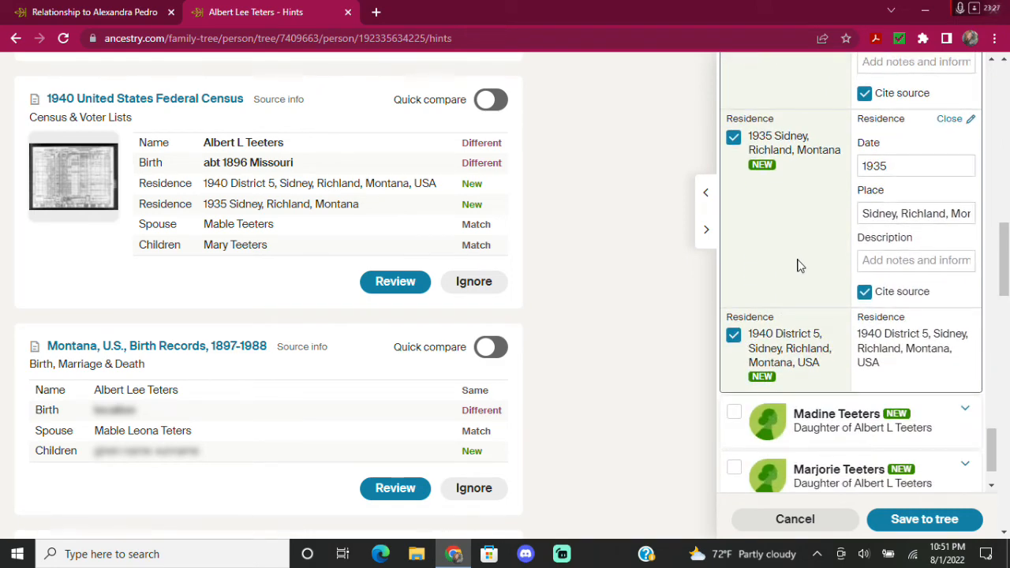
scroll(797, 265, down, 1)
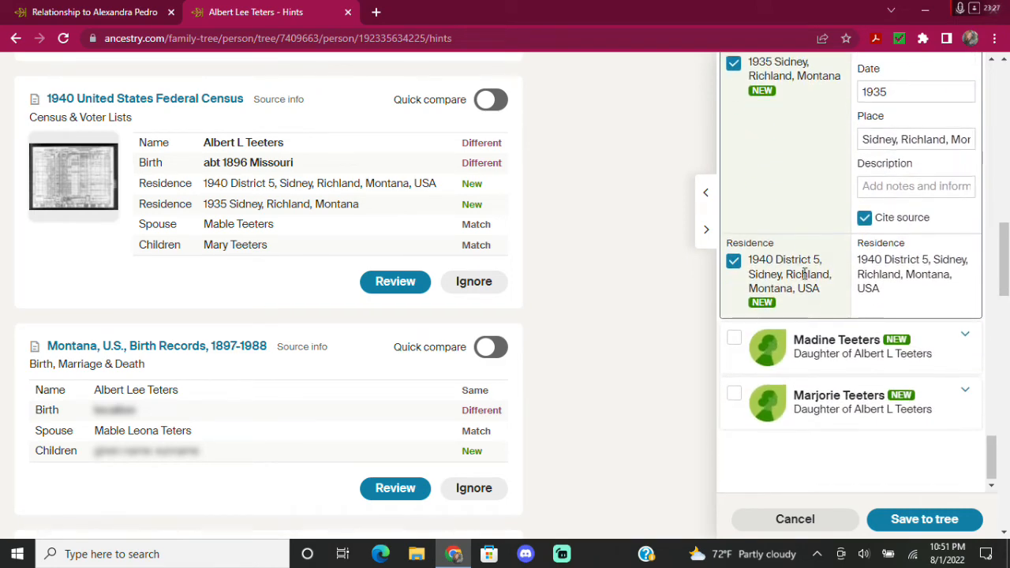
click(734, 342)
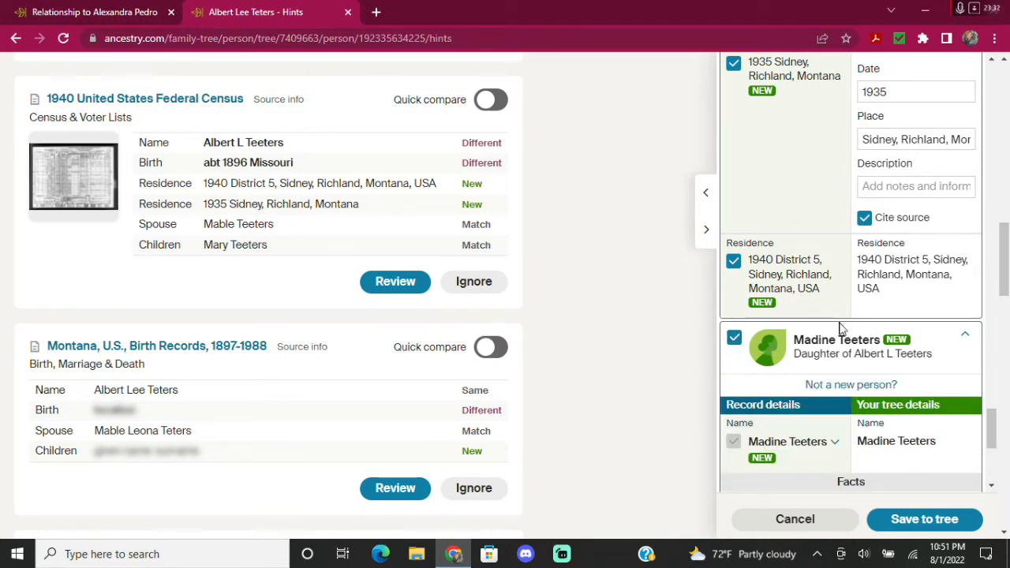
scroll(834, 360, down, 2)
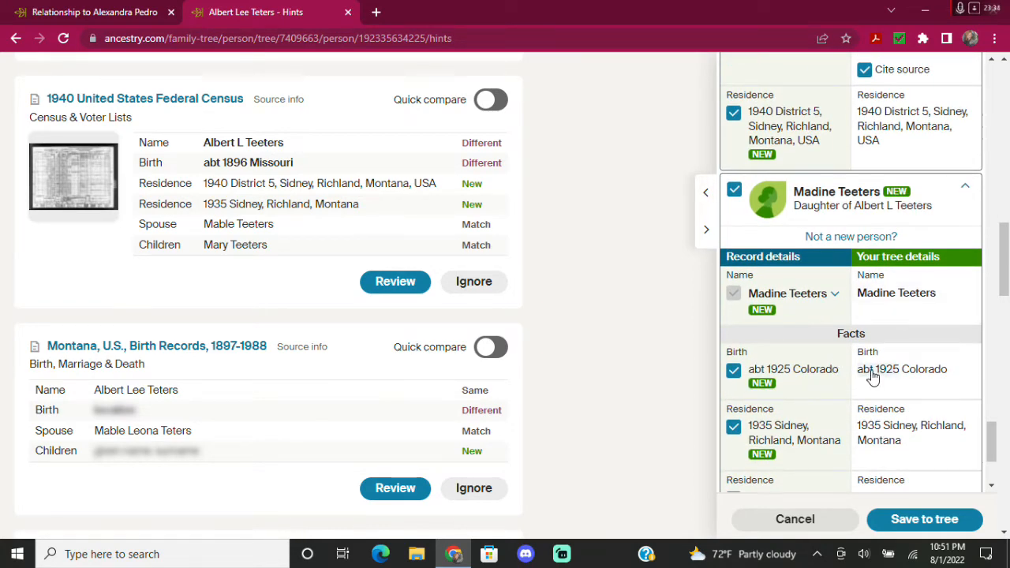
click(872, 378)
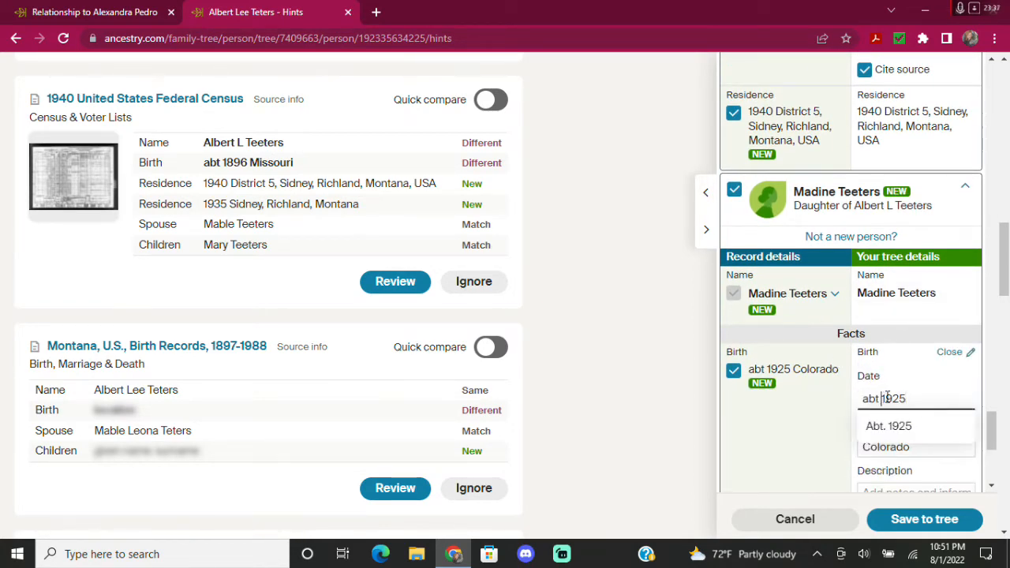
click(882, 398)
key(BackSpace)
key(BackSpace)
key(BackSpace)
key(BackSpace)
click(838, 420)
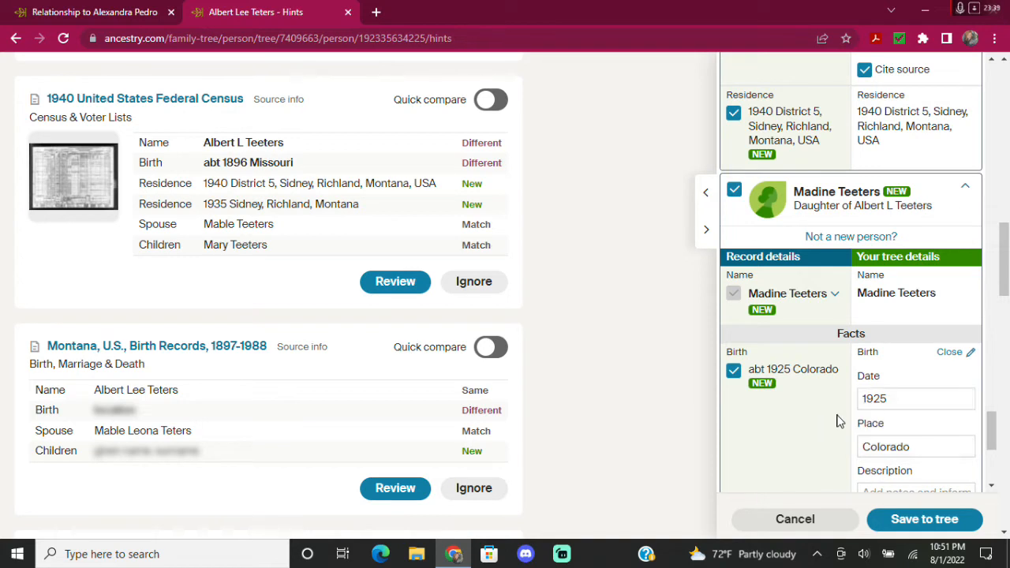
click(917, 444)
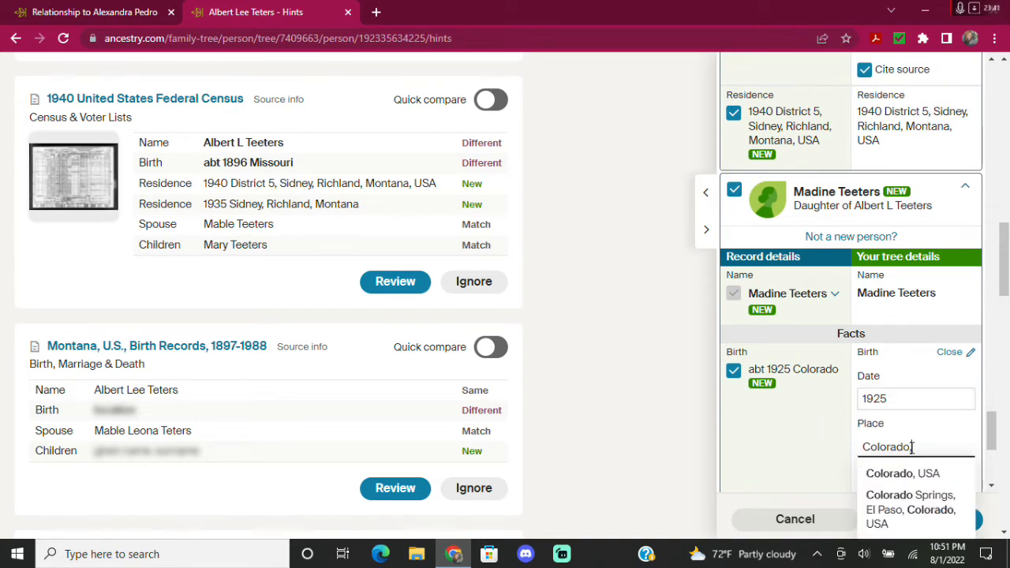
click(923, 474)
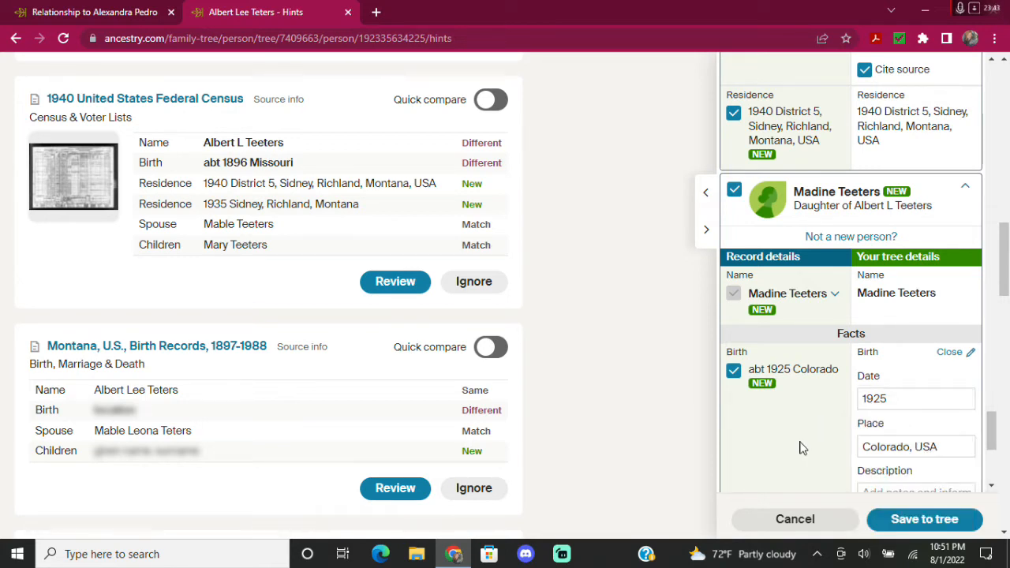
Set Madine's 1935 residence place to Sidney, Richland, Montana, USA.
scroll(799, 425, down, 2)
scroll(773, 313, down, 1)
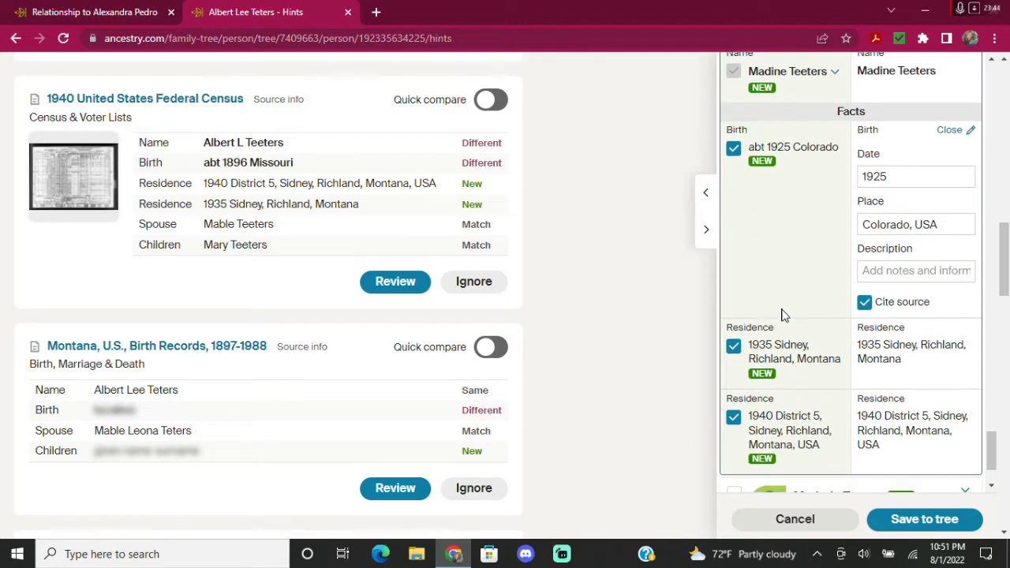
click(886, 369)
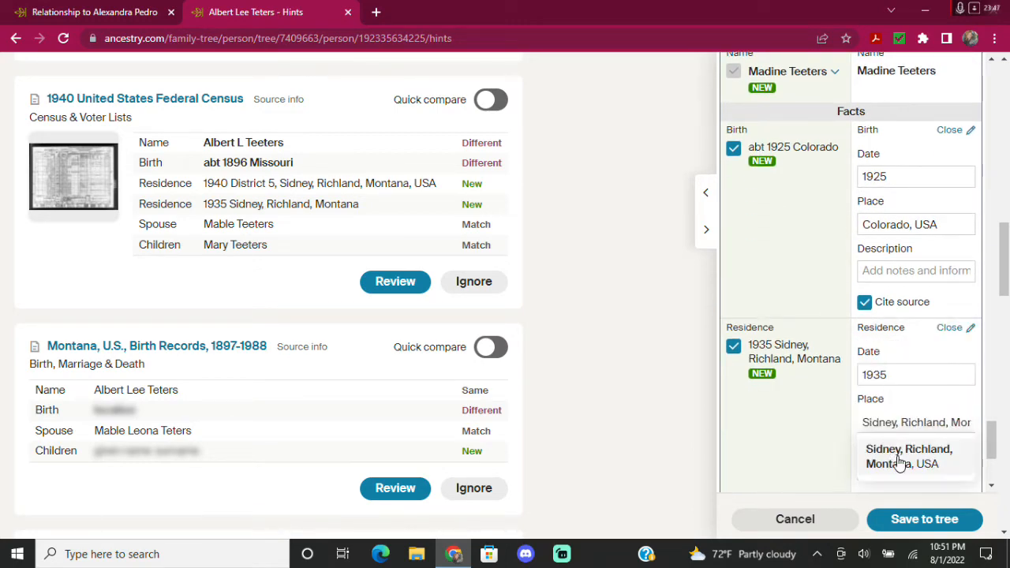
click(897, 465)
scroll(807, 426, down, 3)
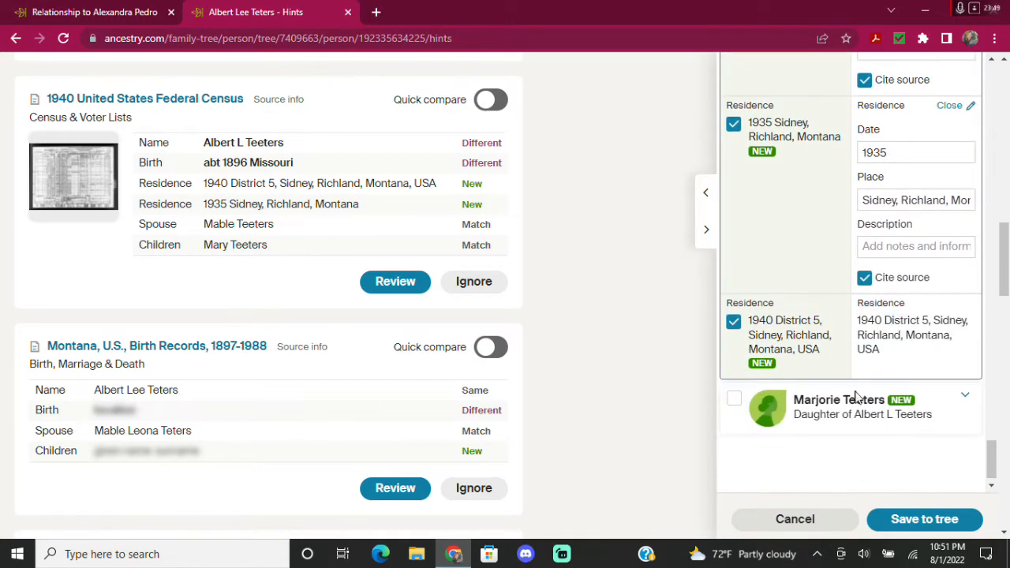
click(735, 404)
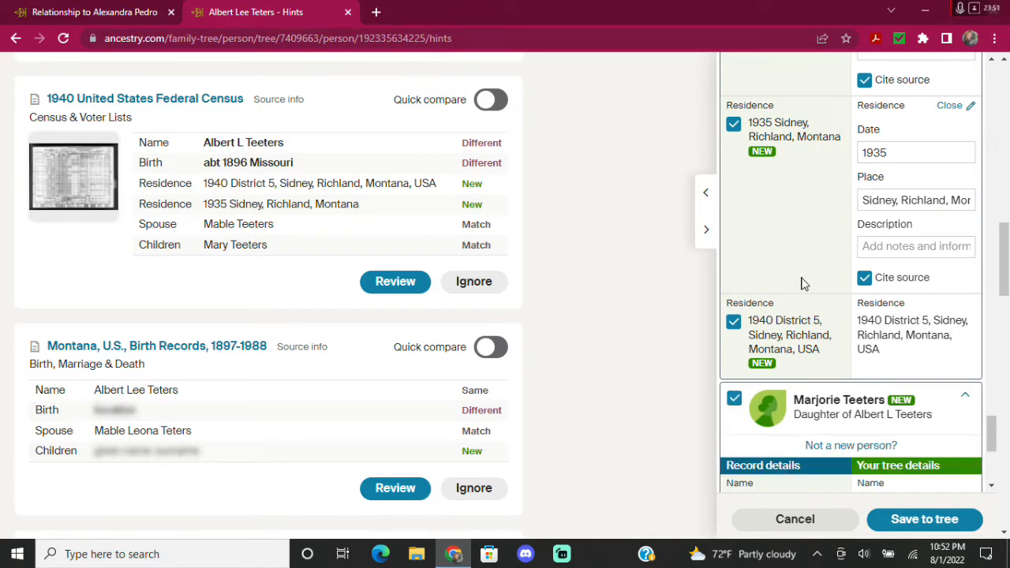
scroll(801, 284, down, 2)
scroll(835, 343, down, 2)
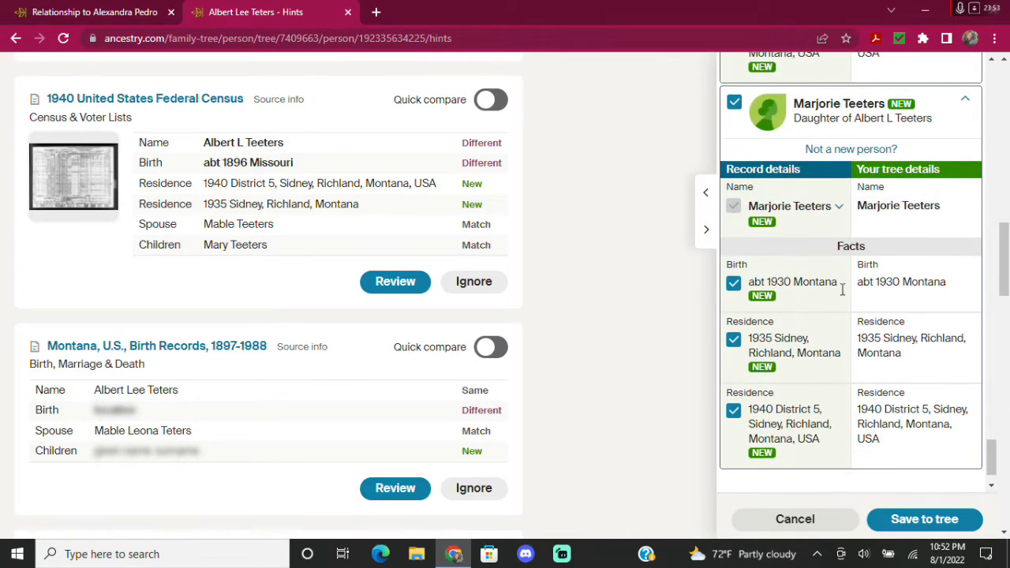
click(885, 284)
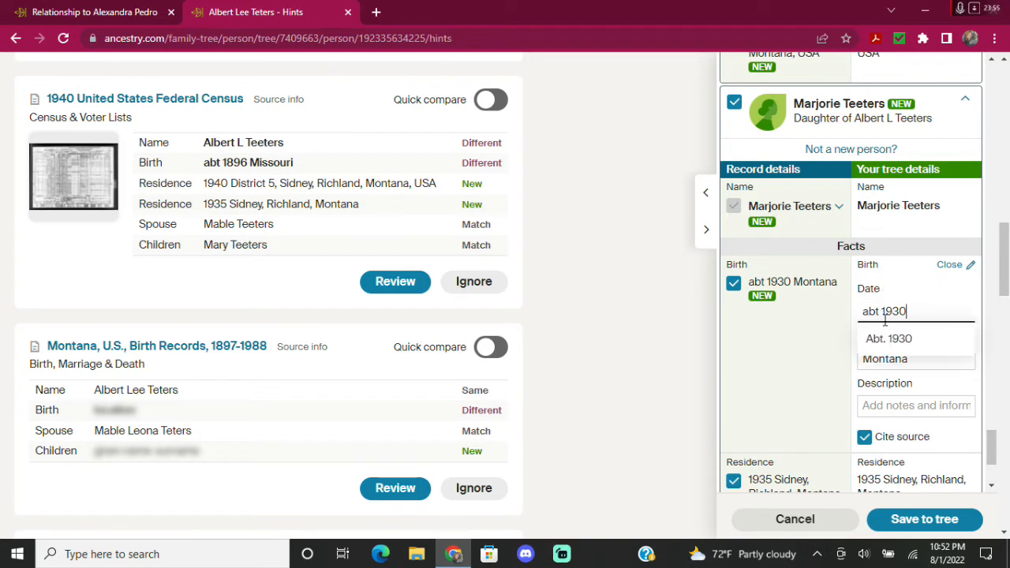
click(882, 311)
key(BackSpace)
key(BackSpace)
key(BackSpace)
key(BackSpace)
click(793, 347)
click(926, 349)
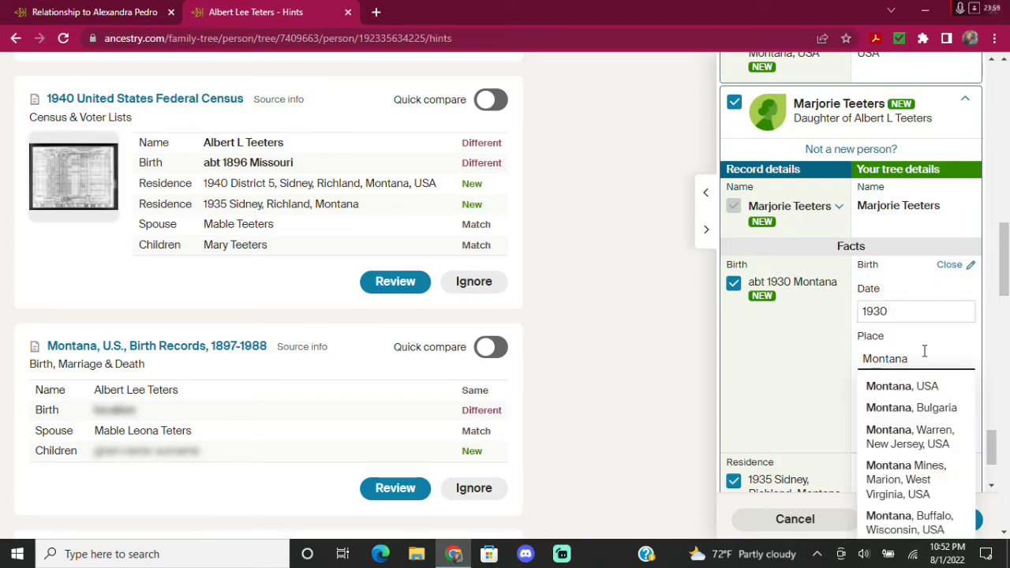
click(922, 387)
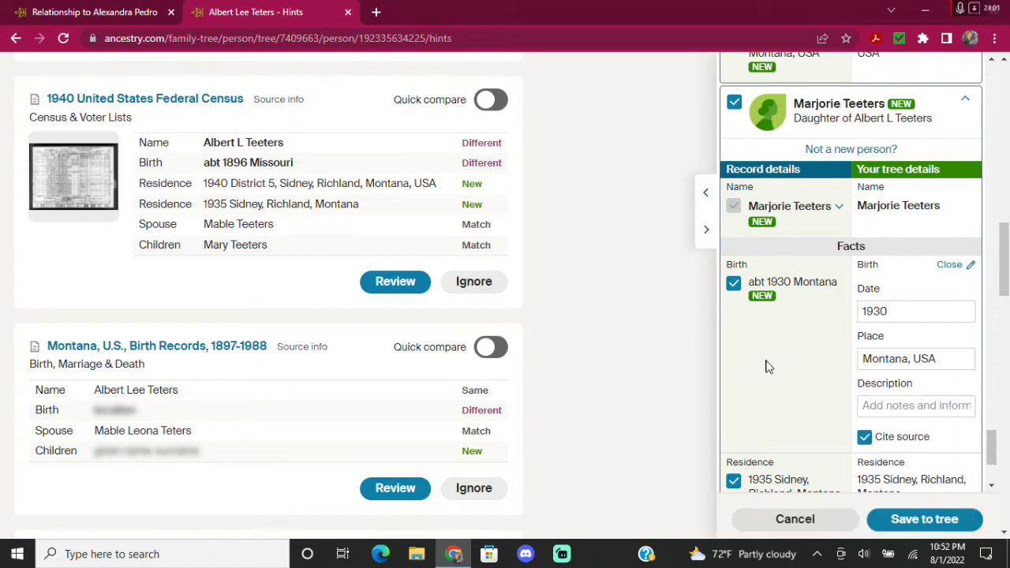
Set Marjorie's 1935 residence to Sidney, Richland, Montana, USA and save the census to the tree.
scroll(782, 359, down, 1)
scroll(781, 359, down, 2)
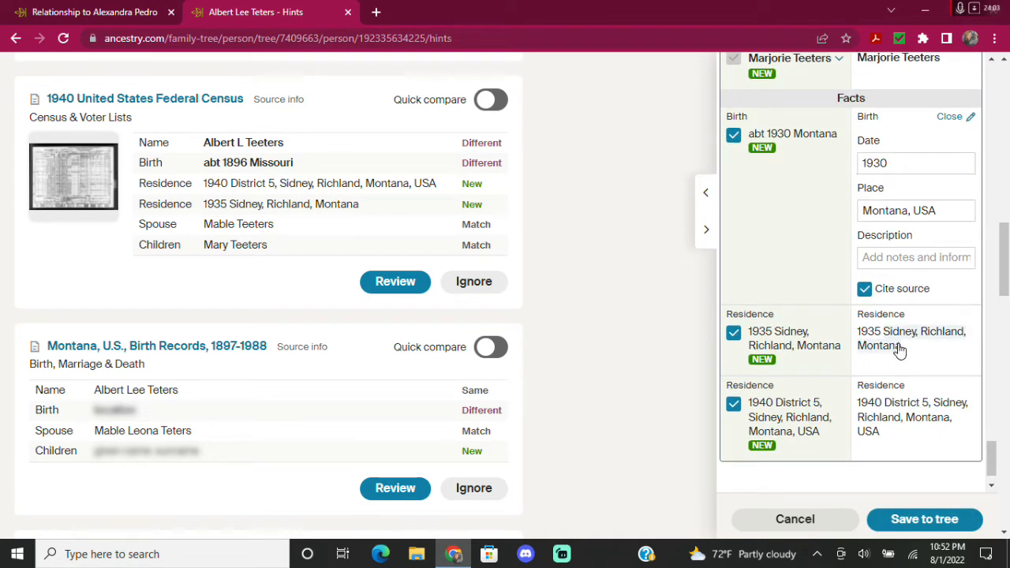
click(897, 349)
click(909, 448)
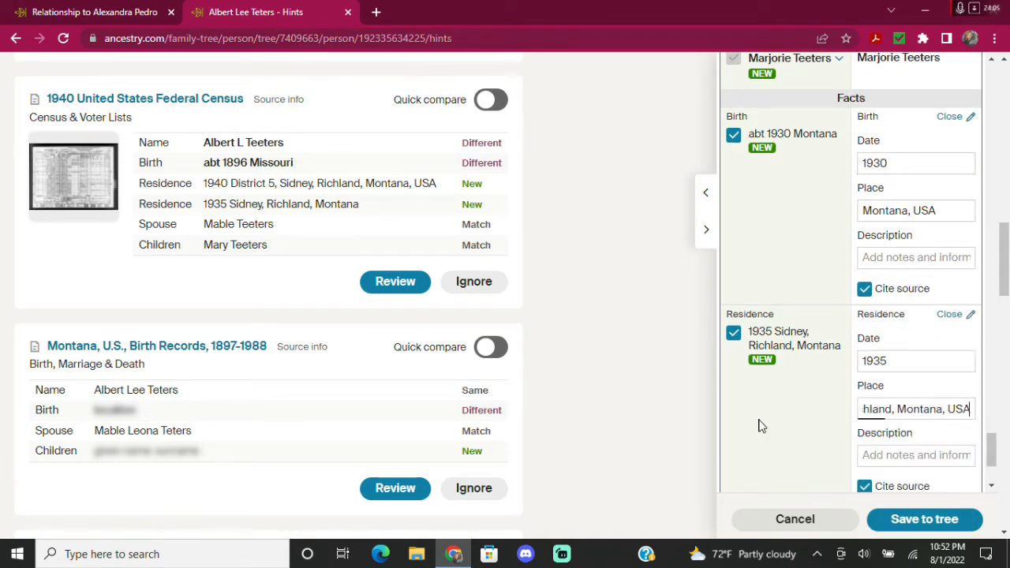
scroll(774, 402, down, 3)
scroll(778, 323, down, 1)
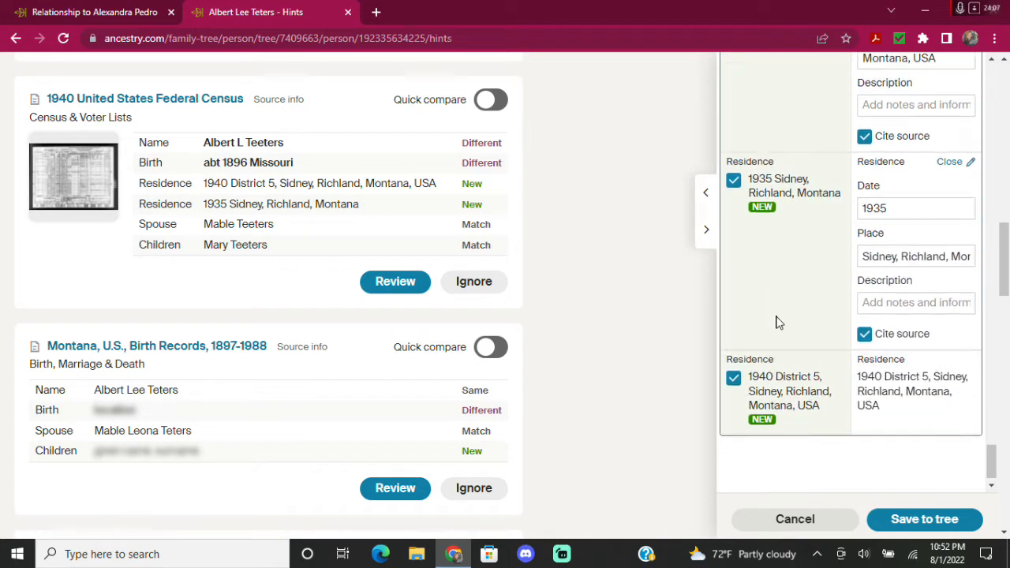
click(924, 520)
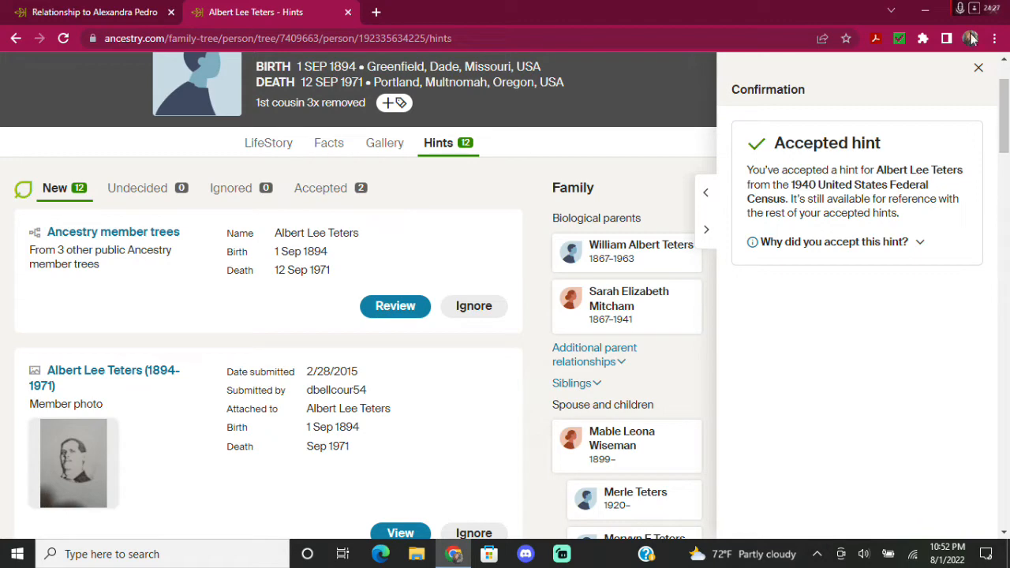
click(978, 67)
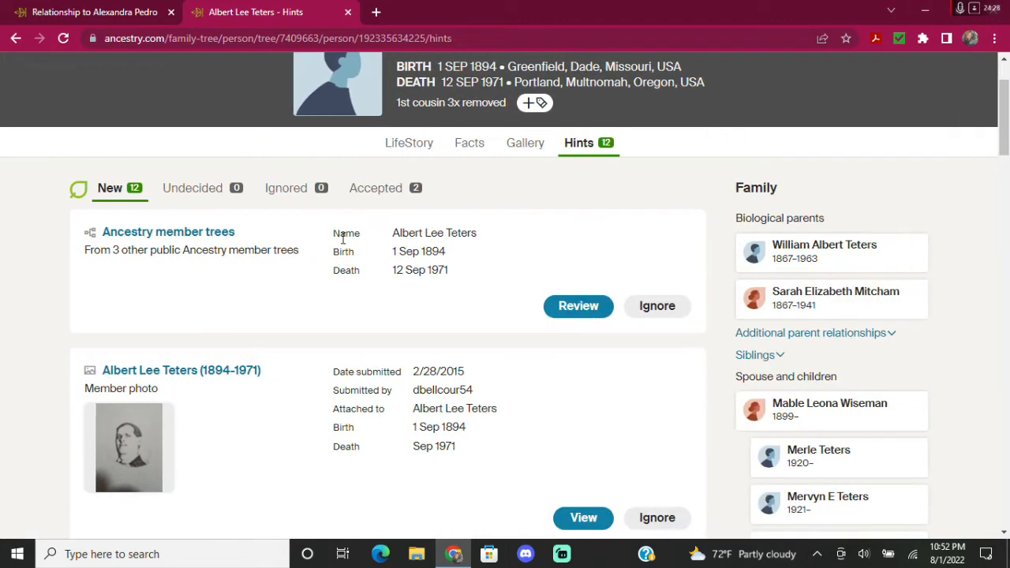
scroll(612, 258, down, 5)
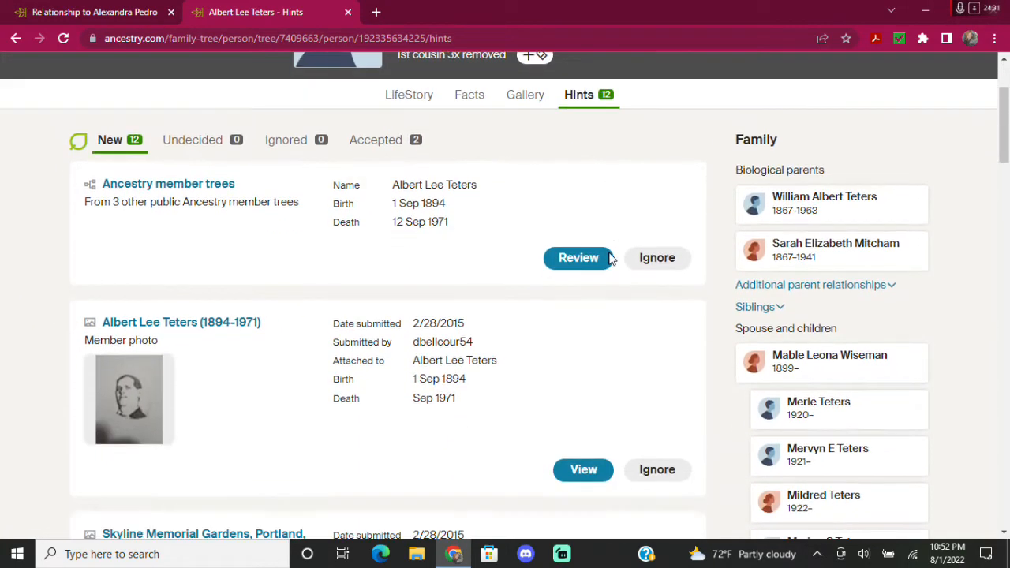
scroll(612, 258, down, 4)
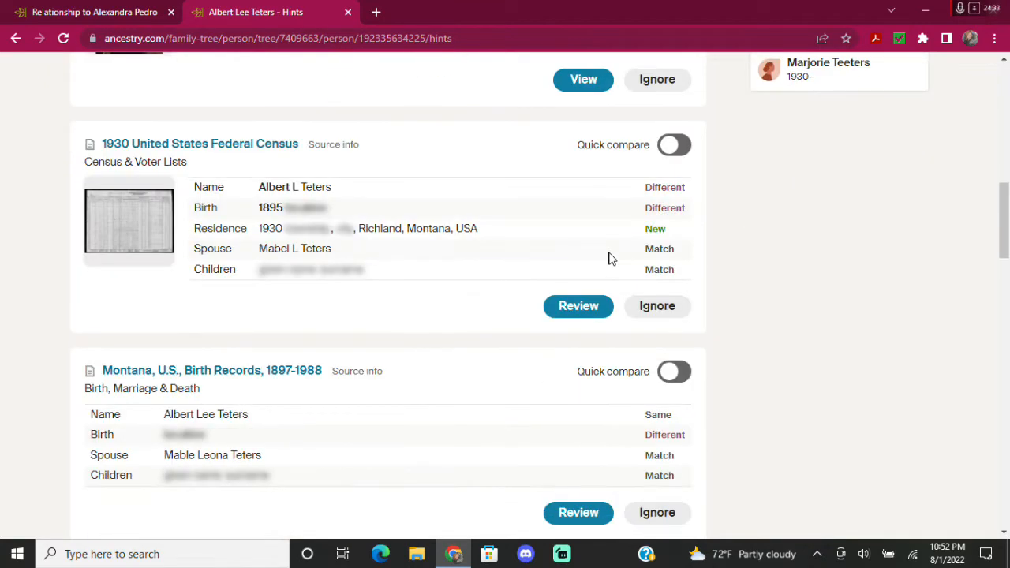
scroll(248, 286, down, 4)
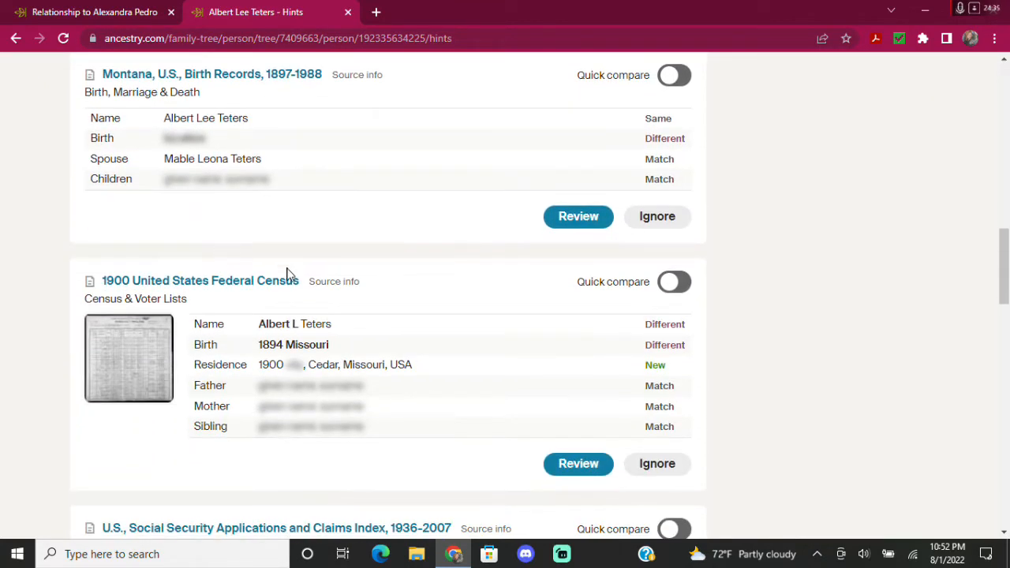
scroll(469, 277, down, 4)
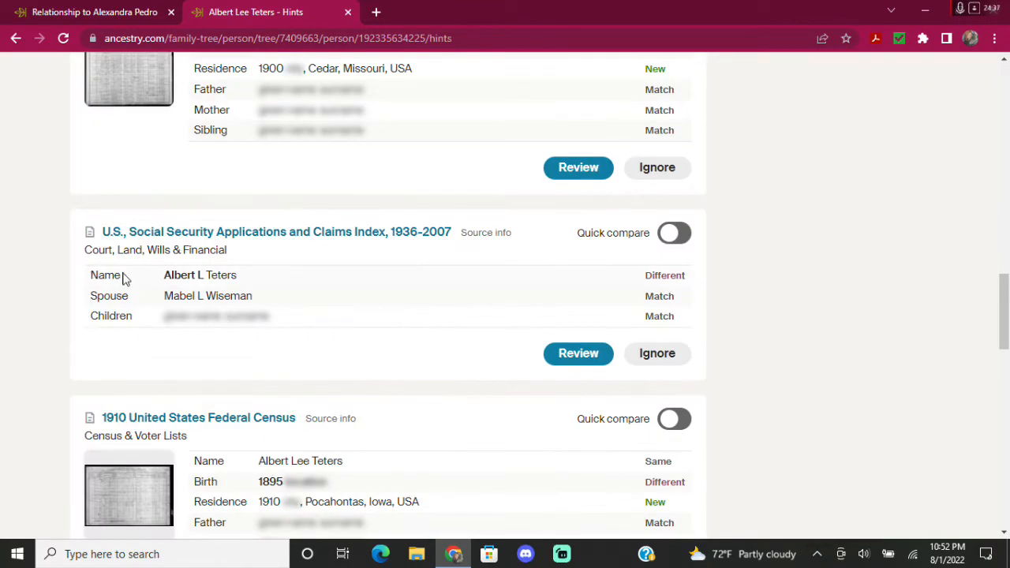
scroll(201, 312, down, 2)
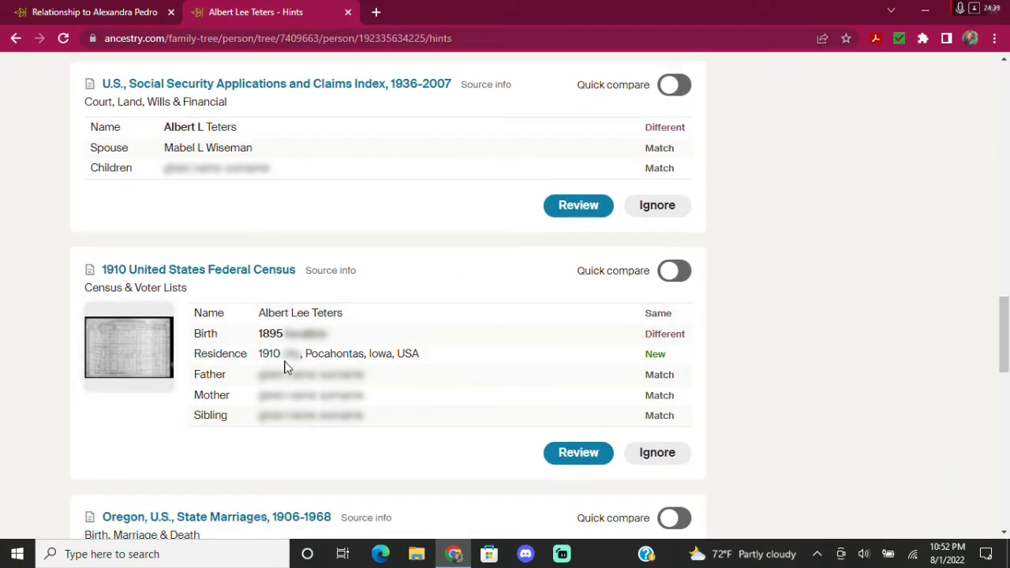
scroll(284, 365, down, 4)
scroll(322, 153, up, 1)
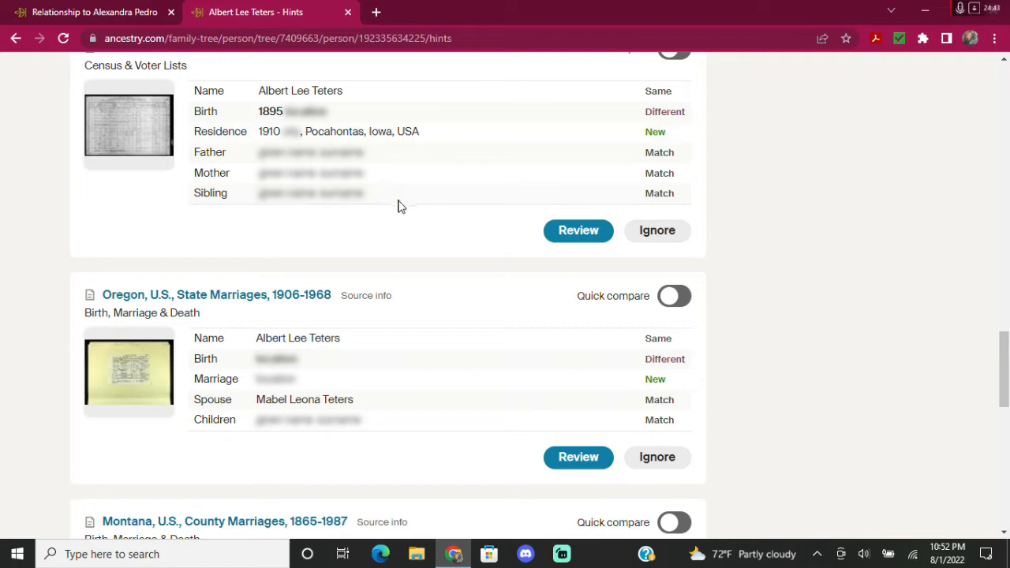
scroll(397, 207, down, 2)
scroll(389, 212, down, 2)
scroll(389, 211, down, 6)
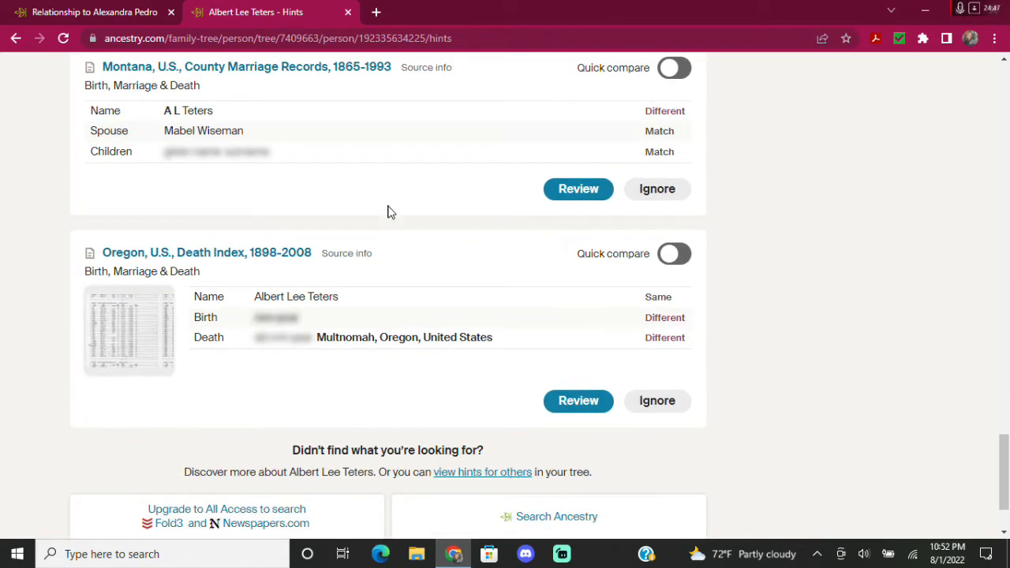
scroll(391, 211, down, 2)
scroll(970, 223, up, 12)
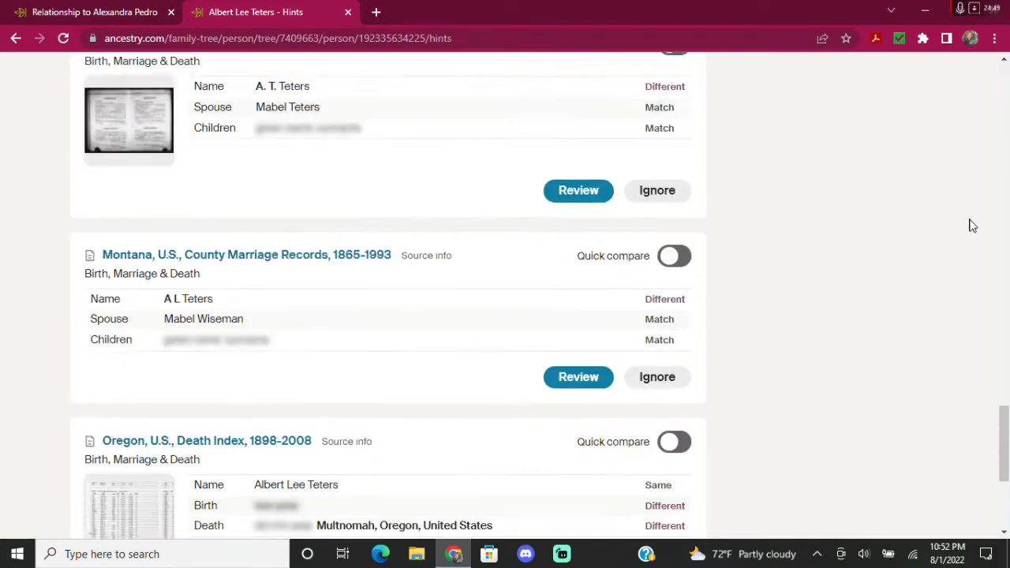
scroll(968, 289, up, 15)
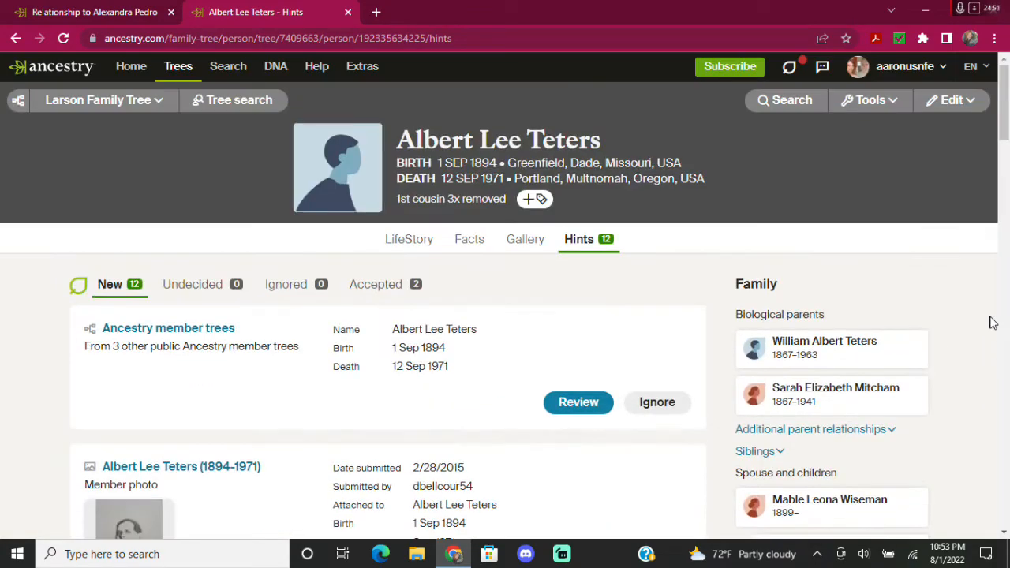
scroll(991, 318, down, 2)
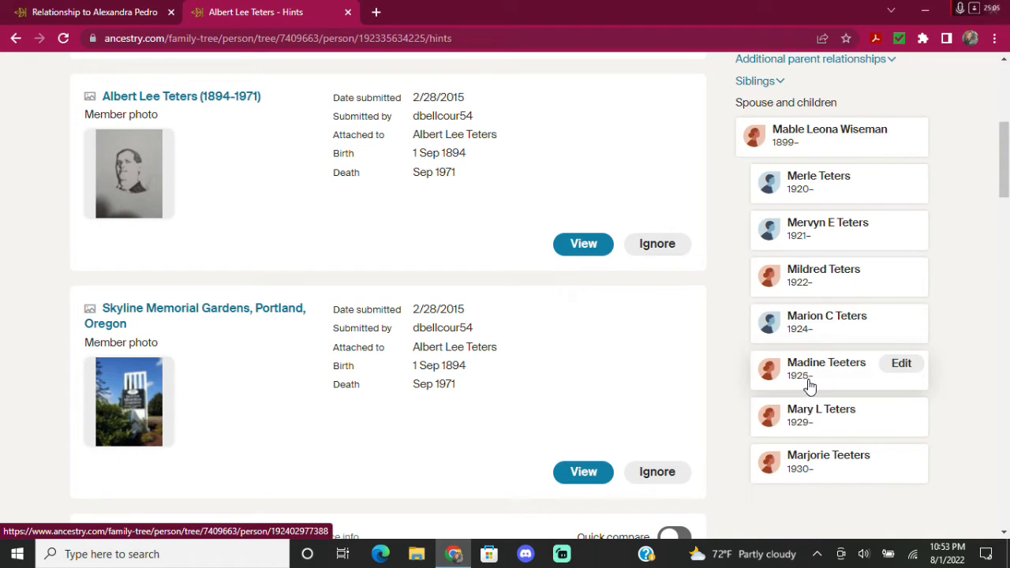
click(817, 277)
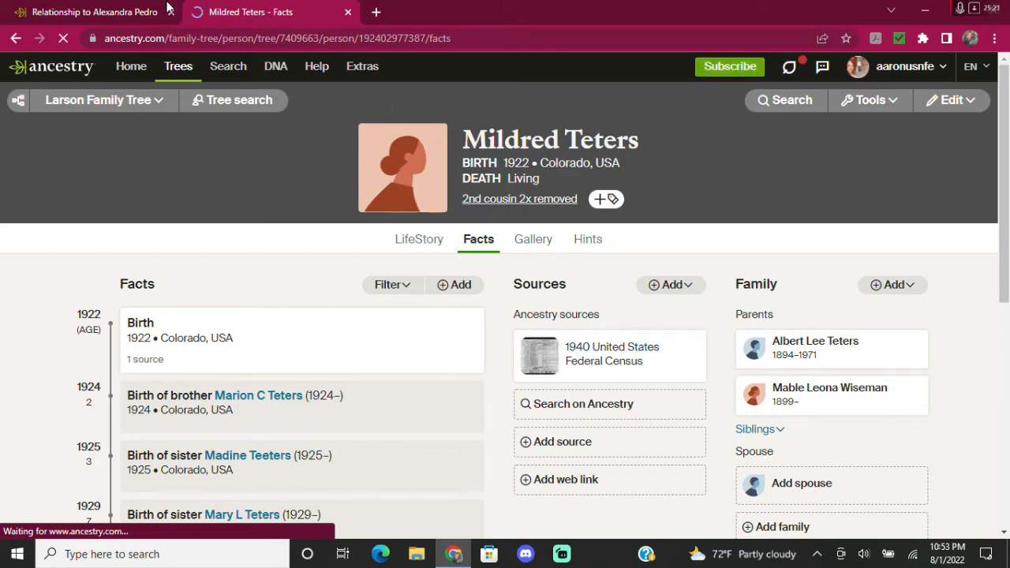
click(118, 11)
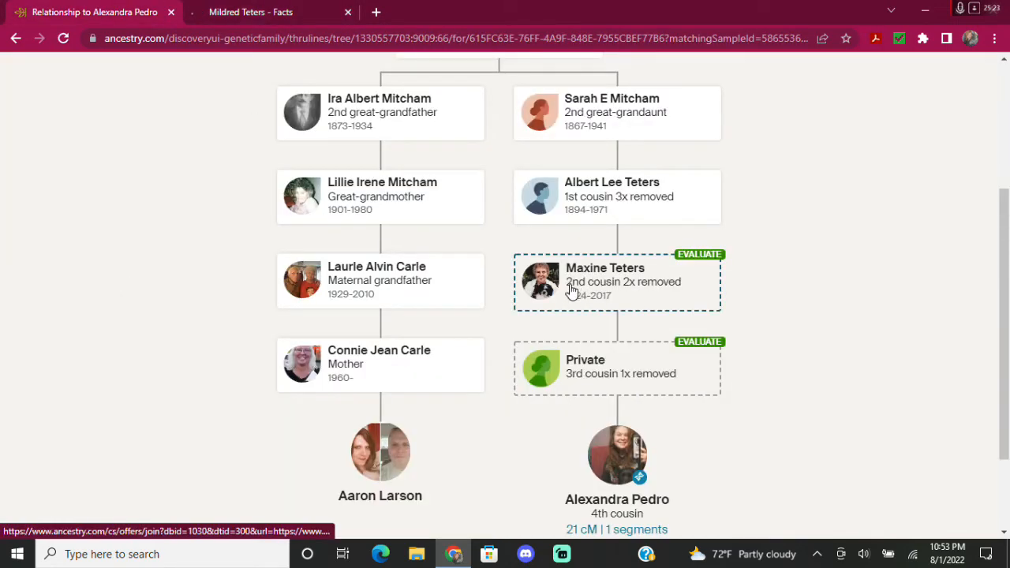
click(266, 14)
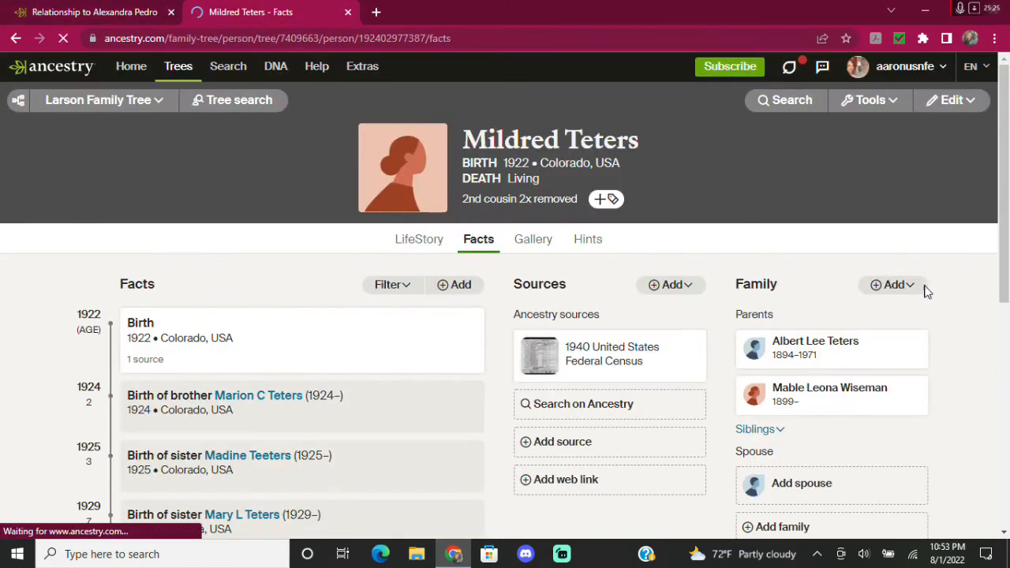
click(580, 240)
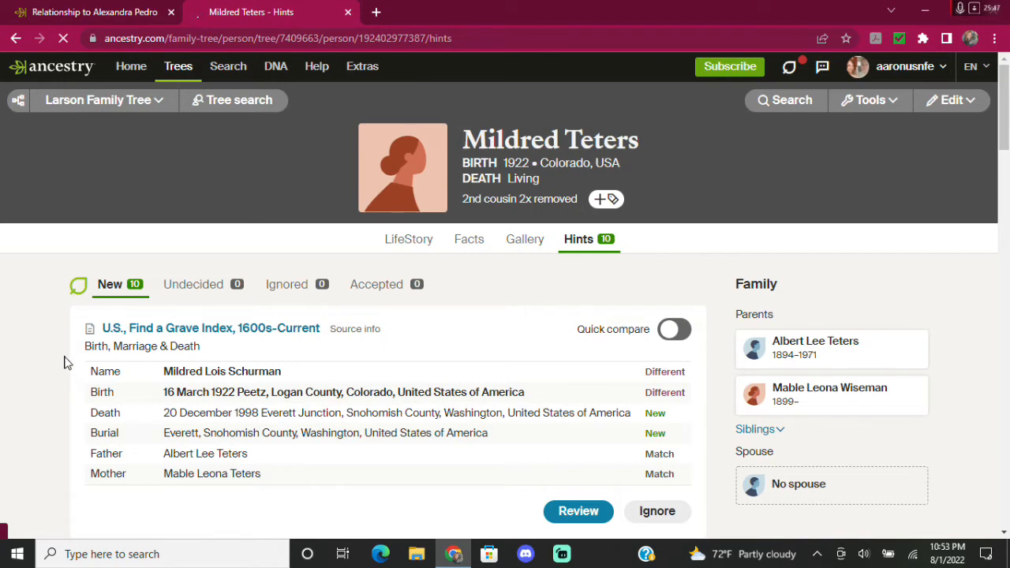
scroll(77, 365, down, 2)
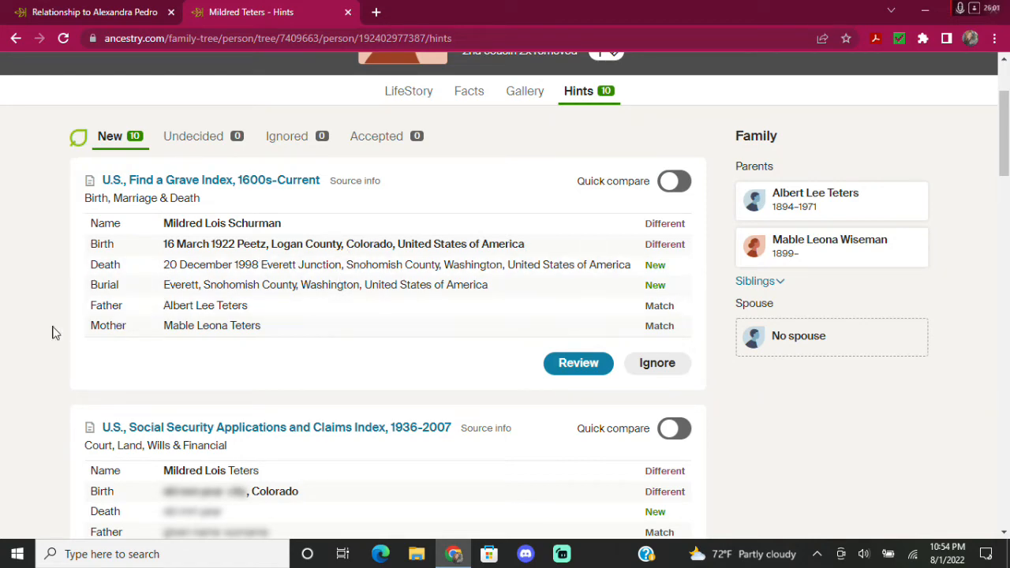
scroll(55, 325, down, 1)
scroll(79, 311, down, 3)
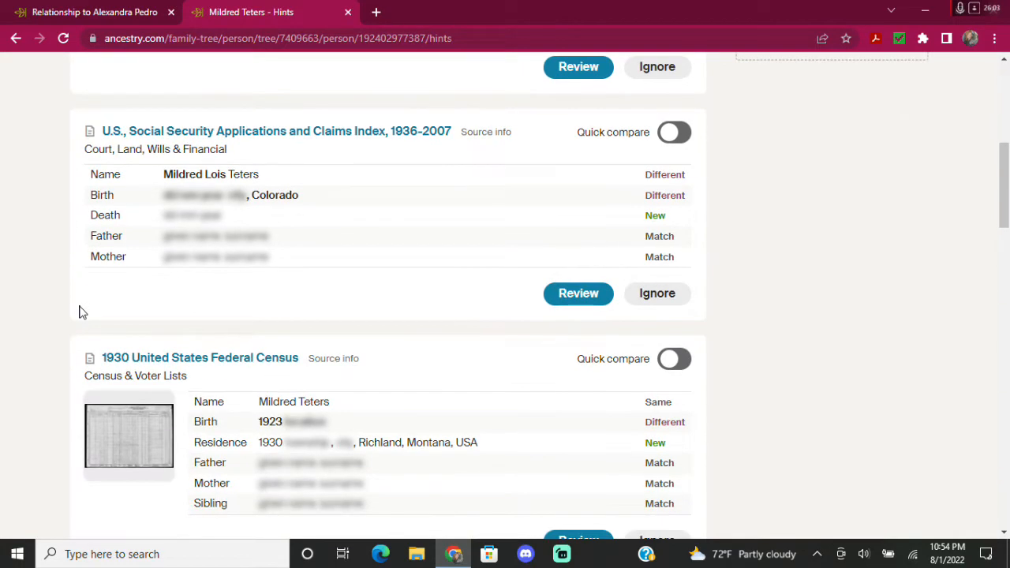
scroll(79, 311, down, 4)
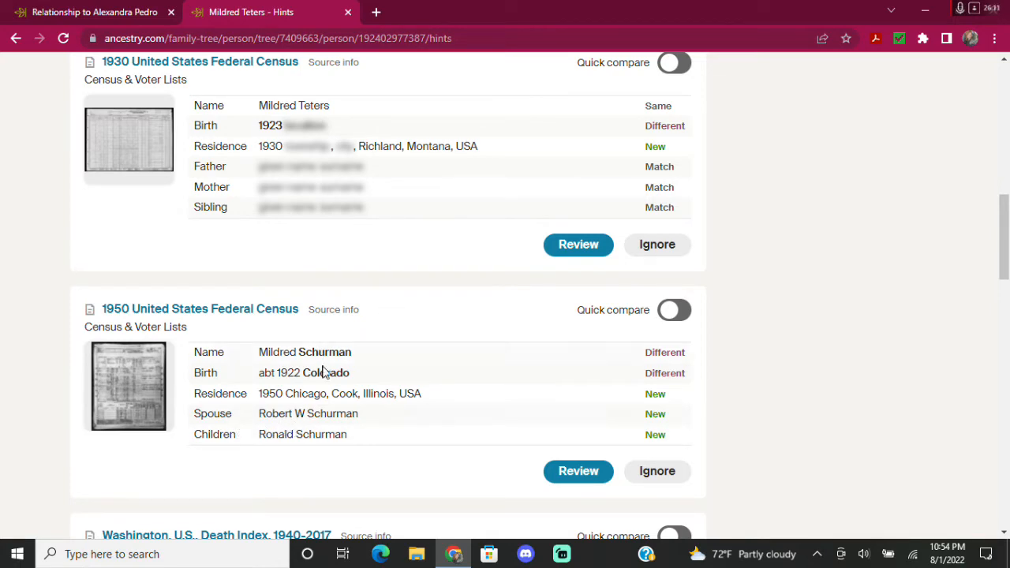
scroll(301, 427, down, 3)
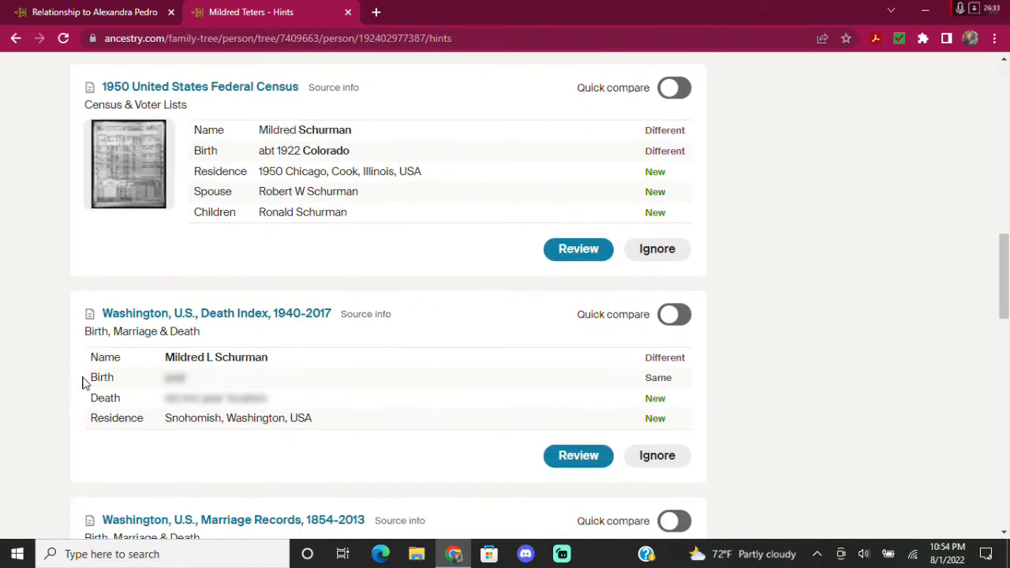
scroll(95, 385, down, 4)
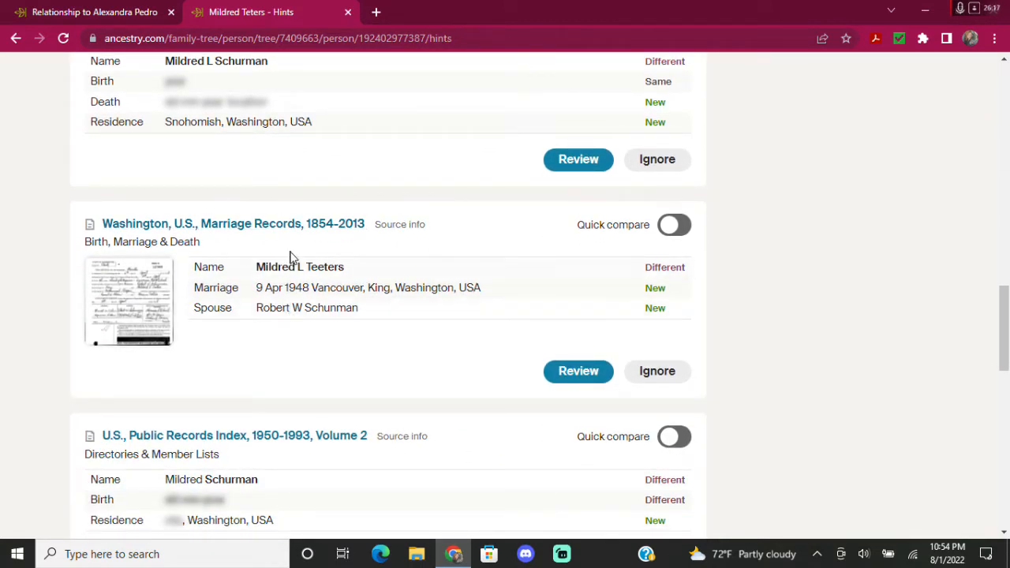
scroll(47, 339, down, 3)
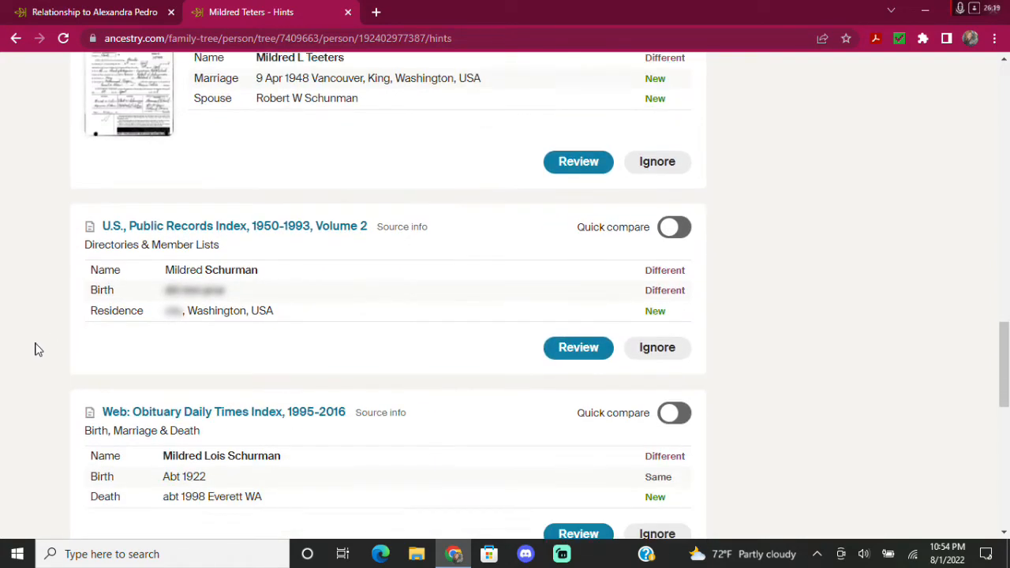
scroll(56, 343, down, 1)
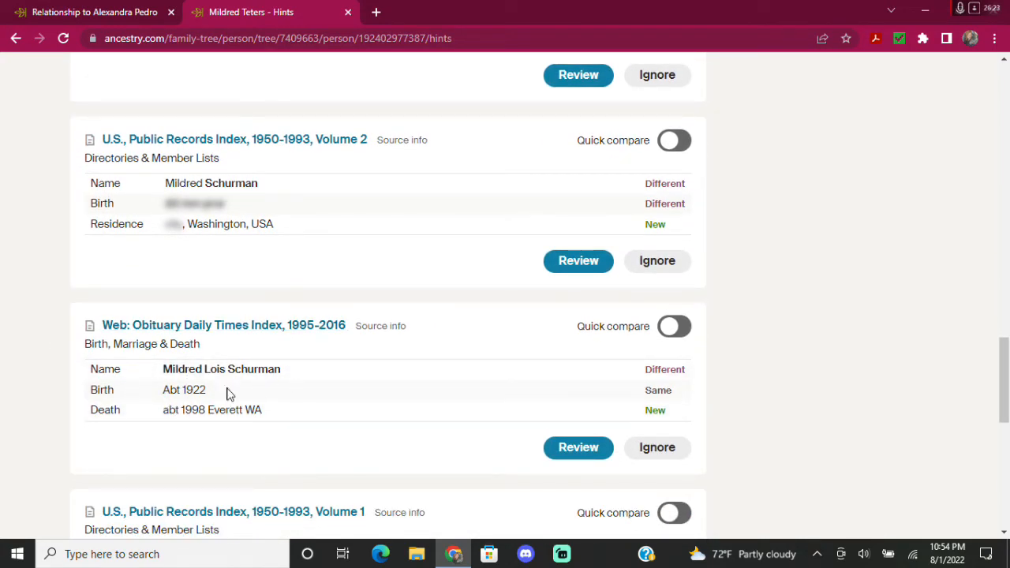
scroll(221, 390, up, 10)
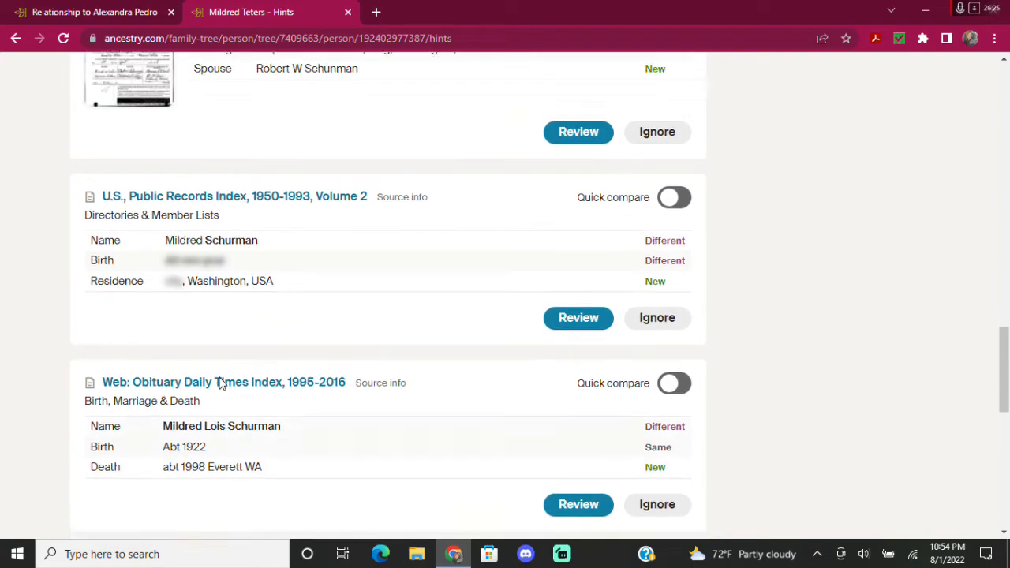
scroll(261, 379, up, 1)
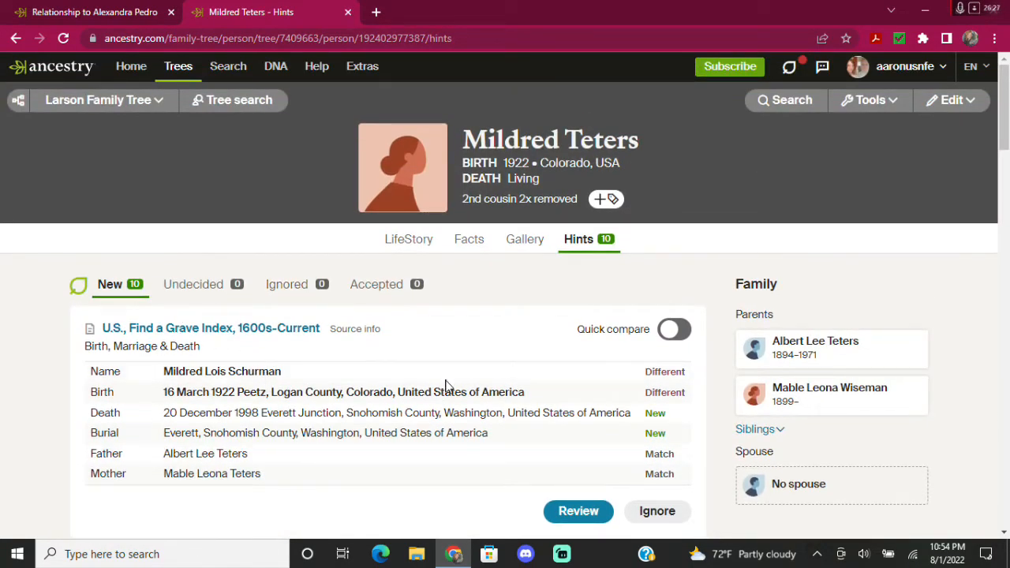
scroll(474, 394, down, 1)
Open Mildred's Find a Grave Index hint and confirm the record belongs in the tree.
click(578, 437)
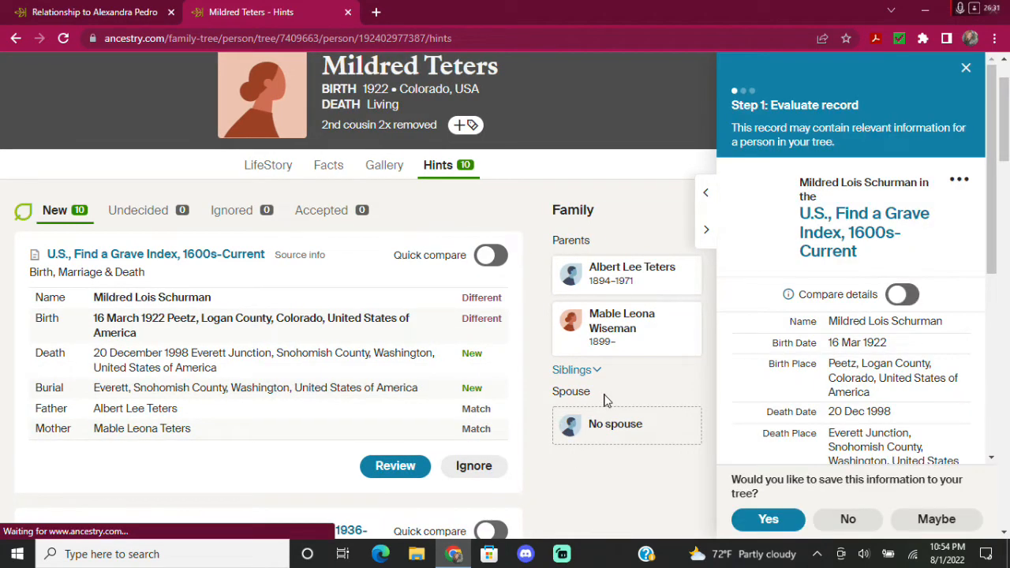
scroll(820, 308, down, 3)
scroll(833, 308, down, 2)
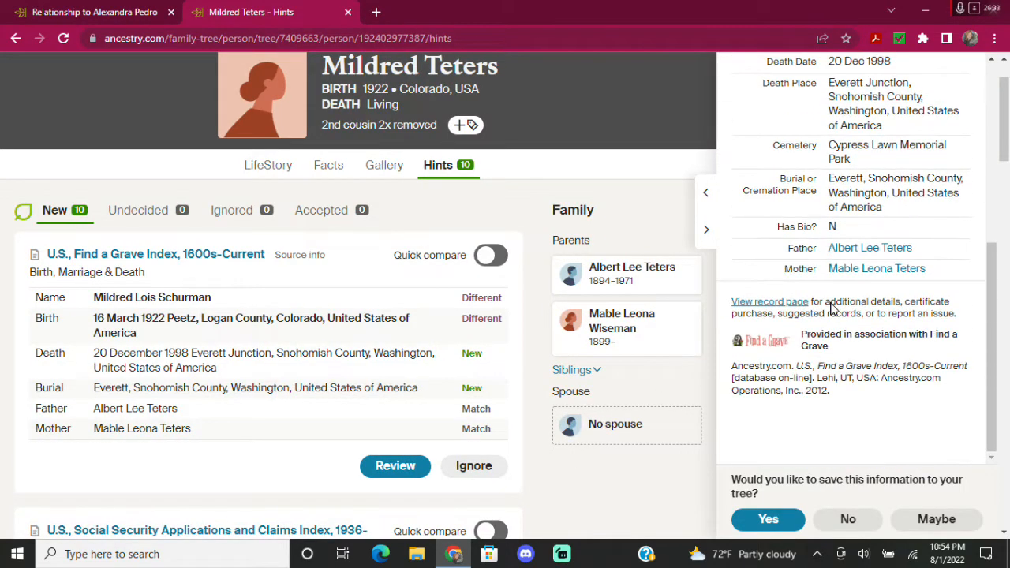
click(785, 521)
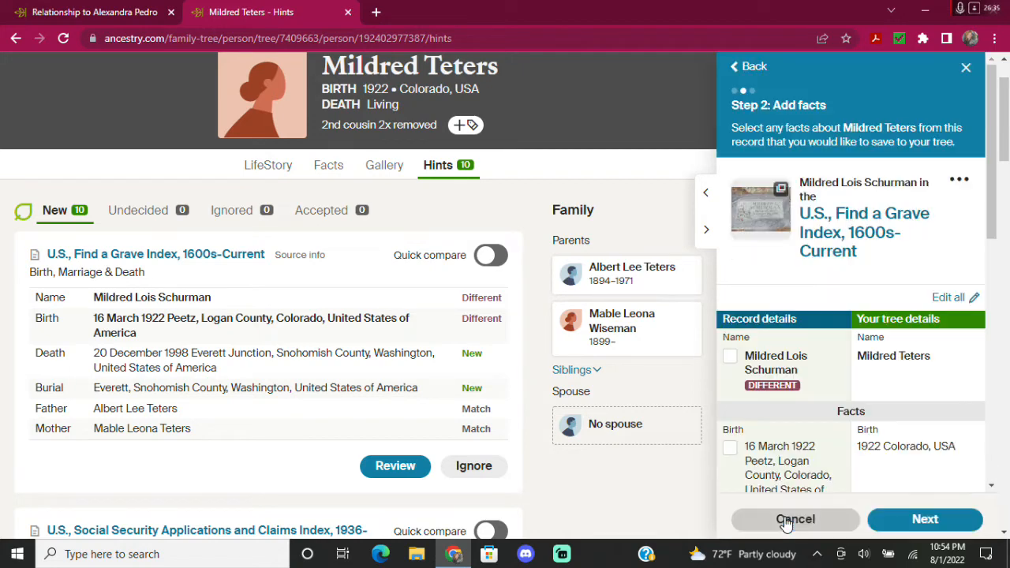
scroll(876, 306, down, 1)
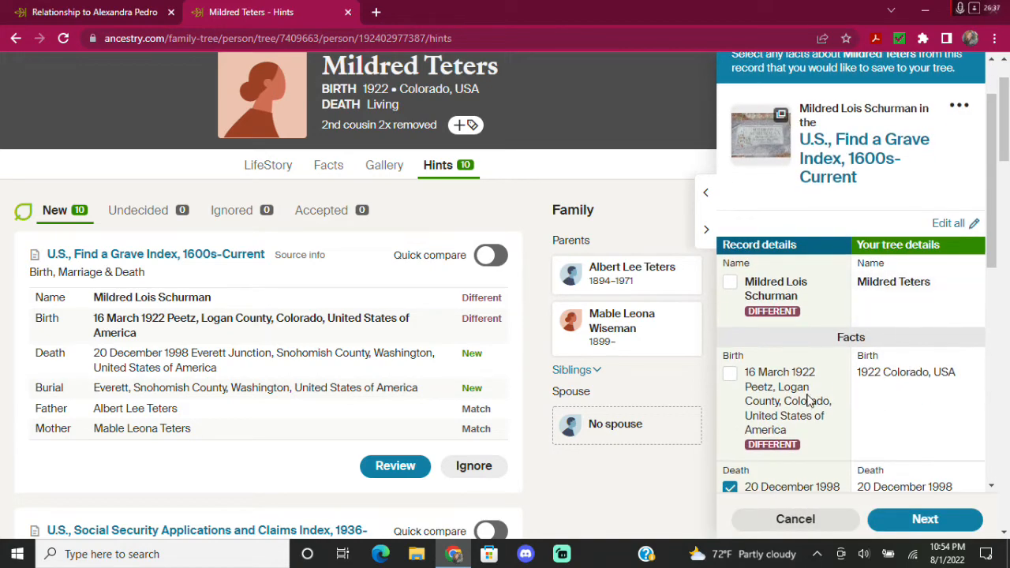
click(873, 377)
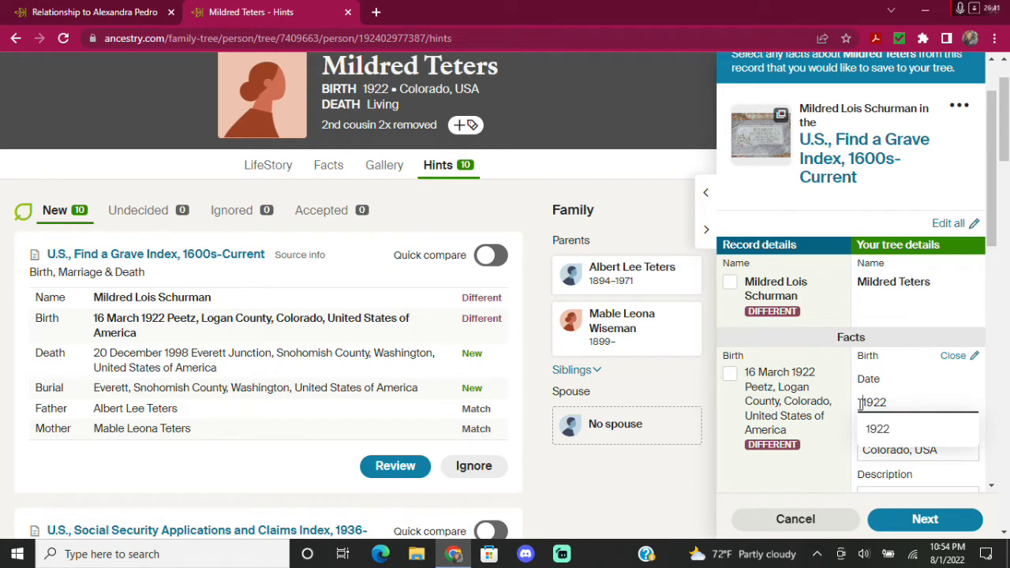
text(16)
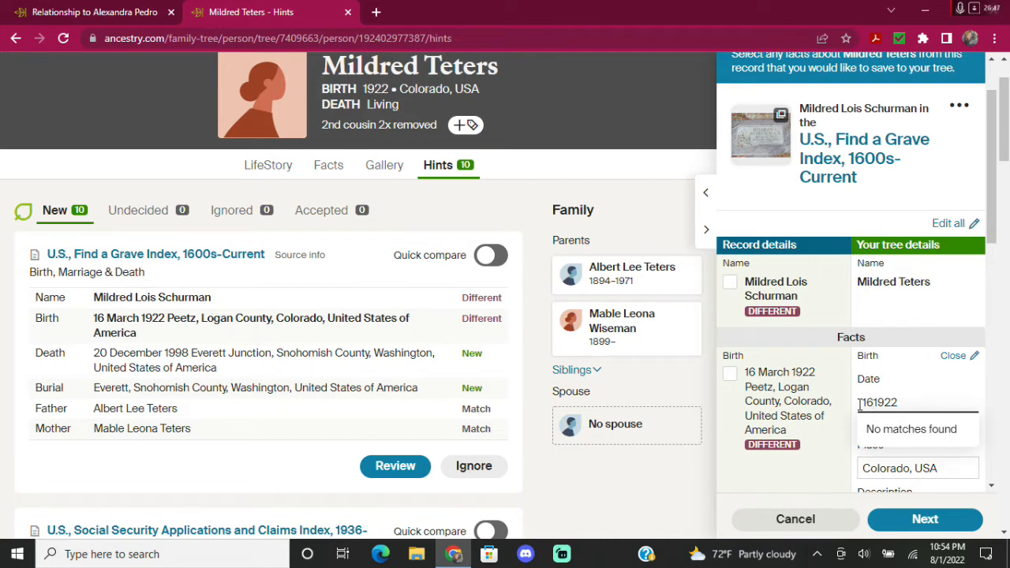
text(Mar)
click(913, 364)
scroll(913, 364, down, 1)
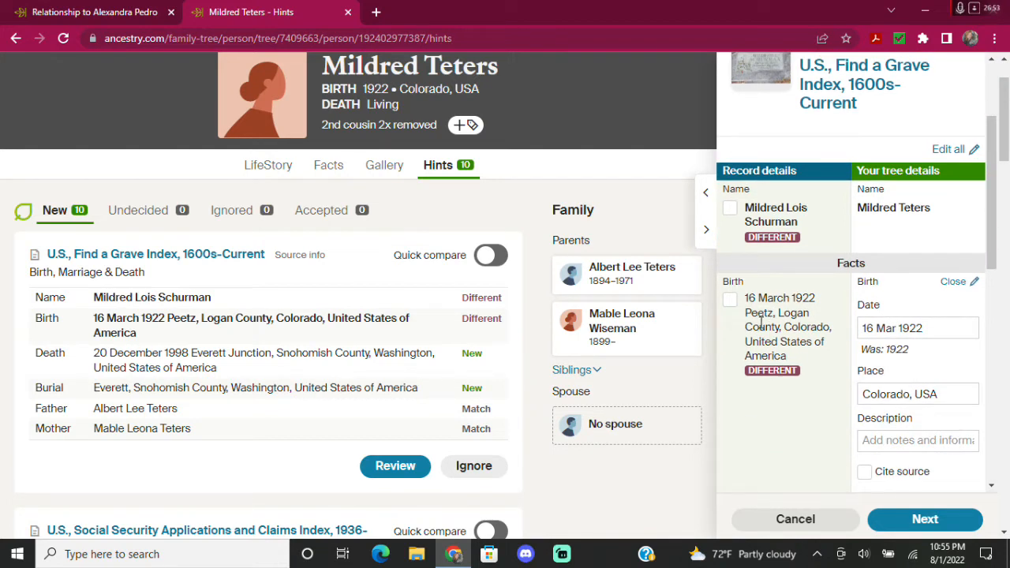
click(730, 300)
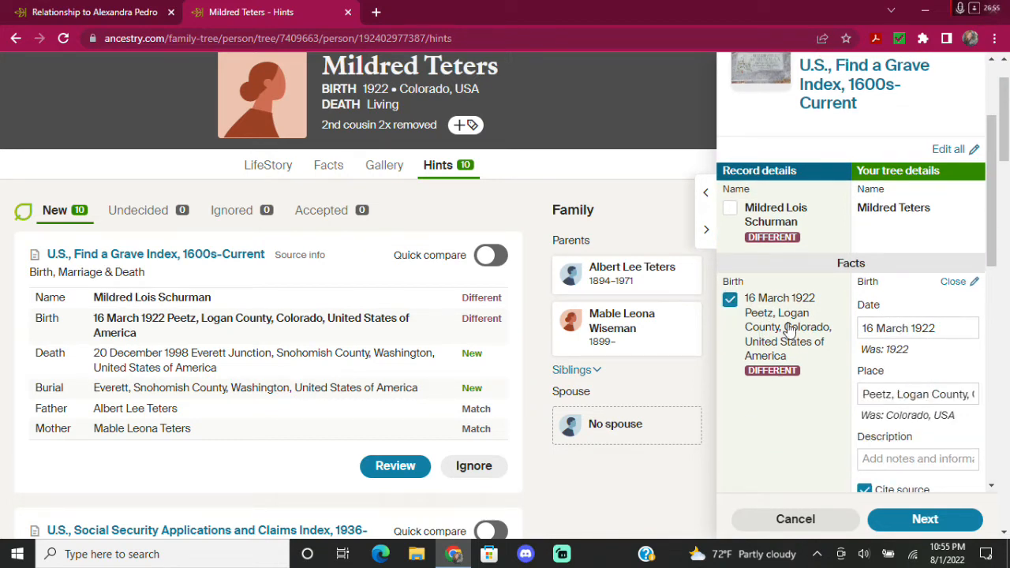
click(887, 319)
click(892, 355)
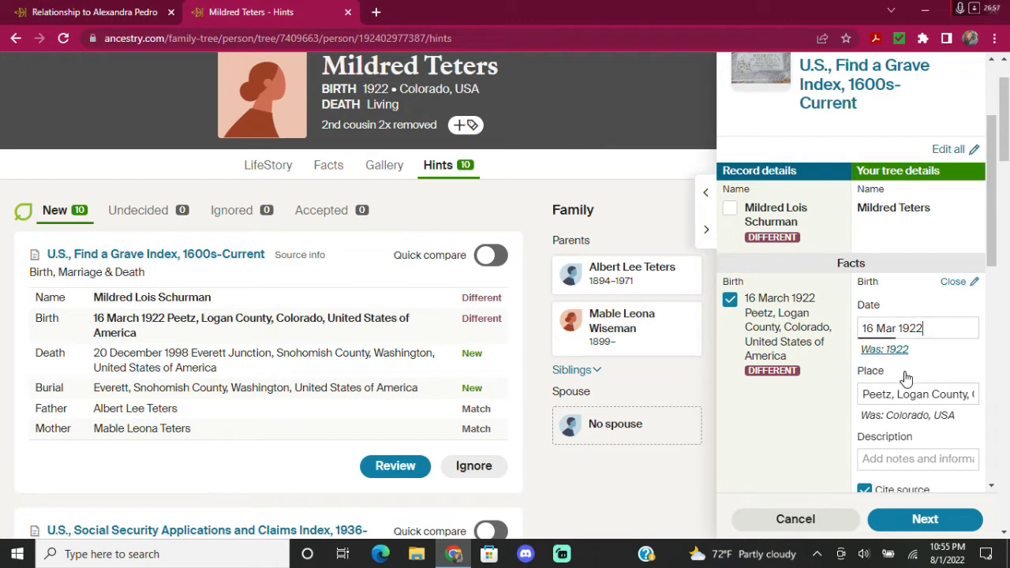
click(908, 394)
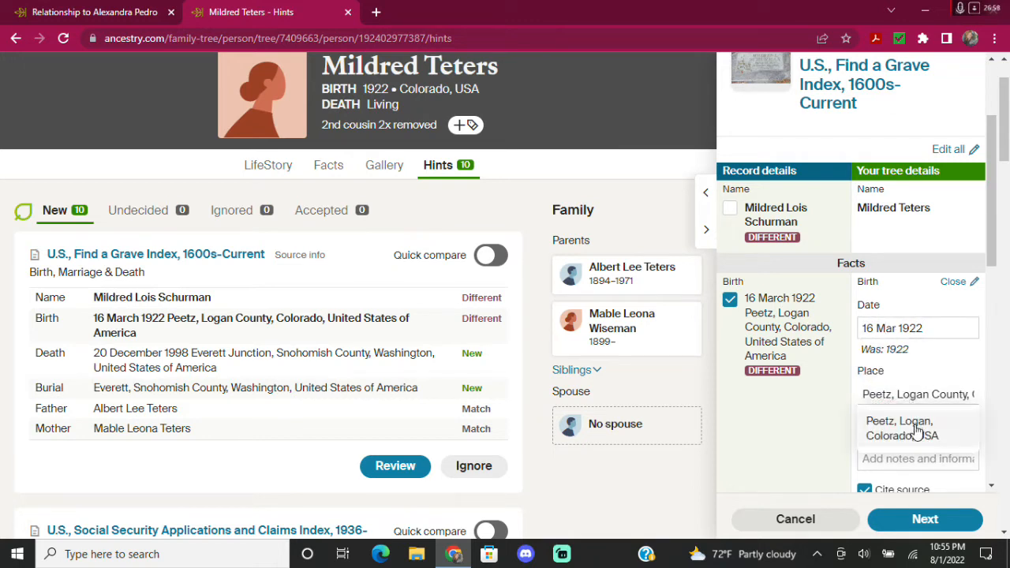
click(916, 428)
scroll(781, 395, down, 3)
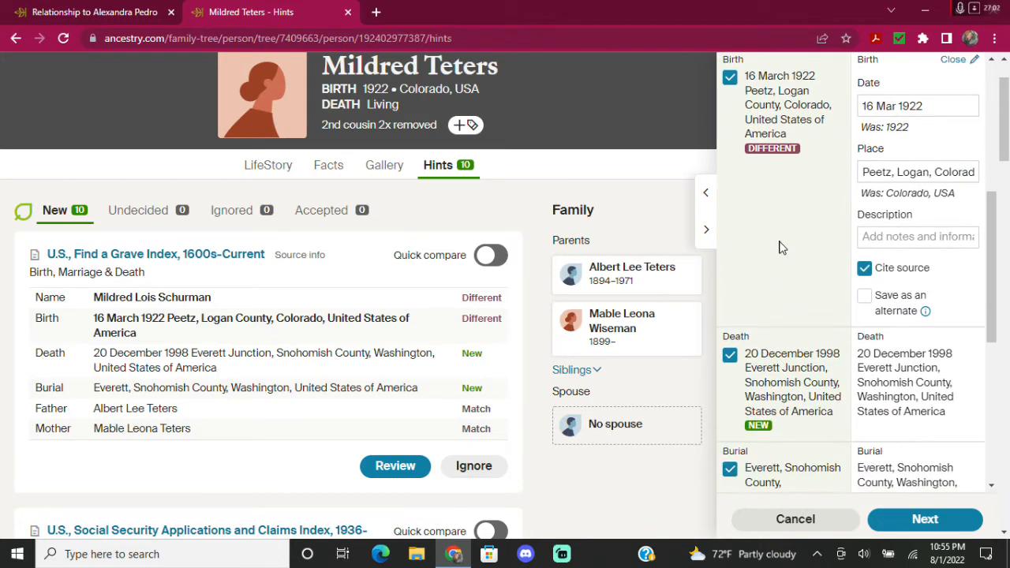
Set her death to 20 Dec 1998 in Everett, Snohomish, Washington, dropping County.
click(888, 355)
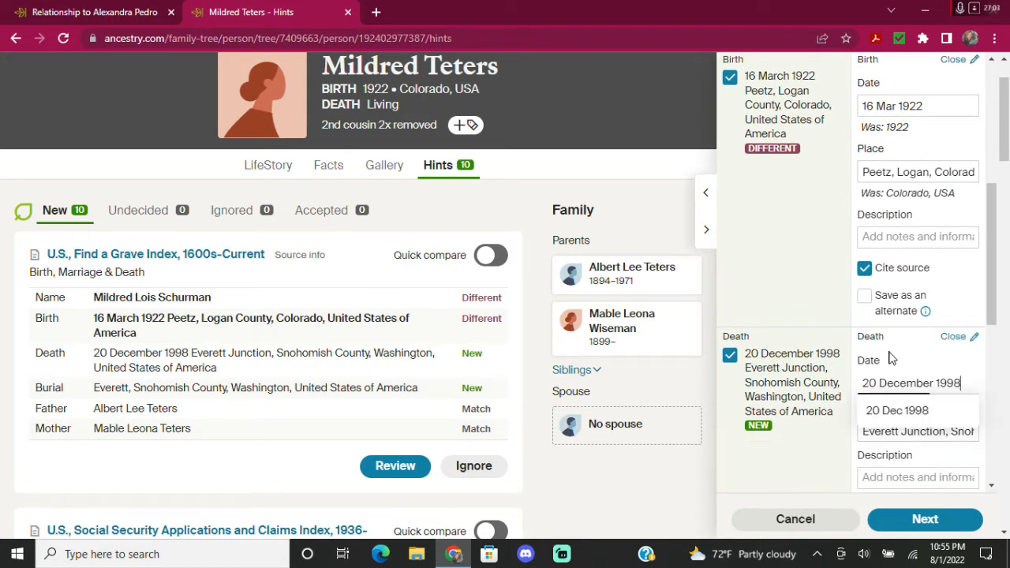
click(899, 412)
click(914, 430)
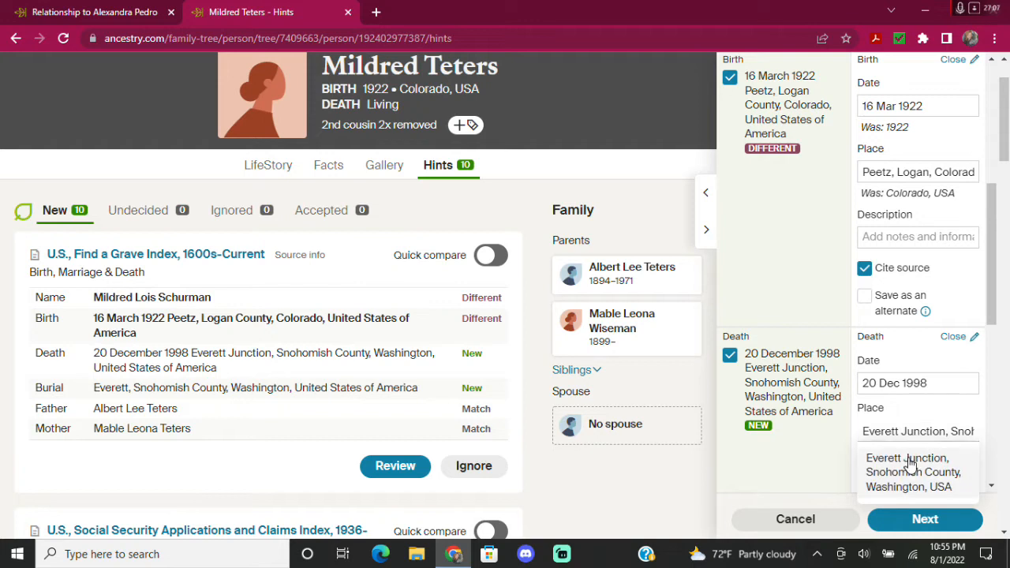
click(909, 462)
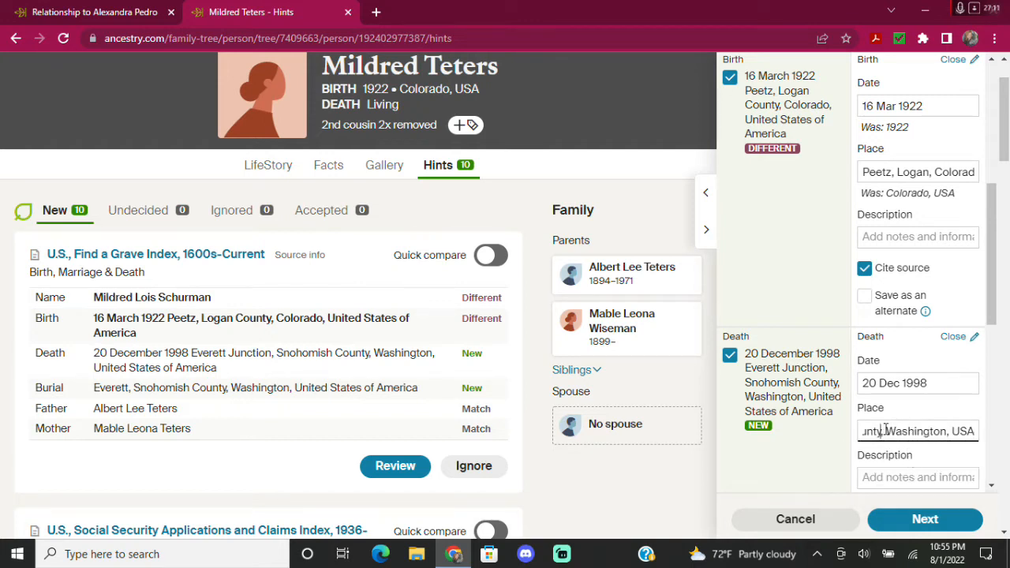
key(BackSpace)
key(BackSpace)
key(BackSpace)
key(BackSpace)
key(BackSpace)
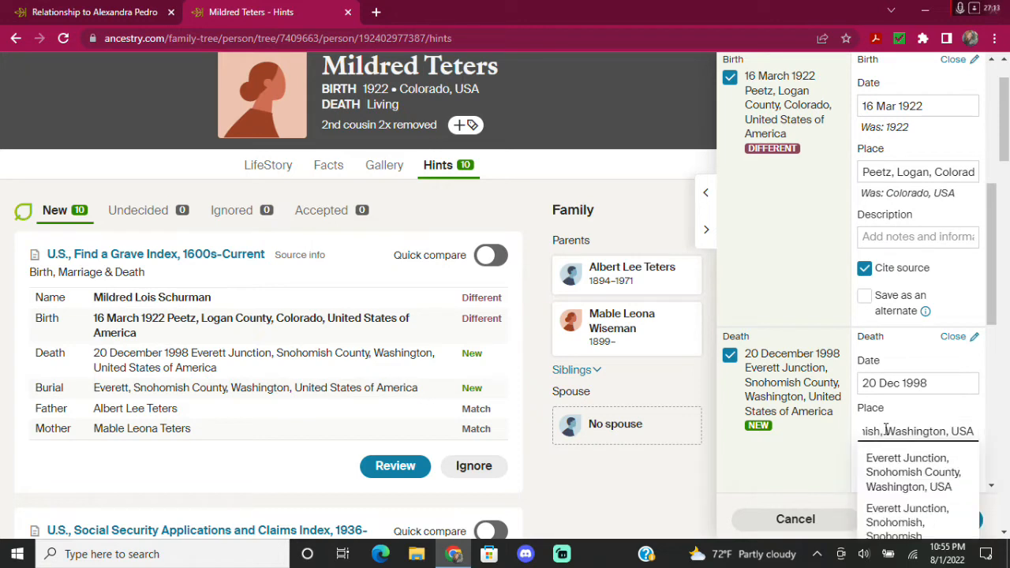
click(804, 458)
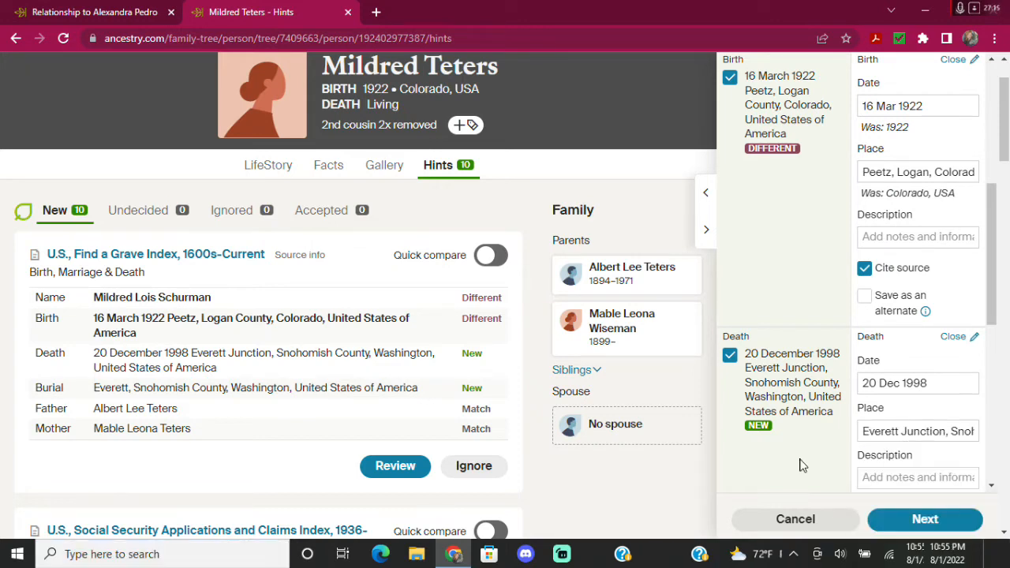
scroll(808, 445, down, 1)
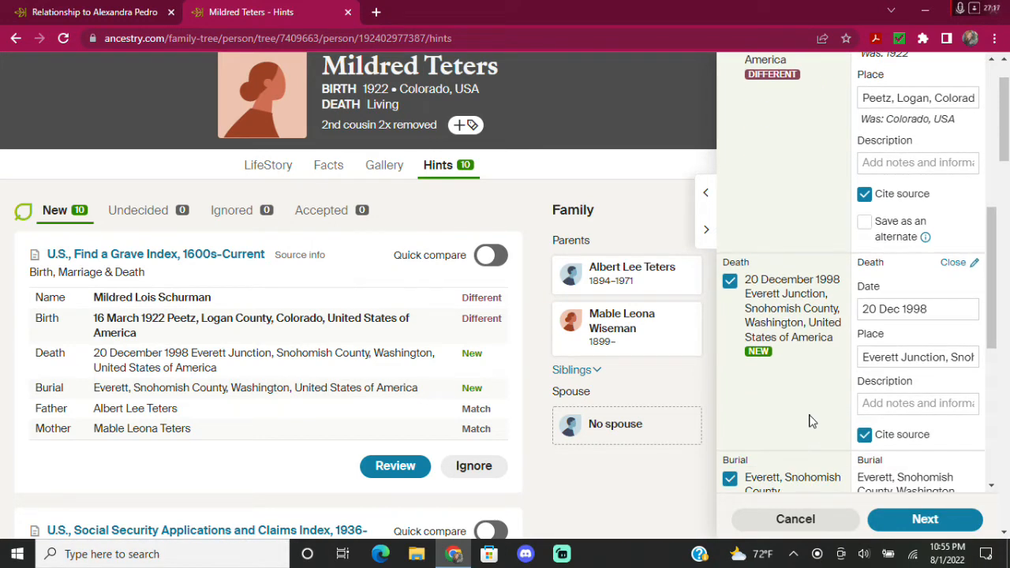
scroll(808, 422, down, 2)
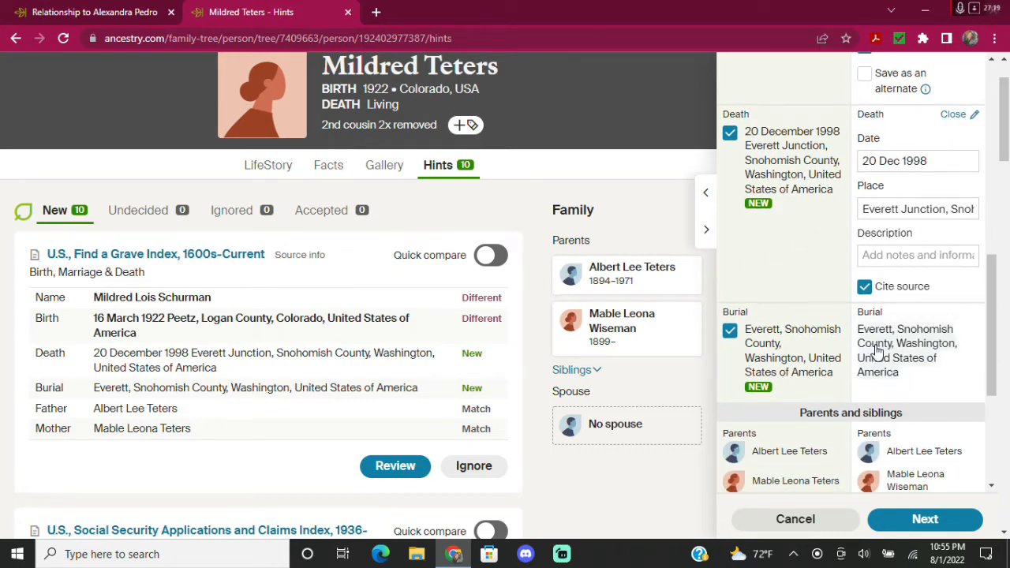
Set burial to Everett, Snohomish, Washington, USA and remove Junction from the death place.
click(885, 351)
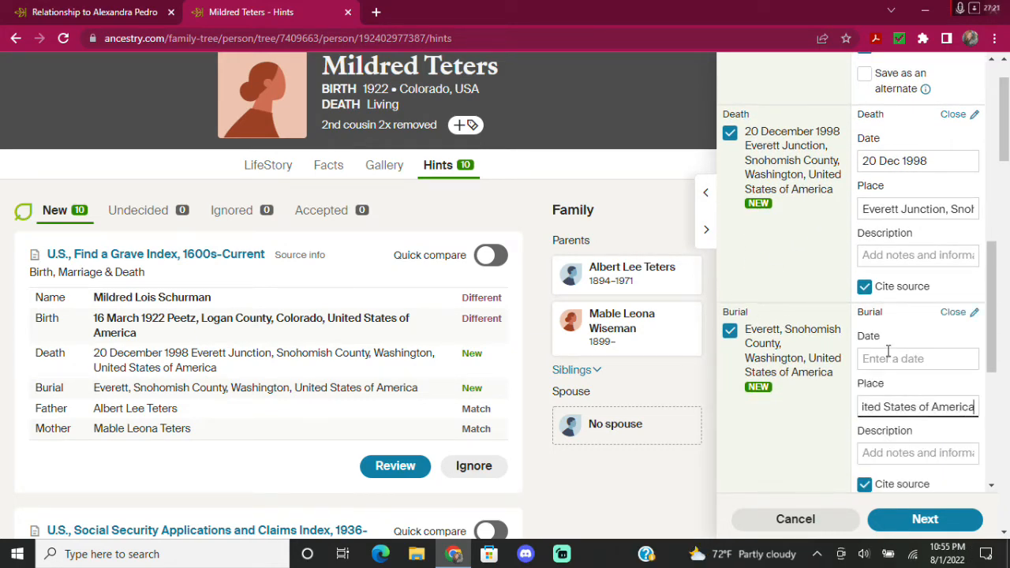
click(900, 442)
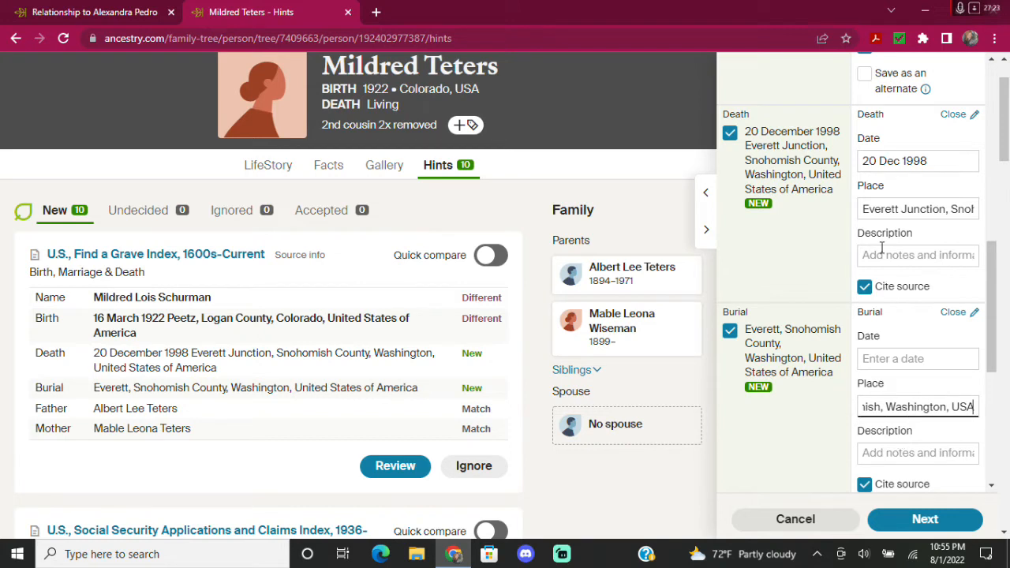
click(945, 209)
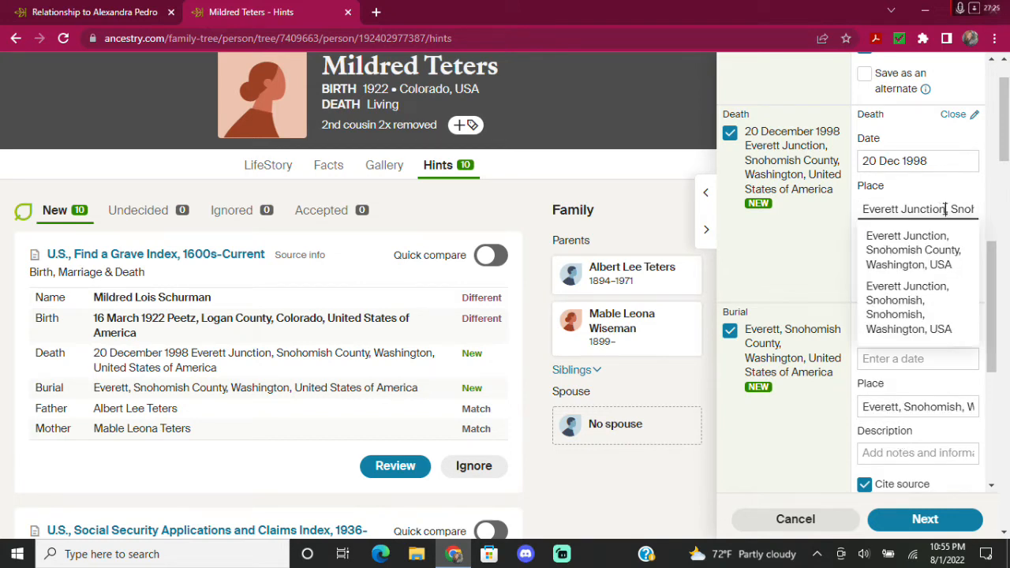
key(BackSpace)
key(BackSpace)
key(BackSpace)
key(BackSpace)
key(BackSpace)
key(BackSpace)
key(BackSpace)
key(BackSpace)
key(BackSpace)
key(BackSpace)
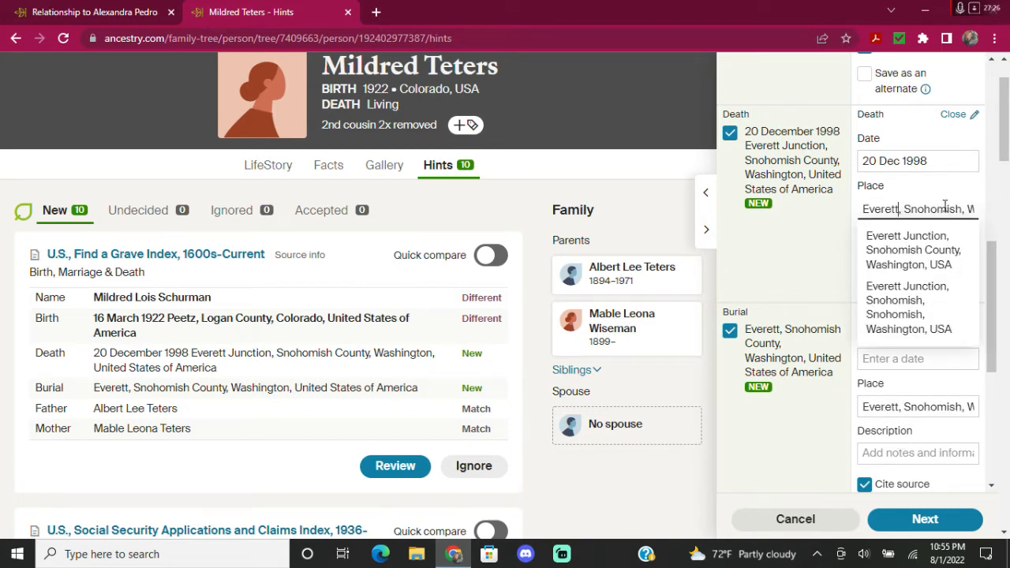
text(t)
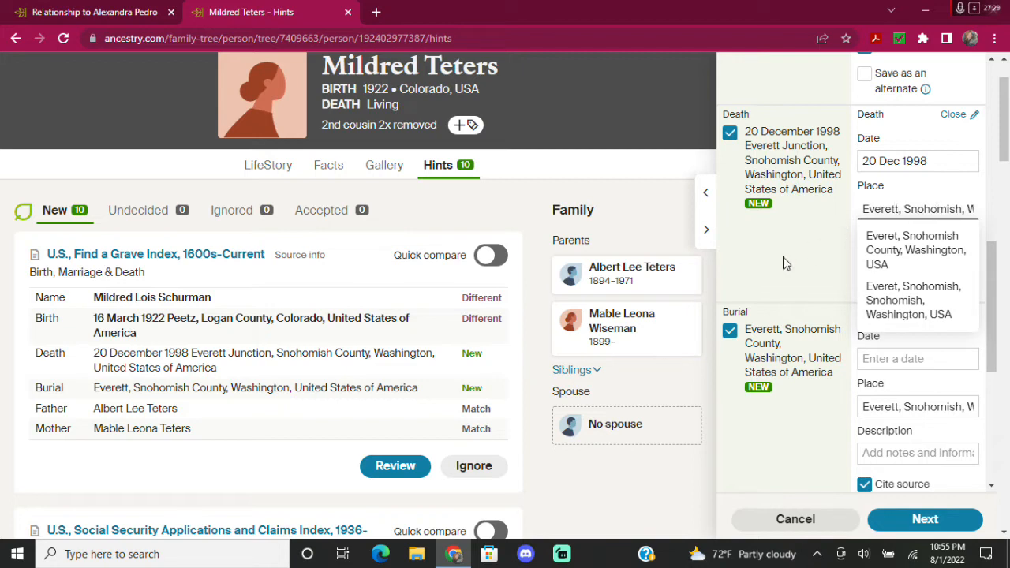
click(785, 253)
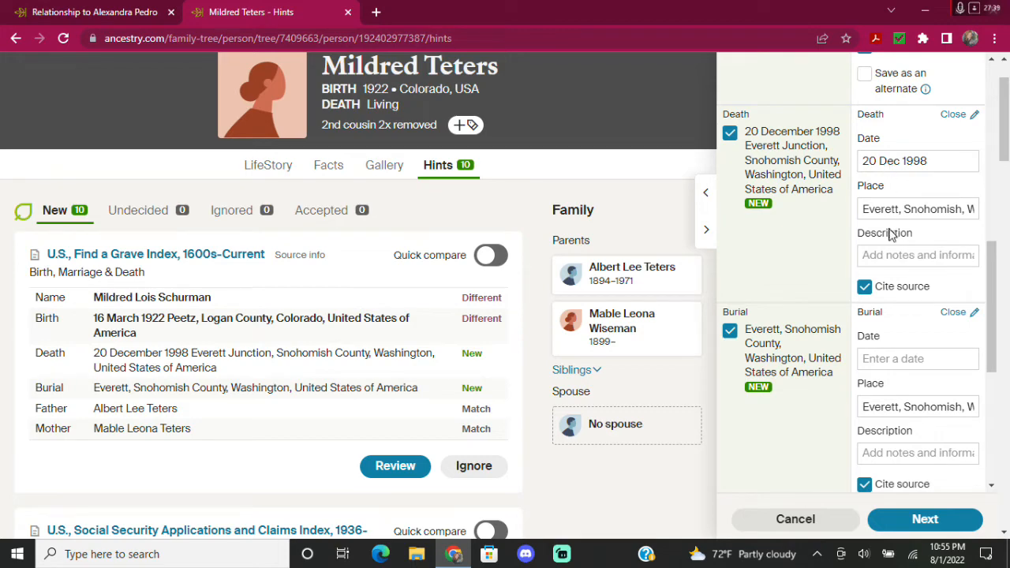
scroll(819, 371, down, 2)
scroll(793, 339, down, 2)
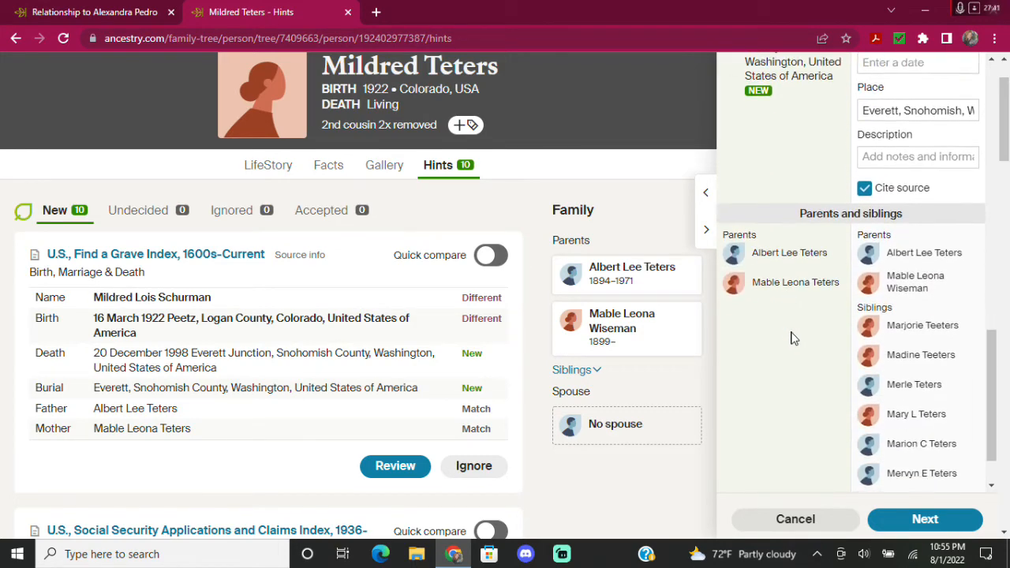
scroll(789, 332, down, 2)
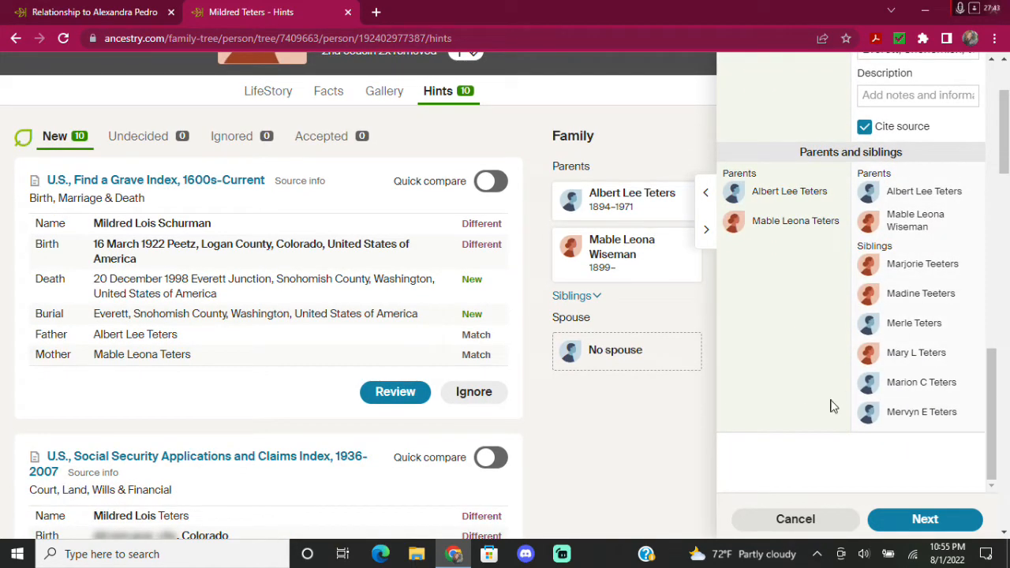
click(922, 518)
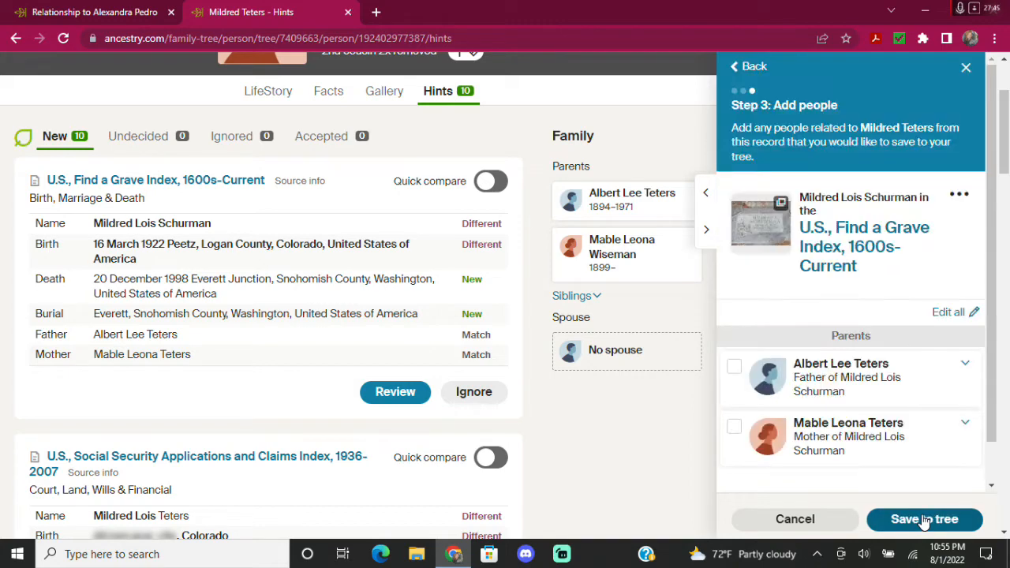
click(733, 369)
scroll(733, 379, down, 2)
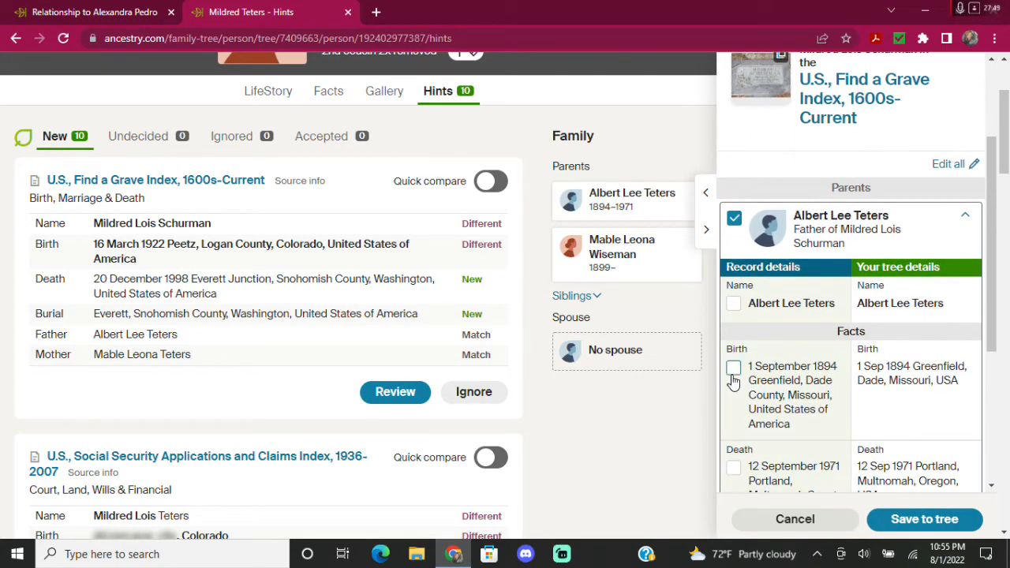
scroll(797, 344, down, 4)
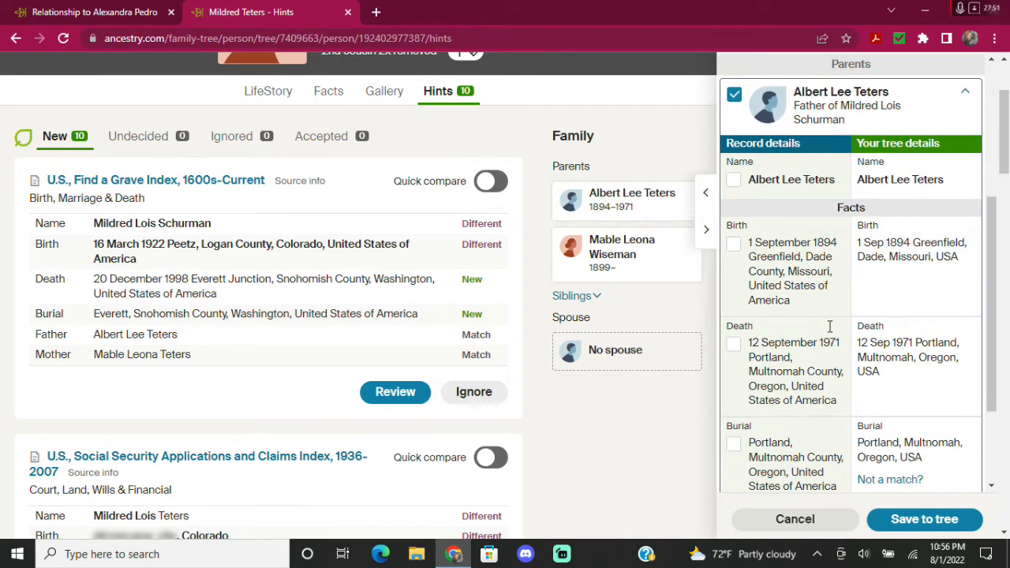
scroll(827, 343, down, 2)
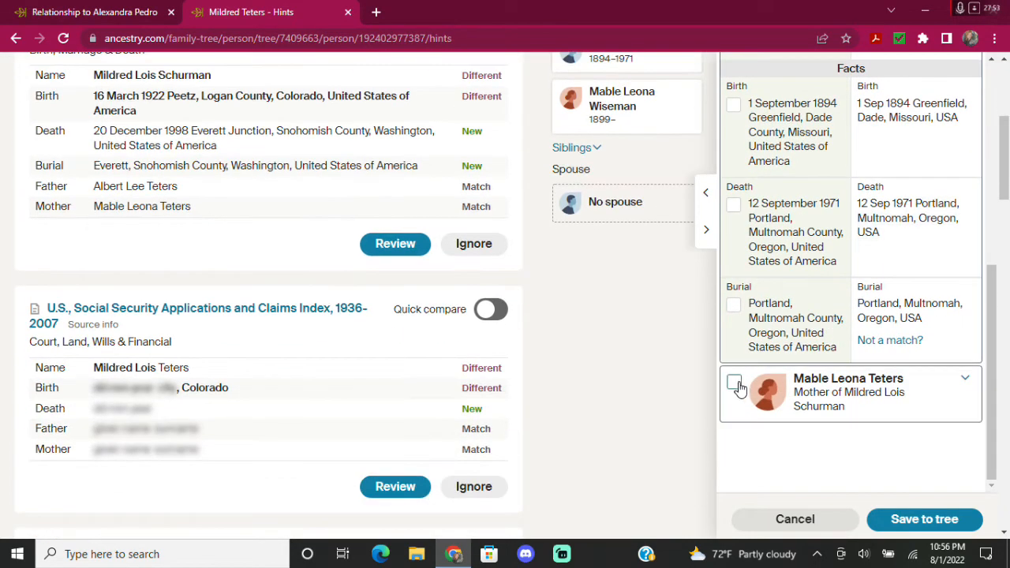
click(735, 386)
scroll(848, 355, down, 3)
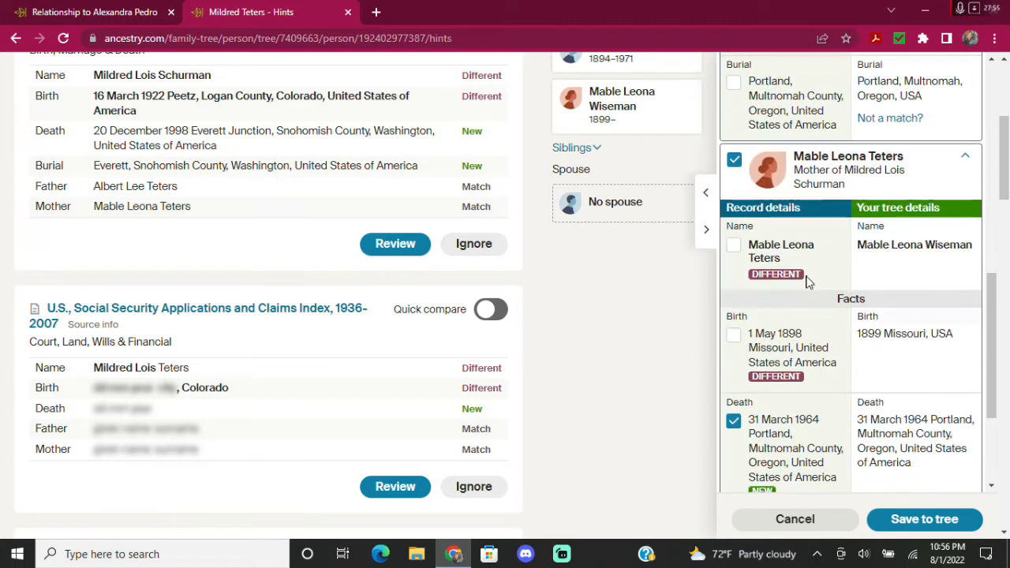
scroll(846, 358, down, 2)
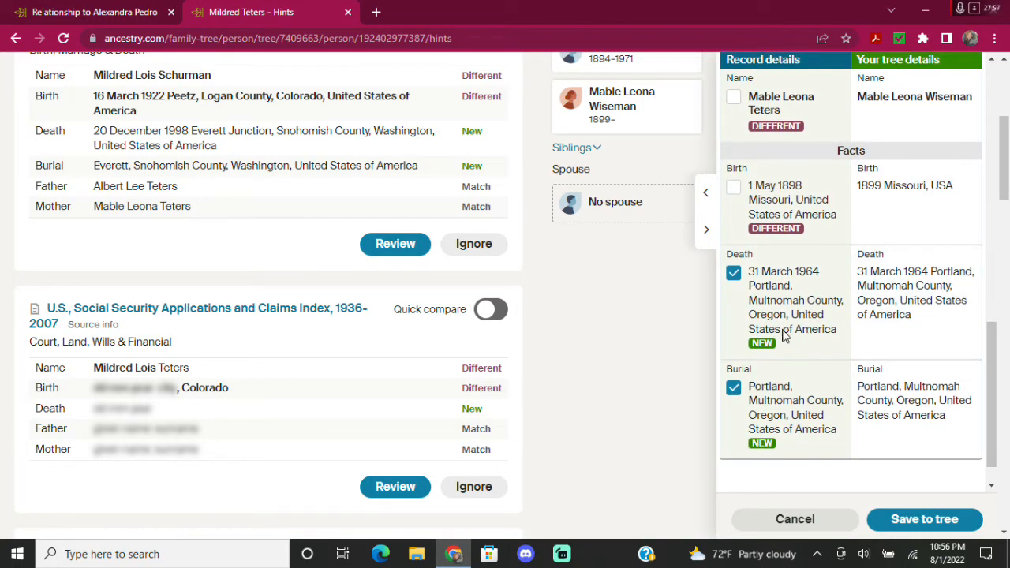
Set Mable's death to 31 Mar 1964 and her death and burial place to Portland, Multnomah, Oregon, USA.
click(919, 293)
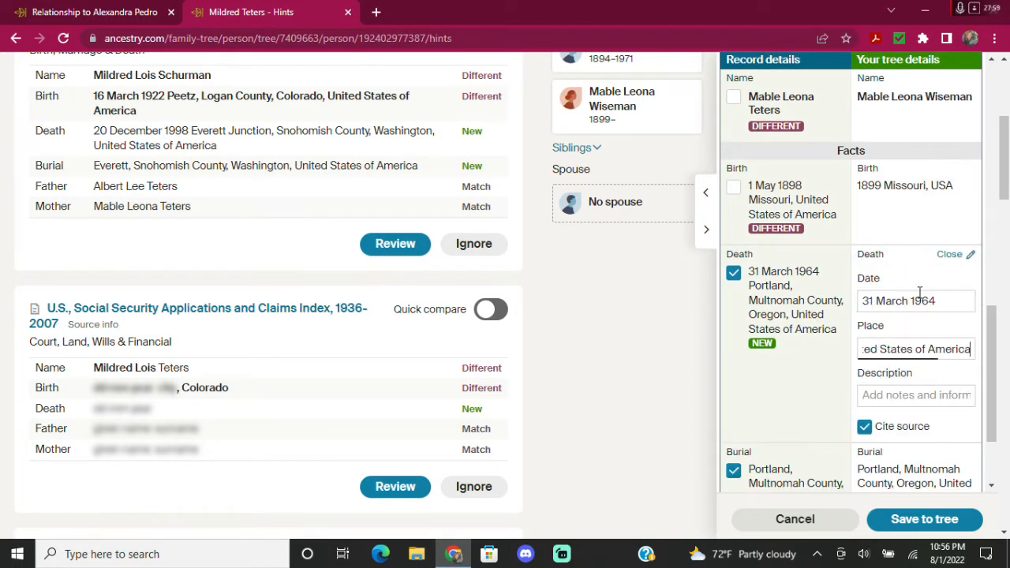
click(892, 389)
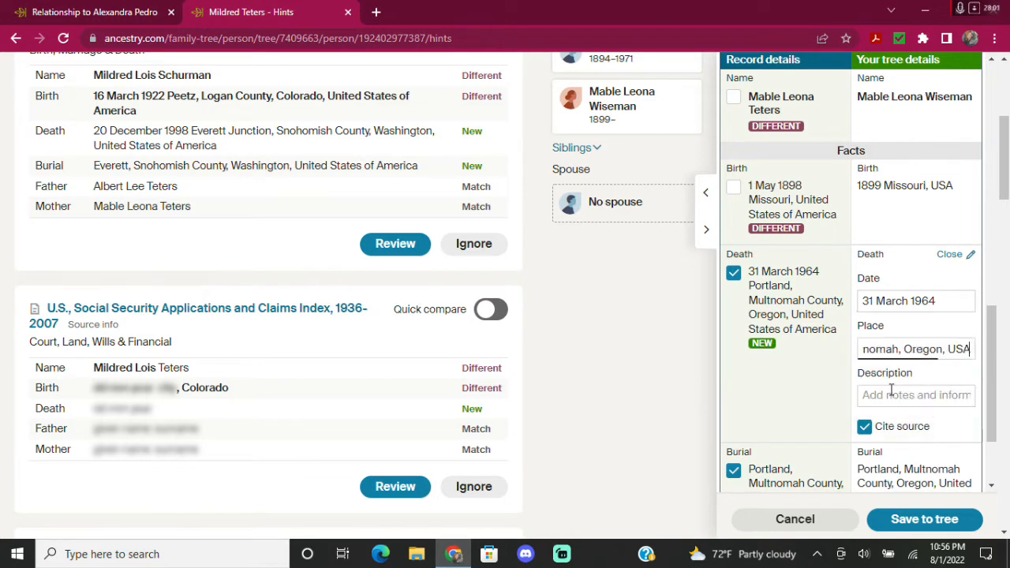
click(897, 305)
click(887, 324)
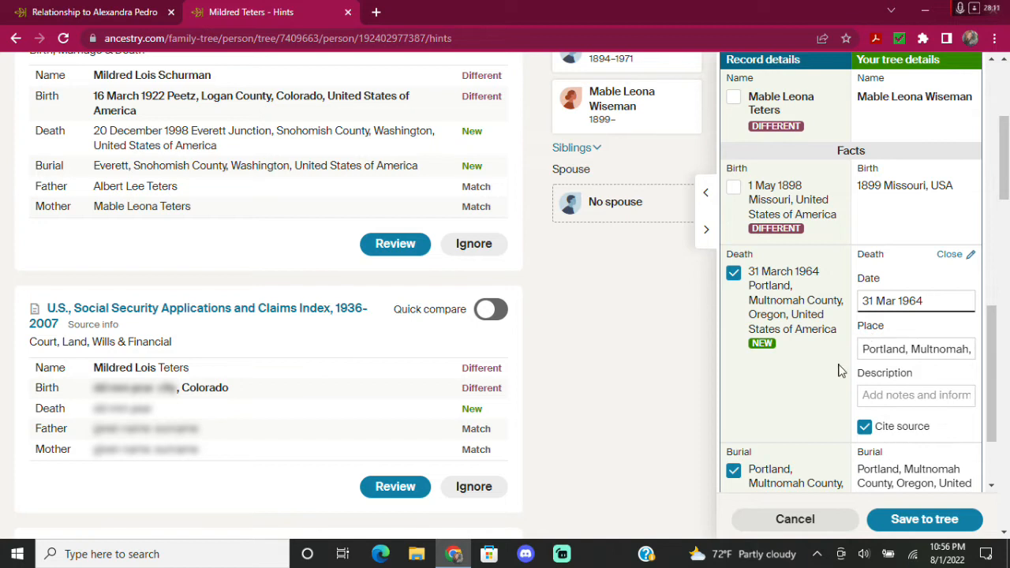
scroll(838, 371, down, 1)
click(902, 415)
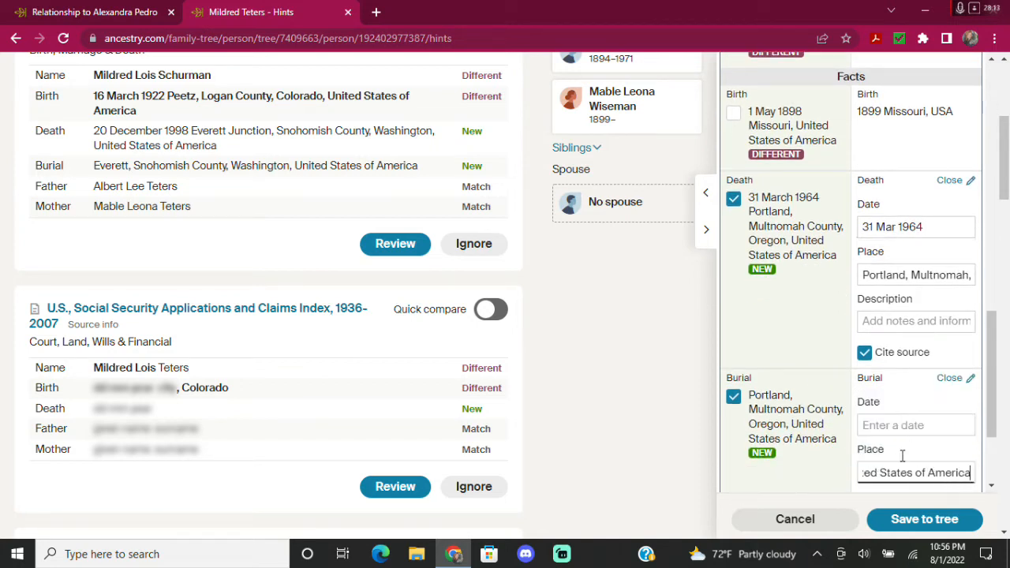
click(897, 502)
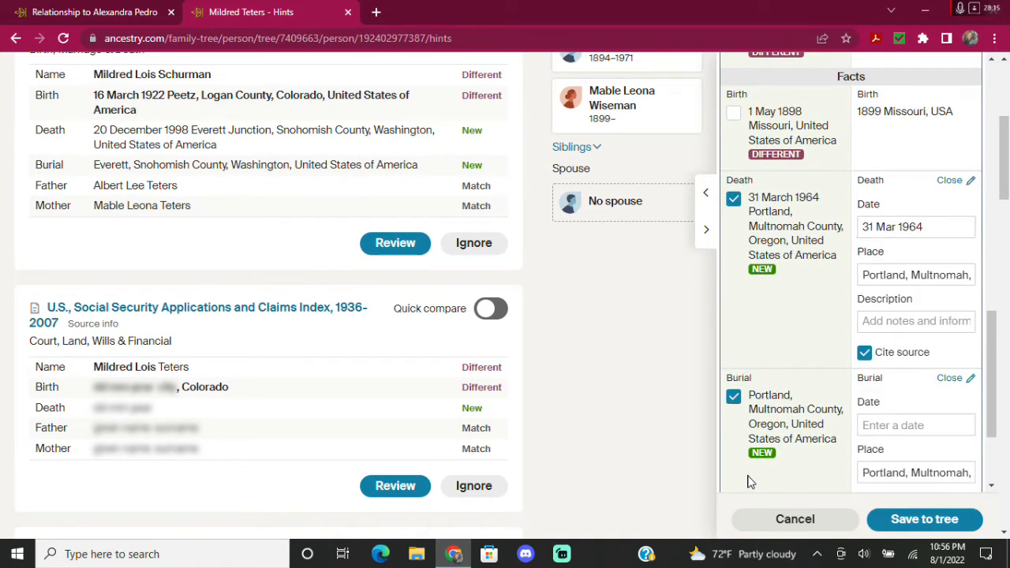
scroll(791, 313, down, 5)
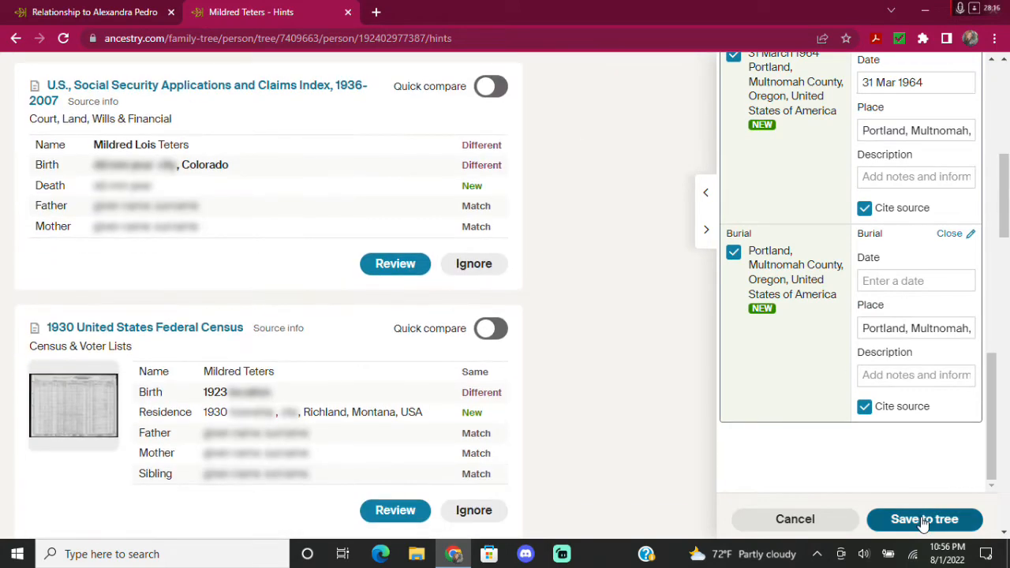
Save the Find a Grave record and both parents to the tree, and close the confirmation.
click(923, 521)
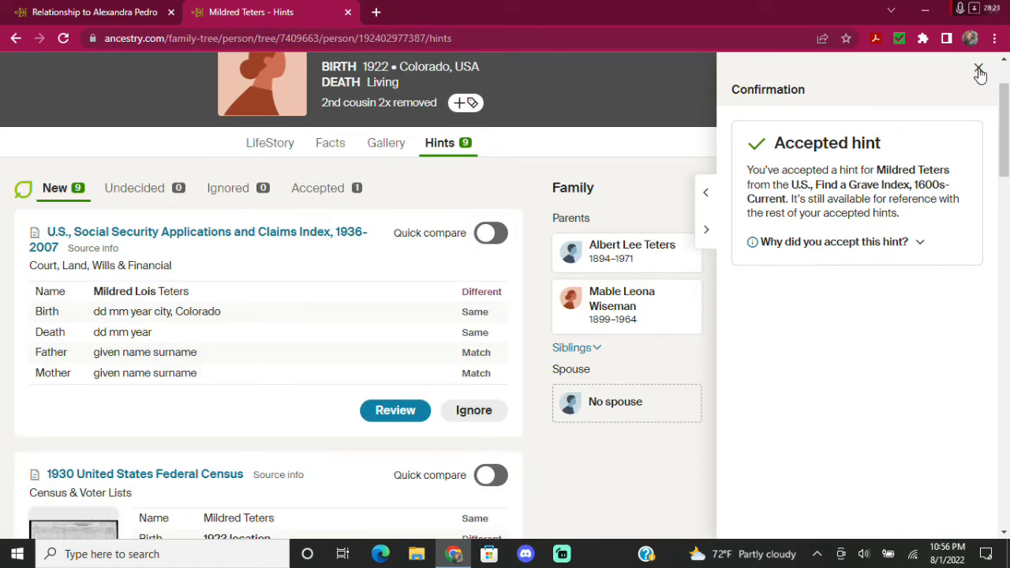
click(978, 71)
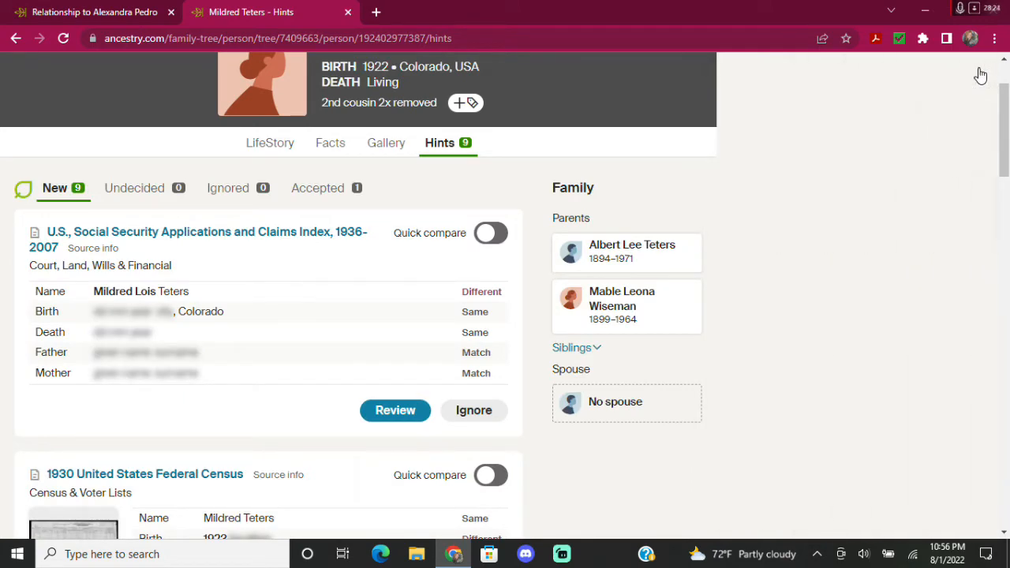
scroll(359, 313, down, 7)
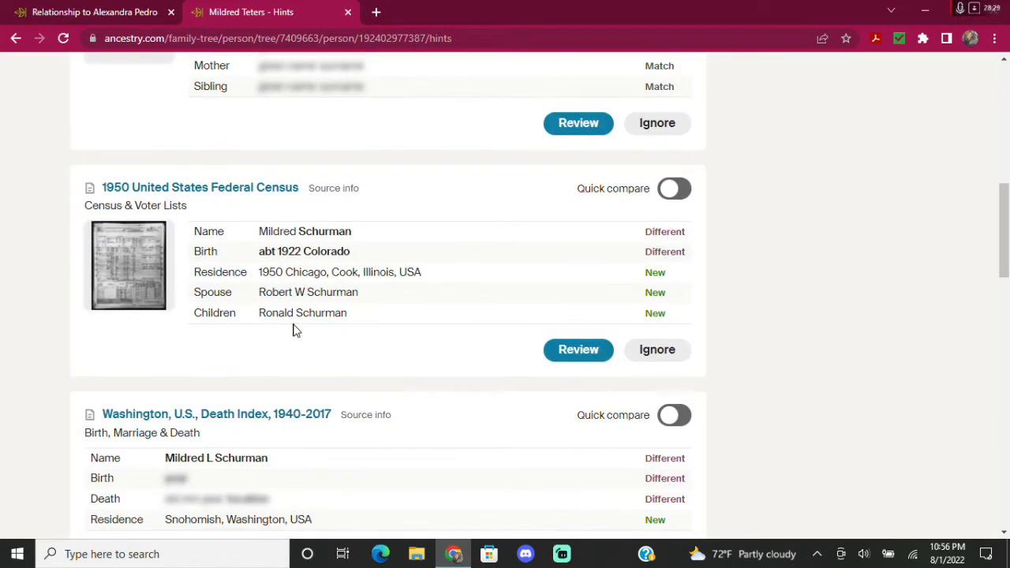
click(573, 351)
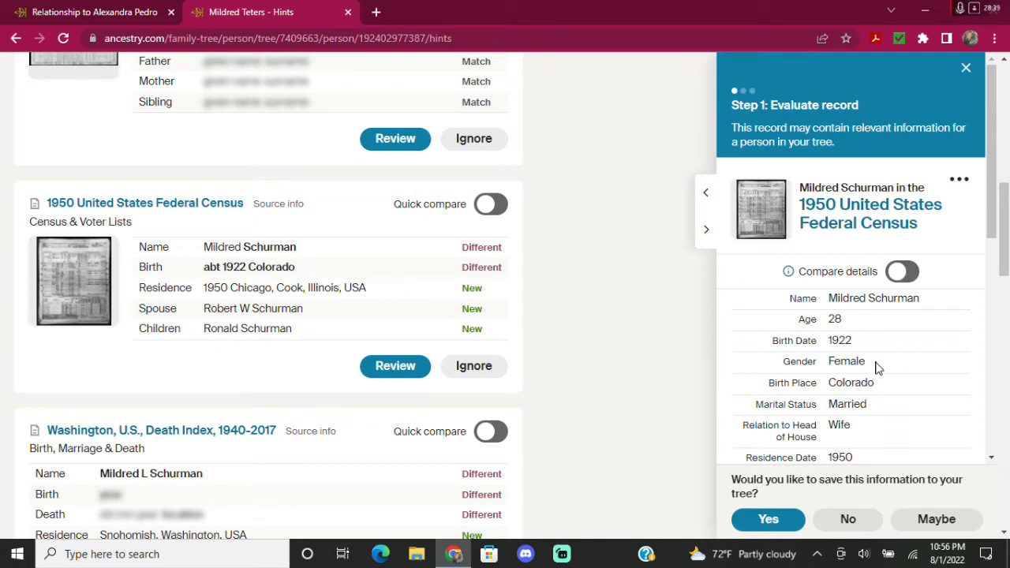
scroll(877, 368, down, 6)
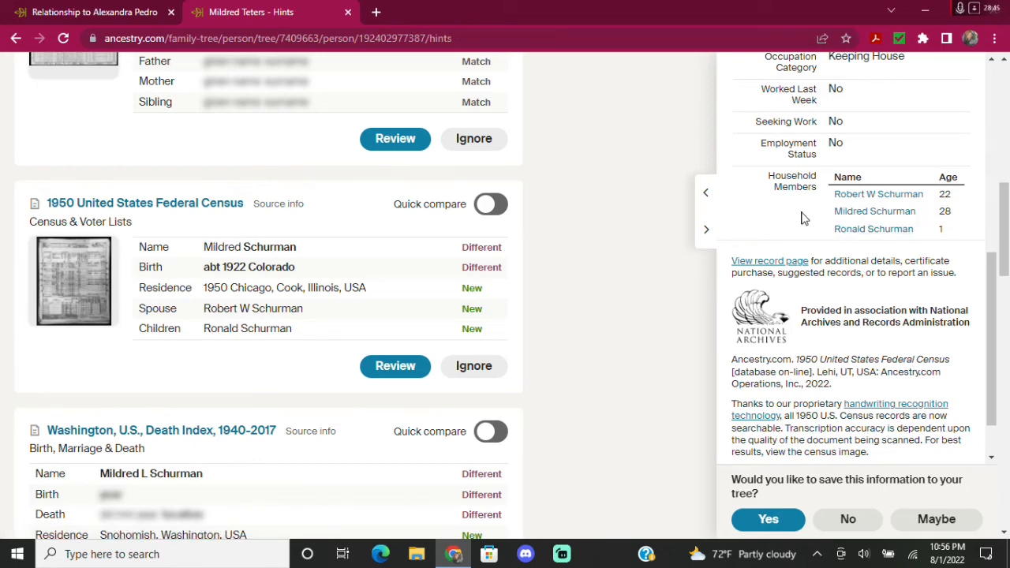
scroll(804, 218, down, 1)
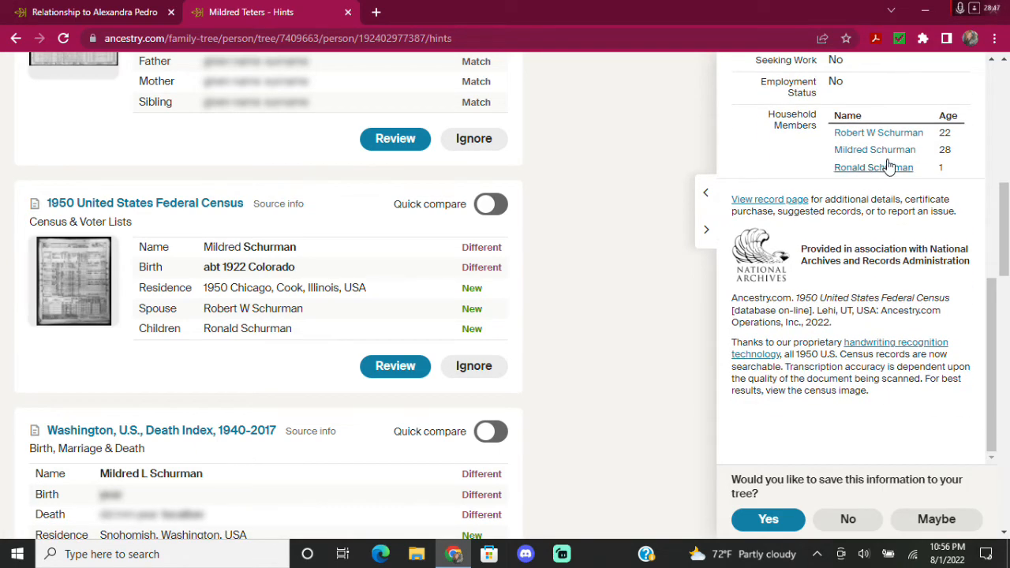
Accept the 1950 census record as Mildred's, keeping the 1950 Chicago residence fact.
click(768, 520)
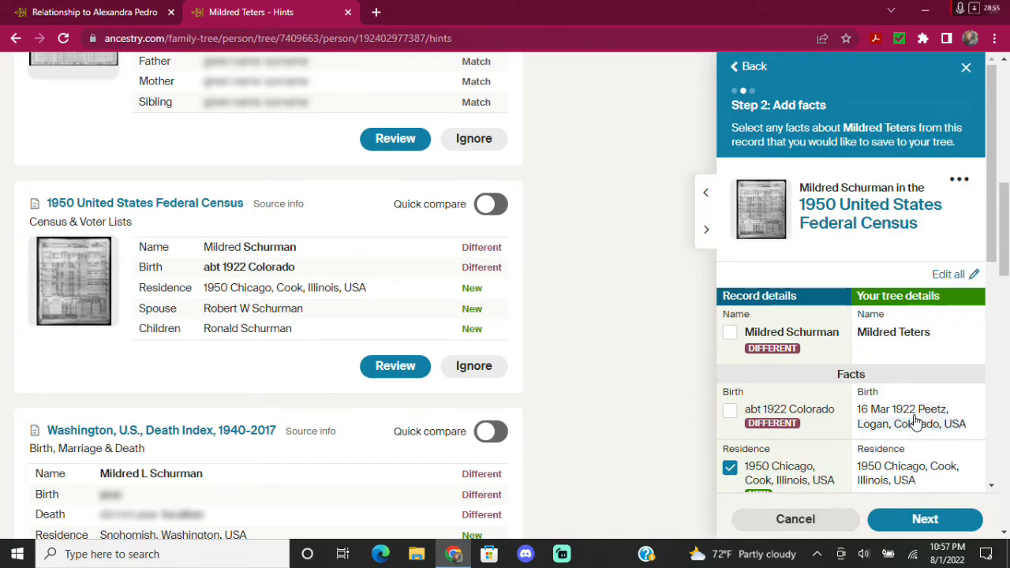
scroll(903, 371, down, 2)
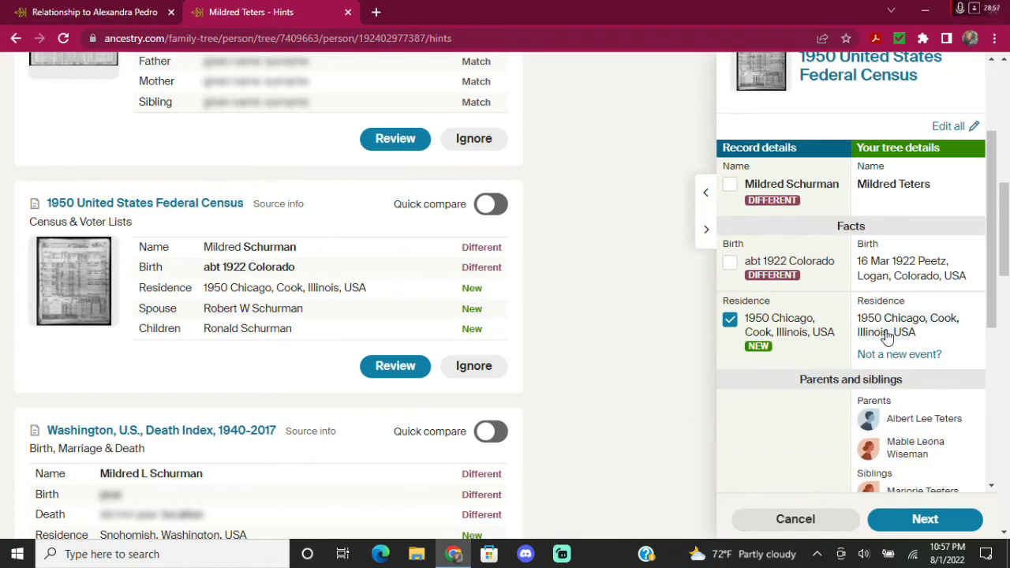
scroll(823, 336, down, 5)
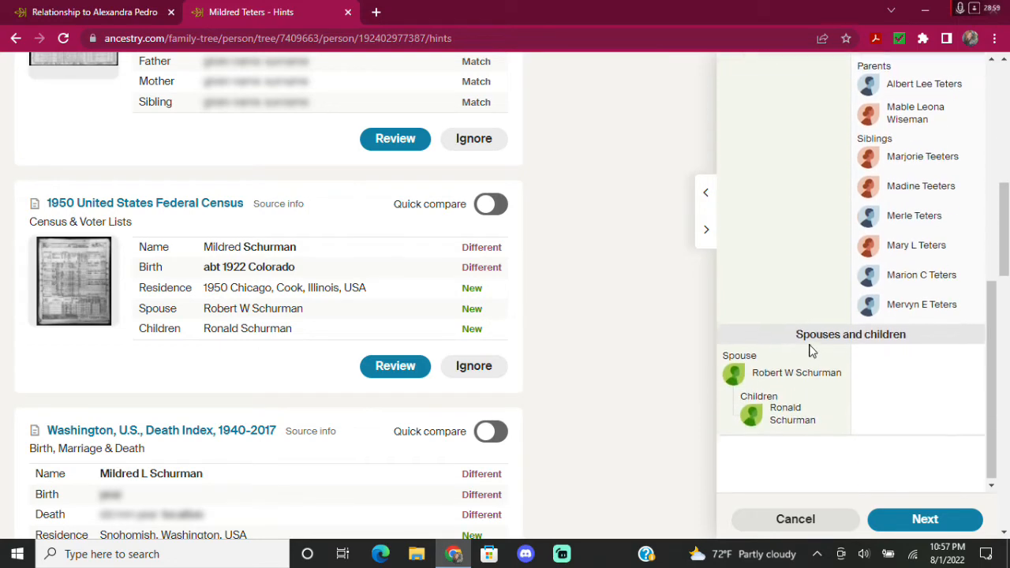
scroll(811, 350, down, 1)
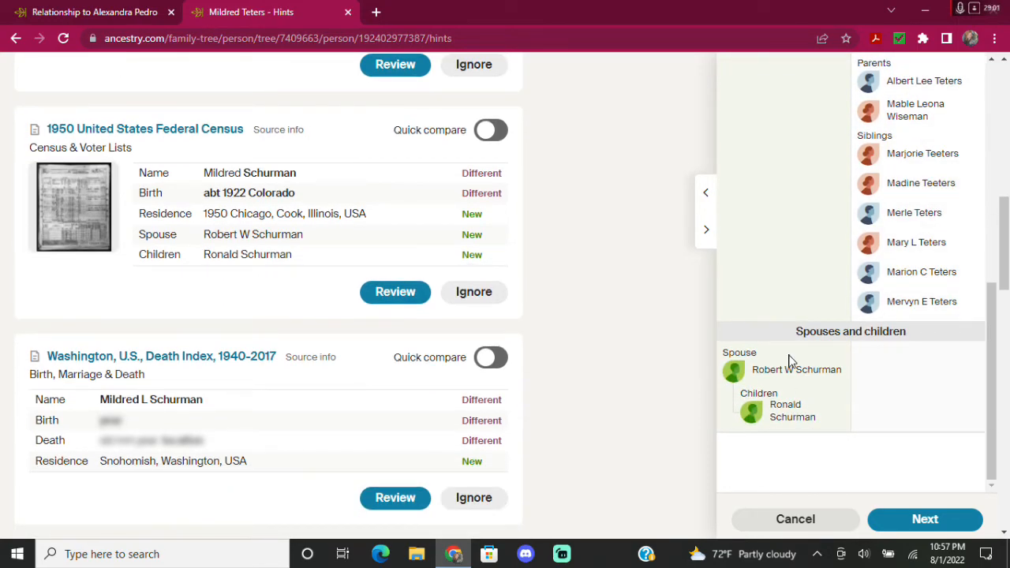
click(925, 519)
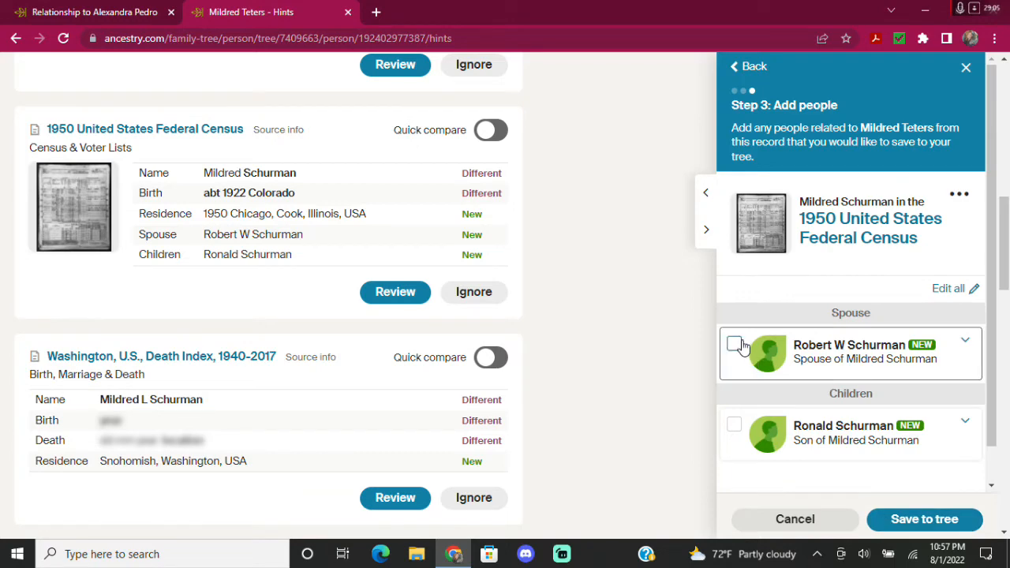
click(734, 345)
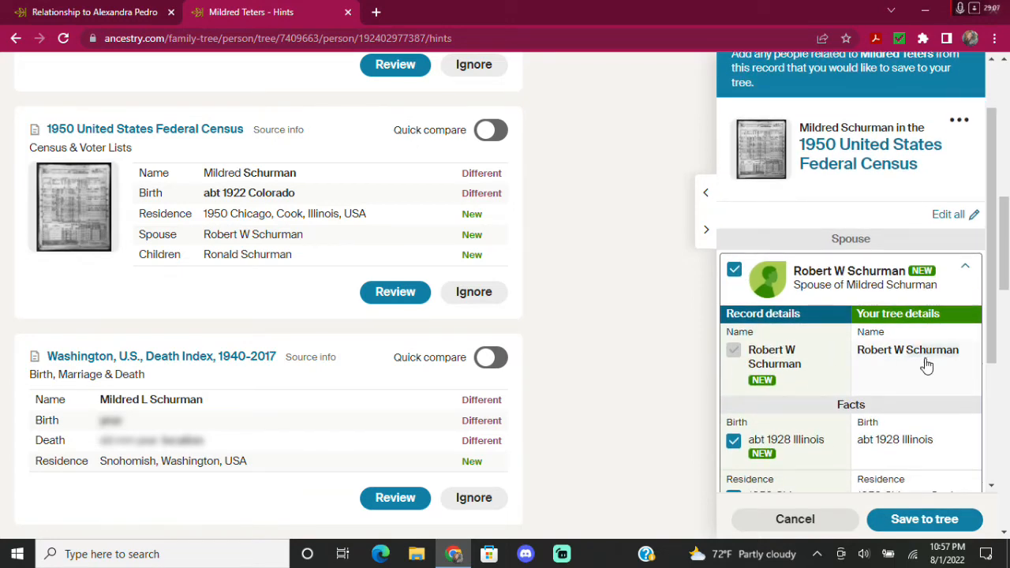
scroll(907, 361, down, 2)
click(874, 302)
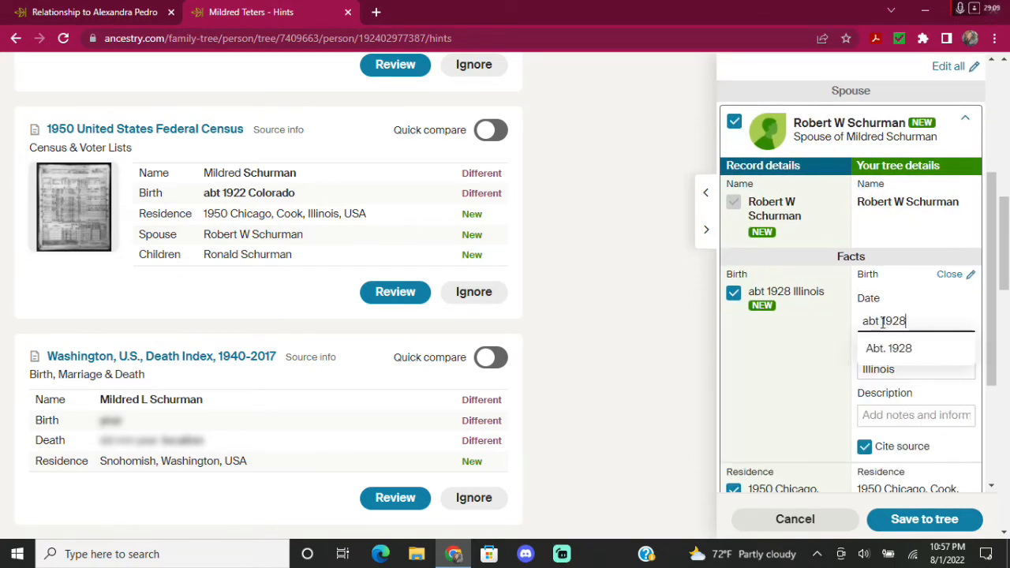
click(883, 314)
key(BackSpace)
key(BackSpace)
key(BackSpace)
key(BackSpace)
click(807, 373)
click(917, 365)
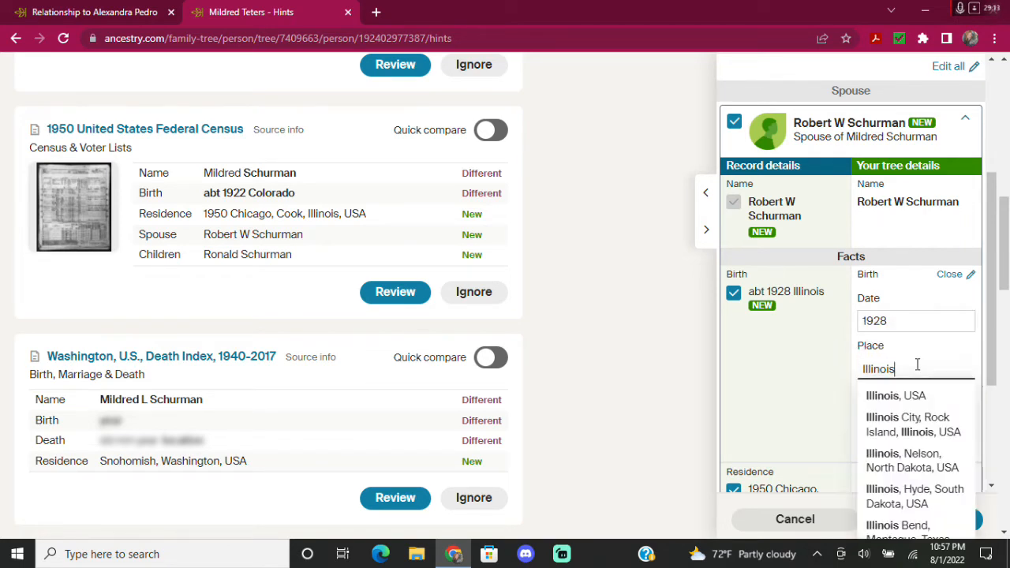
click(892, 396)
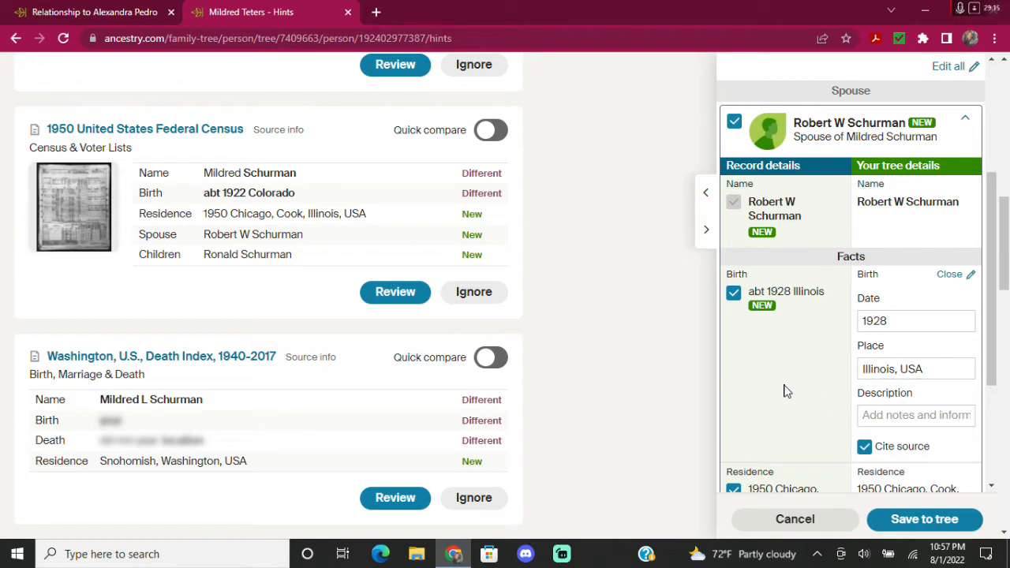
scroll(781, 367, down, 1)
scroll(781, 367, down, 2)
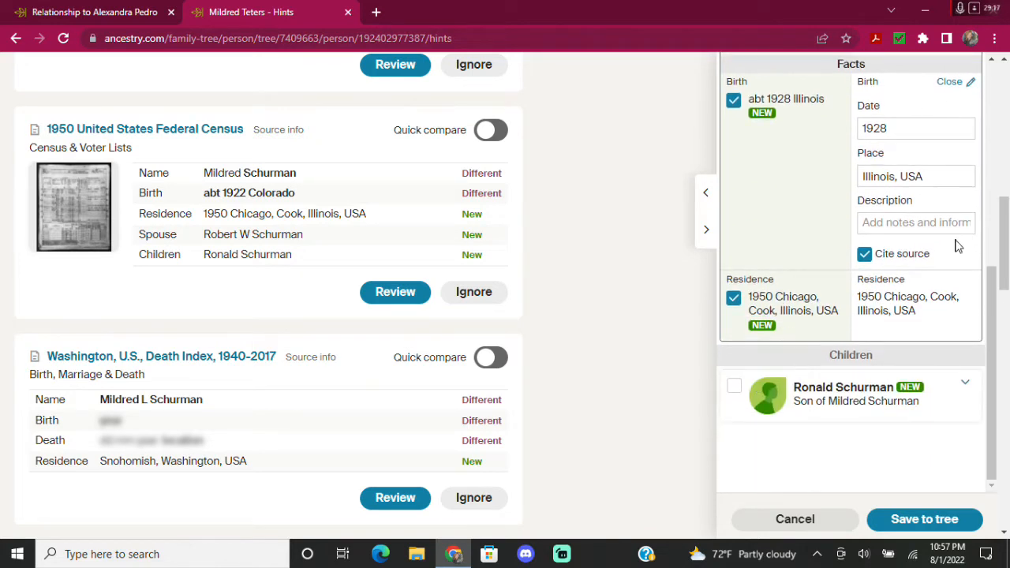
click(733, 388)
scroll(845, 388, down, 3)
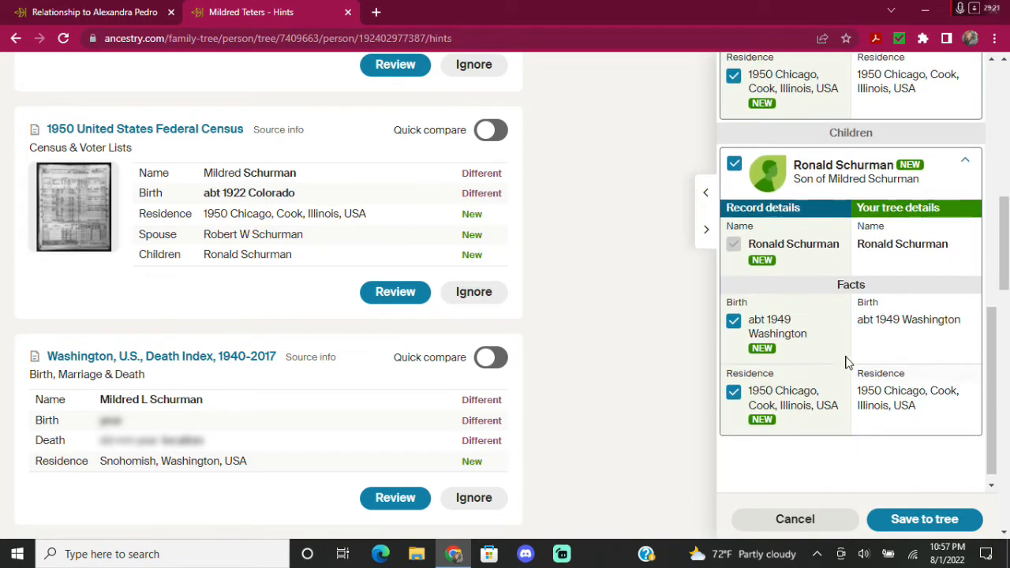
click(881, 326)
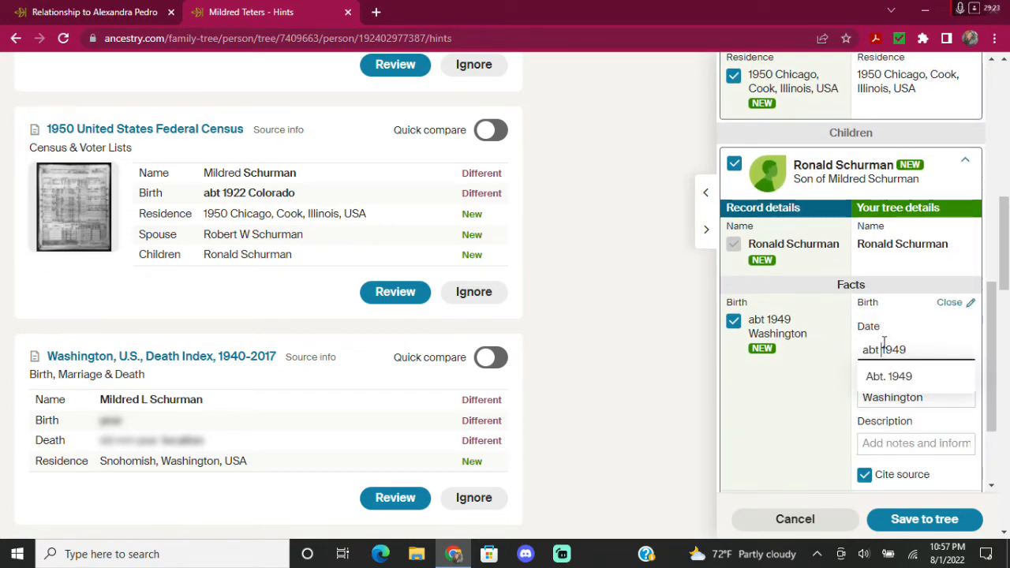
key(BackSpace)
key(BackSpace)
key(BackSpace)
key(BackSpace)
click(791, 408)
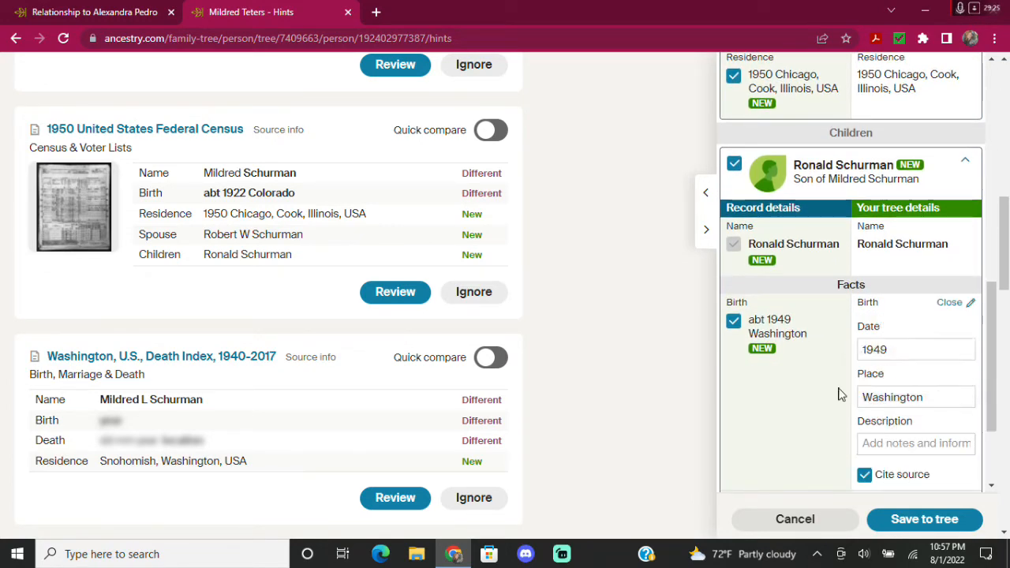
click(942, 395)
click(878, 424)
scroll(813, 396, down, 2)
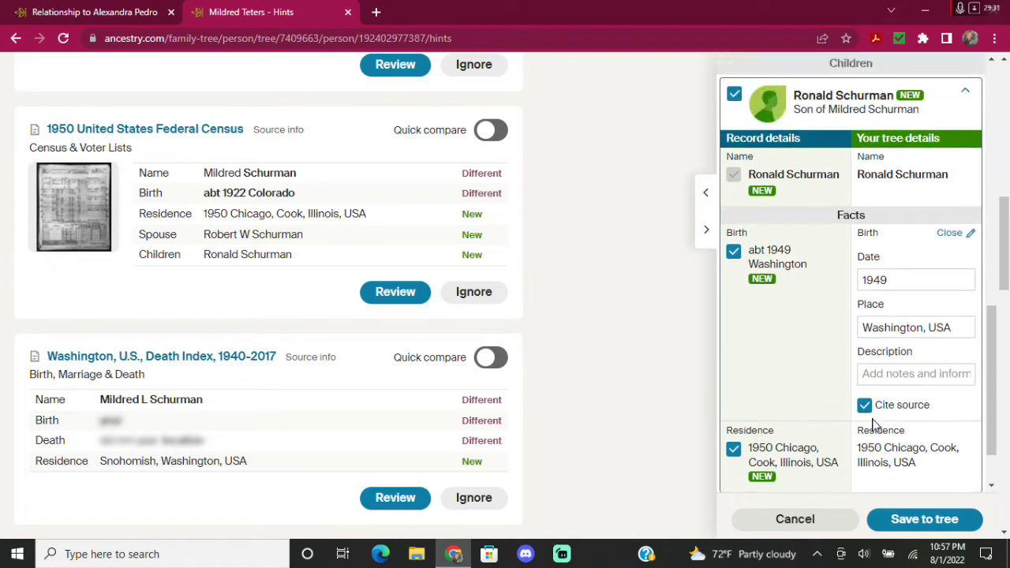
scroll(876, 426, up, 1)
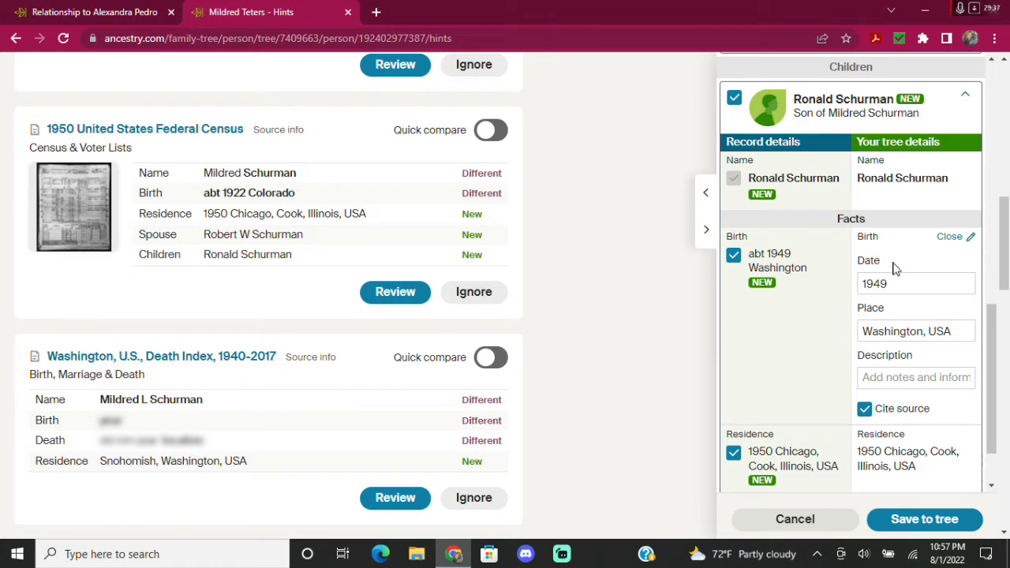
scroll(849, 335, down, 1)
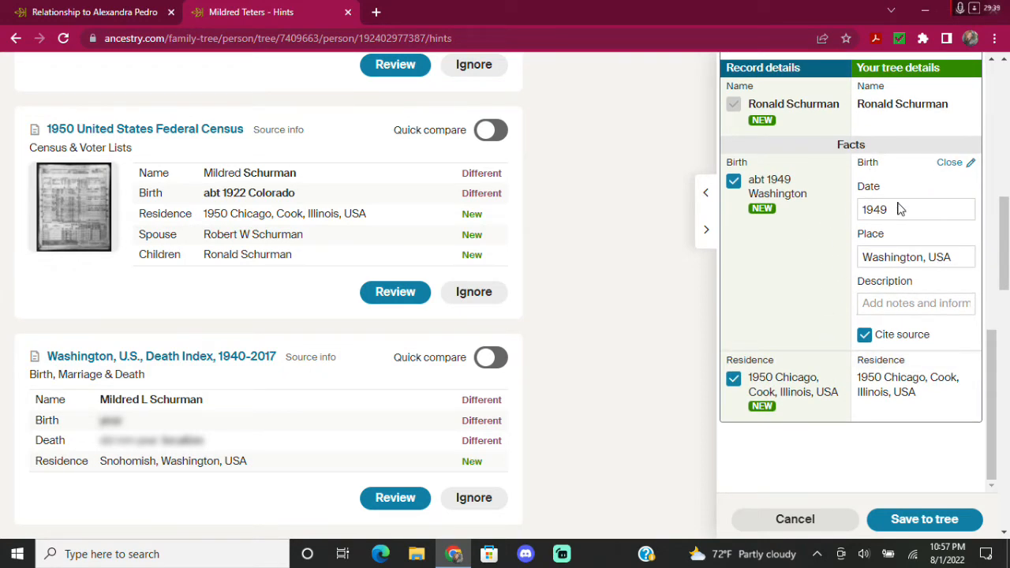
scroll(864, 365, down, 2)
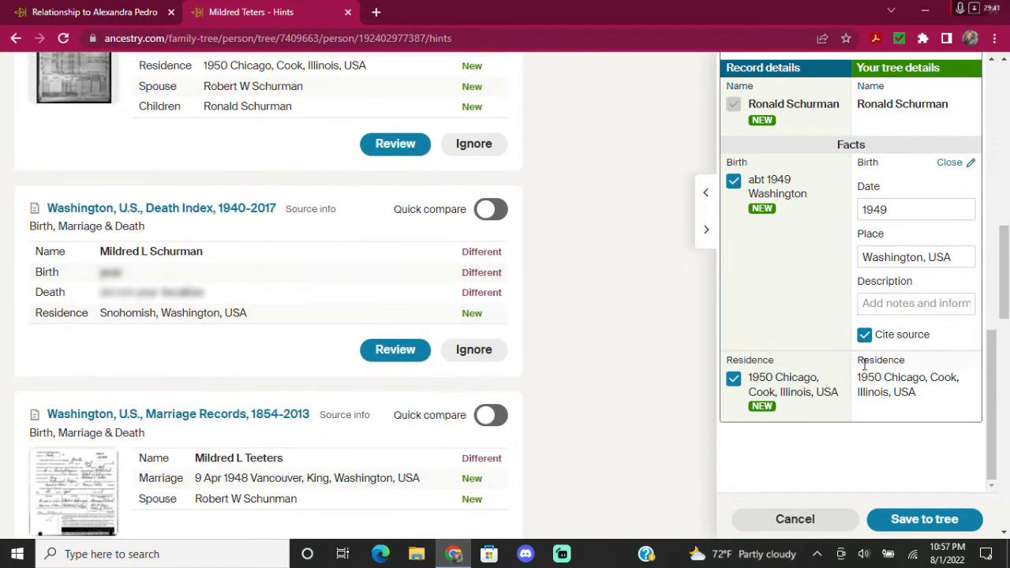
Save the census record with Robert and Ronald to the tree and close the confirmation.
click(921, 523)
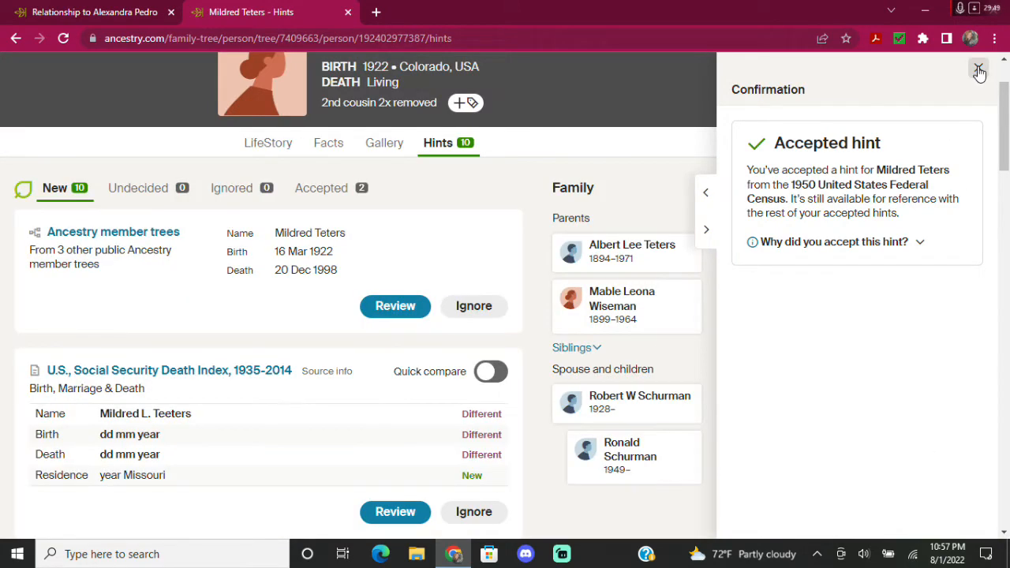
click(979, 71)
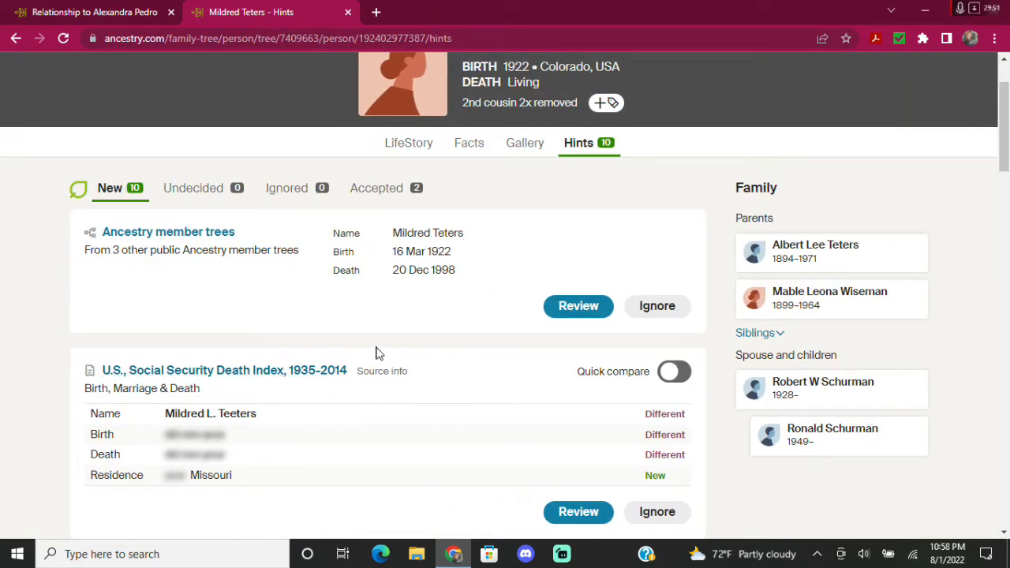
scroll(432, 387, down, 6)
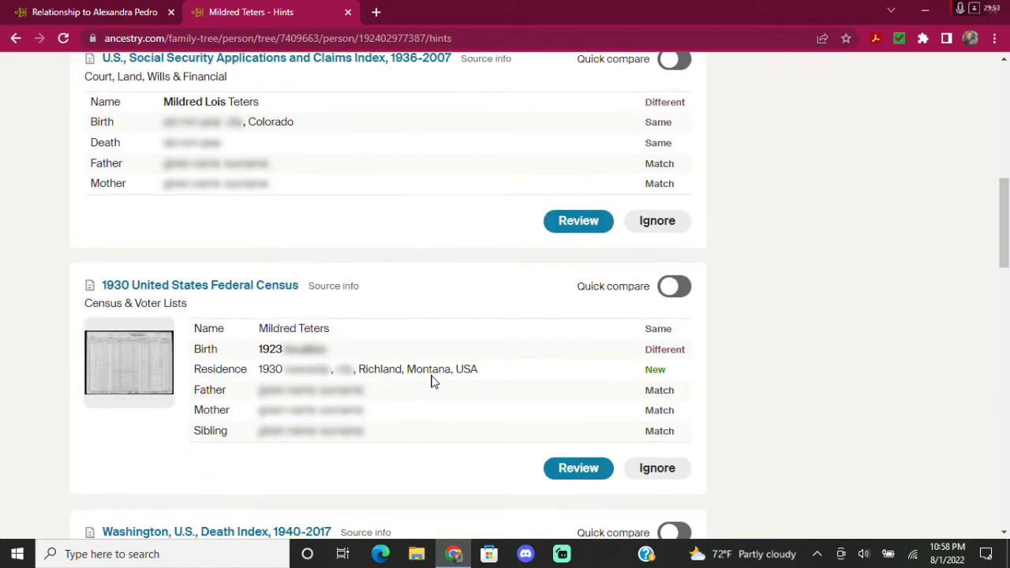
scroll(486, 319, down, 5)
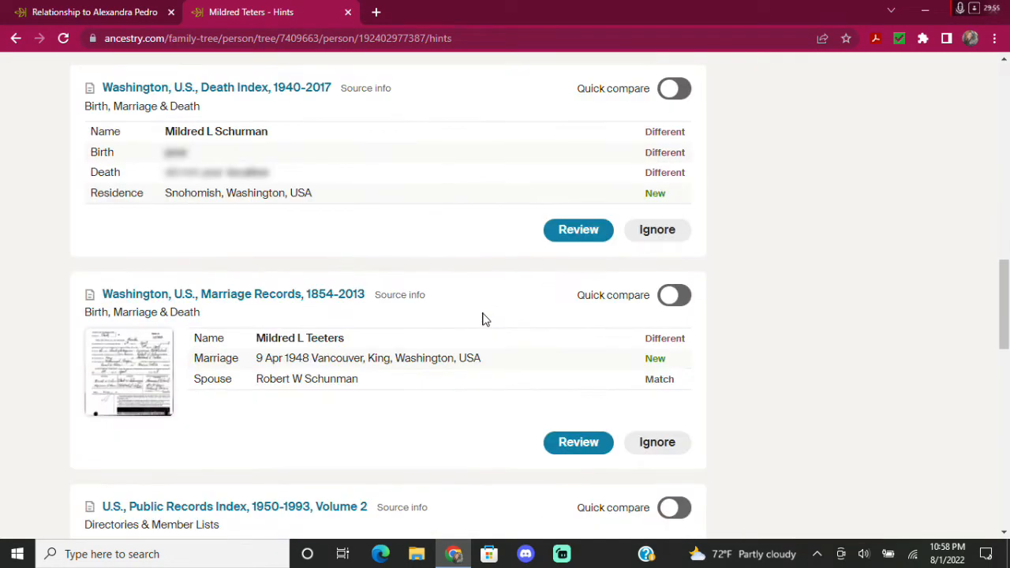
scroll(485, 319, down, 1)
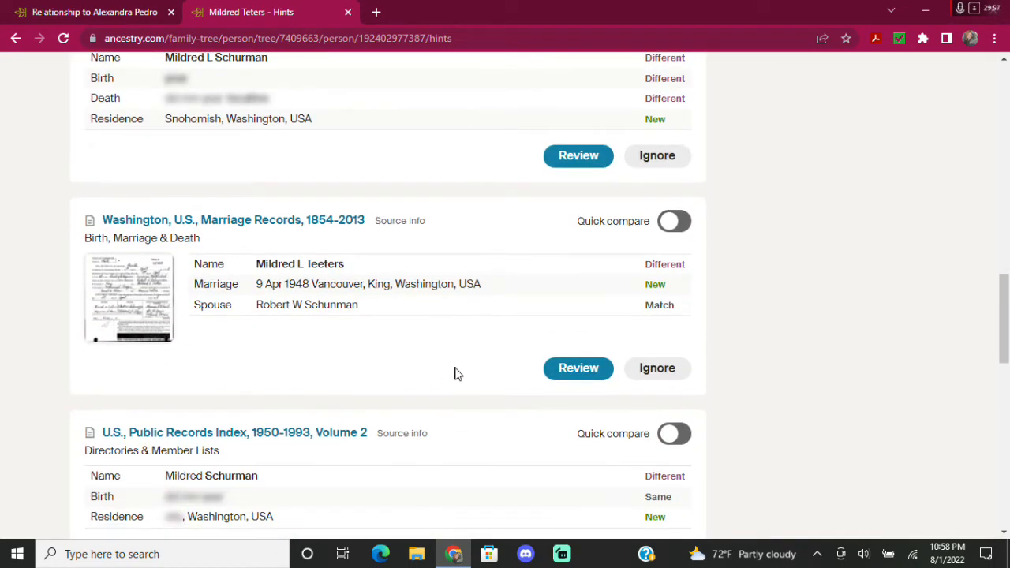
Review the Washington, U.S., Marriage Records hint and confirm it belongs to Mildred.
click(571, 372)
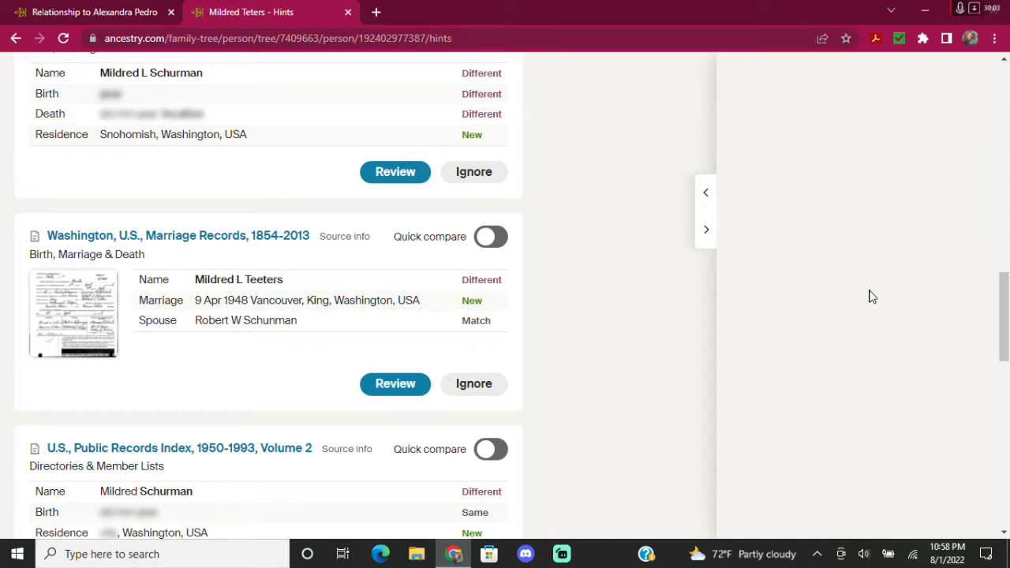
scroll(868, 300, down, 1)
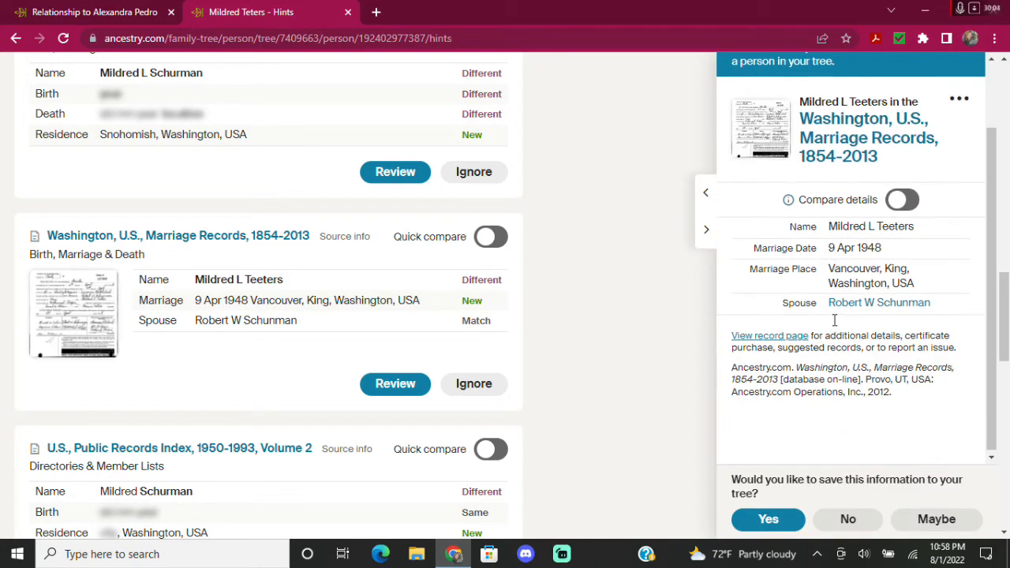
click(769, 520)
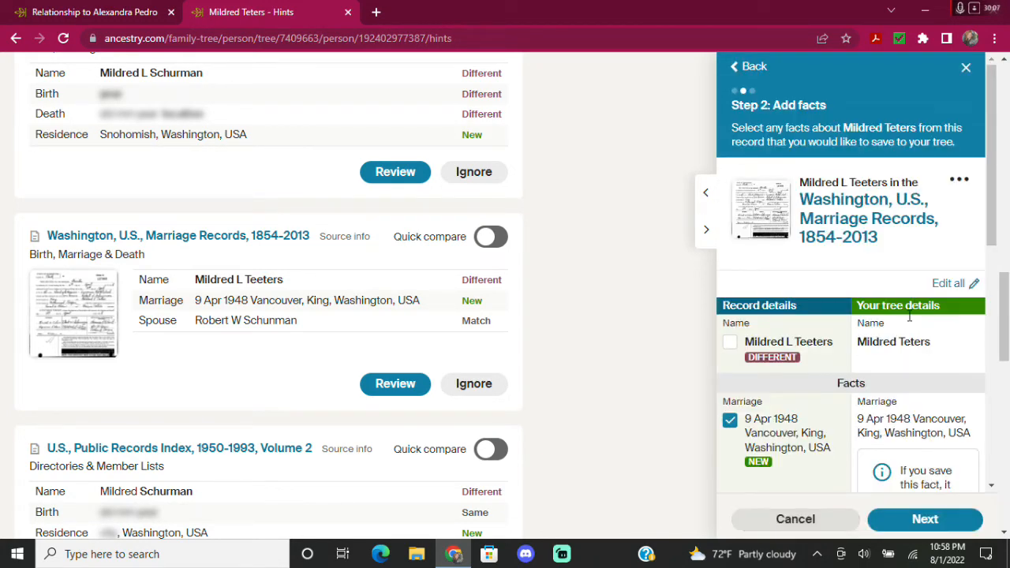
scroll(892, 356, down, 1)
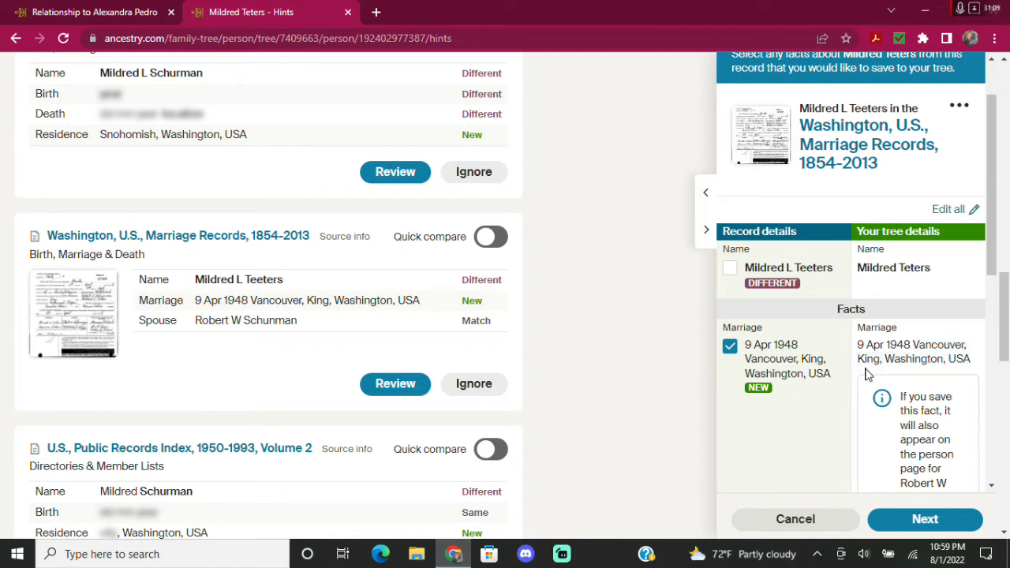
Change the marriage place from King county to Vancouver, Clark, Washington, USA.
click(877, 364)
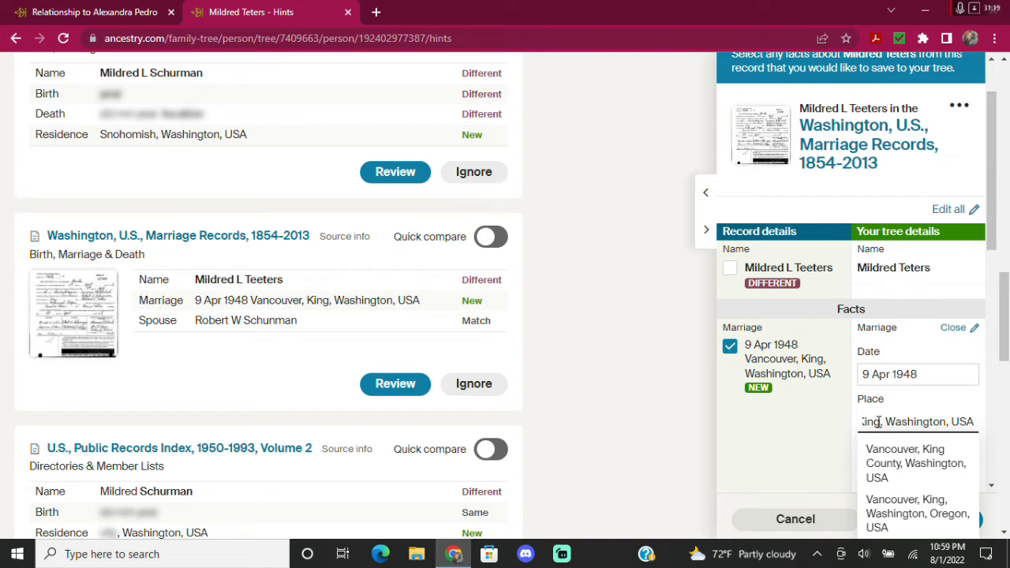
key(BackSpace)
key(BackSpace)
key(BackSpace)
key(BackSpace)
key(BackSpace)
key(BackSpace)
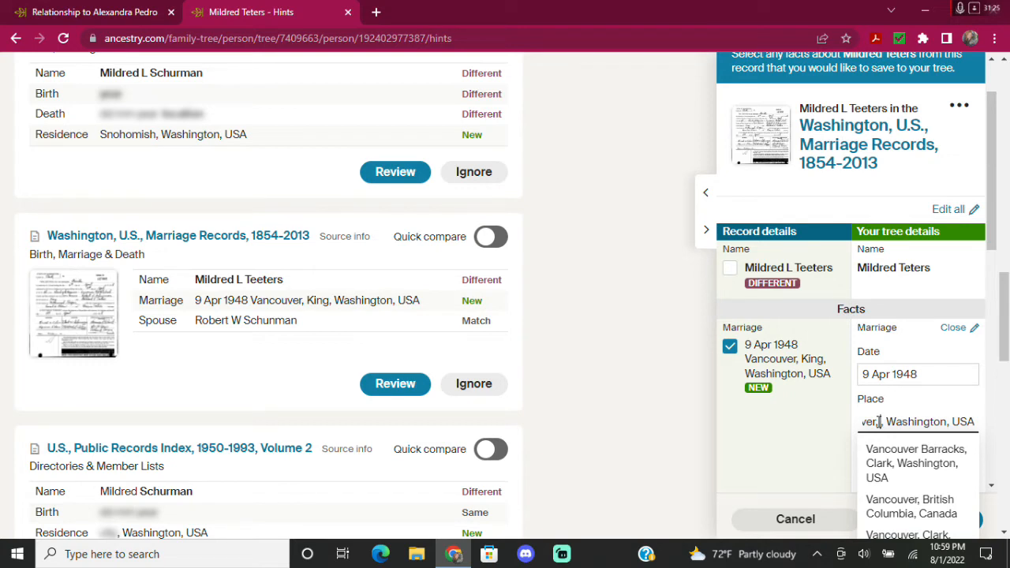
text(C)
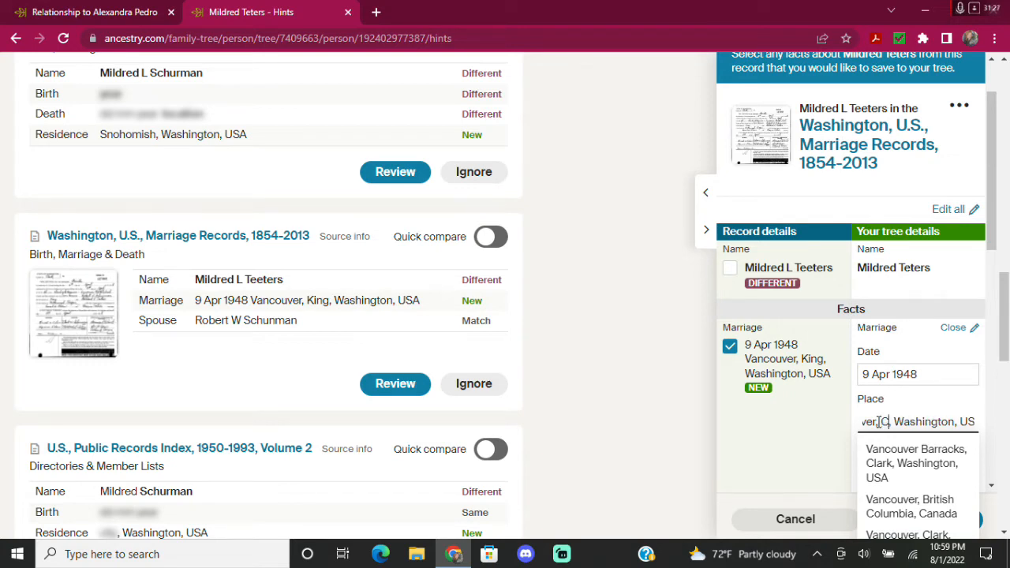
text(lark)
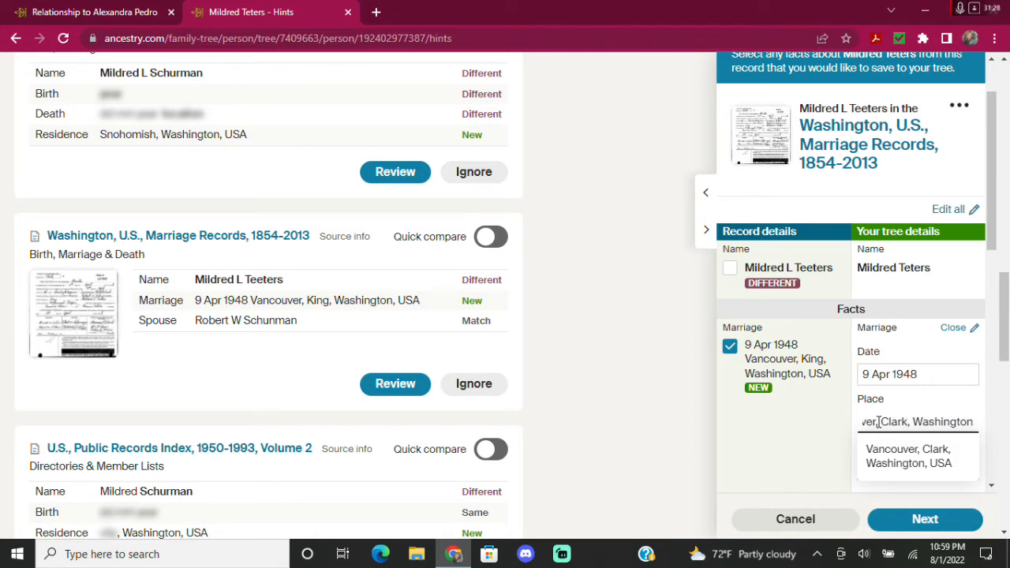
click(890, 461)
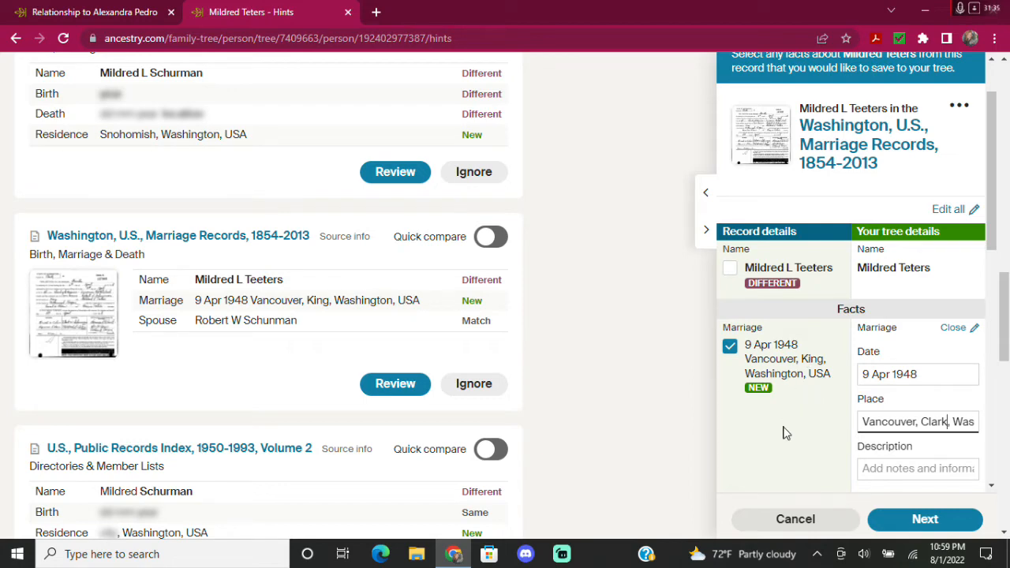
scroll(784, 433, down, 2)
scroll(784, 362, down, 6)
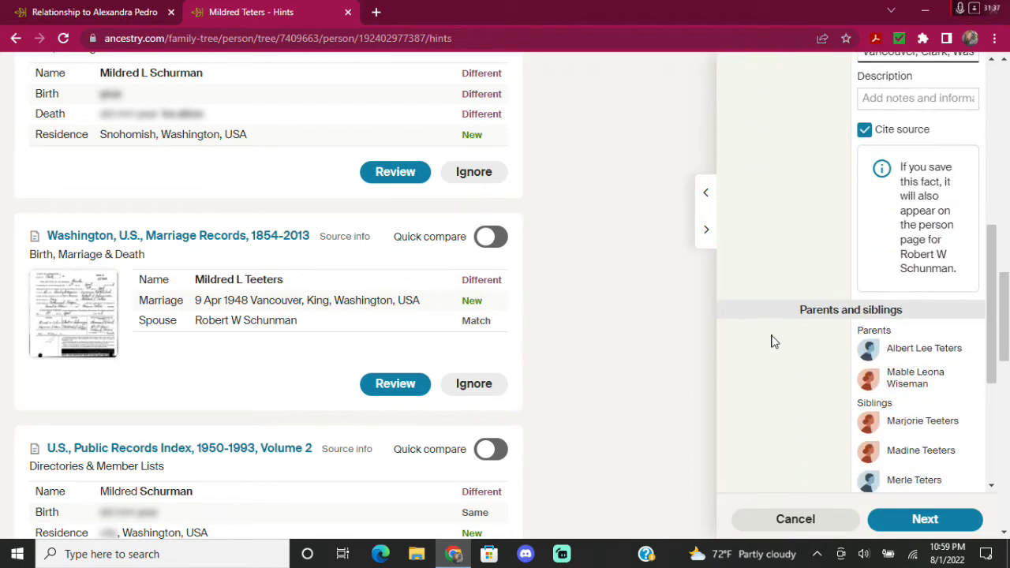
scroll(775, 352, down, 1)
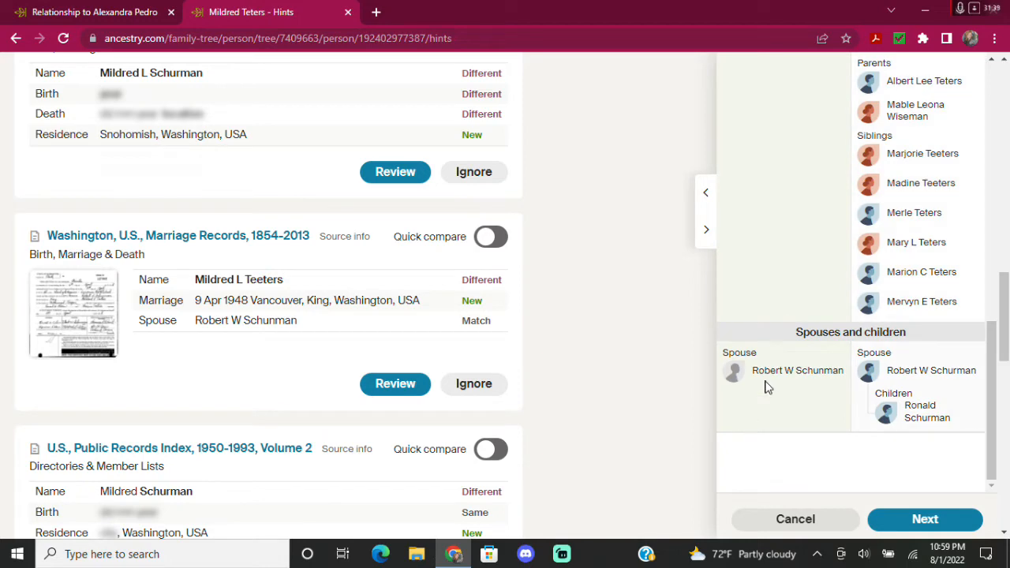
click(933, 522)
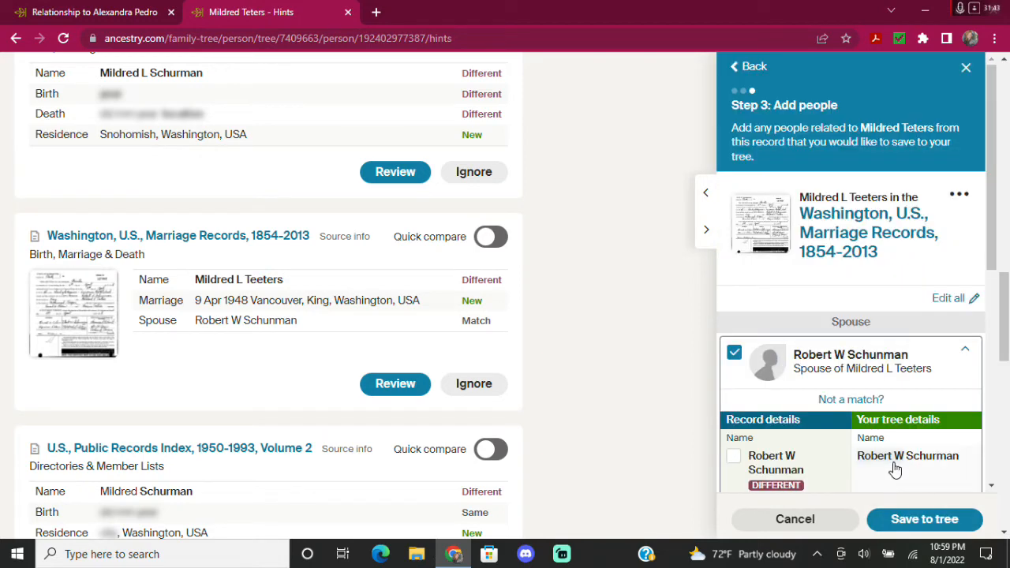
scroll(811, 370, down, 3)
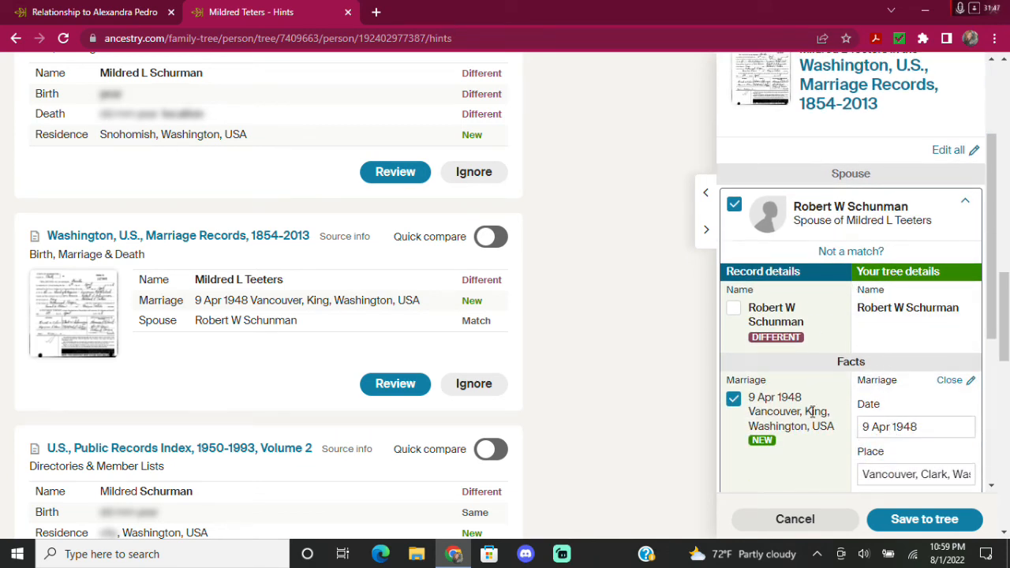
scroll(829, 412, down, 1)
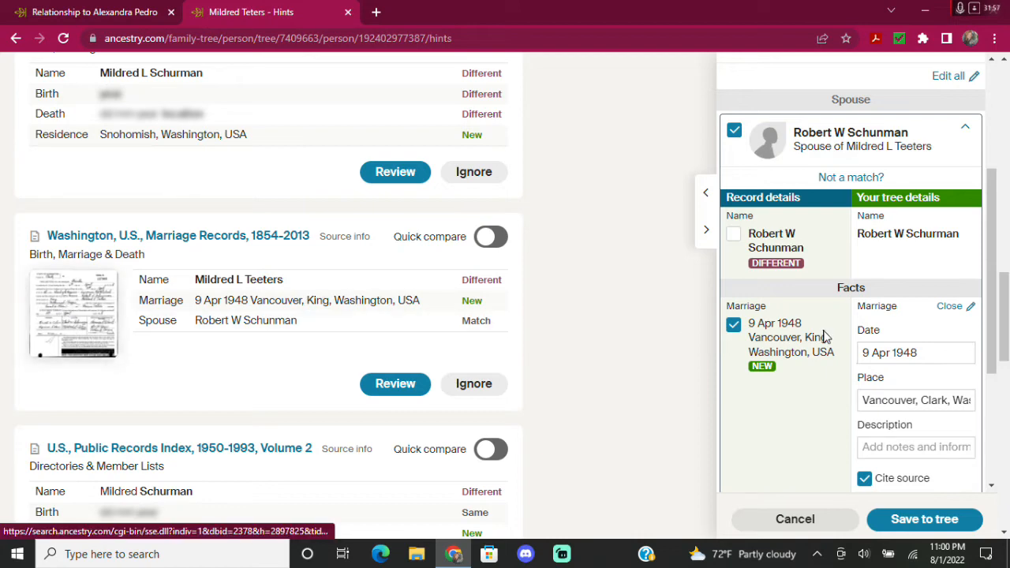
scroll(786, 390, down, 3)
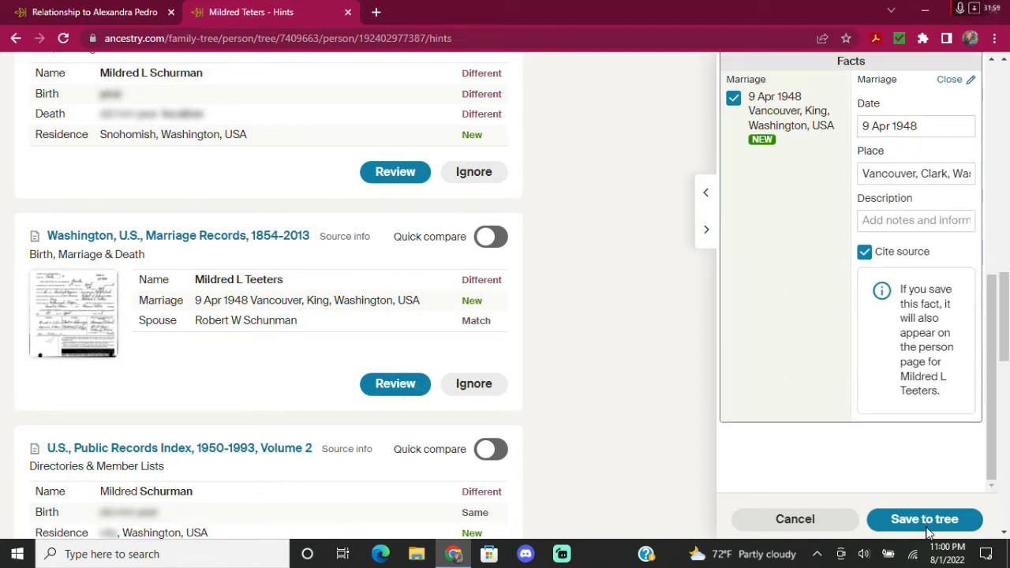
click(920, 518)
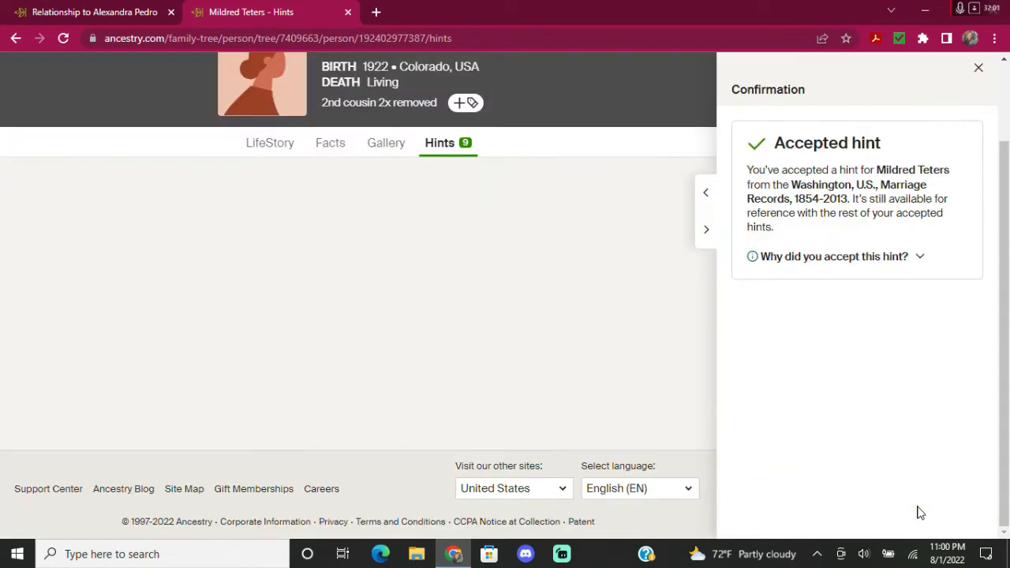
Dismiss the accepted-hint notice, look over Mildred's remaining hints, and go to her Facts page.
click(979, 68)
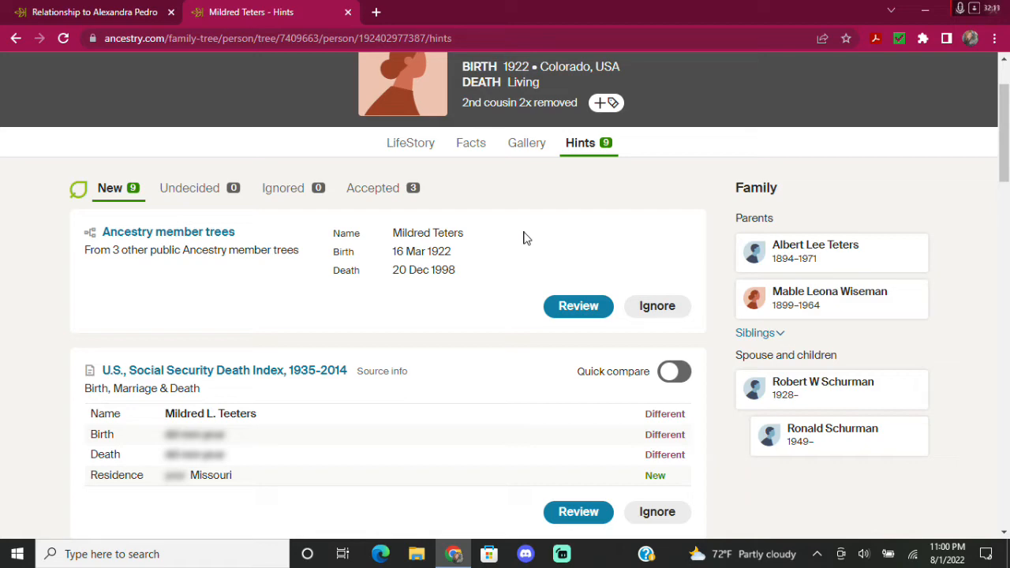
scroll(408, 405, down, 4)
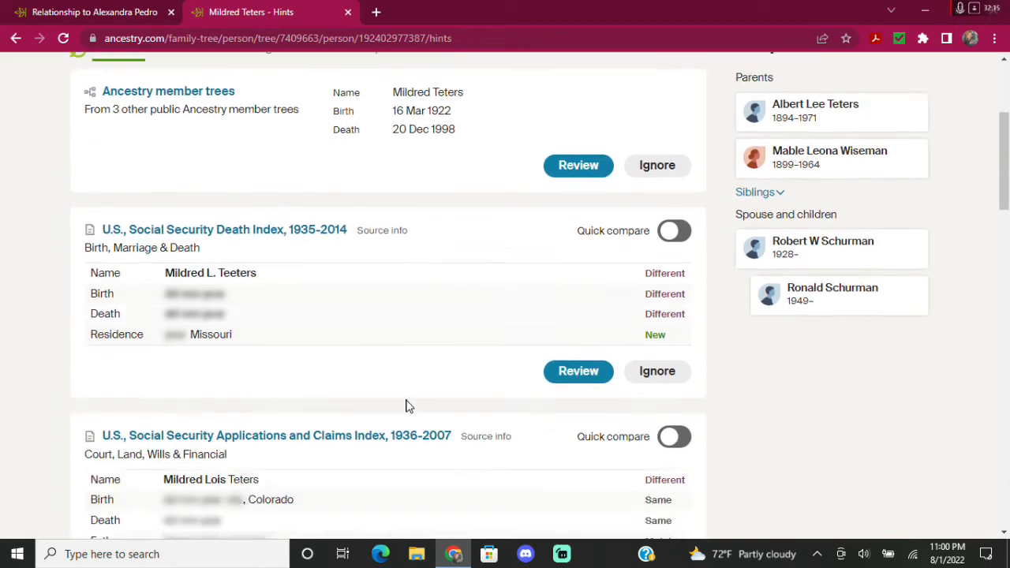
scroll(402, 410, down, 4)
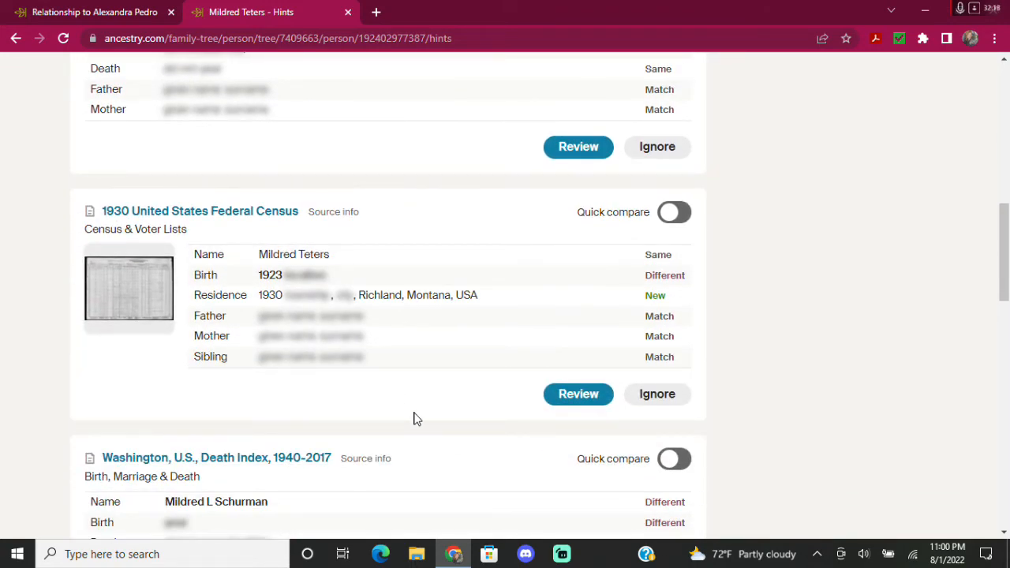
scroll(416, 419, down, 2)
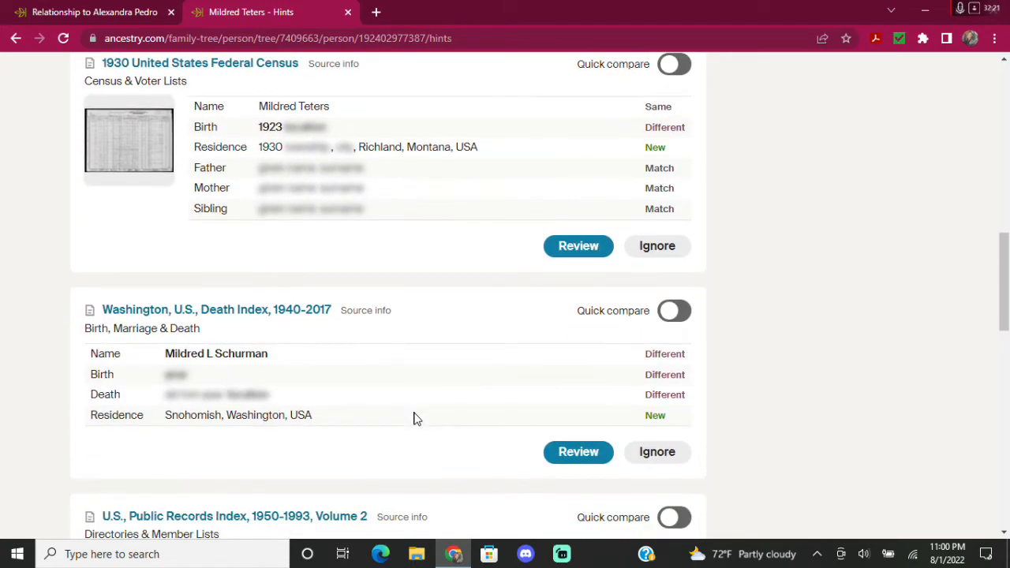
scroll(416, 418, down, 6)
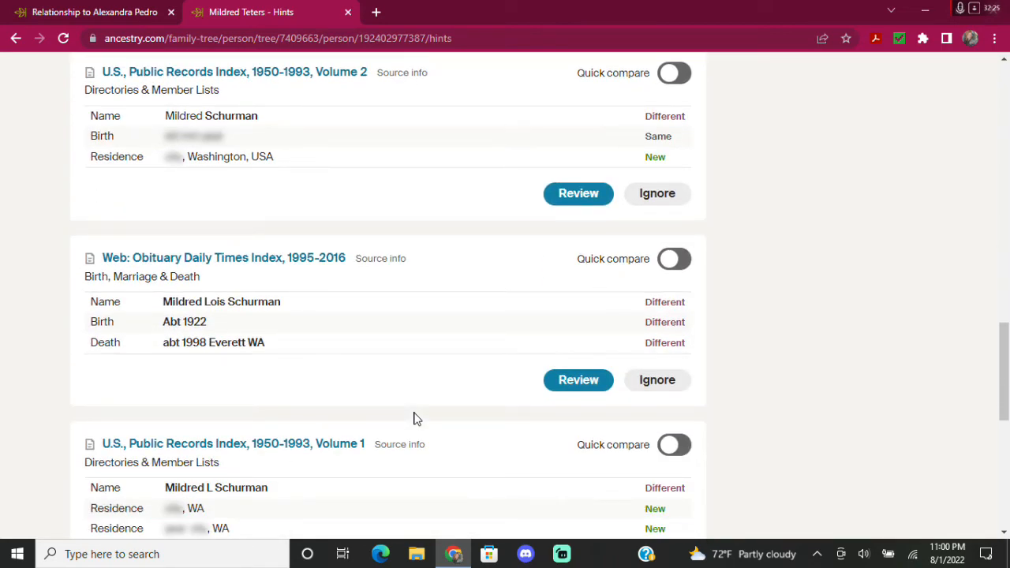
scroll(453, 405, up, 15)
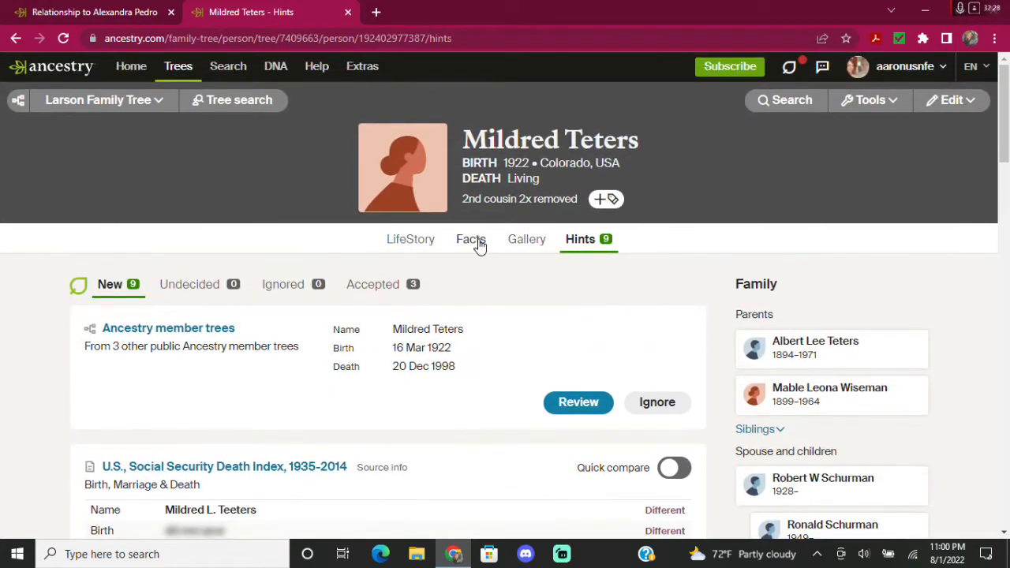
click(474, 242)
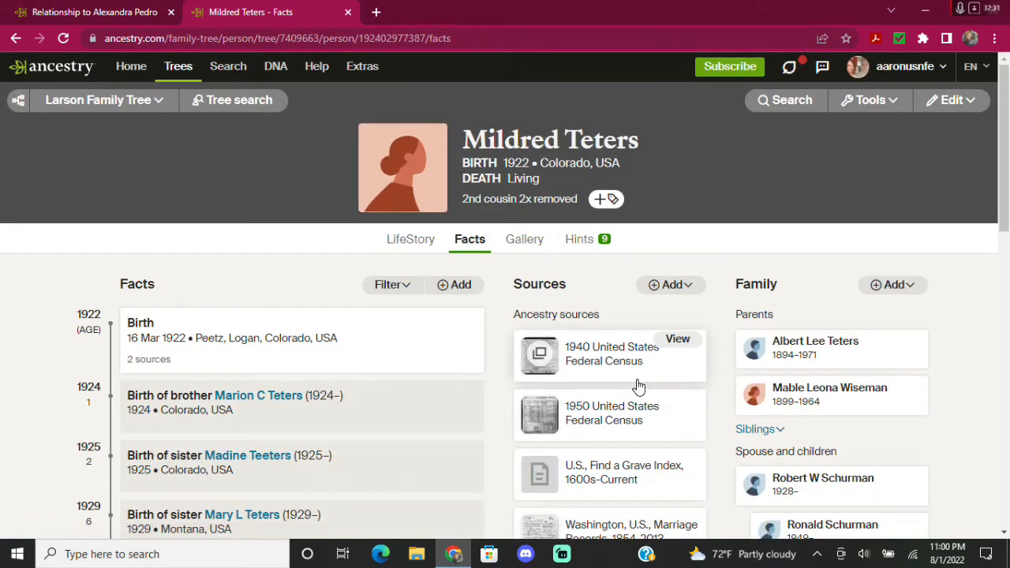
scroll(639, 387, down, 3)
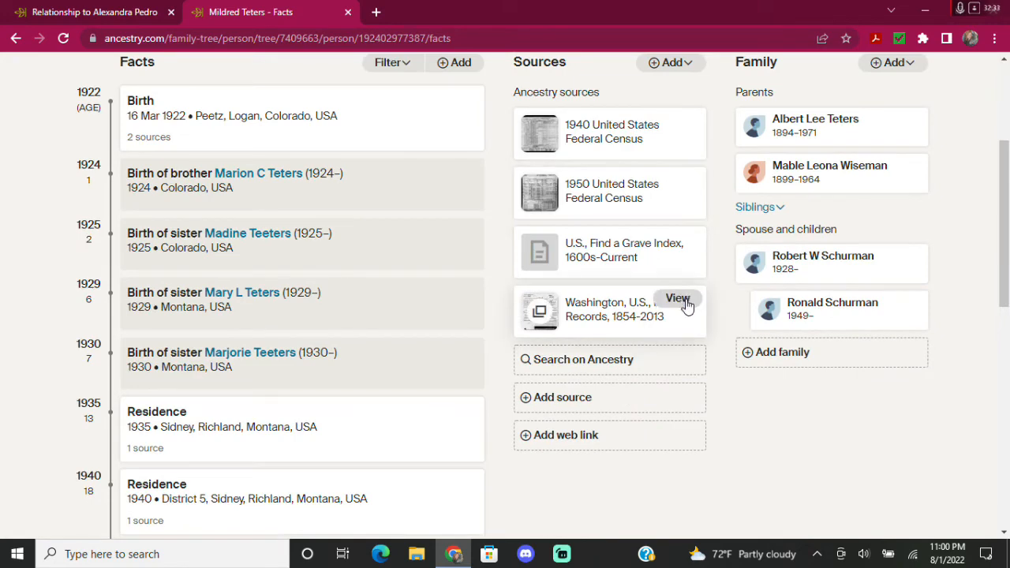
click(683, 300)
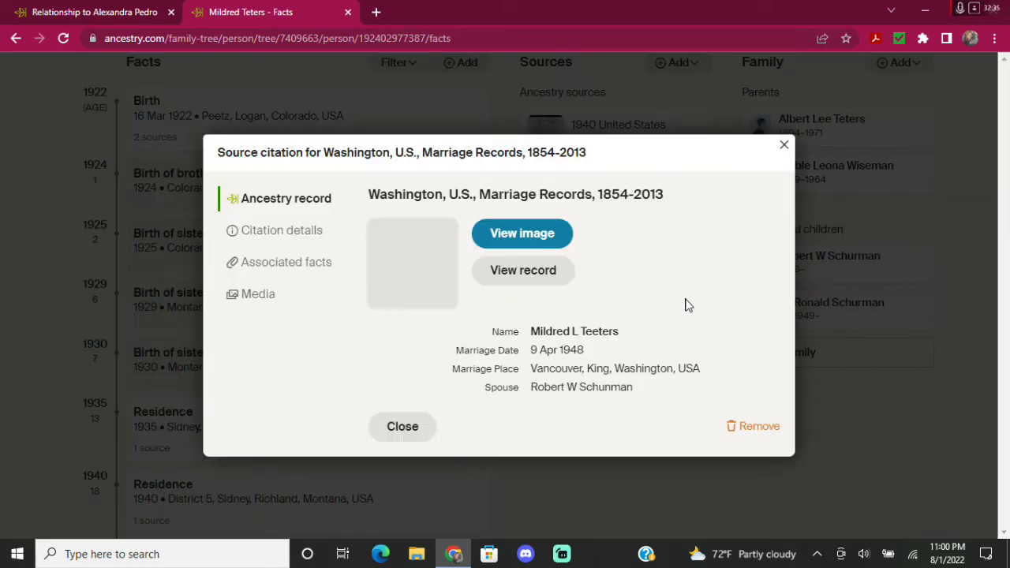
click(518, 236)
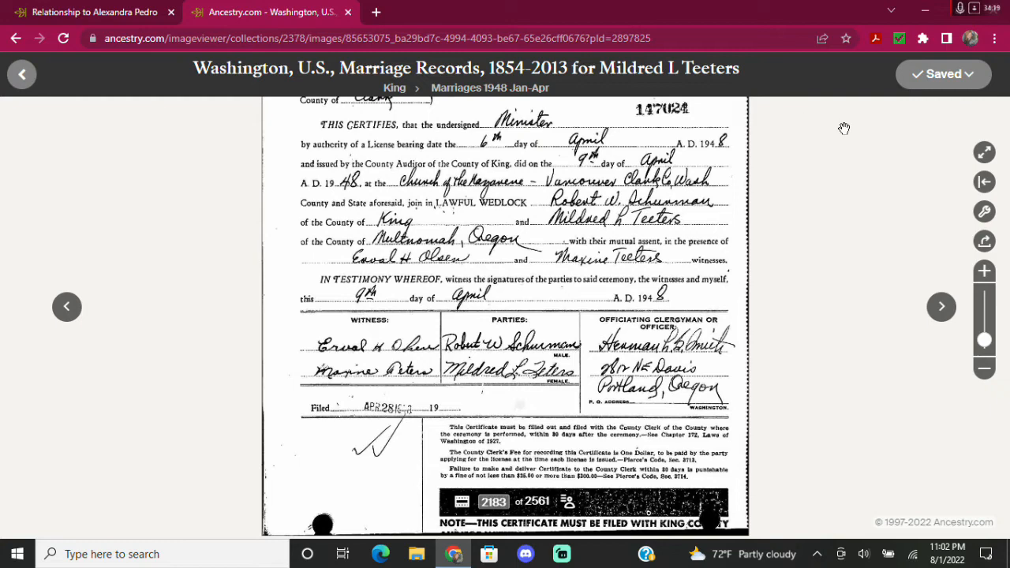
click(22, 74)
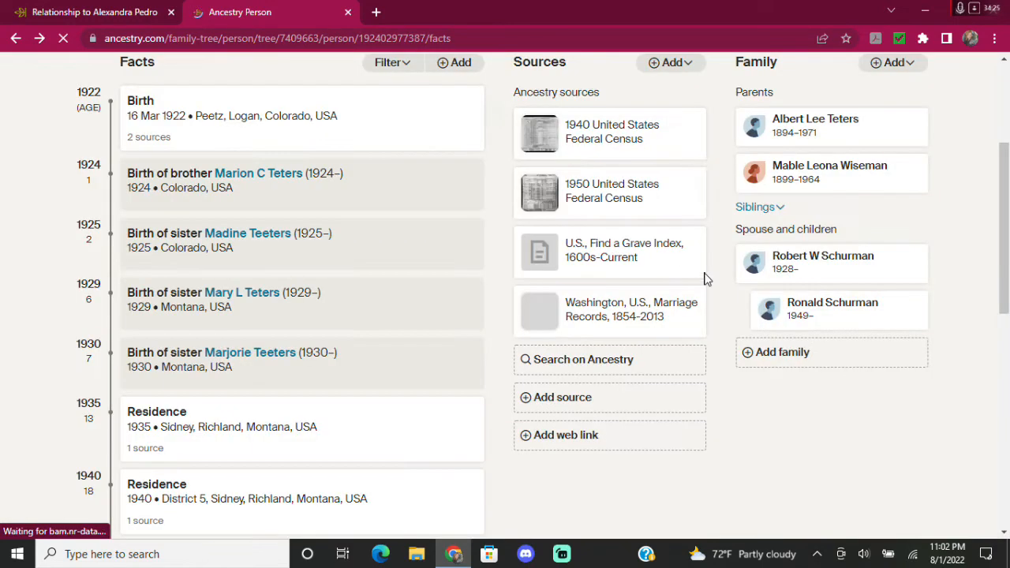
click(764, 209)
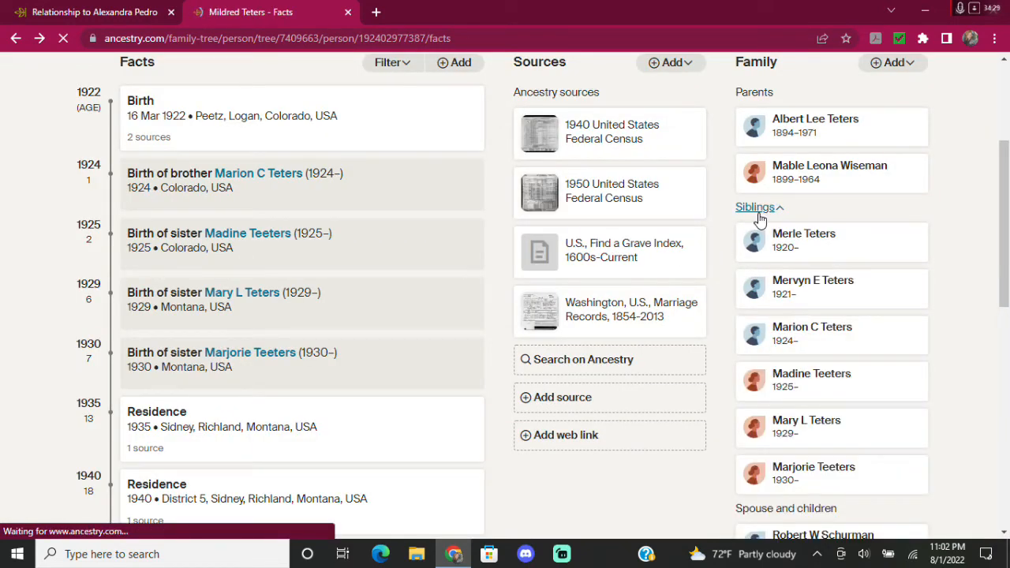
click(803, 379)
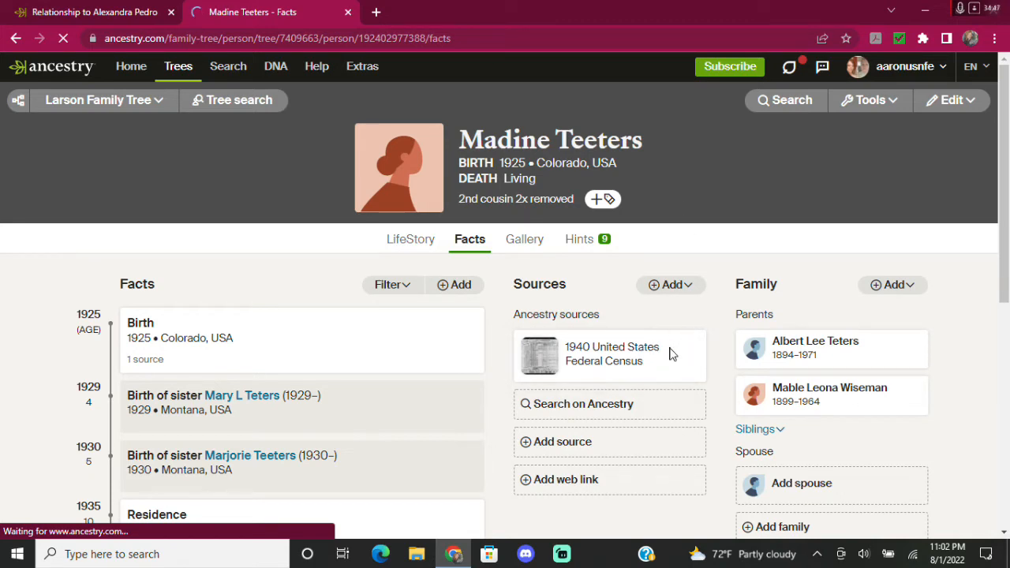
mouse_move(674, 355)
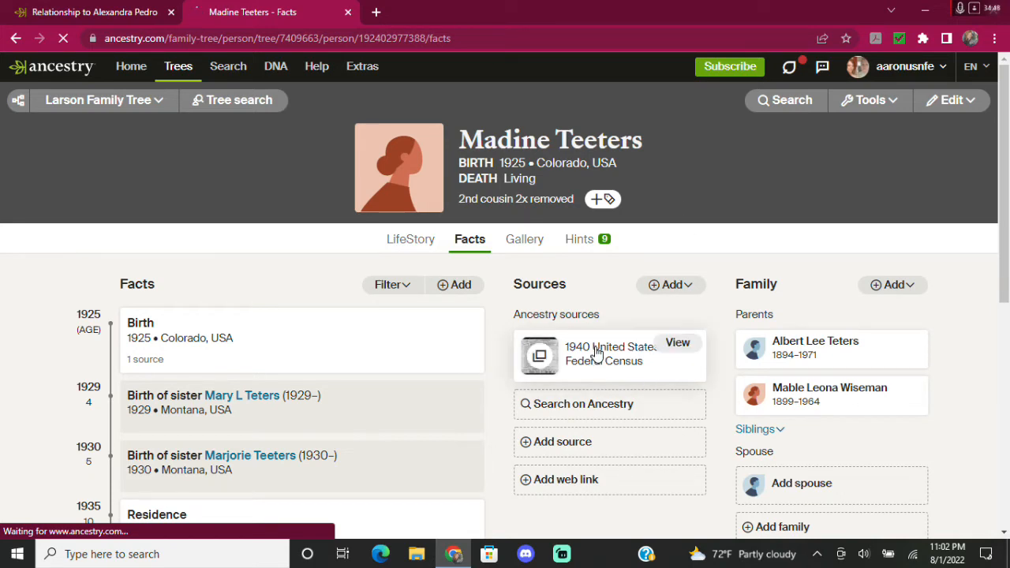
Open the original 1940 census image from Madine's census source and zoom in.
click(676, 344)
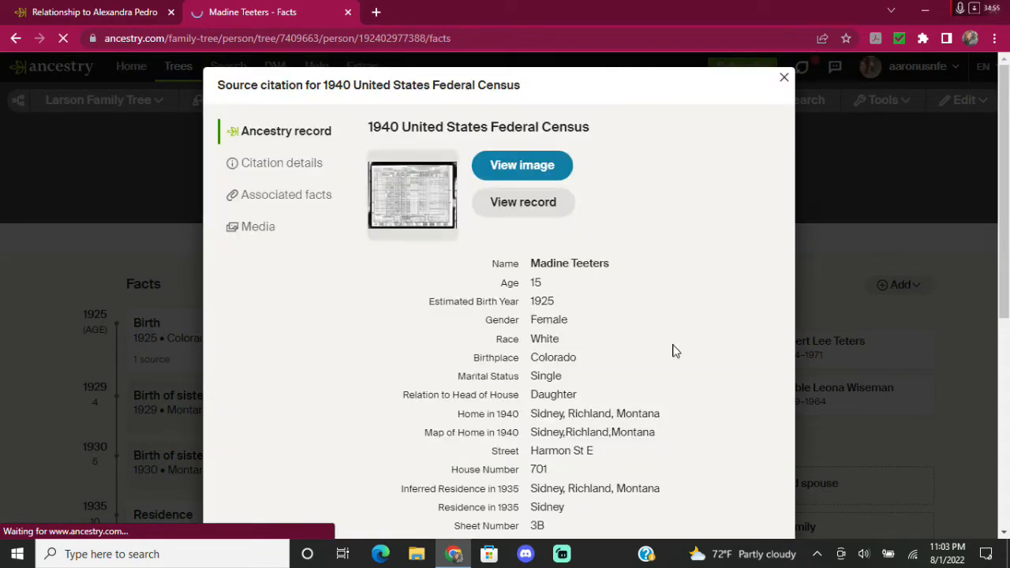
click(522, 168)
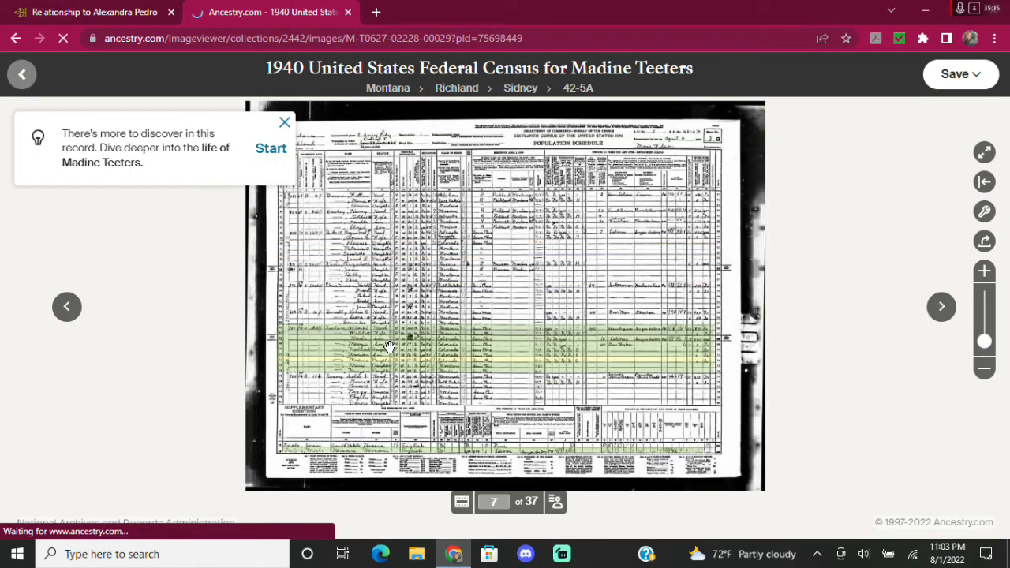
scroll(389, 347, up, 5)
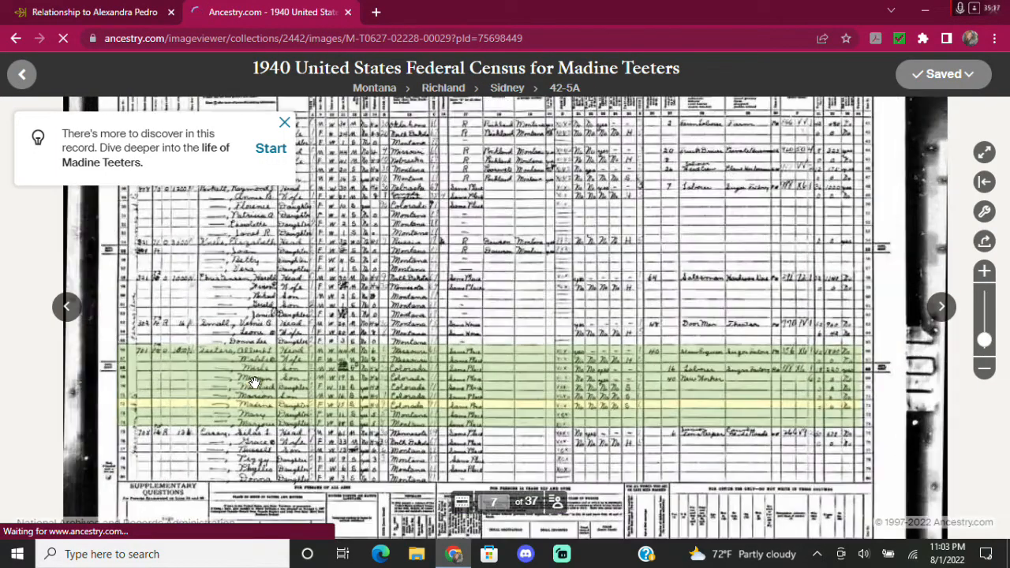
scroll(260, 383, up, 3)
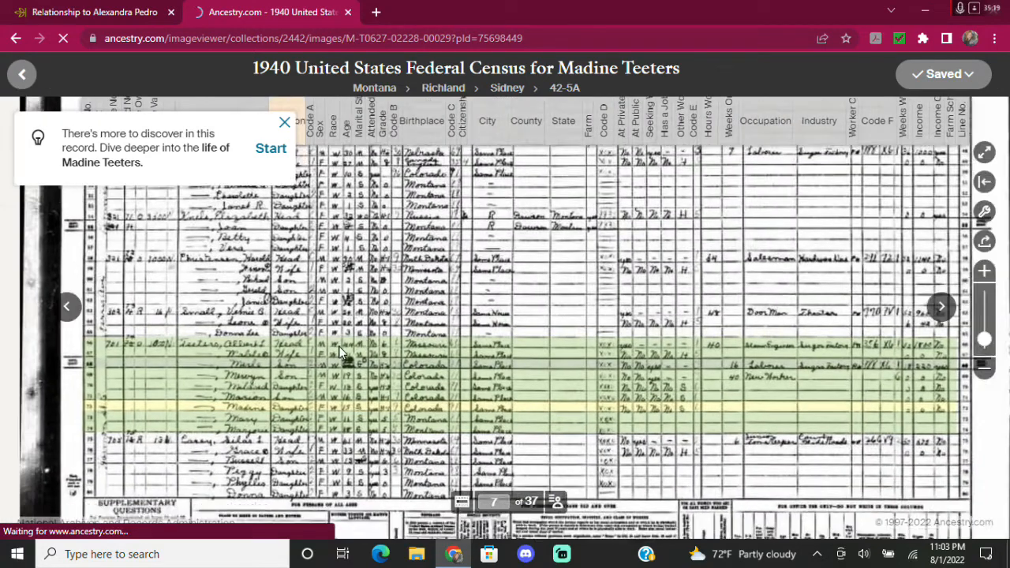
Magnify and pan the census to the Teeters household rows, briefly checking ThruLines.
drag(340, 346, 348, 341)
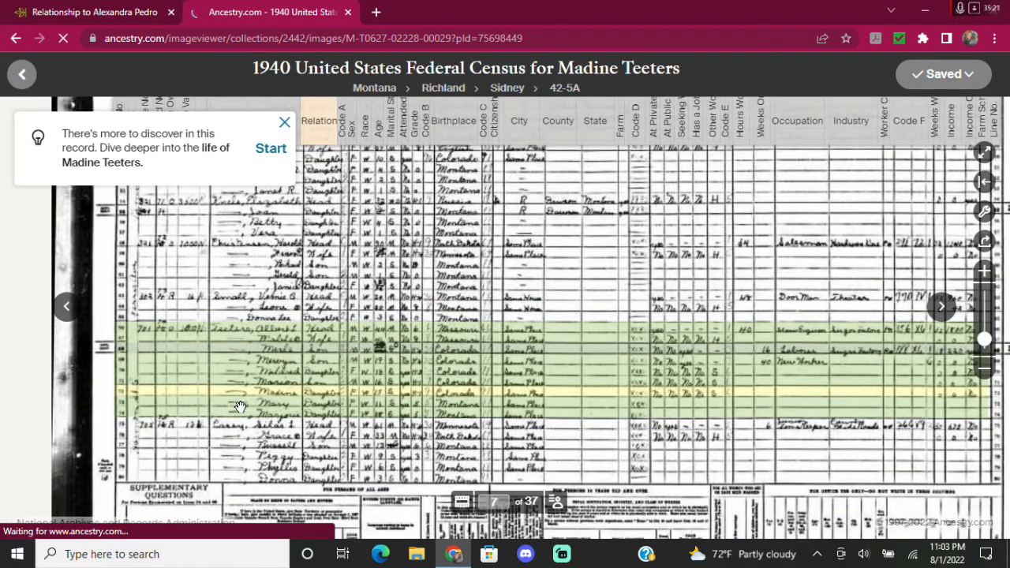
drag(265, 407, 282, 399)
scroll(284, 399, up, 2)
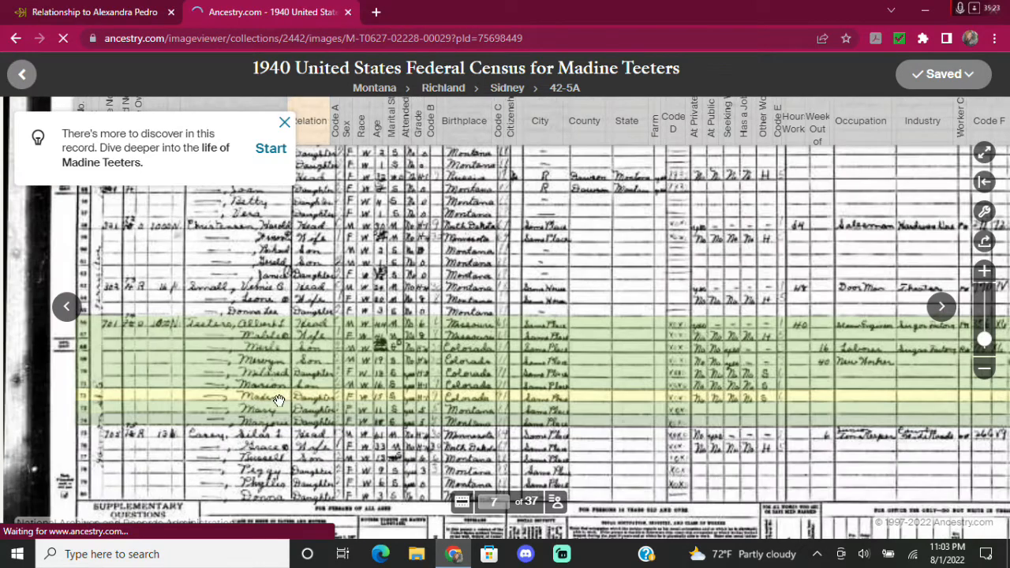
scroll(198, 438, up, 1)
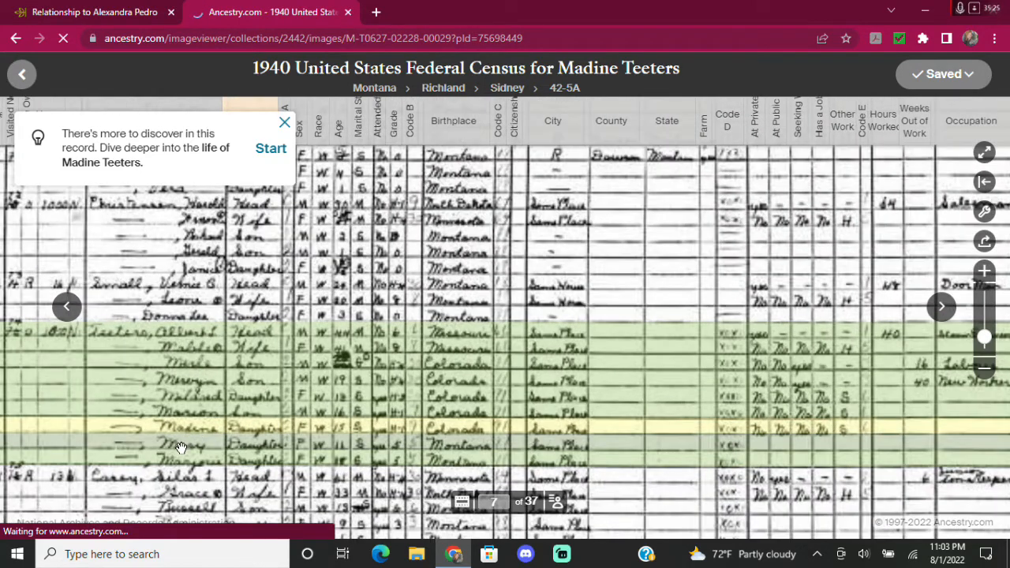
scroll(180, 449, up, 1)
scroll(181, 449, up, 2)
drag(191, 441, 411, 291)
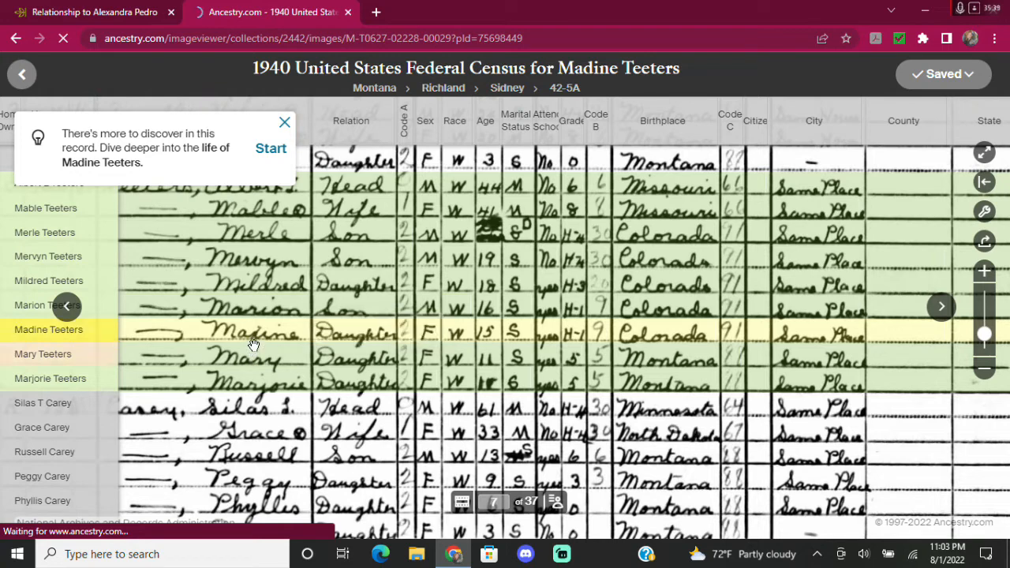
click(59, 12)
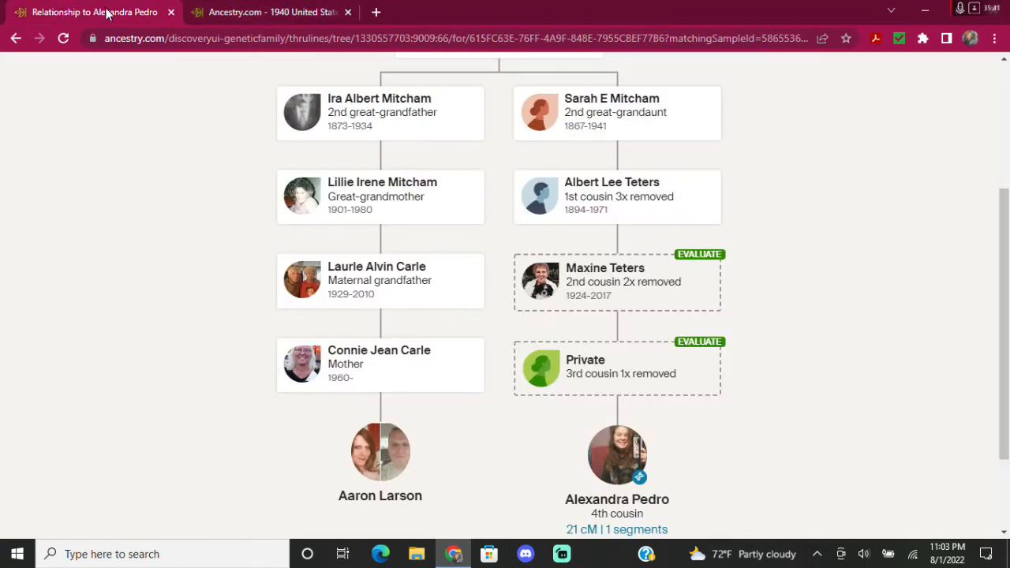
click(229, 15)
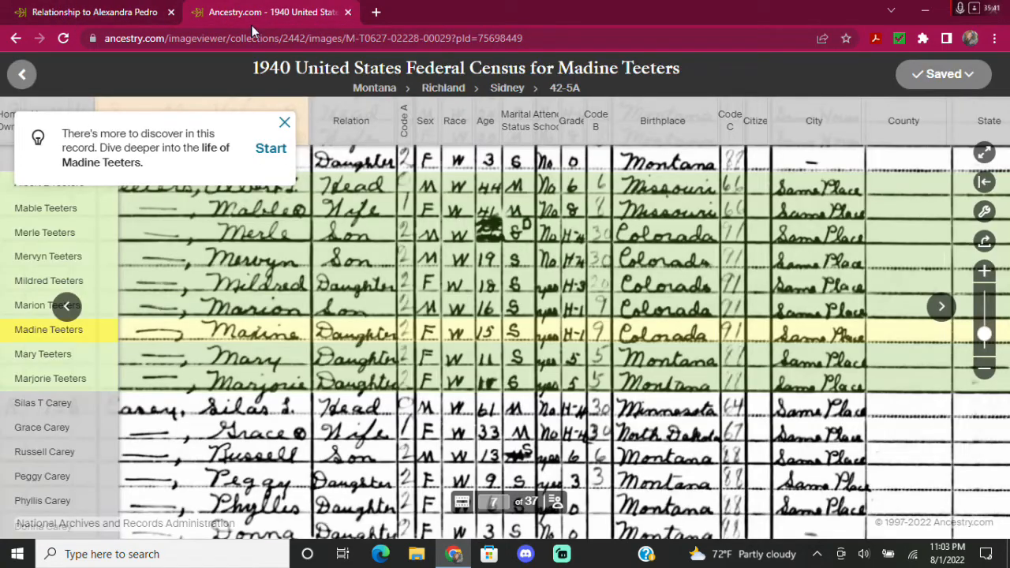
Back on her profile, change the first name Madine to Maxine via Quick edit.
click(23, 76)
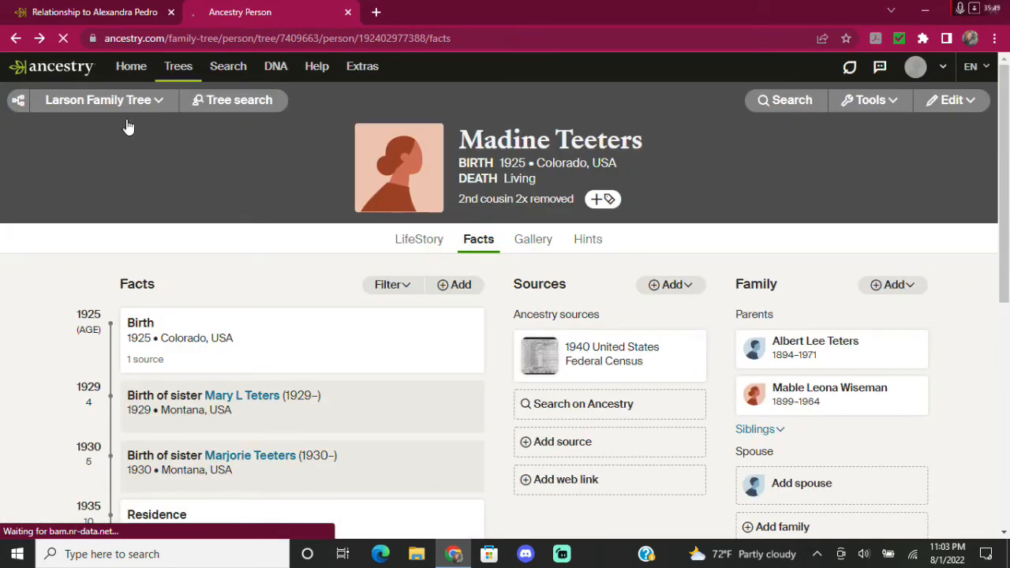
click(949, 111)
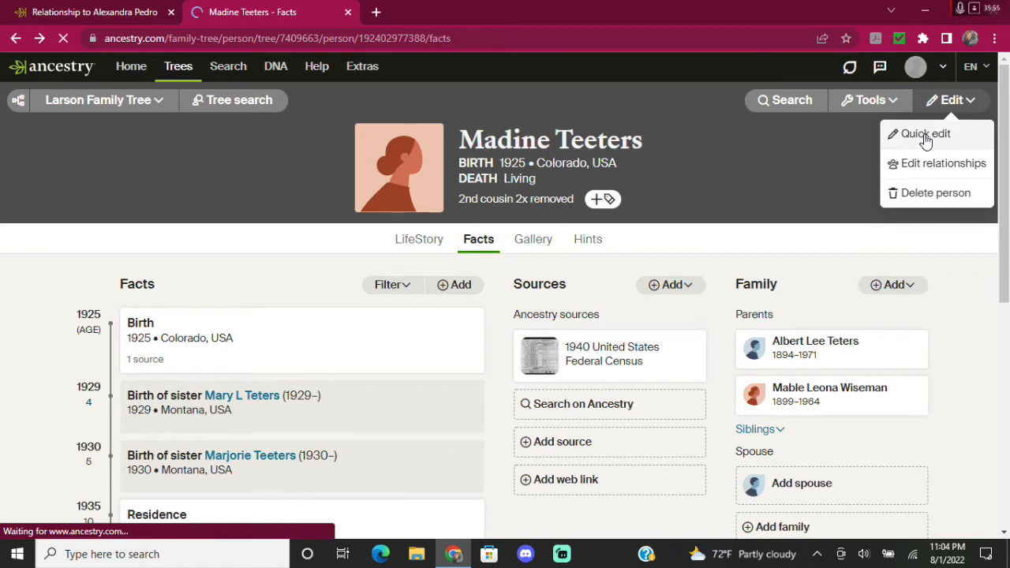
click(920, 135)
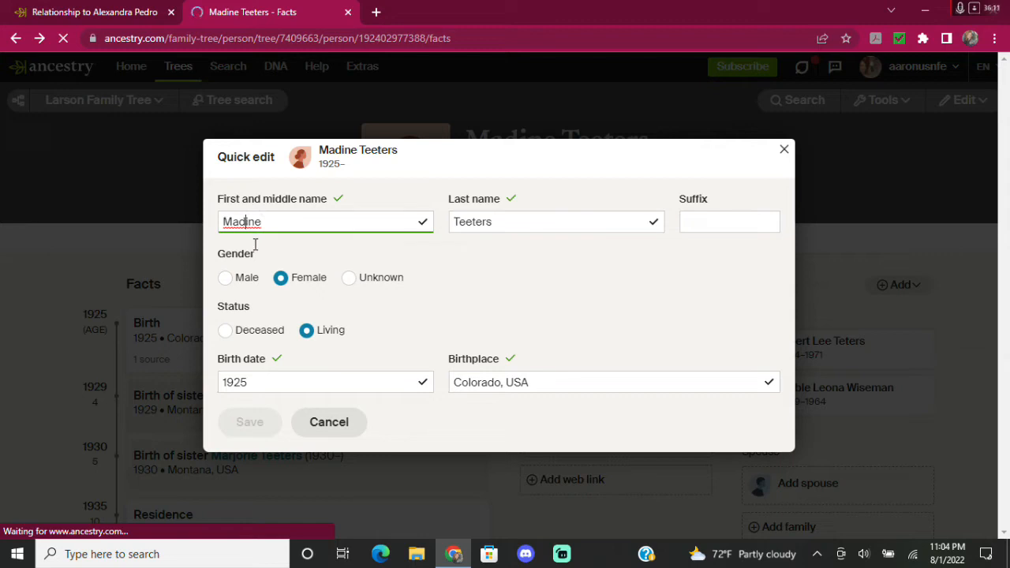
key(BackSpace)
text(x)
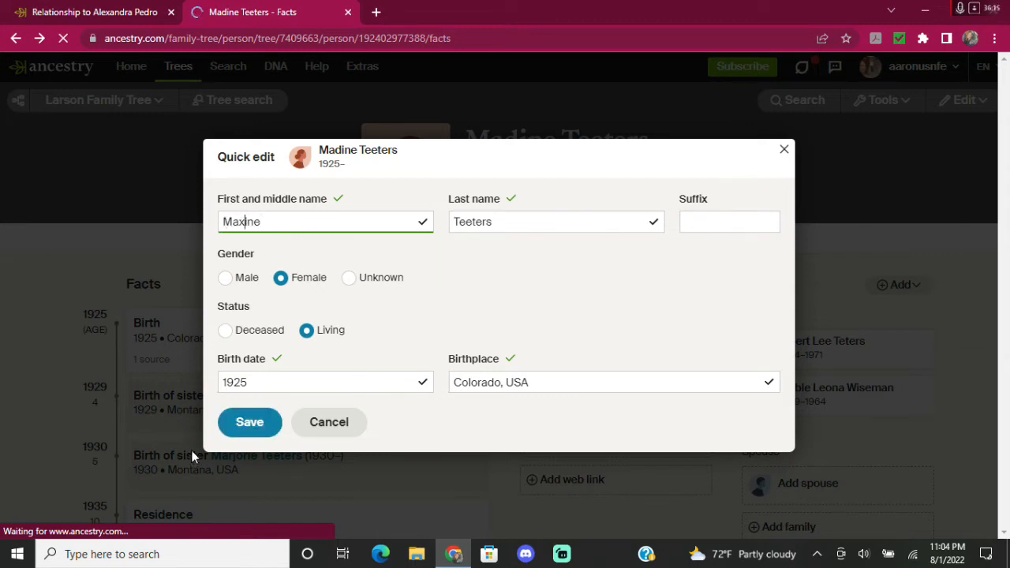
click(250, 430)
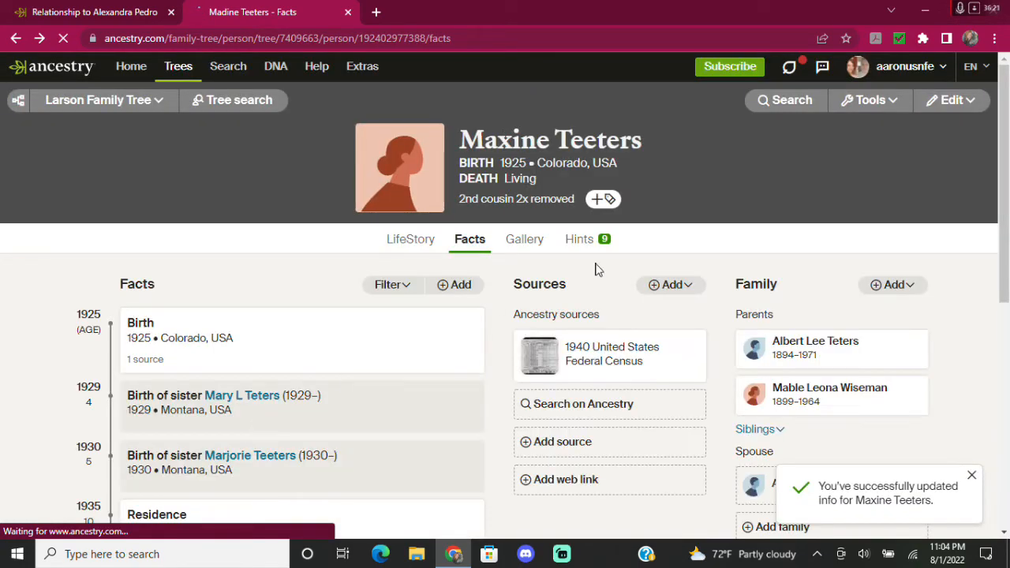
click(932, 101)
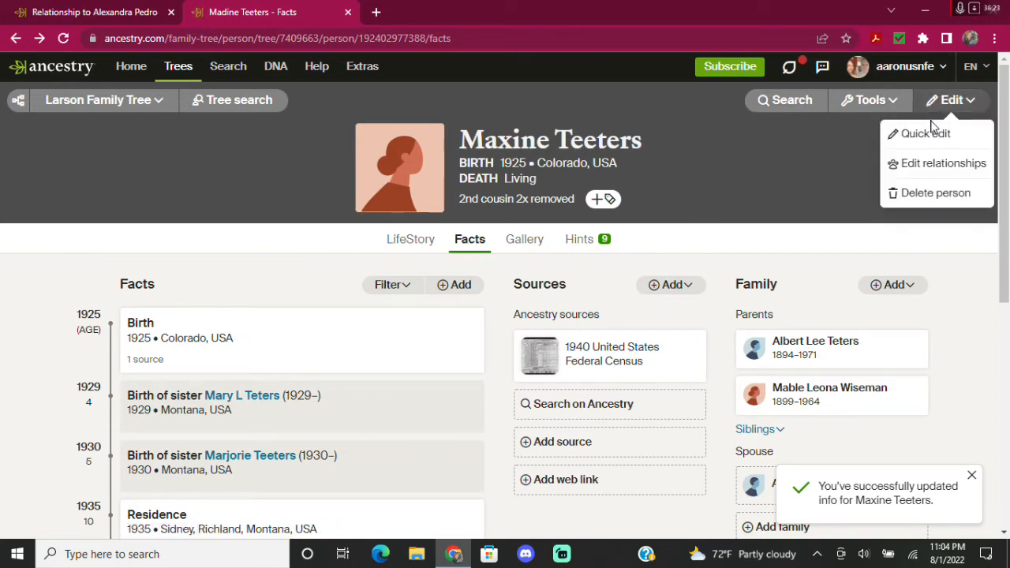
click(930, 132)
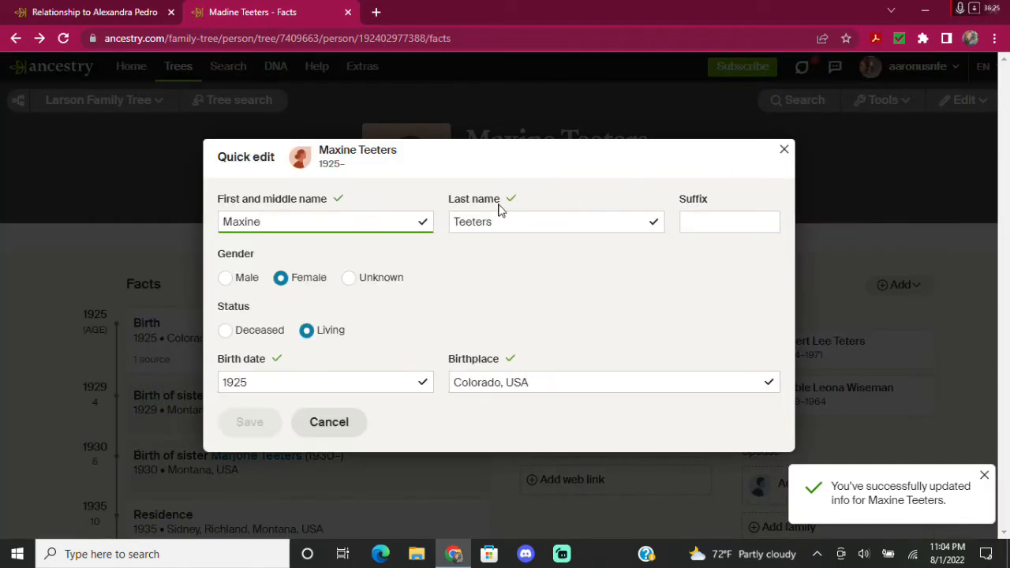
click(472, 222)
key(BackSpace)
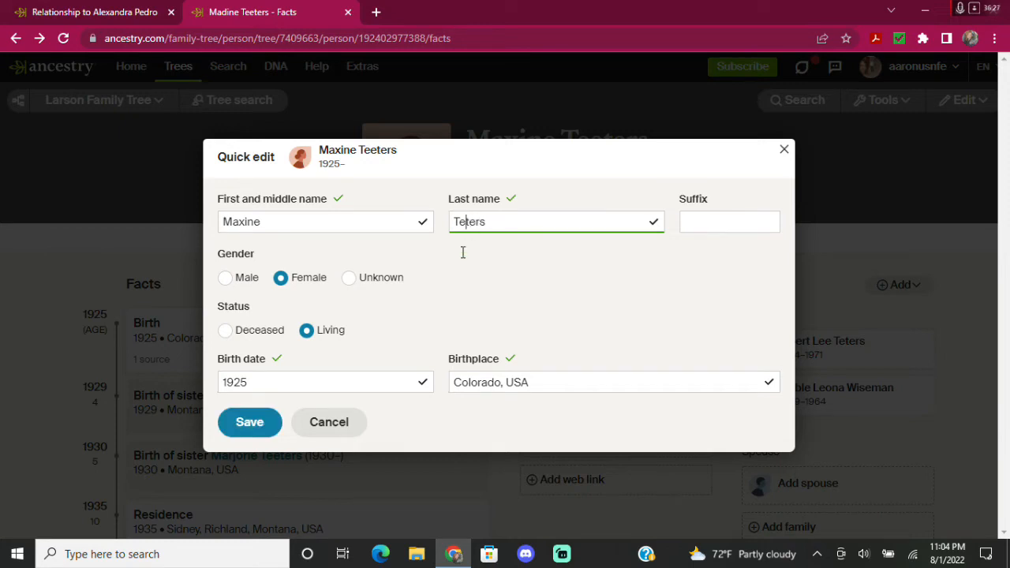
click(255, 424)
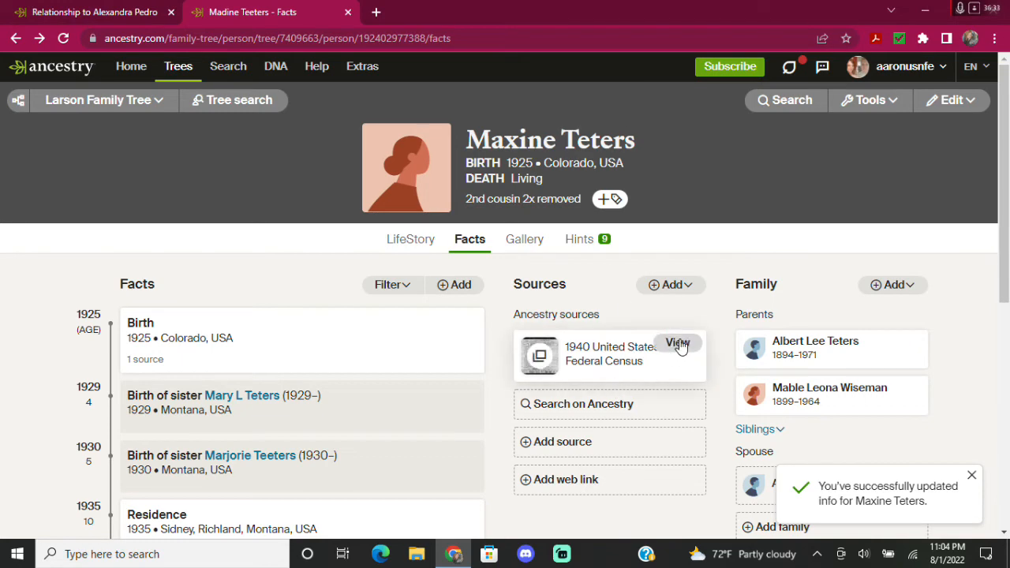
Reopen the 1940 census image from Maxine's source and zoom in.
click(677, 342)
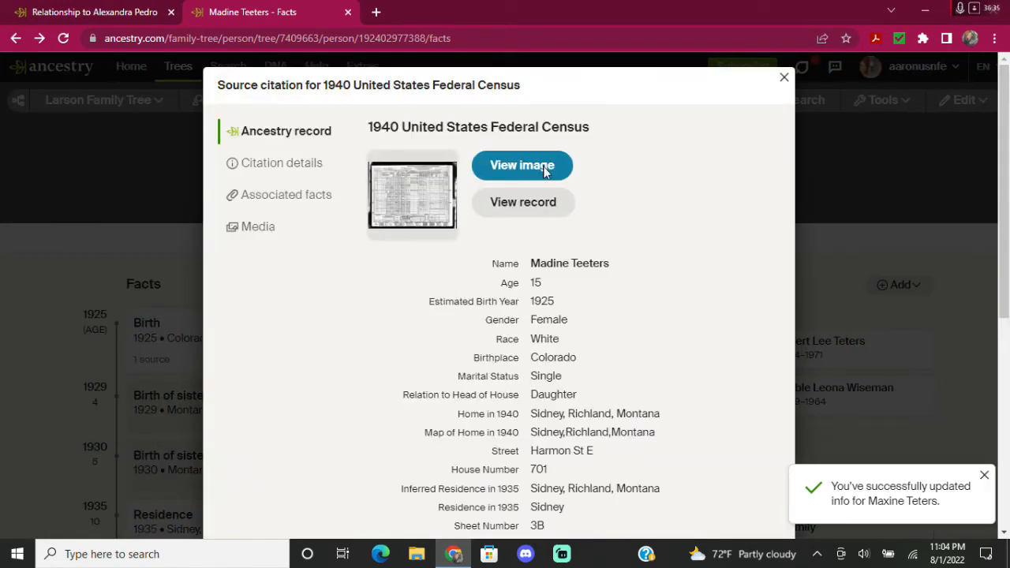
click(517, 166)
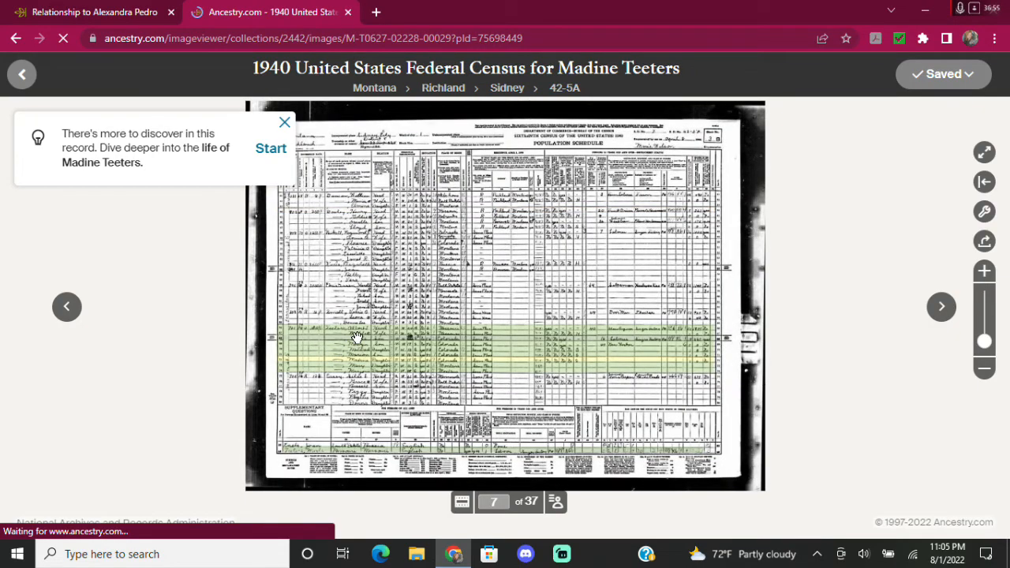
scroll(356, 333, up, 1)
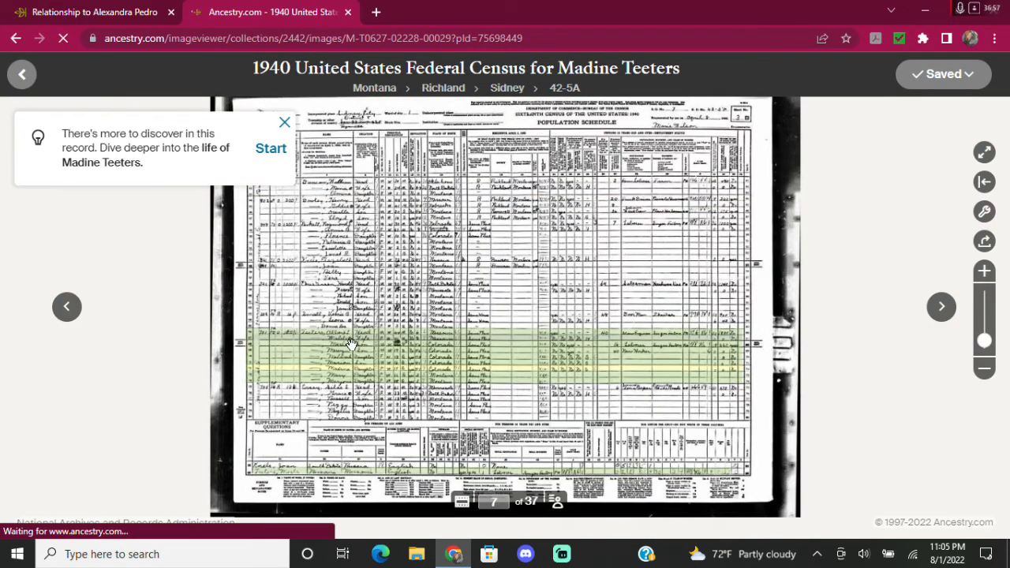
scroll(347, 344, up, 1)
scroll(316, 341, up, 3)
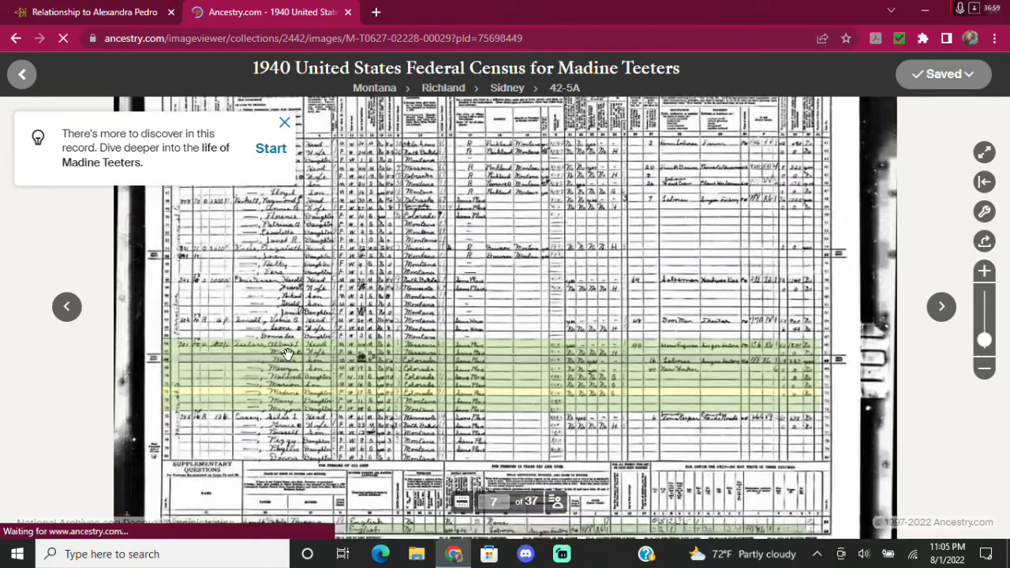
scroll(278, 360, up, 4)
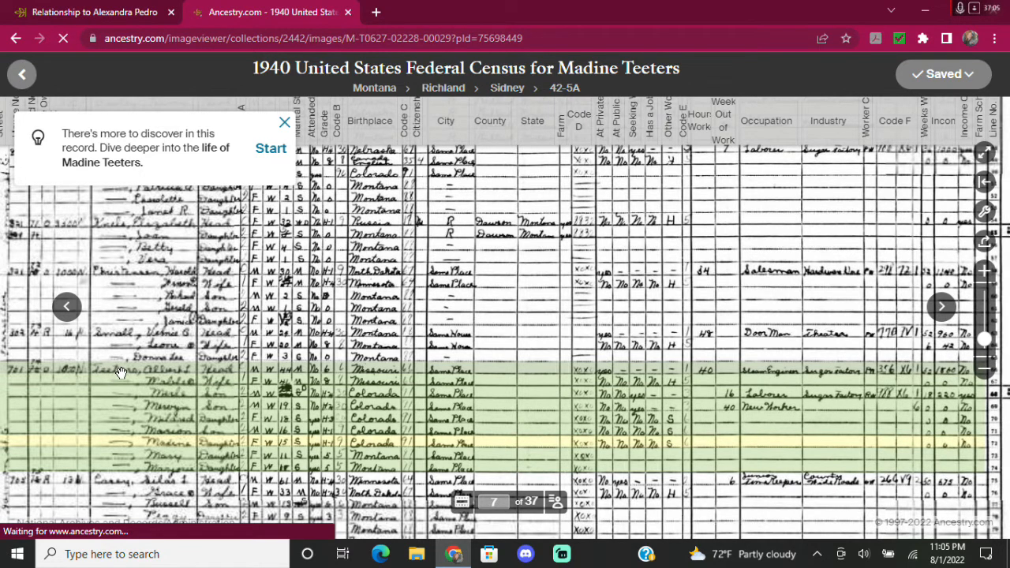
drag(115, 373, 173, 374)
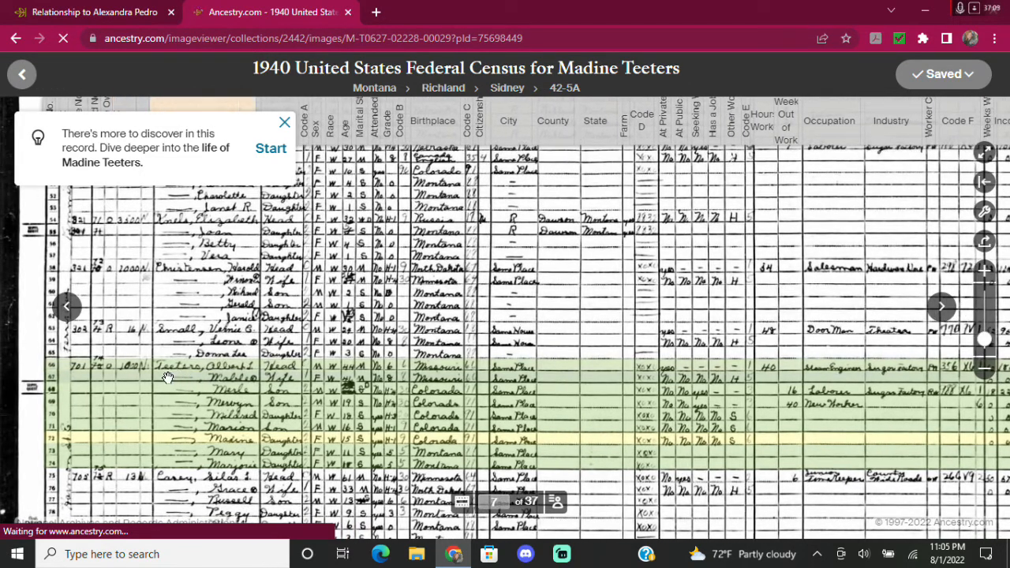
mouse_move(169, 374)
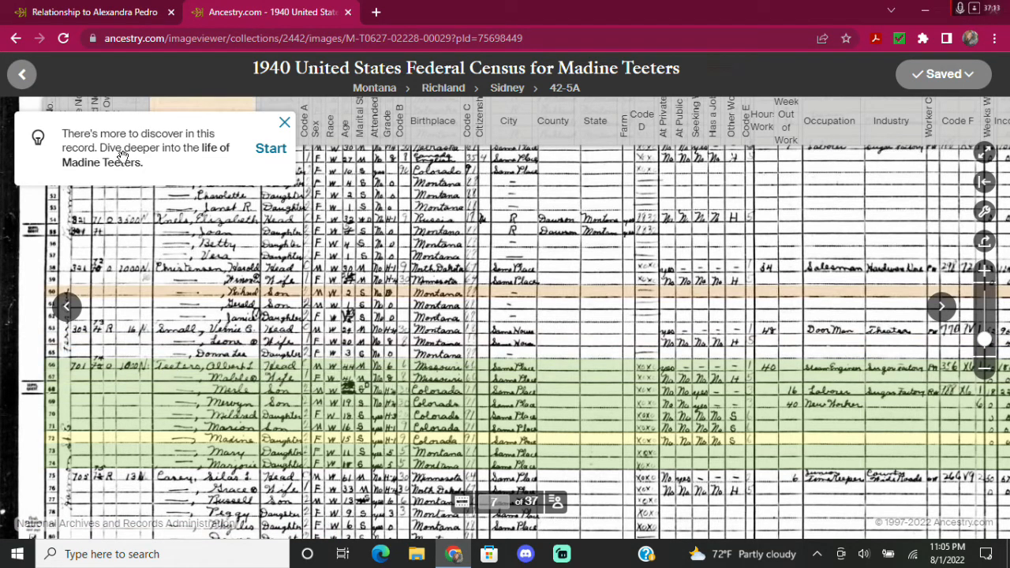
click(22, 74)
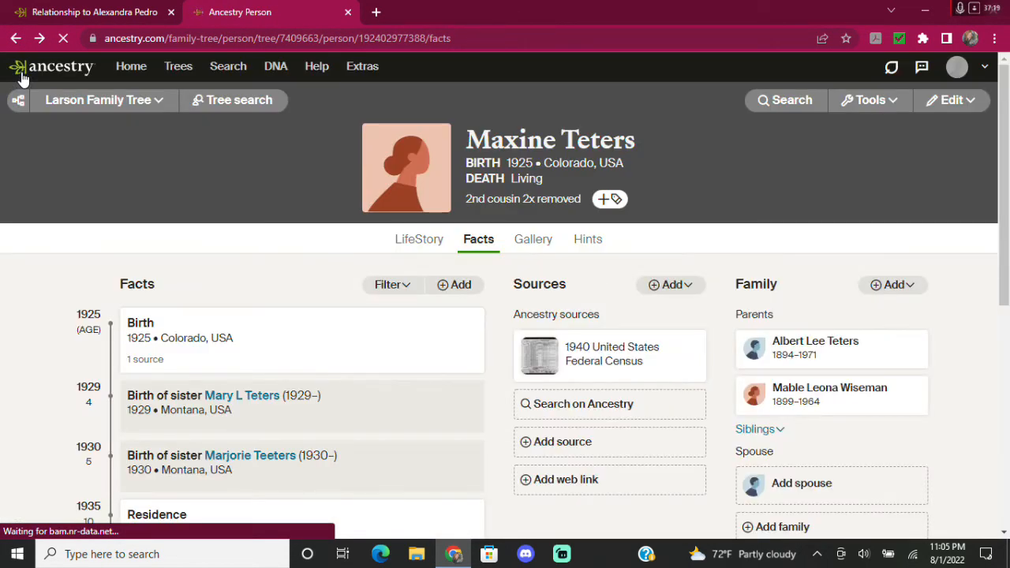
click(826, 350)
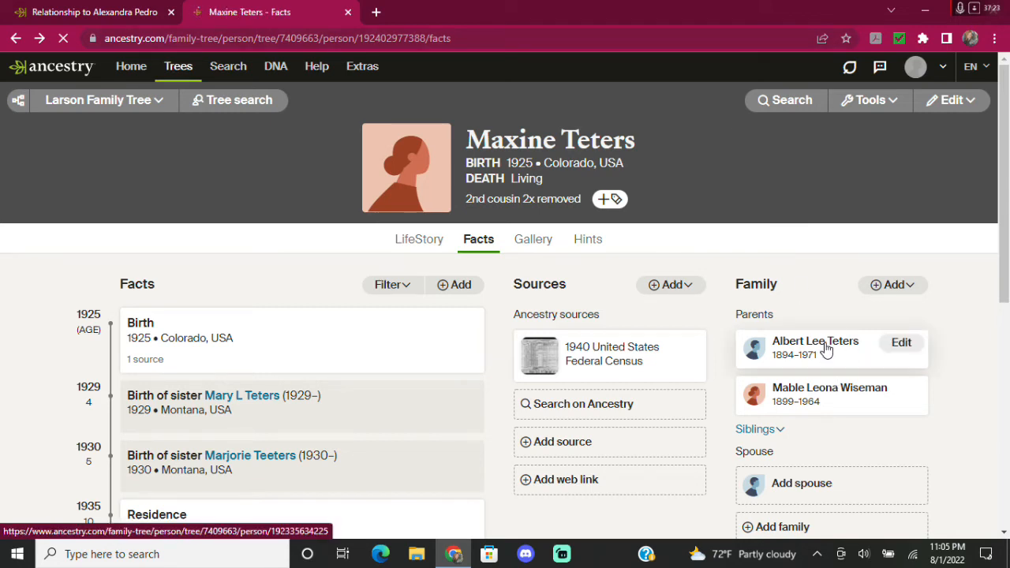
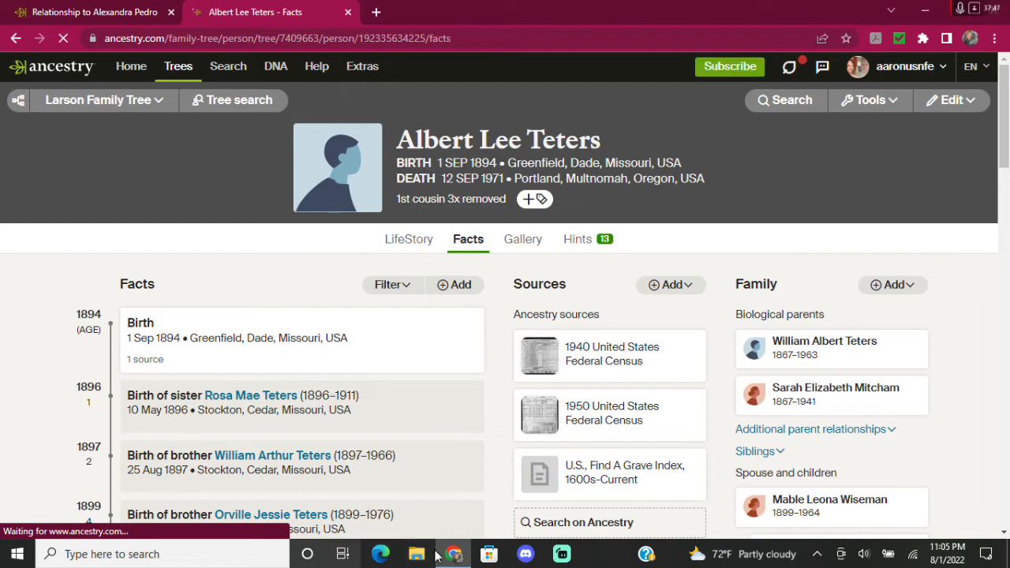
Close the volume controls and cancel the audio troubleshooter.
right_click(862, 556)
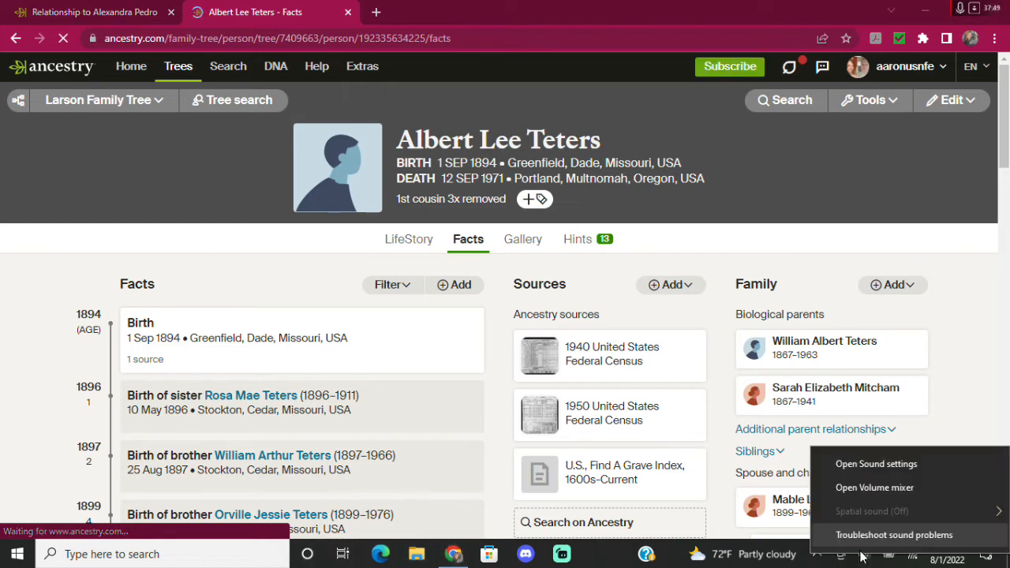
key(Escape)
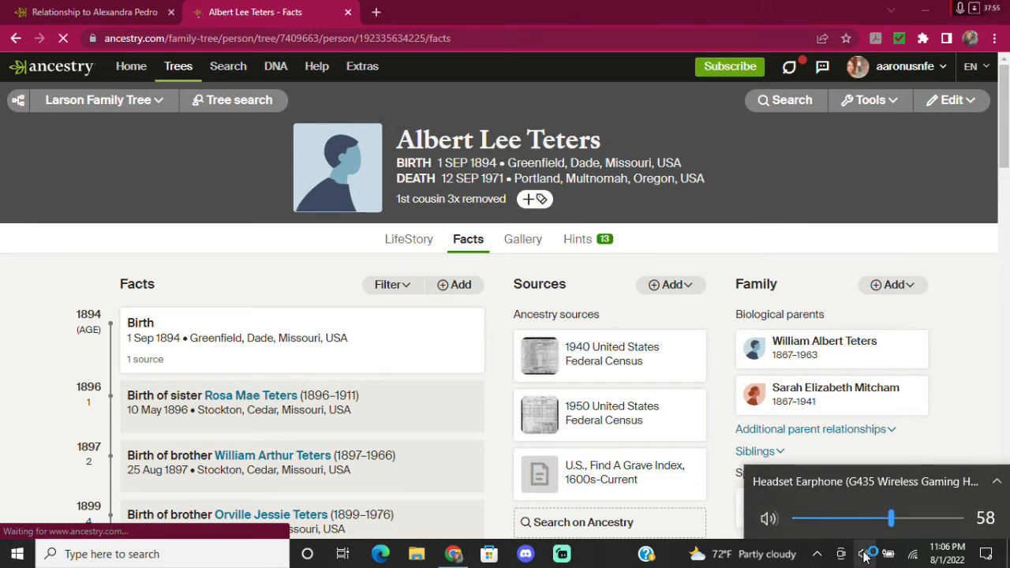
click(607, 557)
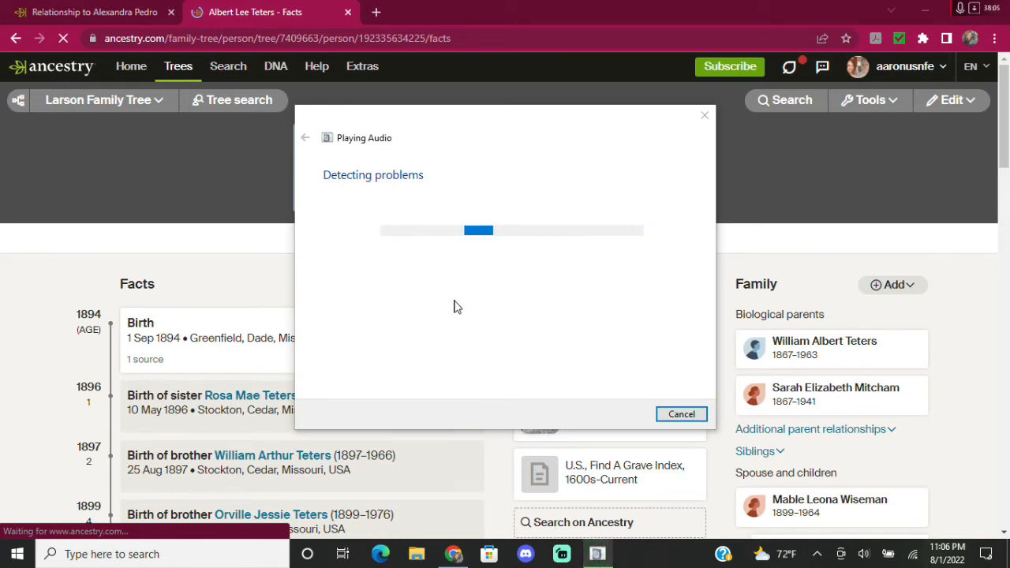
click(682, 415)
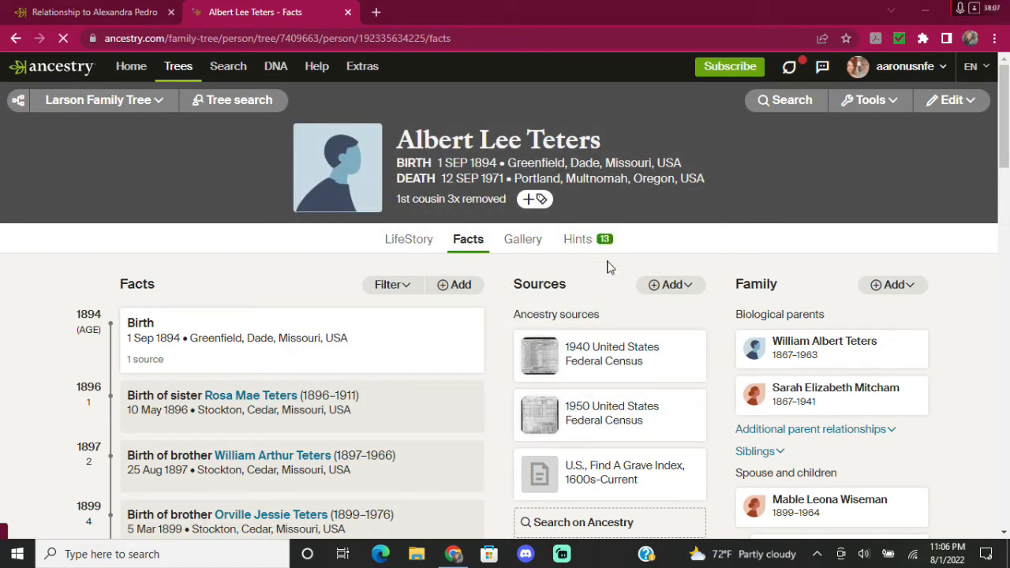
View the 1950 census source citation and its page image.
mouse_move(662, 408)
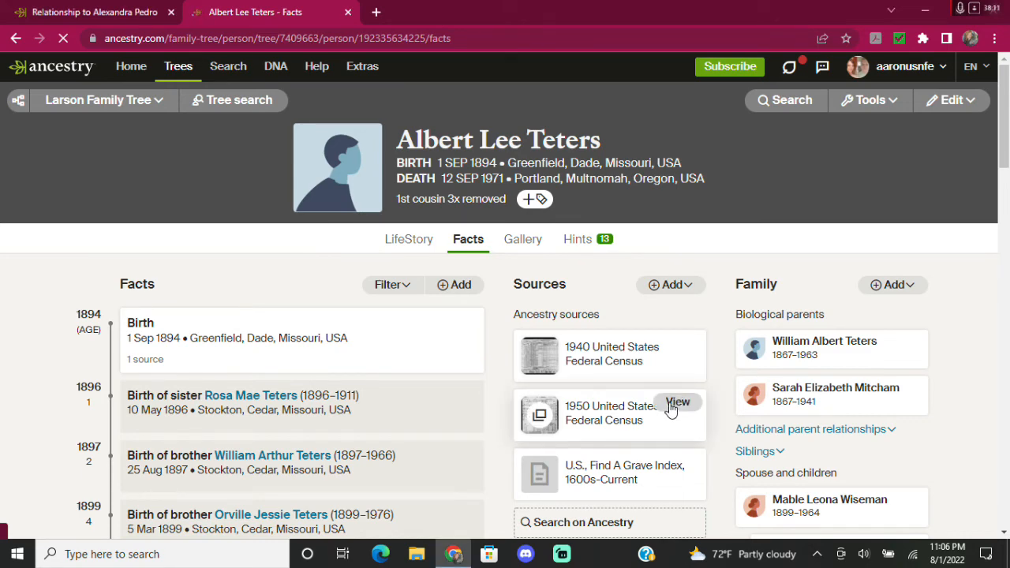
click(670, 406)
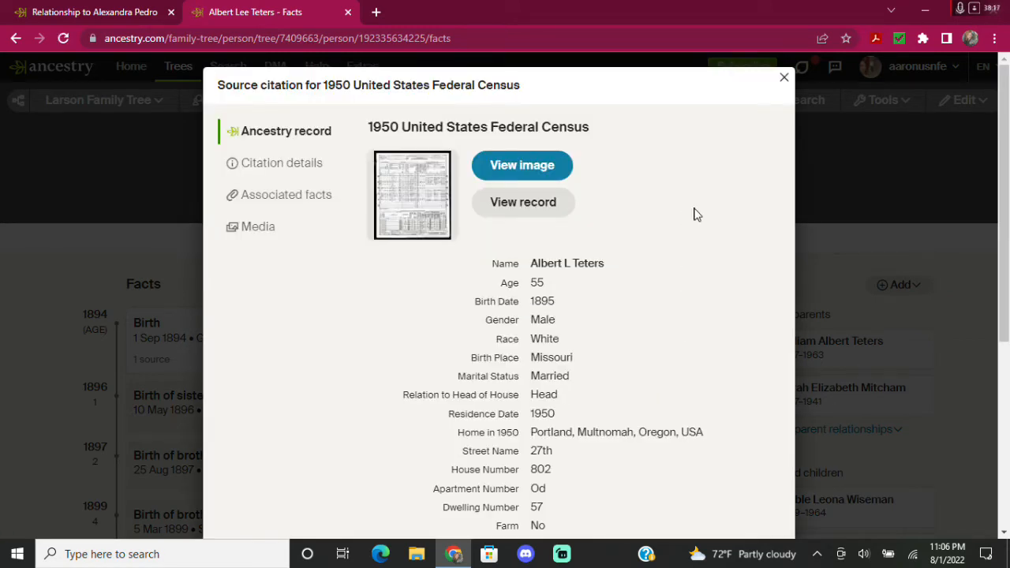
click(501, 167)
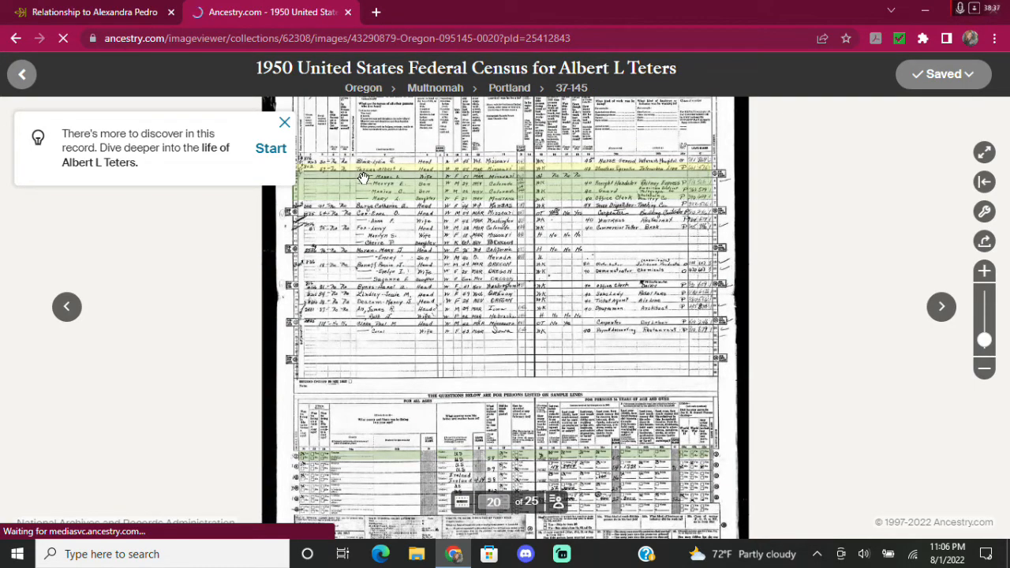
scroll(362, 176, up, 1)
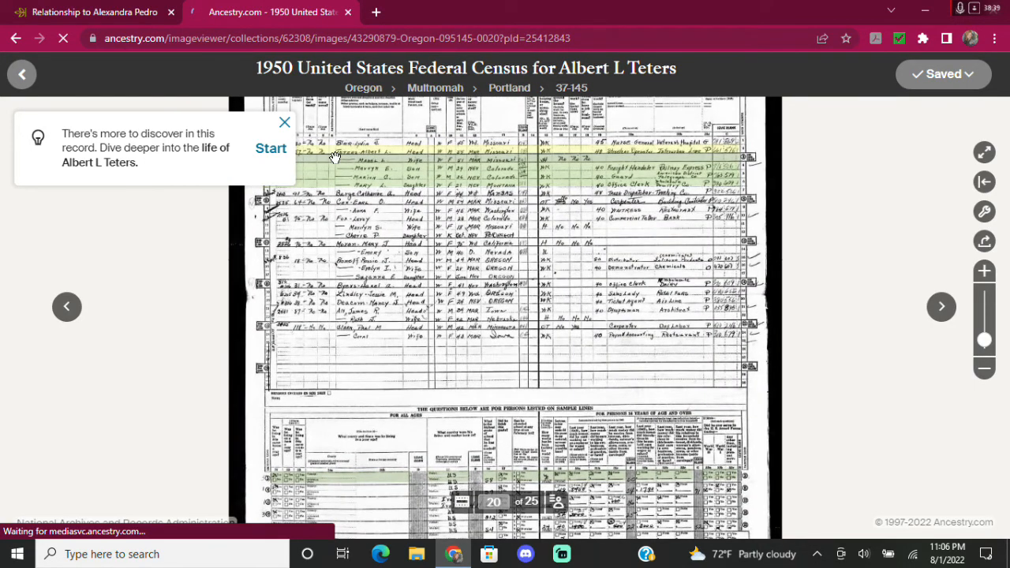
scroll(334, 156, up, 1)
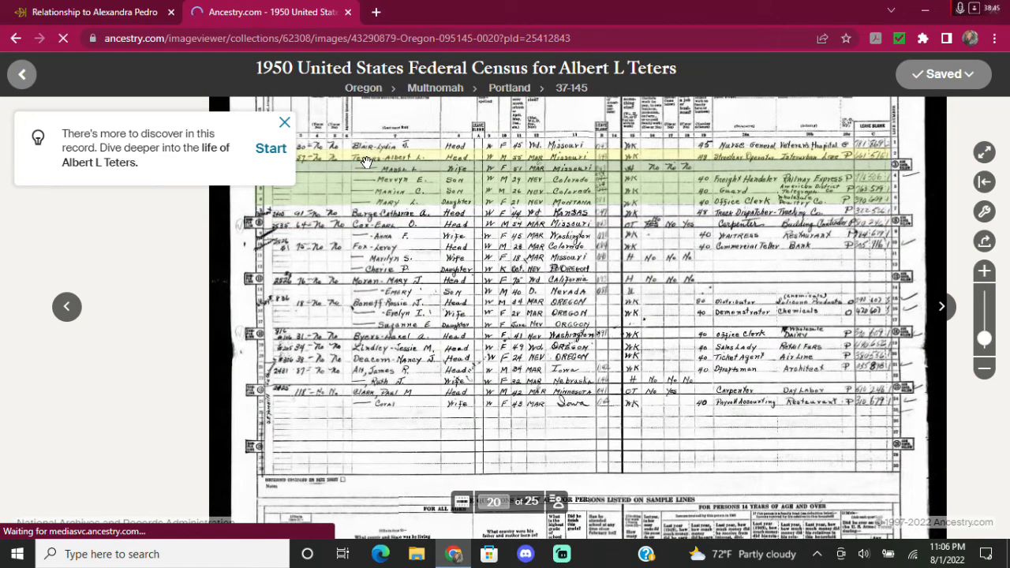
scroll(365, 161, up, 1)
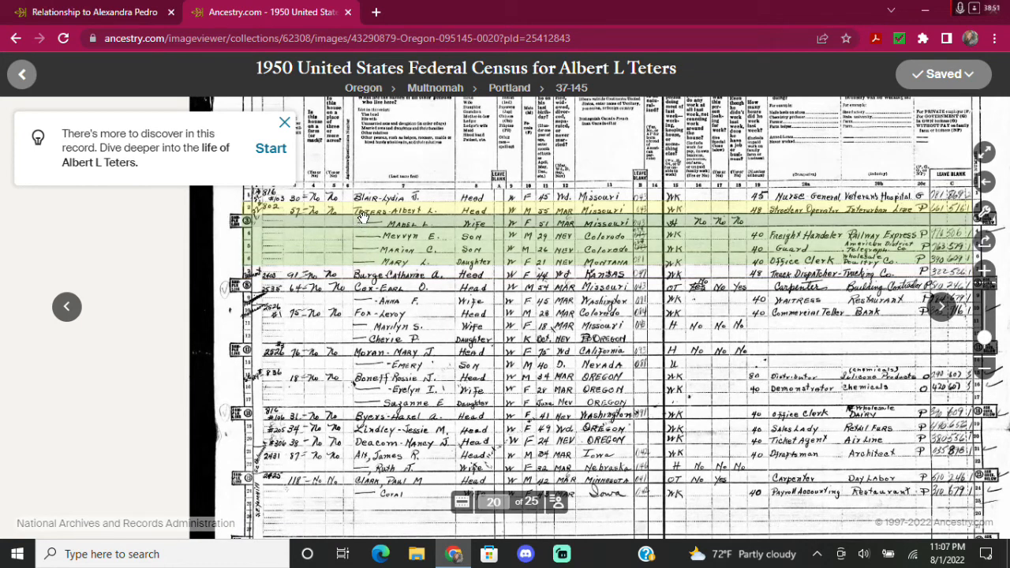
mouse_move(365, 217)
click(17, 39)
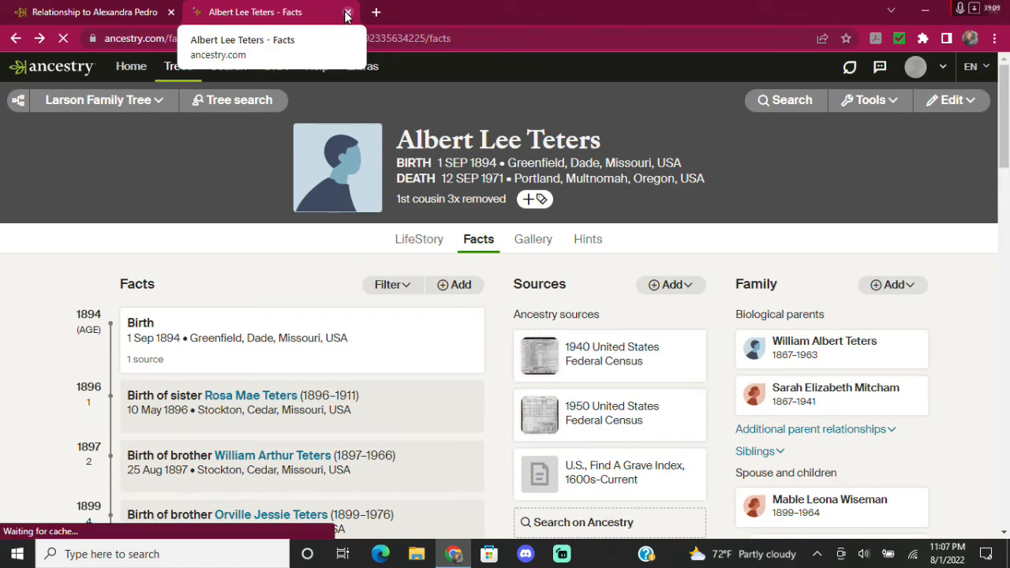
scroll(977, 380, down, 1)
scroll(977, 380, down, 3)
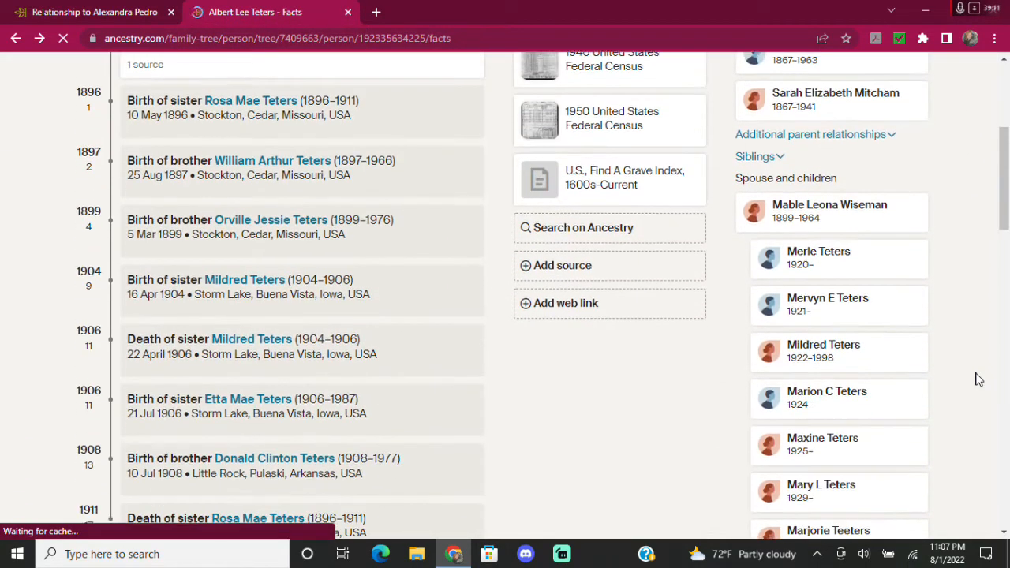
click(817, 446)
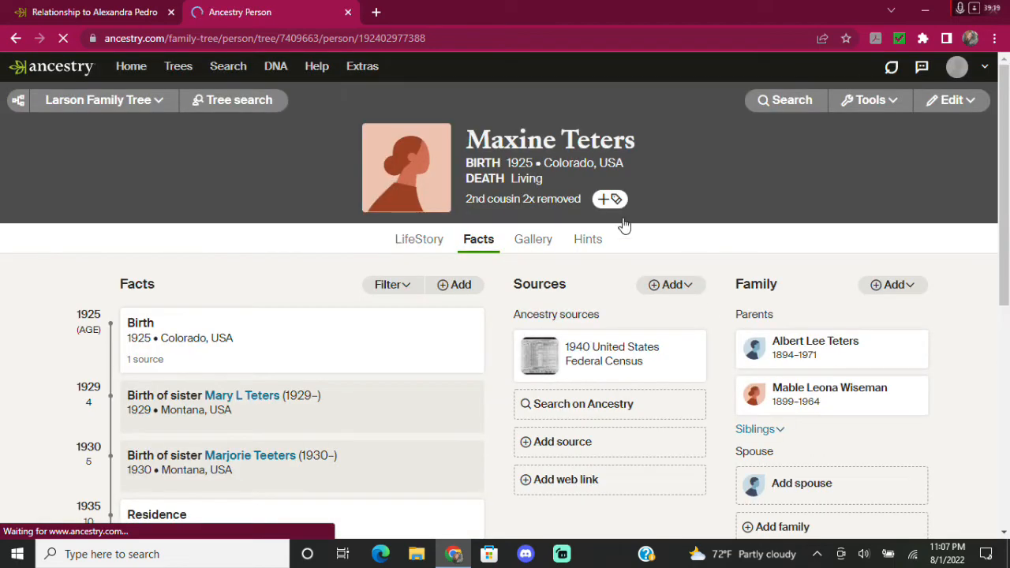
click(110, 14)
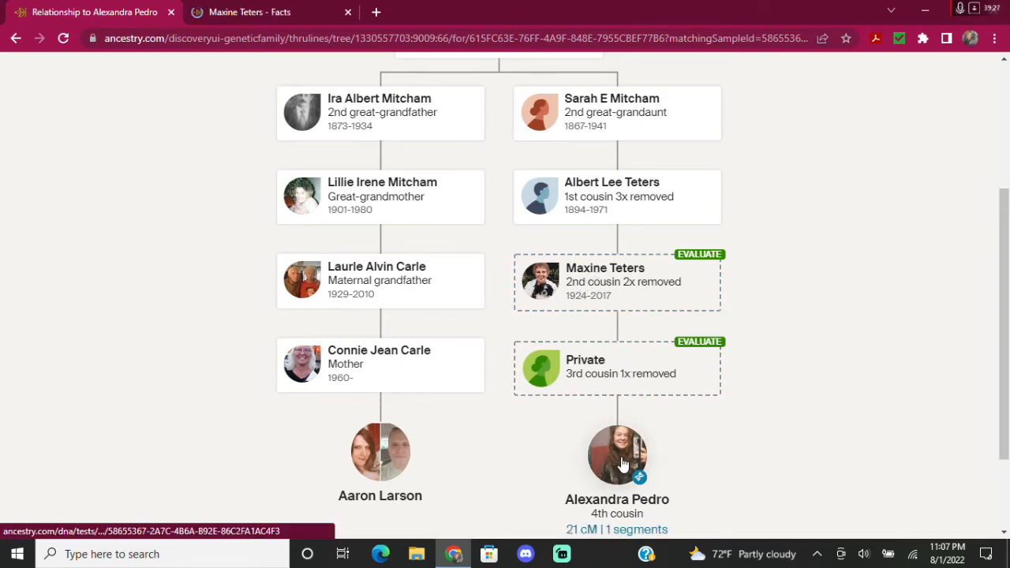
click(253, 17)
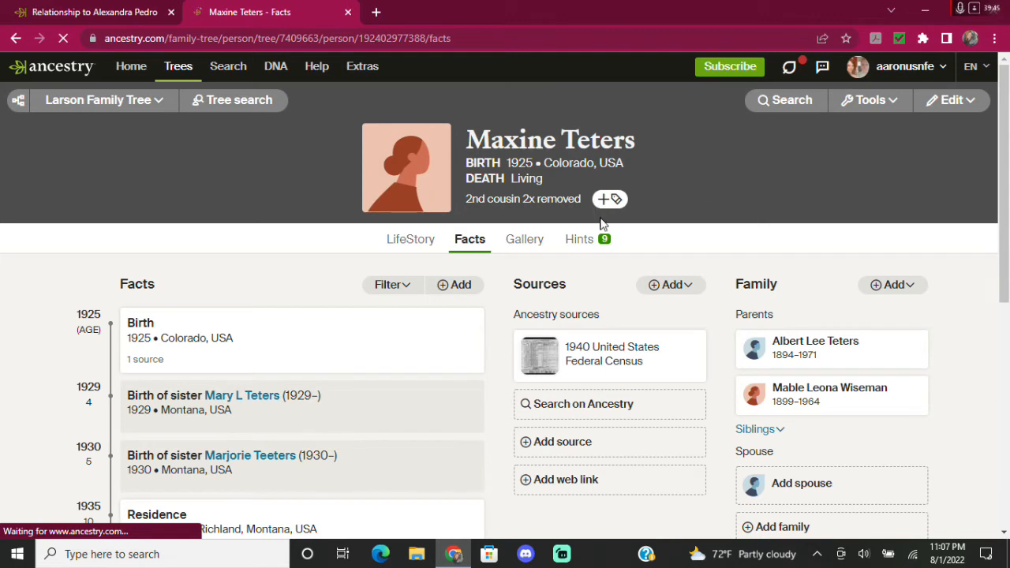
click(584, 244)
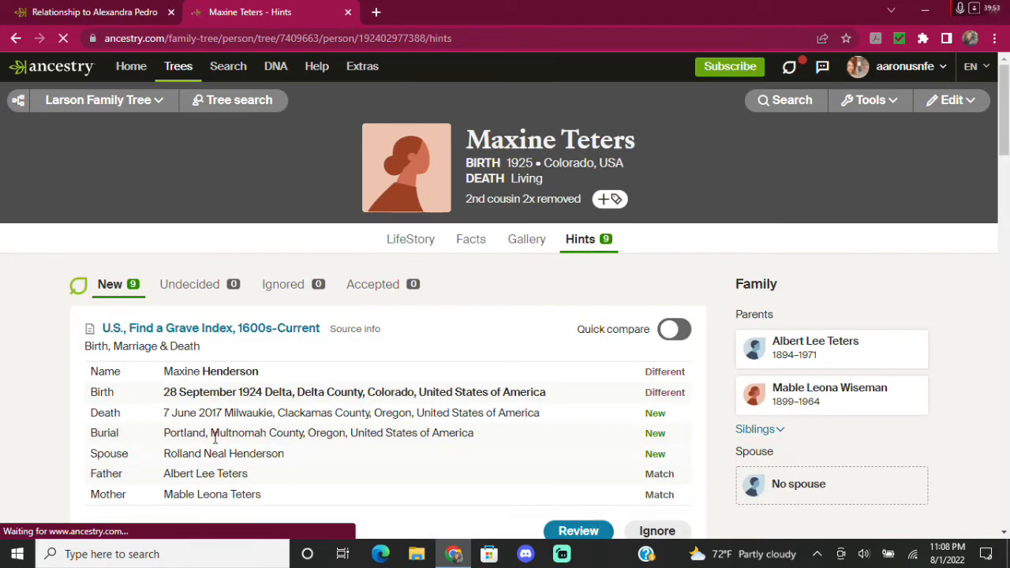
scroll(602, 402, down, 1)
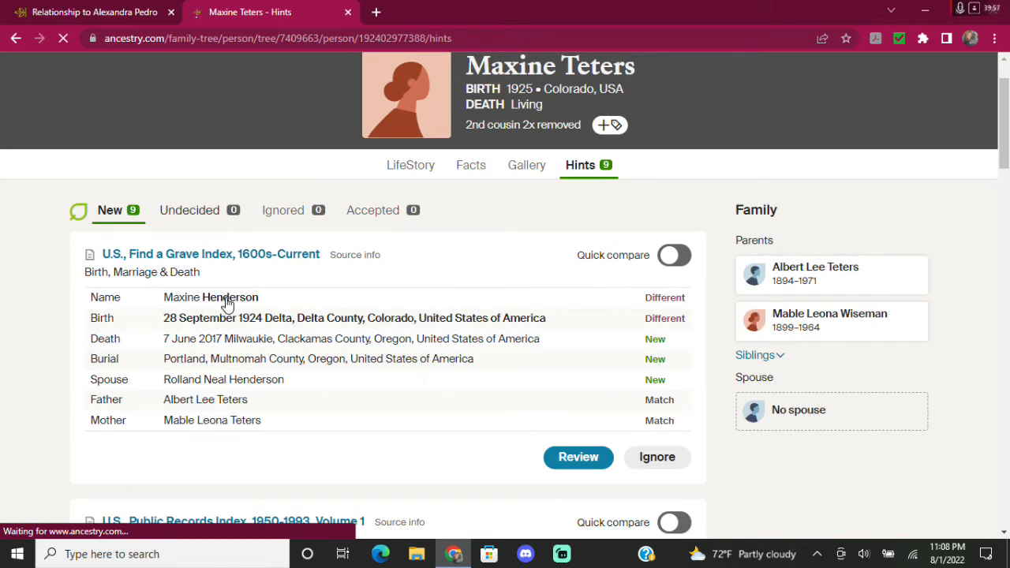
click(476, 172)
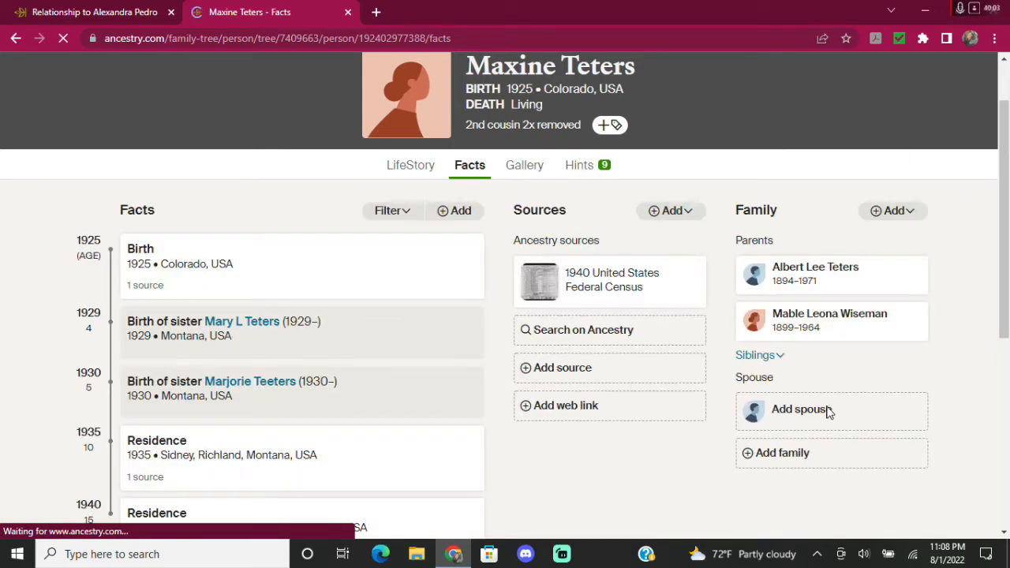
click(811, 415)
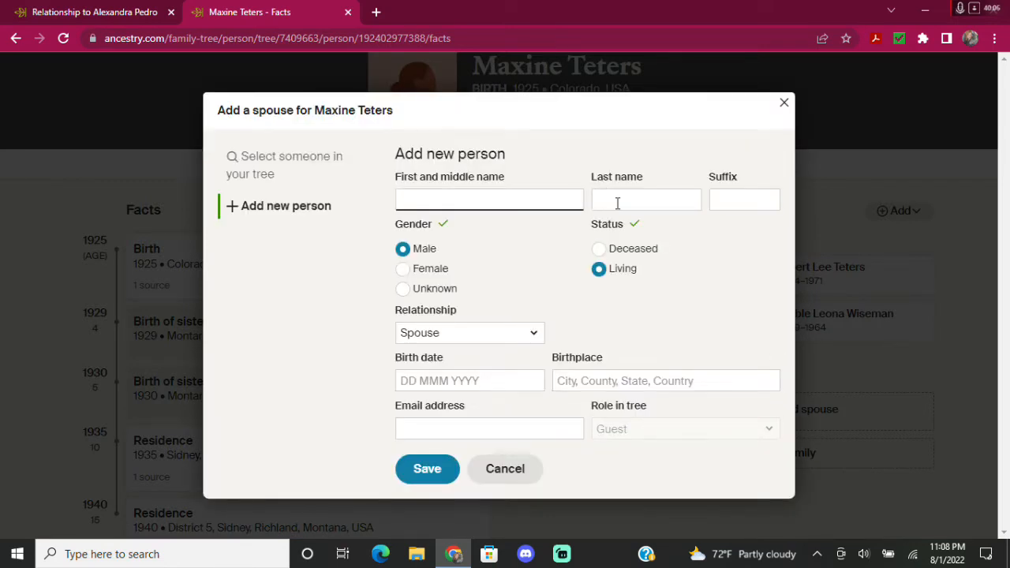
click(618, 202)
text(Henderson)
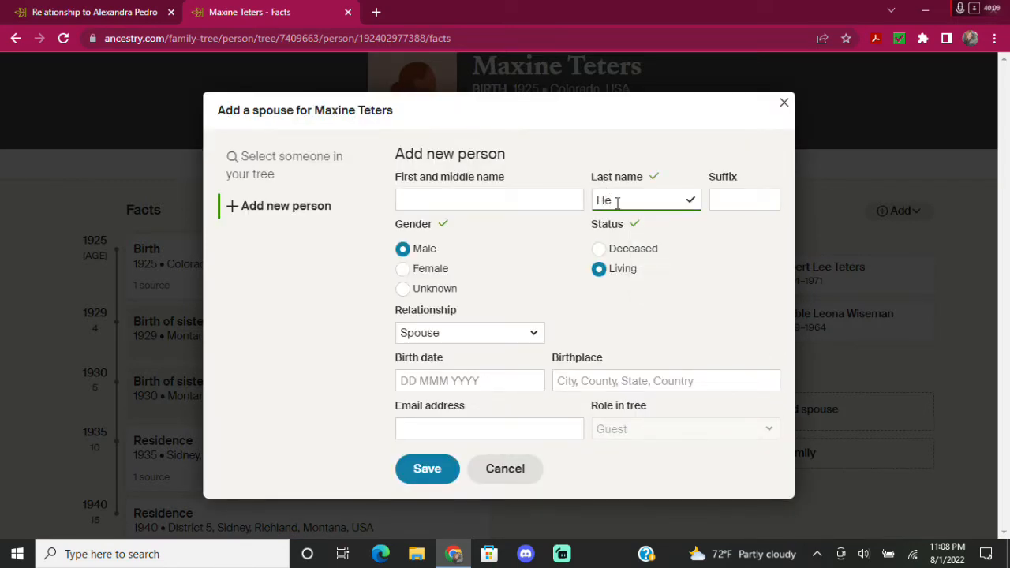
click(423, 471)
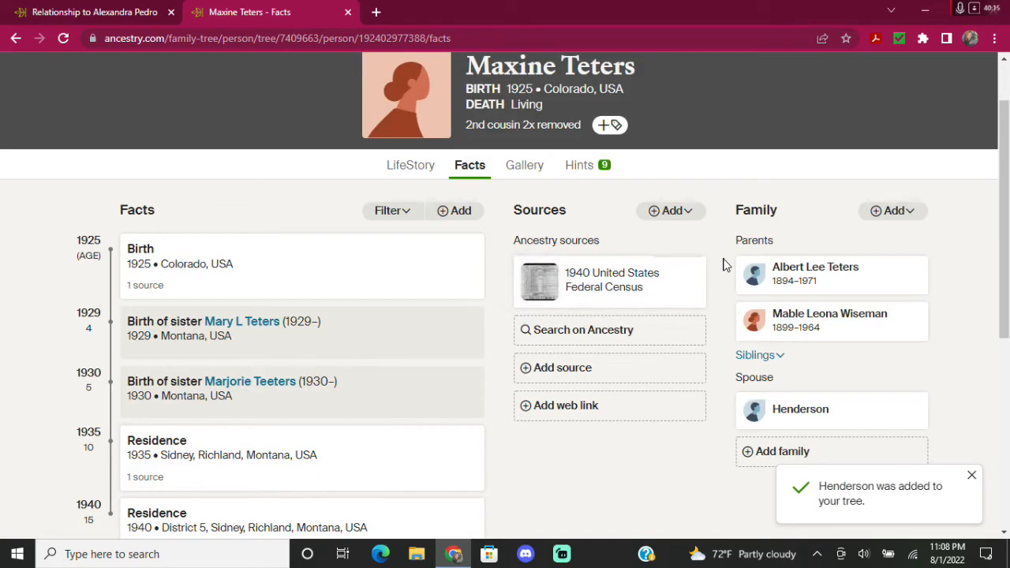
Review Maxine's Find a Grave hint and confirm the record is hers.
click(576, 168)
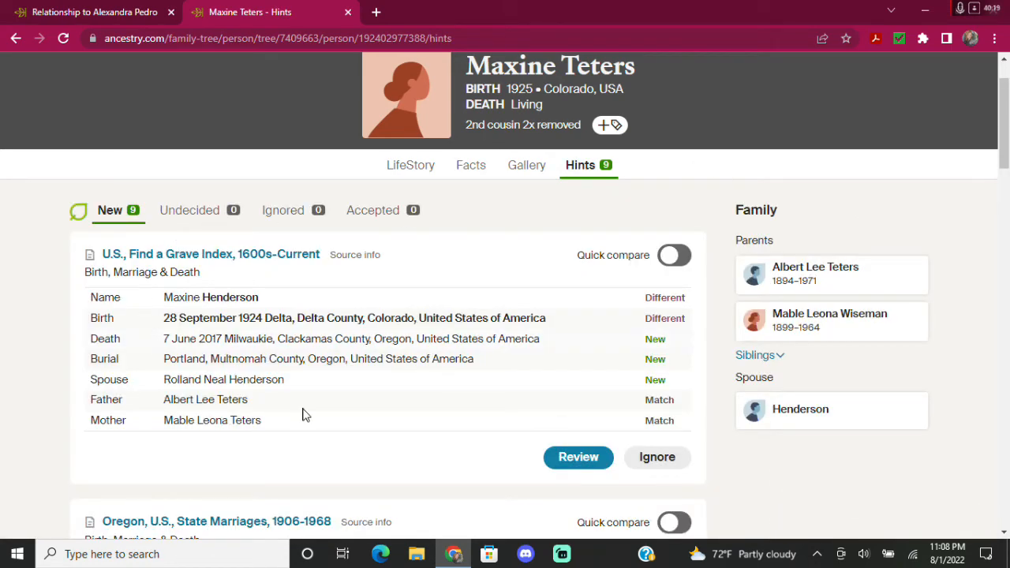
click(577, 459)
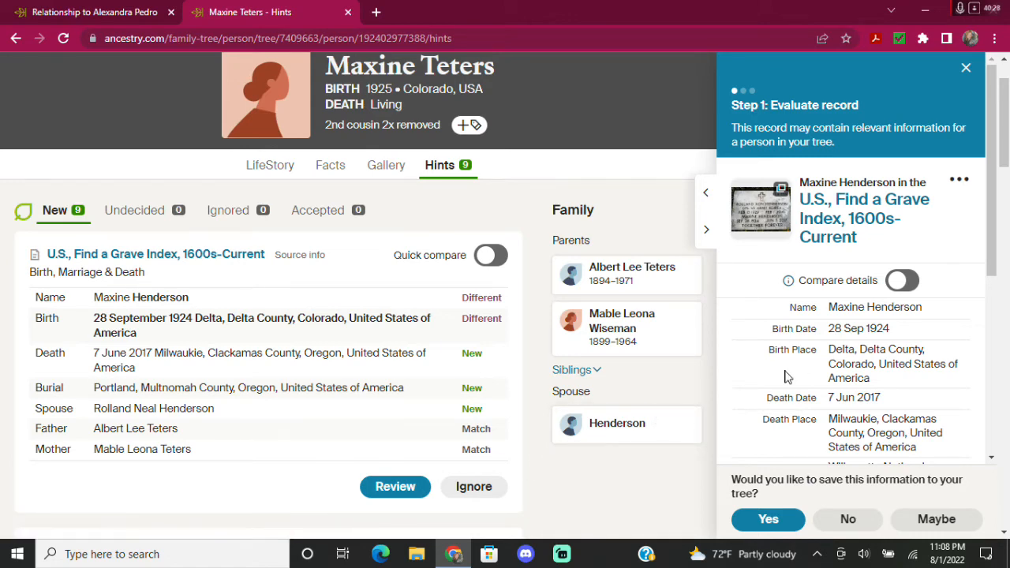
scroll(837, 367, down, 4)
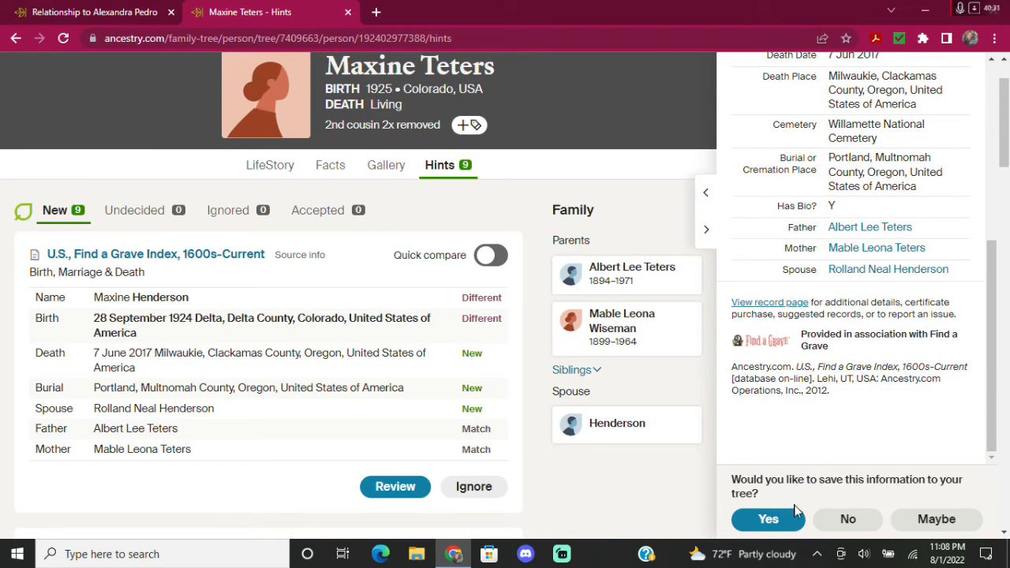
click(769, 519)
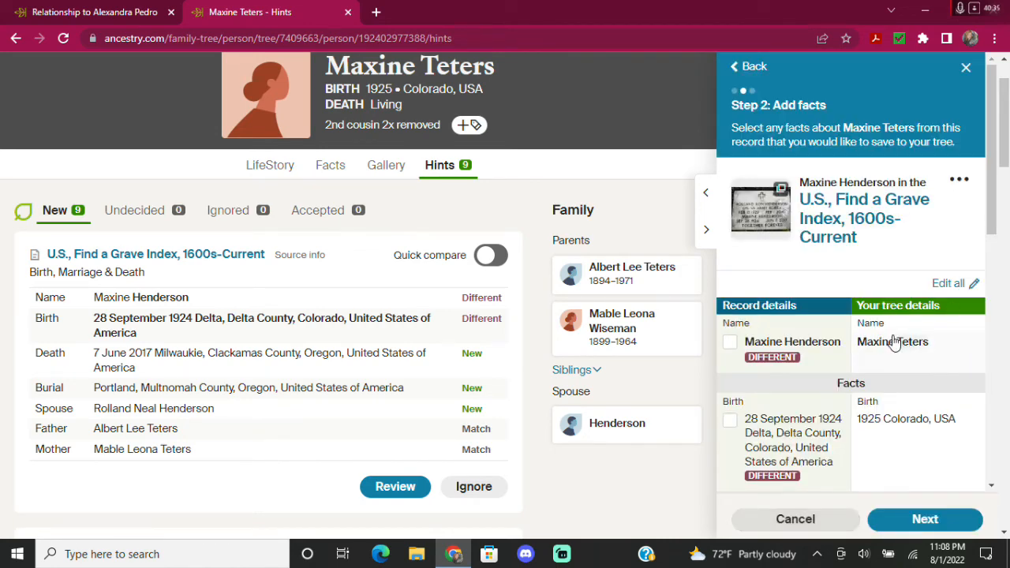
Save the record's birth as 28 Sep 1924 in Delta, Delta, Colorado, USA.
scroll(900, 351, down, 1)
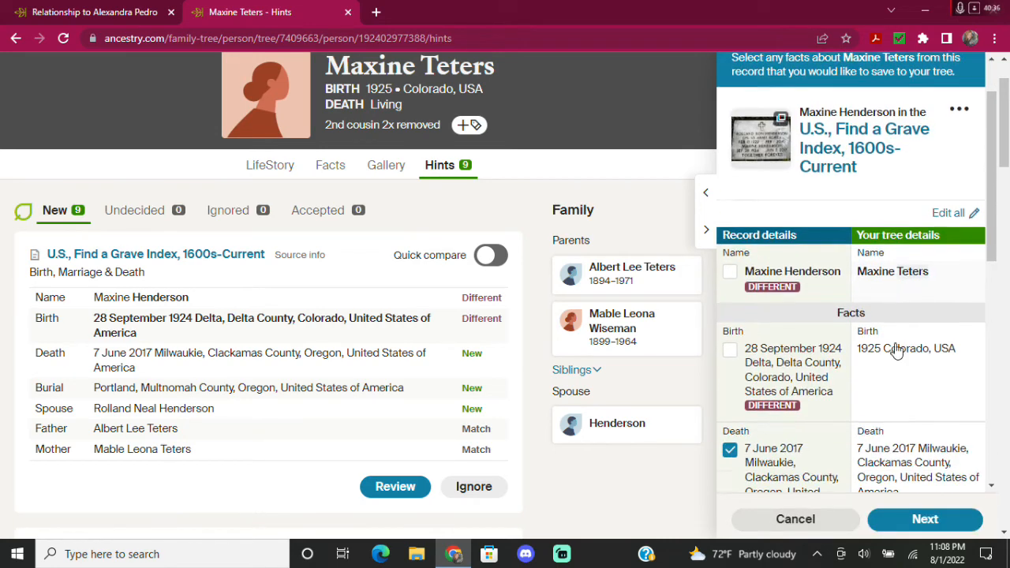
click(730, 349)
click(912, 375)
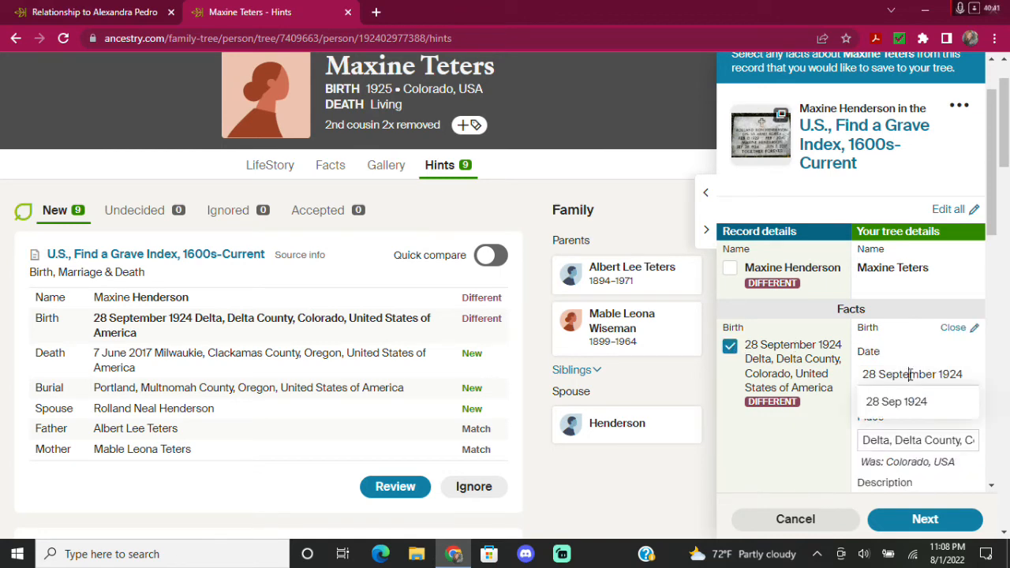
click(899, 409)
scroll(898, 398, down, 1)
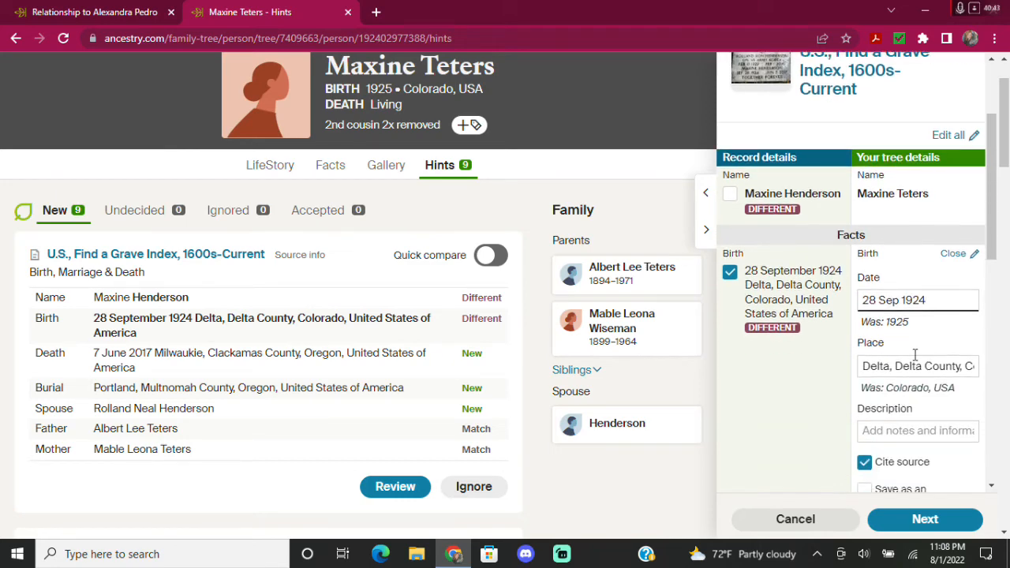
click(924, 370)
click(903, 398)
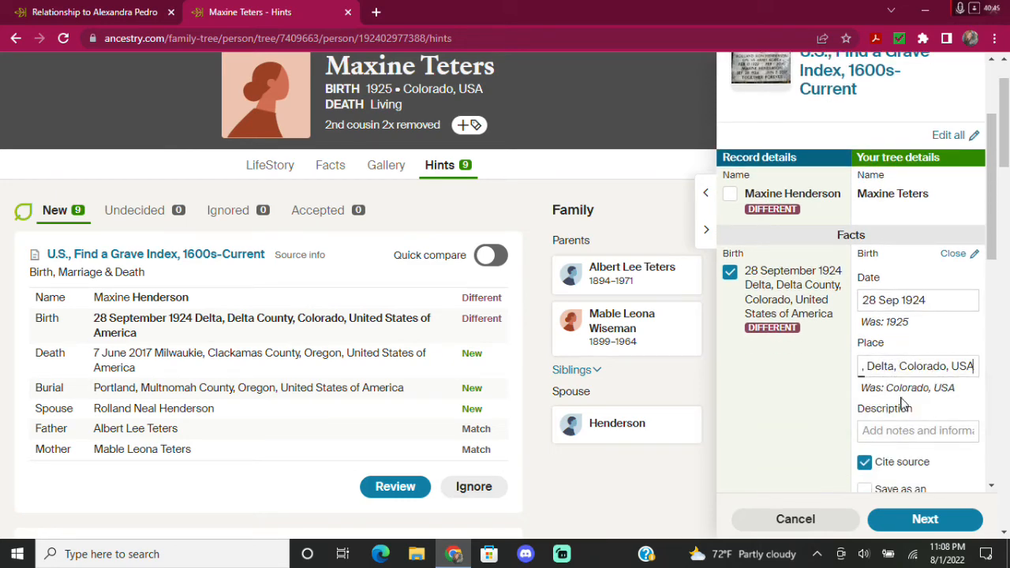
Standardize the death fact to 7 Jun 2017 in Milwaukie, Clackamas, Oregon, USA.
scroll(813, 381, down, 1)
scroll(813, 337, down, 2)
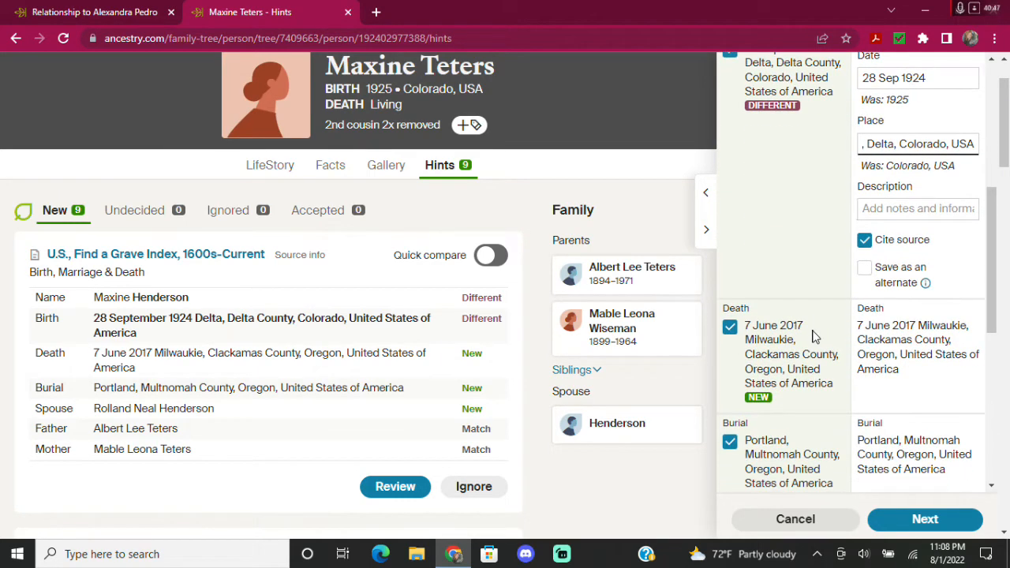
click(893, 330)
click(887, 384)
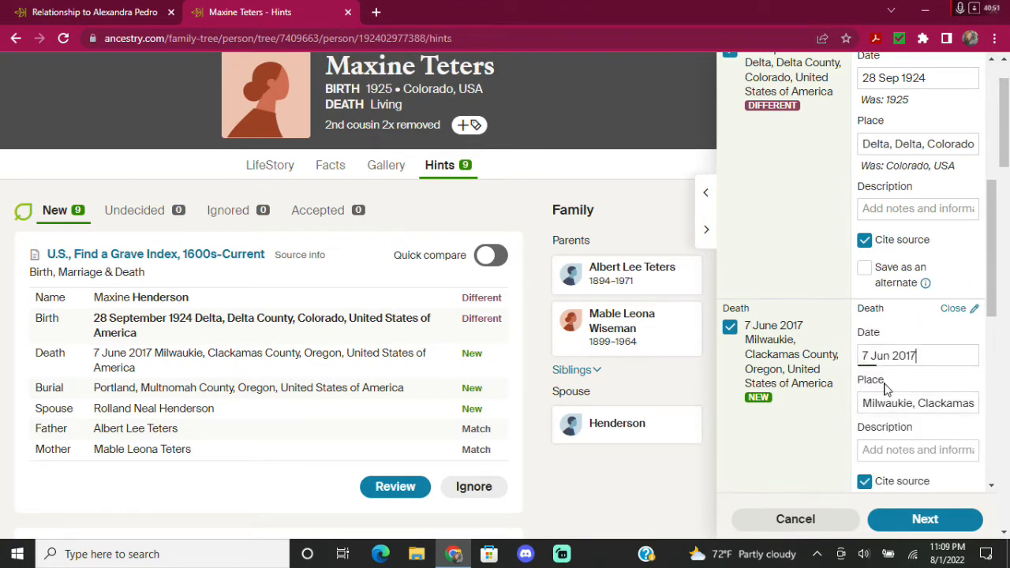
click(939, 403)
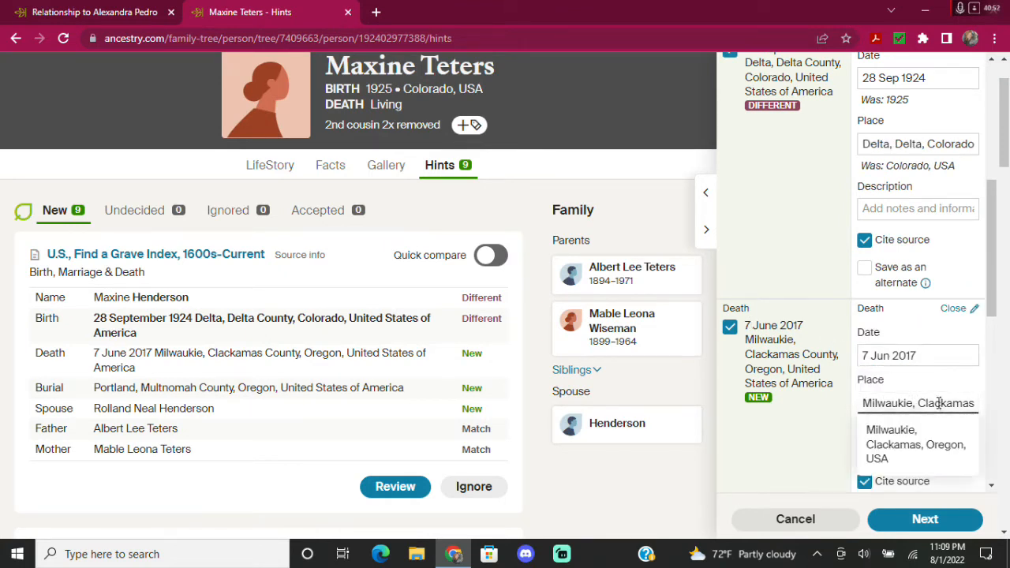
click(920, 456)
Set the burial place to Portland, Multnomah, Oregon, USA and continue to the next step.
scroll(812, 428, down, 1)
scroll(813, 428, down, 3)
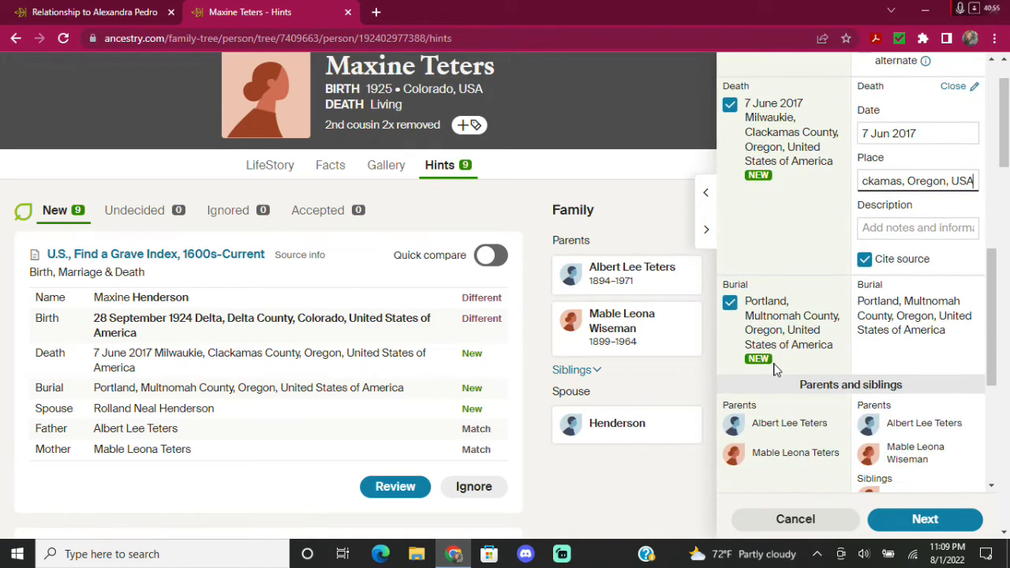
click(929, 306)
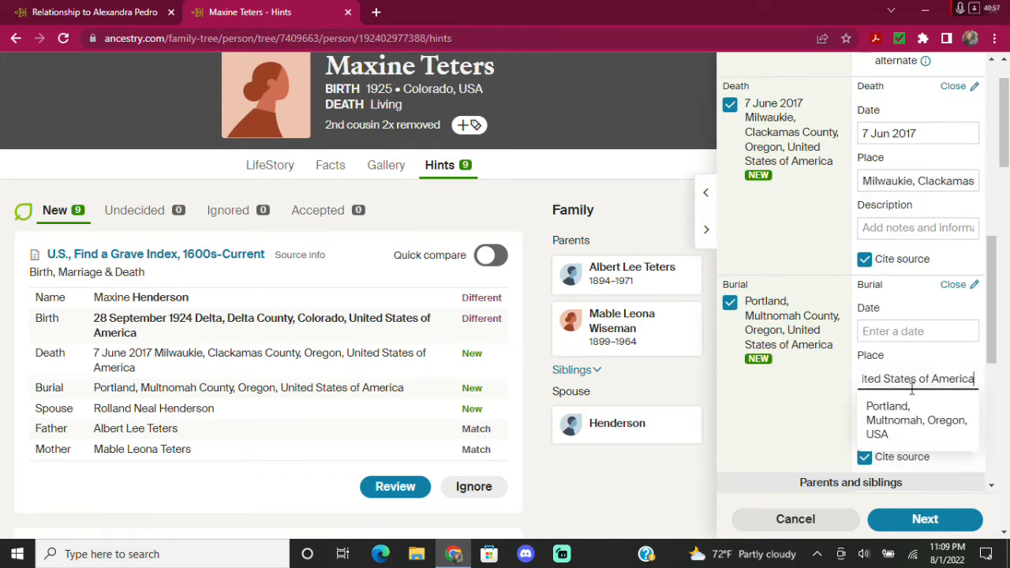
click(890, 416)
scroll(798, 355, down, 5)
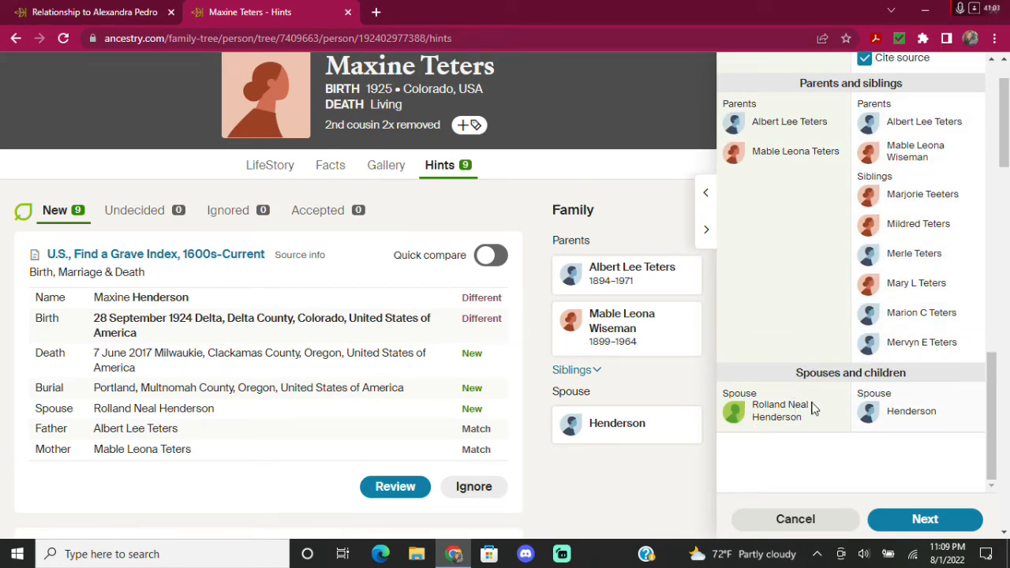
click(924, 521)
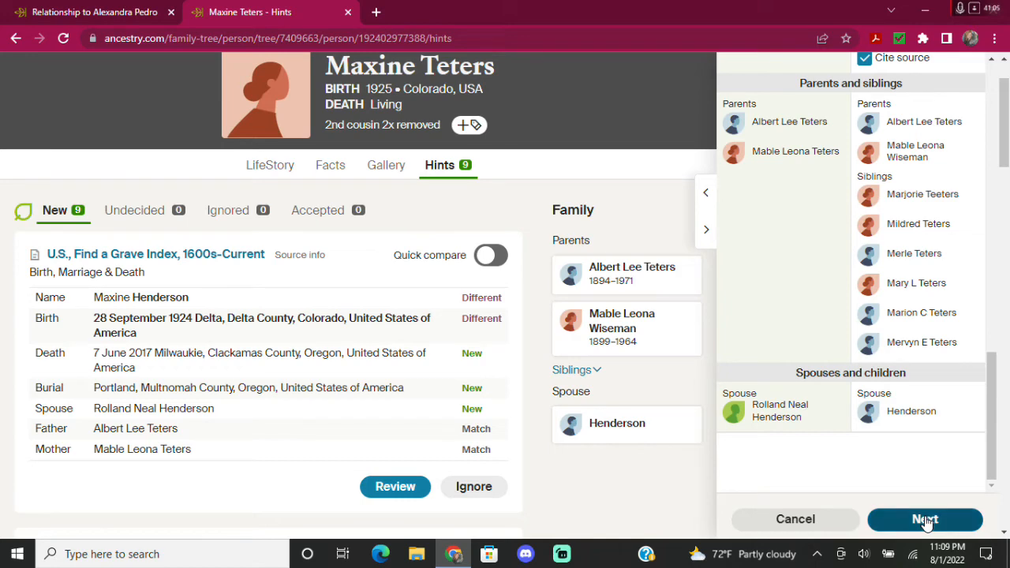
Include both the father and the mother from the record as people to add.
click(734, 353)
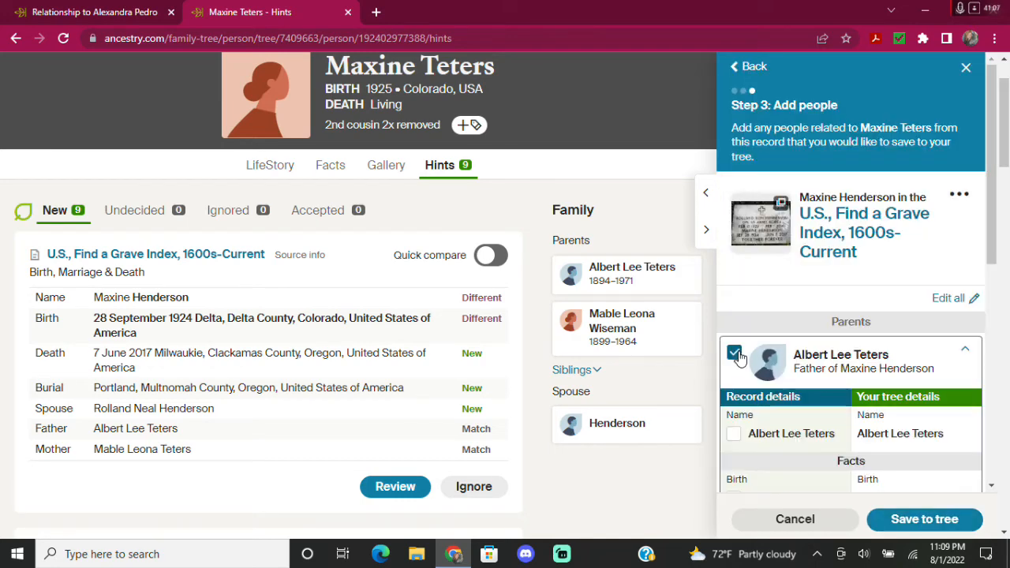
scroll(738, 395, down, 2)
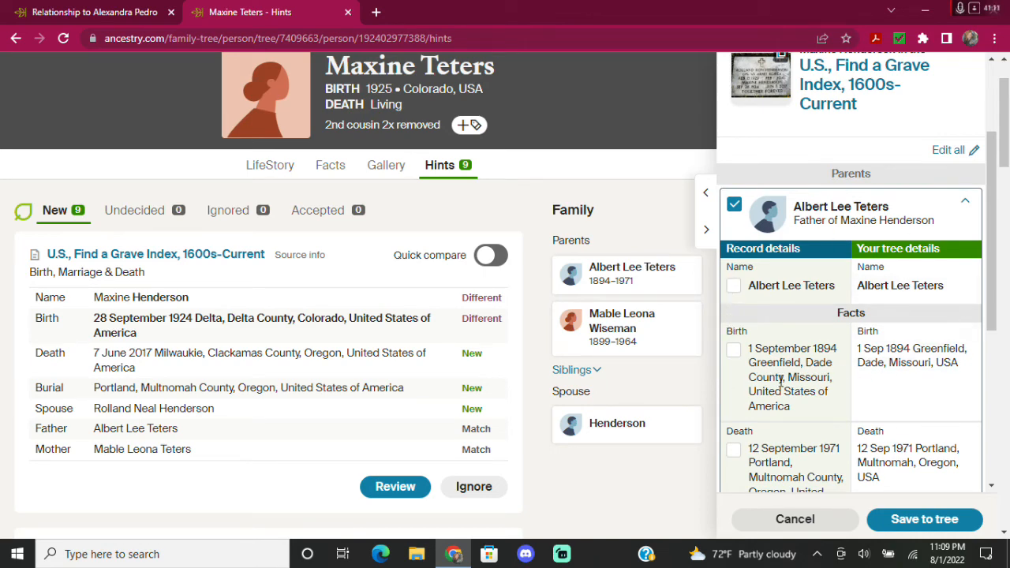
scroll(887, 389, down, 1)
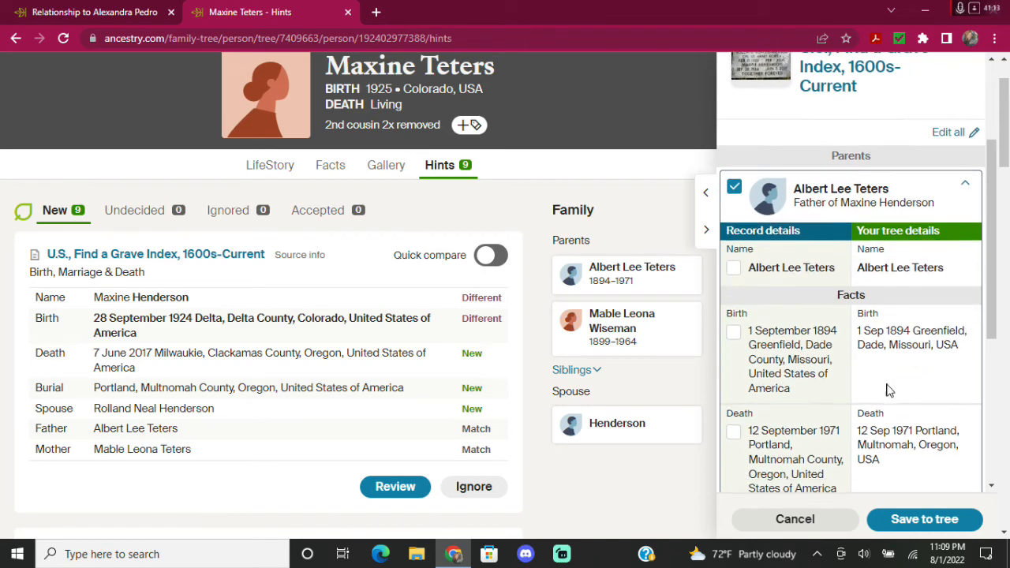
scroll(892, 379, down, 2)
scroll(907, 352, down, 1)
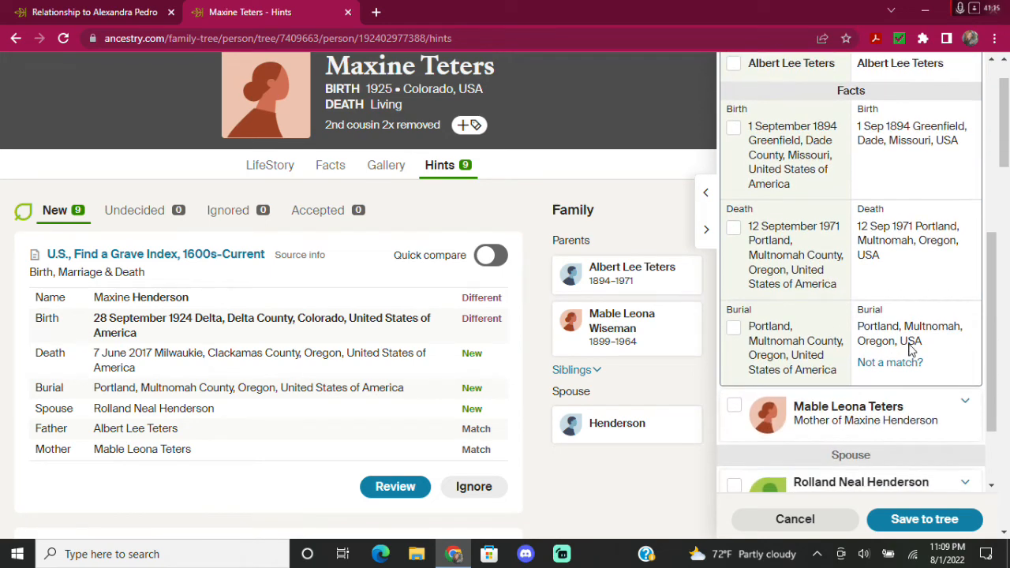
scroll(835, 353, down, 2)
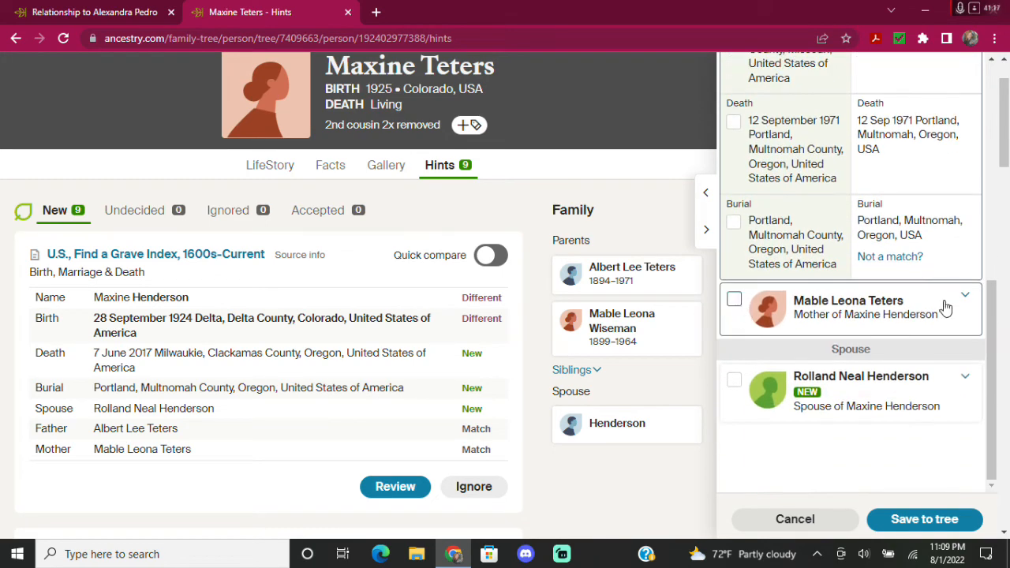
click(945, 308)
scroll(742, 340, down, 1)
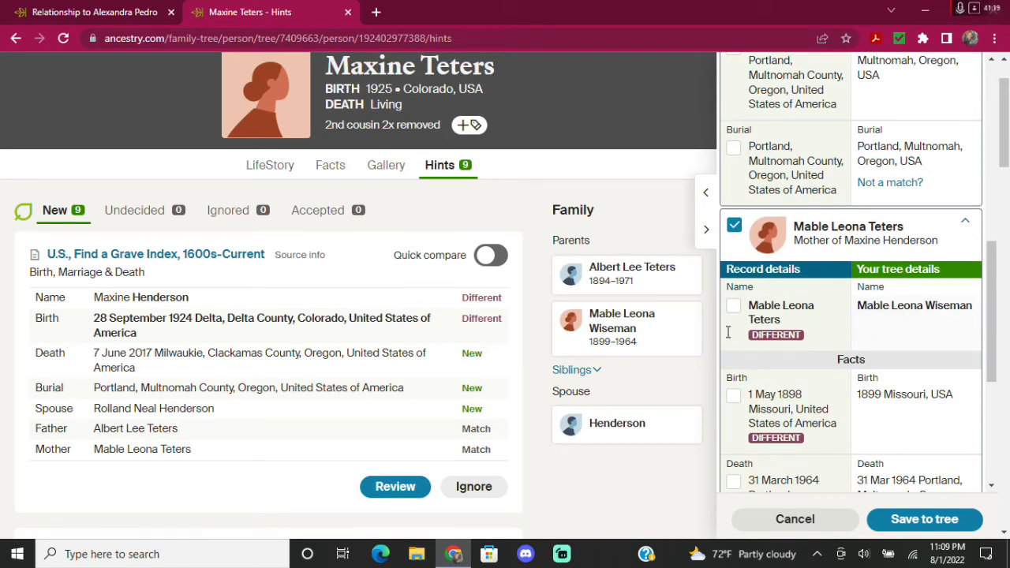
Correct the mother's tree birth date to May 1, 1898.
click(868, 398)
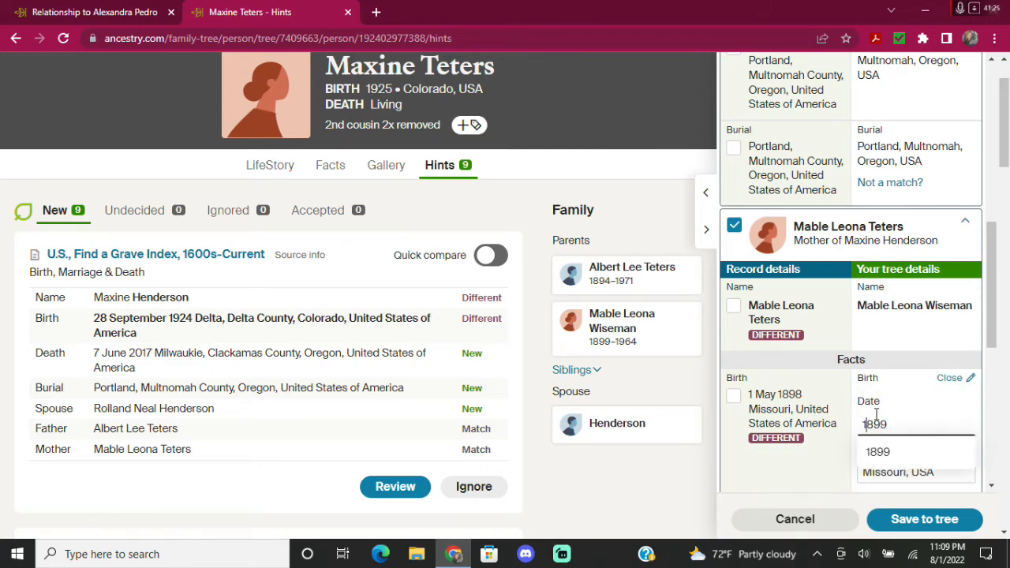
text(May 1,)
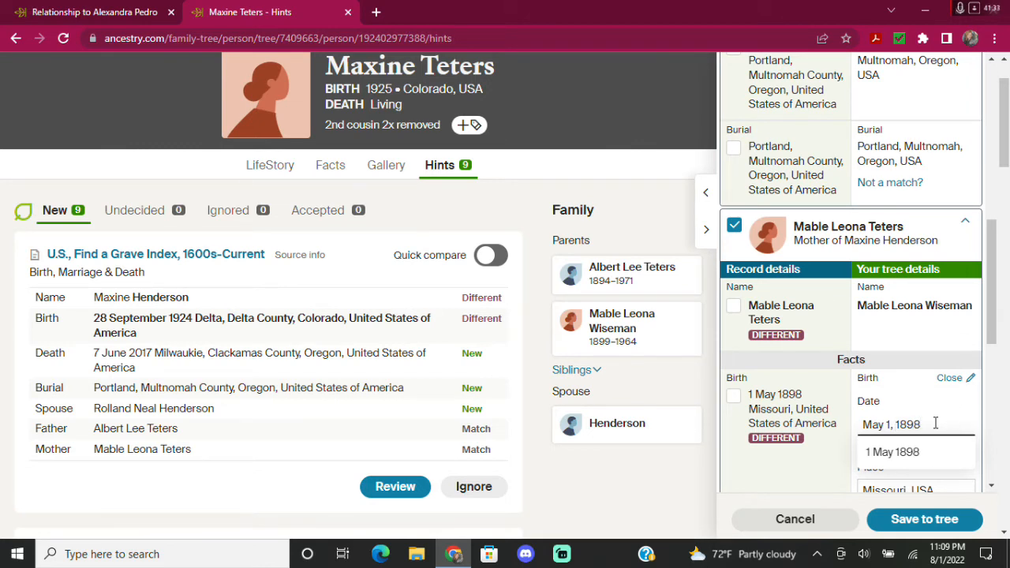
click(835, 453)
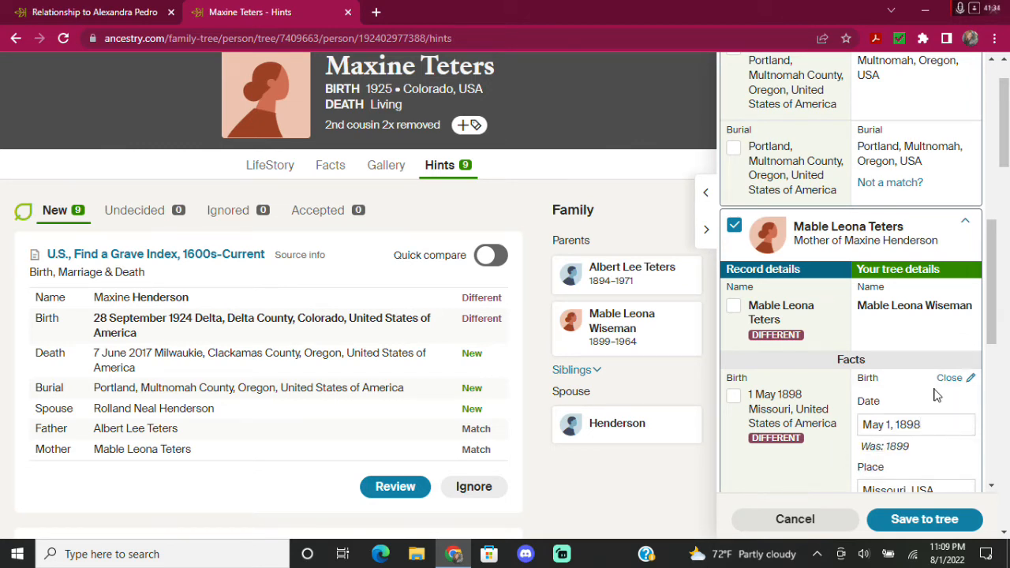
scroll(934, 401, down, 1)
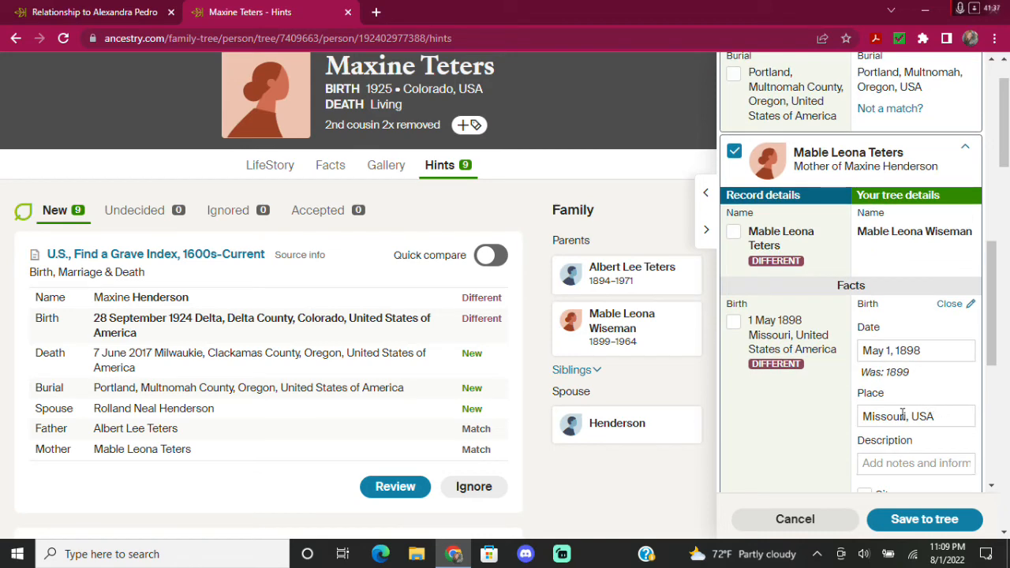
scroll(902, 416, down, 2)
scroll(891, 361, down, 1)
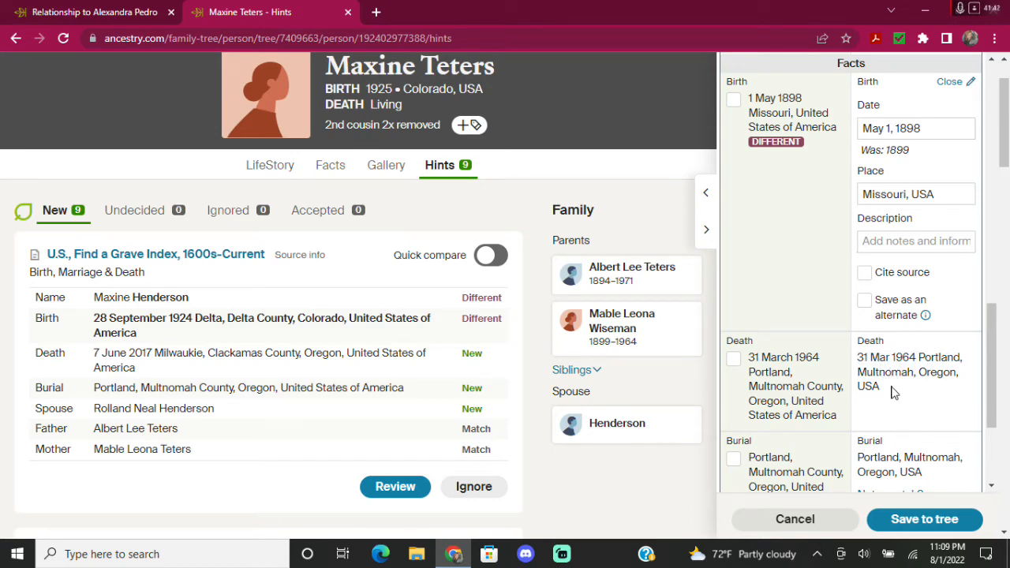
scroll(892, 392, down, 1)
scroll(907, 396, down, 2)
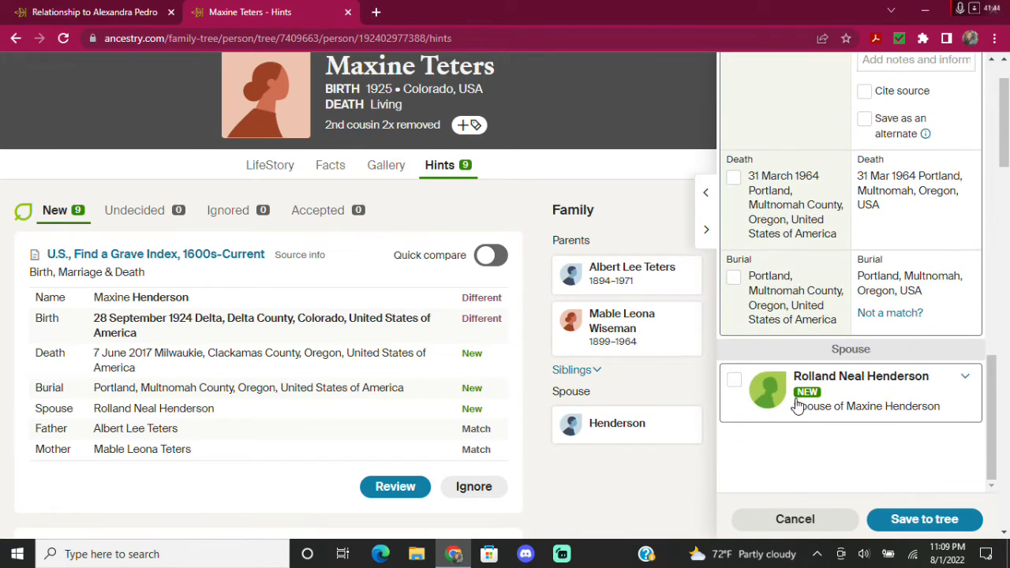
click(732, 384)
scroll(907, 336, down, 2)
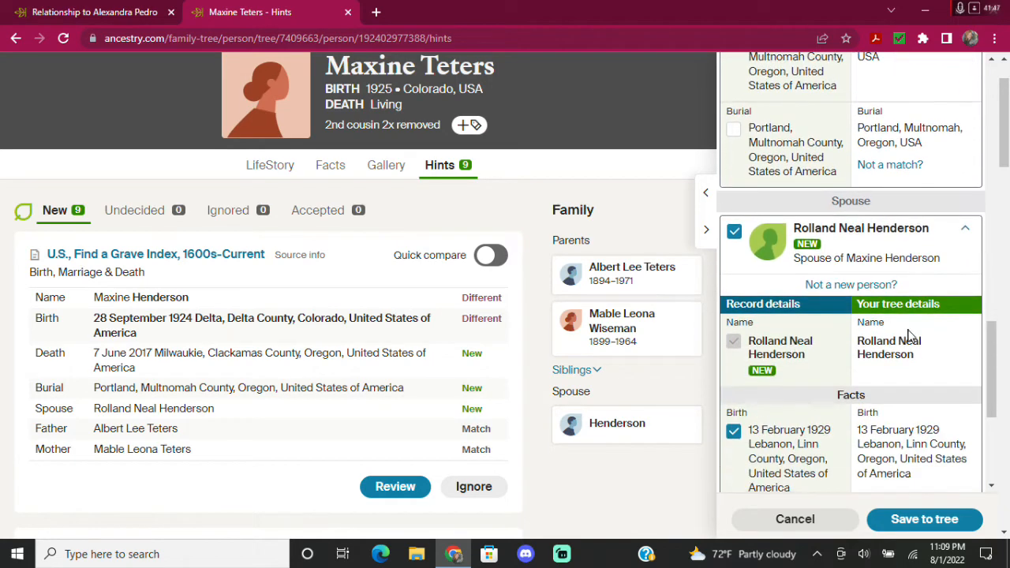
scroll(907, 355, down, 2)
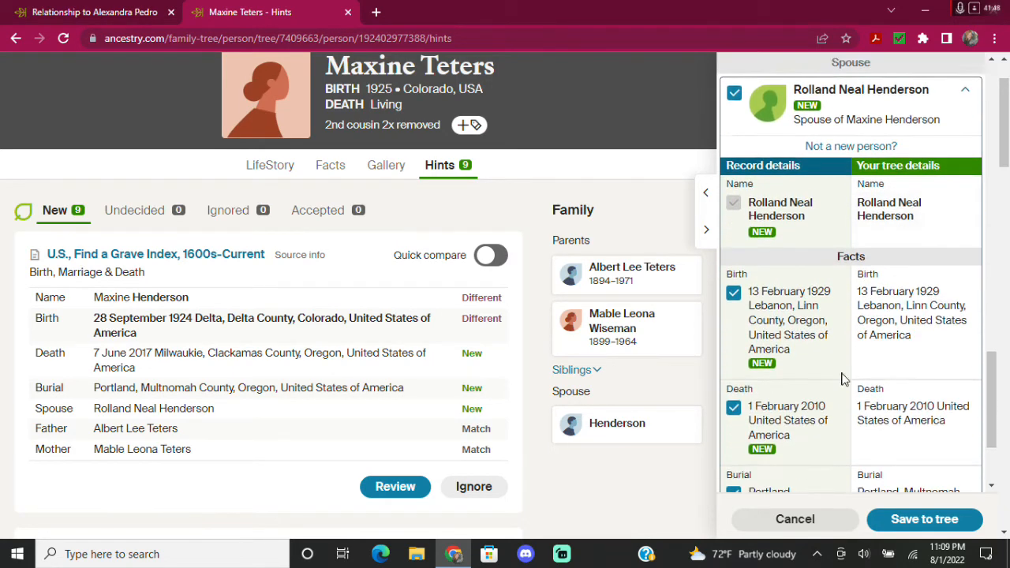
click(895, 284)
click(895, 339)
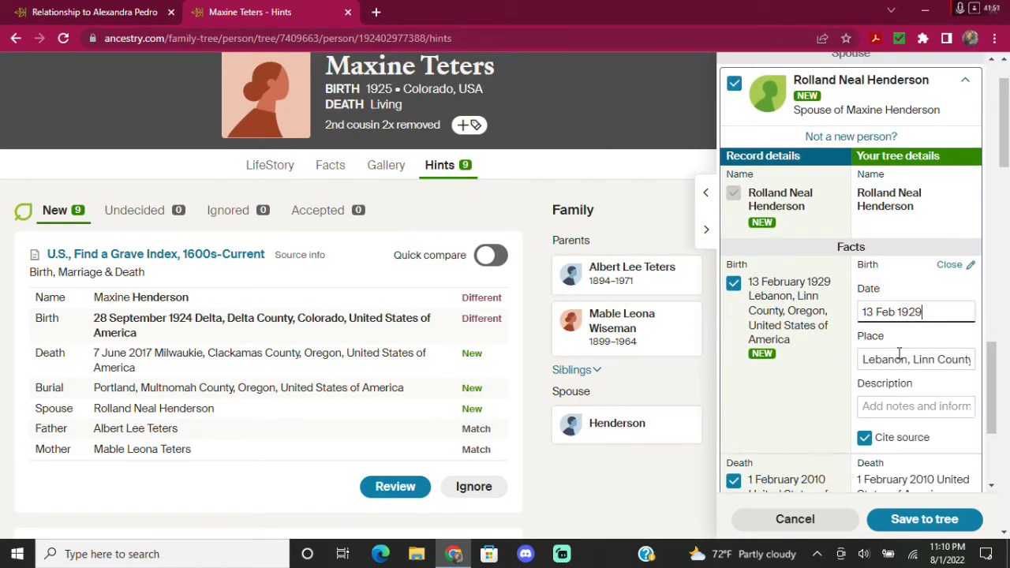
click(892, 398)
scroll(892, 371, down, 2)
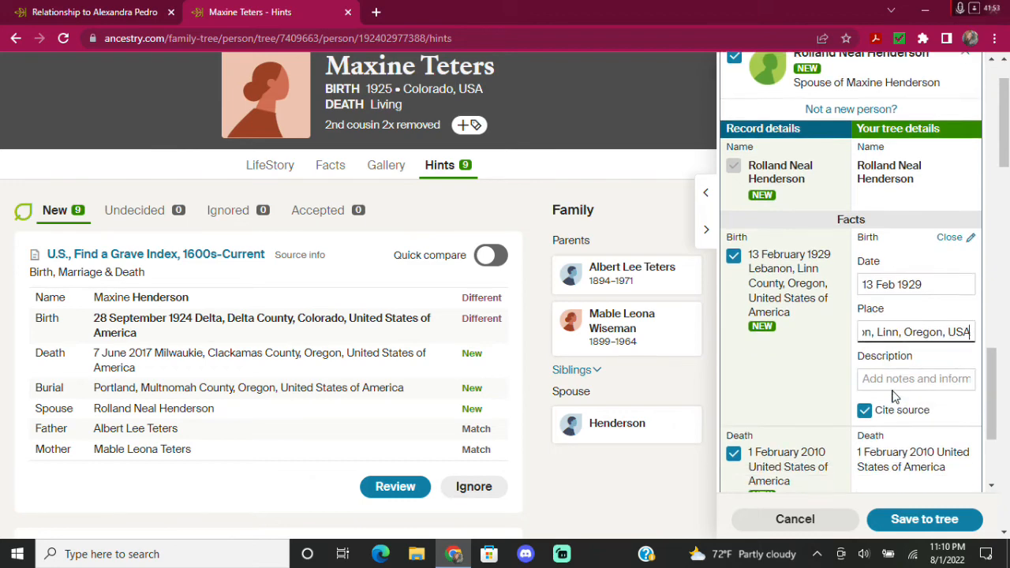
Set the spouse's death to 1 Feb 2010 with death place USA.
click(896, 338)
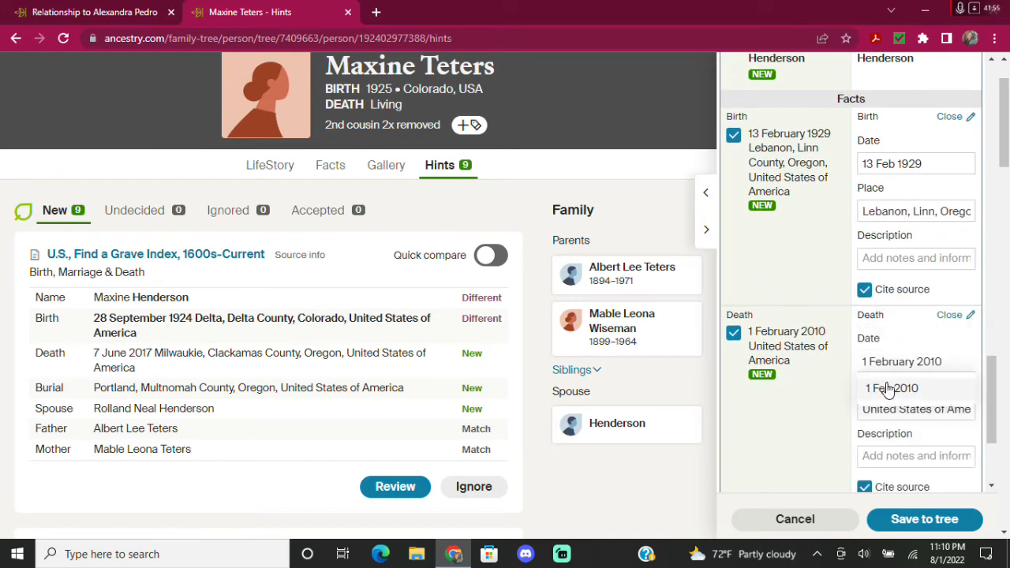
click(884, 388)
click(892, 409)
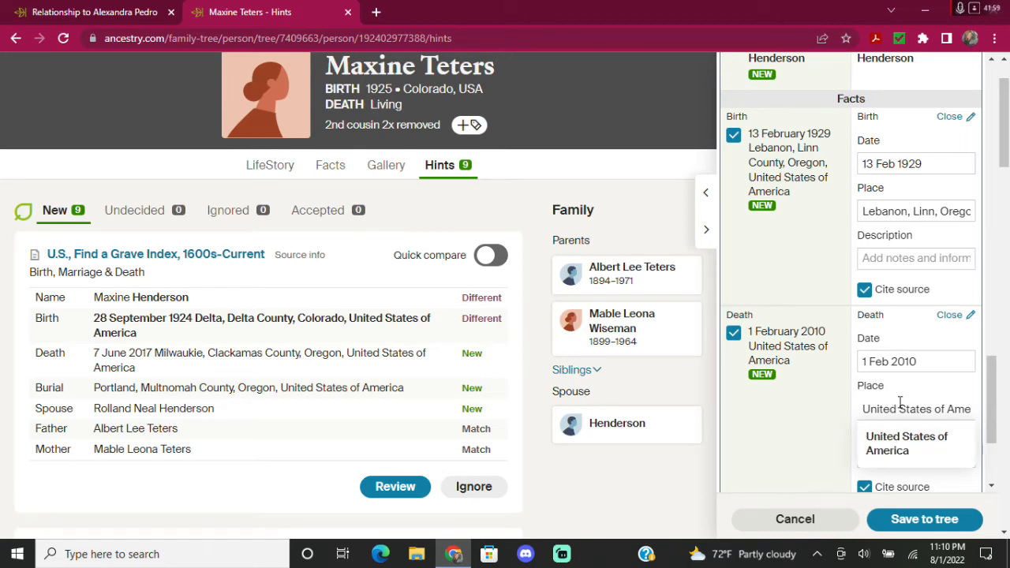
click(899, 404)
key(End)
key(BackSpace)
key(BackSpace)
key(BackSpace)
key(BackSpace)
key(BackSpace)
key(BackSpace)
key(BackSpace)
key(BackSpace)
key(BackSpace)
key(BackSpace)
key(BackSpace)
key(BackSpace)
key(BackSpace)
key(BackSpace)
key(BackSpace)
key(BackSpace)
key(BackSpace)
key(BackSpace)
key(BackSpace)
key(BackSpace)
text(US)
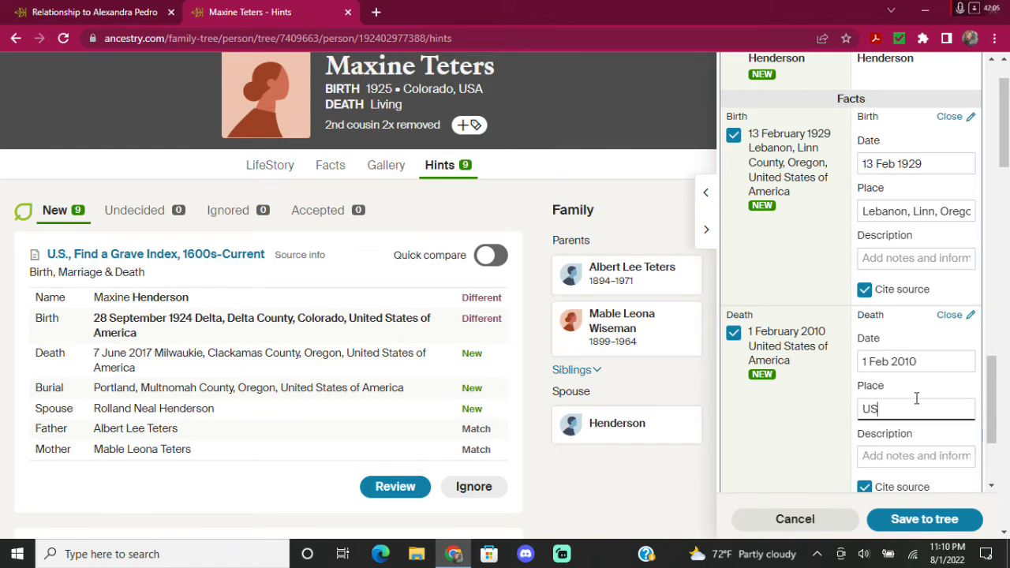
text(A)
click(808, 409)
Set the spouse's burial place to Portland, Multnomah, Oregon, USA.
scroll(813, 371, down, 1)
scroll(813, 334, down, 2)
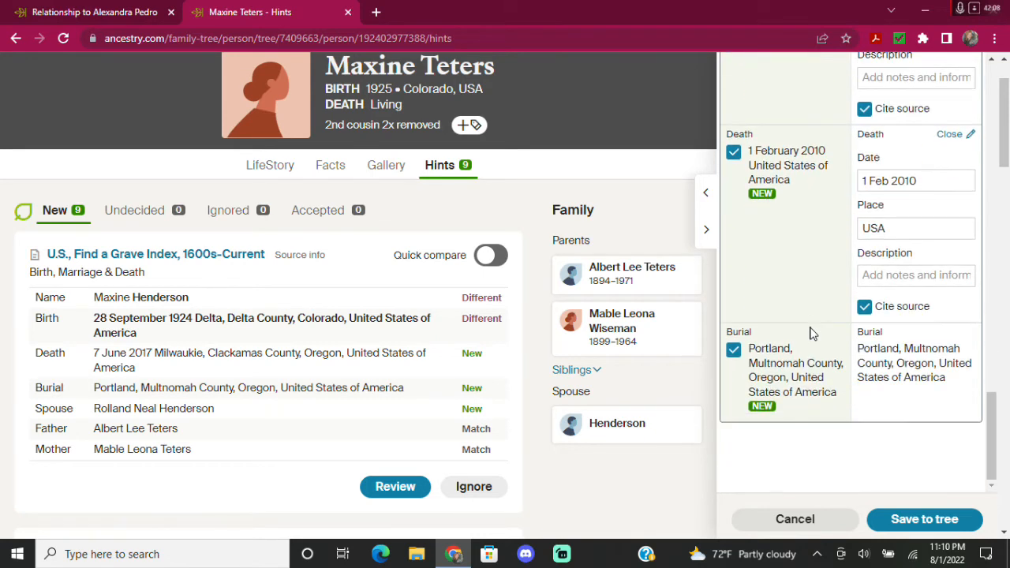
click(915, 369)
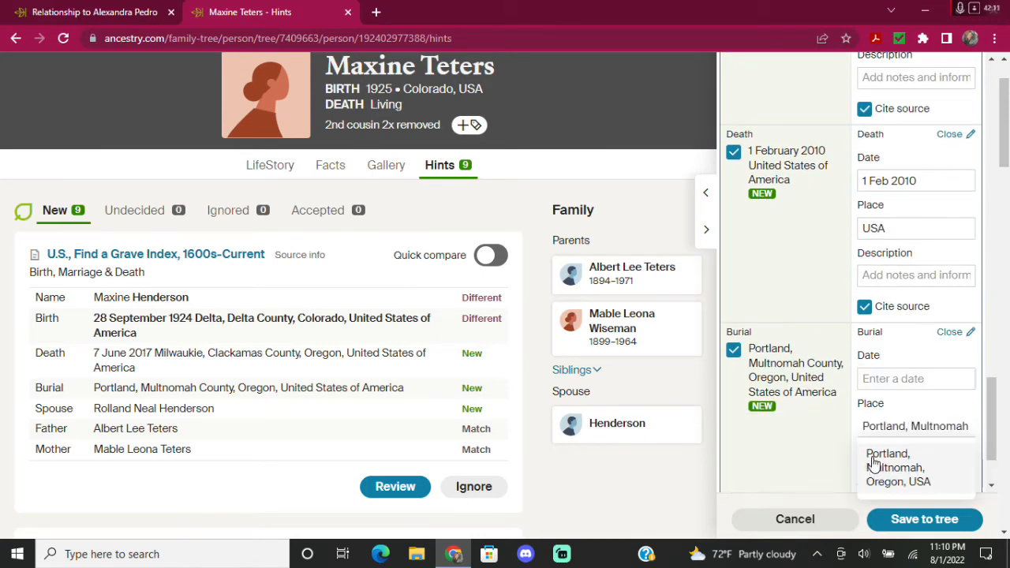
click(875, 465)
scroll(813, 410, down, 1)
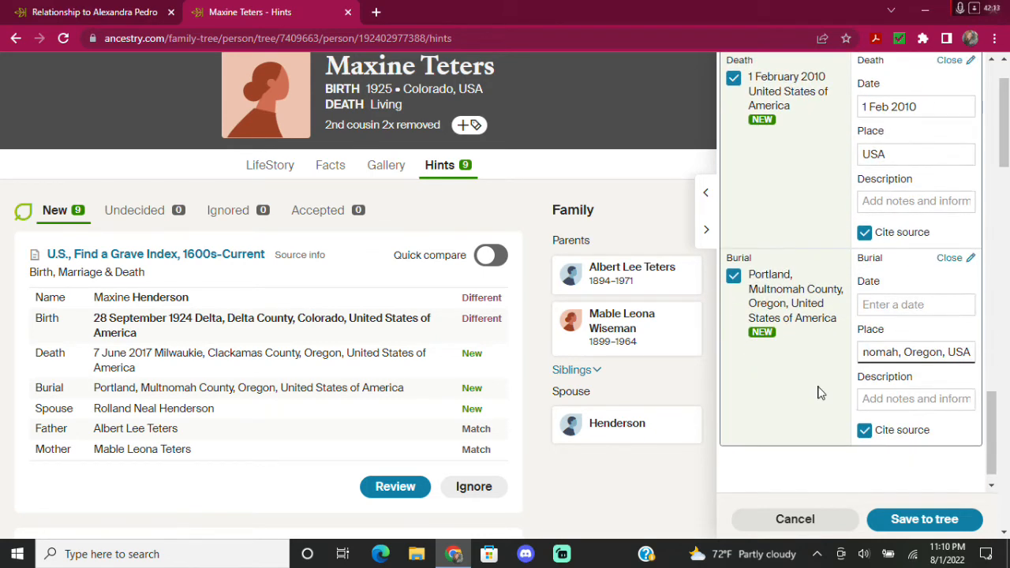
scroll(826, 368, down, 1)
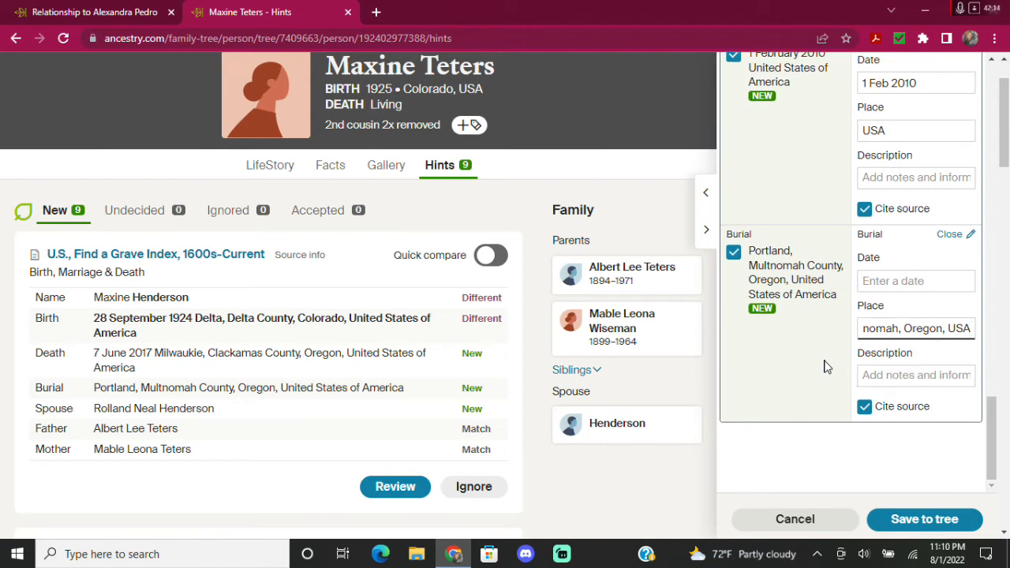
Save the Find a Grave details to the tree and dismiss the confirmation.
click(920, 521)
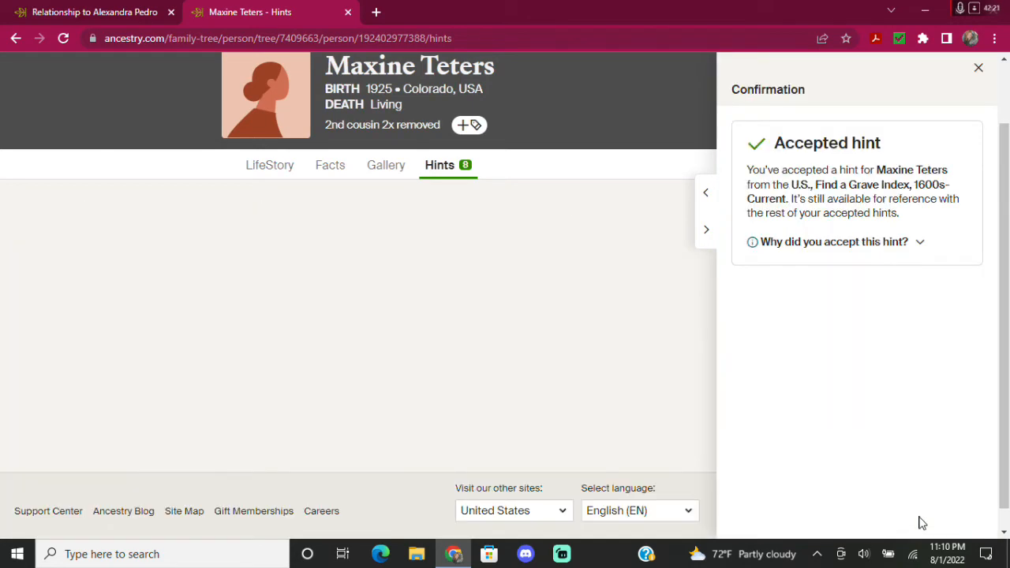
click(978, 70)
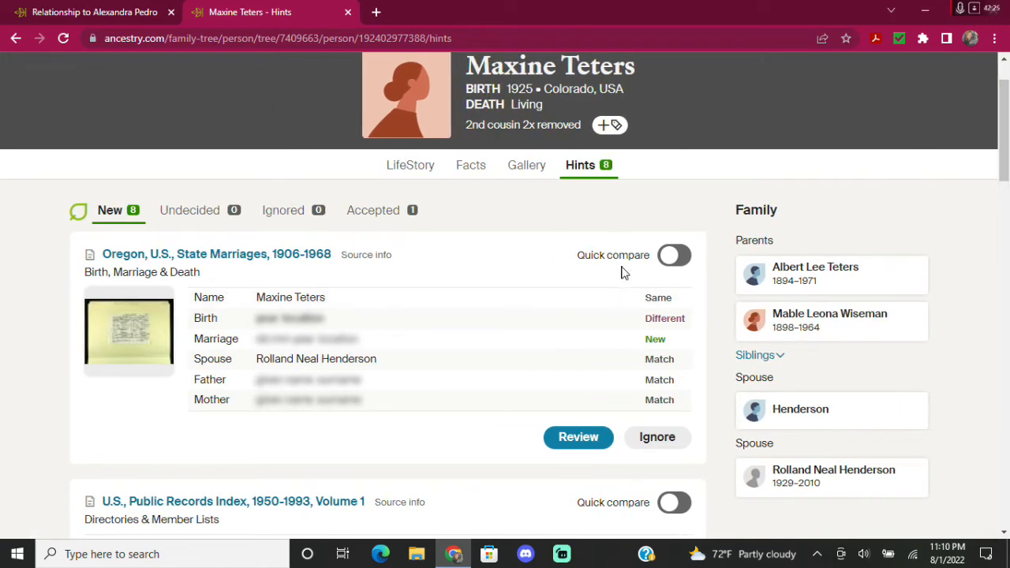
scroll(621, 306, down, 1)
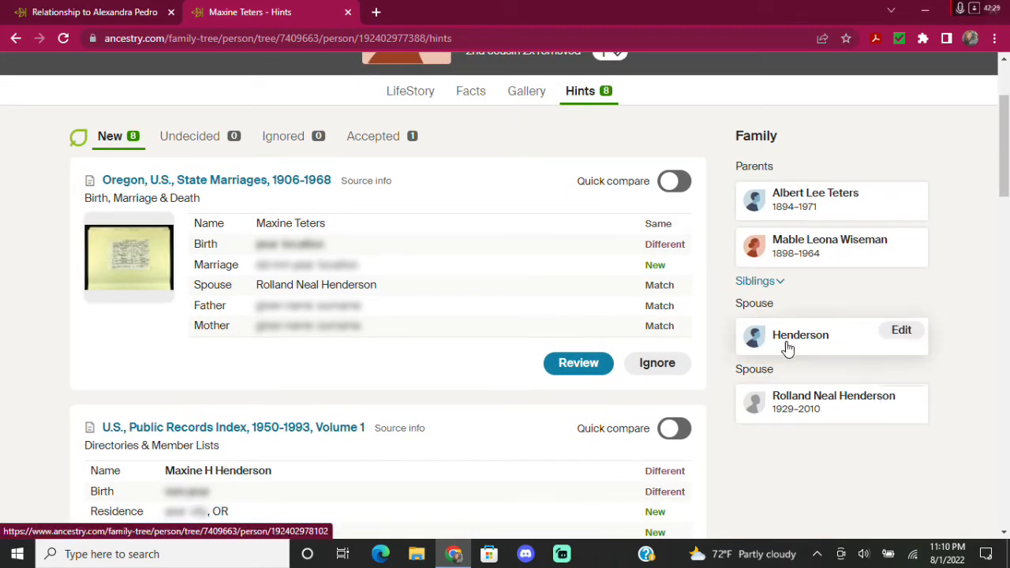
Delete the surname-only Henderson placeholder spouse from the tree.
click(840, 342)
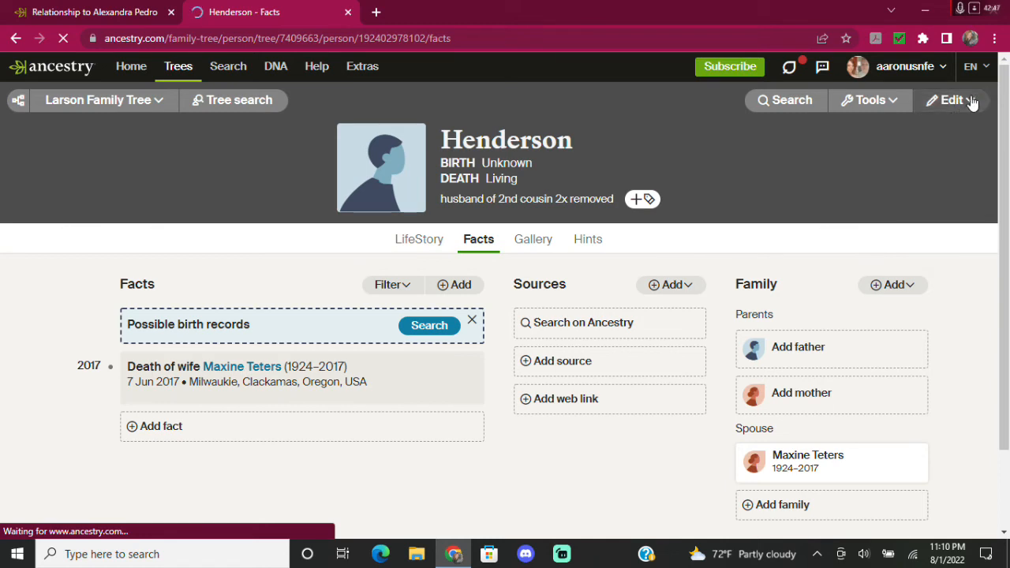
click(971, 101)
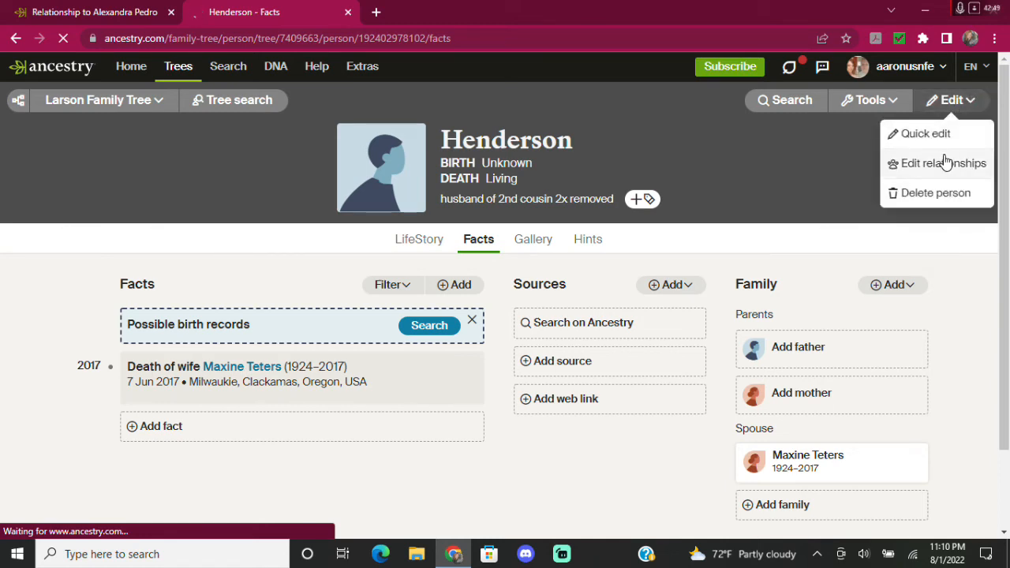
click(927, 193)
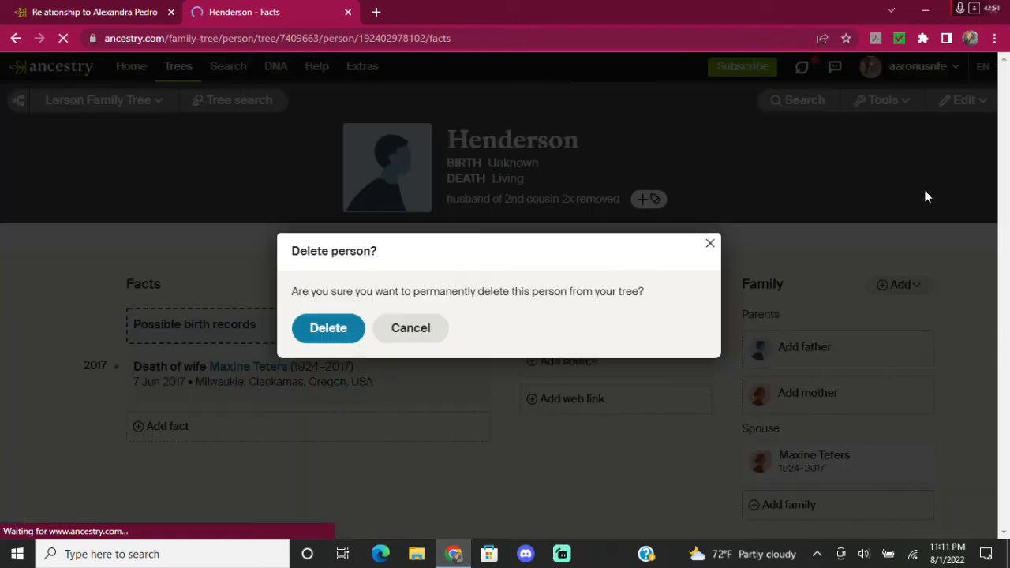
click(329, 328)
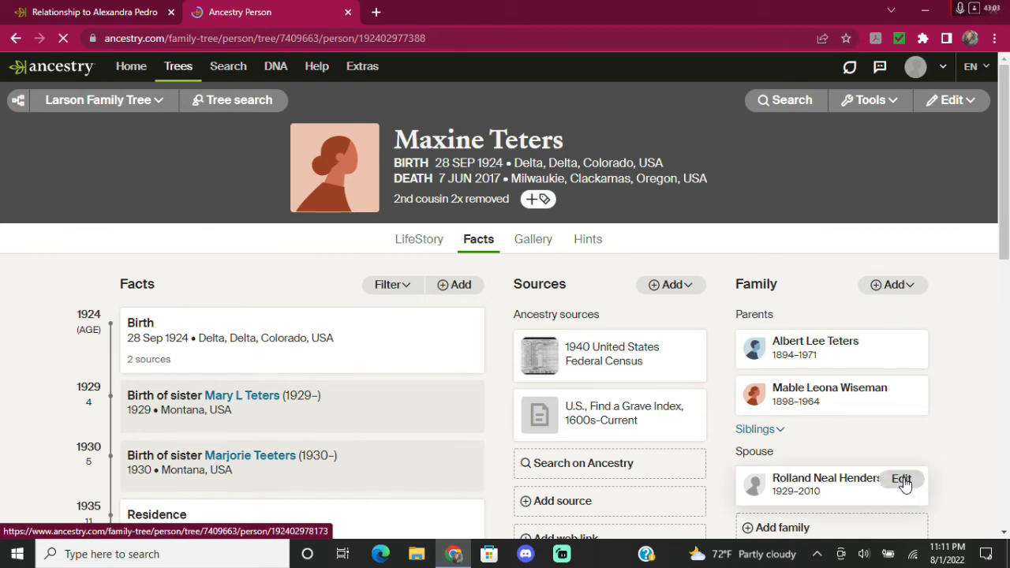
click(902, 479)
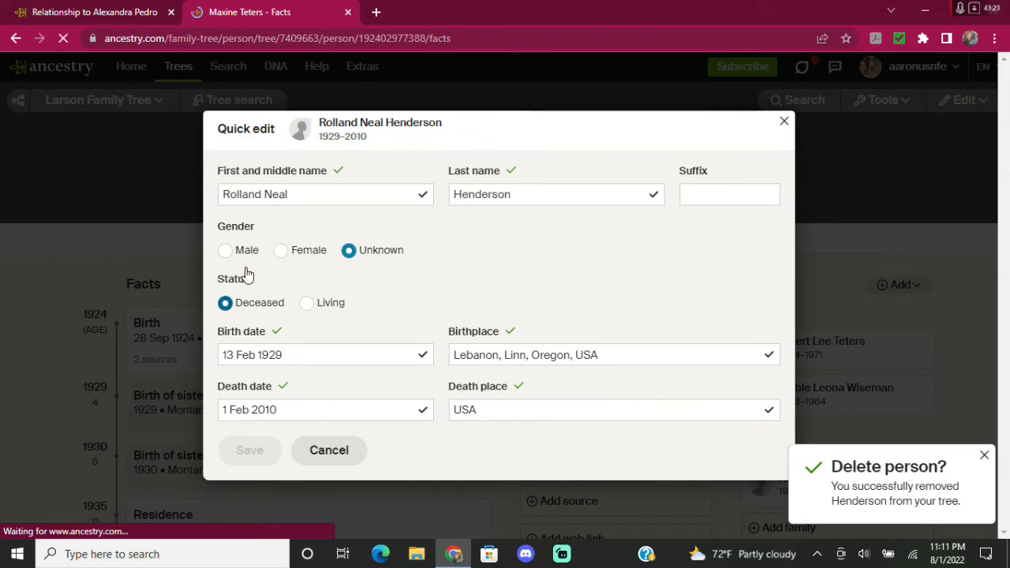
click(226, 251)
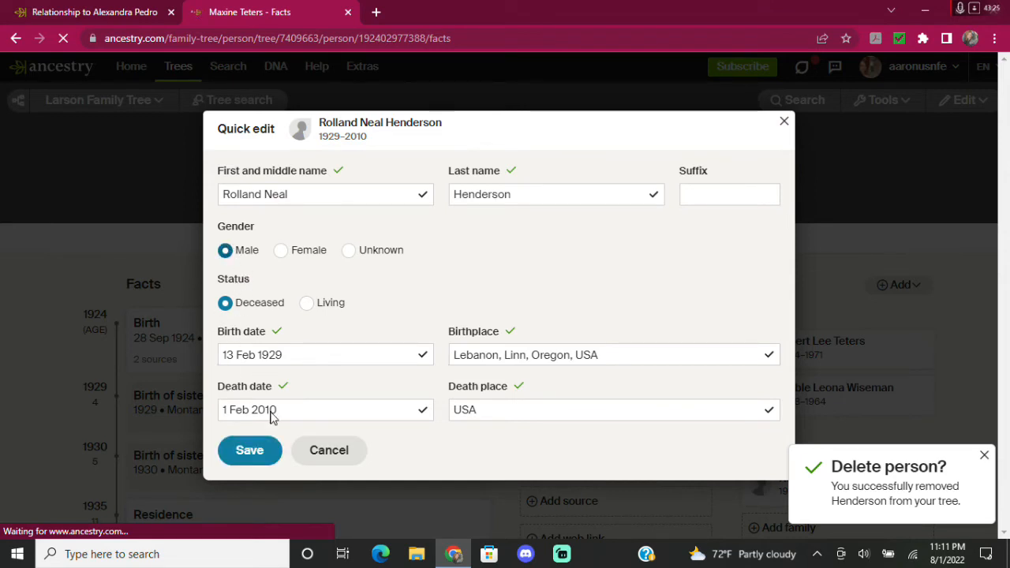
click(251, 453)
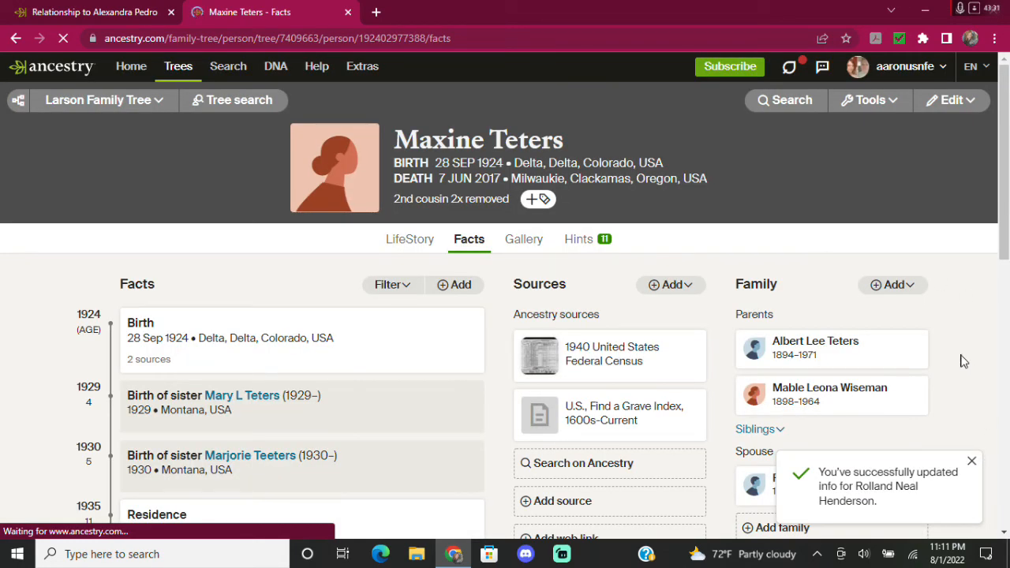
Open the relative's Hints page, which lists 11 new hints.
scroll(714, 253, down, 1)
scroll(706, 347, down, 1)
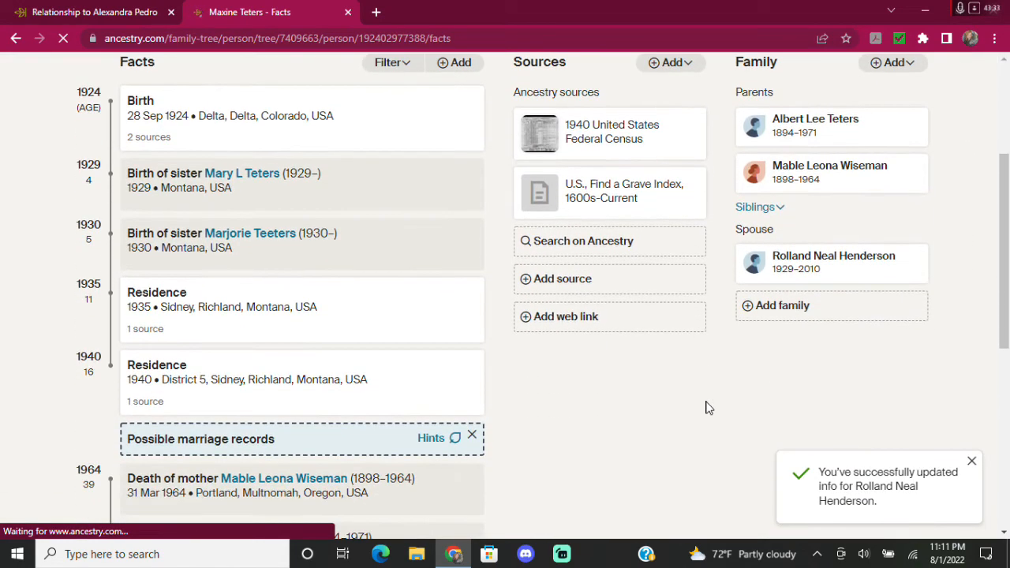
scroll(704, 402, up, 1)
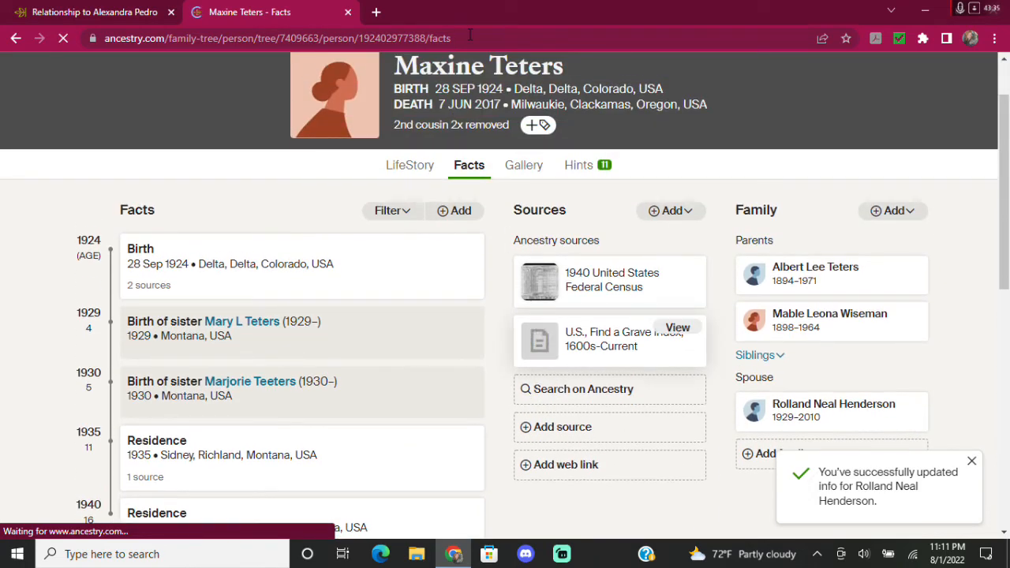
click(581, 171)
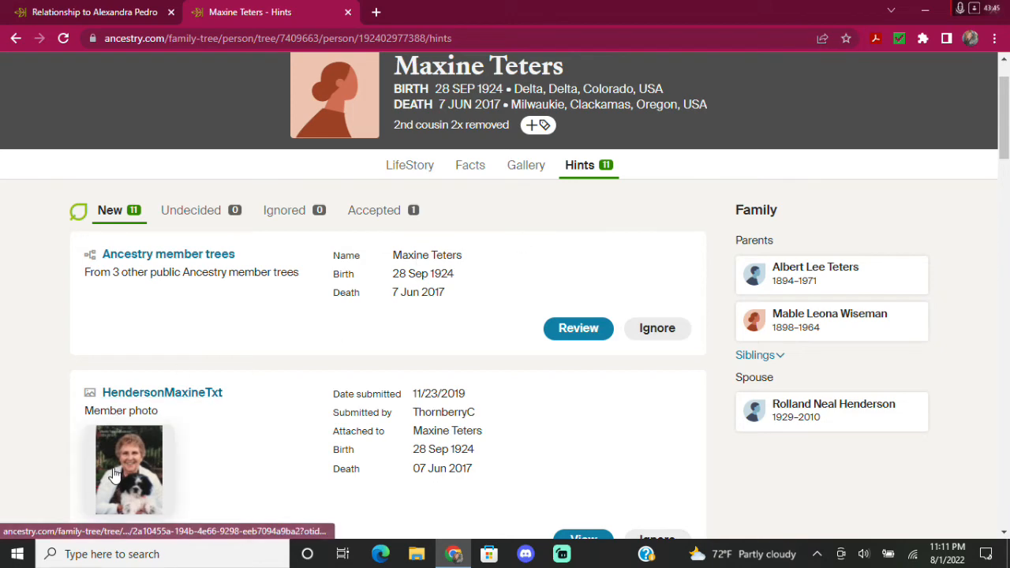
Glance at the ThruLines path to the DNA match, then open this relative's Quick edit form.
click(93, 9)
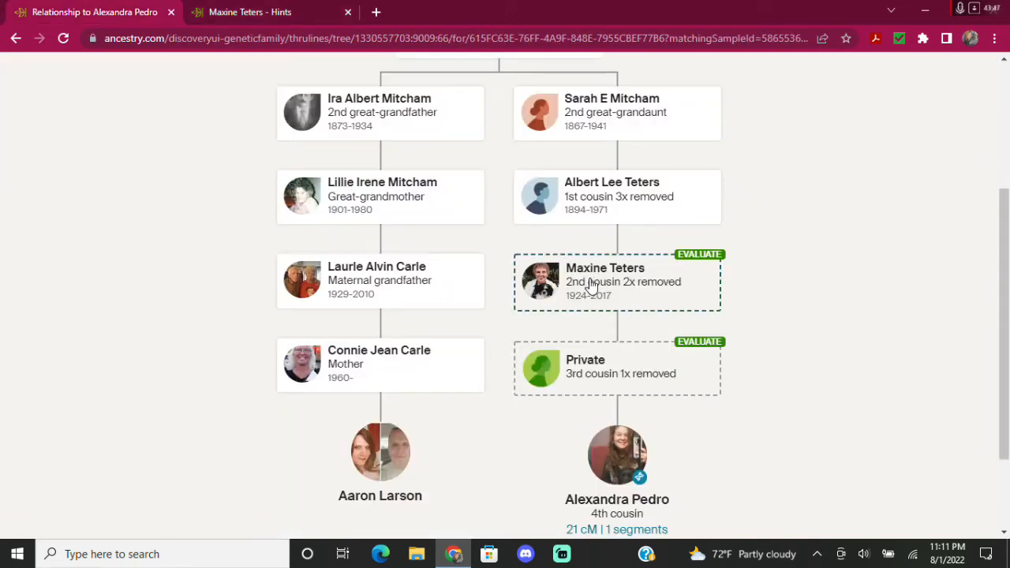
click(266, 11)
scroll(312, 426, down, 1)
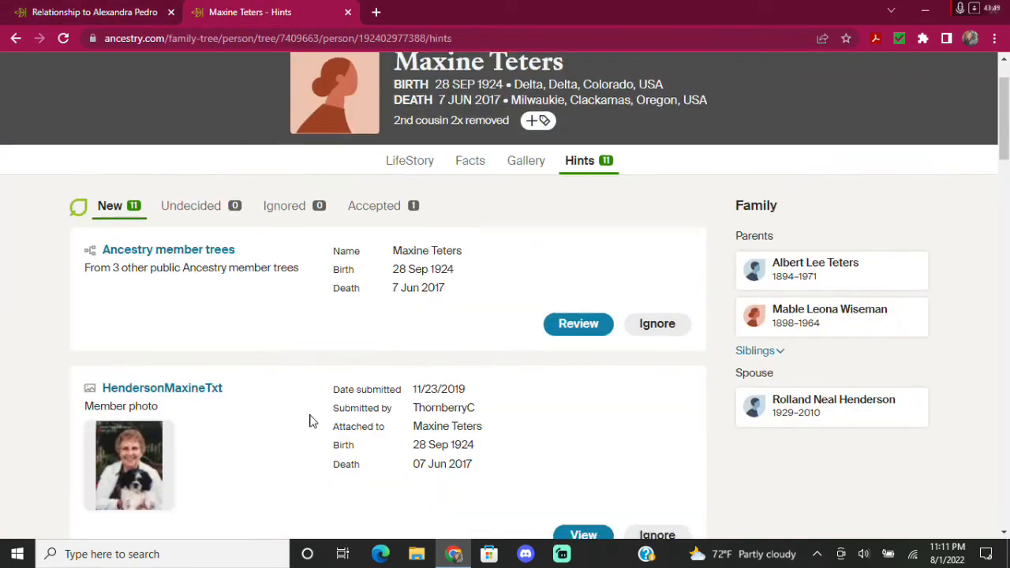
scroll(299, 335, down, 3)
scroll(327, 335, up, 5)
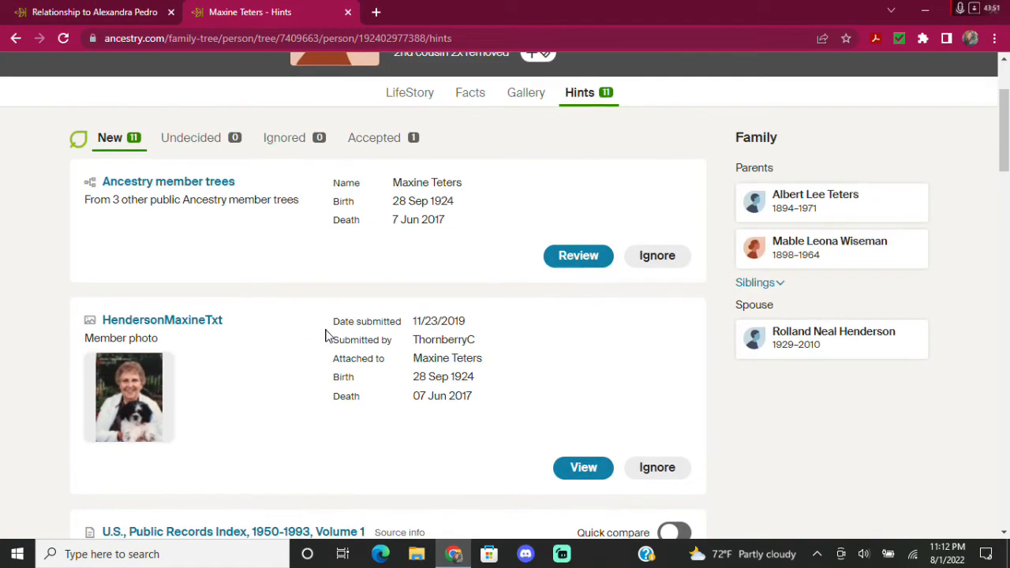
click(953, 100)
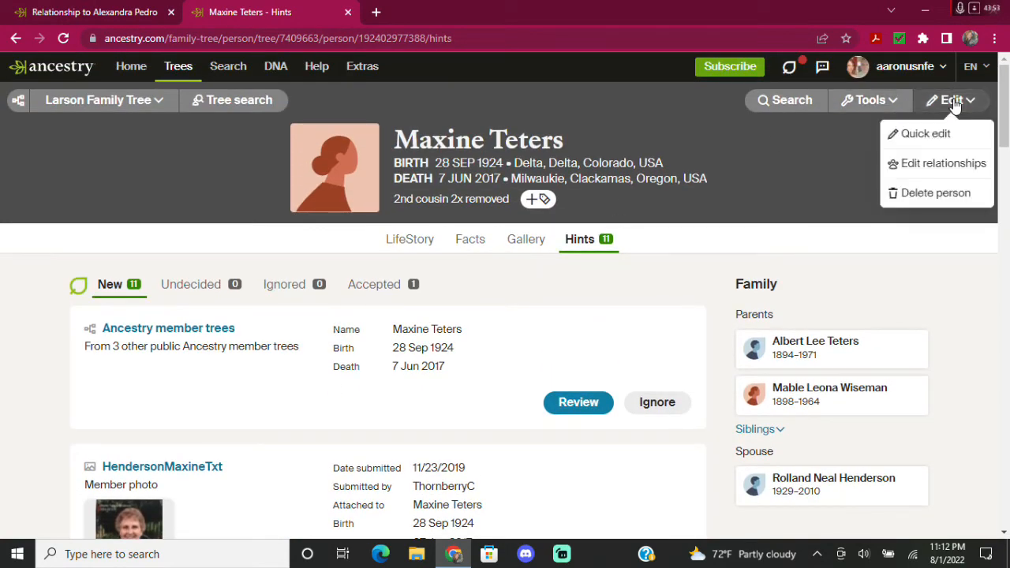
click(923, 134)
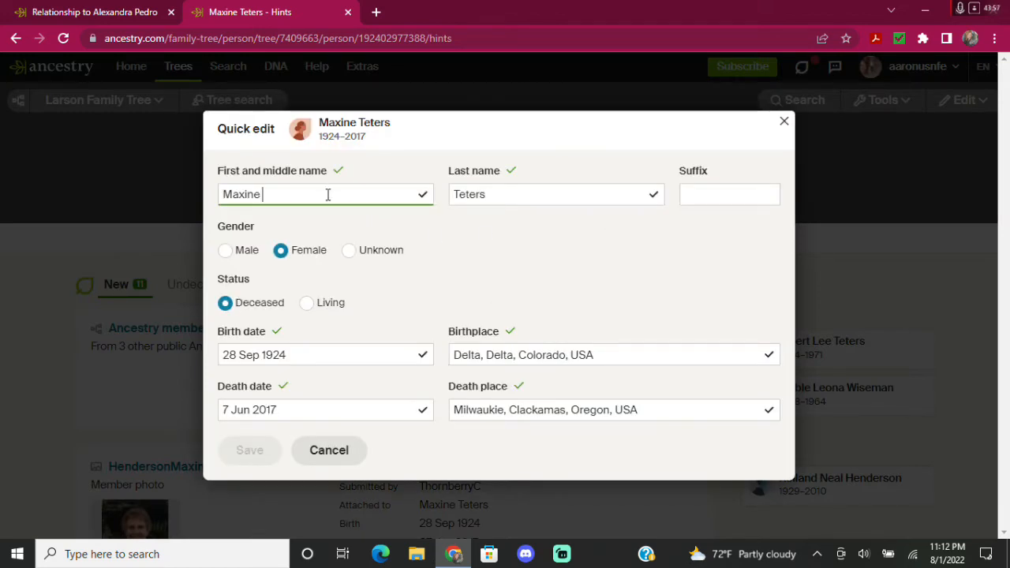
text(H)
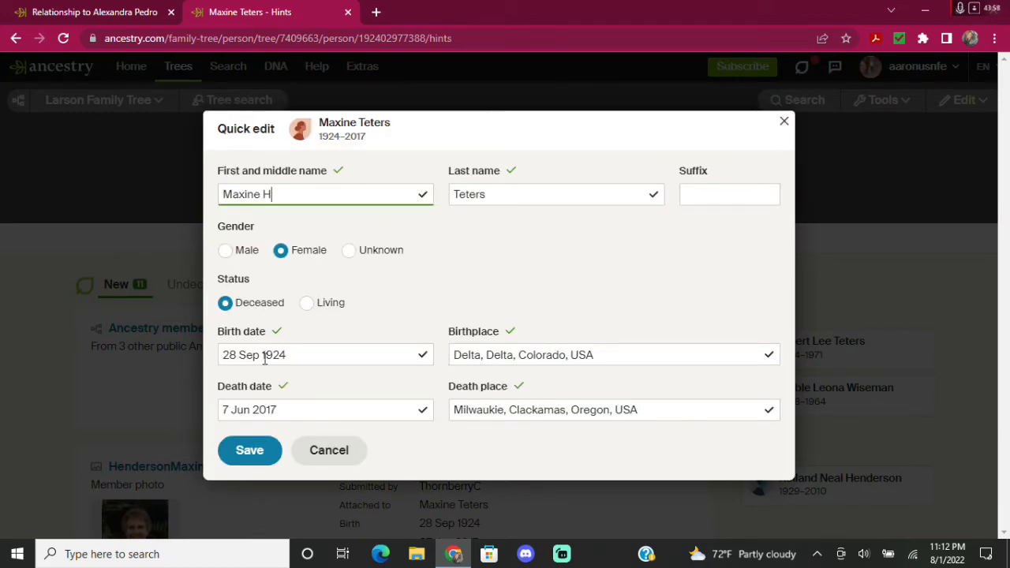
click(247, 450)
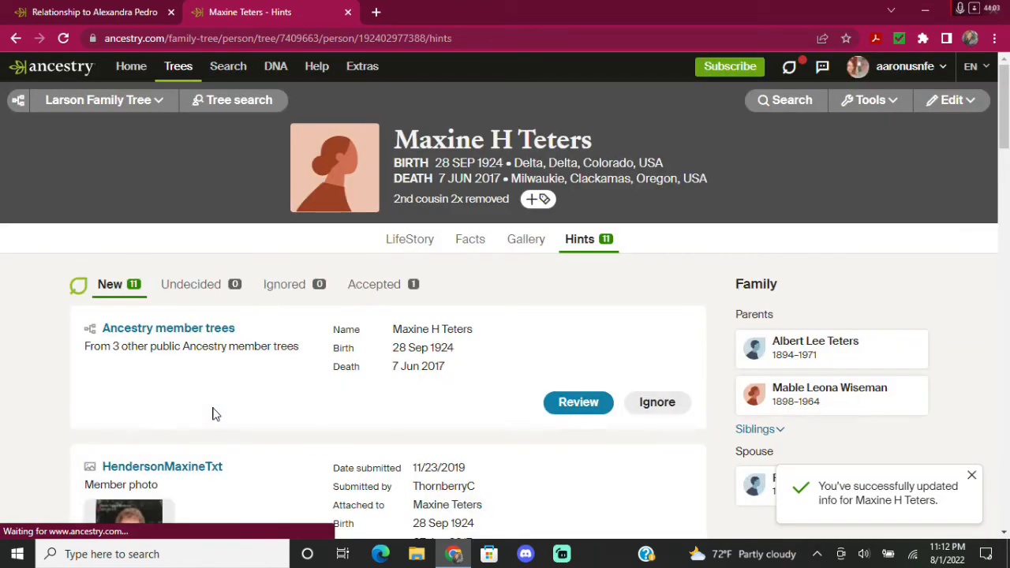
scroll(72, 349, down, 1)
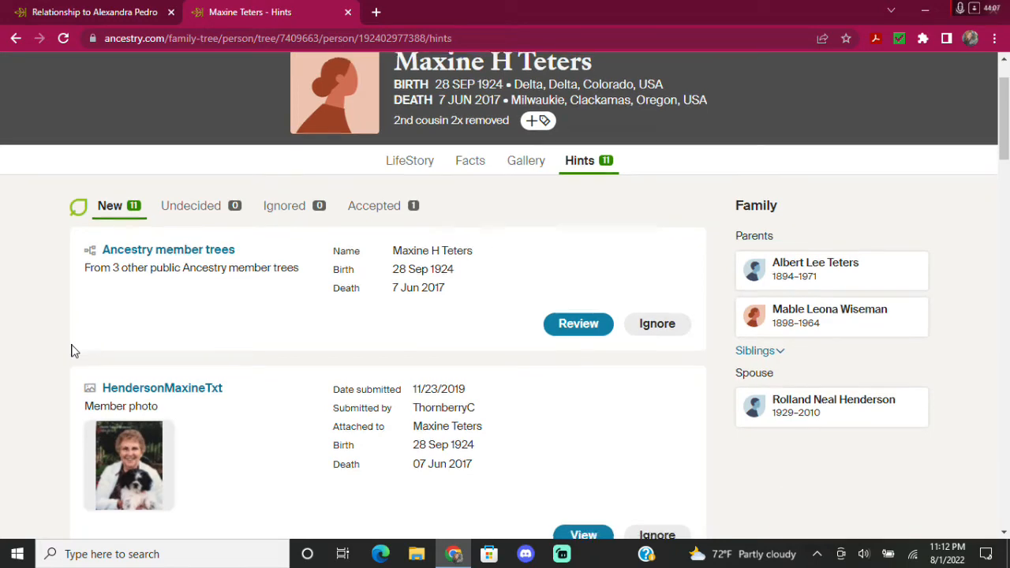
scroll(72, 350, down, 1)
scroll(71, 349, down, 3)
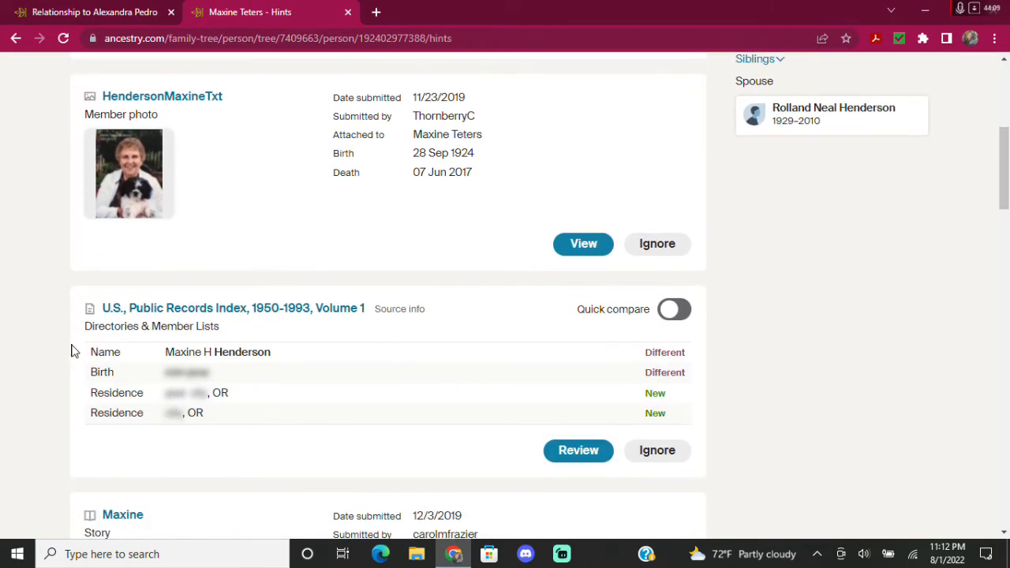
scroll(72, 351, down, 4)
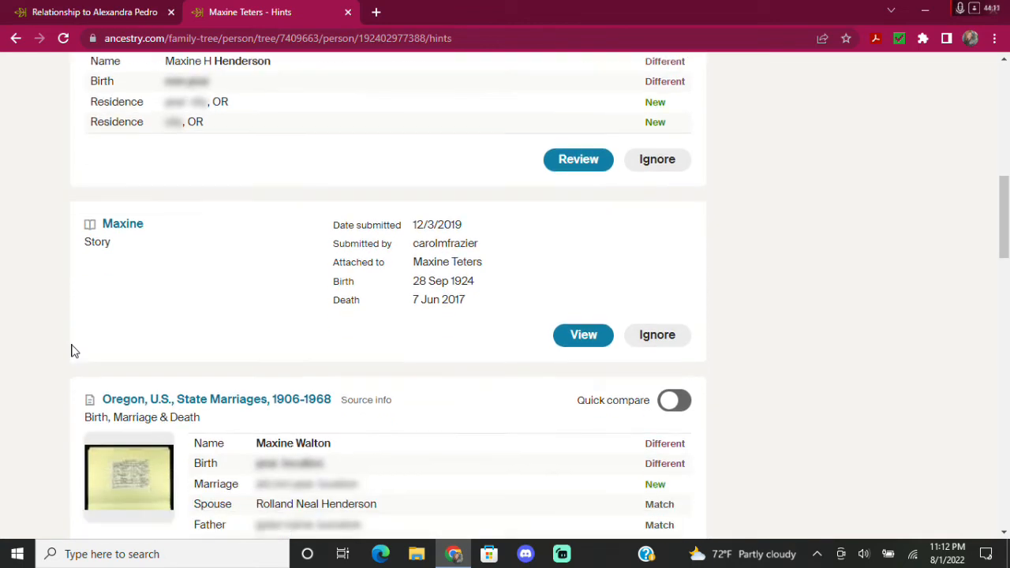
scroll(72, 351, down, 3)
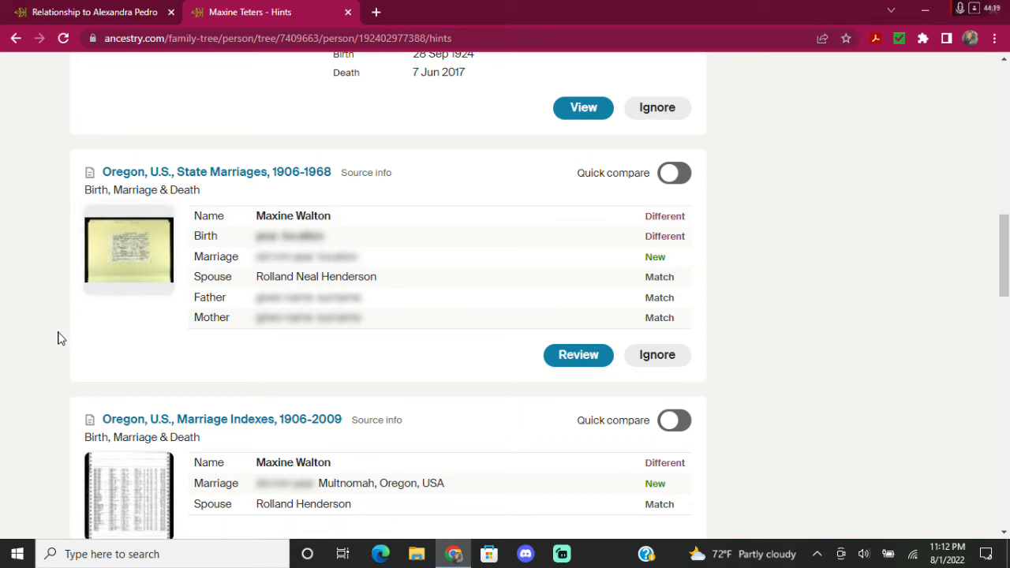
scroll(57, 339, down, 1)
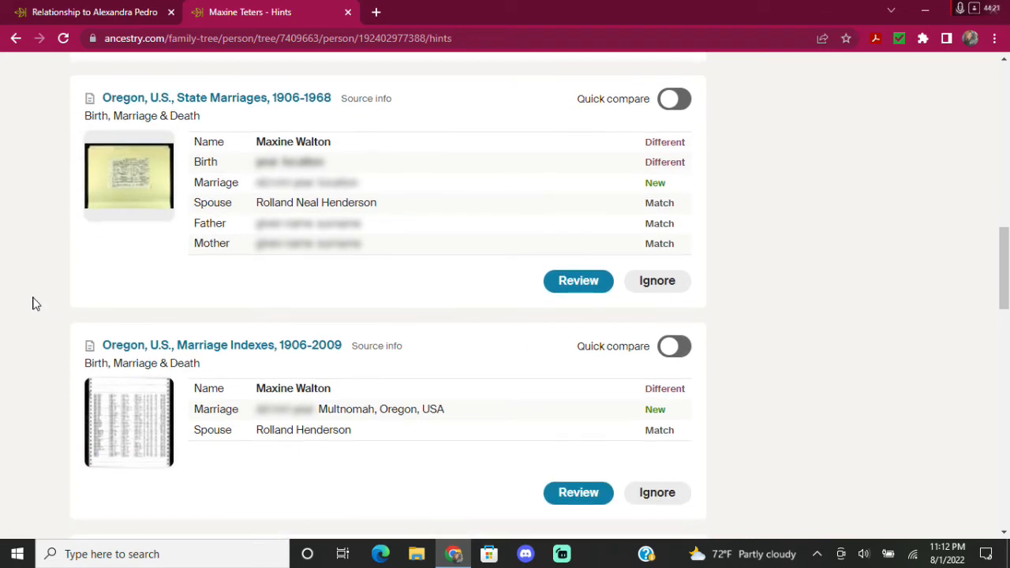
scroll(35, 304, down, 4)
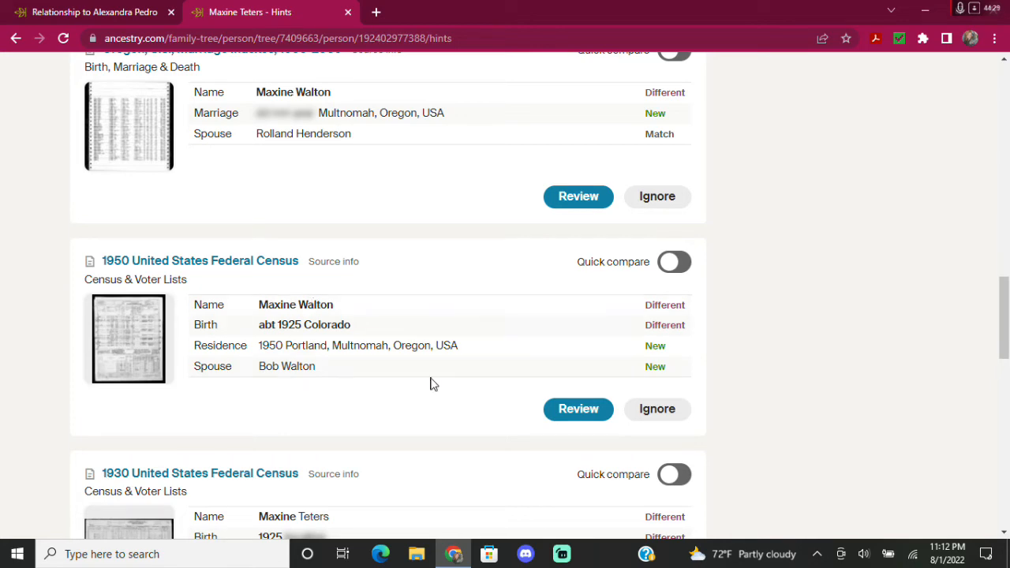
scroll(432, 383, up, 15)
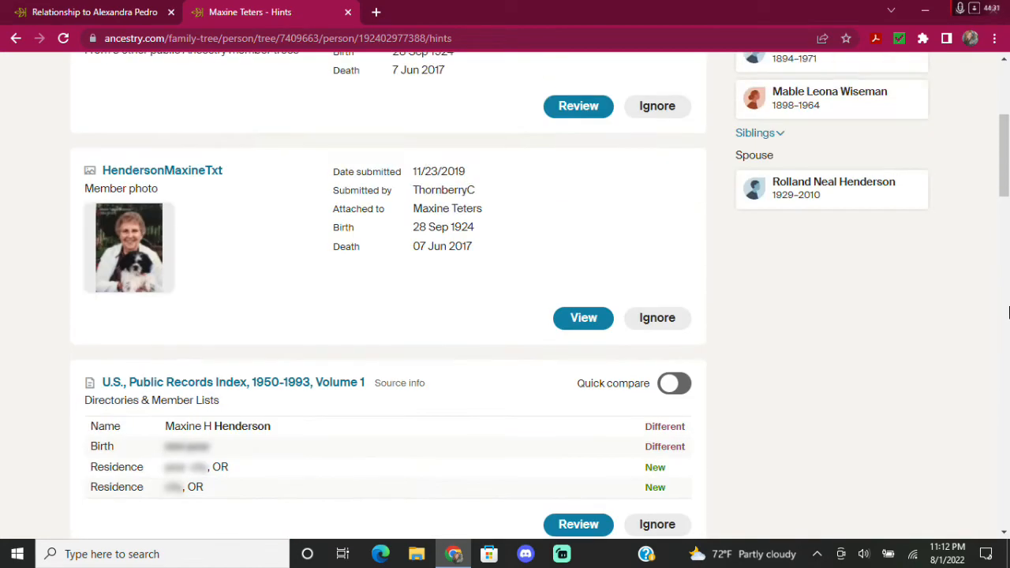
scroll(1009, 313, up, 3)
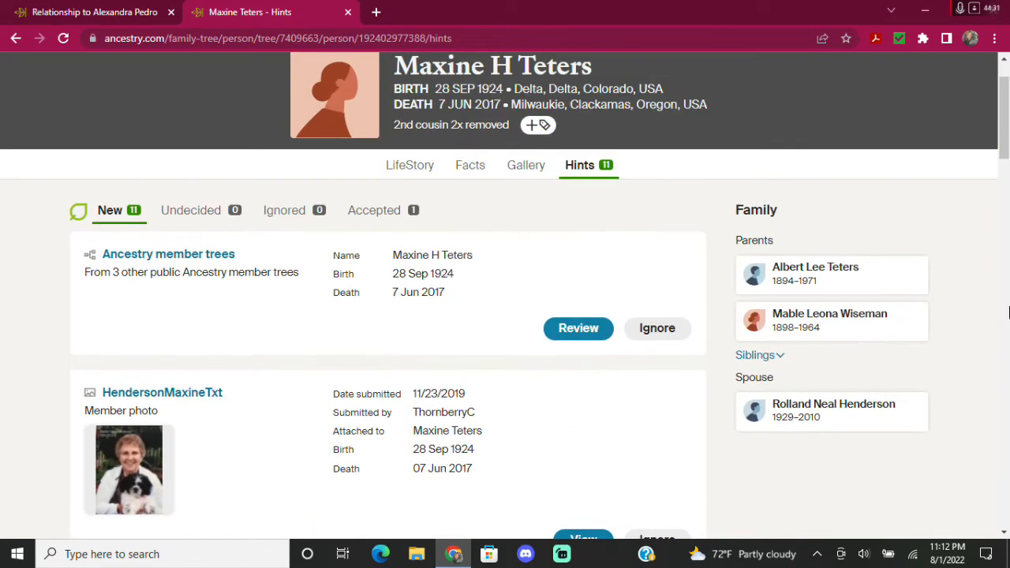
From her Facts page, add a new spouse with only a last name and save him to the tree.
click(467, 169)
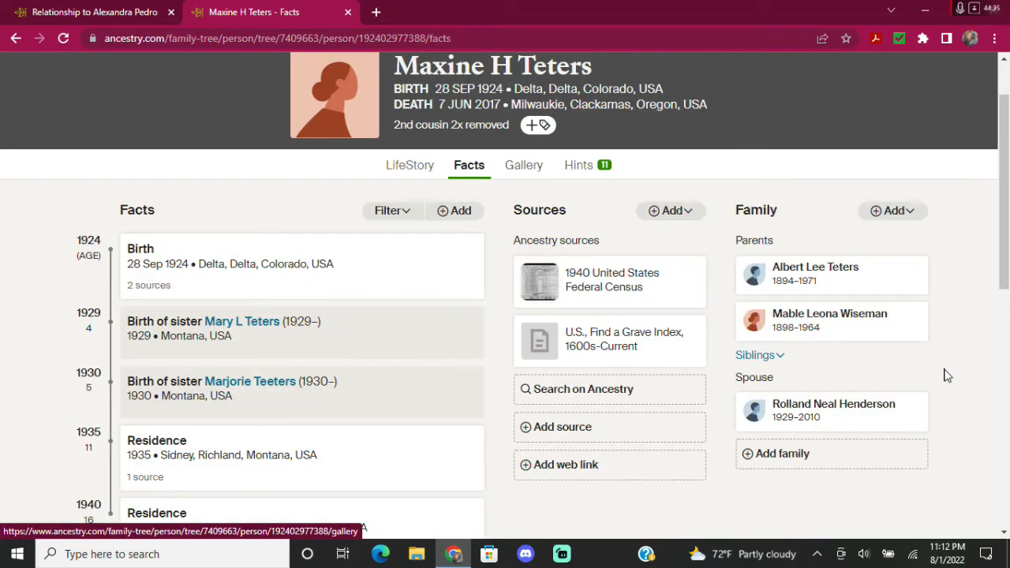
click(799, 456)
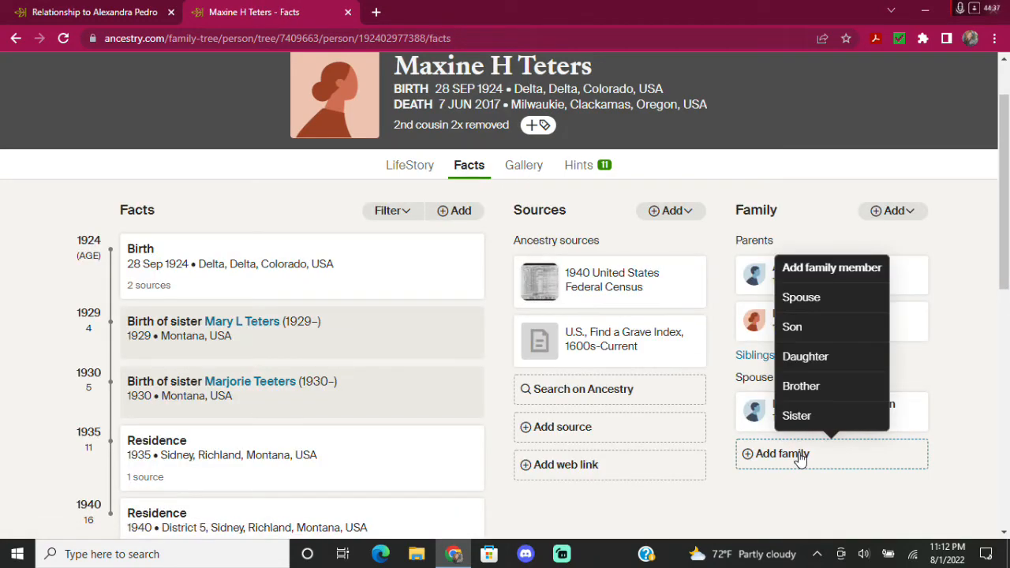
click(811, 296)
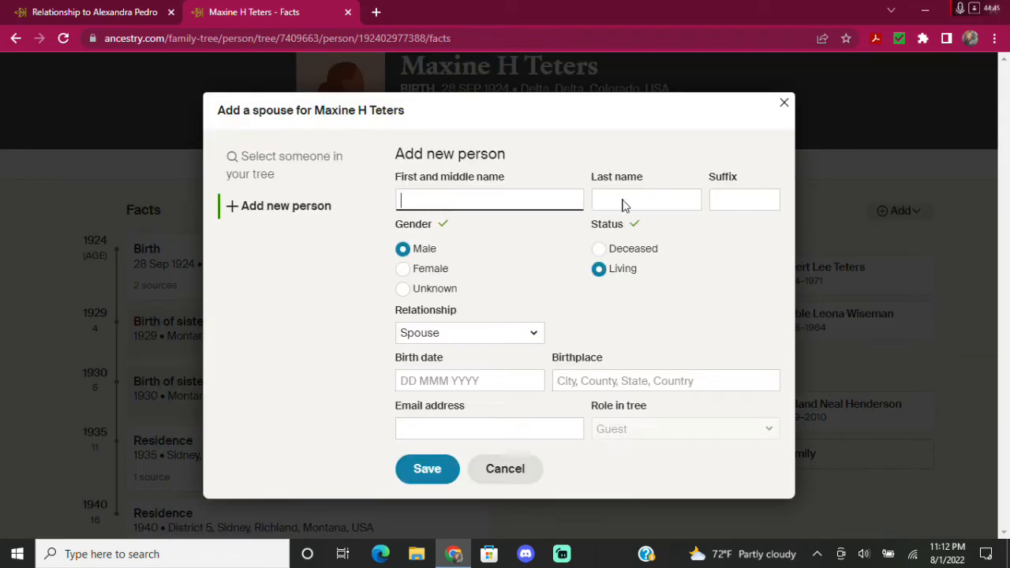
click(619, 198)
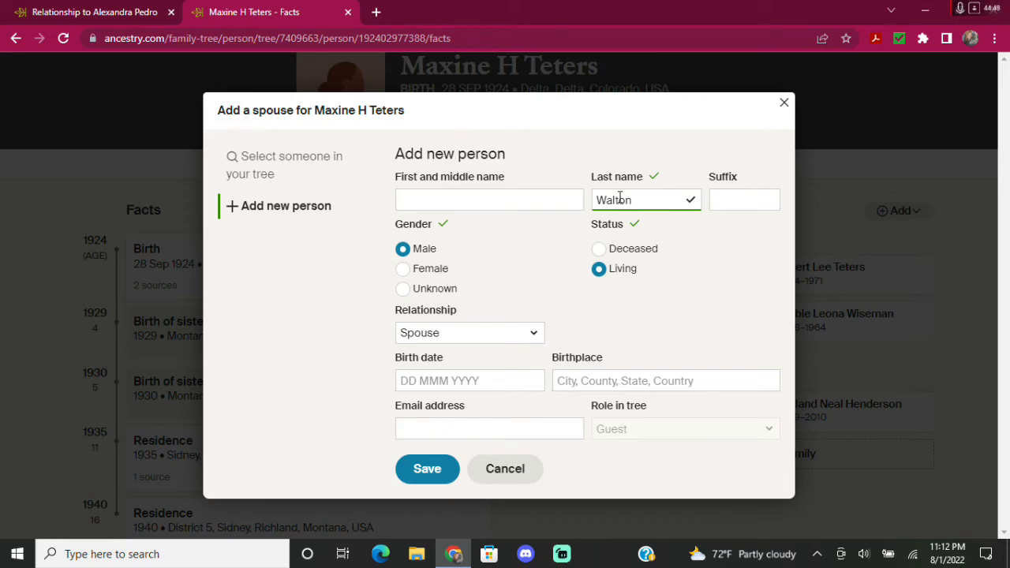
click(422, 471)
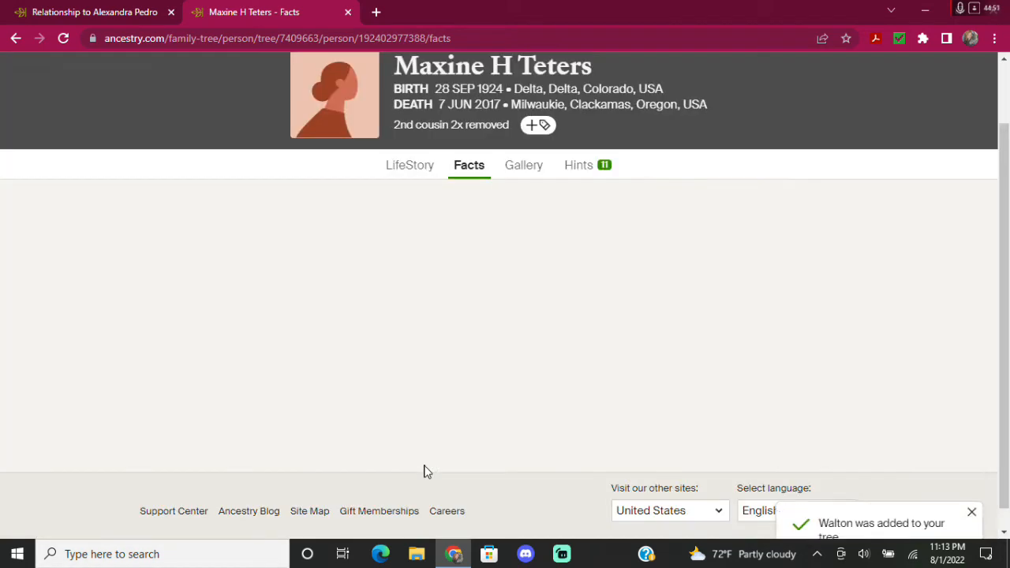
scroll(679, 434, down, 3)
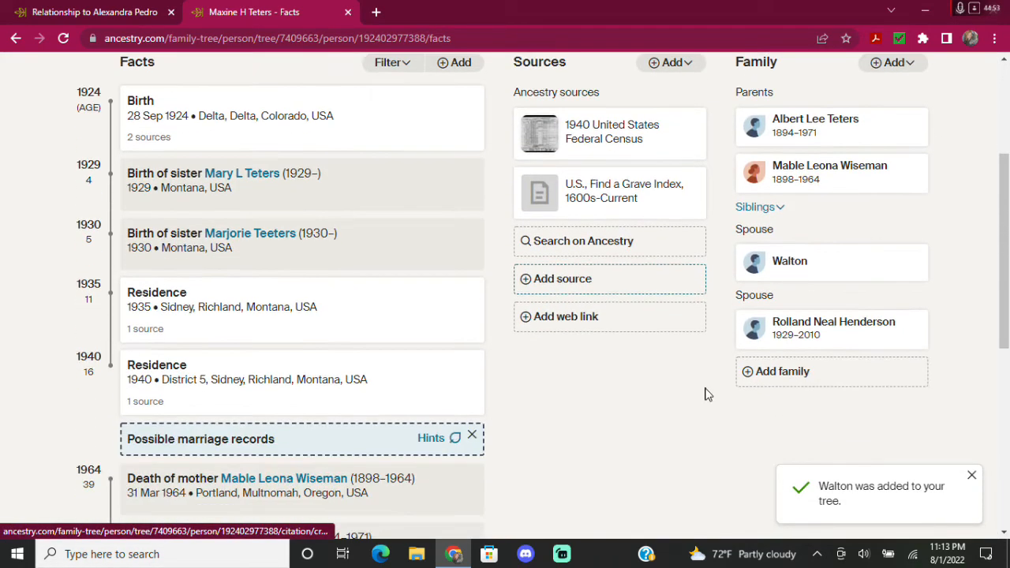
scroll(693, 388, up, 3)
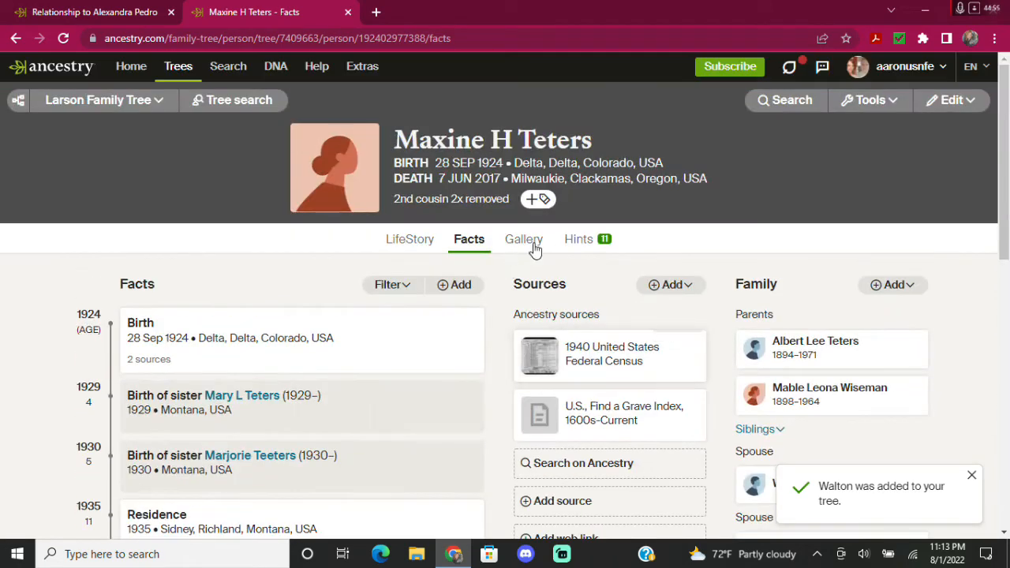
click(578, 240)
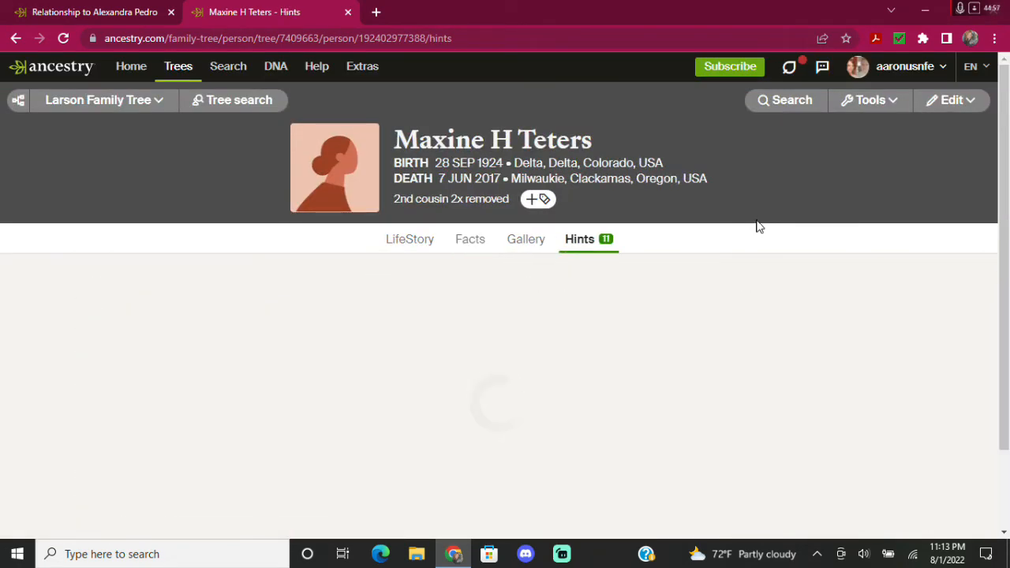
scroll(462, 362, down, 3)
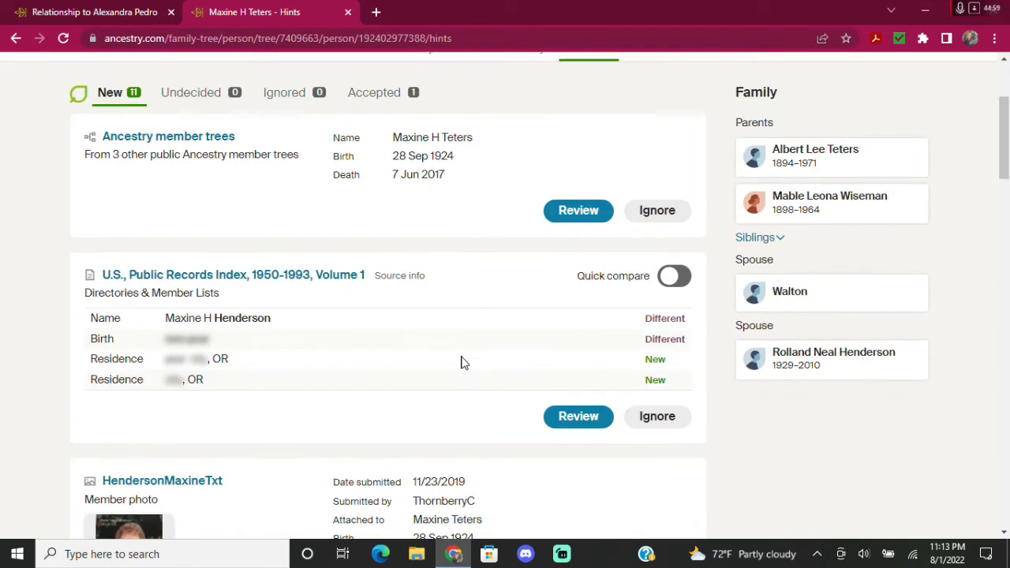
scroll(463, 362, down, 8)
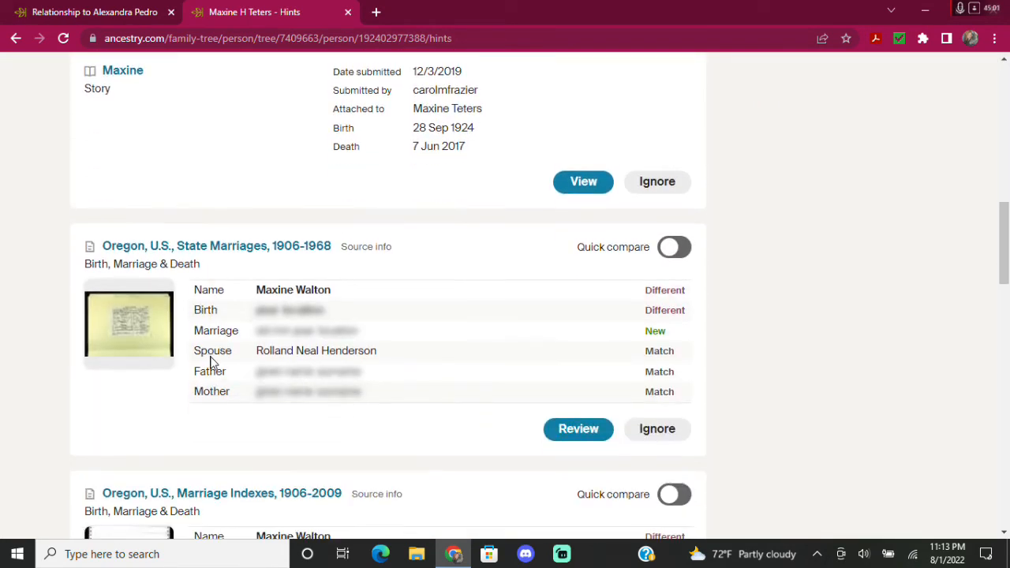
scroll(210, 361, down, 5)
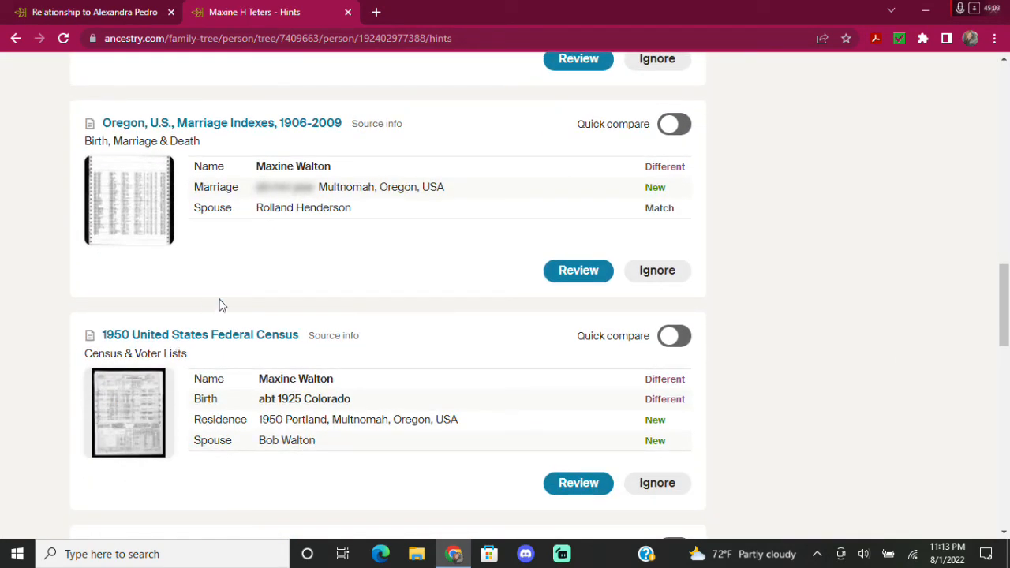
scroll(241, 420, down, 1)
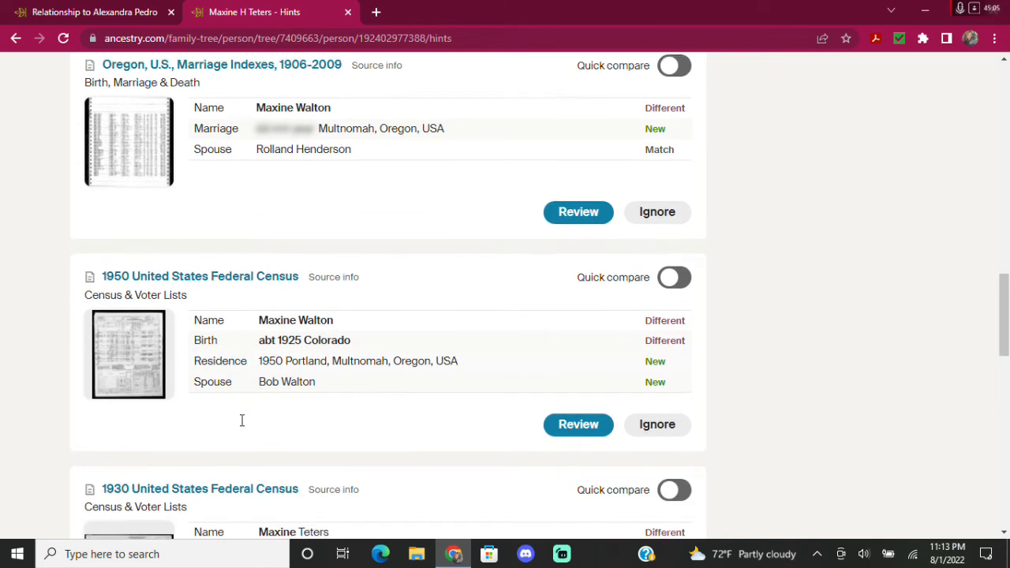
click(576, 410)
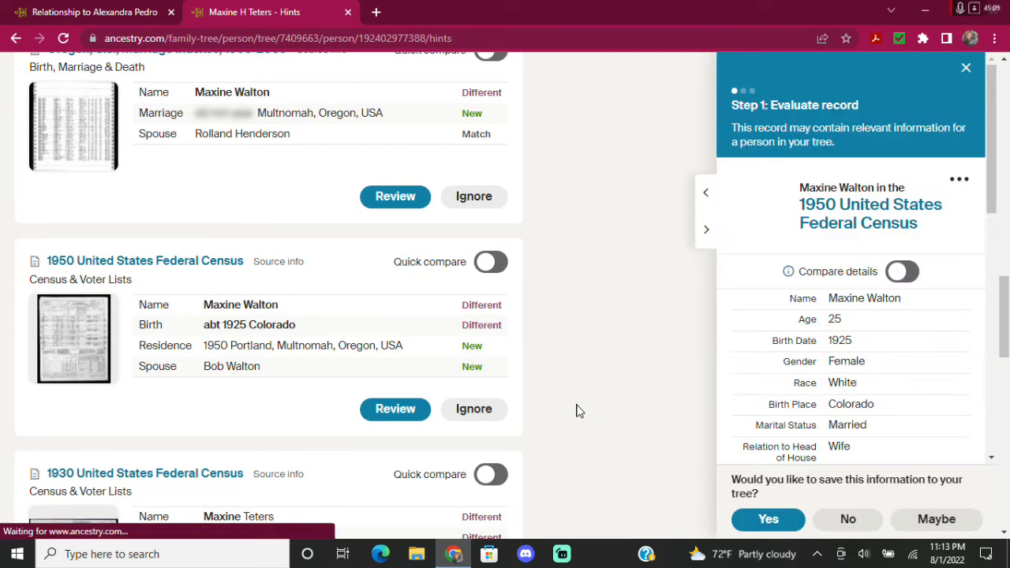
scroll(884, 349, down, 7)
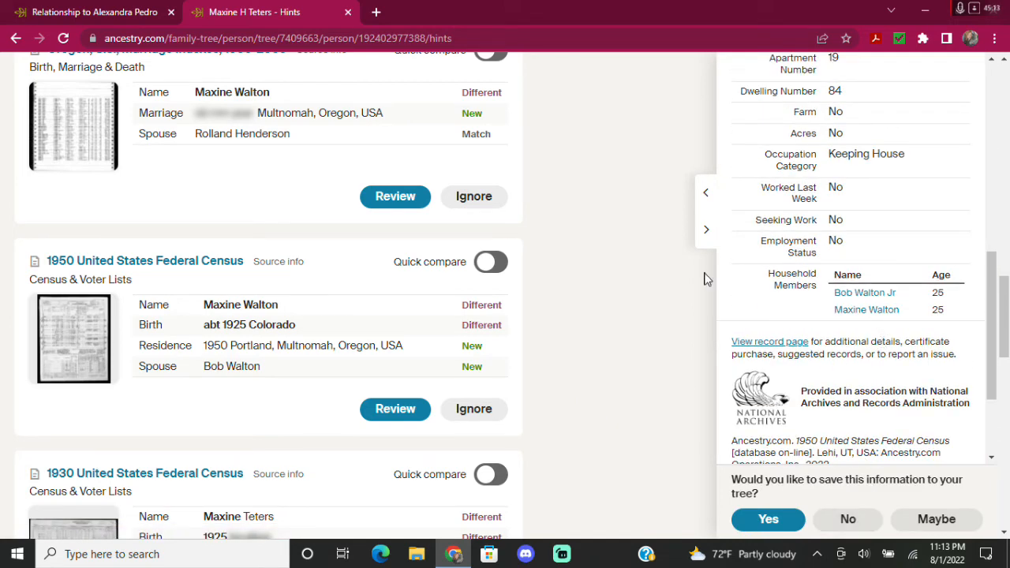
scroll(972, 279, up, 12)
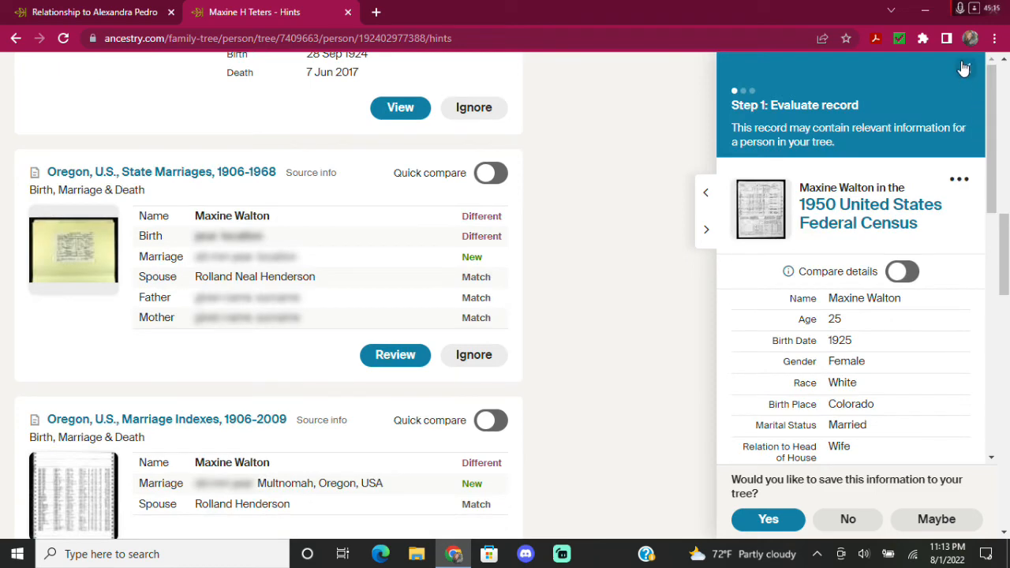
click(963, 67)
scroll(158, 355, down, 3)
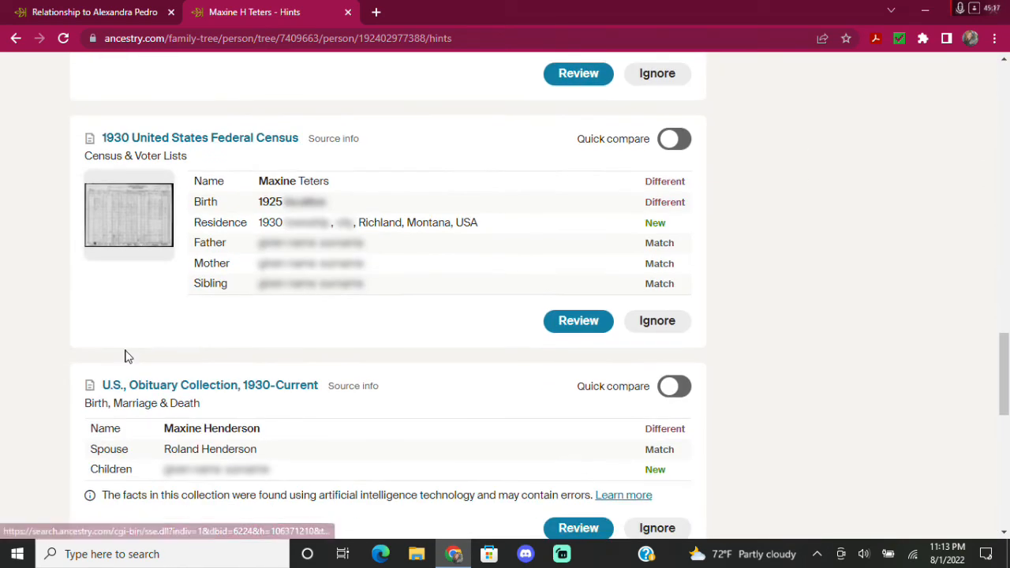
scroll(85, 359, down, 3)
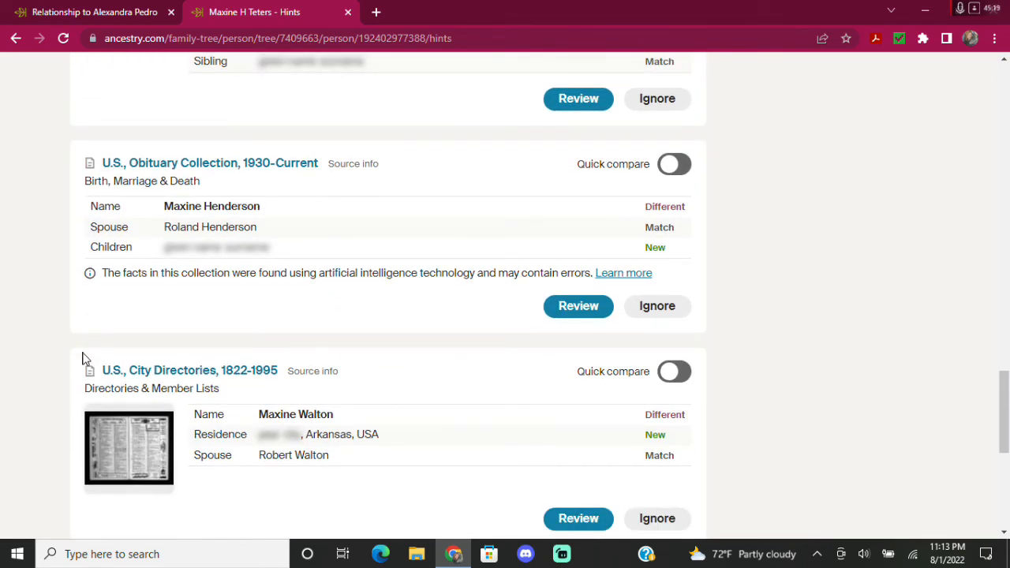
scroll(85, 359, down, 5)
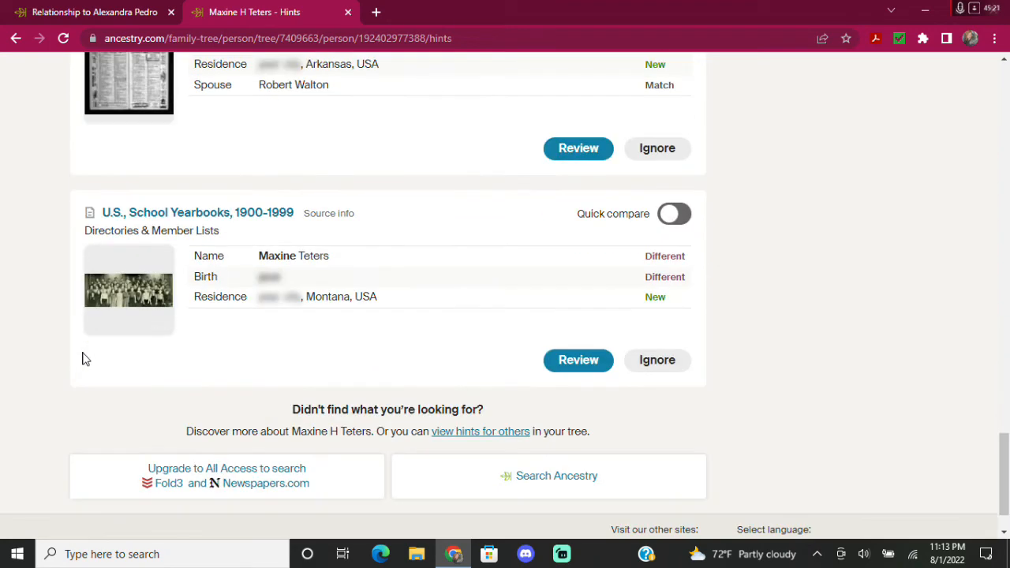
scroll(86, 359, down, 1)
scroll(910, 321, up, 5)
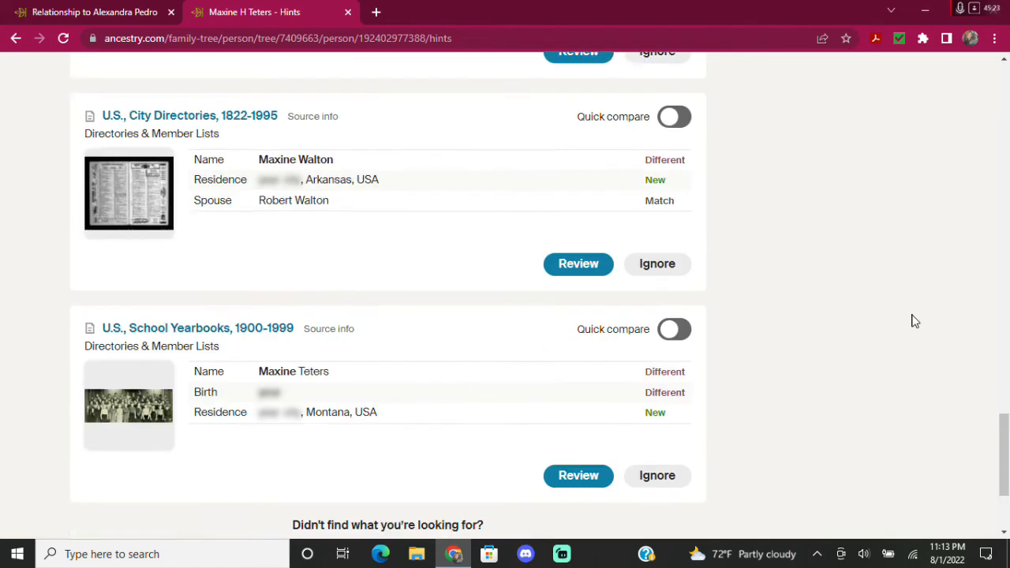
scroll(876, 398, up, 13)
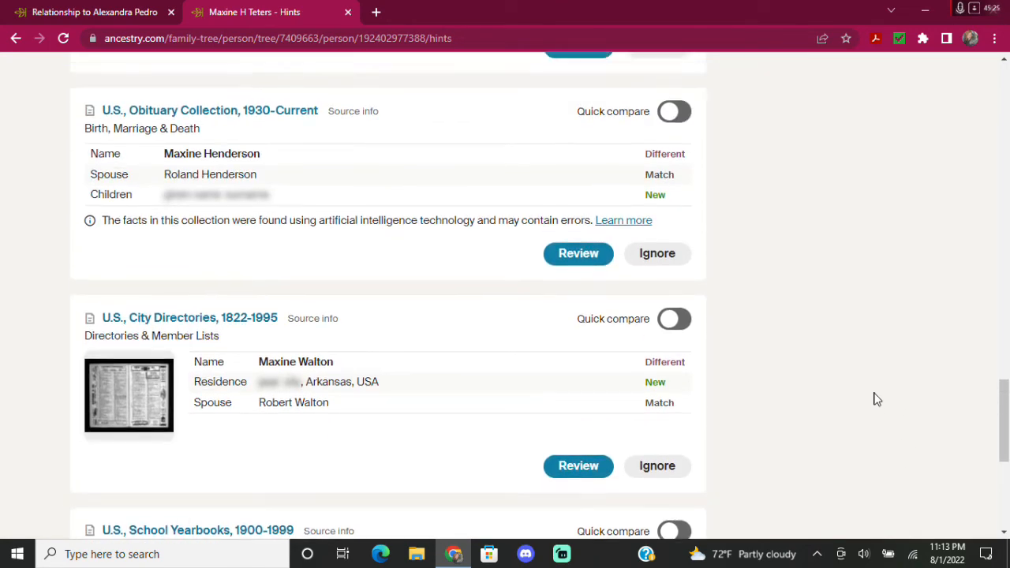
scroll(876, 398, up, 11)
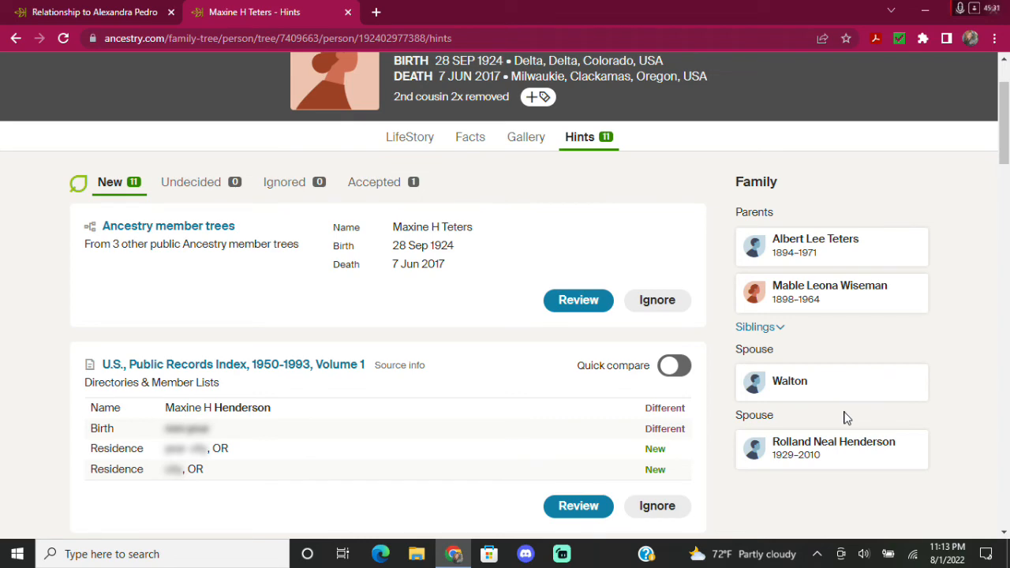
scroll(847, 418, down, 4)
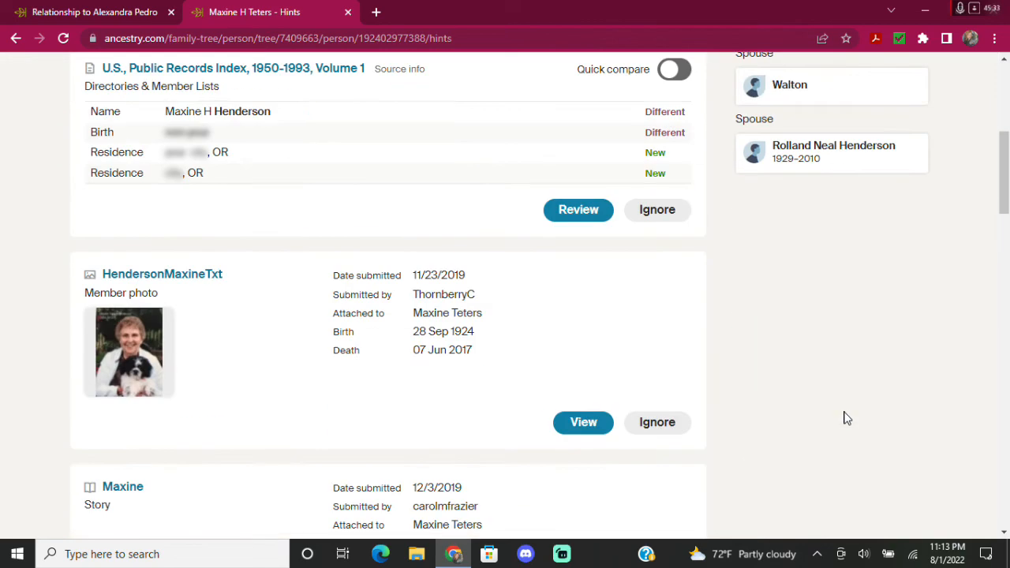
scroll(846, 419, down, 12)
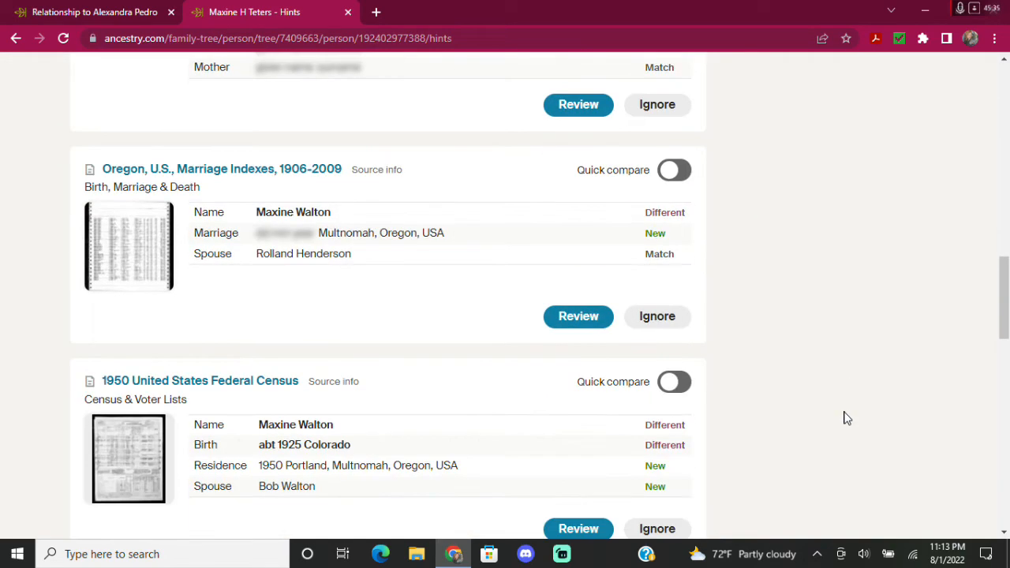
scroll(847, 418, down, 3)
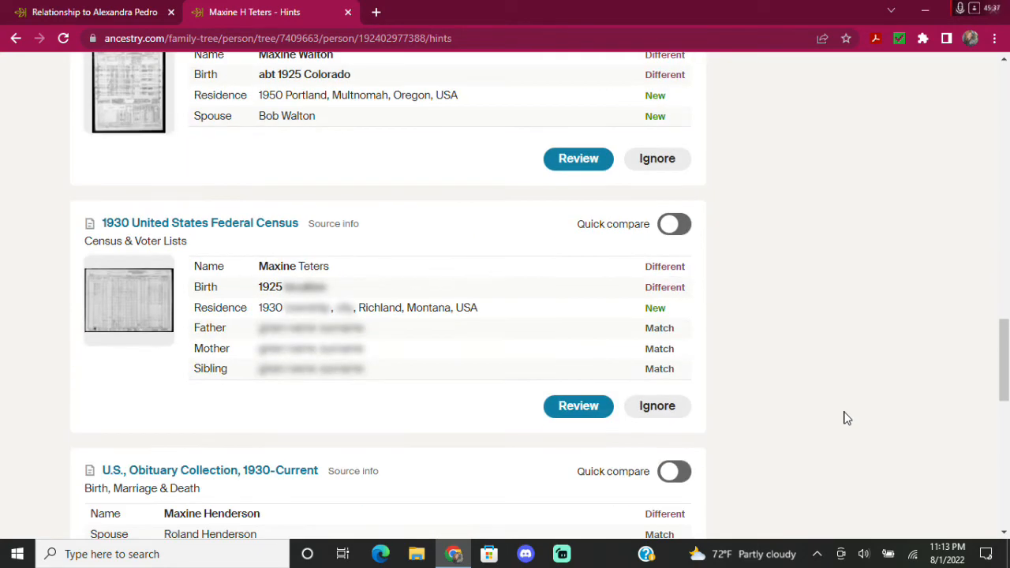
scroll(847, 418, down, 3)
scroll(847, 419, down, 3)
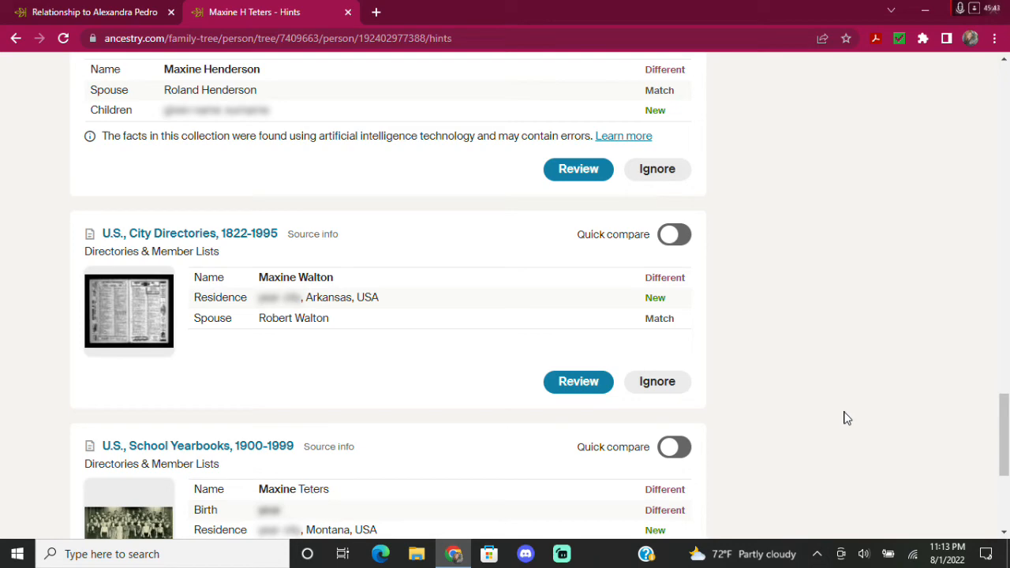
scroll(846, 418, up, 15)
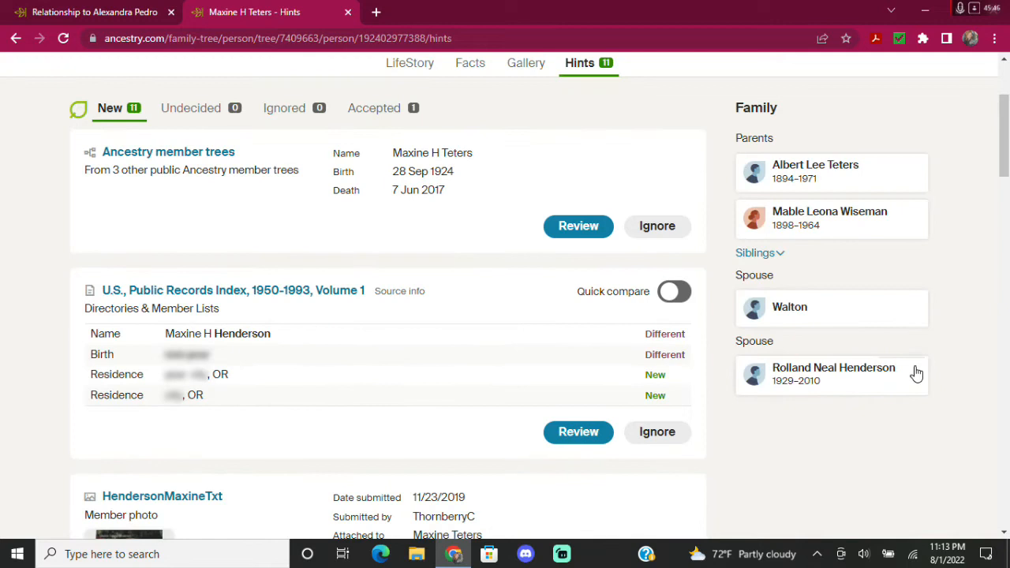
Give the newly added spouse his first name and save the update.
click(903, 303)
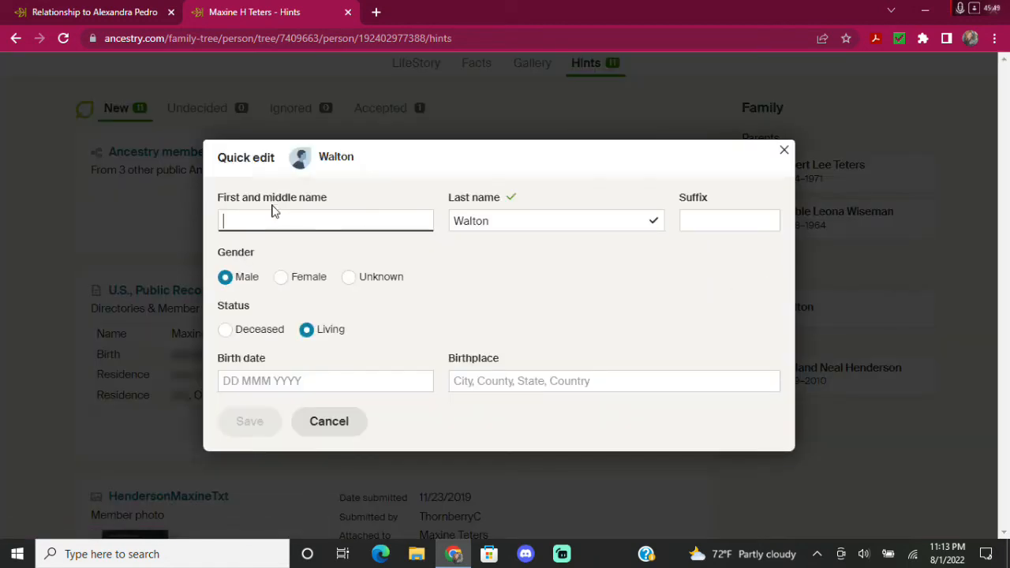
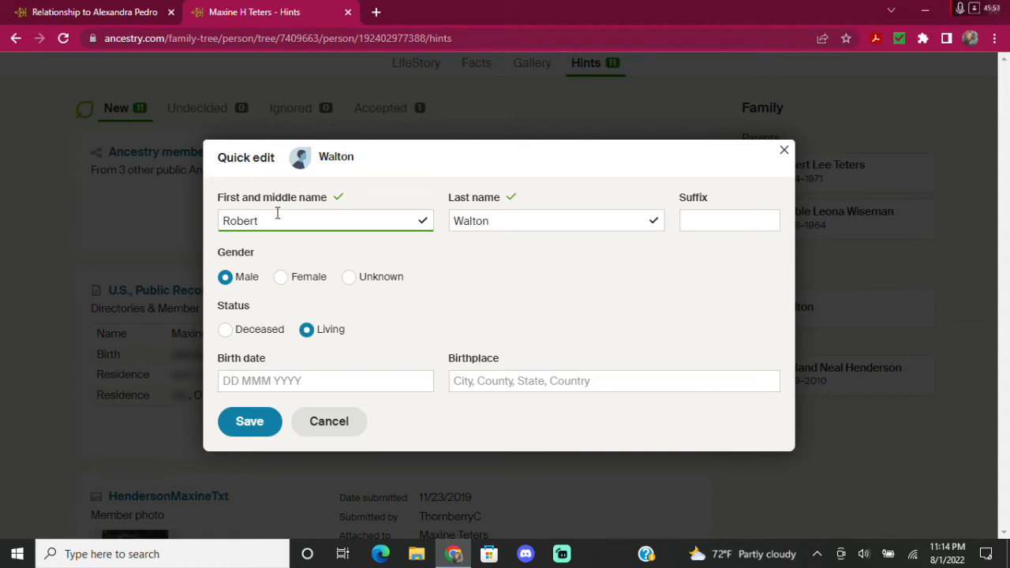
click(245, 426)
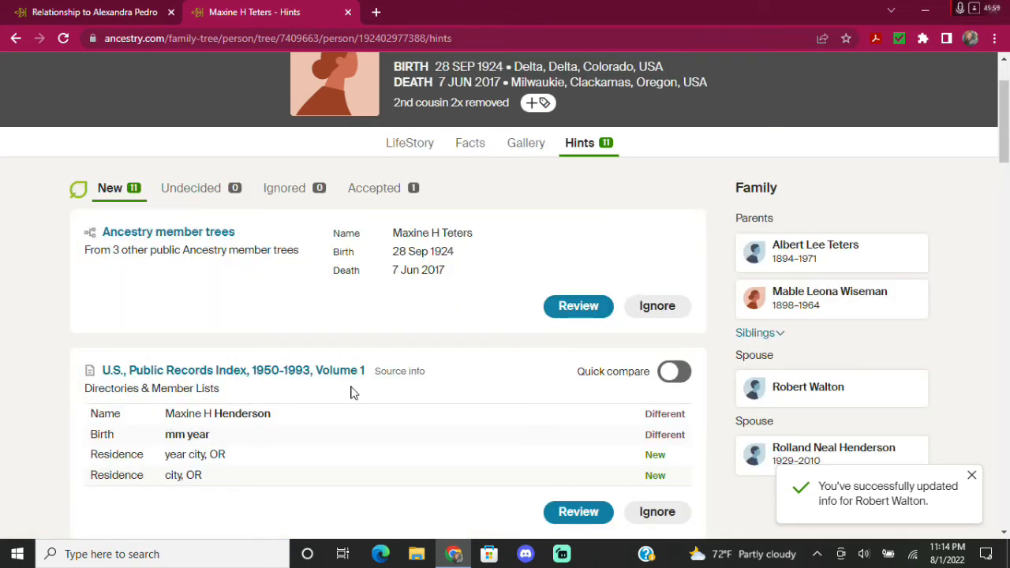
scroll(507, 394, down, 3)
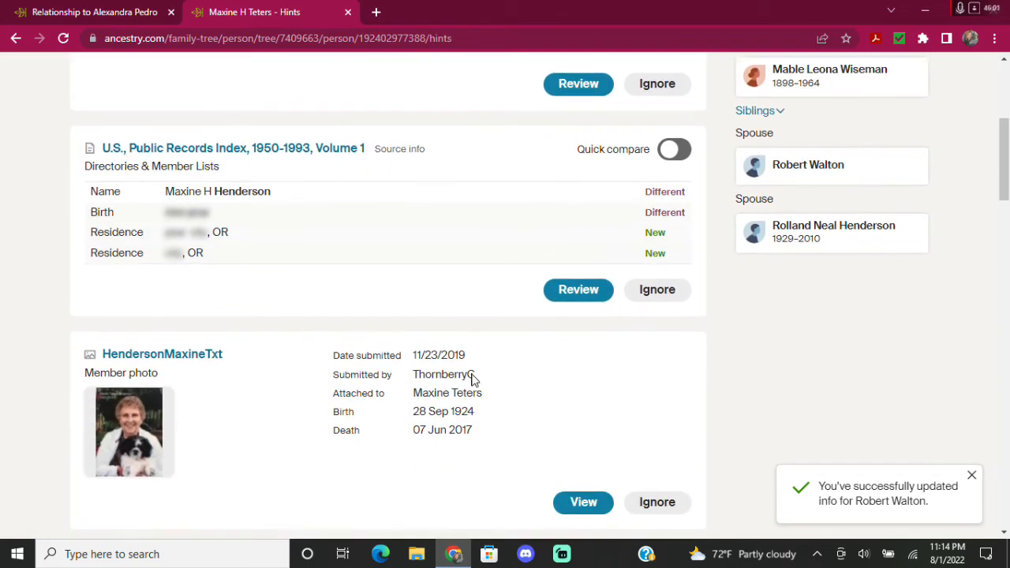
scroll(829, 270, down, 2)
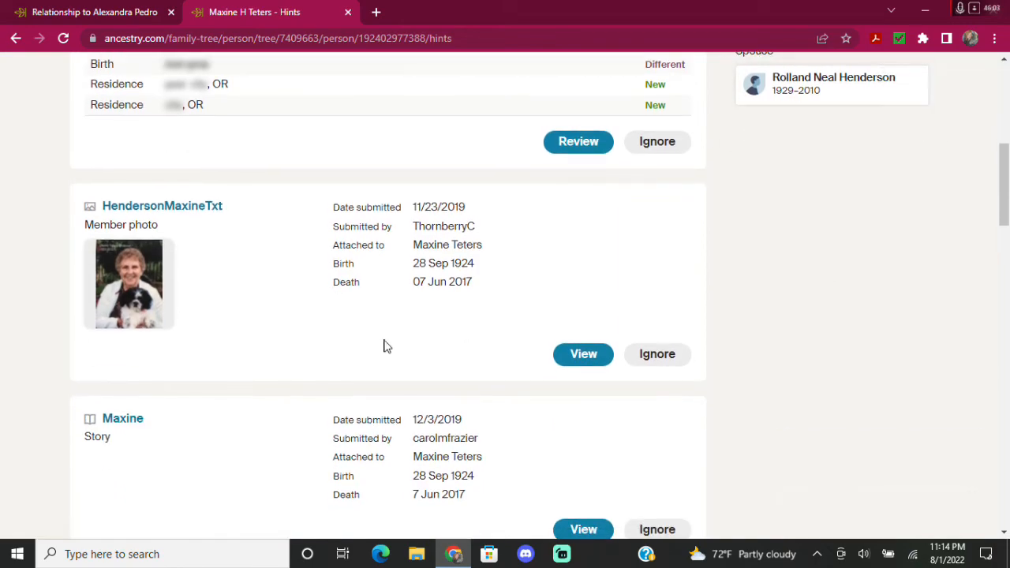
scroll(384, 346, up, 6)
scroll(189, 325, down, 5)
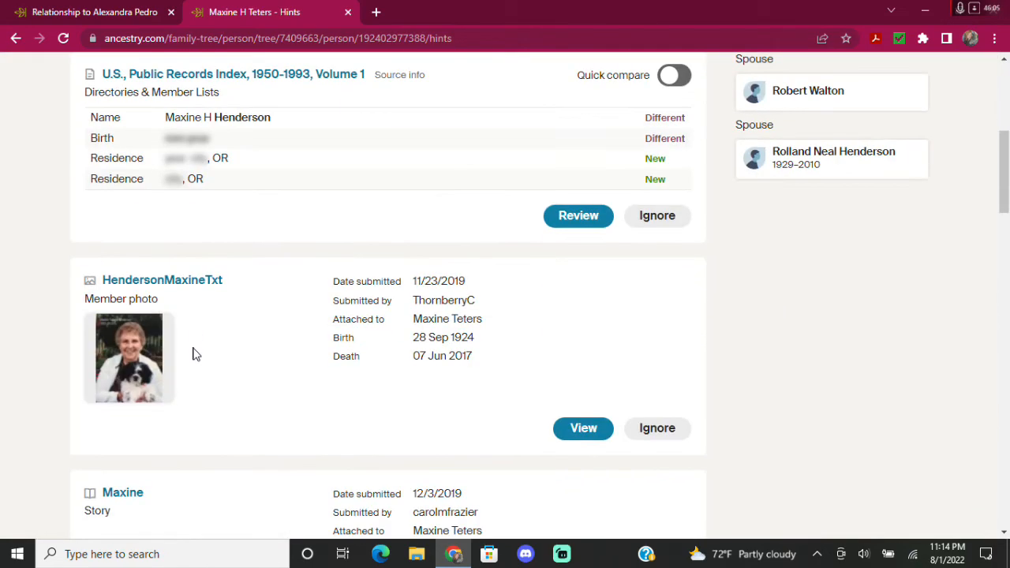
scroll(197, 355, down, 3)
scroll(205, 350, down, 3)
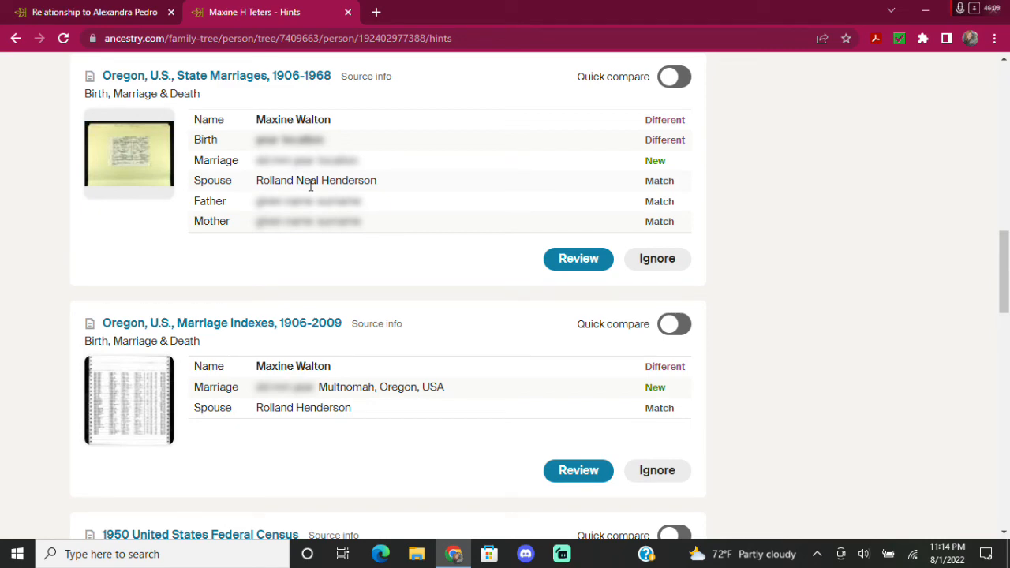
scroll(150, 272, down, 2)
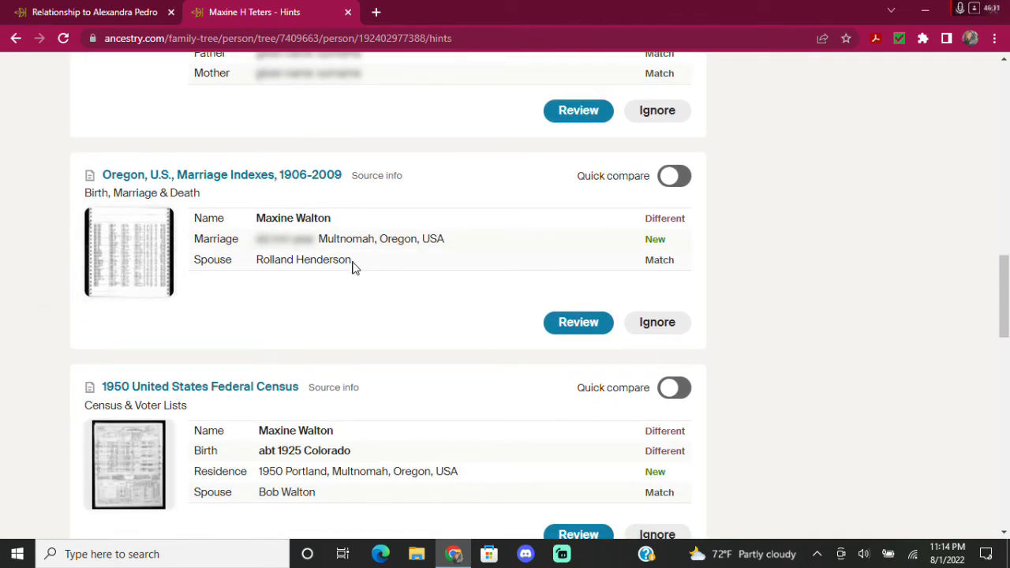
scroll(143, 322, down, 3)
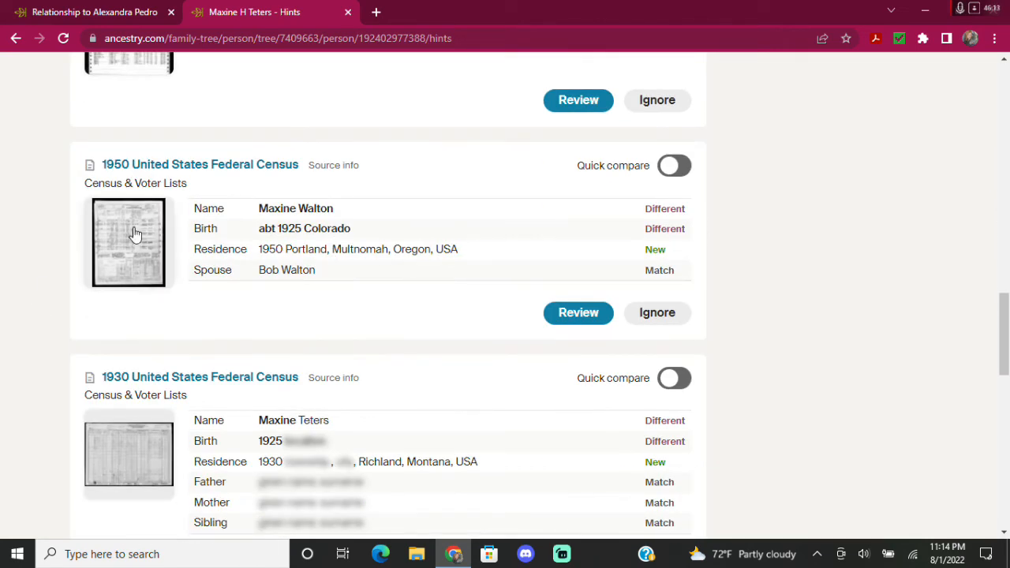
scroll(196, 295, down, 1)
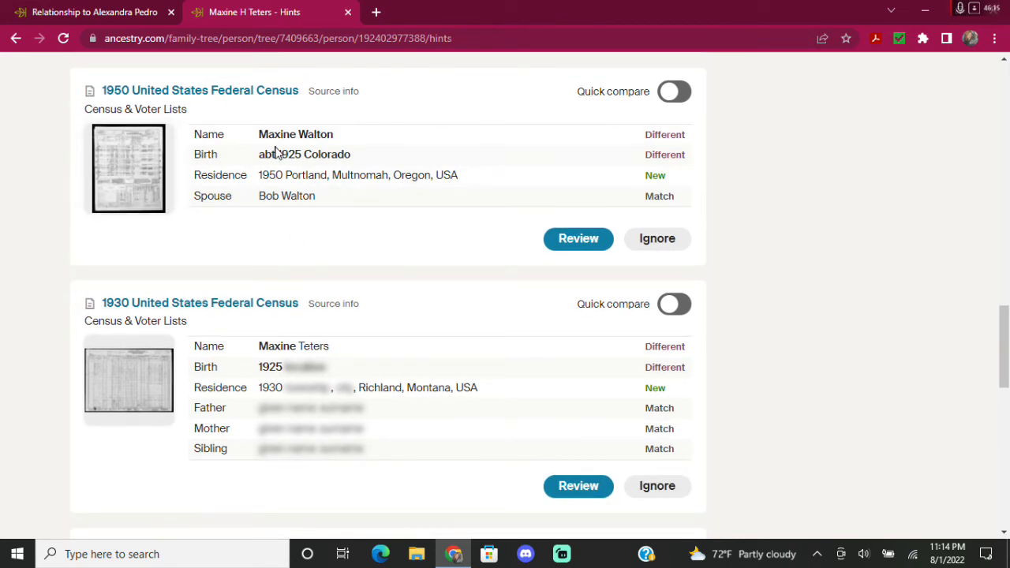
scroll(81, 261, down, 2)
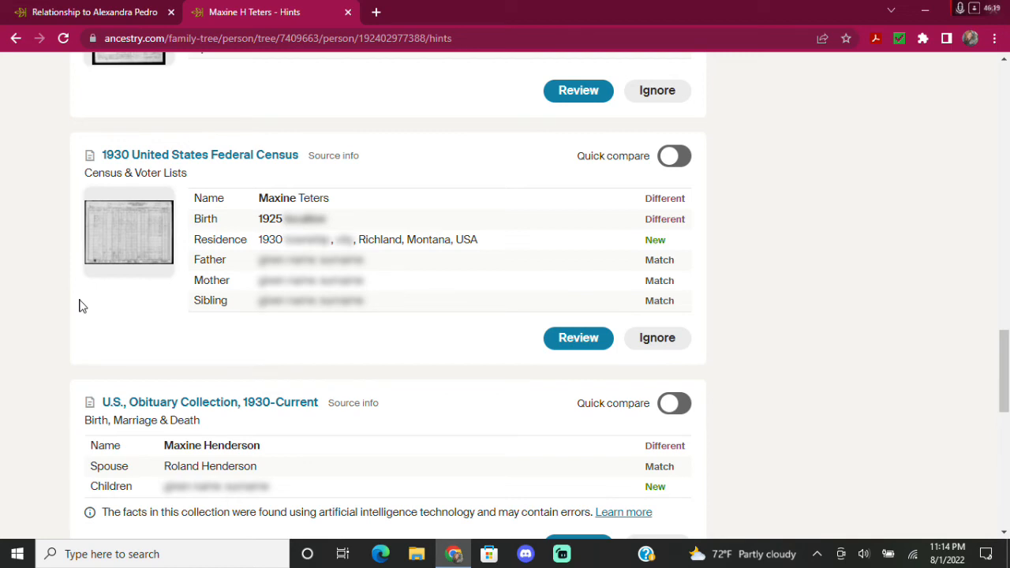
scroll(79, 306, down, 2)
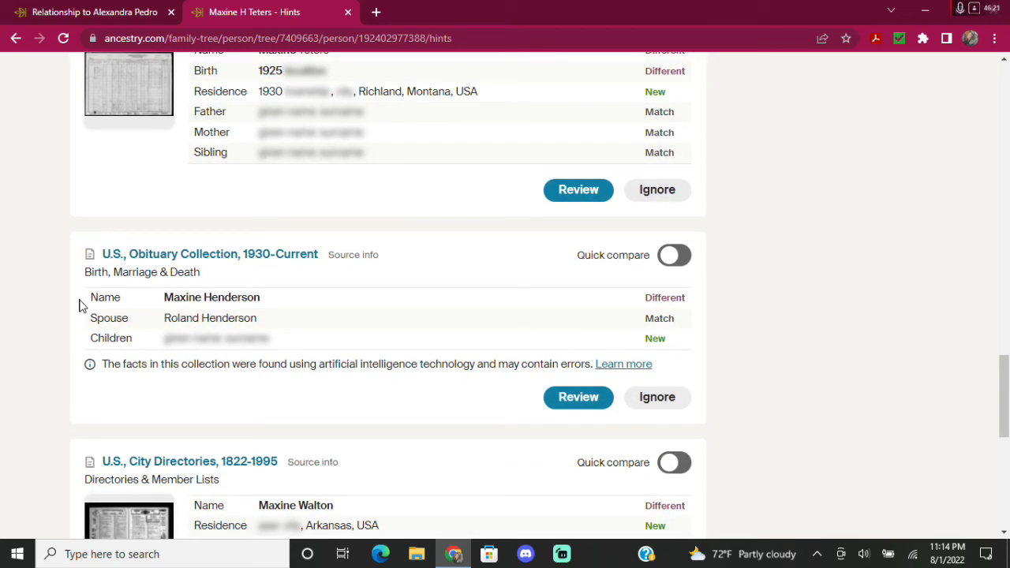
scroll(79, 306, down, 1)
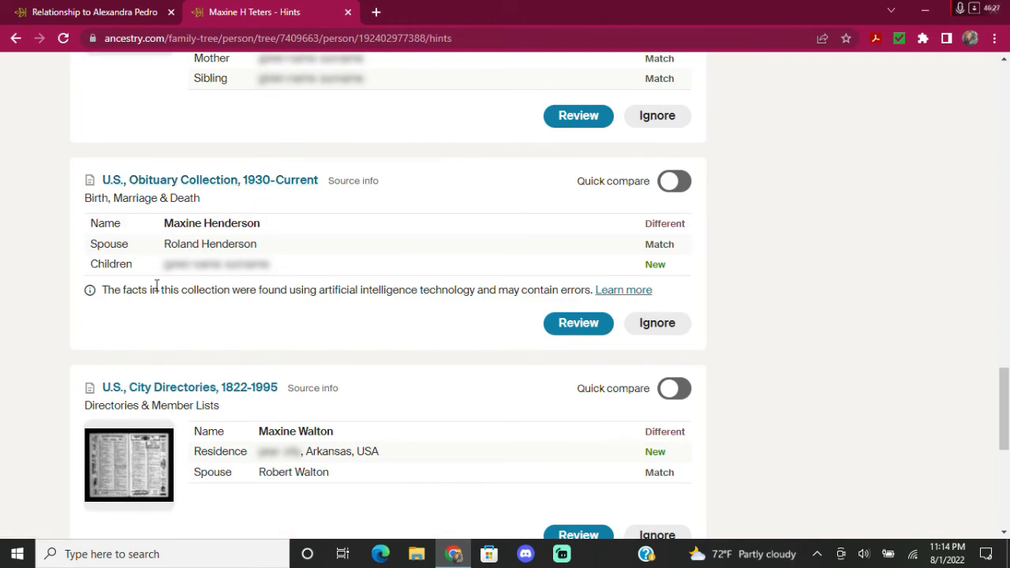
scroll(111, 306, down, 1)
scroll(110, 306, down, 3)
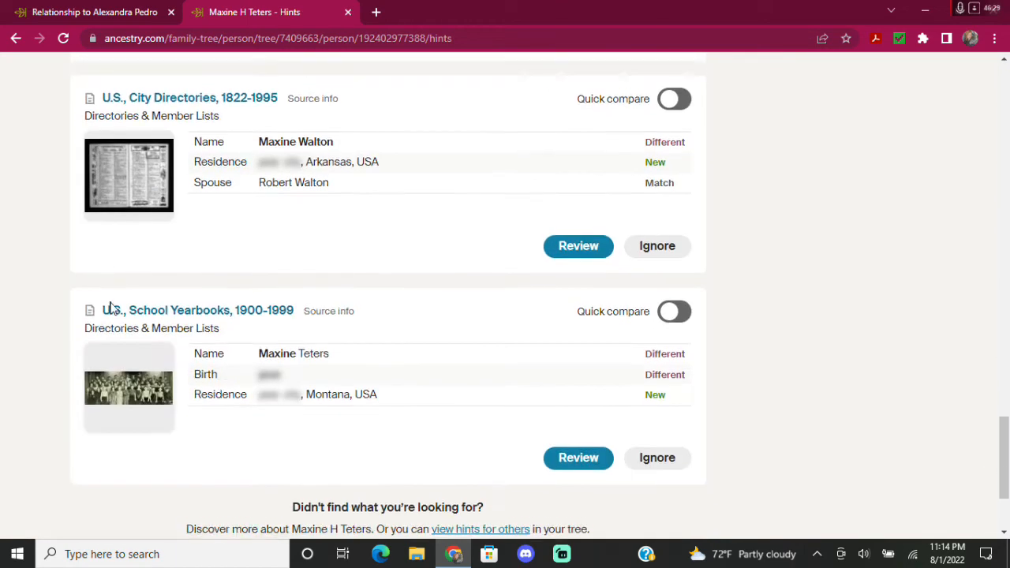
scroll(307, 426, down, 2)
scroll(915, 321, up, 20)
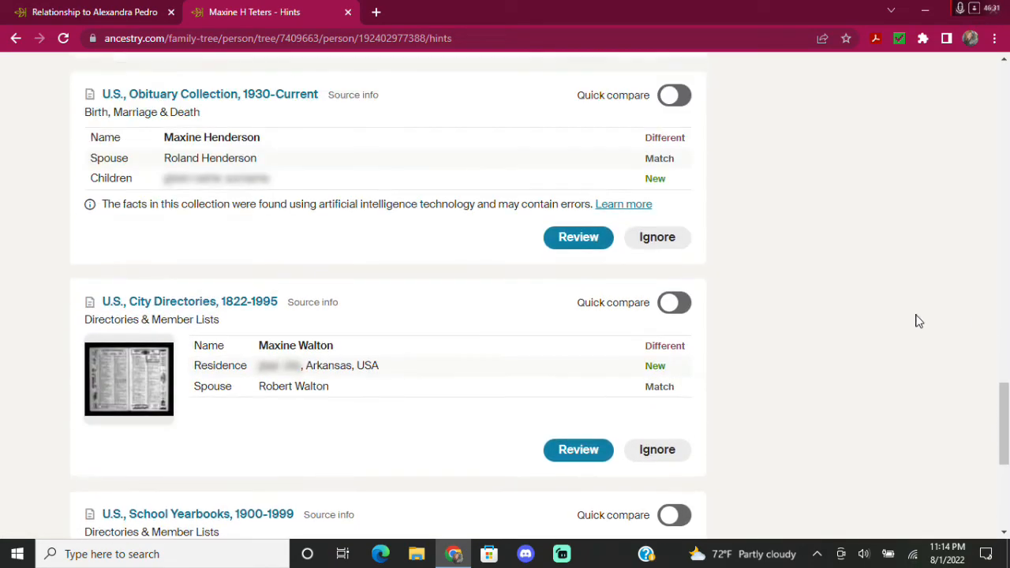
scroll(947, 409, up, 10)
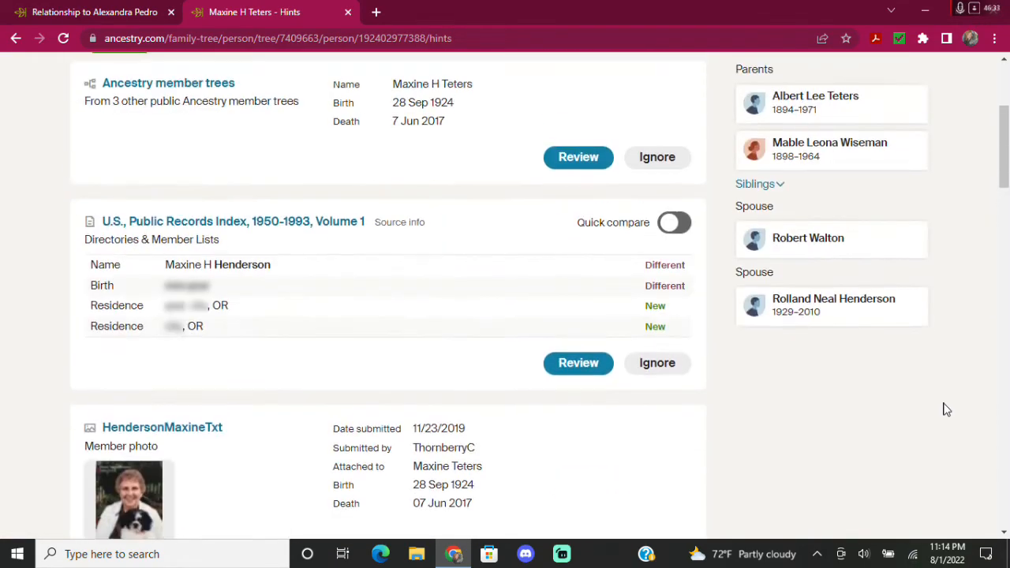
scroll(858, 394, down, 3)
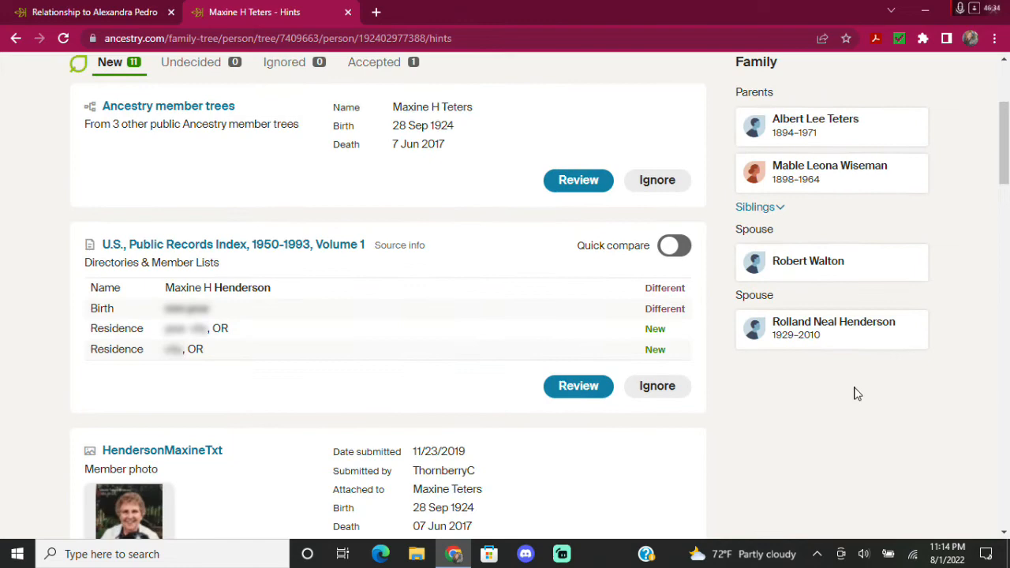
click(840, 334)
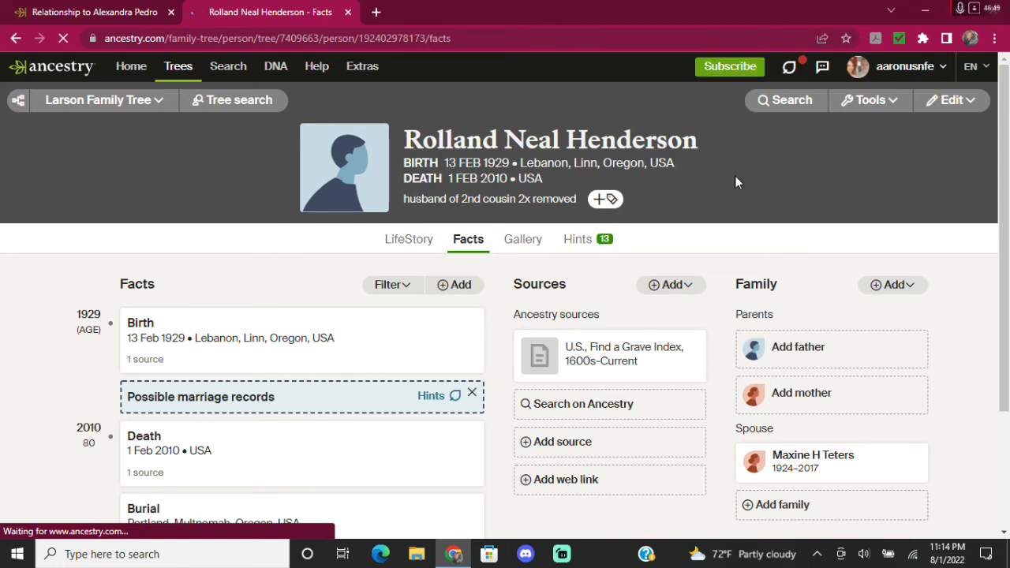
Show the other spouse's Hints page listing 13 new hints.
click(584, 242)
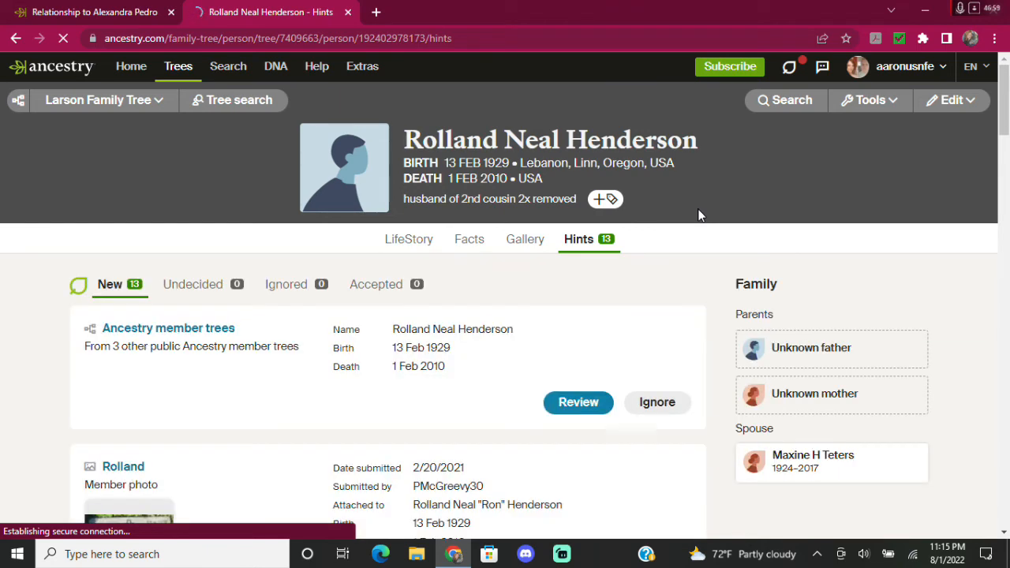
scroll(258, 386, down, 2)
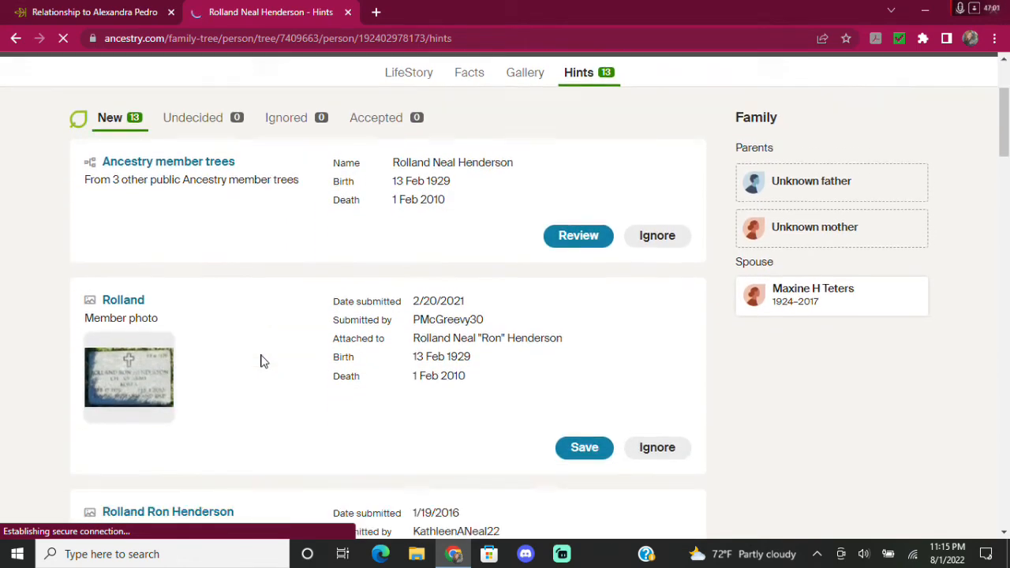
scroll(260, 361, down, 6)
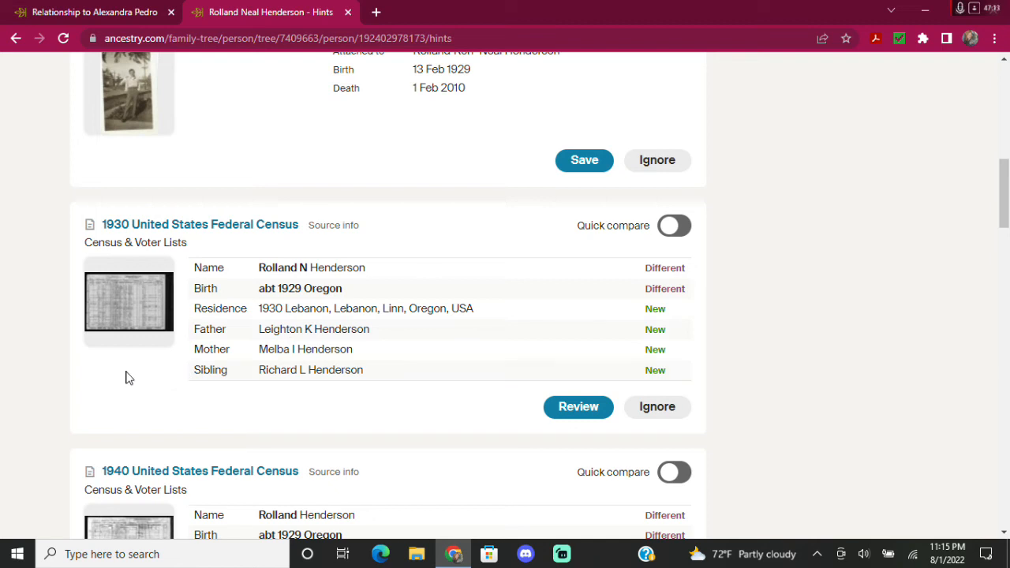
scroll(56, 332, down, 1)
scroll(71, 330, down, 2)
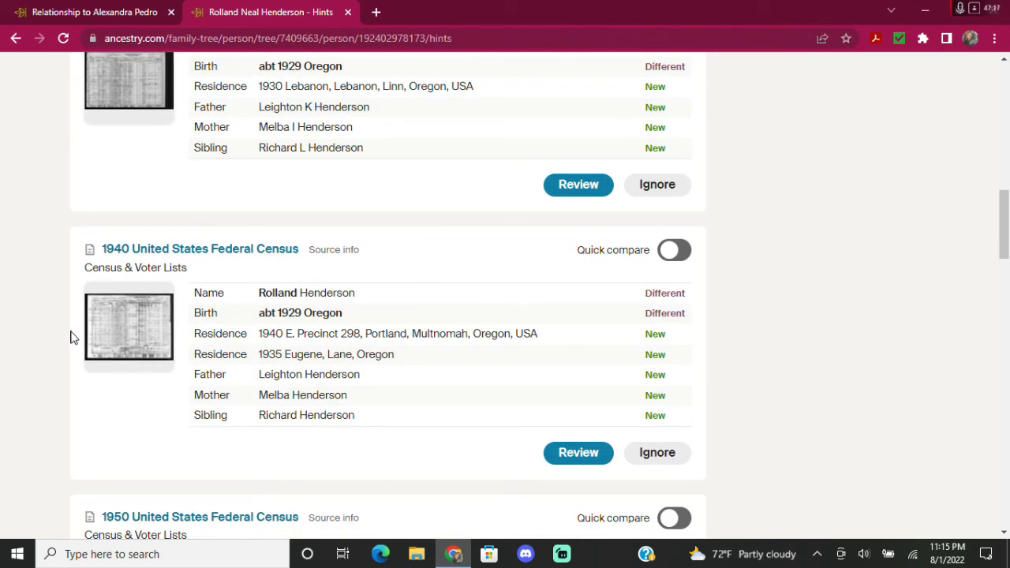
scroll(135, 396, down, 3)
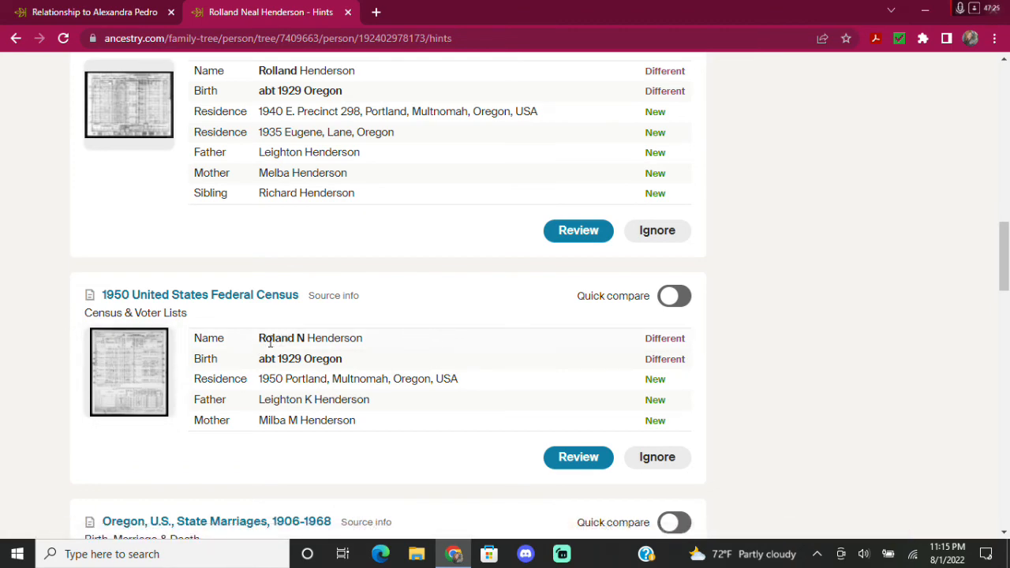
scroll(116, 374, down, 2)
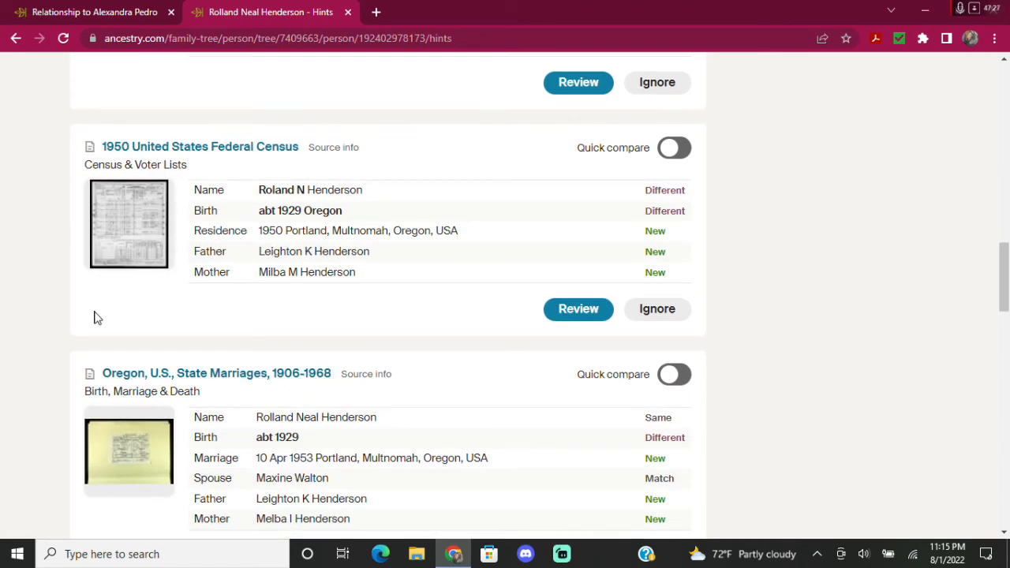
scroll(95, 316, down, 1)
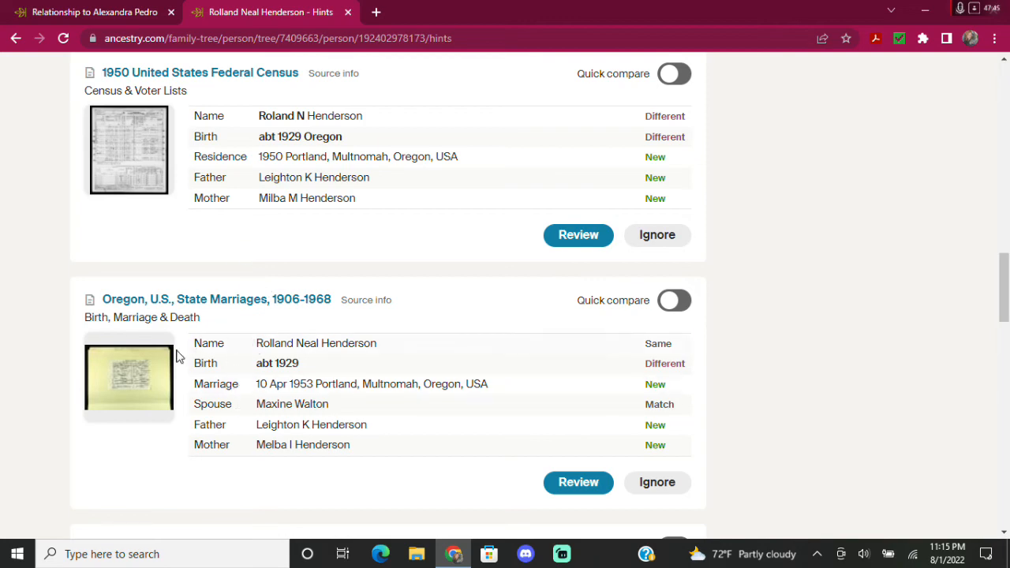
scroll(69, 452, down, 3)
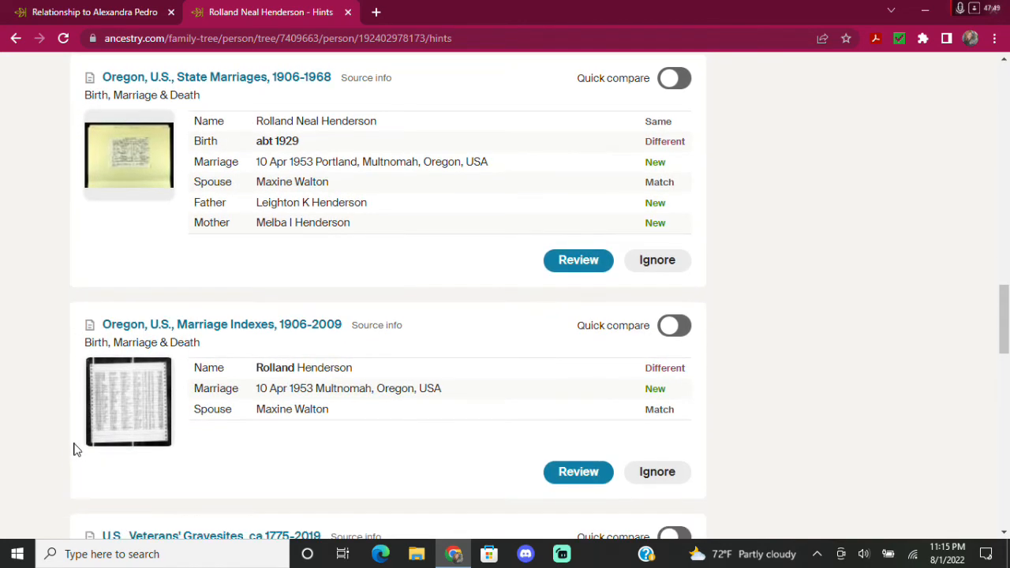
scroll(74, 450, down, 2)
scroll(74, 449, down, 2)
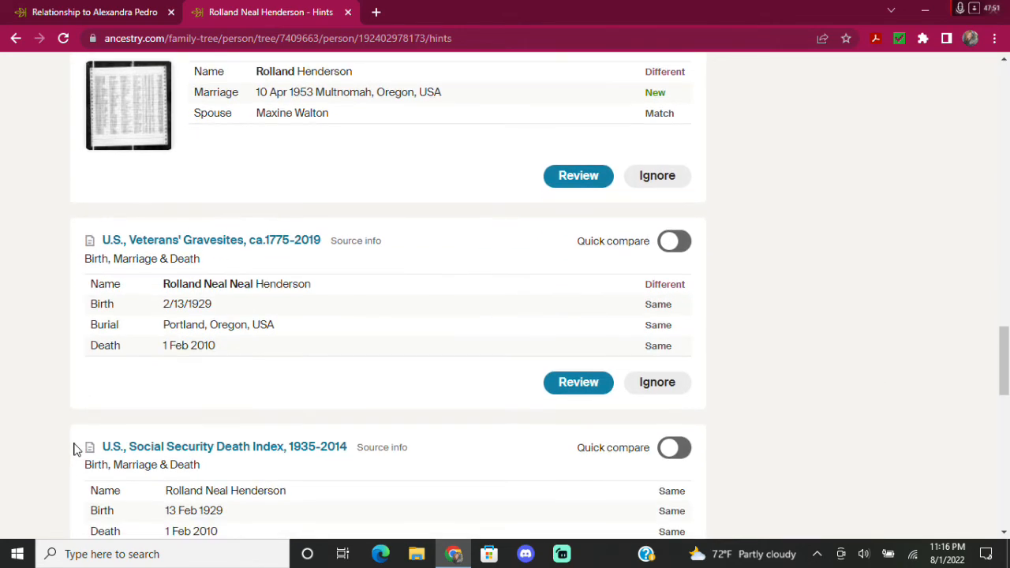
scroll(73, 450, down, 2)
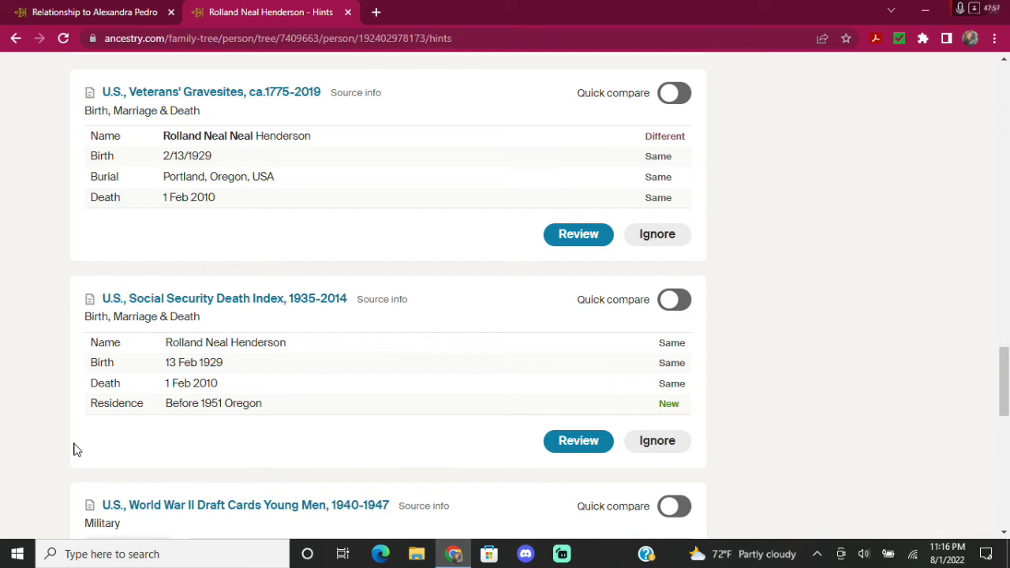
scroll(73, 450, down, 3)
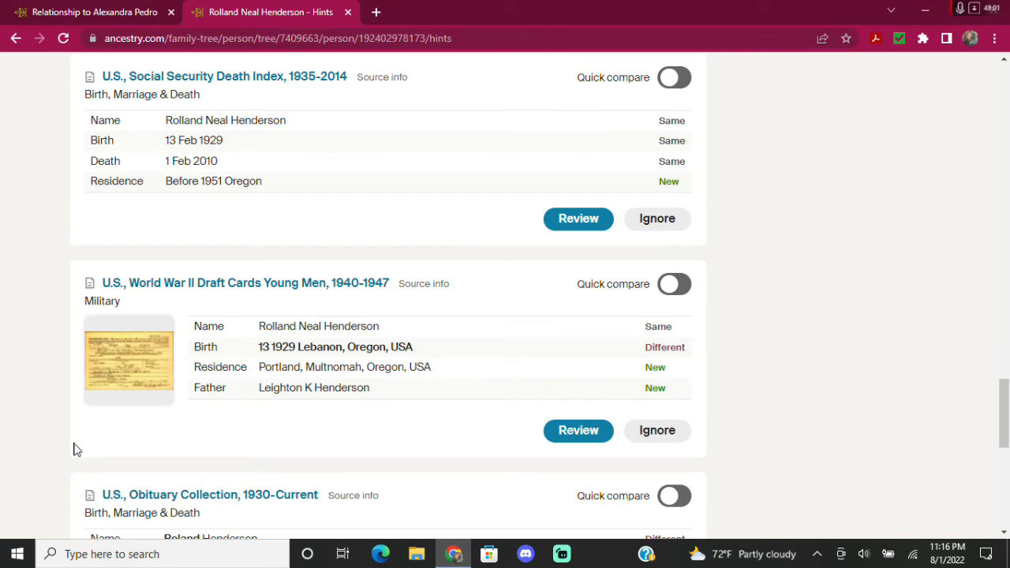
scroll(74, 450, down, 3)
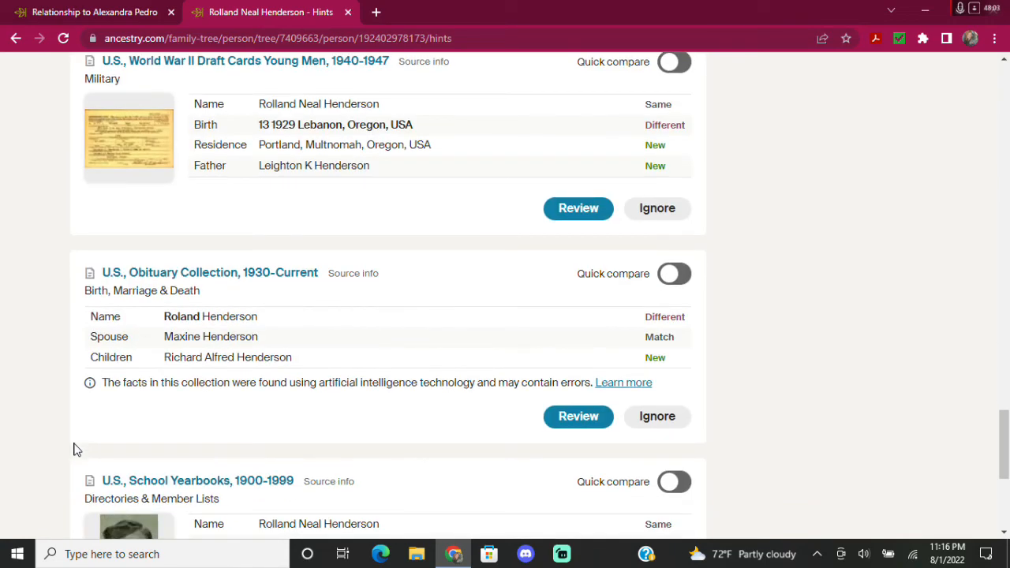
scroll(73, 450, down, 2)
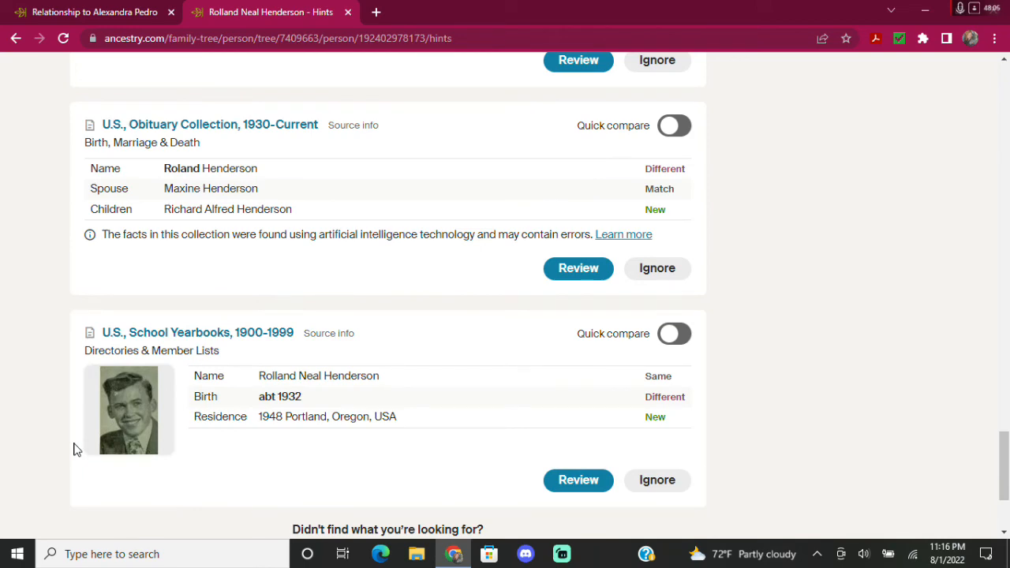
scroll(73, 449, down, 3)
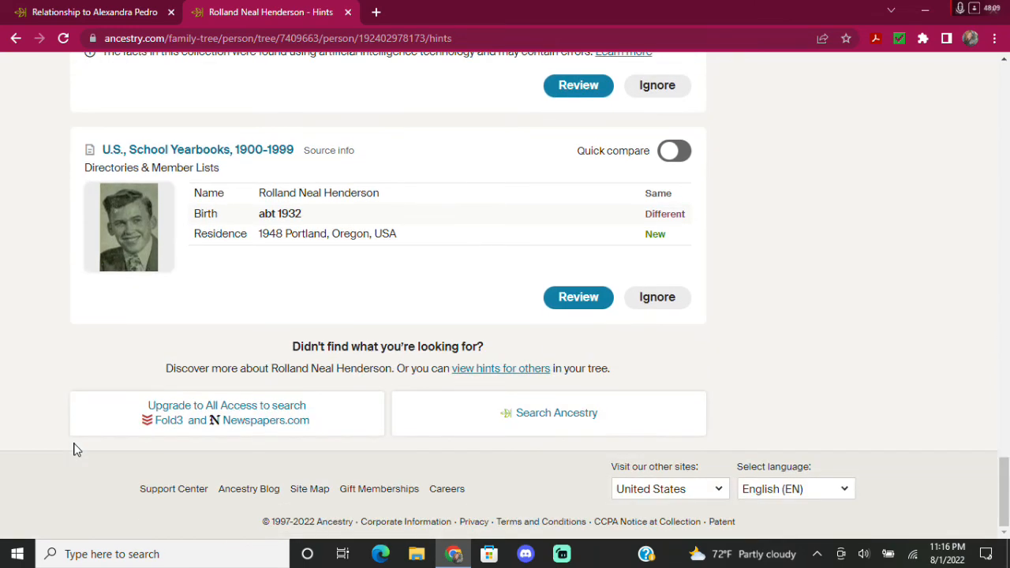
scroll(999, 343, up, 7)
scroll(1006, 428, up, 20)
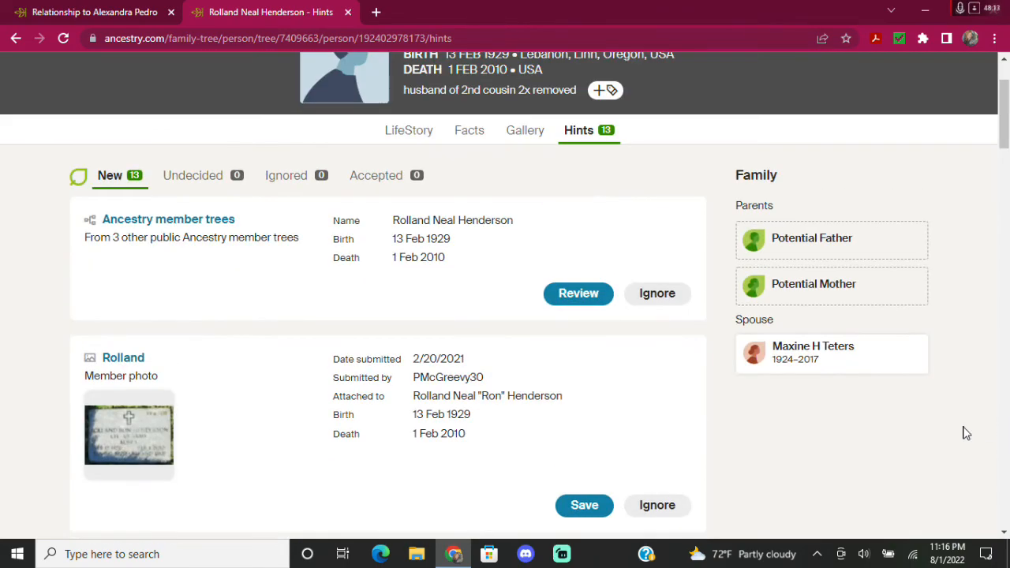
scroll(917, 432, up, 2)
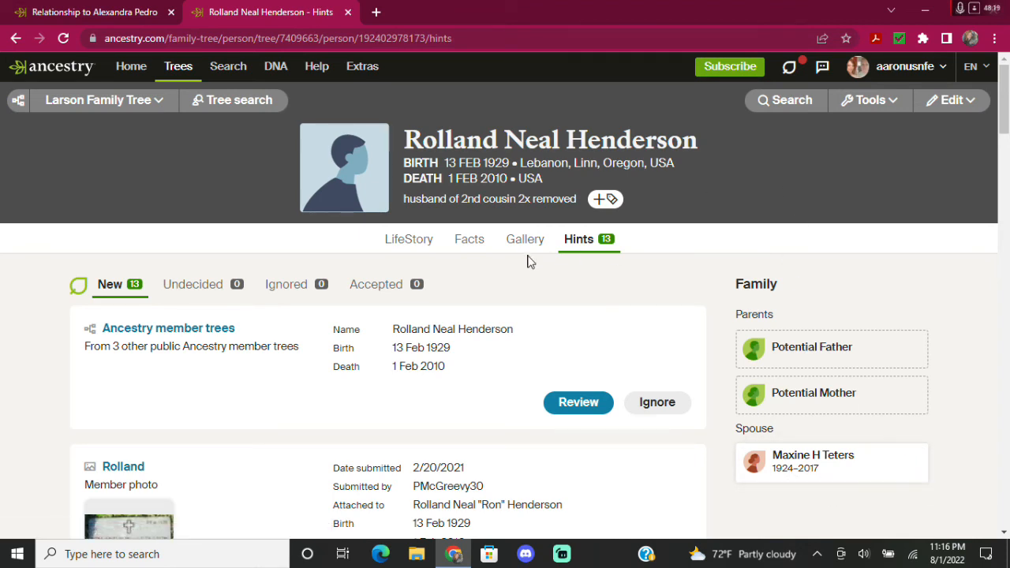
Return to the relative's Facts page and bring up the Add family member menu.
click(827, 470)
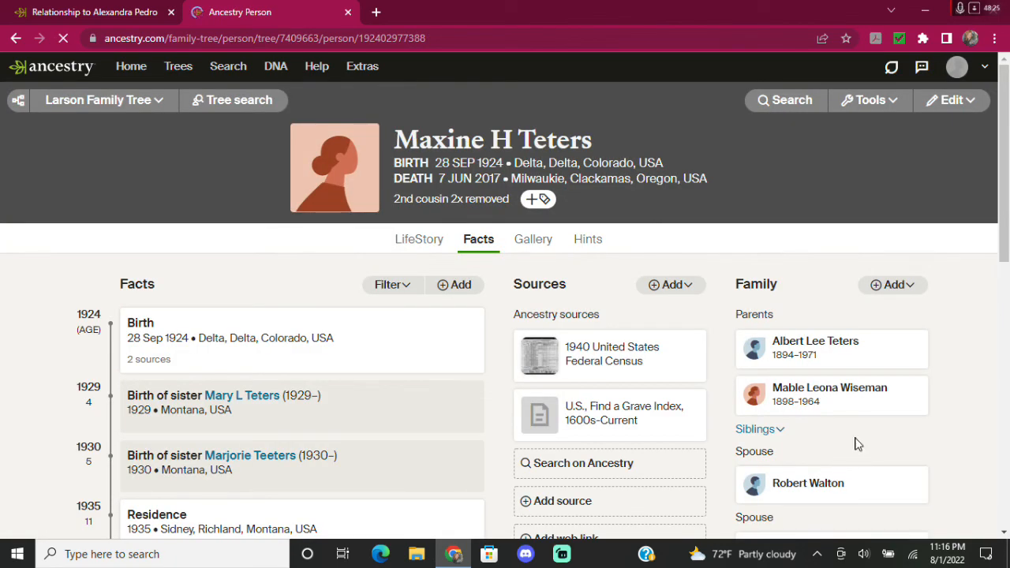
scroll(853, 442, down, 2)
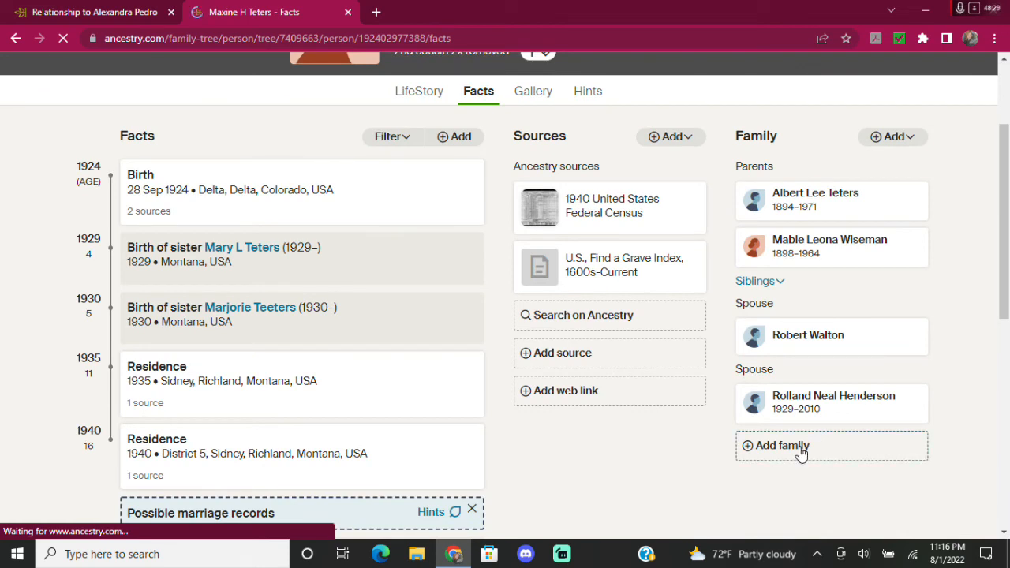
click(801, 451)
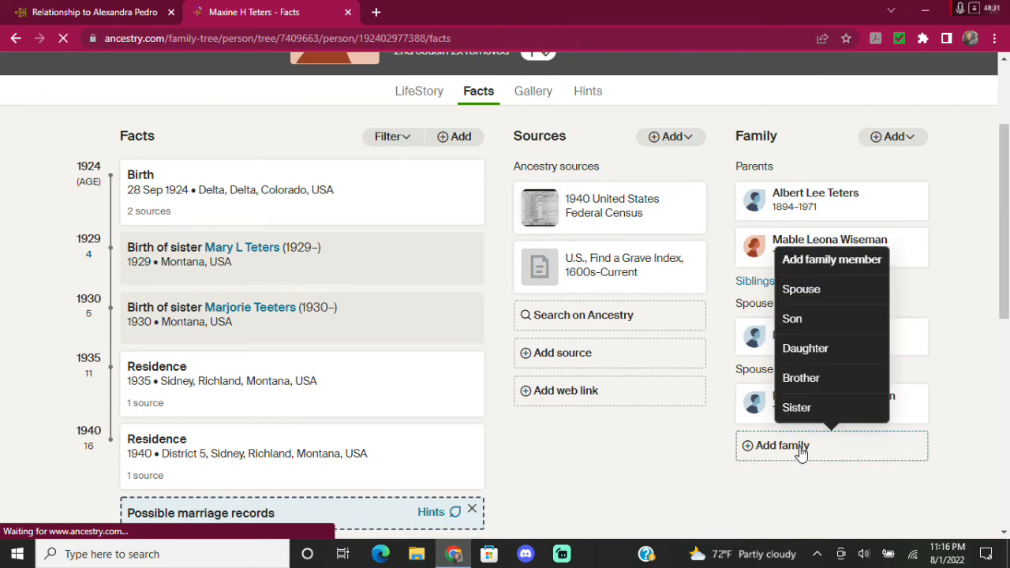
Add a living daughter with the selected couple as her parents and save her to the tree.
click(811, 353)
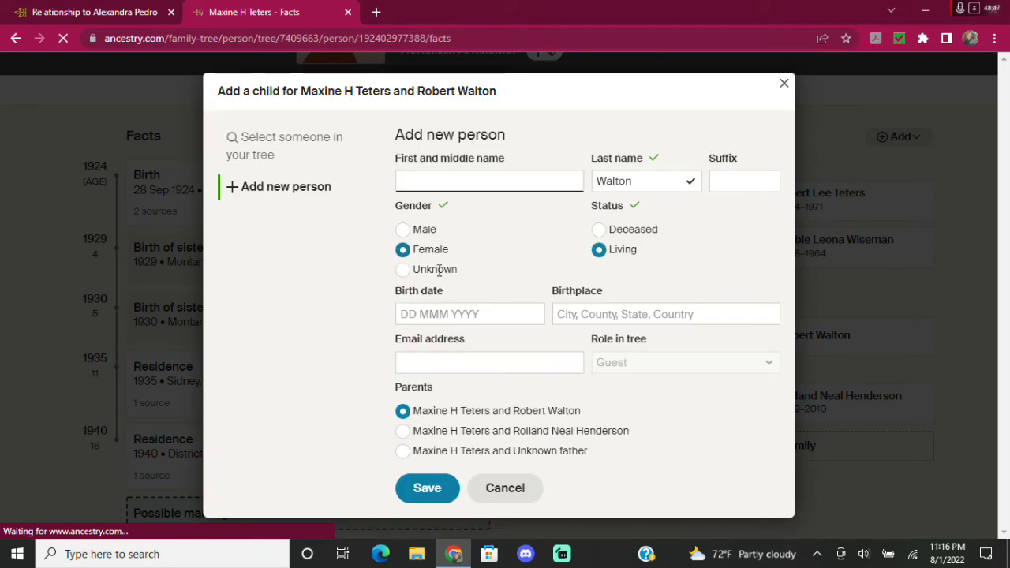
click(402, 432)
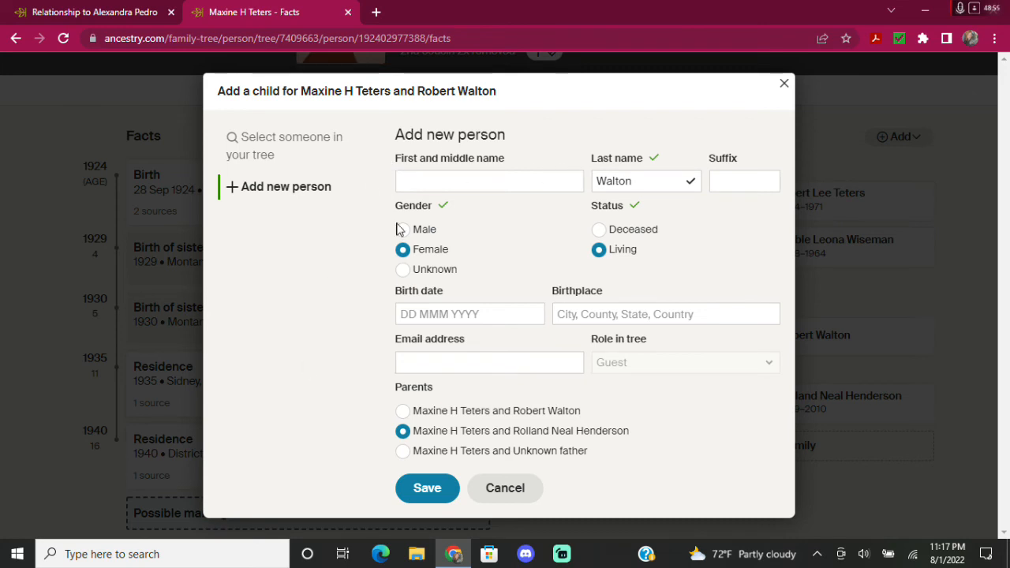
click(429, 490)
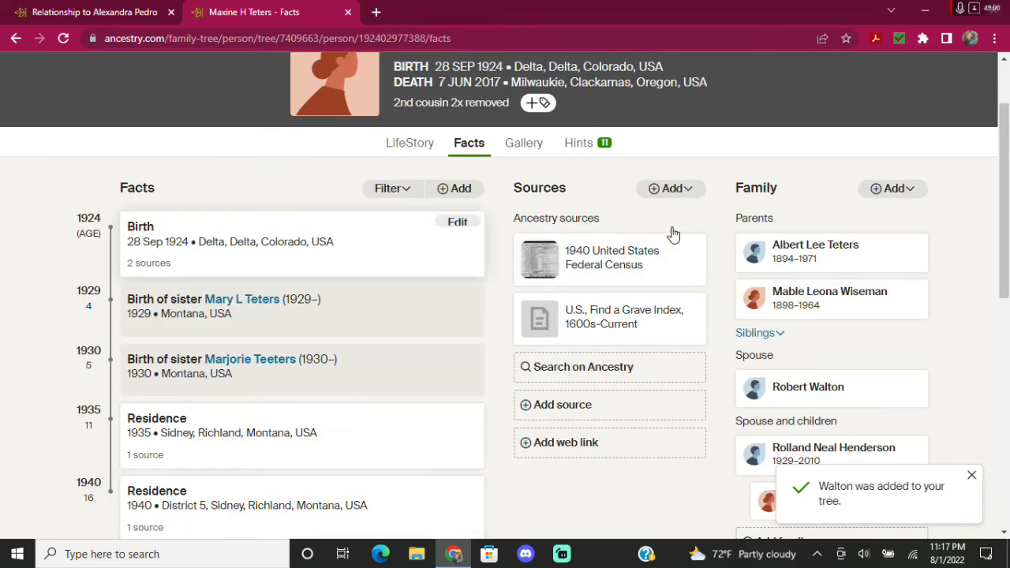
click(23, 9)
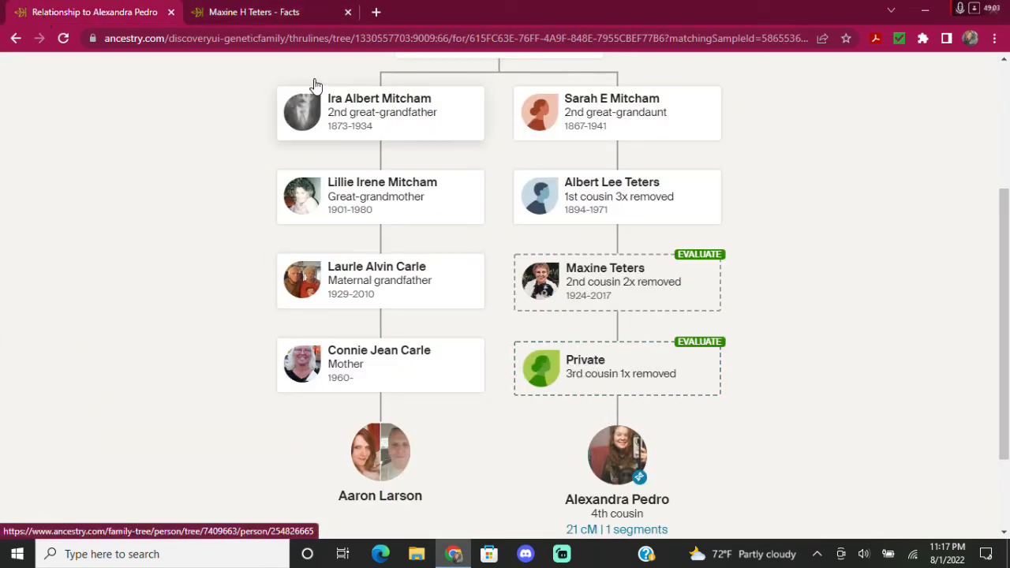
Open the new daughter's Facts page, checking her ThruLines relationship view along the way.
click(275, 12)
scroll(482, 261, down, 2)
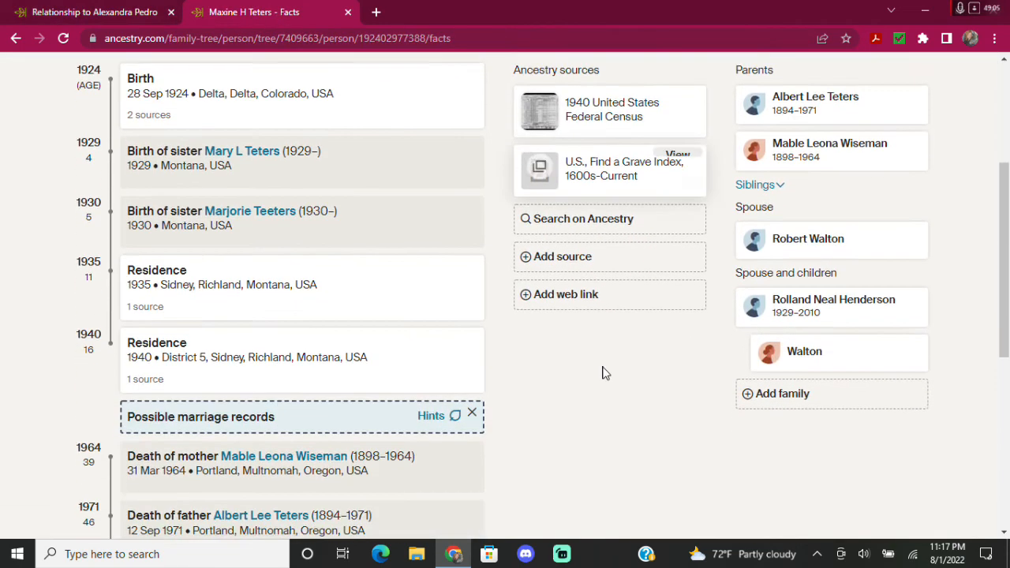
click(841, 355)
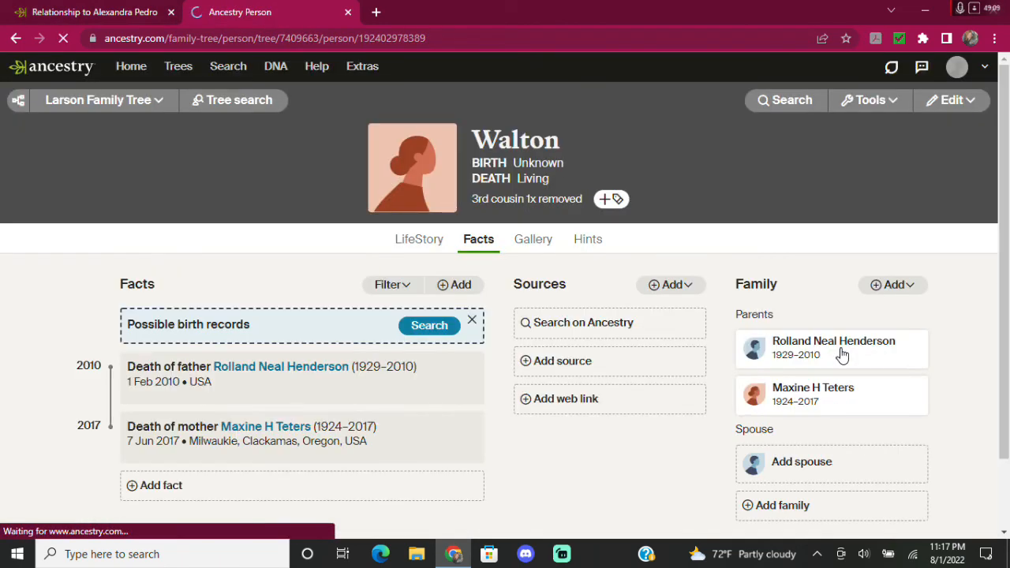
click(113, 13)
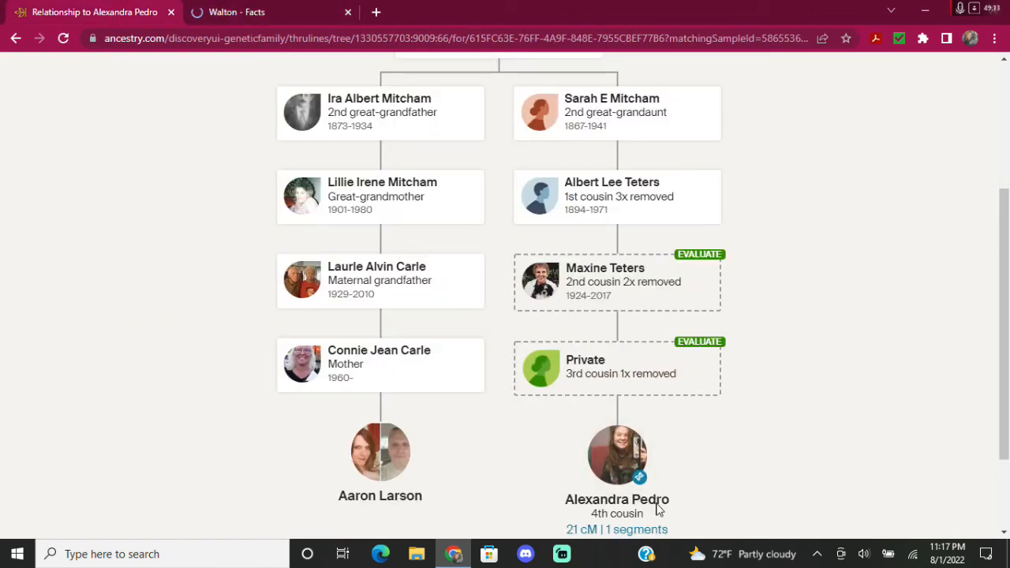
click(271, 14)
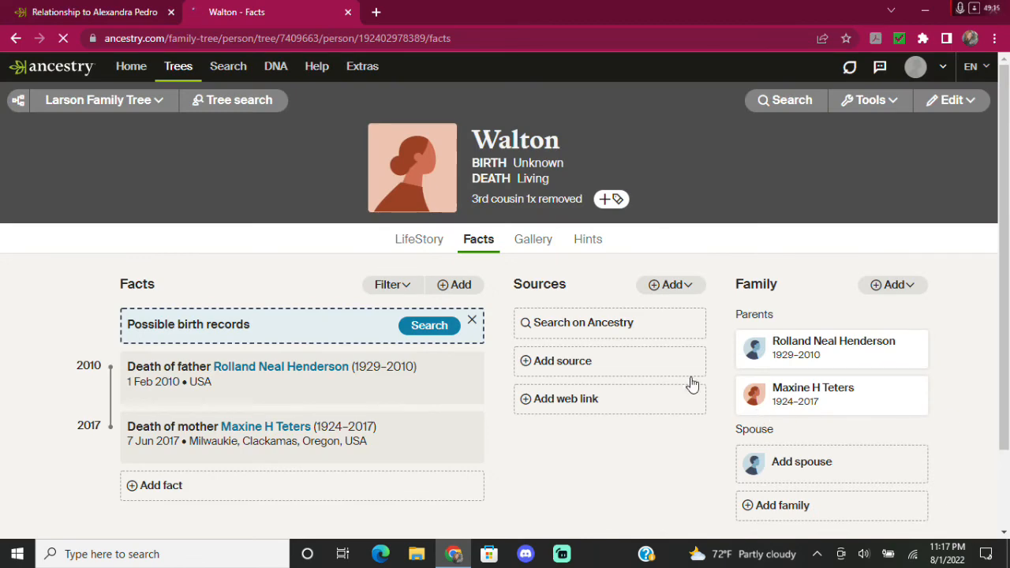
scroll(724, 175, down, 2)
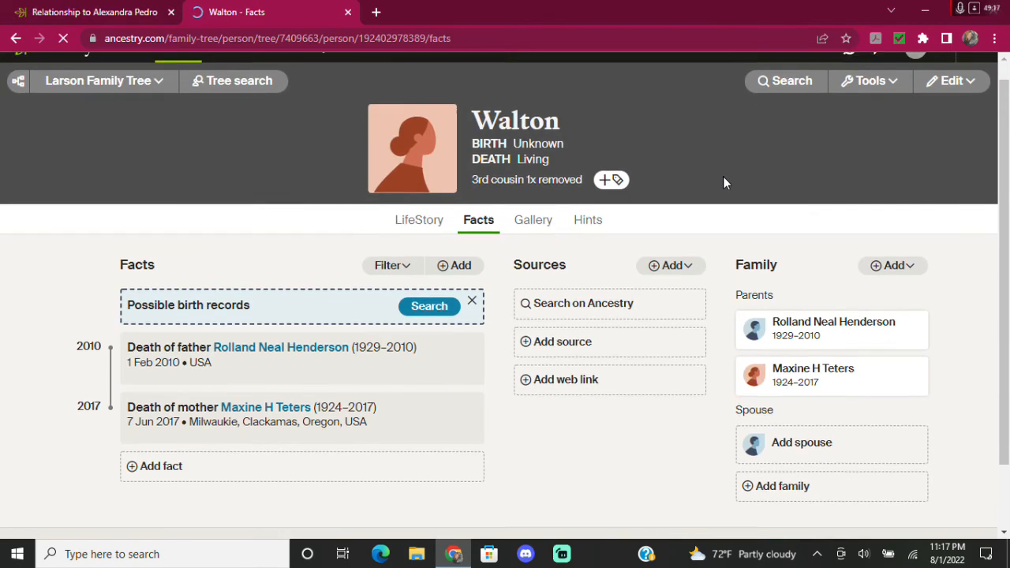
scroll(726, 183, up, 1)
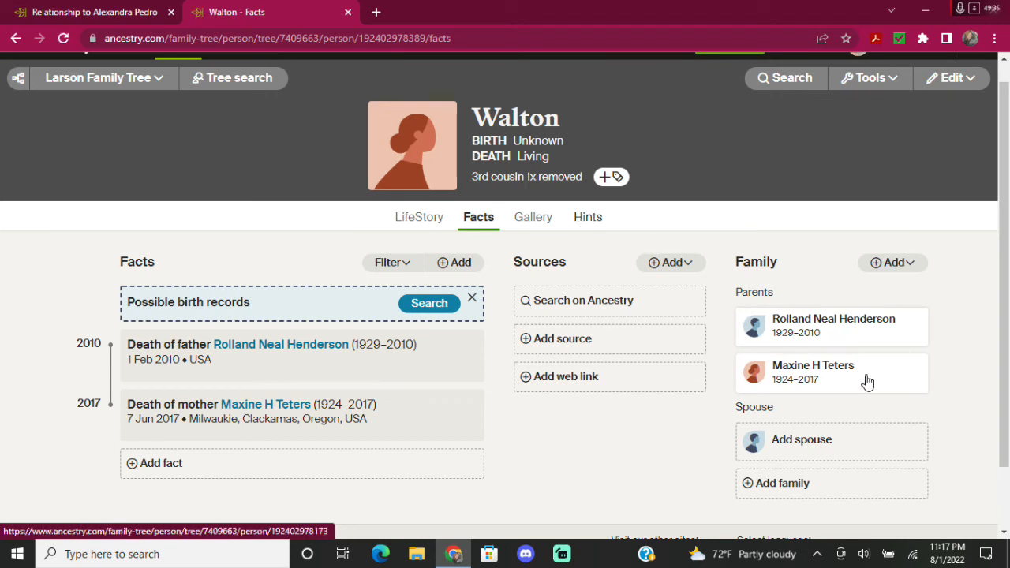
Add a living male spouse with only a last name to the daughter and save him.
click(803, 439)
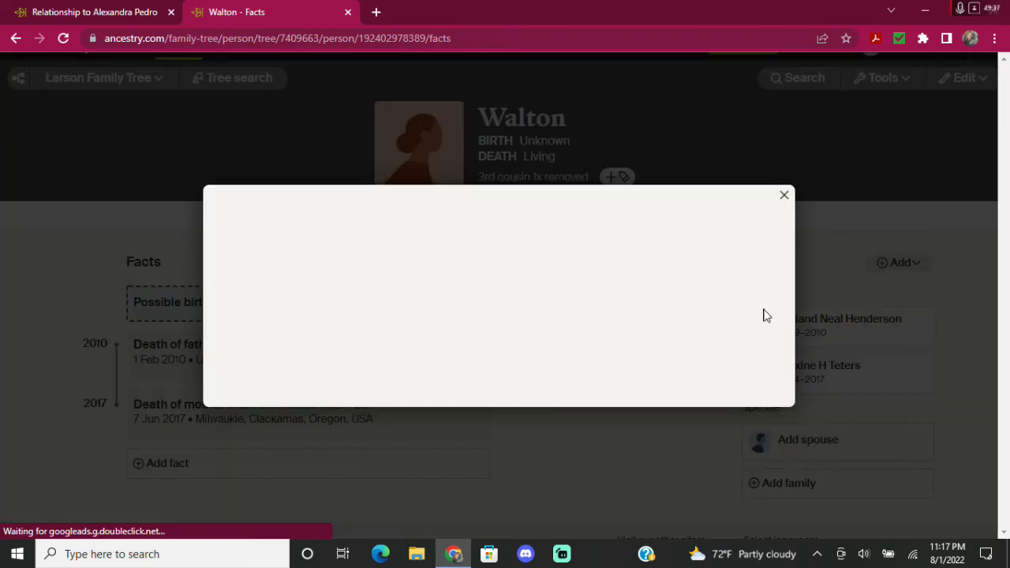
click(653, 202)
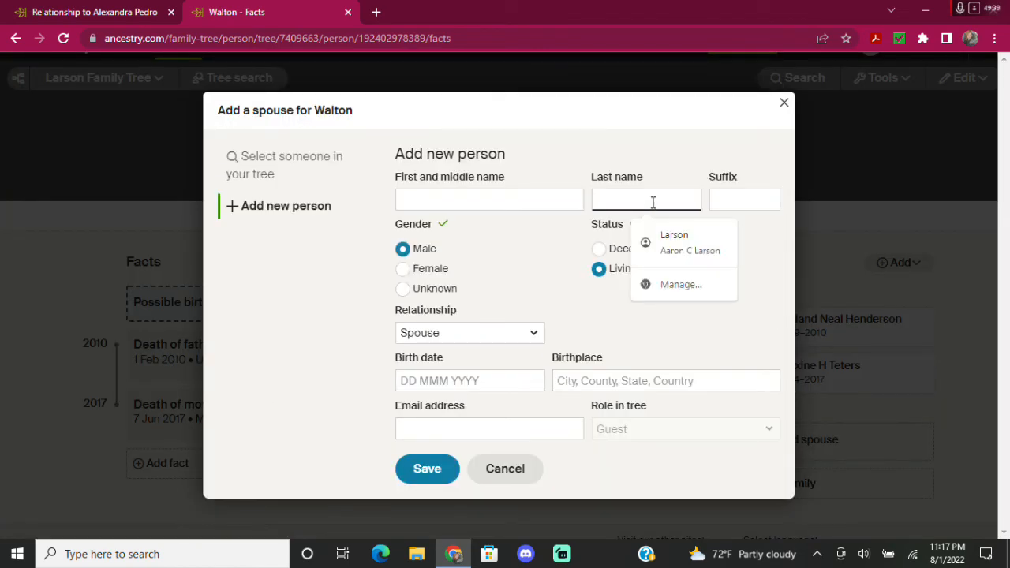
text(Pedr)
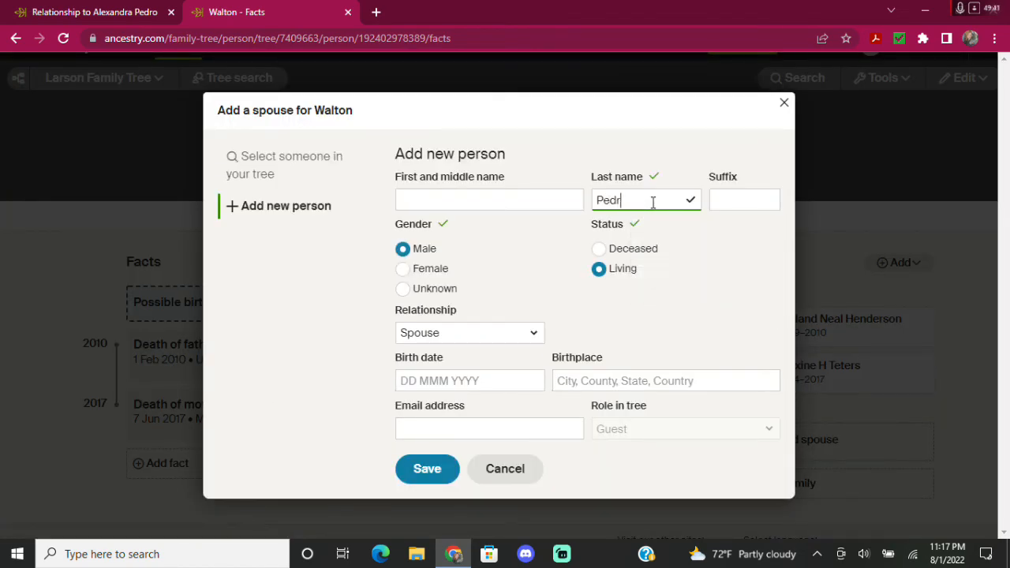
text(o)
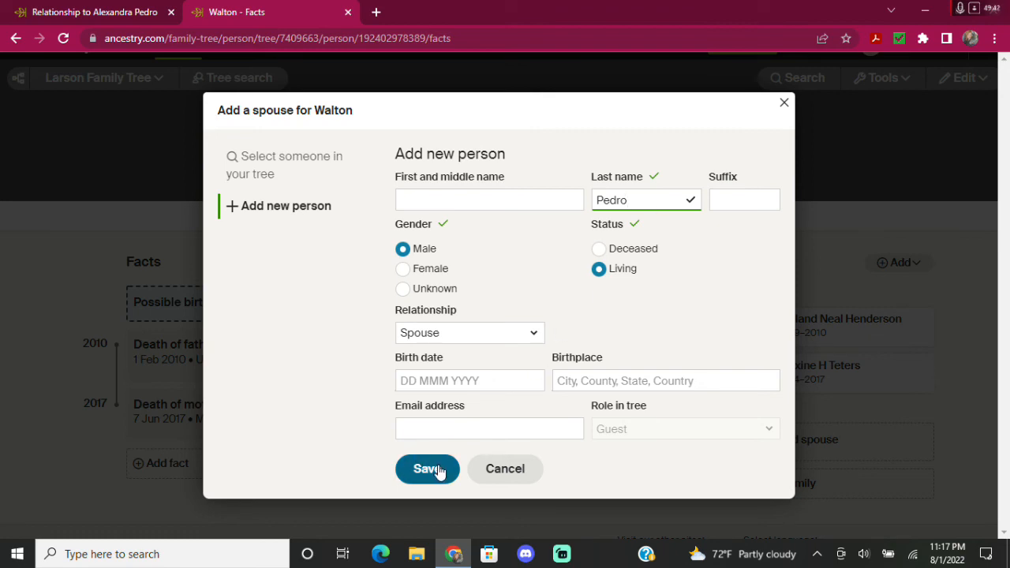
click(437, 470)
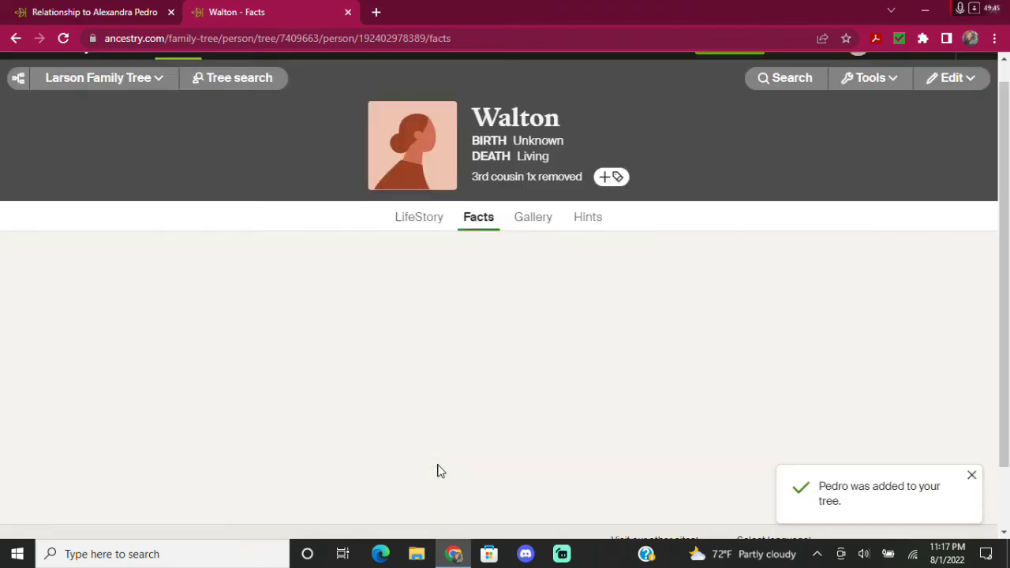
scroll(701, 368, down, 2)
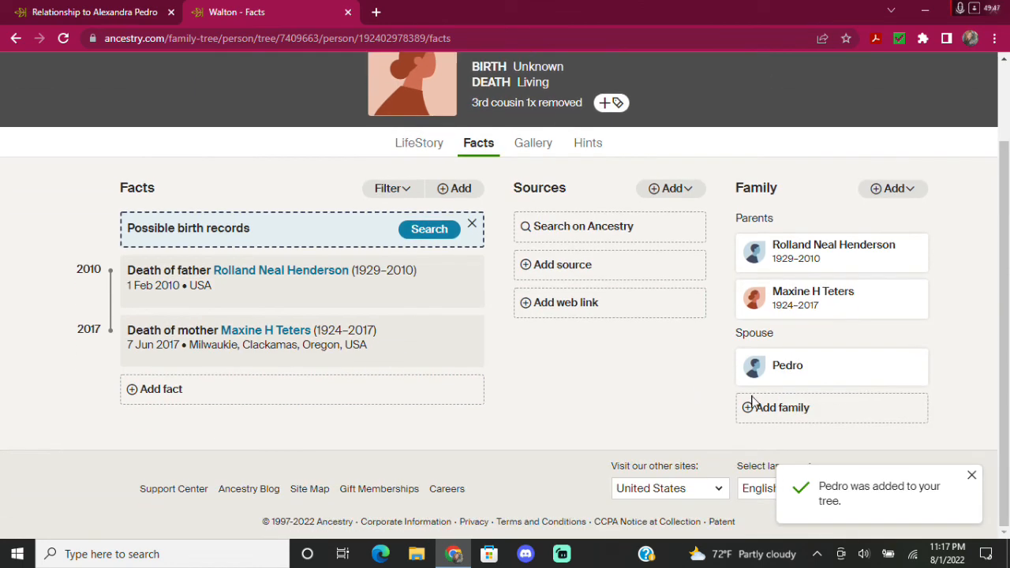
Add a daughter to the couple, entering her first and last name, and save her to the tree.
click(818, 409)
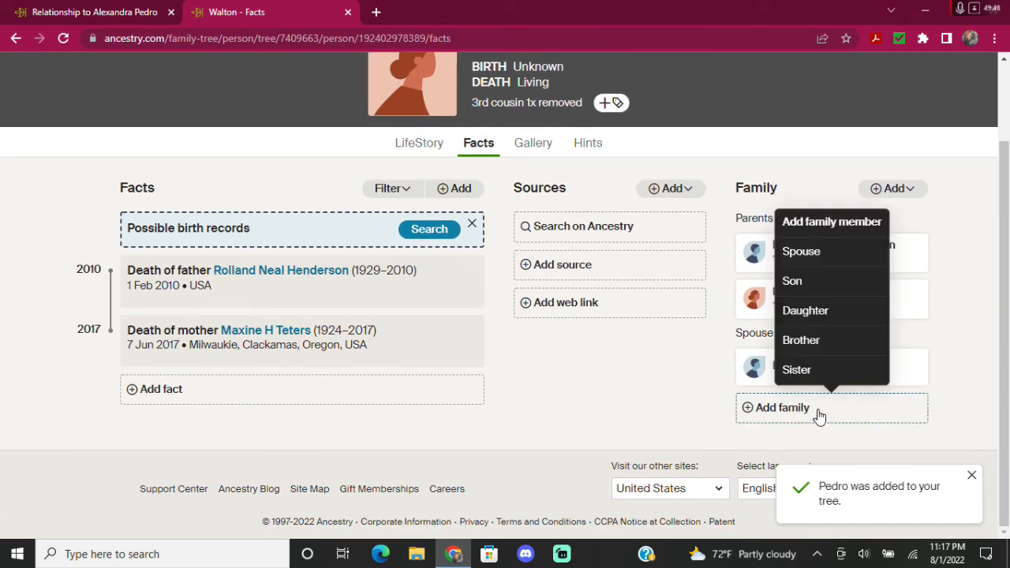
click(818, 312)
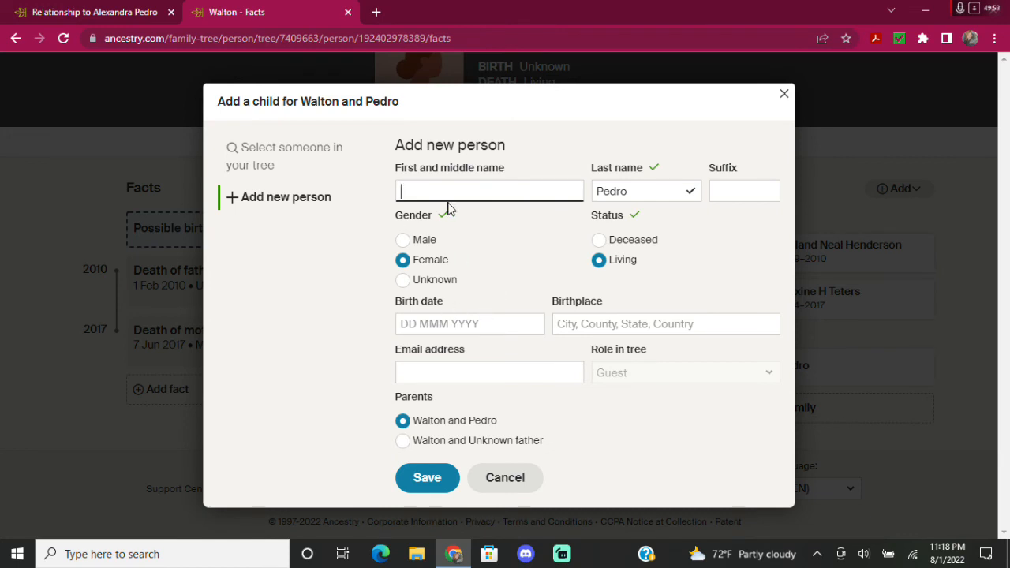
text(ALea)
text(lexandra)
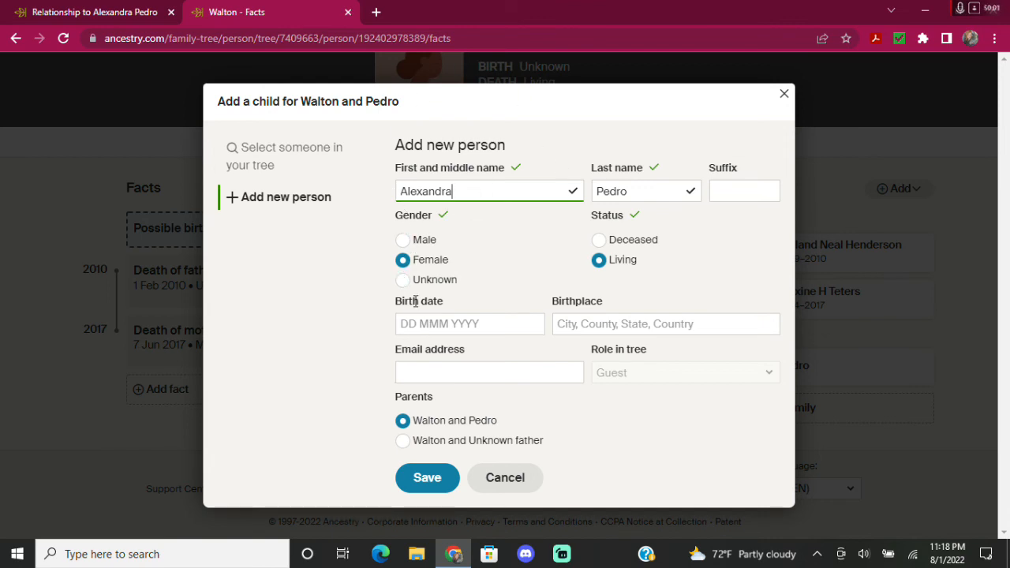
click(75, 18)
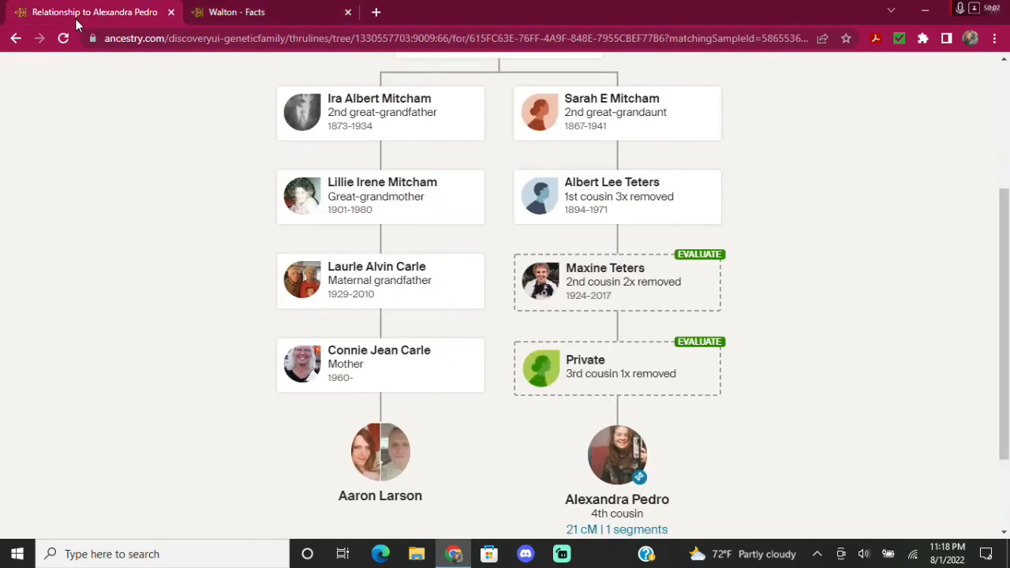
click(298, 16)
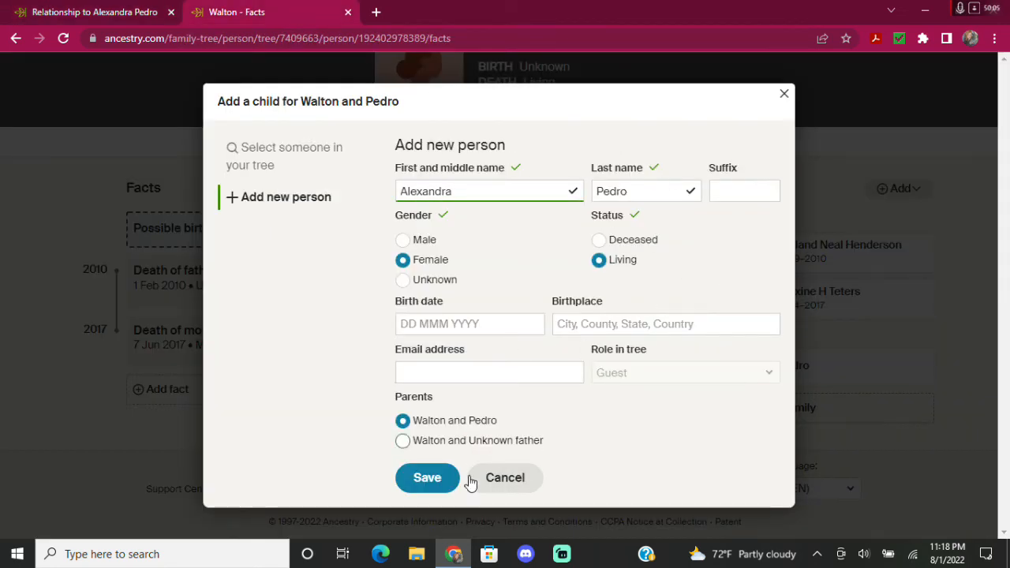
click(426, 483)
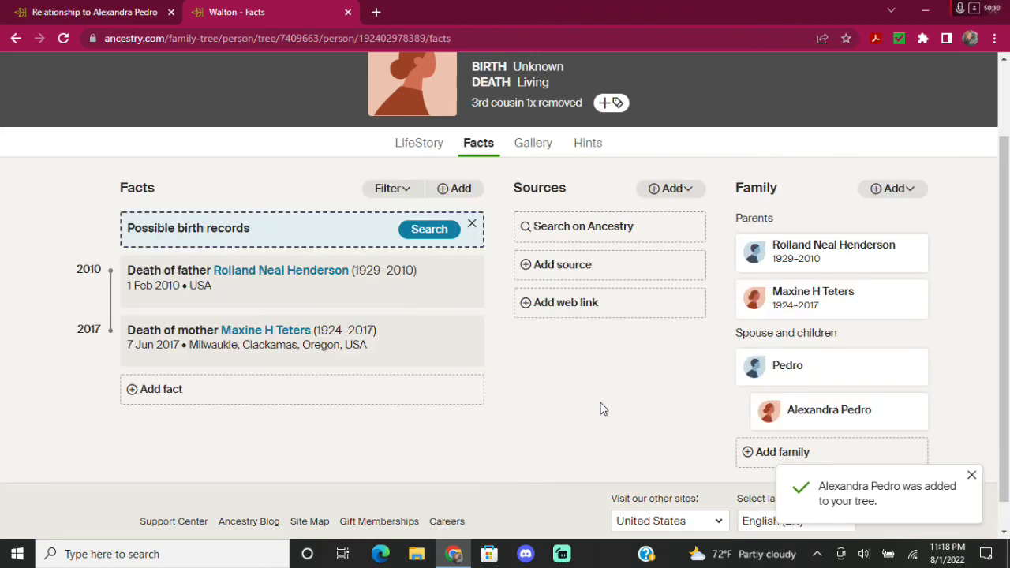
scroll(600, 408, down, 1)
scroll(599, 408, up, 1)
scroll(600, 408, down, 1)
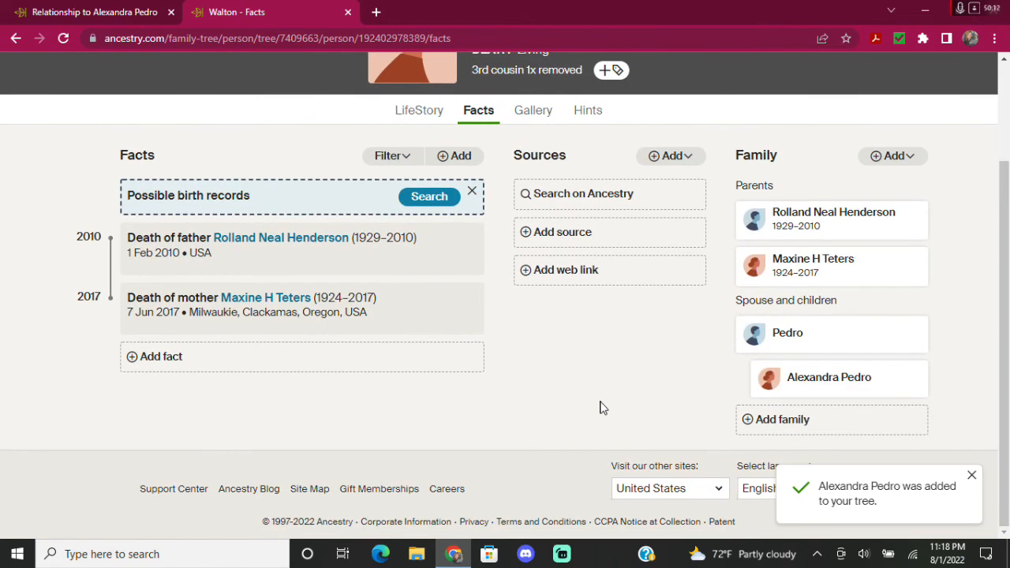
Return to the DNA match comparison showing 21 cM shared and review the match's linked tree.
click(87, 11)
scroll(767, 417, up, 3)
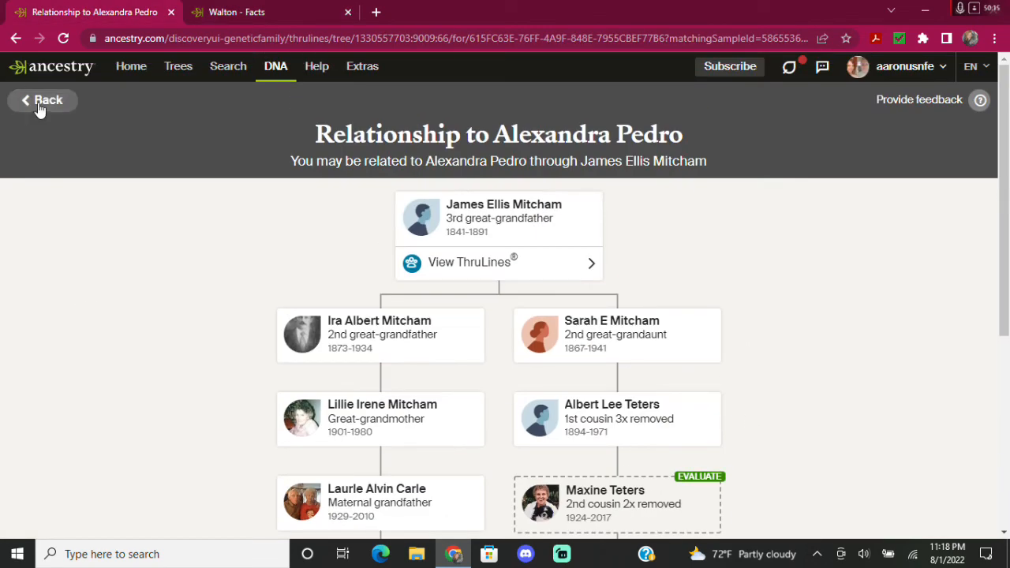
click(33, 103)
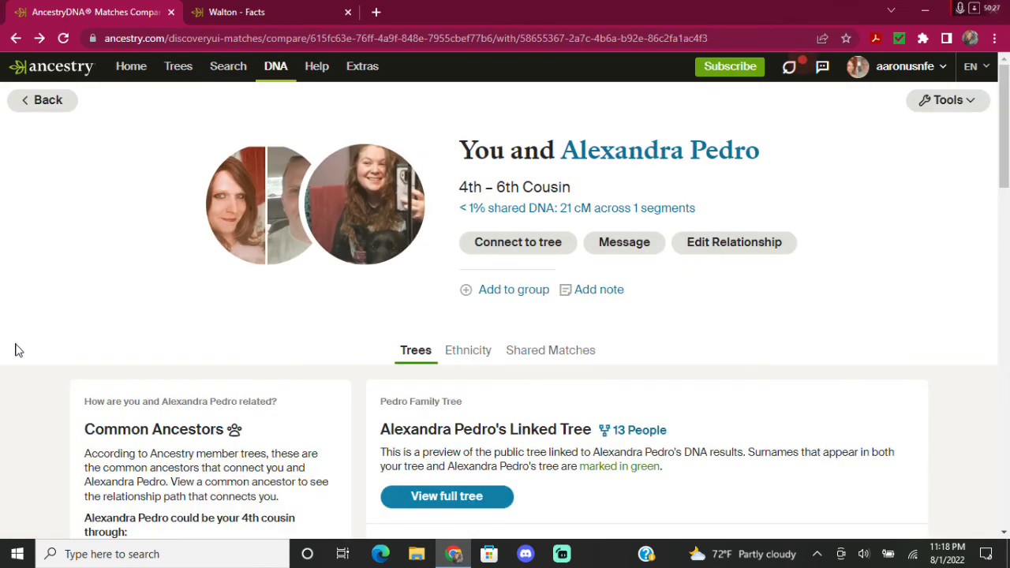
scroll(20, 378, down, 5)
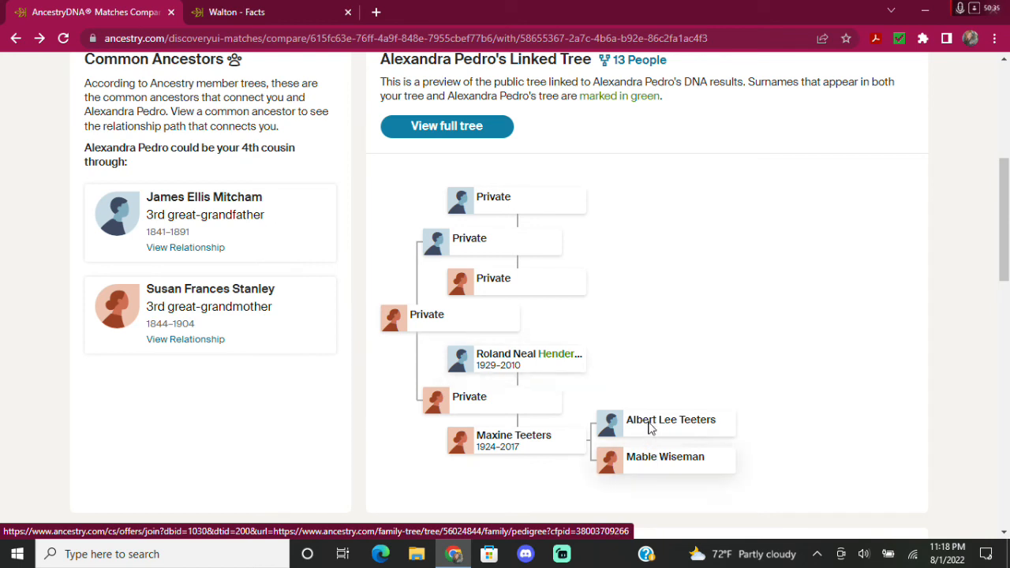
click(691, 430)
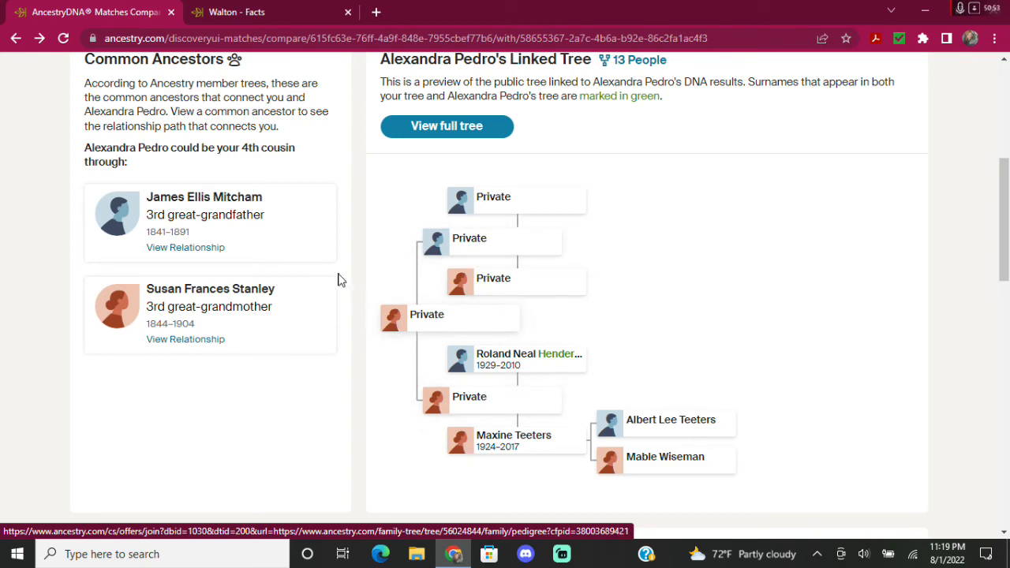
scroll(340, 280, up, 5)
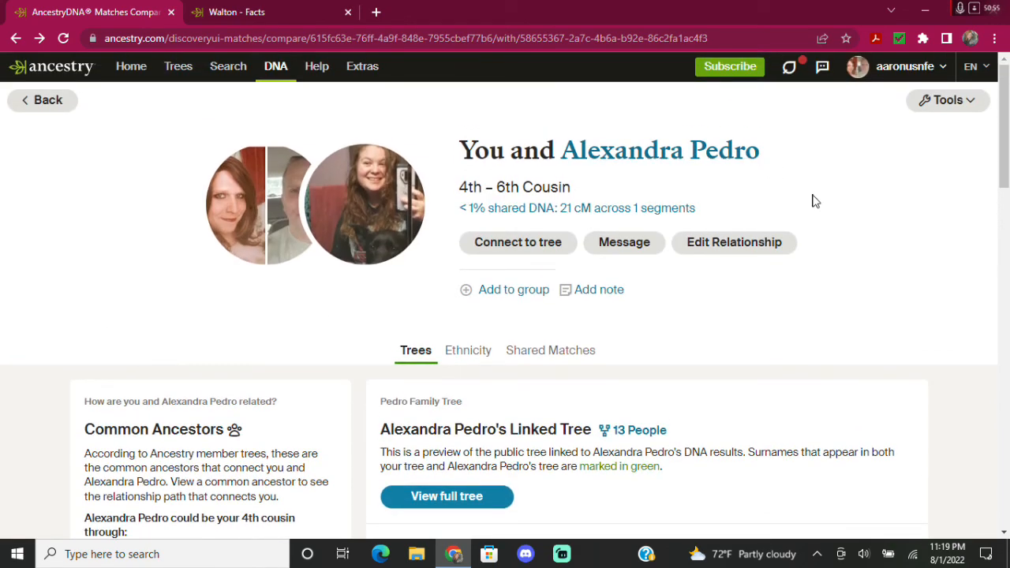
Link the DNA match to the matching person found in the family tree, then edit the relationship.
click(475, 251)
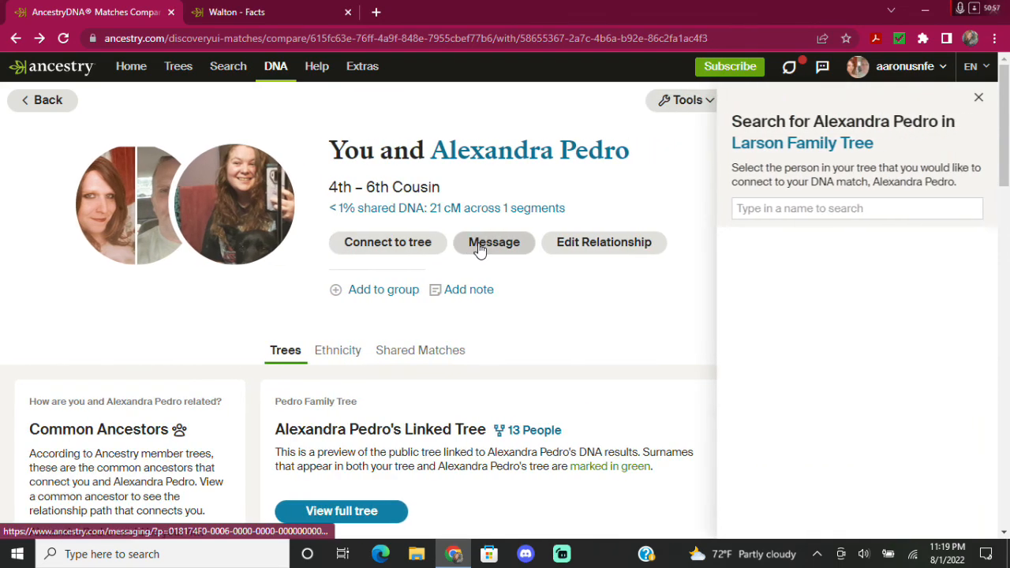
click(855, 204)
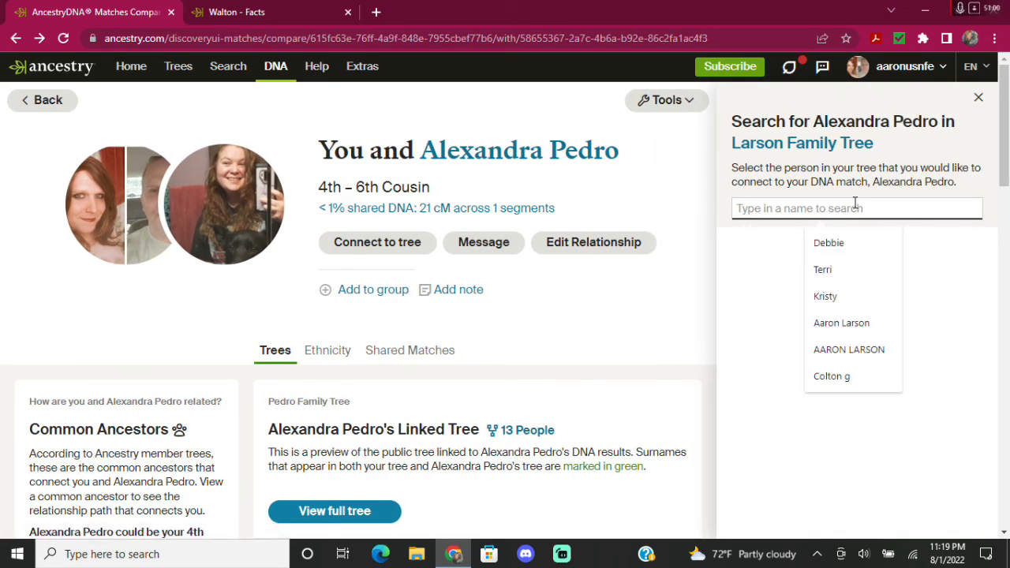
text(Alexandra)
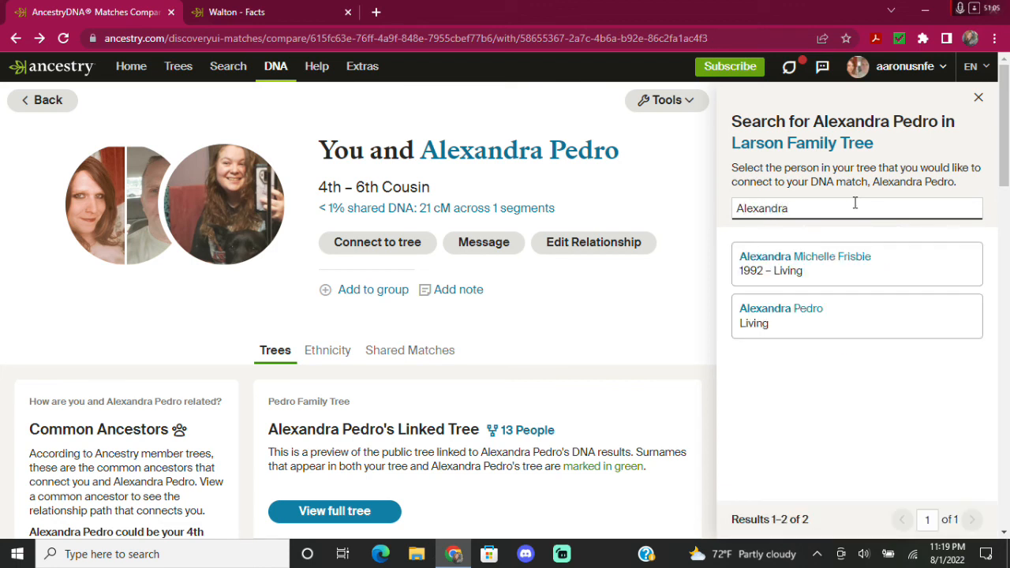
click(794, 306)
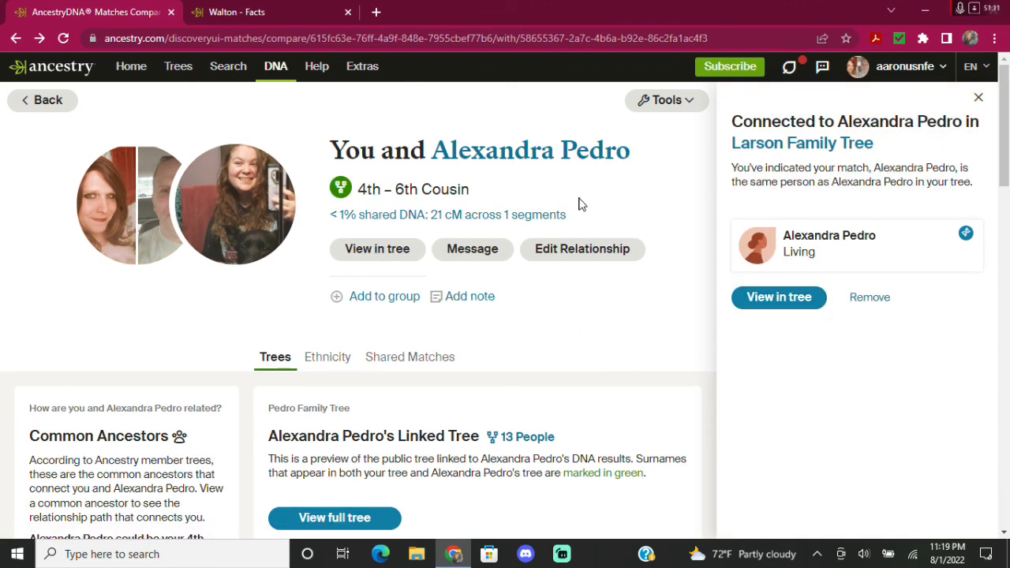
click(582, 251)
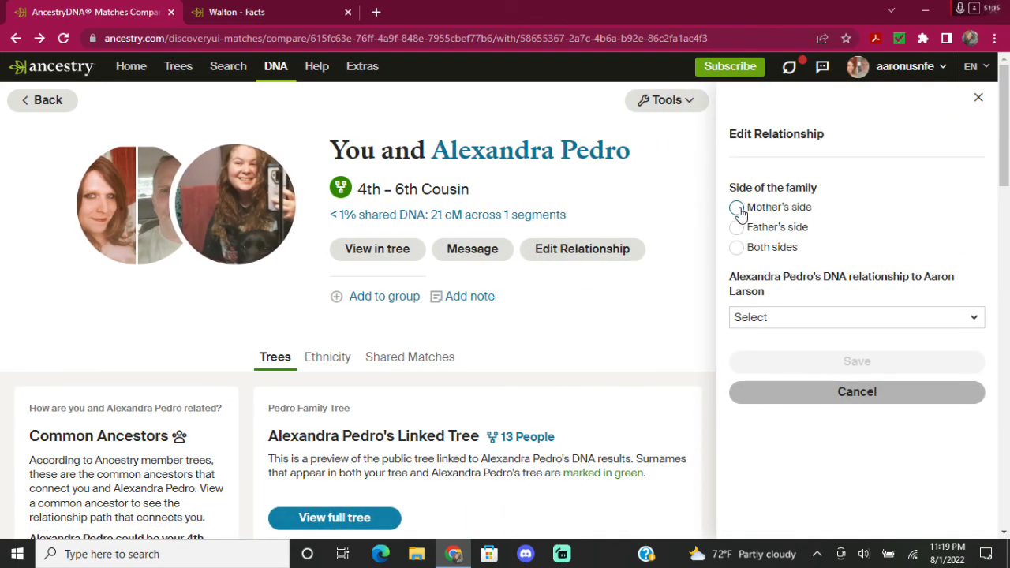
Save the match's relationship as 4th cousin on the mother's side, then return to the Facts page.
click(737, 209)
click(834, 320)
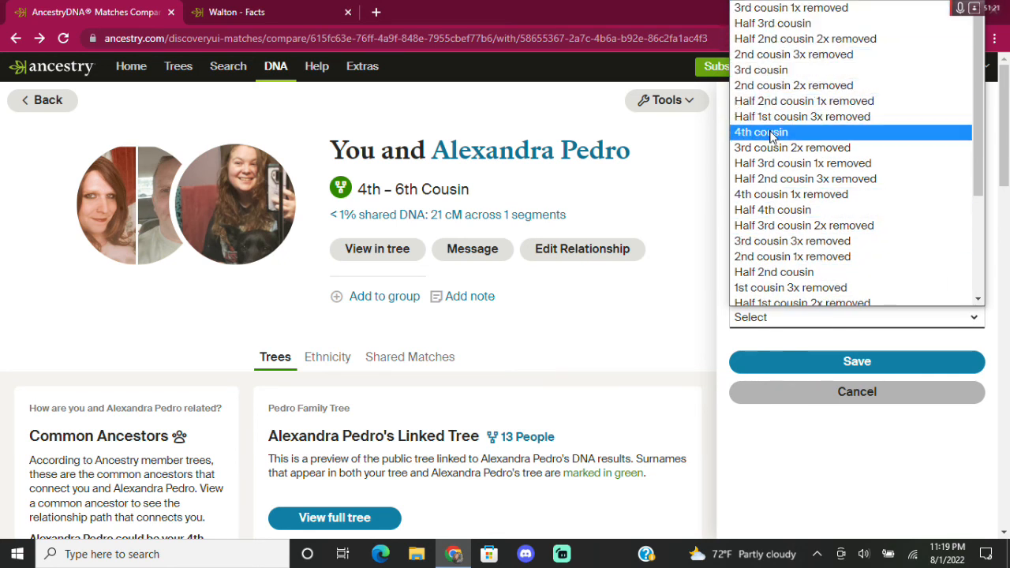
scroll(770, 225, down, 3)
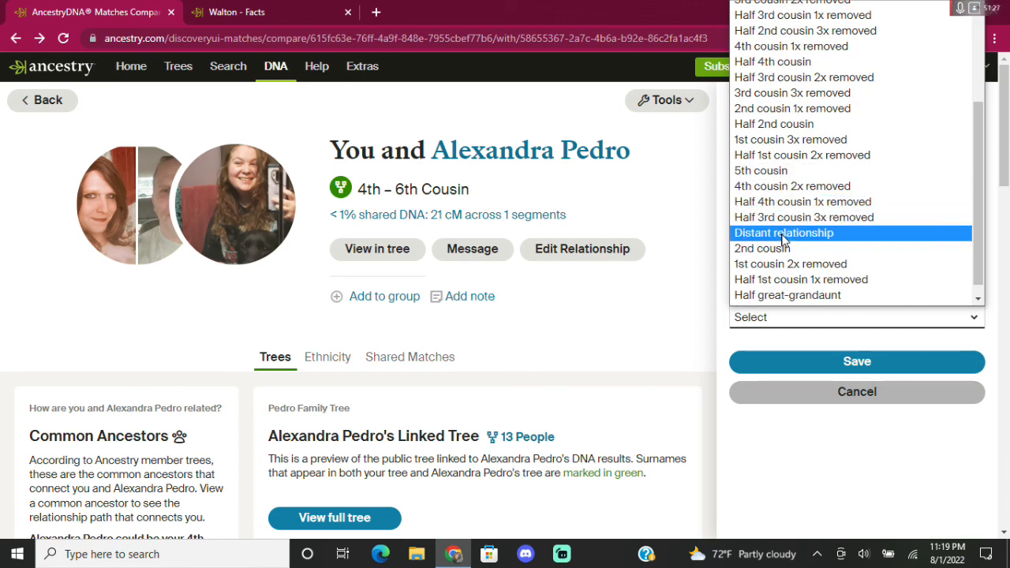
scroll(781, 237, up, 3)
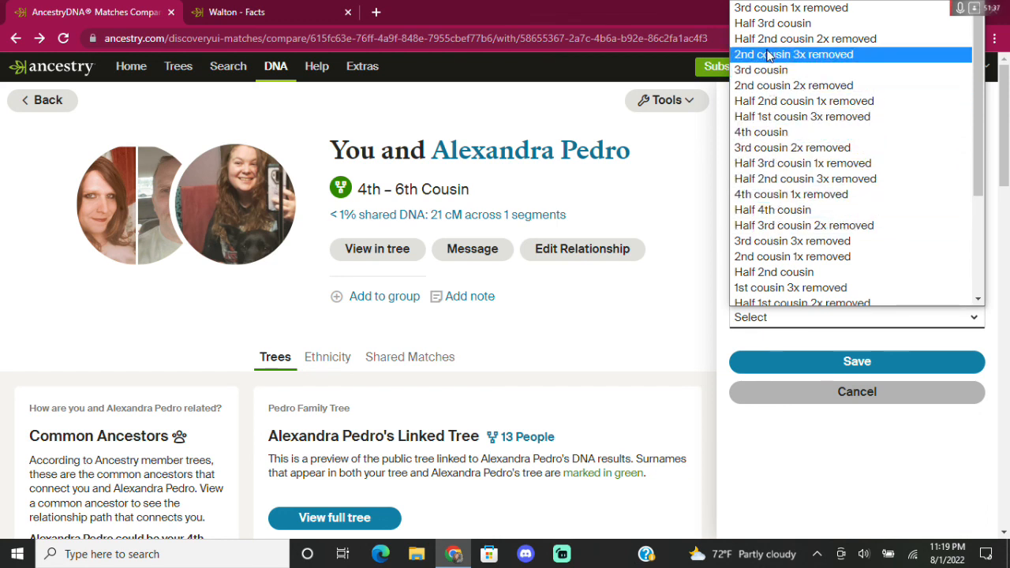
click(764, 135)
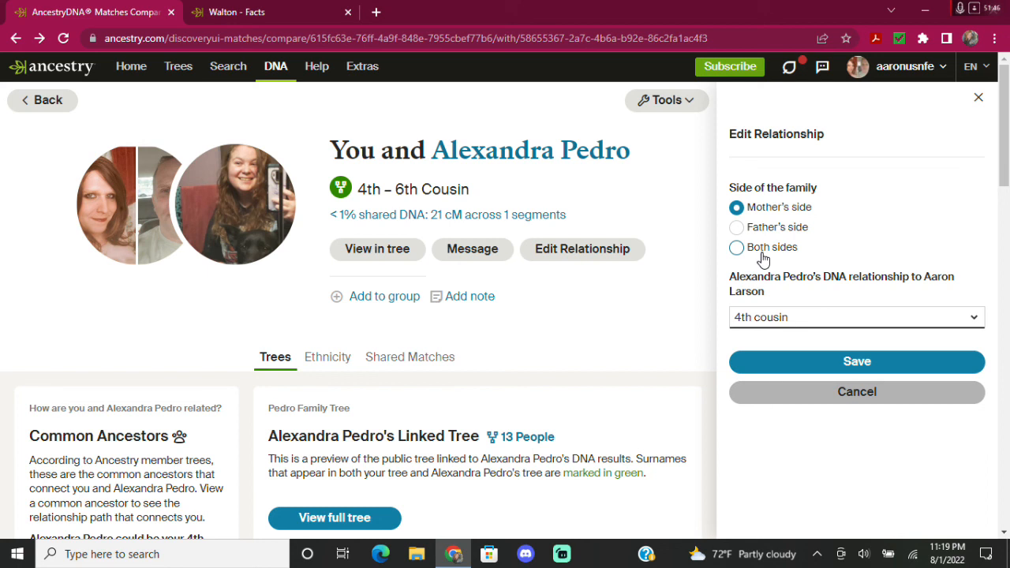
click(809, 363)
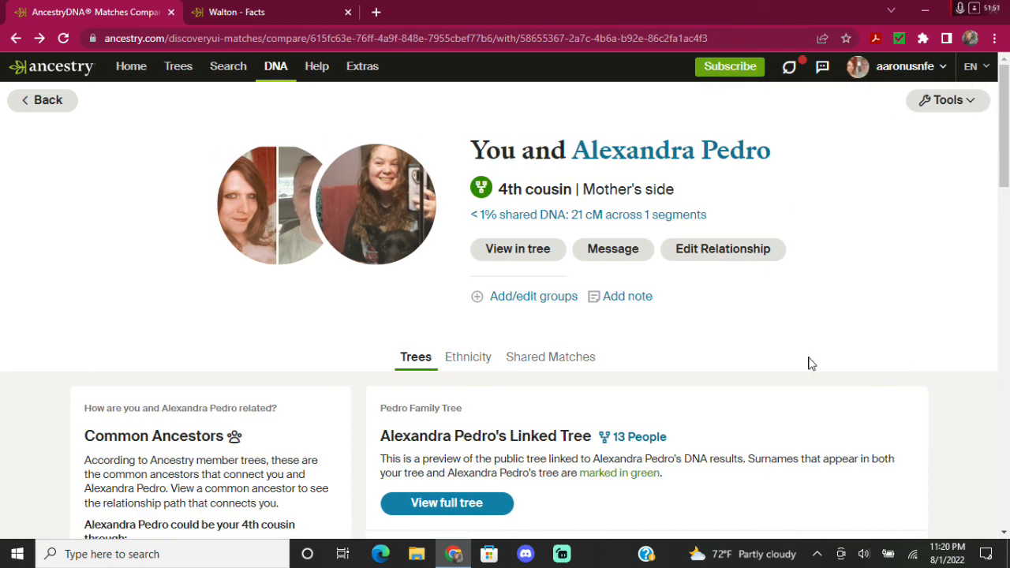
click(260, 14)
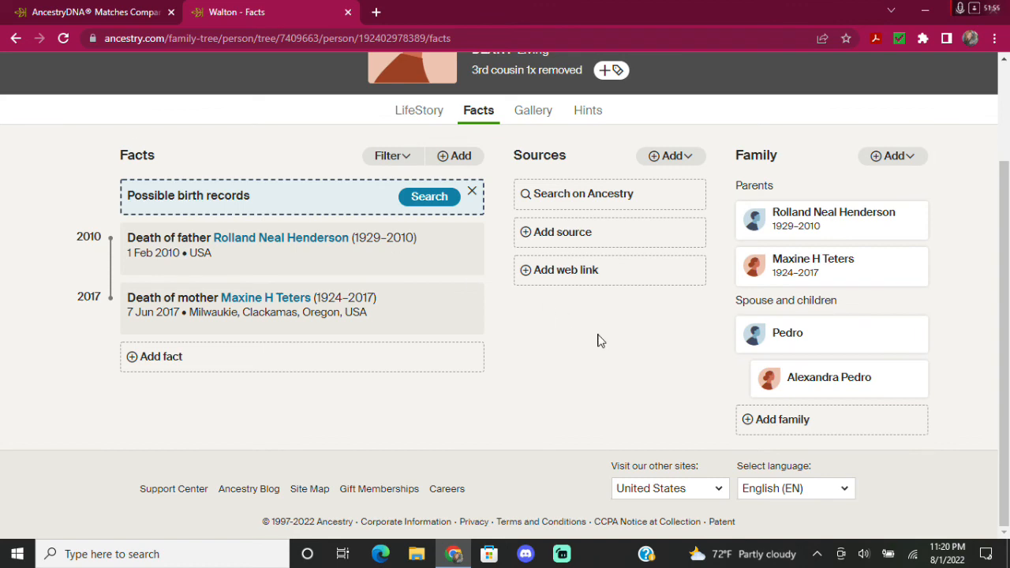
Back in the DNA Matches list, locate the match shown as 4th cousin, 21 cM, mother's side.
scroll(597, 340, up, 2)
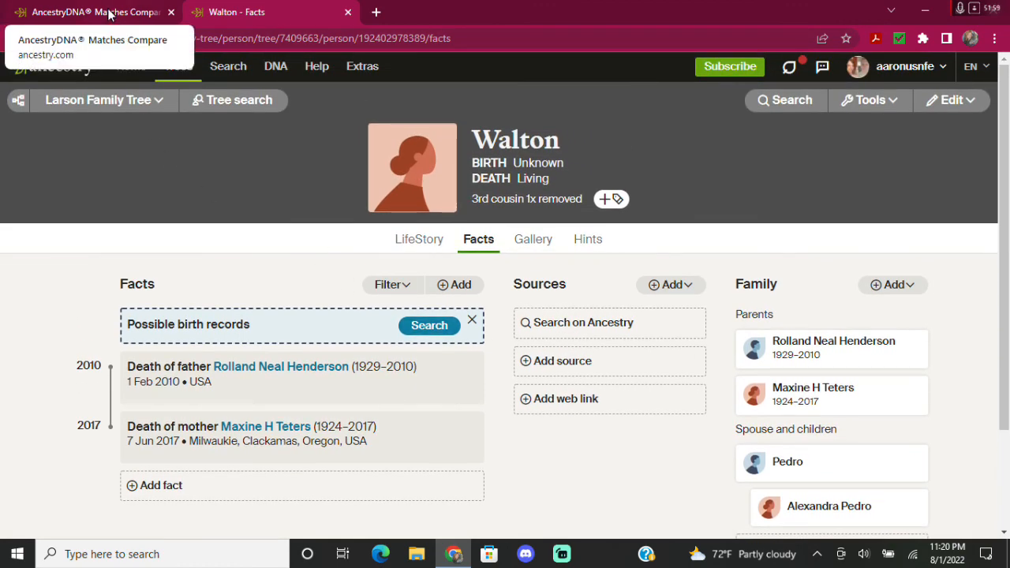
click(111, 14)
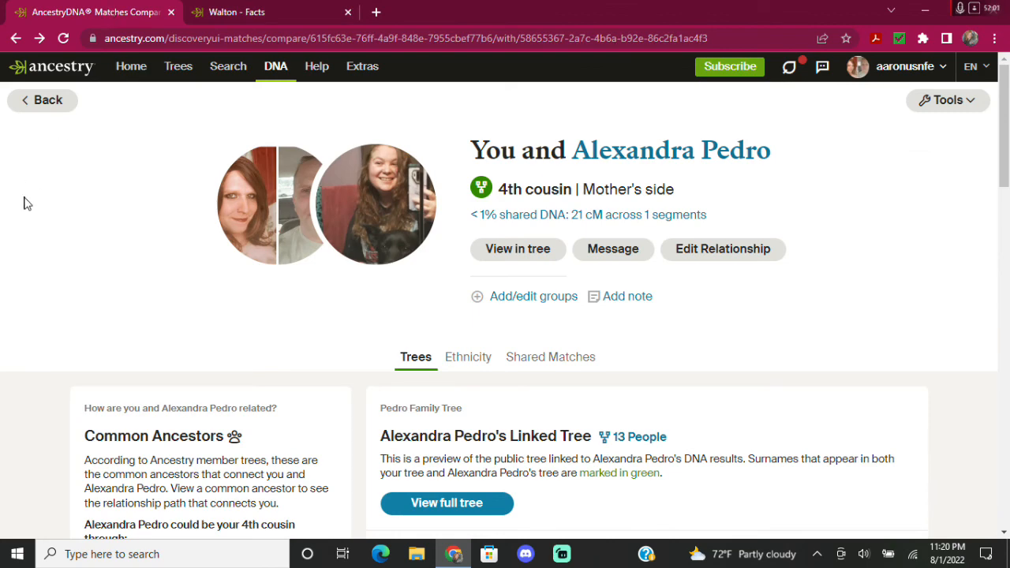
click(16, 38)
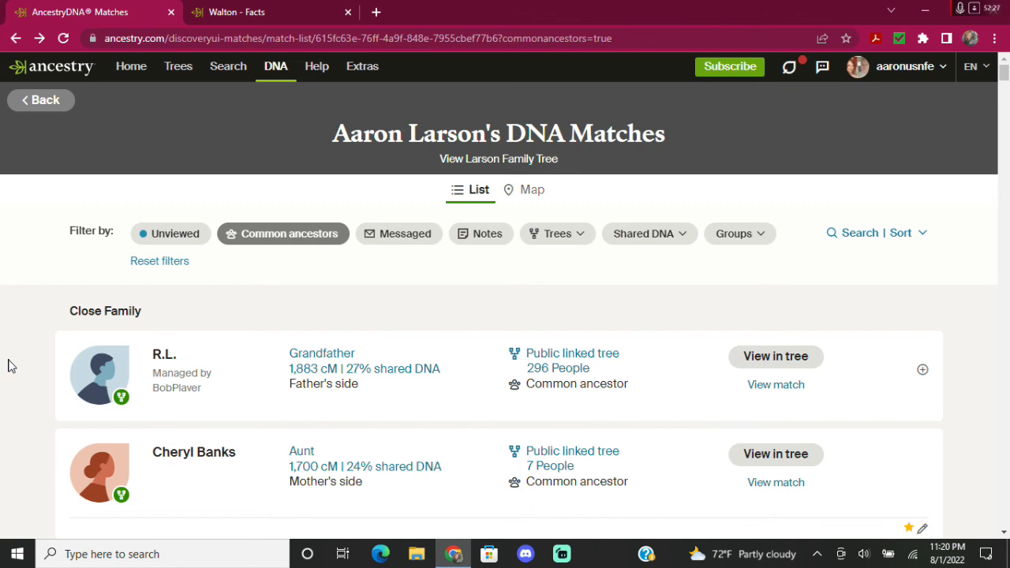
scroll(11, 365, down, 10)
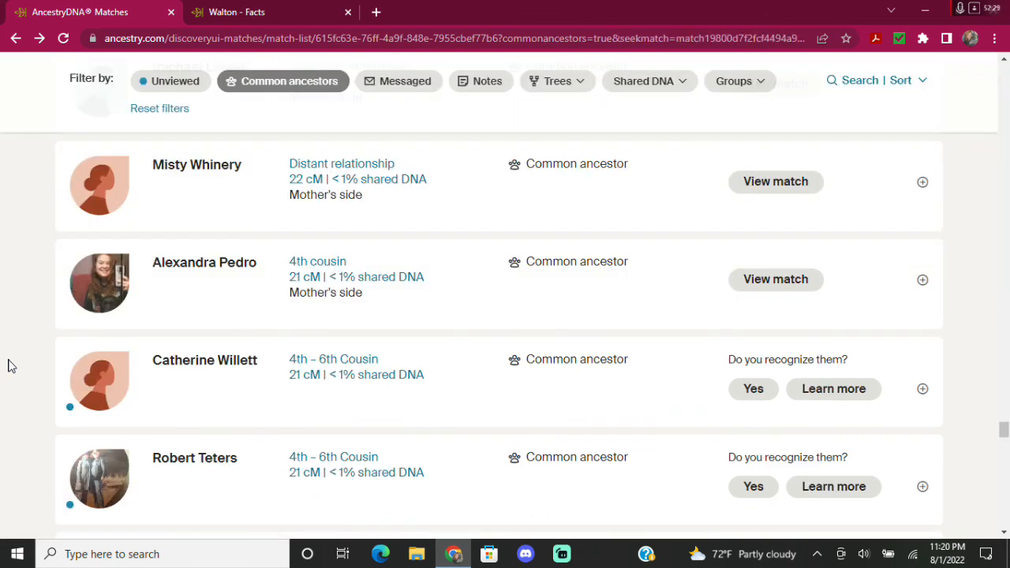